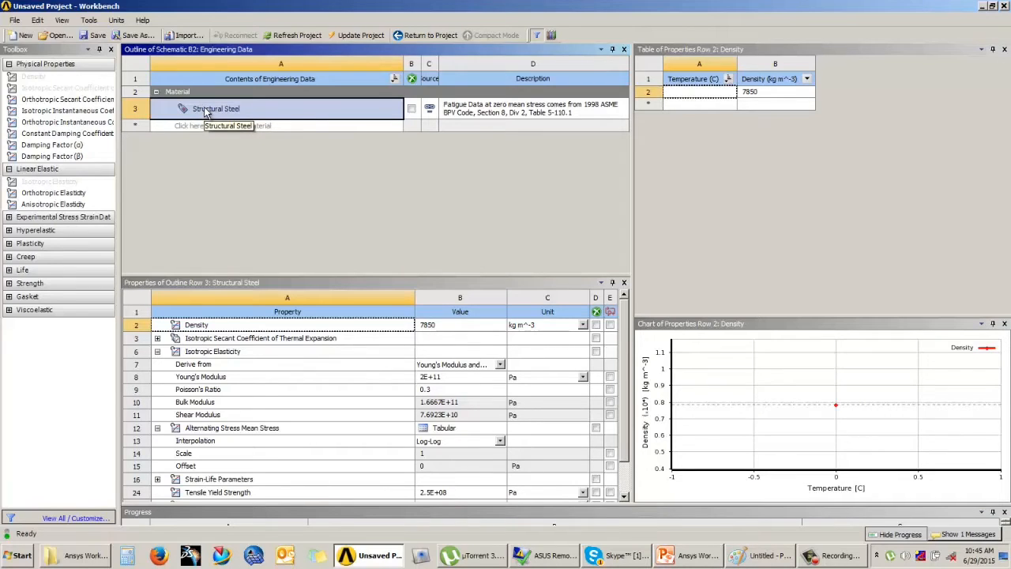
Return to the project schematic and keep the analysis type of the Allen Wrench system's geometry at 3D.
{"action": "left_click", "coordinate": [420, 35]}
{"action": "left_click", "coordinate": [462, 127]}
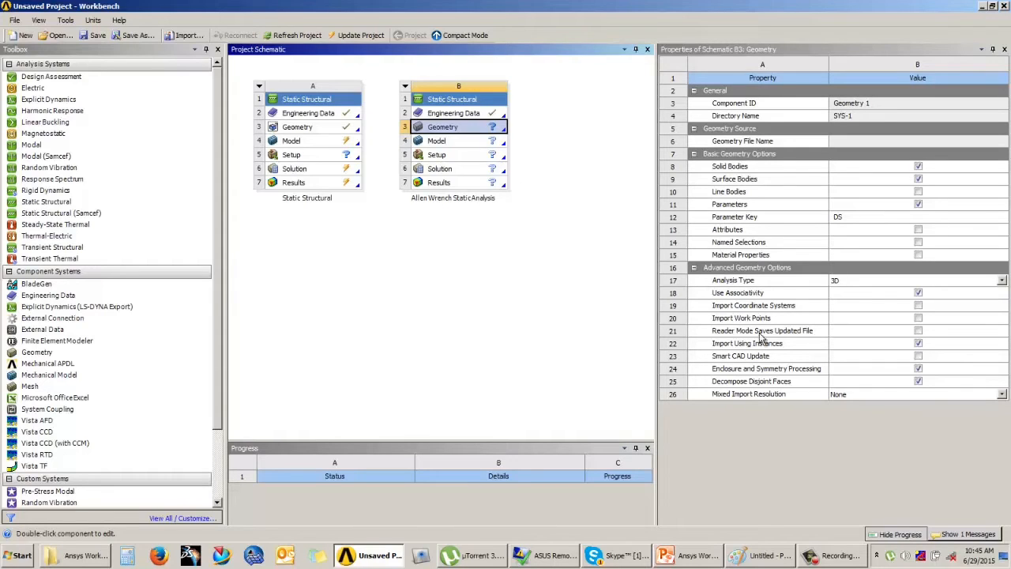
{"action": "left_click", "coordinate": [846, 282]}
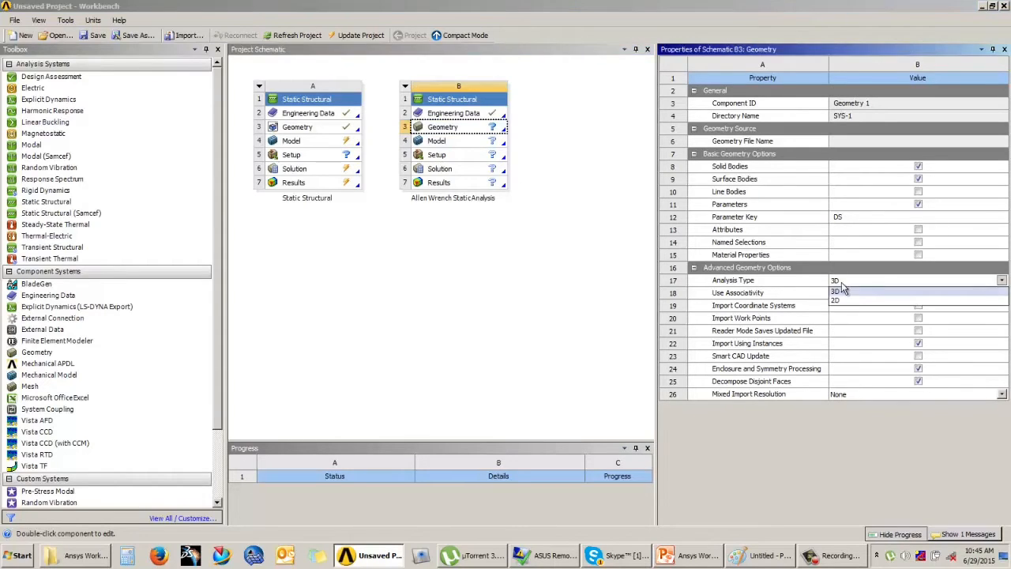
{"action": "left_click", "coordinate": [771, 280]}
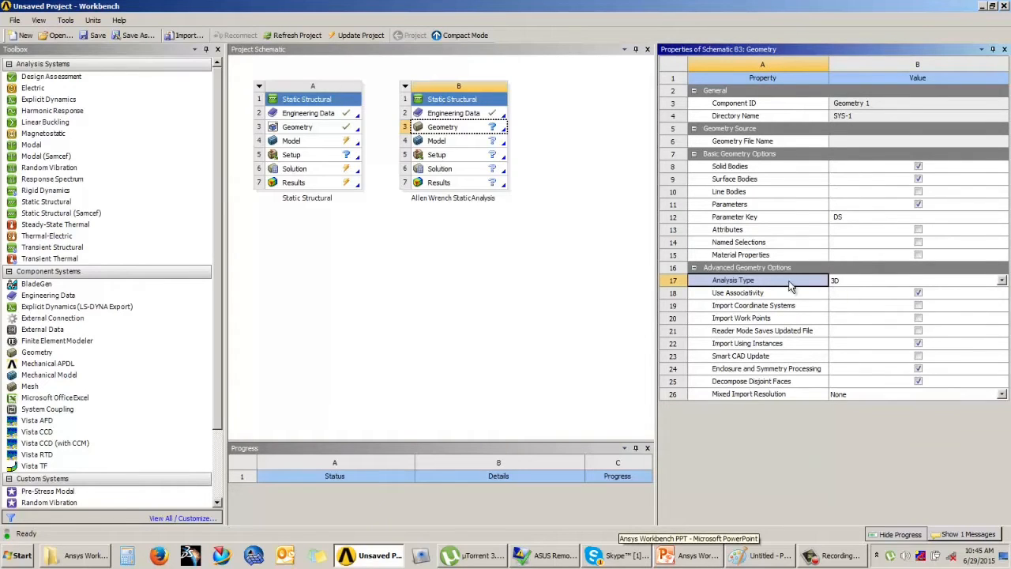
{"action": "left_click", "coordinate": [550, 259]}
Open the Allen Wrench system's geometry in DesignModeler with centimeter as the length unit.
{"action": "double_click", "coordinate": [476, 131]}
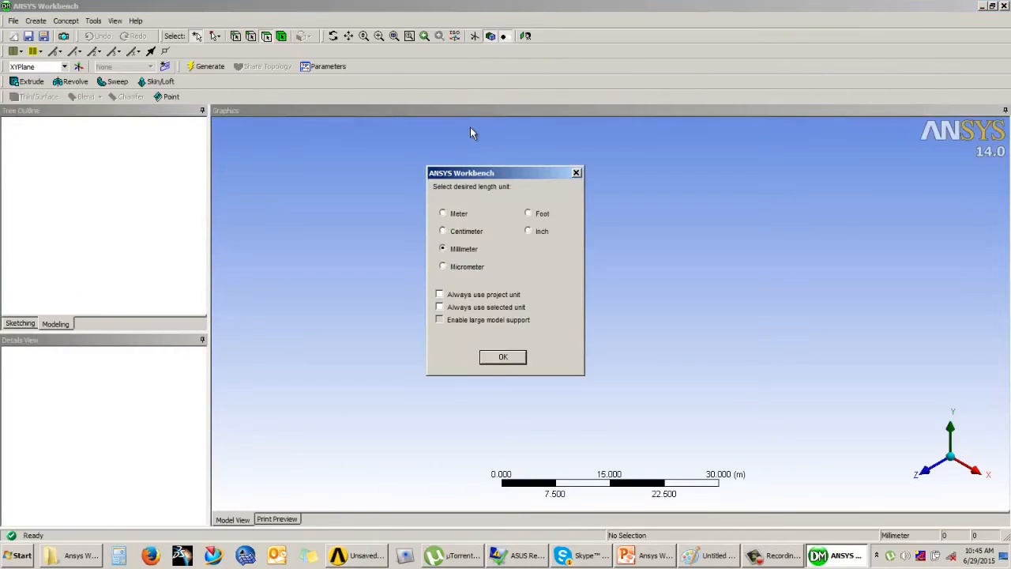
{"action": "left_click", "coordinate": [445, 232]}
{"action": "left_click", "coordinate": [490, 357]}
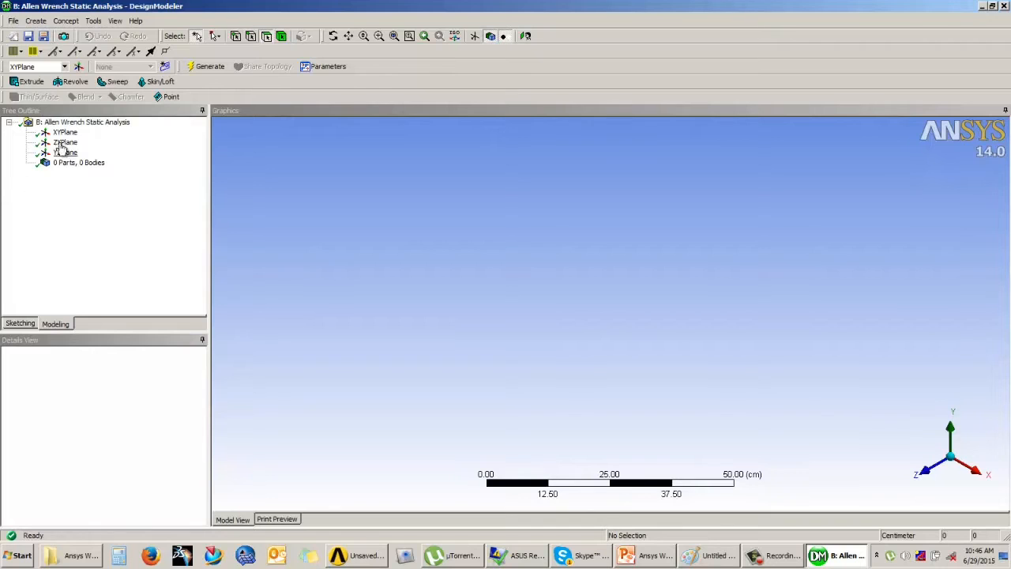
Sketch an open polyline on the XY plane, running about 47 cm horizontally from the Y axis and about 17 cm straight down.
{"action": "left_click", "coordinate": [65, 132]}
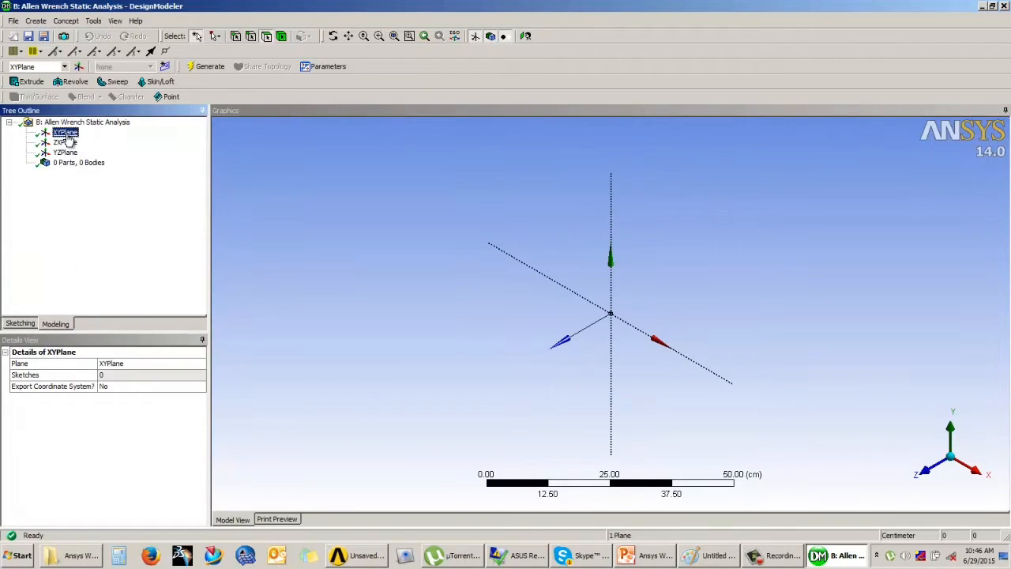
{"action": "left_click", "coordinate": [15, 325]}
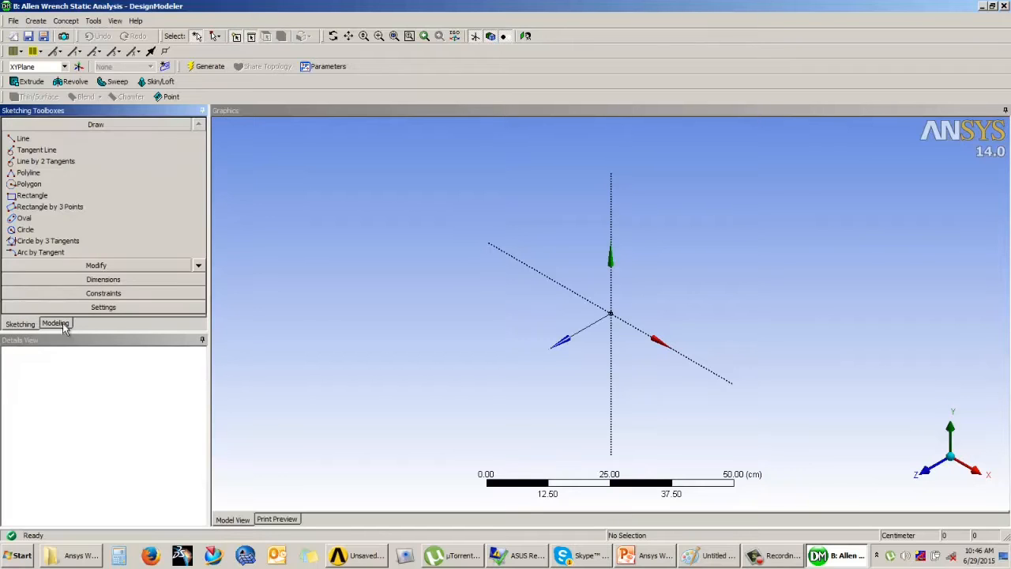
{"action": "left_click", "coordinate": [525, 37]}
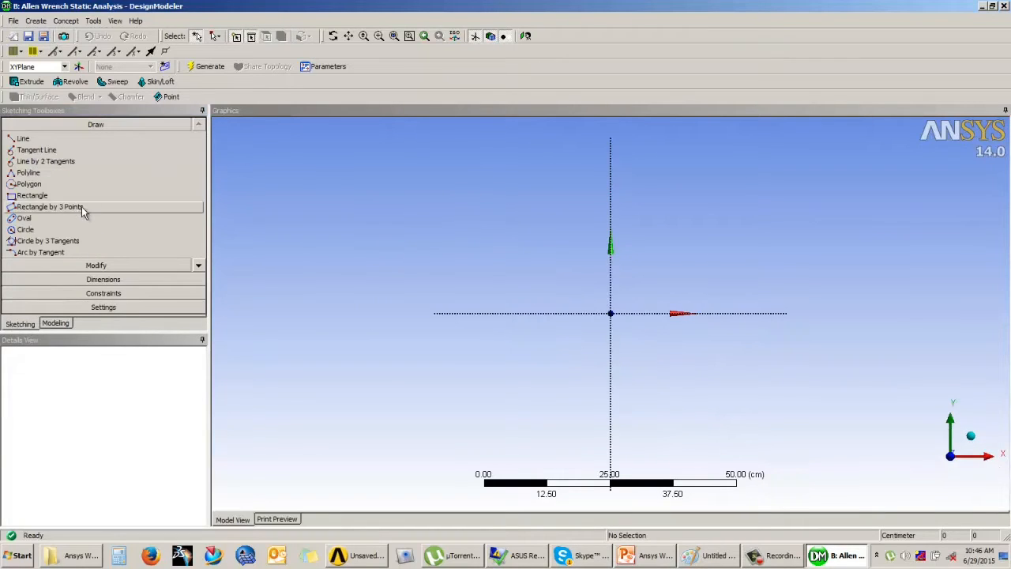
{"action": "left_click", "coordinate": [29, 172]}
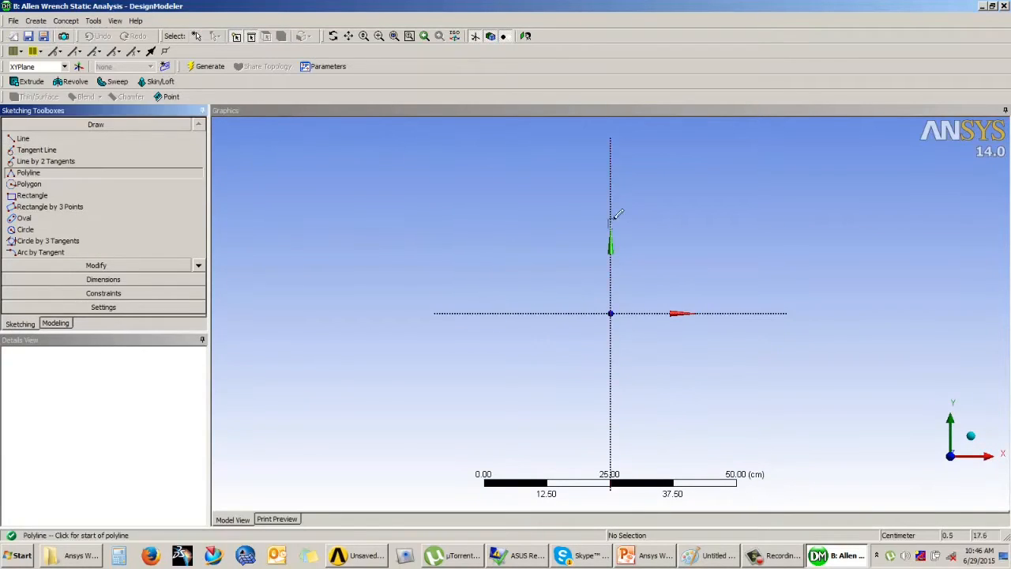
{"action": "left_click", "coordinate": [610, 190]}
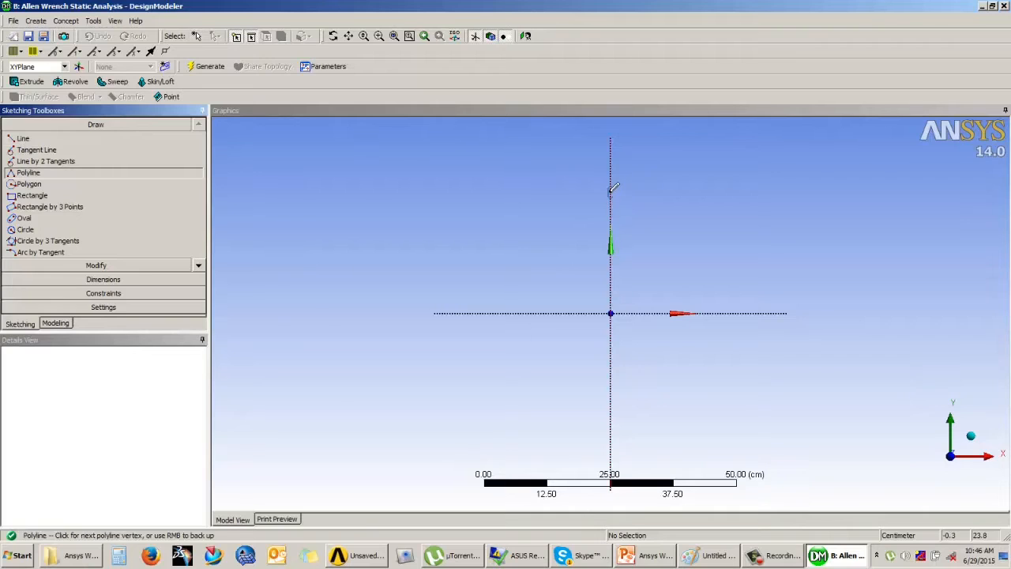
{"action": "left_click", "coordinate": [849, 194]}
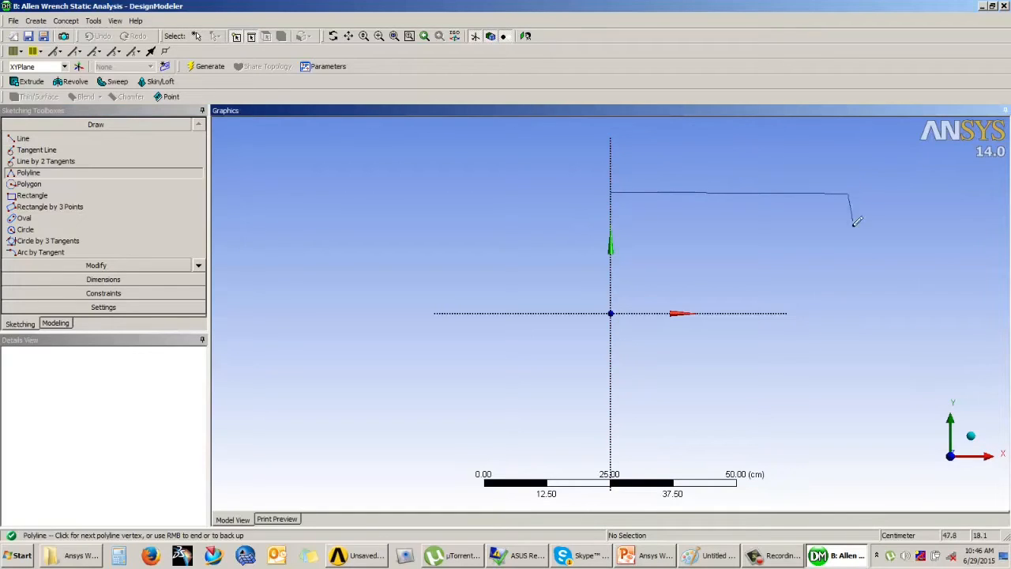
{"action": "left_click", "coordinate": [846, 277]}
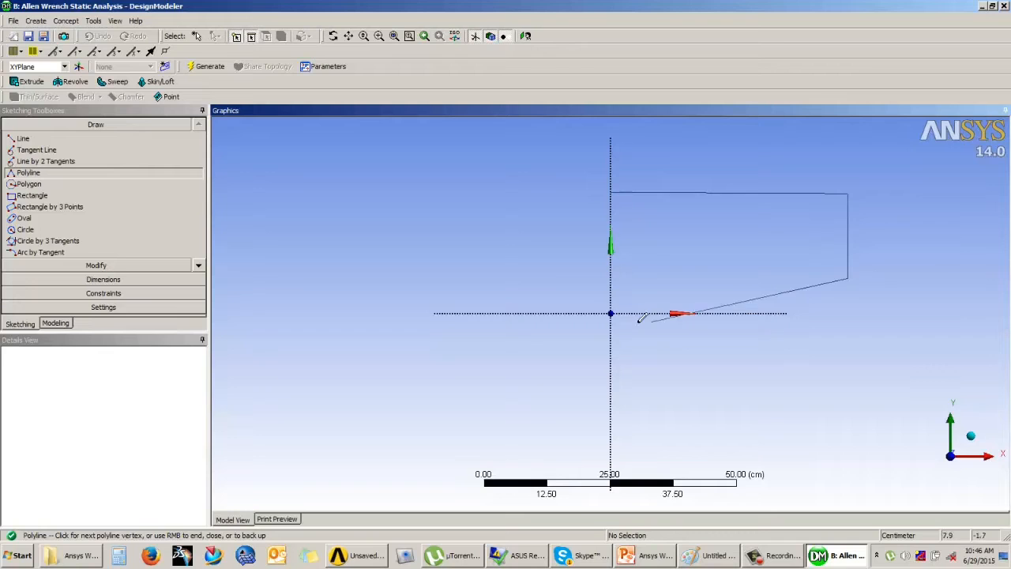
{"action": "right_click", "coordinate": [671, 260]}
{"action": "left_click", "coordinate": [701, 269]}
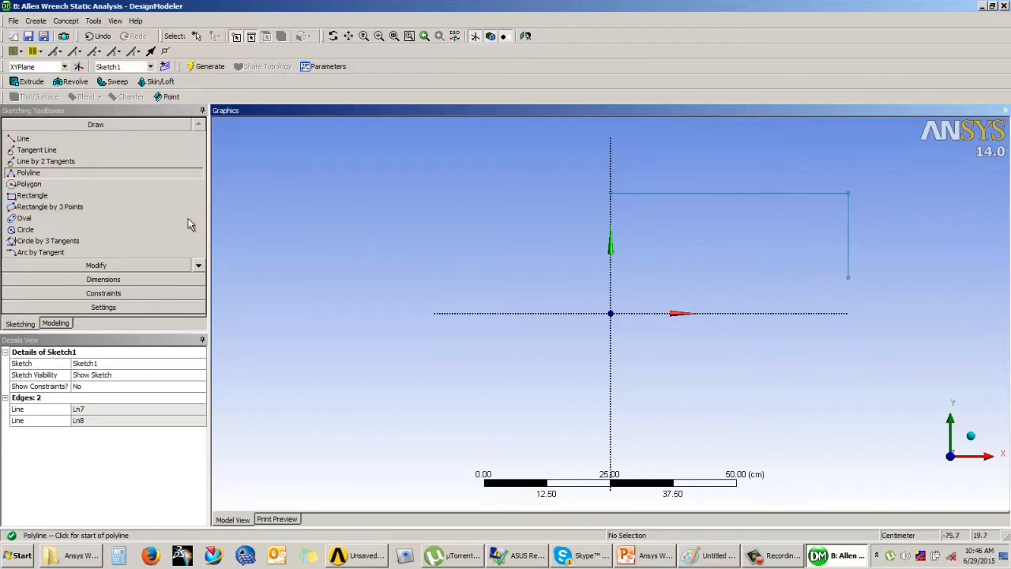
Dimension the length of the polyline's horizontal line and of its vertical line.
{"action": "left_click", "coordinate": [103, 279]}
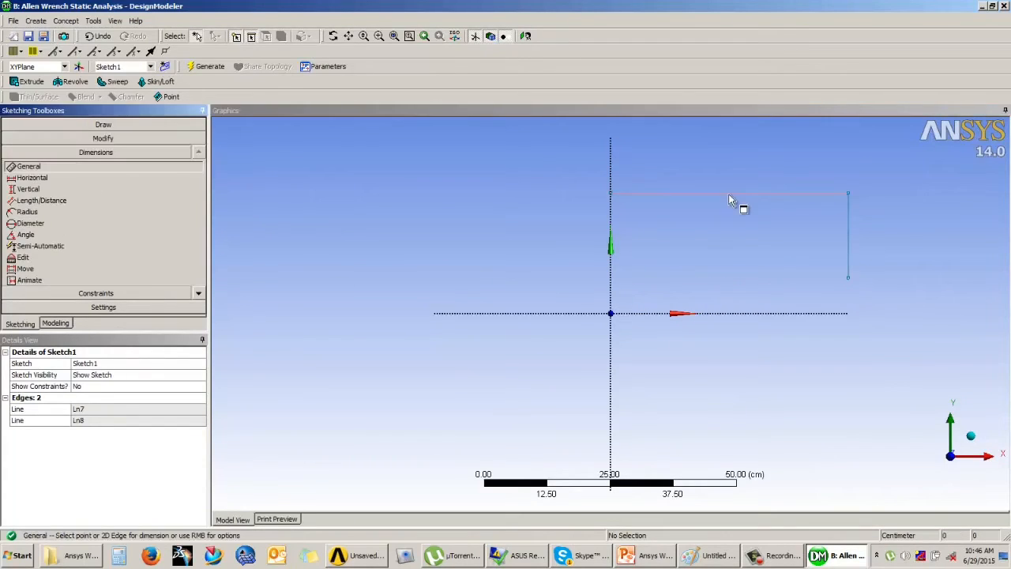
{"action": "left_click", "coordinate": [728, 193]}
{"action": "left_click", "coordinate": [735, 160]}
{"action": "left_click", "coordinate": [850, 233]}
{"action": "left_click", "coordinate": [889, 229]}
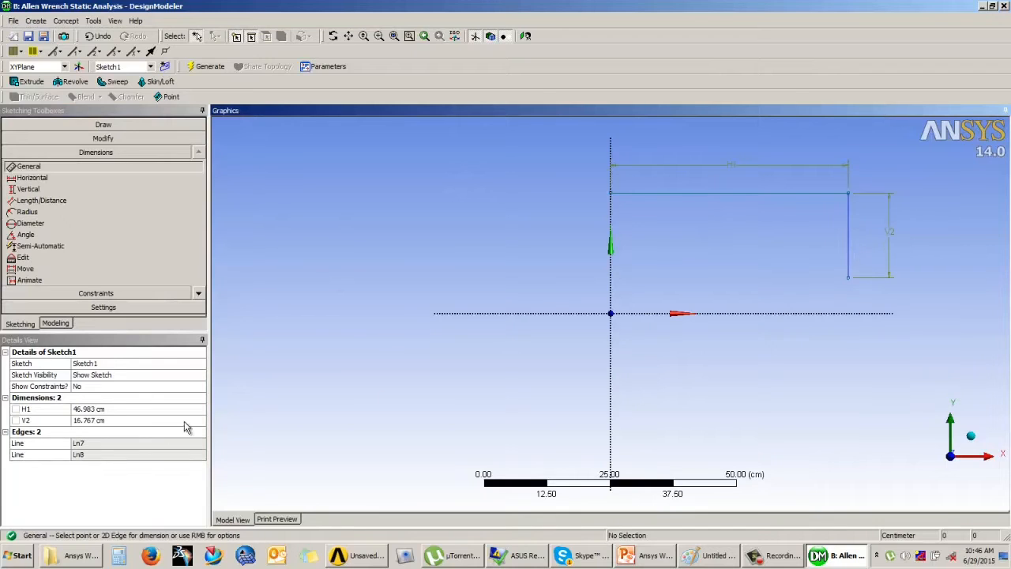
Set the horizontal line's length to 21 cm and the vertical line's length to 7.5 cm.
{"action": "left_click", "coordinate": [105, 409]}
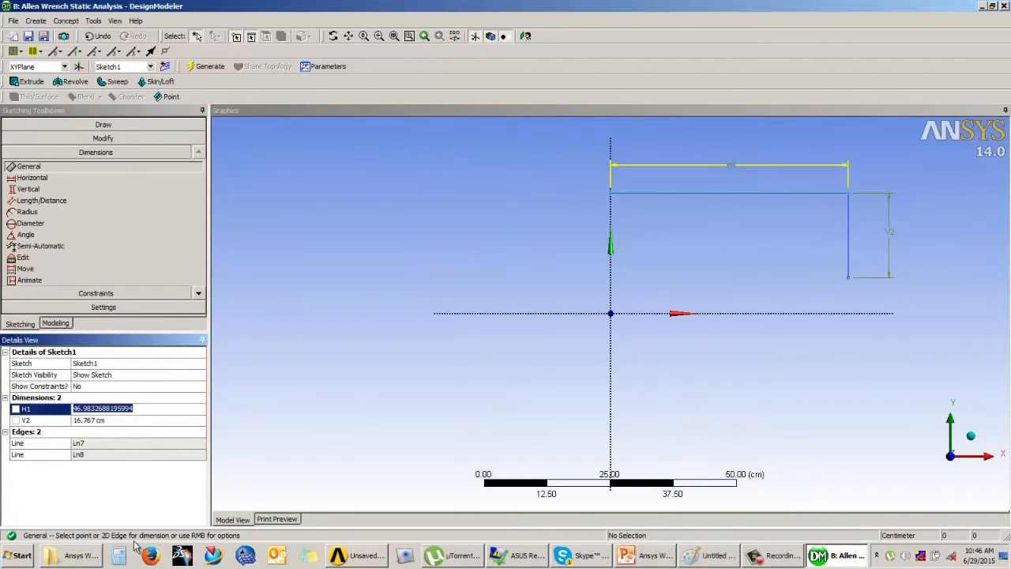
{"action": "type", "text": "21"}
{"action": "key", "text": "Return"}
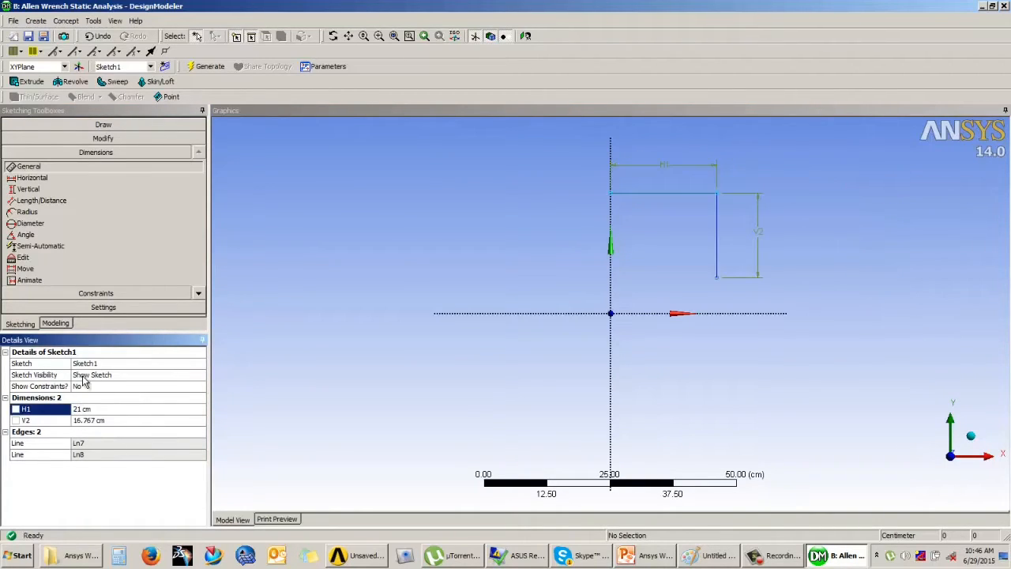
{"action": "left_click", "coordinate": [102, 421]}
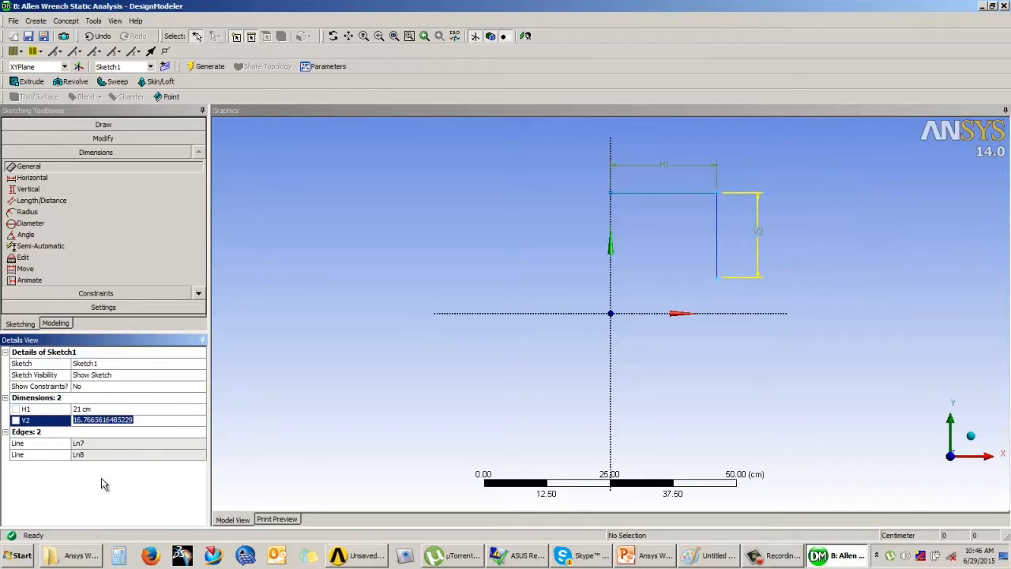
{"action": "type", "text": "7"}
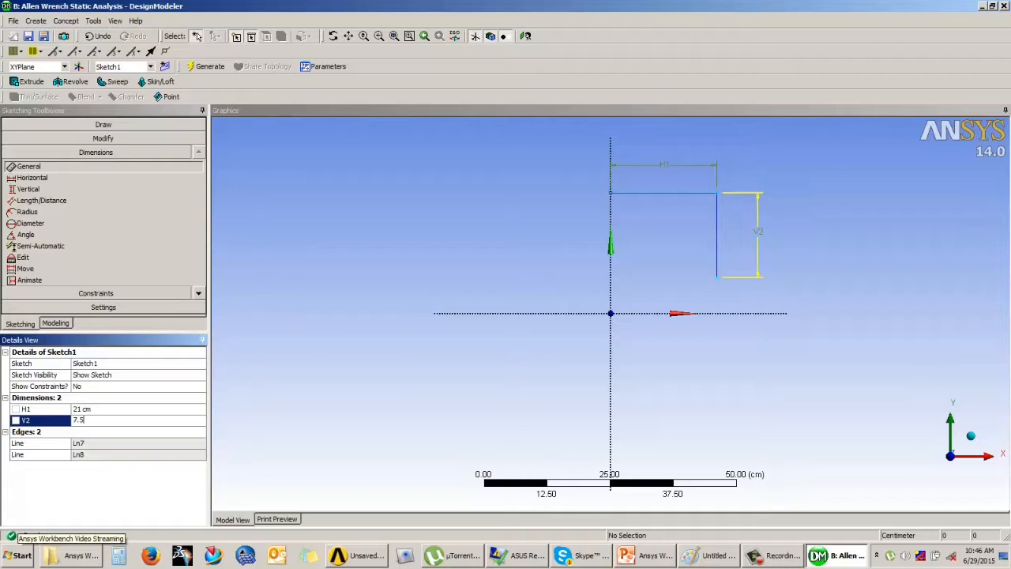
{"action": "type", "text": ".5"}
{"action": "key", "text": "Return"}
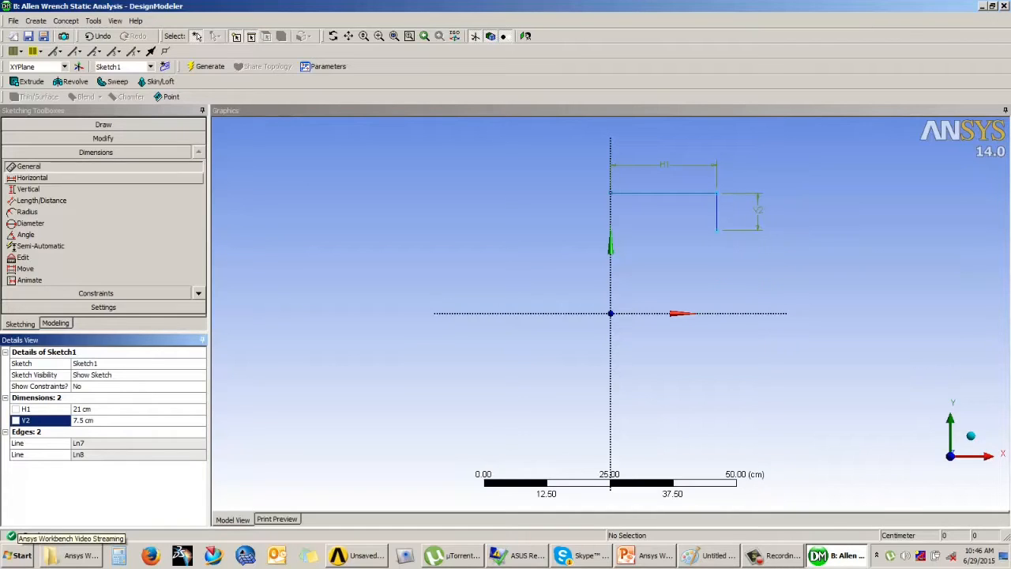
Make the lower endpoint of the vertical line coincident with the X axis.
{"action": "left_click", "coordinate": [95, 293]}
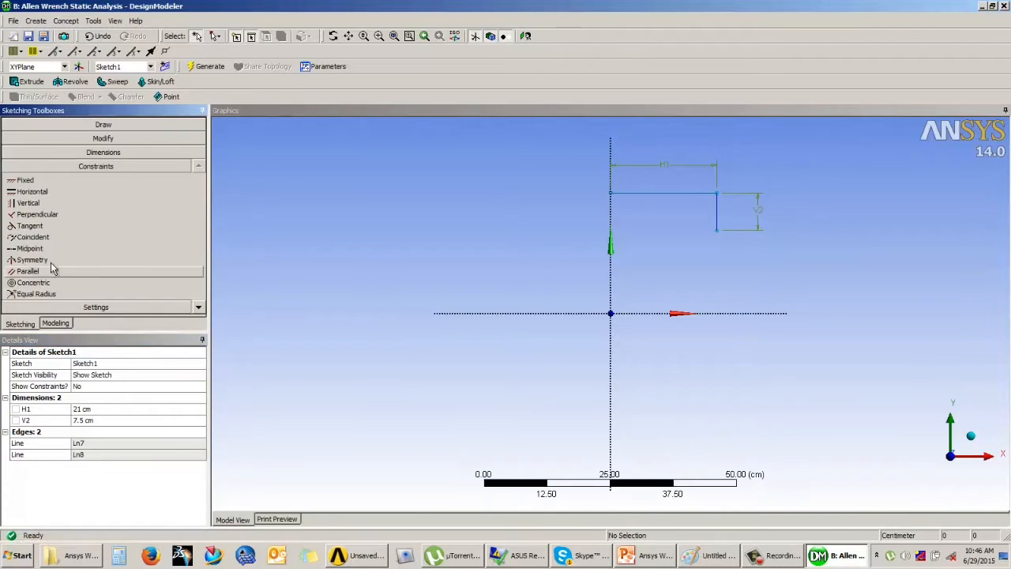
{"action": "left_click", "coordinate": [33, 237]}
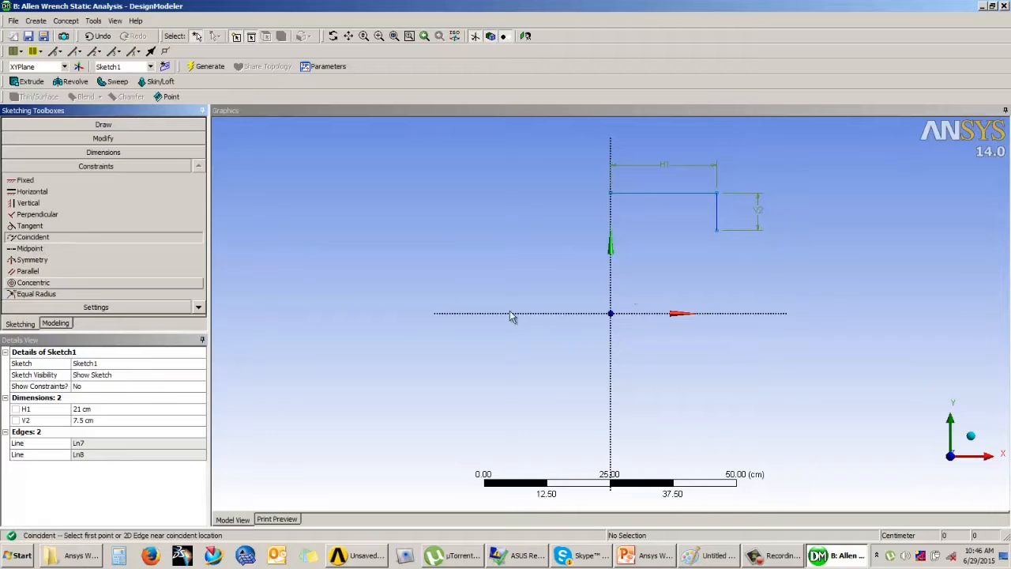
{"action": "left_click", "coordinate": [718, 230]}
{"action": "left_click", "coordinate": [720, 314]}
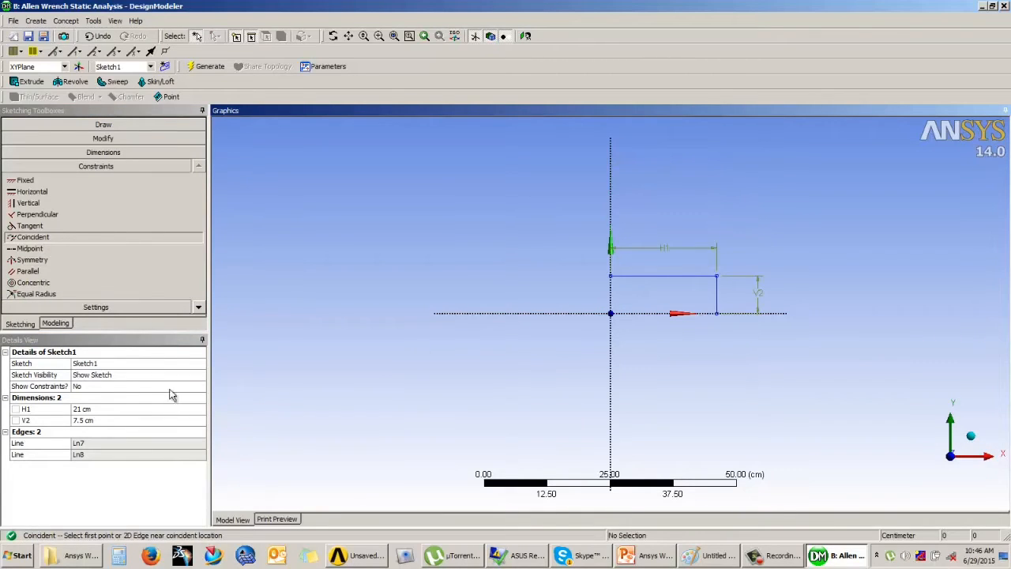
Fillet the corner between the horizontal and vertical lines with a 1 cm radius.
{"action": "left_click", "coordinate": [104, 140]}
{"action": "left_click", "coordinate": [103, 152]}
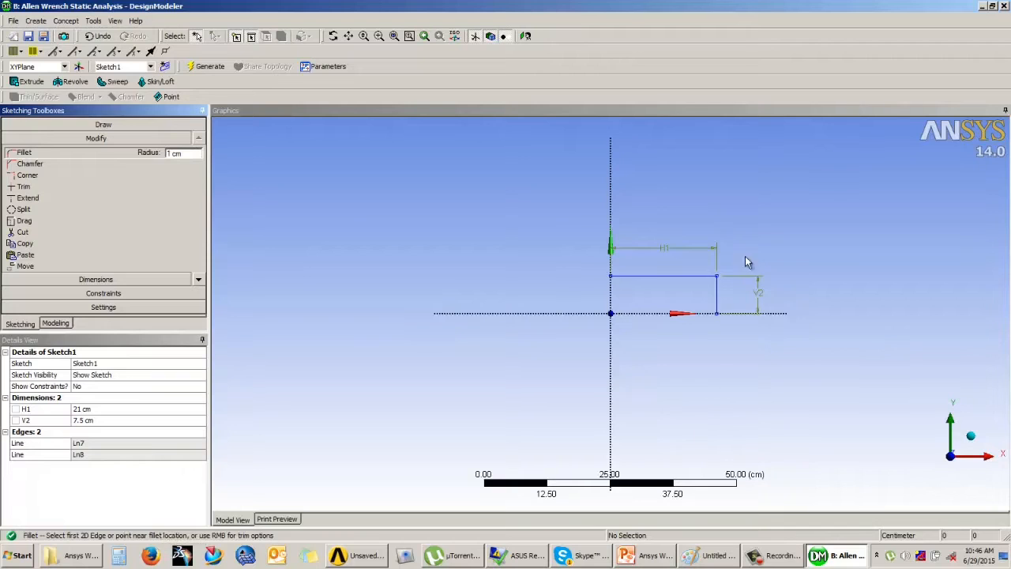
{"action": "scroll", "coordinate": [739, 252], "scroll_direction": "up", "scroll_amount": 5}
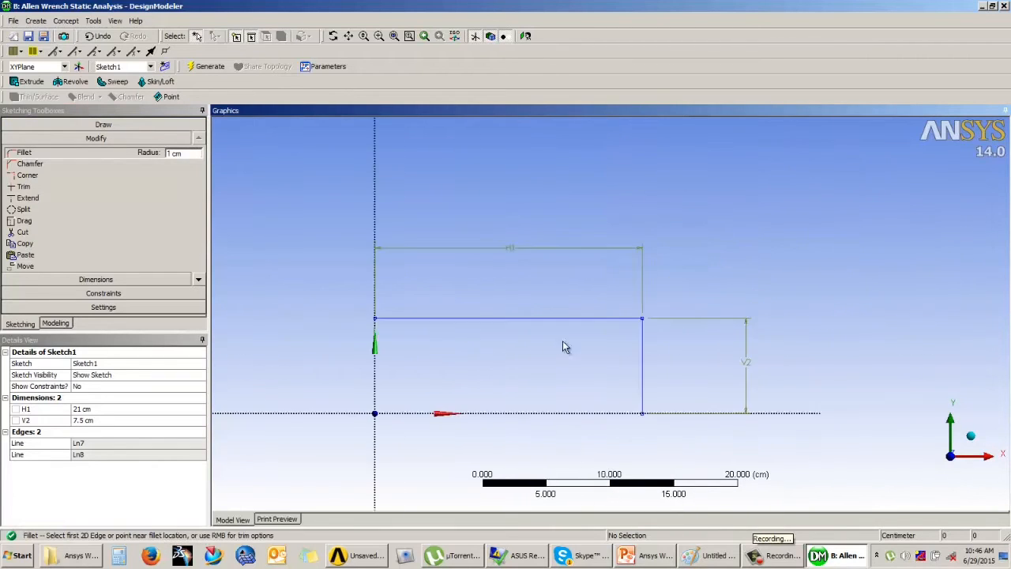
{"action": "left_click", "coordinate": [635, 320]}
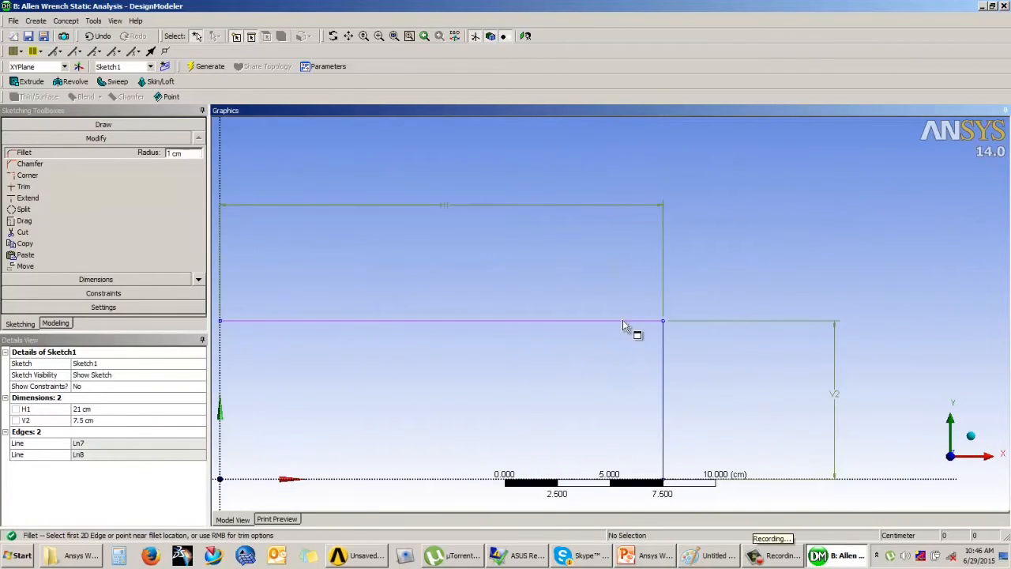
{"action": "left_click", "coordinate": [665, 347]}
{"action": "scroll", "coordinate": [584, 268], "scroll_direction": "down", "scroll_amount": 3}
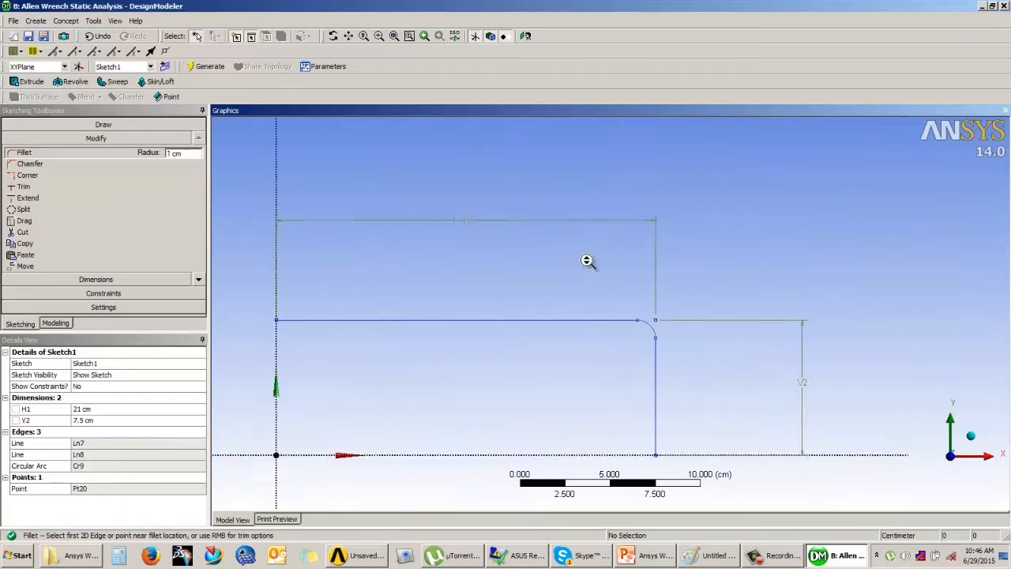
Leave sketching and set the L-shaped sketch on the XY plane to always show, so it stays displayed with other planes active.
{"action": "left_click", "coordinate": [55, 324]}
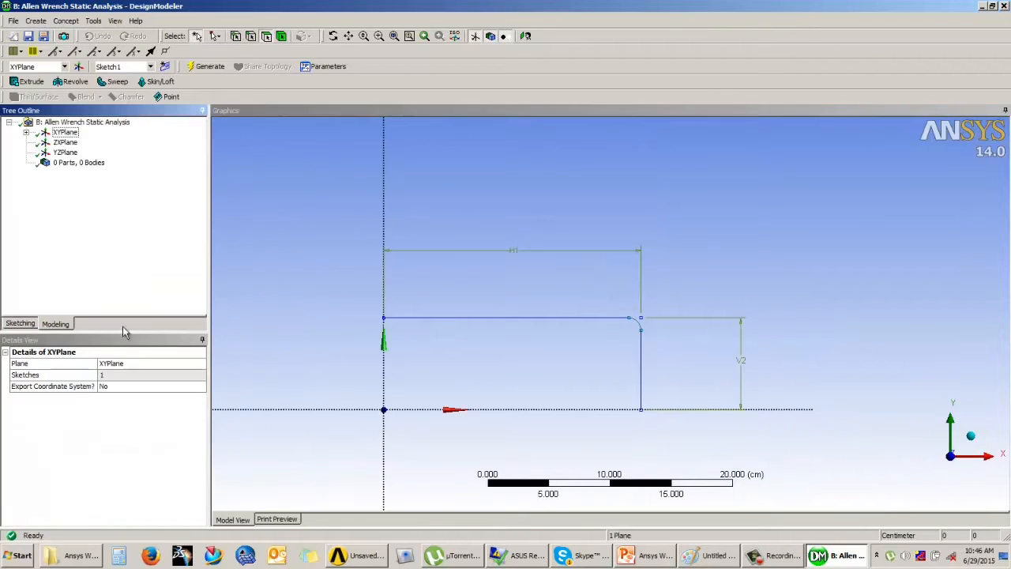
{"action": "middle_click_drag", "start_coordinate": [497, 221], "coordinate": [538, 242]}
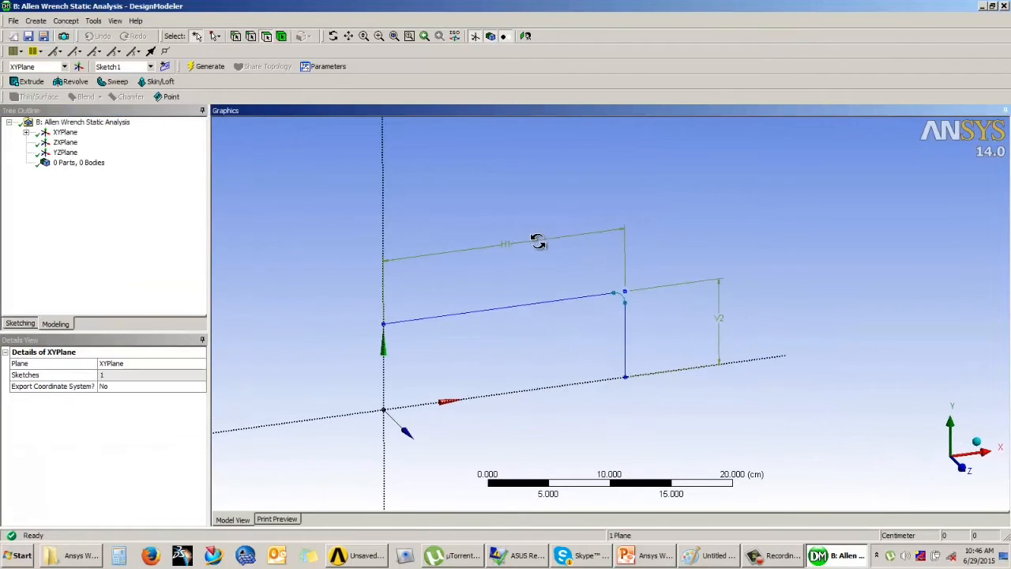
{"action": "left_click", "coordinate": [484, 225]}
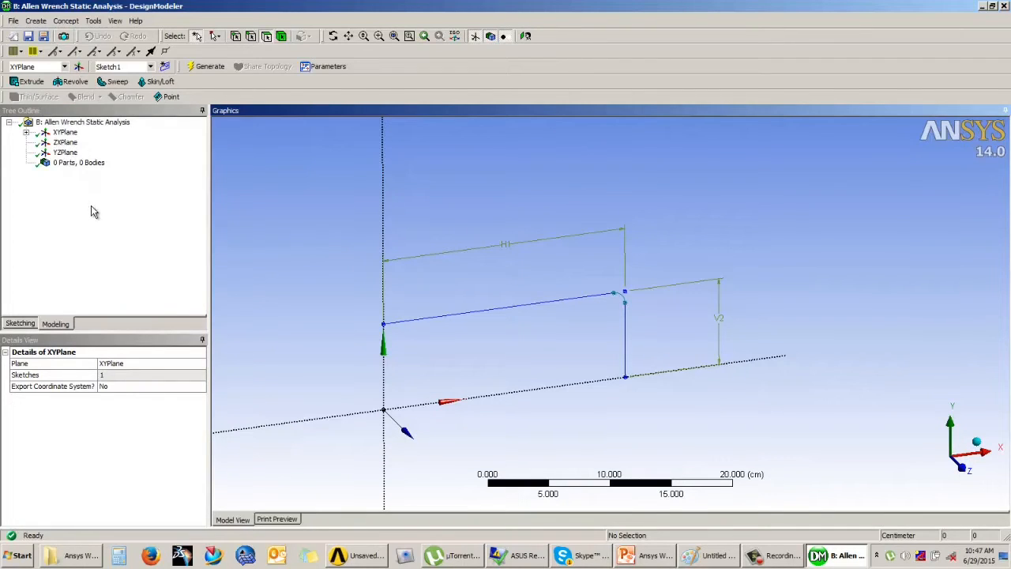
{"action": "left_click", "coordinate": [65, 153]}
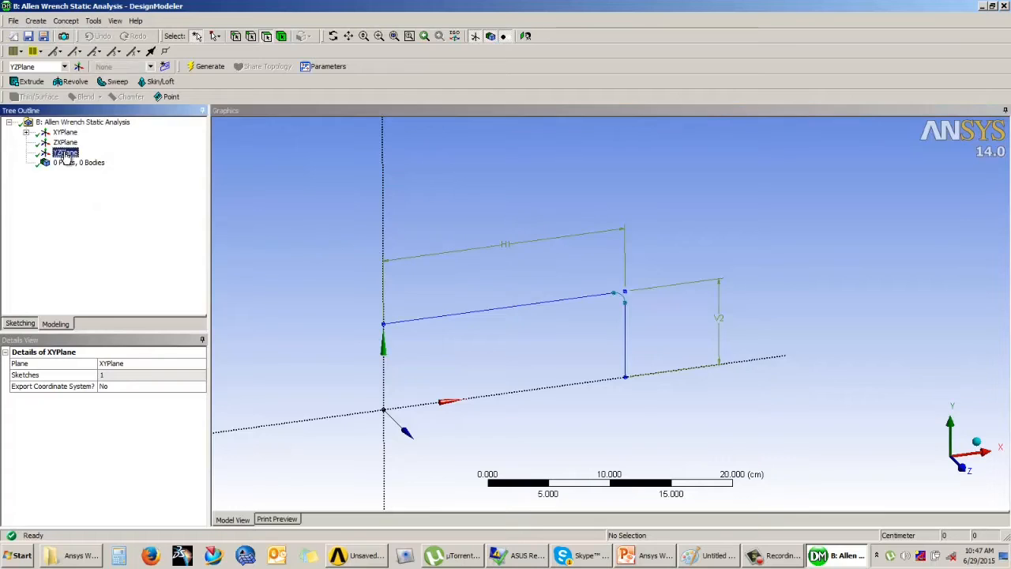
{"action": "left_click", "coordinate": [21, 324]}
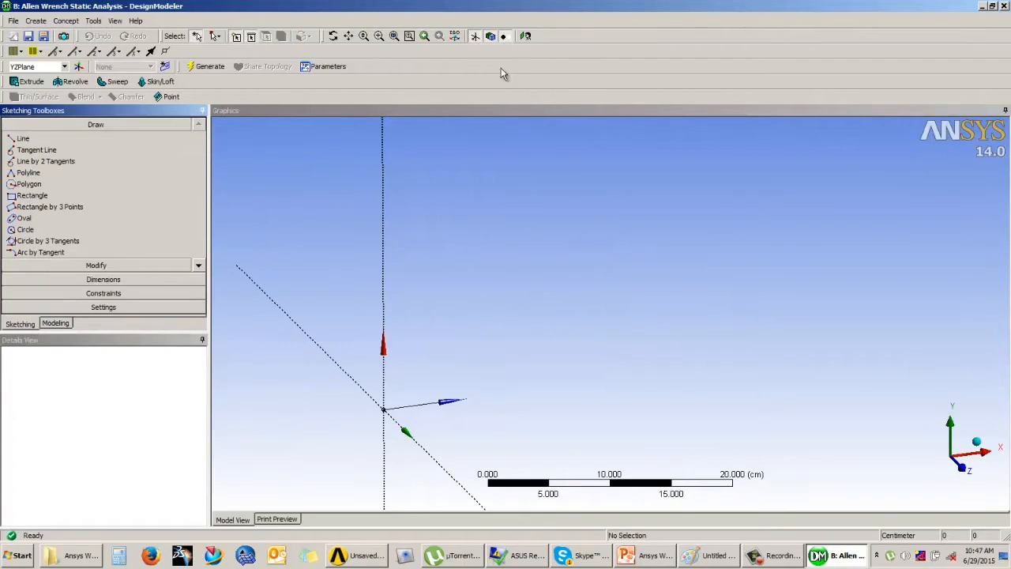
{"action": "left_click", "coordinate": [61, 323]}
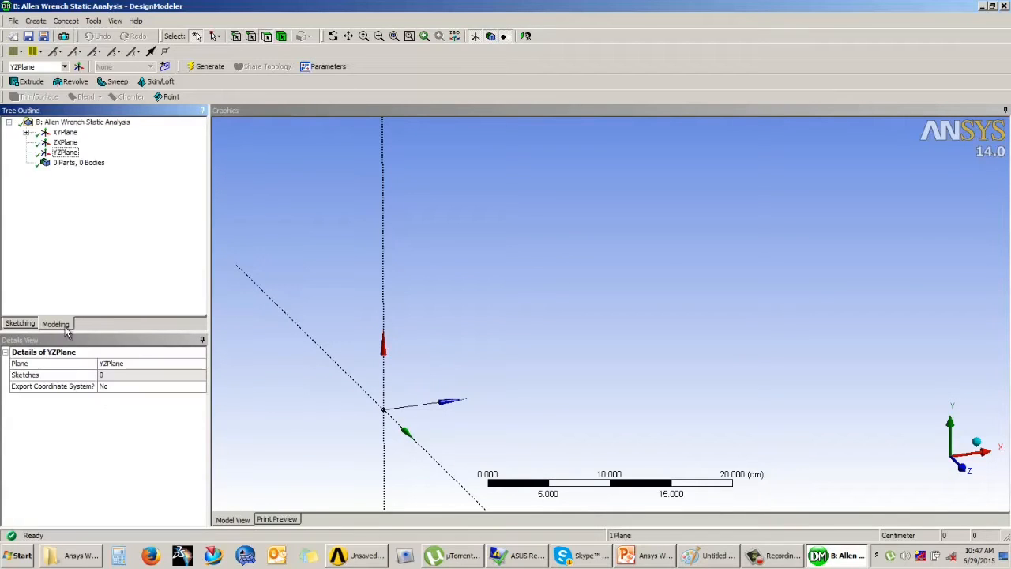
{"action": "left_click", "coordinate": [26, 132]}
{"action": "right_click", "coordinate": [82, 142]}
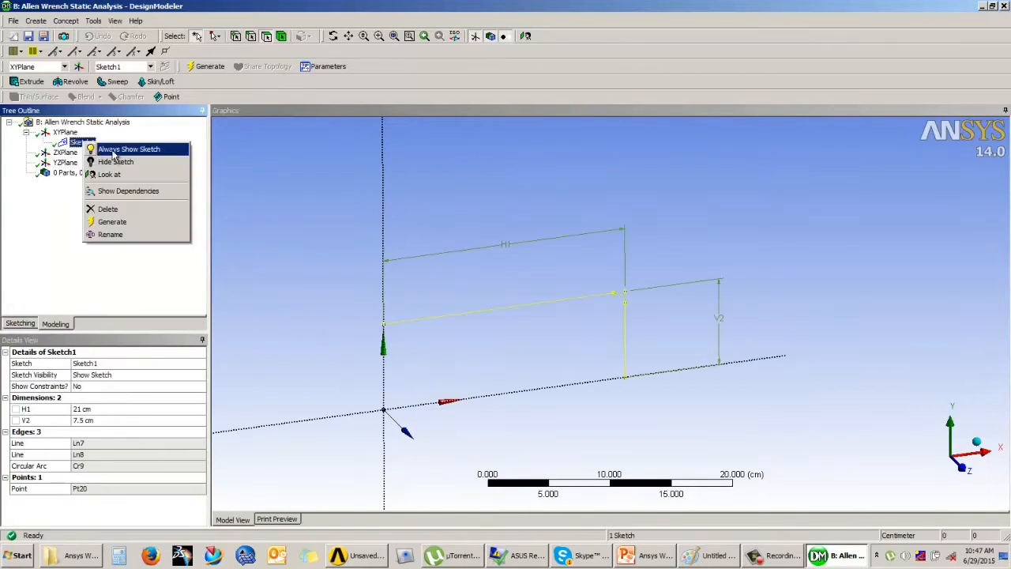
{"action": "left_click", "coordinate": [114, 149]}
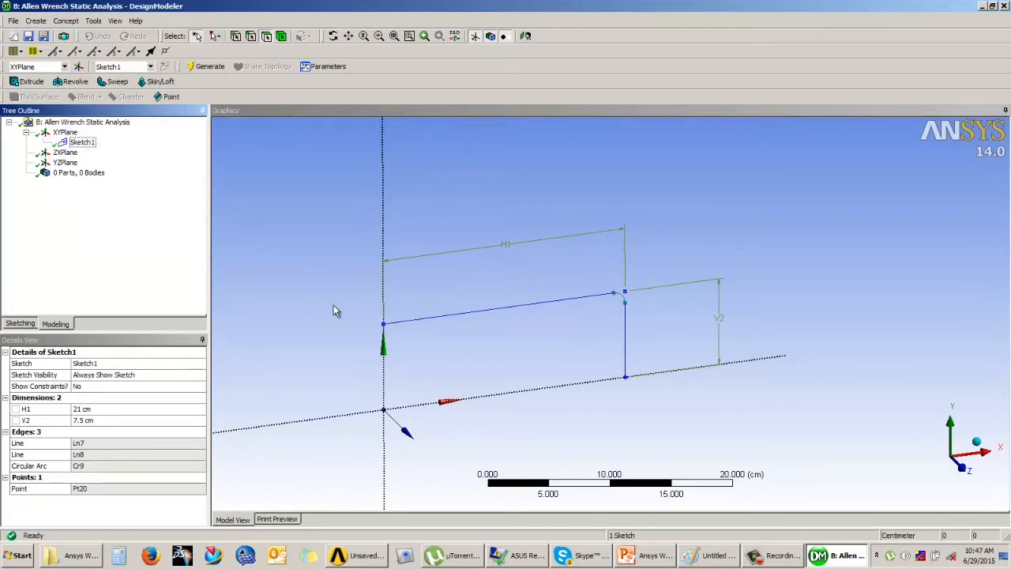
Sketch a six-sided polygon on the YZ plane, centred on the horizontal sketch axis away from the origin, about 4.3 cm across flats.
{"action": "left_click", "coordinate": [64, 162]}
{"action": "left_click", "coordinate": [22, 324]}
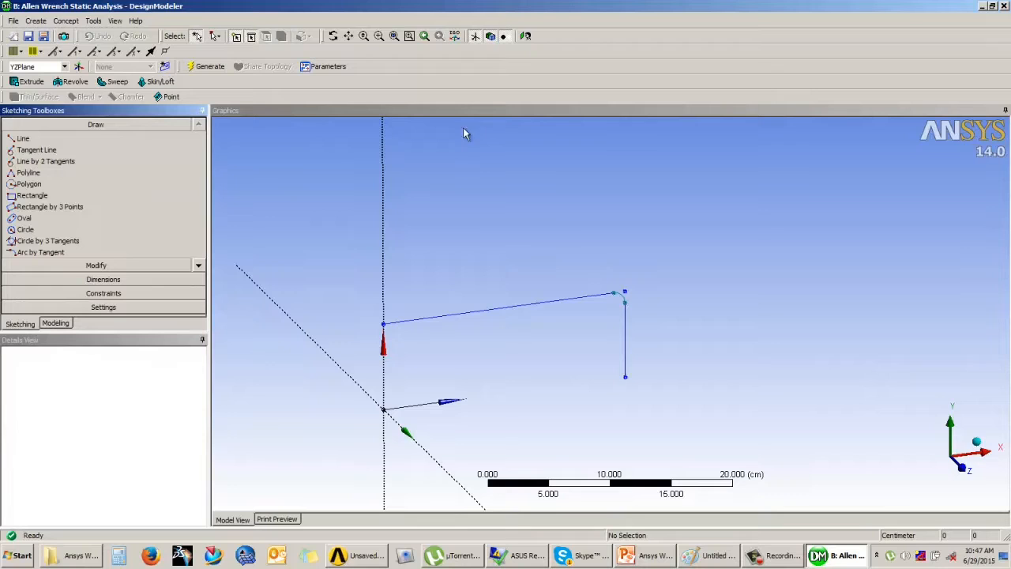
{"action": "left_click", "coordinate": [525, 36]}
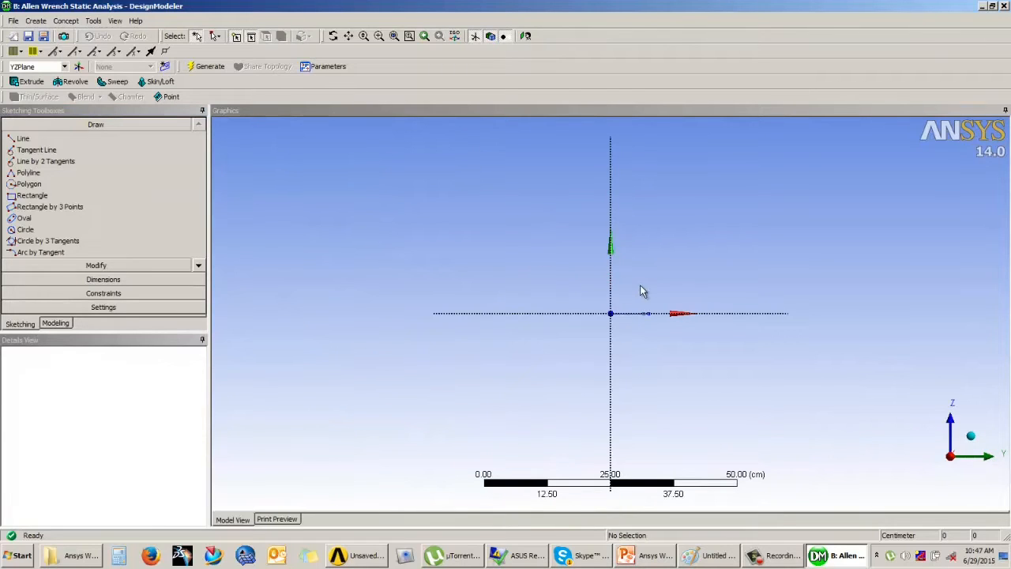
{"action": "scroll", "coordinate": [640, 287], "scroll_direction": "up", "scroll_amount": 2}
{"action": "mouse_move", "coordinate": [652, 273]}
{"action": "middle_mouse_down"}
{"action": "mouse_move", "coordinate": [632, 282]}
{"action": "mouse_move", "coordinate": [655, 359]}
{"action": "middle_mouse_up"}
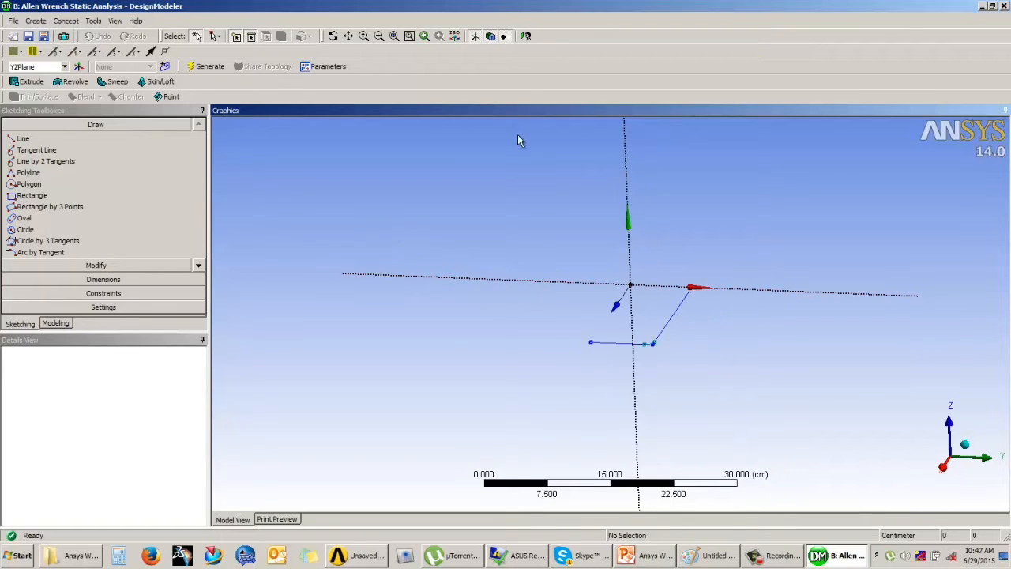
{"action": "left_click", "coordinate": [525, 35]}
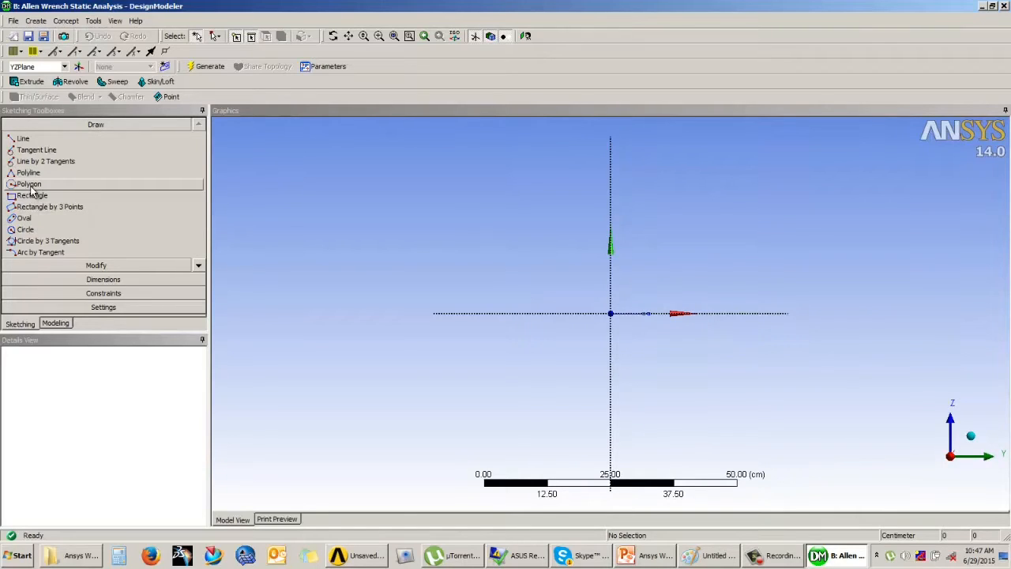
{"action": "left_click", "coordinate": [158, 185]}
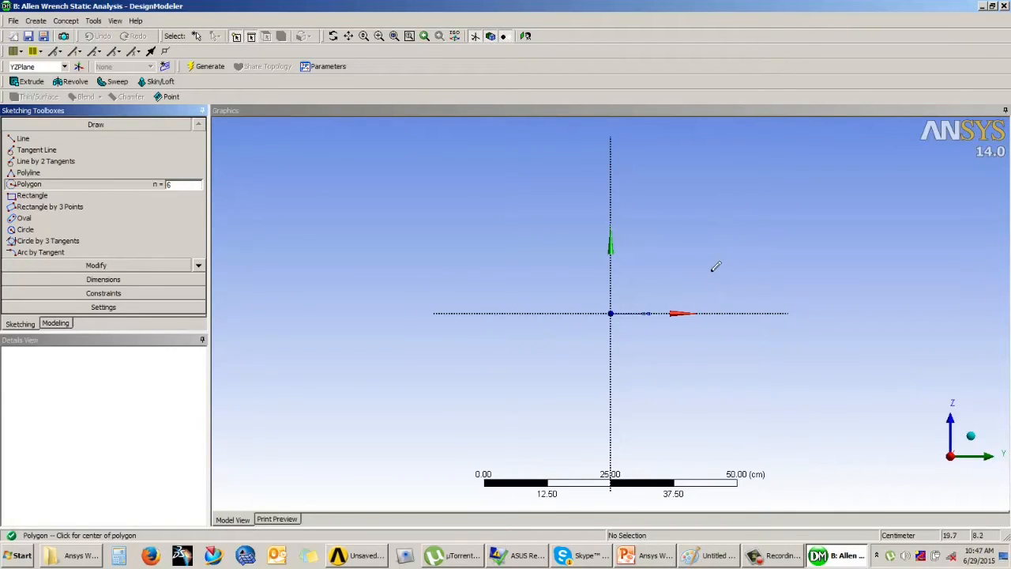
{"action": "left_click", "coordinate": [678, 313]}
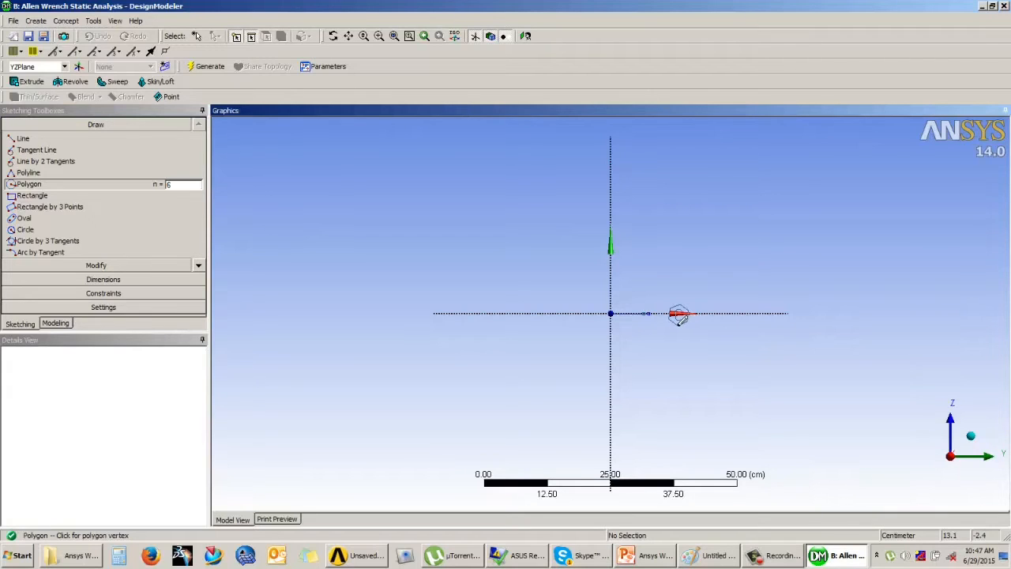
{"action": "left_click", "coordinate": [679, 324]}
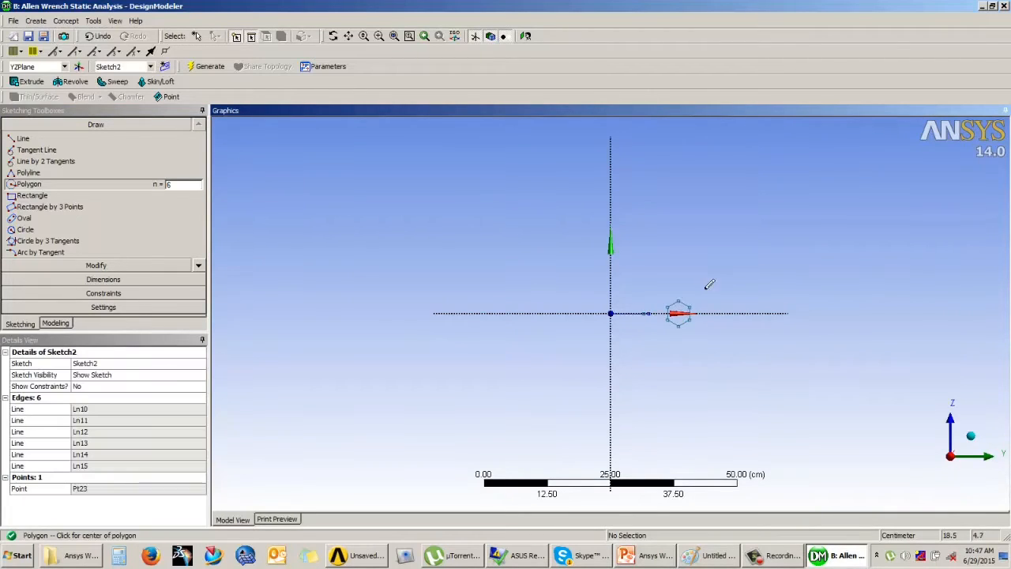
{"action": "scroll", "coordinate": [708, 285], "scroll_direction": "up", "scroll_amount": 1}
{"action": "left_click", "coordinate": [102, 281]}
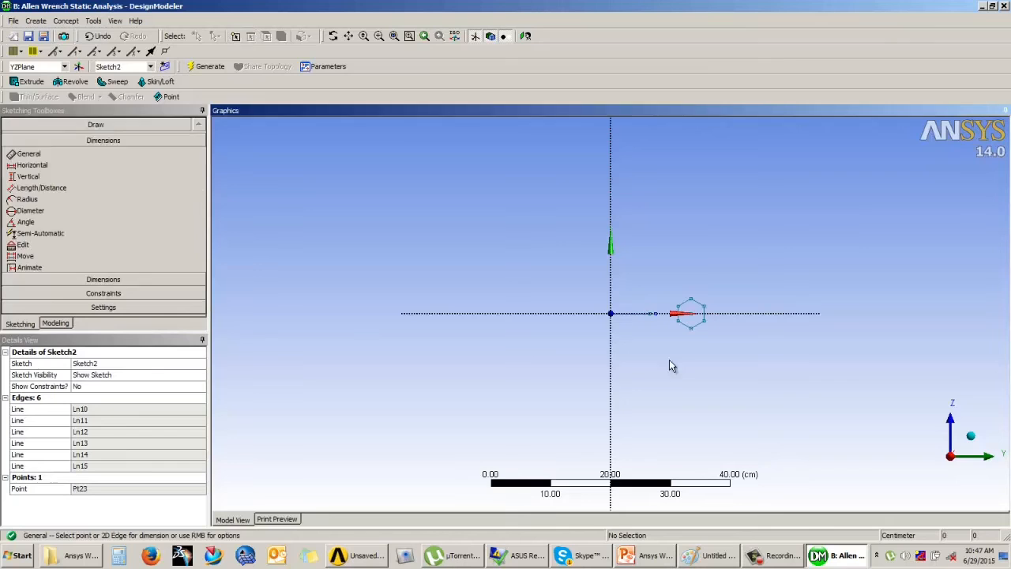
{"action": "left_click", "coordinate": [705, 318]}
{"action": "left_click", "coordinate": [733, 311]}
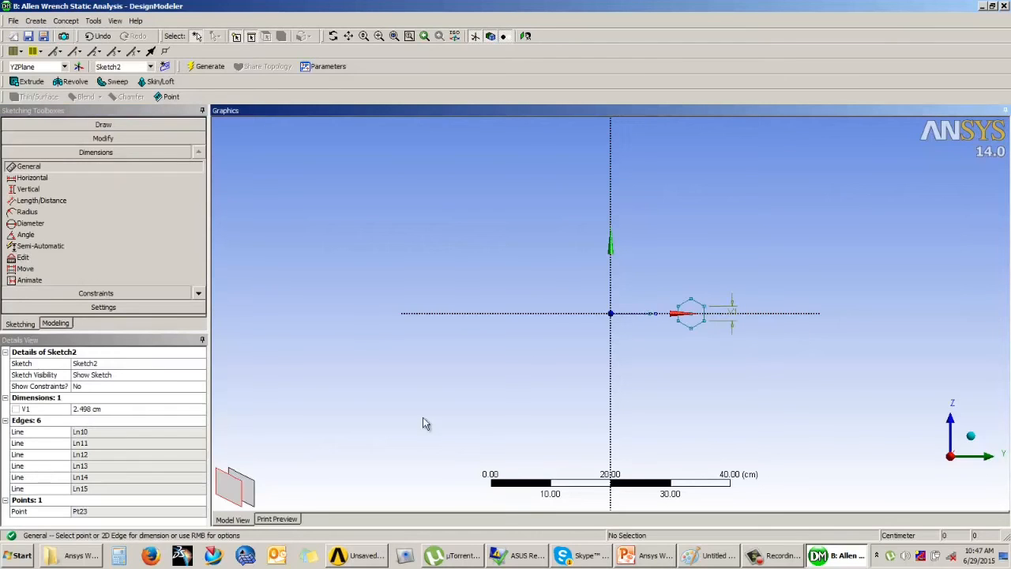
{"action": "left_click", "coordinate": [124, 408]}
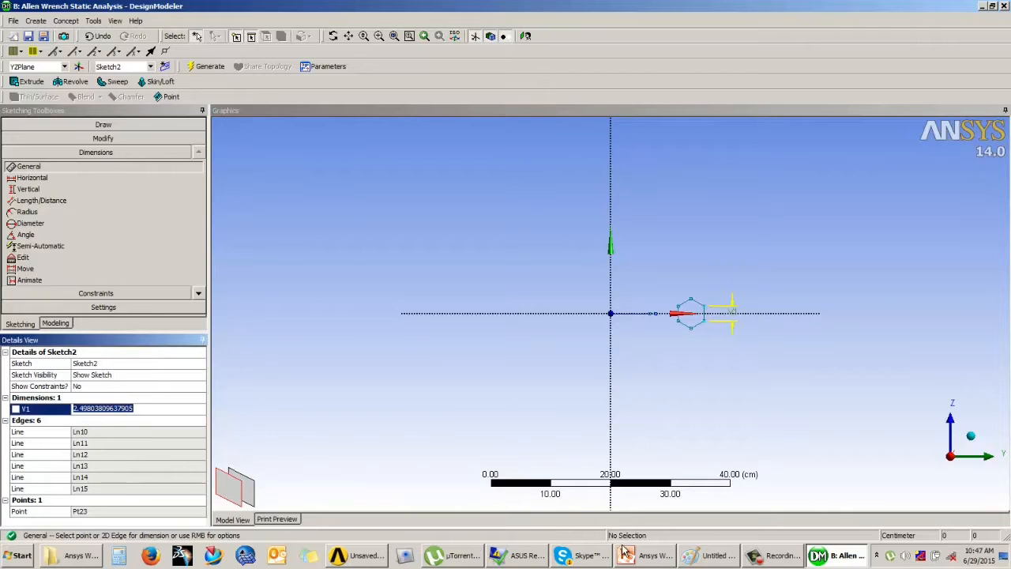
{"action": "left_click", "coordinate": [646, 556]}
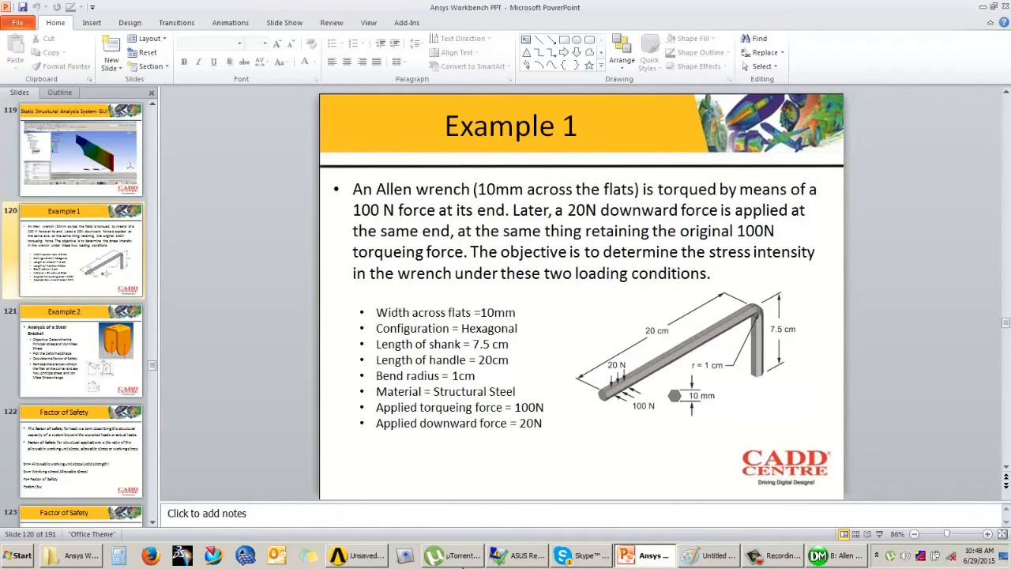
{"action": "left_click", "coordinate": [839, 555]}
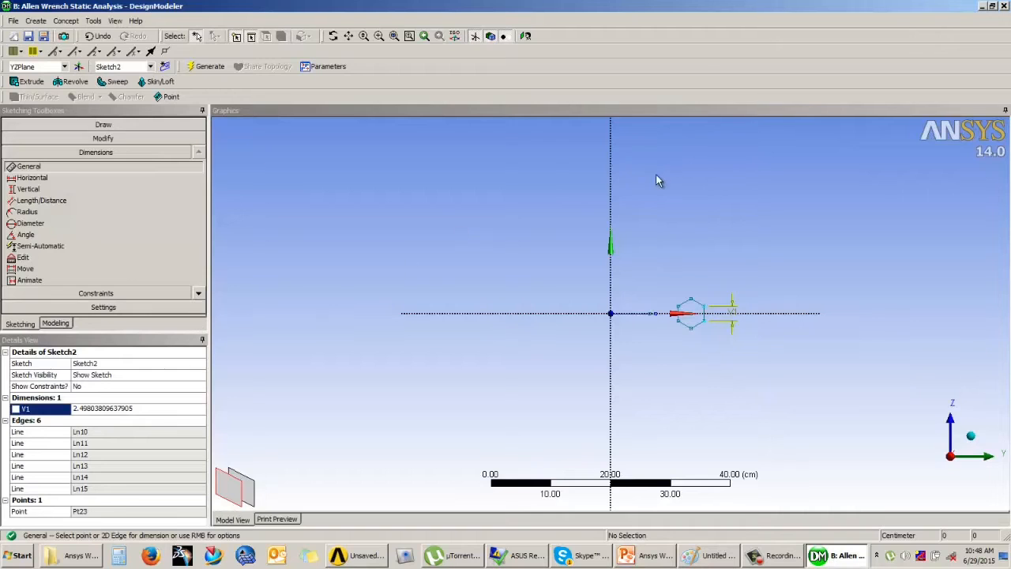
{"action": "key", "text": "ctrl+z"}
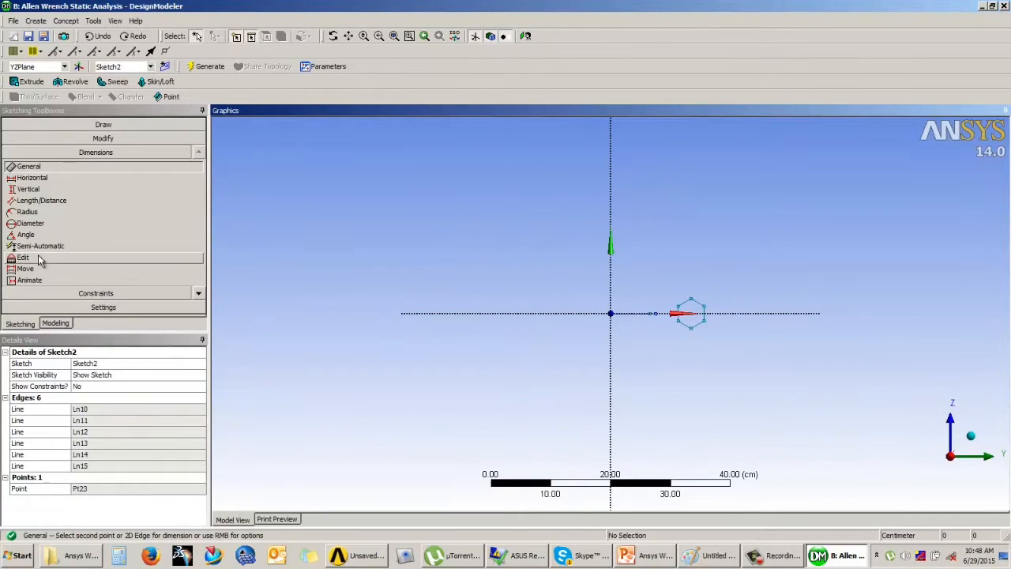
{"action": "left_click", "coordinate": [694, 323]}
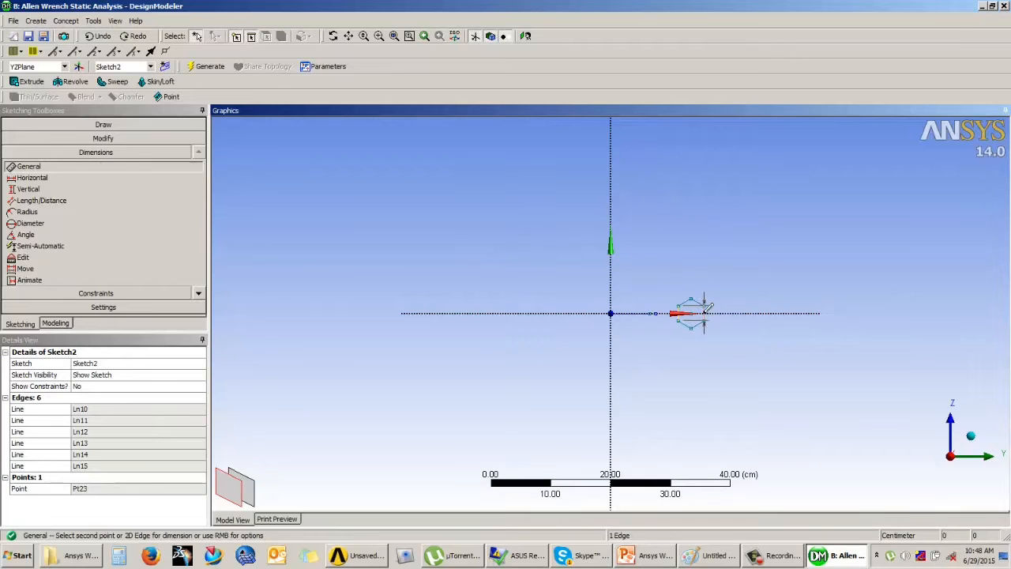
{"action": "left_click", "coordinate": [695, 294]}
{"action": "key", "text": "ctrl+z"}
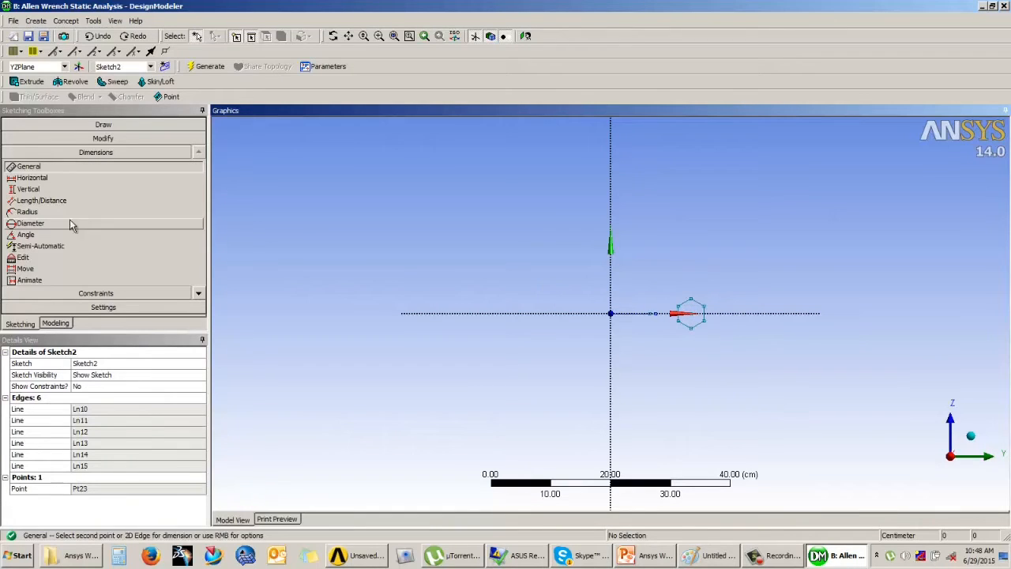
Add a horizontal dimension between the hexagon's two vertical sides and set the width across flats to 1 cm.
{"action": "left_click", "coordinate": [52, 180]}
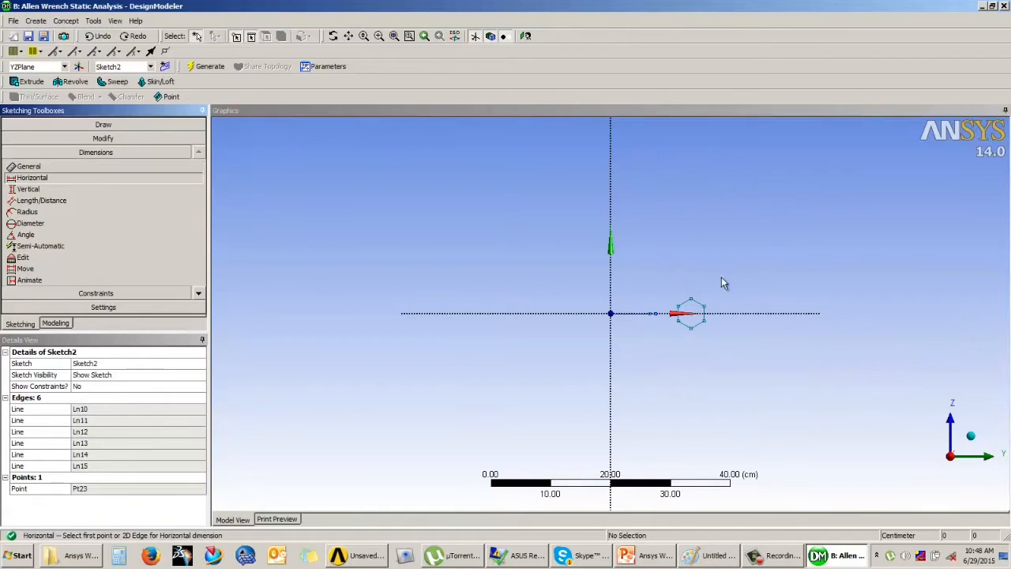
{"action": "left_click", "coordinate": [702, 321]}
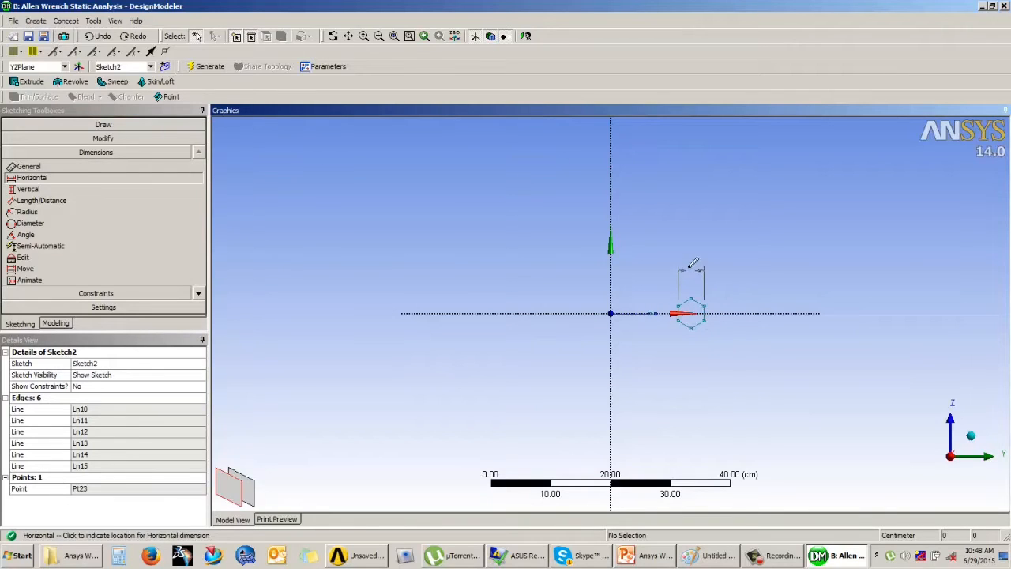
{"action": "left_click", "coordinate": [691, 267]}
{"action": "left_click", "coordinate": [100, 409]}
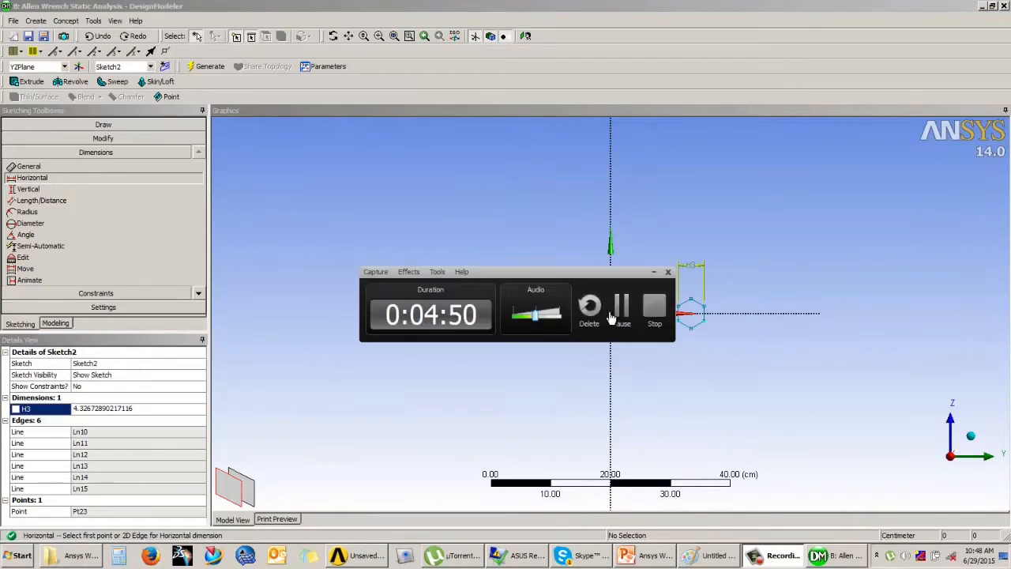
{"action": "left_click", "coordinate": [390, 346]}
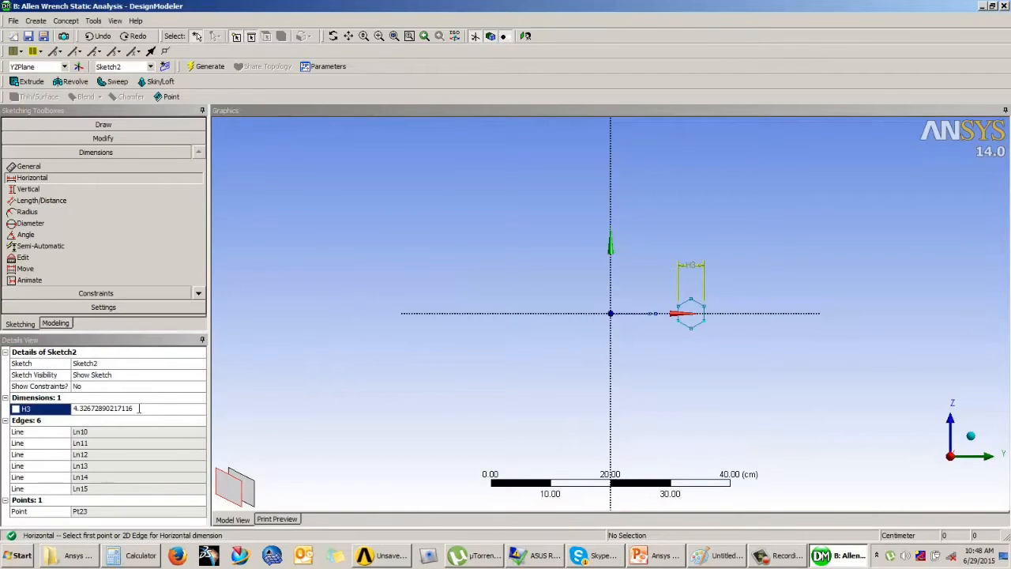
{"action": "left_click", "coordinate": [138, 408]}
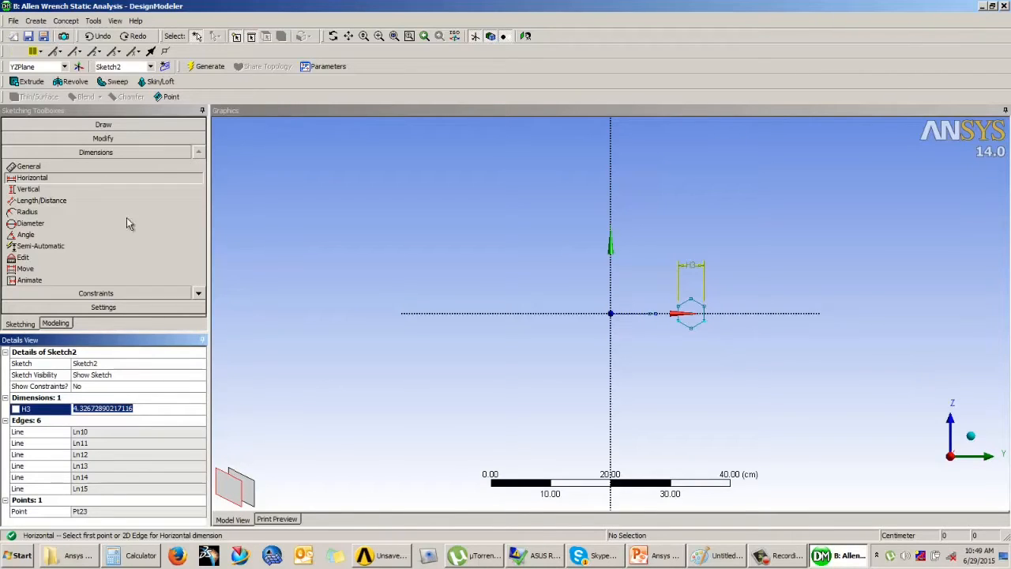
{"action": "left_click", "coordinate": [792, 556]}
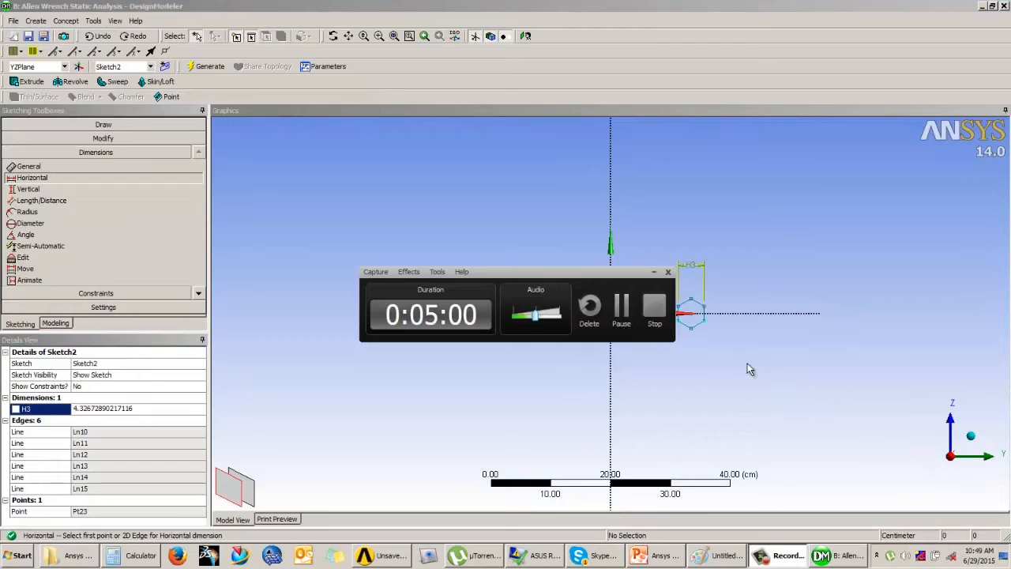
{"action": "left_click", "coordinate": [621, 302]}
{"action": "left_click", "coordinate": [141, 402]}
{"action": "left_click", "coordinate": [101, 409]}
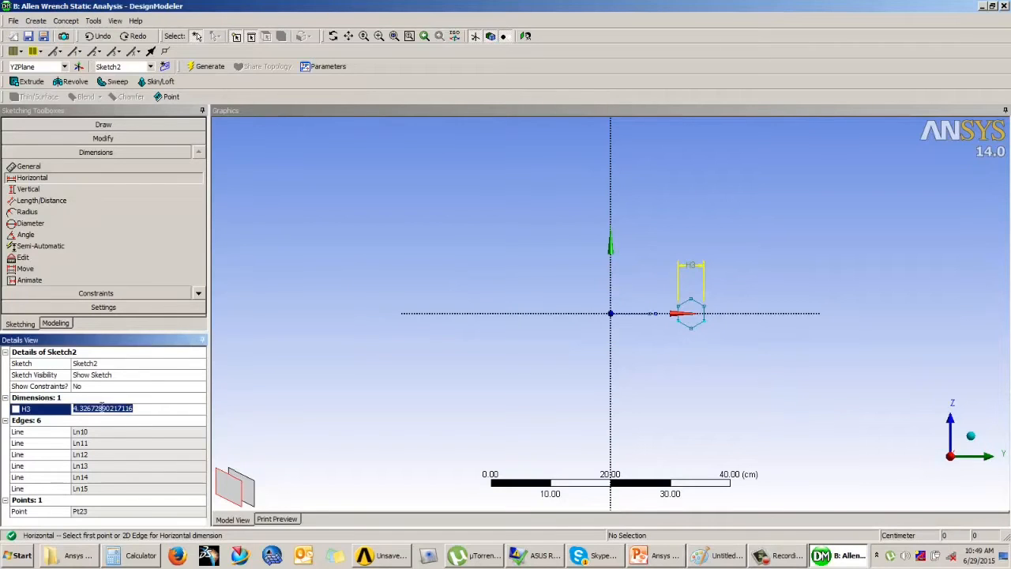
{"action": "type", "text": "1"}
{"action": "key", "text": "Return"}
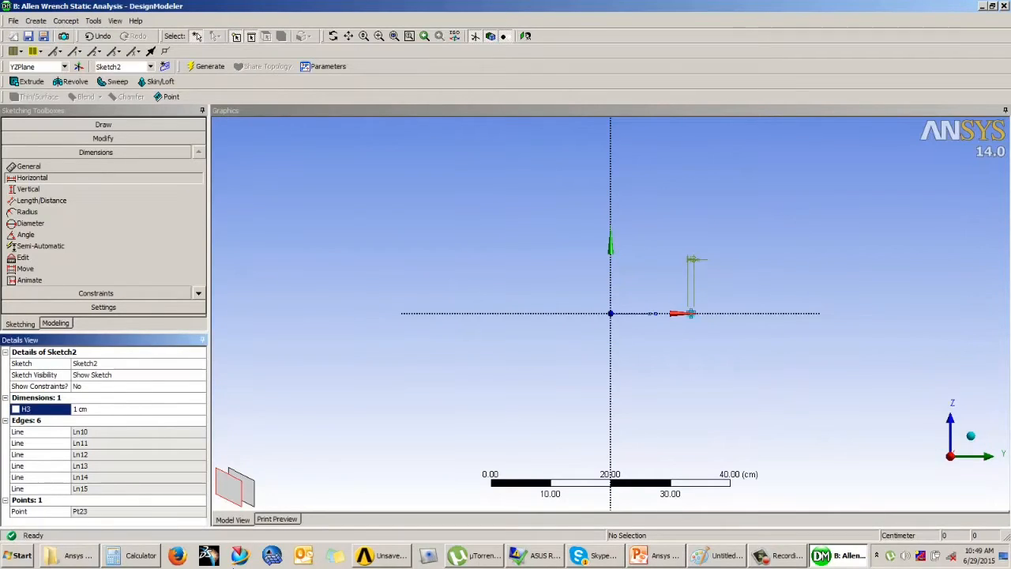
{"action": "left_click", "coordinate": [694, 296]}
{"action": "scroll", "coordinate": [703, 302], "scroll_direction": "up", "scroll_amount": 5}
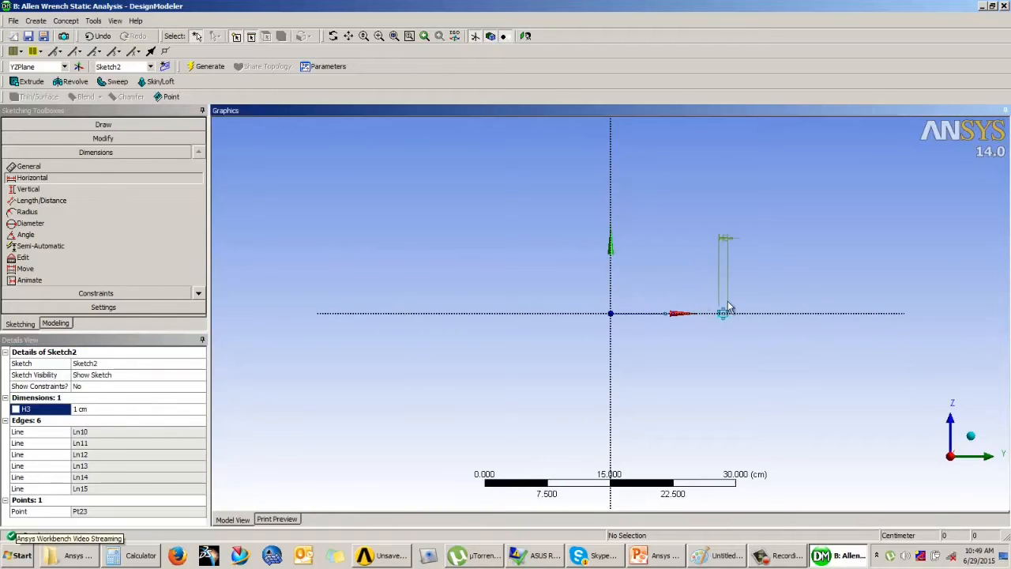
{"action": "scroll", "coordinate": [833, 308], "scroll_direction": "up", "scroll_amount": 1}
{"action": "middle_click_drag", "start_coordinate": [777, 308], "coordinate": [610, 318], "text": "ctrl"}
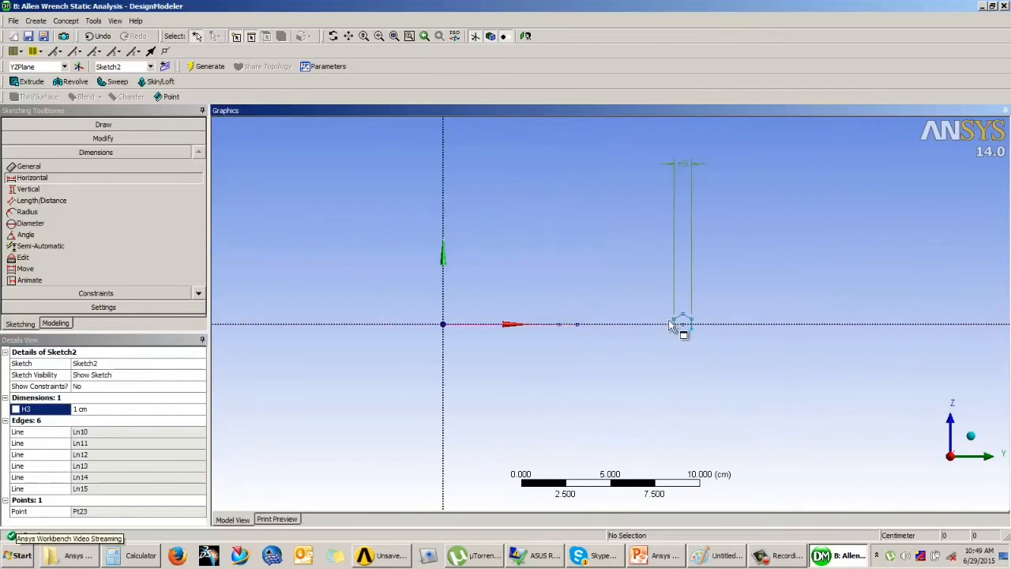
{"action": "scroll", "coordinate": [679, 326], "scroll_direction": "up", "scroll_amount": 2}
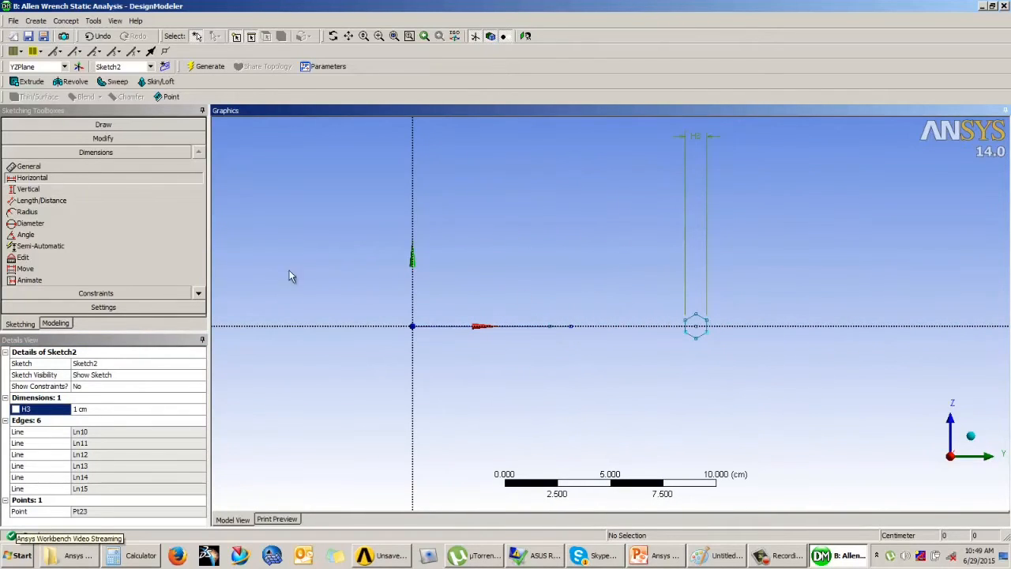
{"action": "left_click", "coordinate": [698, 332]}
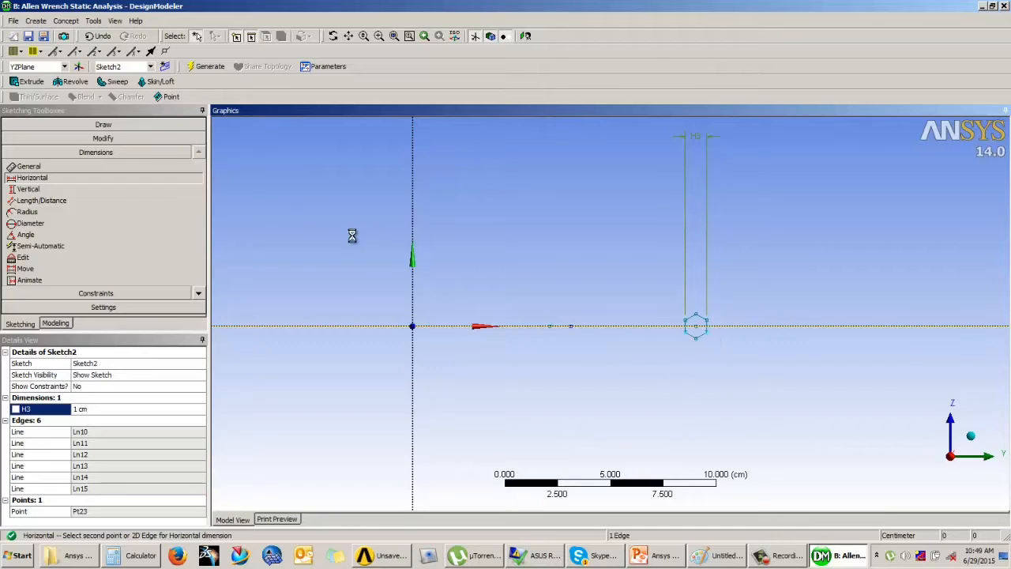
{"action": "left_click", "coordinate": [59, 168]}
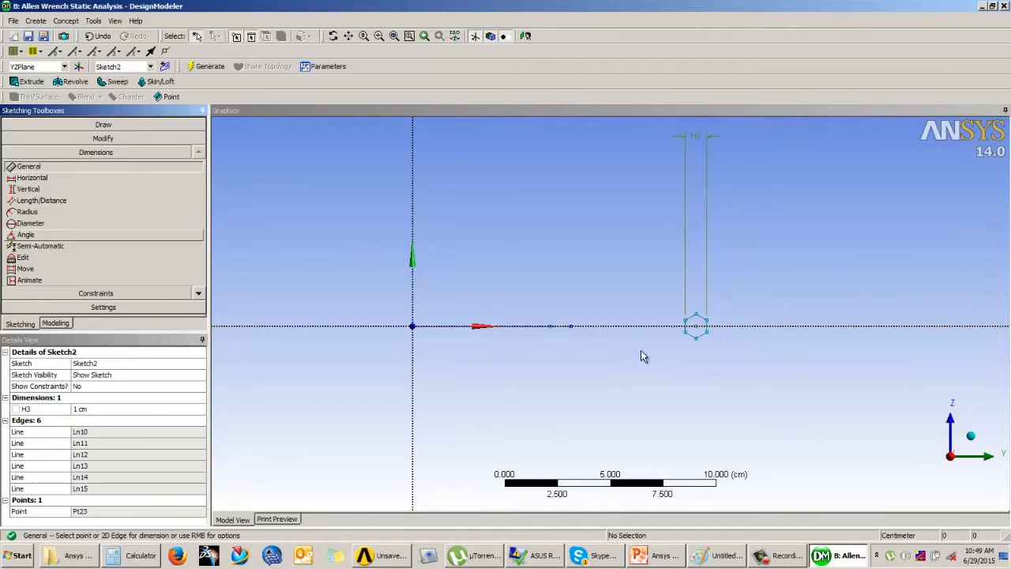
{"action": "left_click", "coordinate": [698, 332]}
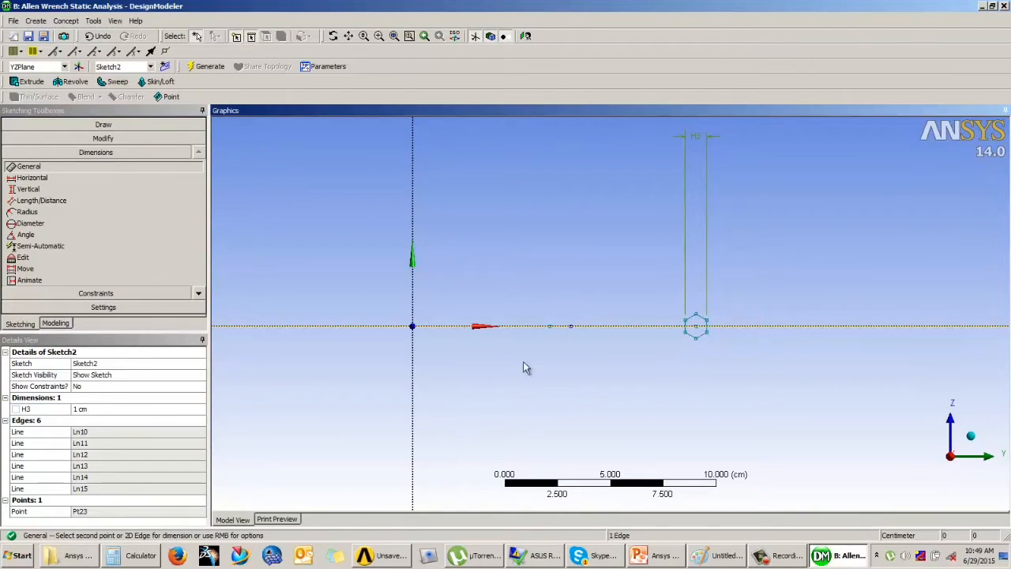
{"action": "left_click", "coordinate": [777, 555]}
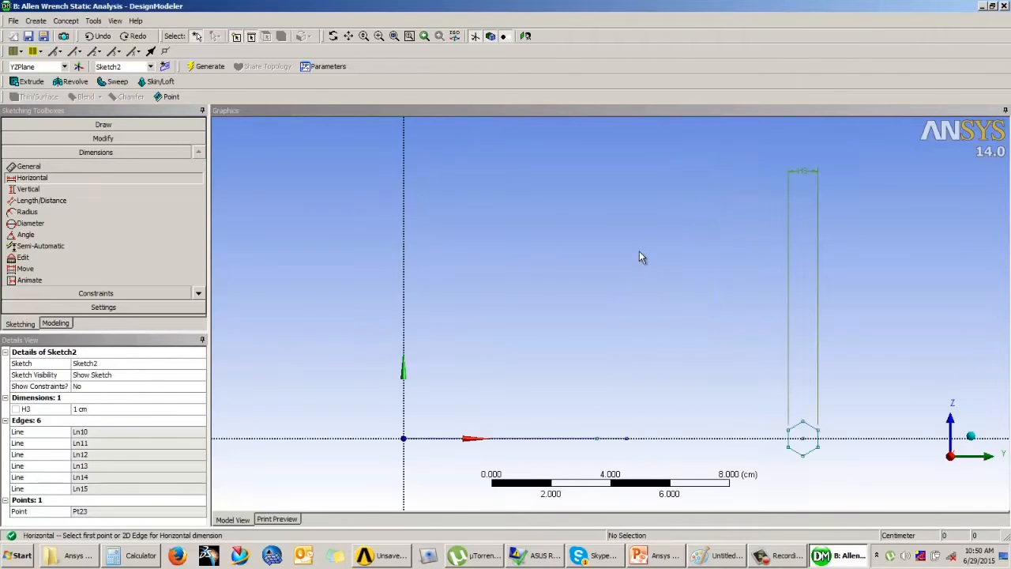
Dimension the horizontal distance from the vertical sketch axis to the hexagon's centre and set it to 7.5 cm.
{"action": "scroll", "coordinate": [639, 256], "scroll_direction": "down", "scroll_amount": 2}
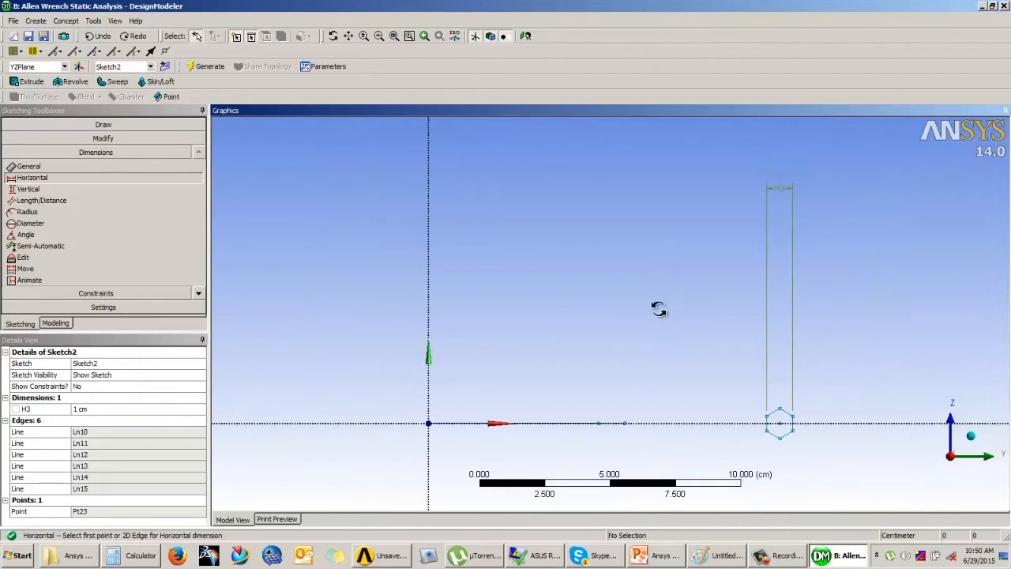
{"action": "middle_click_drag", "start_coordinate": [658, 309], "coordinate": [679, 316]}
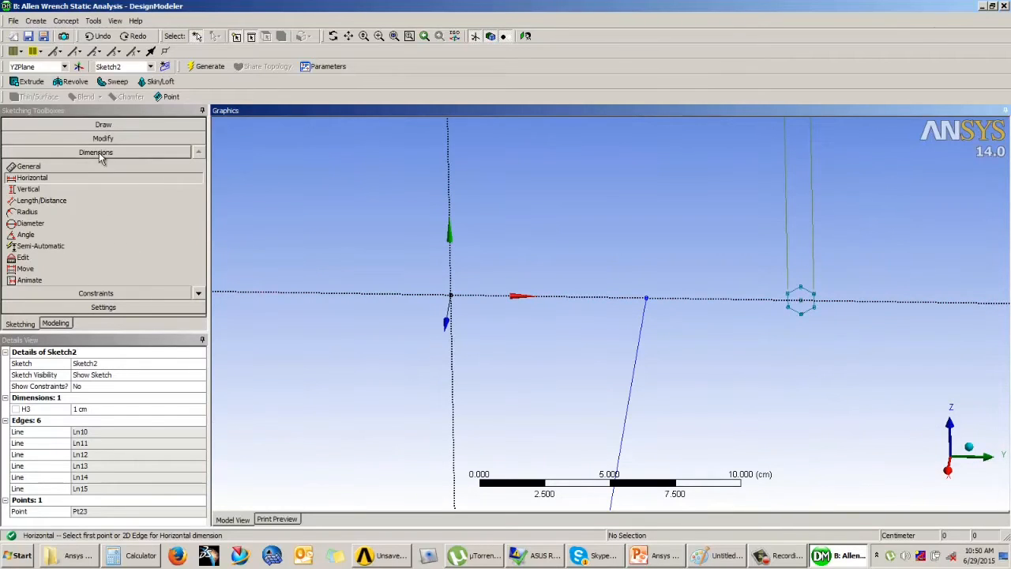
{"action": "left_click", "coordinate": [802, 303]}
{"action": "left_click", "coordinate": [451, 268]}
{"action": "left_click", "coordinate": [517, 260]}
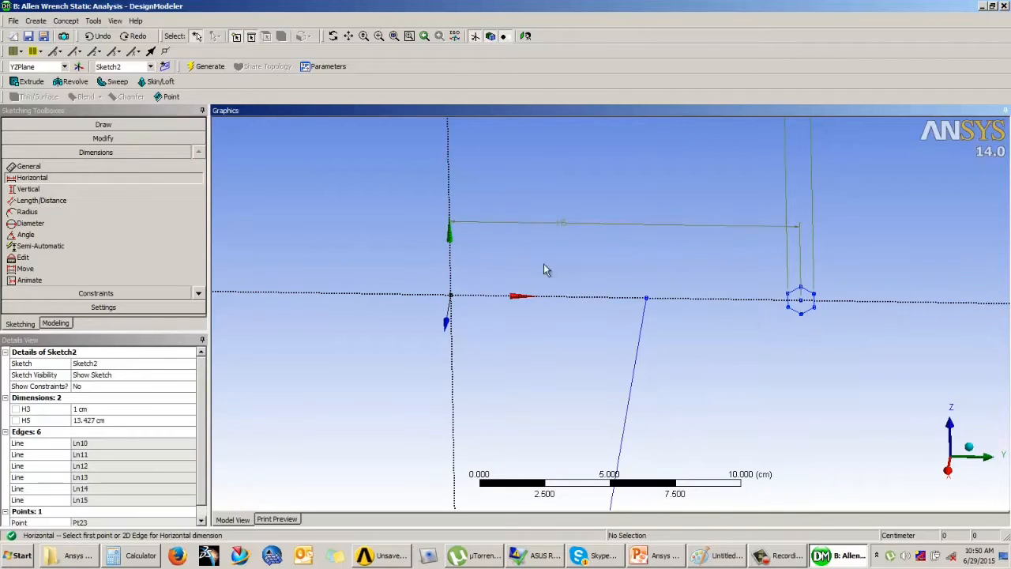
{"action": "left_click", "coordinate": [101, 420]}
{"action": "type", "text": "7.5"}
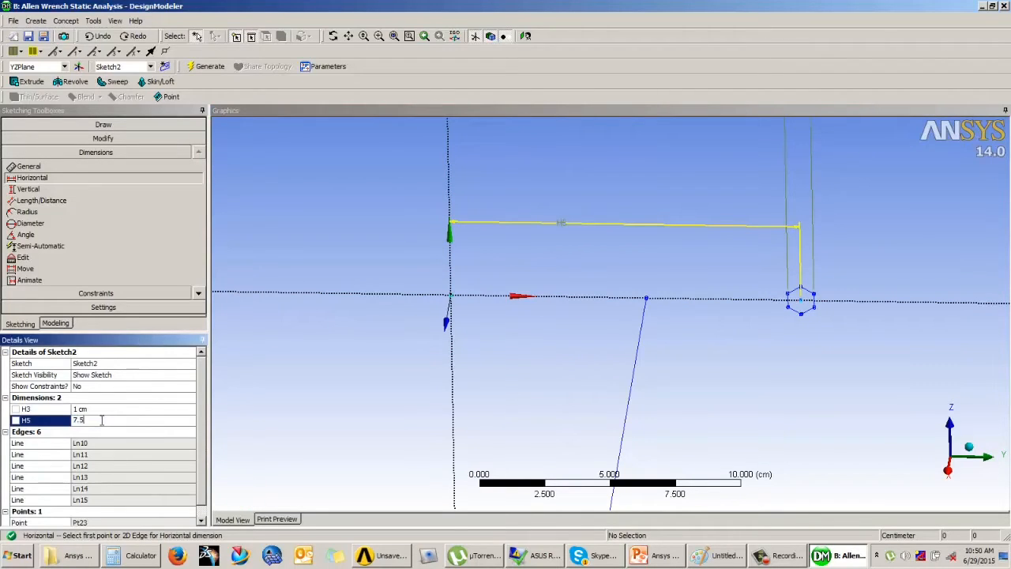
{"action": "key", "text": "Return"}
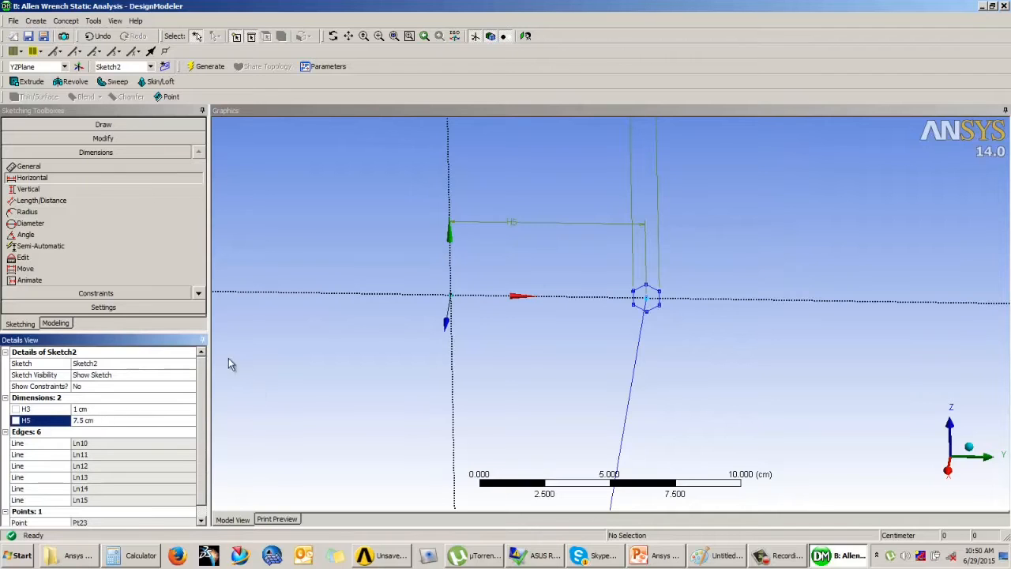
Leave sketching and sweep the hexagon sketch along the L-shaped sketch, adding material with path-tangent alignment, and generate the wrench body.
{"action": "left_click", "coordinate": [67, 325]}
{"action": "mouse_move", "coordinate": [561, 279]}
{"action": "middle_mouse_down"}
{"action": "mouse_move", "coordinate": [492, 205]}
{"action": "mouse_move", "coordinate": [956, 276]}
{"action": "mouse_move", "coordinate": [920, 277]}
{"action": "mouse_move", "coordinate": [832, 323]}
{"action": "mouse_move", "coordinate": [817, 304]}
{"action": "mouse_move", "coordinate": [837, 314]}
{"action": "middle_mouse_up"}
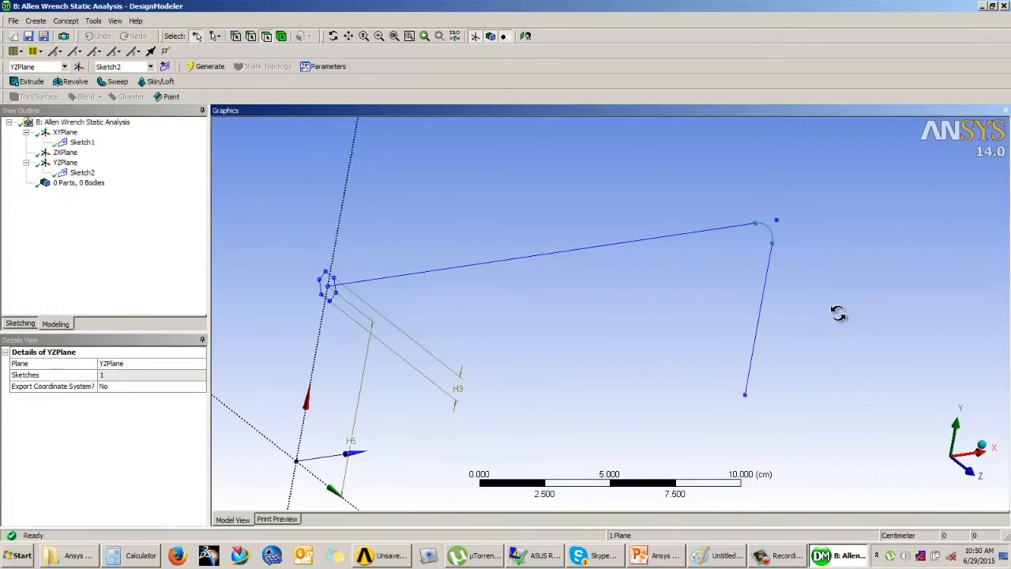
{"action": "left_click", "coordinate": [118, 82]}
{"action": "left_click", "coordinate": [592, 316]}
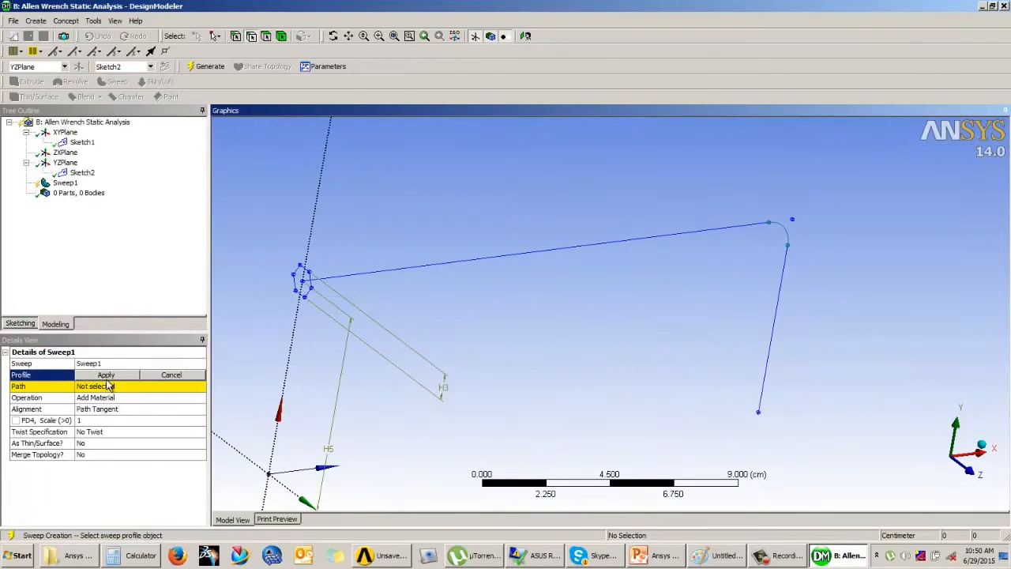
{"action": "left_click", "coordinate": [307, 283]}
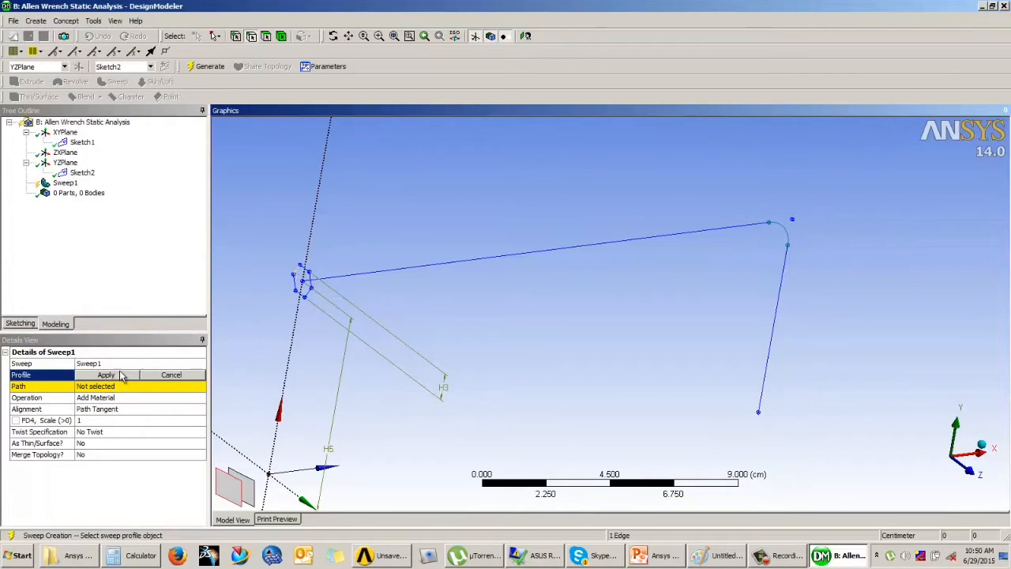
{"action": "left_click", "coordinate": [118, 375]}
{"action": "left_click", "coordinate": [115, 385]}
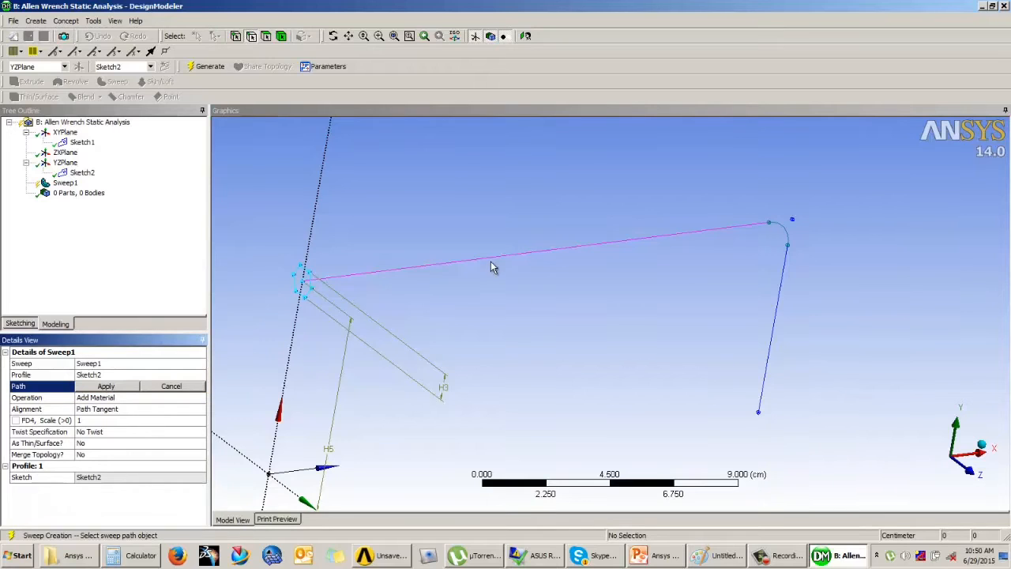
{"action": "left_click", "coordinate": [491, 266]}
{"action": "left_click", "coordinate": [105, 386]}
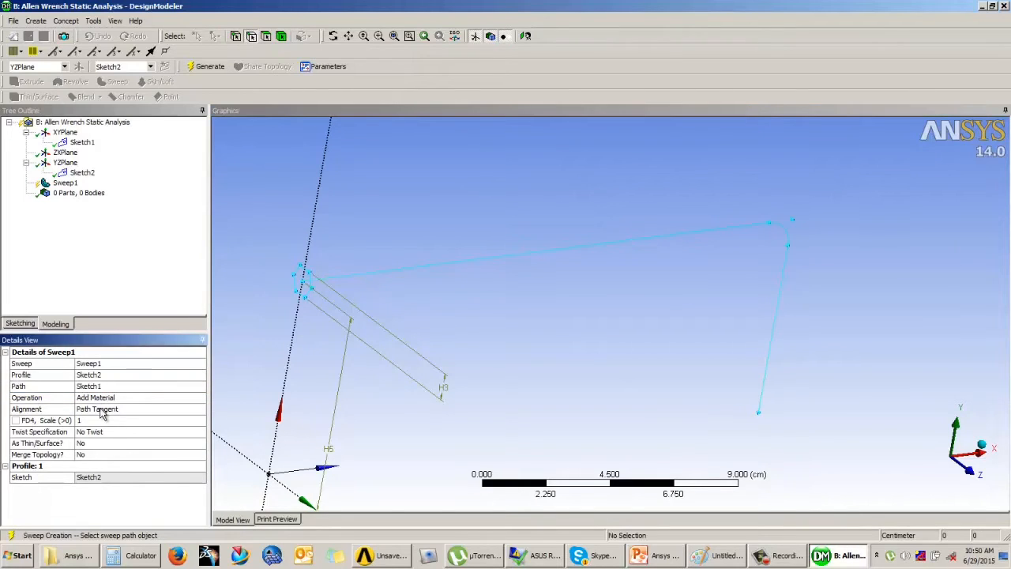
{"action": "left_click", "coordinate": [207, 68]}
{"action": "middle_click_drag", "start_coordinate": [491, 243], "coordinate": [493, 214]}
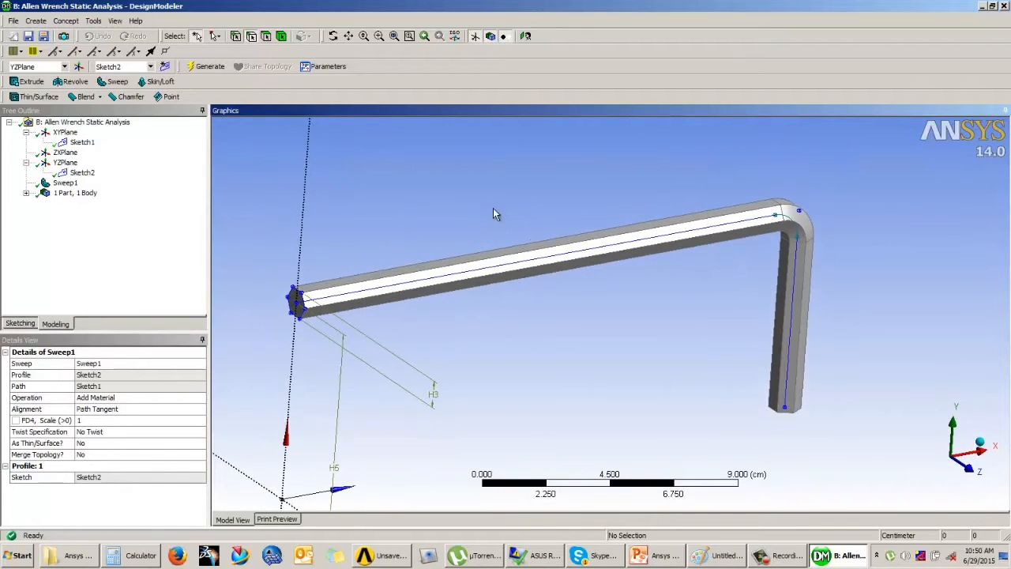
Check the wrench dimensions on the Example 1 slide in PowerPoint, and return to DesignModeler to examine the swept body.
{"action": "left_click", "coordinate": [678, 558]}
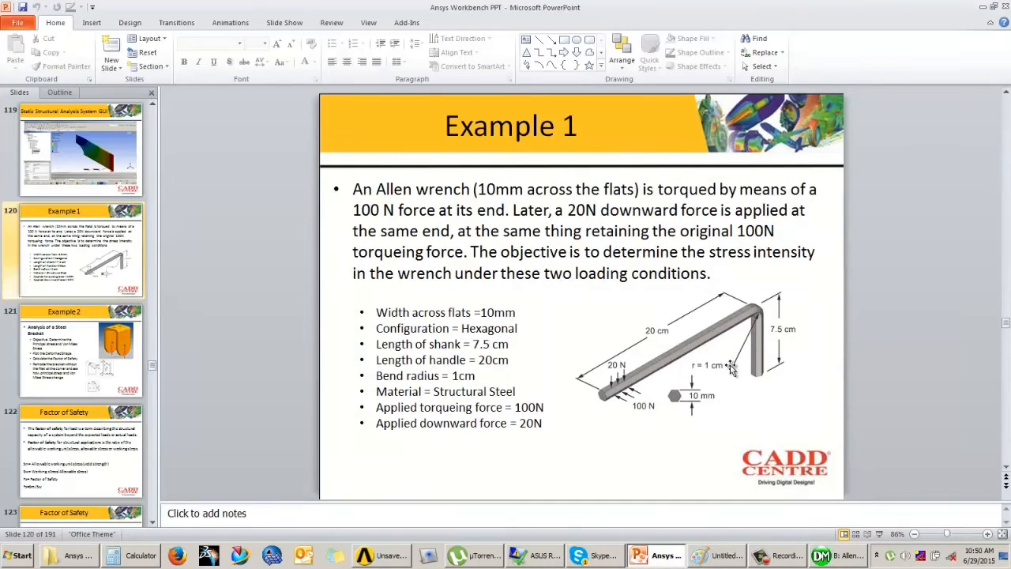
{"action": "left_click", "coordinate": [843, 555]}
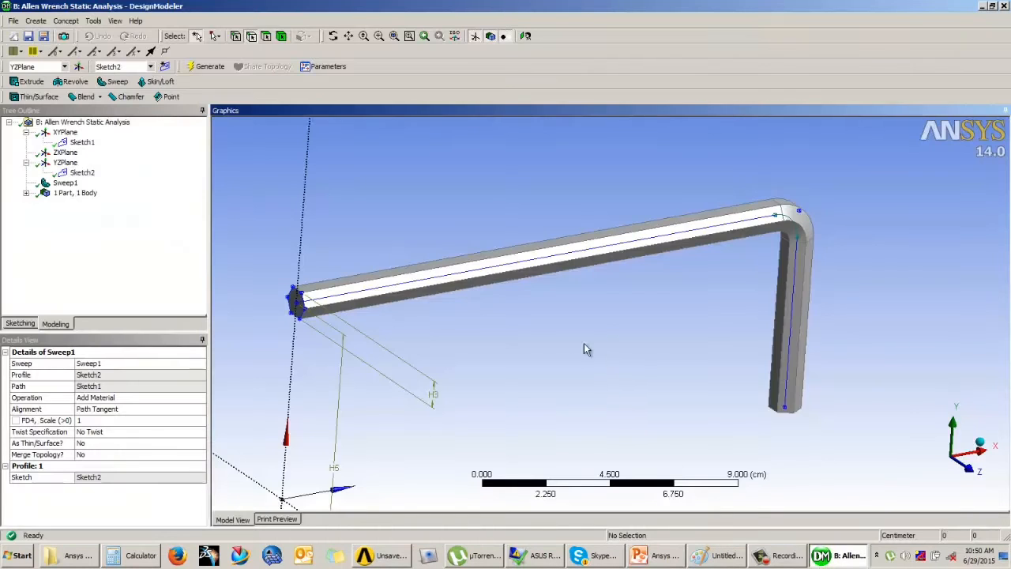
{"action": "middle_click_drag", "start_coordinate": [583, 343], "coordinate": [649, 309]}
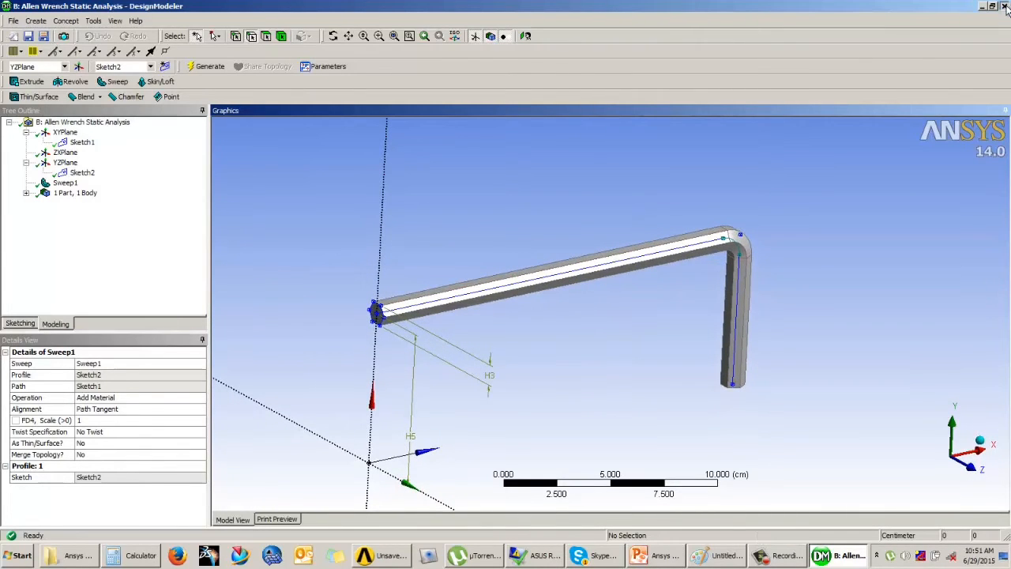
Close DesignModeler, switch to Workbench and open the Model cell of the Allen Wrench Static Analysis system in Mechanical.
{"action": "key", "text": "alt+Tab"}
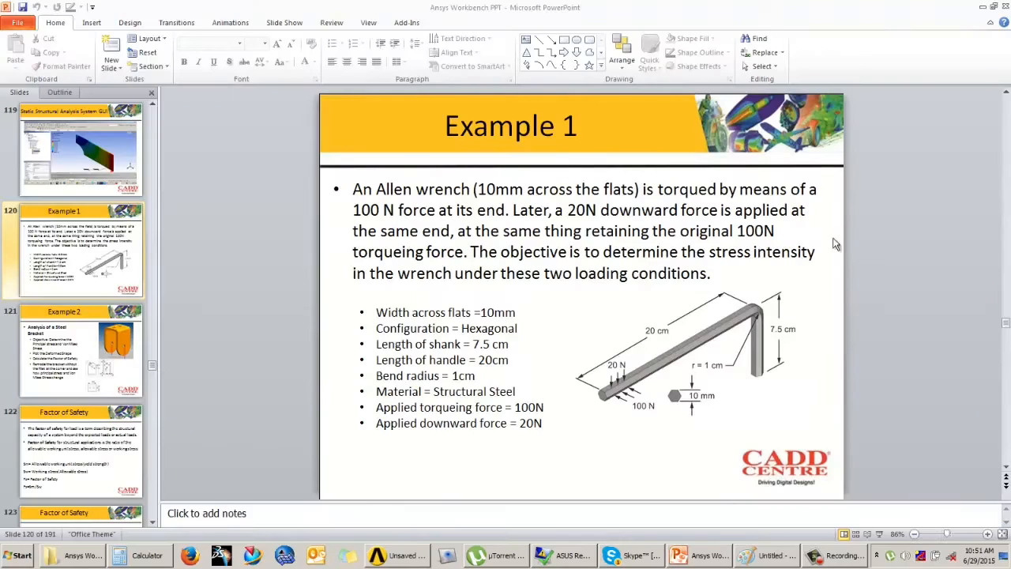
{"action": "left_click", "coordinate": [393, 557]}
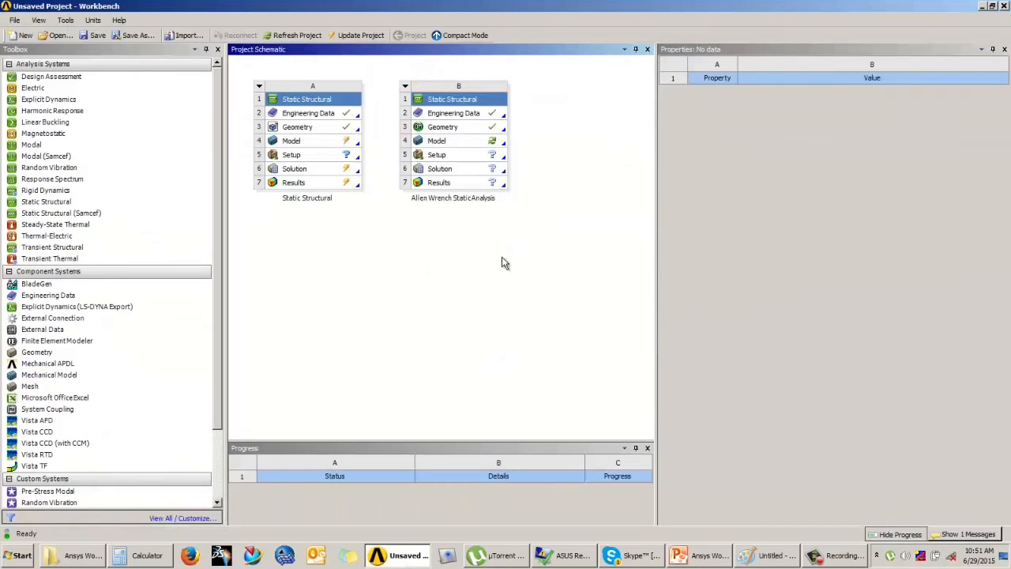
{"action": "double_click", "coordinate": [476, 147]}
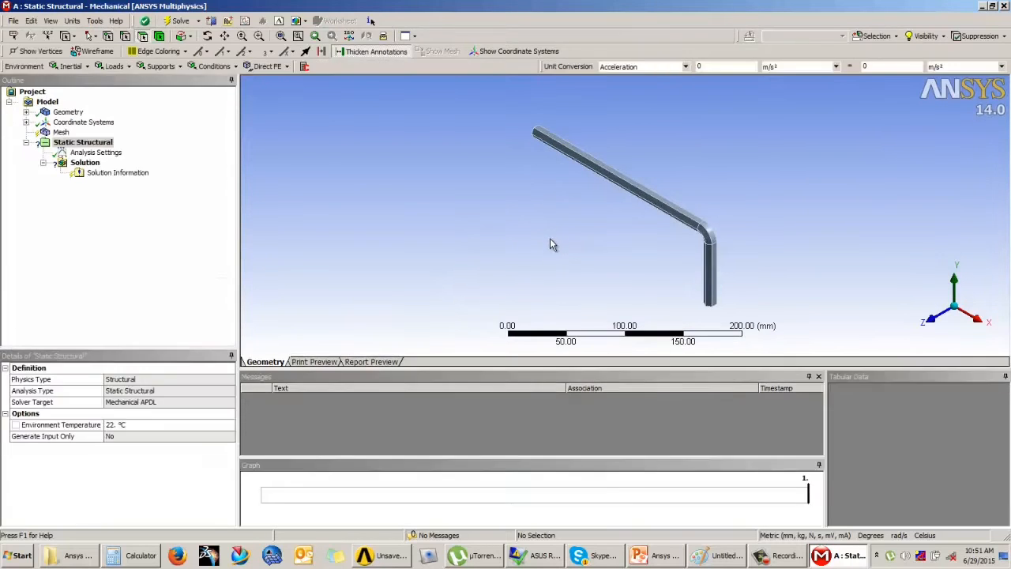
{"action": "middle_click_drag", "start_coordinate": [553, 237], "coordinate": [567, 200]}
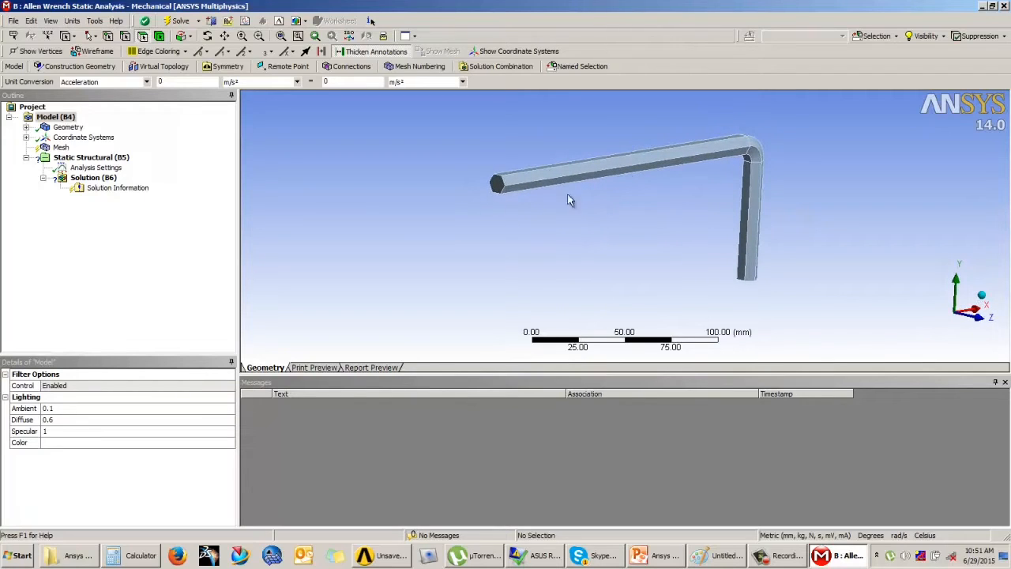
Examine the solid body's material assignment and the default mesh settings.
{"action": "left_click", "coordinate": [25, 128]}
{"action": "left_click", "coordinate": [76, 138]}
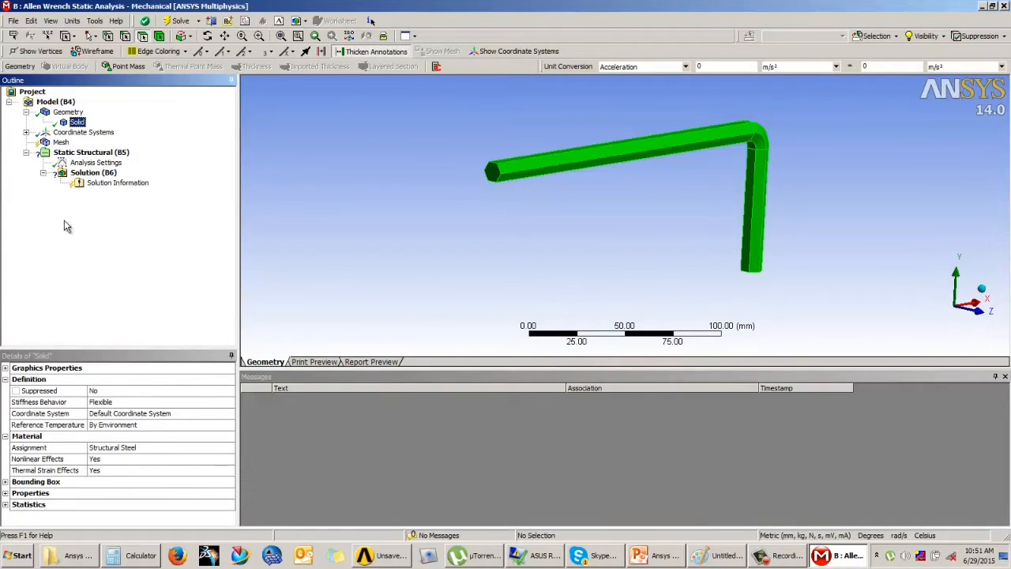
{"action": "left_click", "coordinate": [60, 142]}
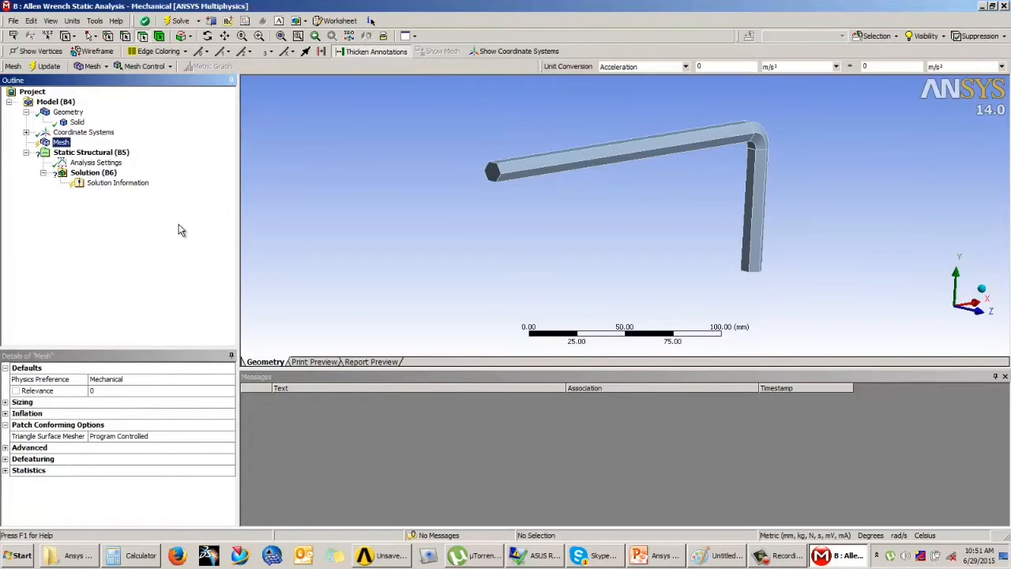
{"action": "middle_click_drag", "start_coordinate": [543, 198], "coordinate": [544, 201]}
Generate the wrench mesh with the default settings and inspect it.
{"action": "left_click", "coordinate": [61, 144]}
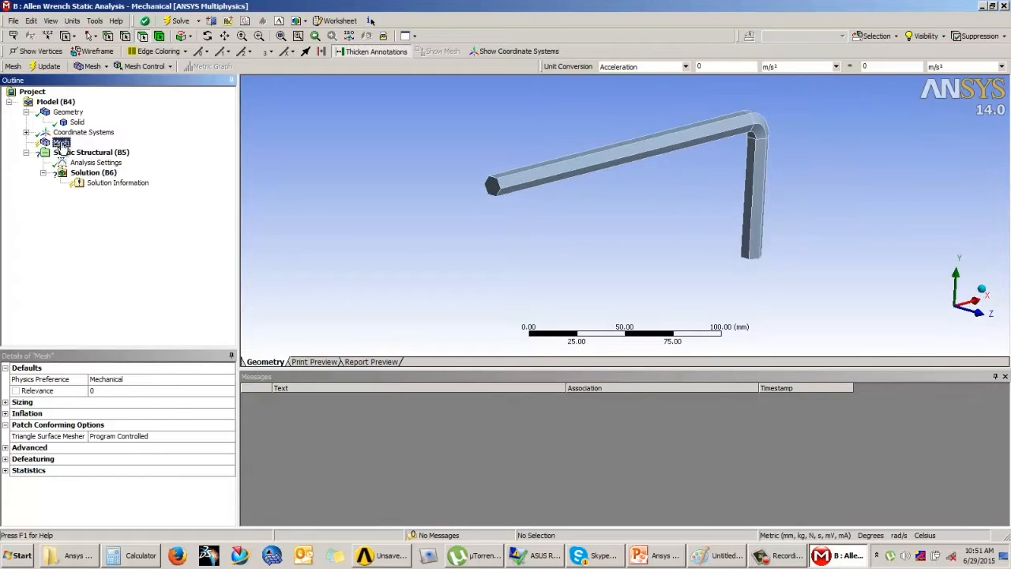
{"action": "left_click", "coordinate": [49, 66]}
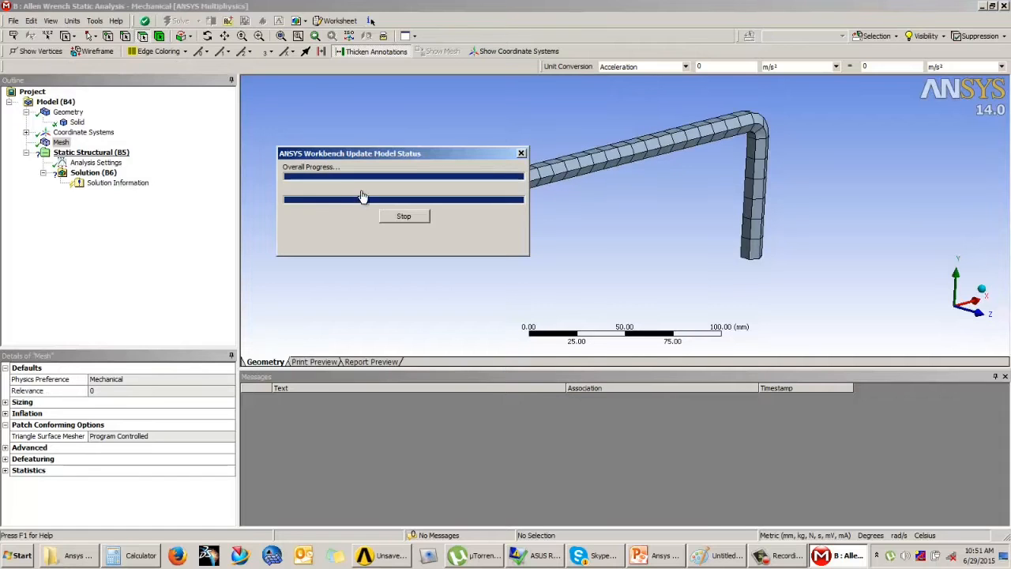
{"action": "scroll", "coordinate": [632, 228], "scroll_direction": "up", "scroll_amount": 2}
{"action": "middle_click_drag", "start_coordinate": [567, 166], "coordinate": [577, 185]}
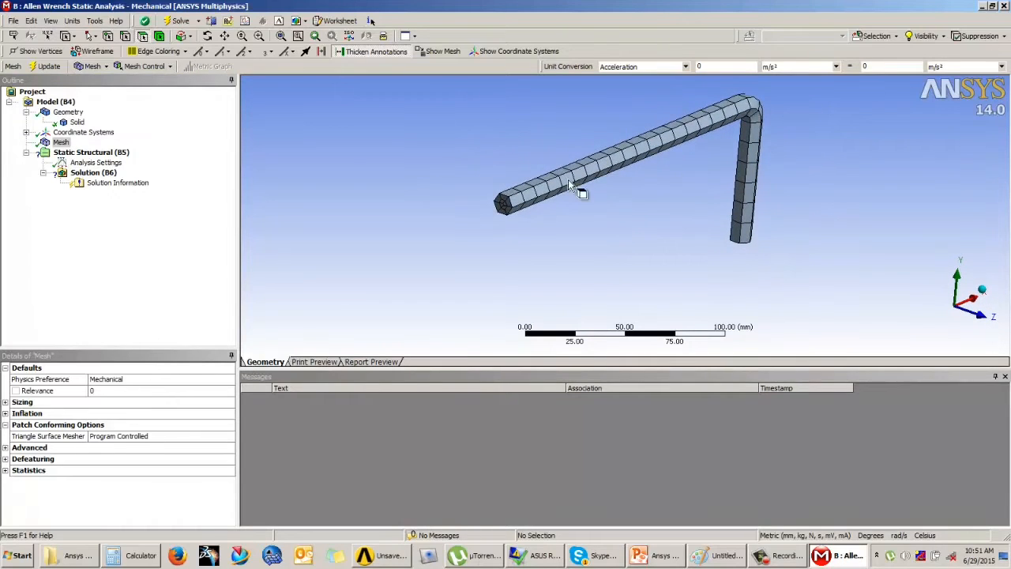
Set the mesh relevance to 40 and update the mesh.
{"action": "left_click", "coordinate": [102, 390]}
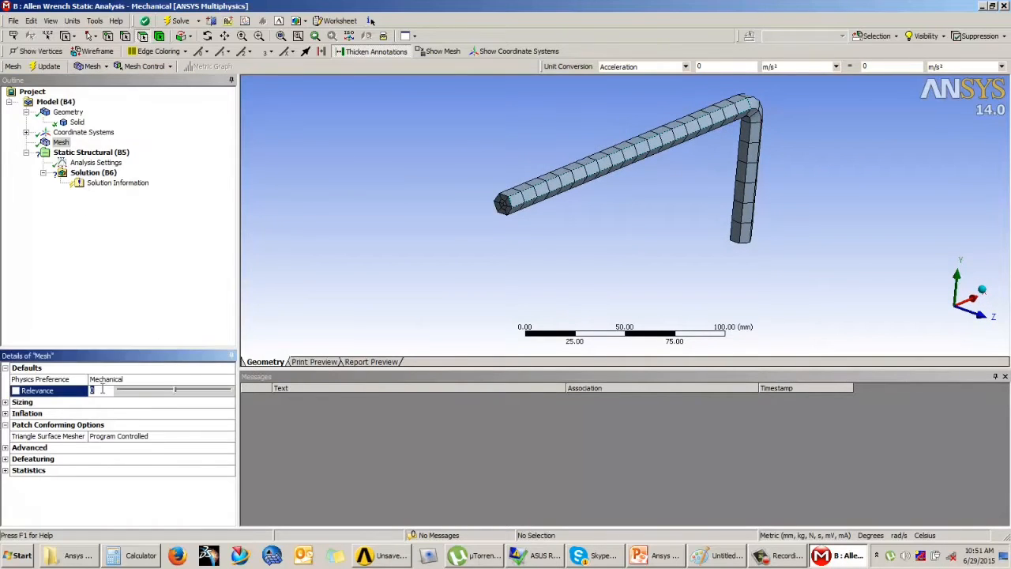
{"action": "left_click_drag", "start_coordinate": [176, 392], "coordinate": [188, 392]}
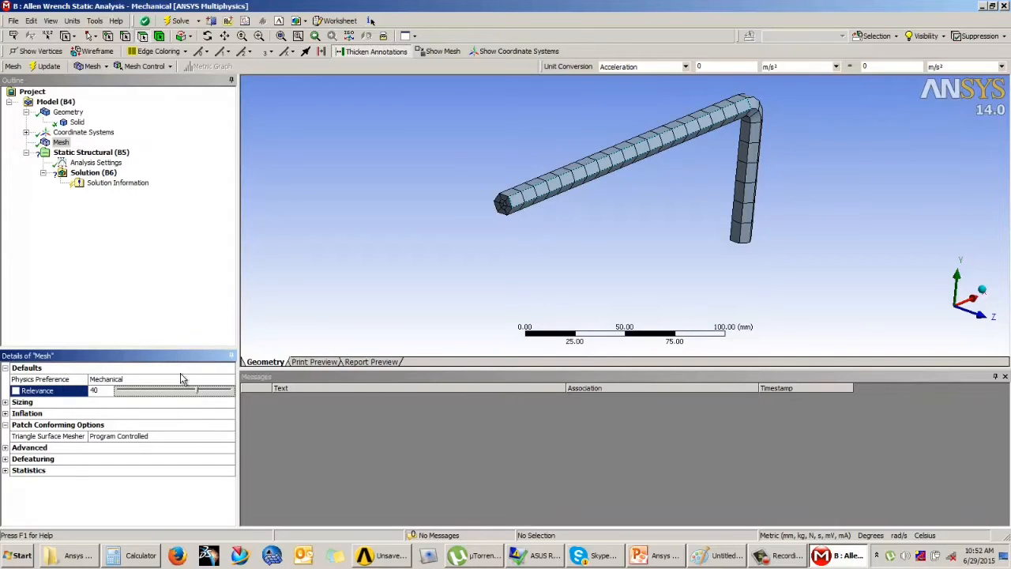
{"action": "left_click", "coordinate": [44, 65]}
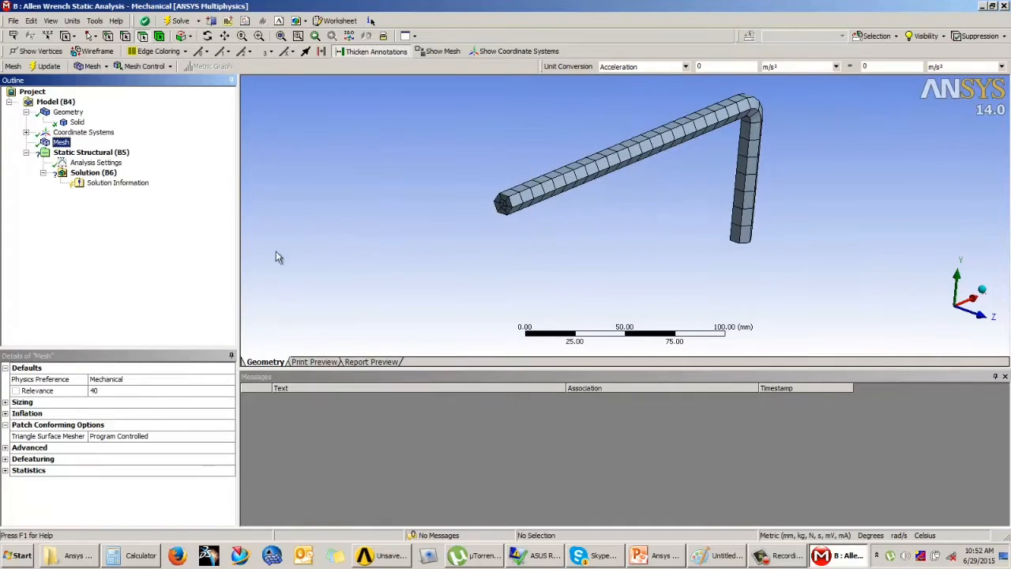
Expand the mesh sizing options, set the element size to 5 mm and update the mesh.
{"action": "left_click", "coordinate": [5, 402]}
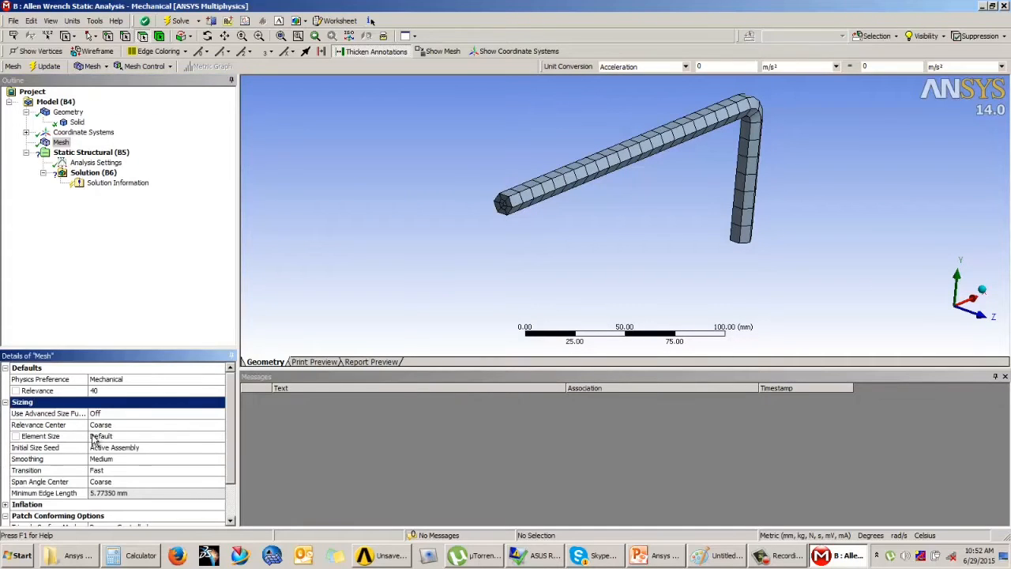
{"action": "left_click", "coordinate": [108, 439]}
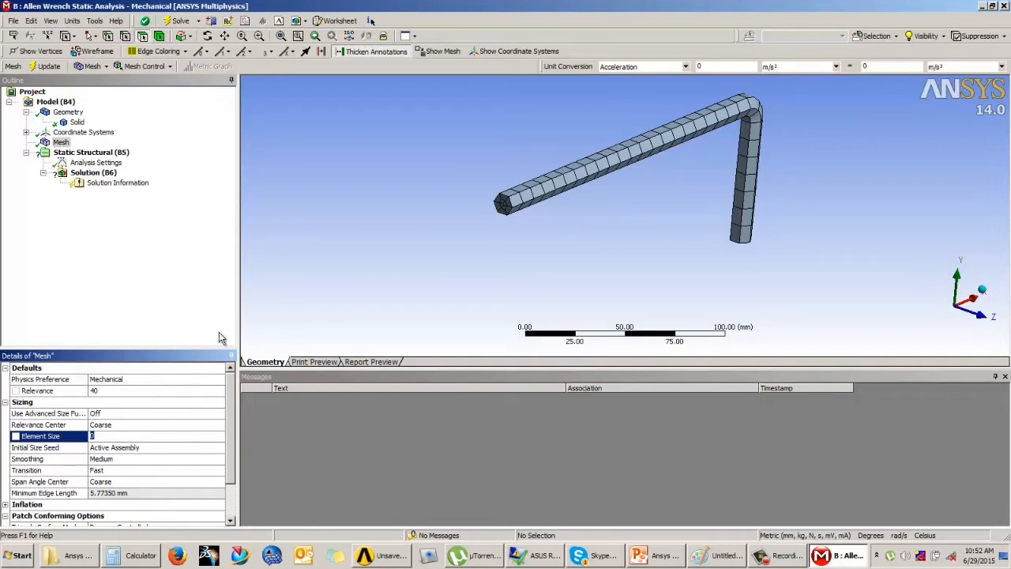
{"action": "key", "text": "Return"}
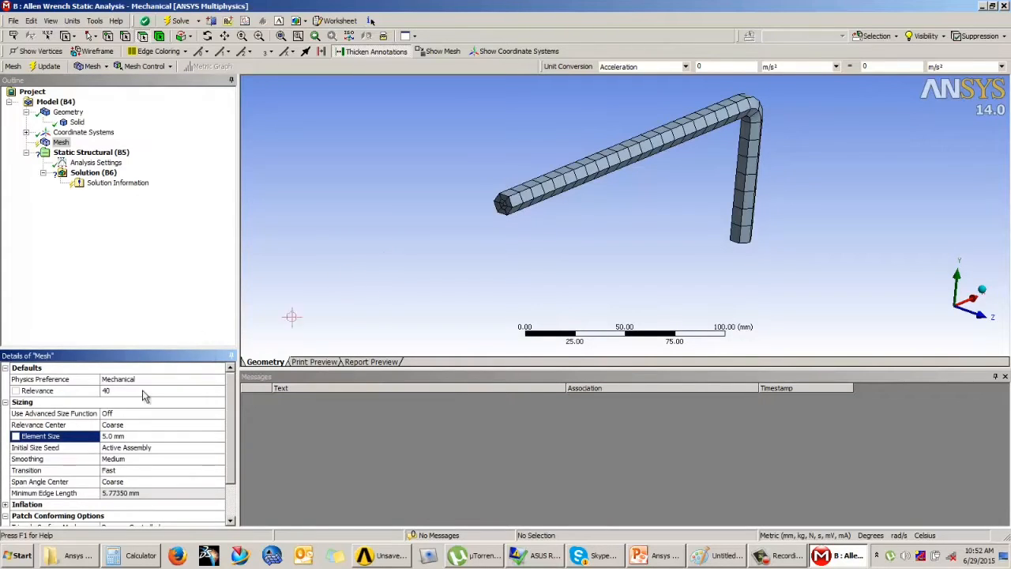
{"action": "left_click", "coordinate": [48, 67]}
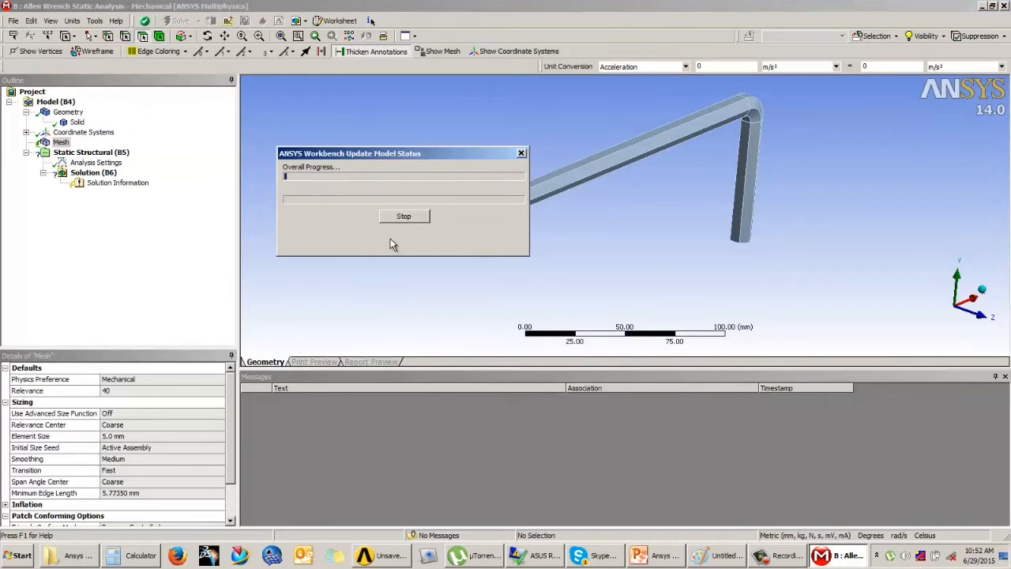
{"action": "middle_click_drag", "start_coordinate": [613, 218], "coordinate": [584, 212]}
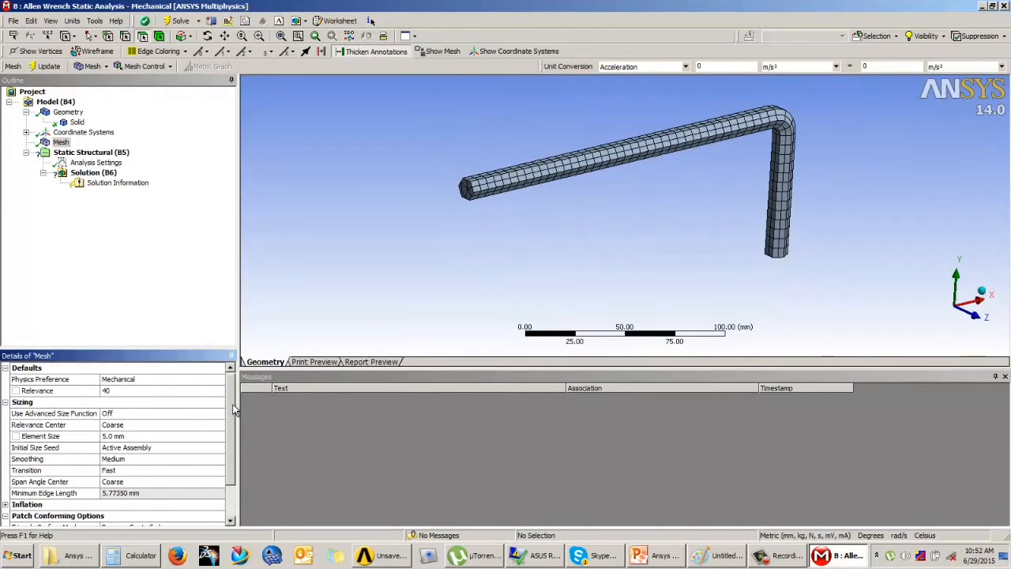
Examine the mesh statistics and display the Element Quality mesh metric.
{"action": "scroll", "coordinate": [235, 409], "scroll_direction": "down", "scroll_amount": 2}
{"action": "left_click", "coordinate": [6, 515]}
{"action": "scroll", "coordinate": [227, 458], "scroll_direction": "down", "scroll_amount": 1}
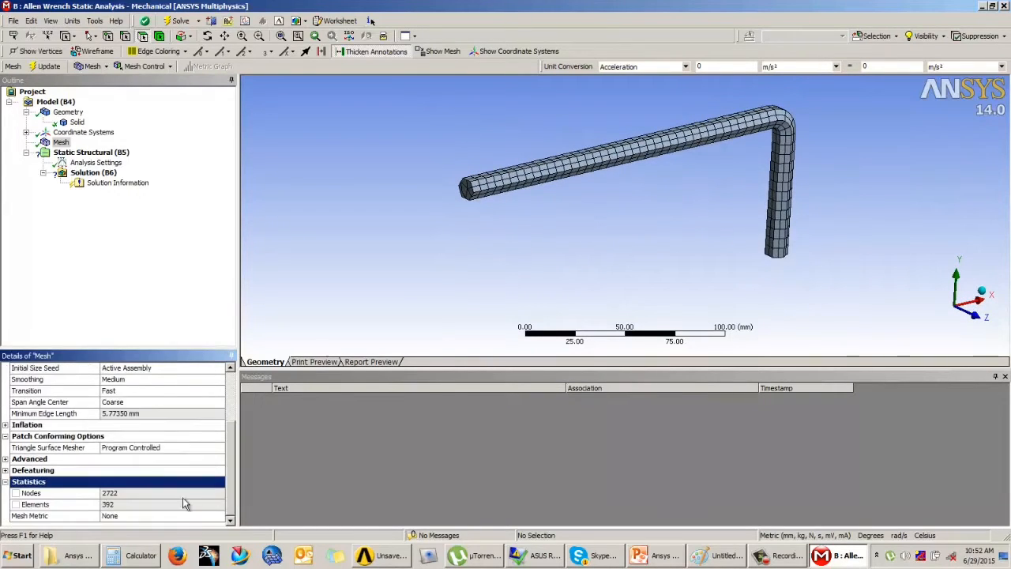
{"action": "left_click", "coordinate": [168, 520]}
{"action": "left_click", "coordinate": [221, 515]}
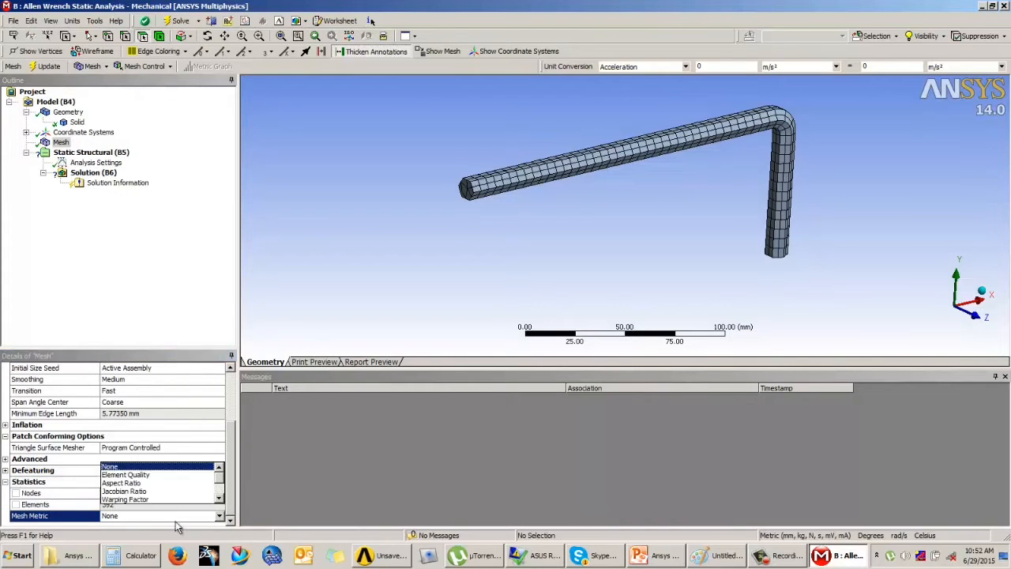
{"action": "left_click", "coordinate": [214, 478]}
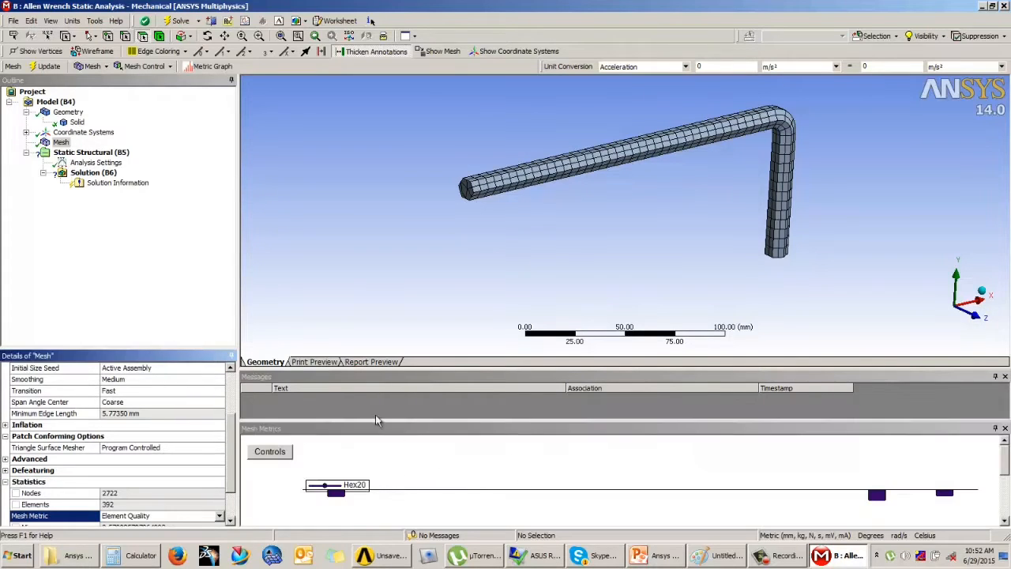
{"action": "mouse_move", "coordinate": [408, 420]}
{"action": "left_mouse_down"}
{"action": "mouse_move", "coordinate": [423, 348]}
{"action": "mouse_move", "coordinate": [428, 466]}
{"action": "mouse_move", "coordinate": [432, 356]}
{"action": "mouse_move", "coordinate": [391, 391]}
{"action": "mouse_move", "coordinate": [399, 421]}
{"action": "left_mouse_up"}
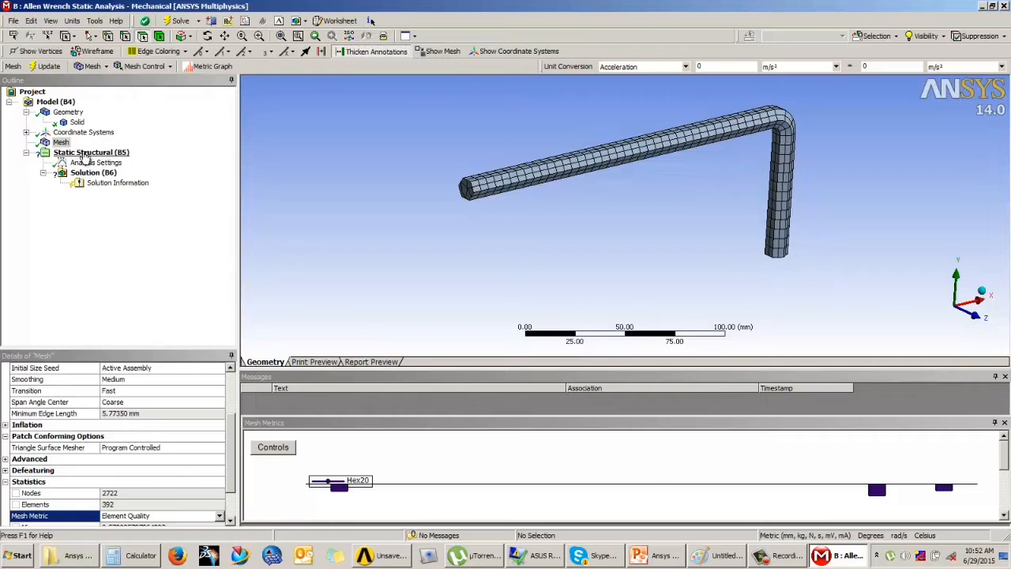
Select the Static Structural environment and check the loading conditions on the Example 1 slide in PowerPoint before returning to Mechanical.
{"action": "left_click", "coordinate": [89, 153]}
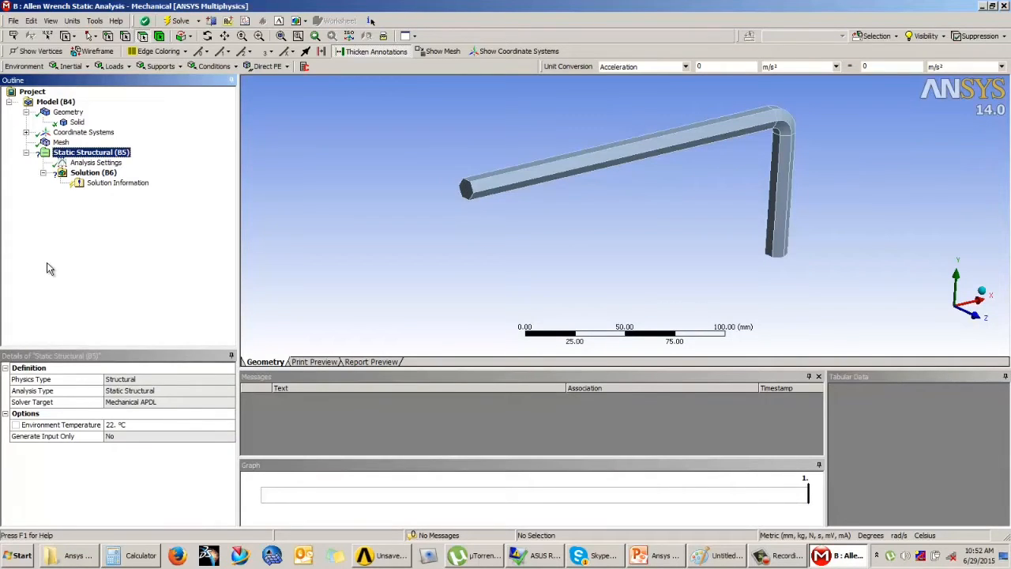
{"action": "left_click", "coordinate": [63, 157]}
{"action": "key", "text": "Return"}
{"action": "left_click", "coordinate": [655, 555]}
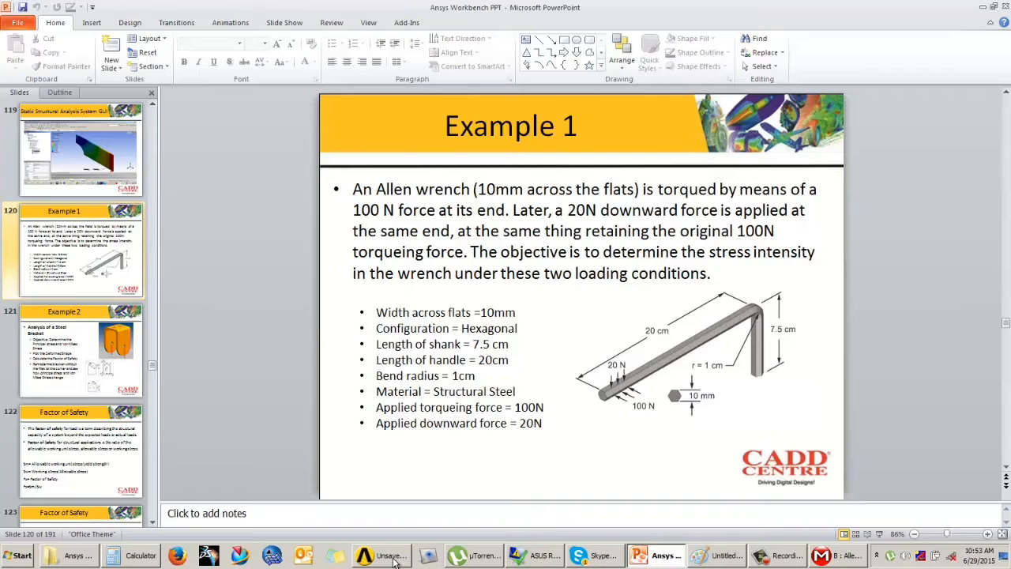
{"action": "left_click", "coordinate": [841, 557]}
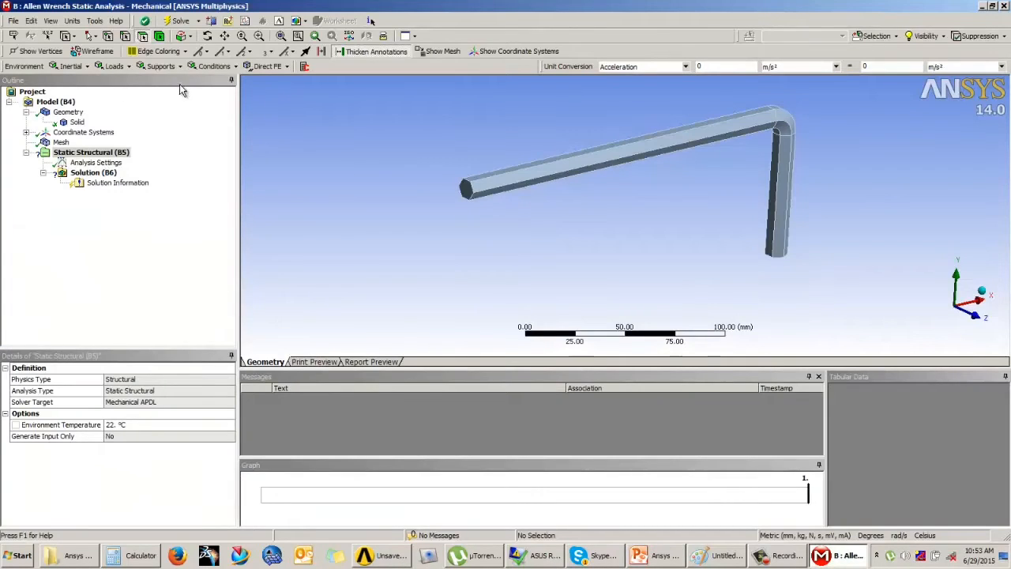
Insert a remote displacement support to inspect its component and rotation settings, and delete it from the analysis.
{"action": "left_click", "coordinate": [167, 68]}
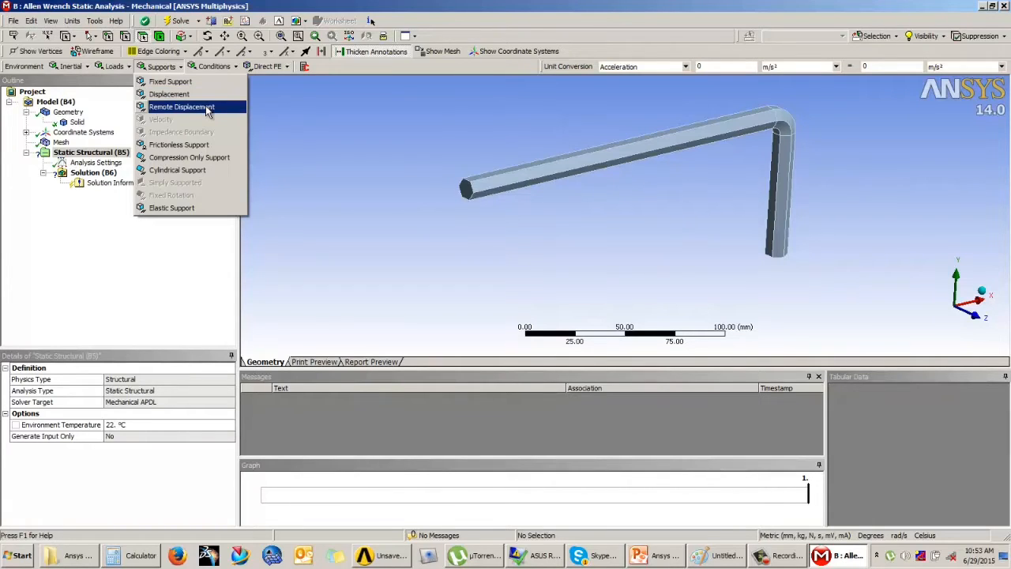
{"action": "left_click", "coordinate": [206, 109]}
{"action": "left_click_drag", "start_coordinate": [231, 406], "coordinate": [237, 447]}
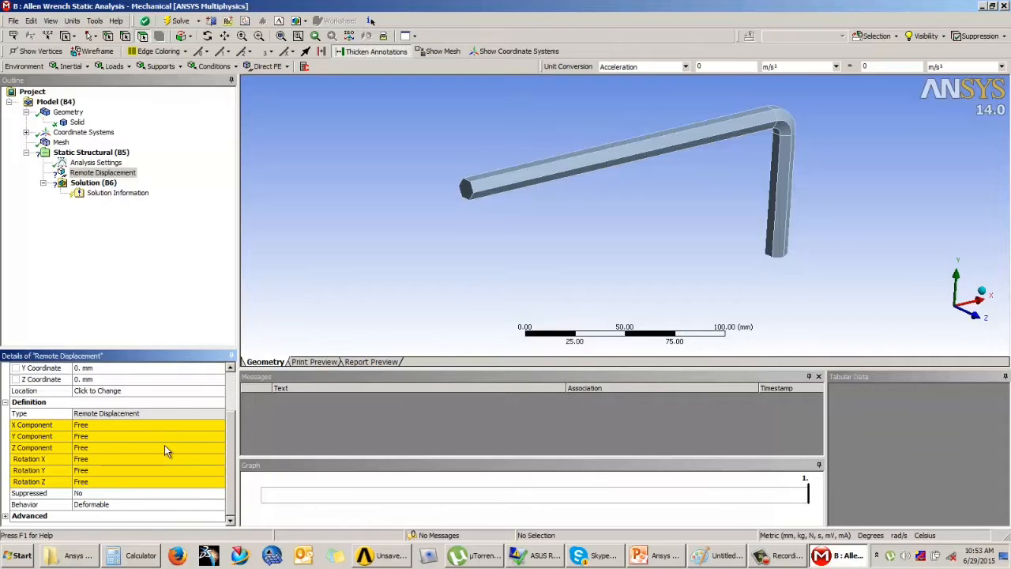
{"action": "left_click", "coordinate": [101, 174]}
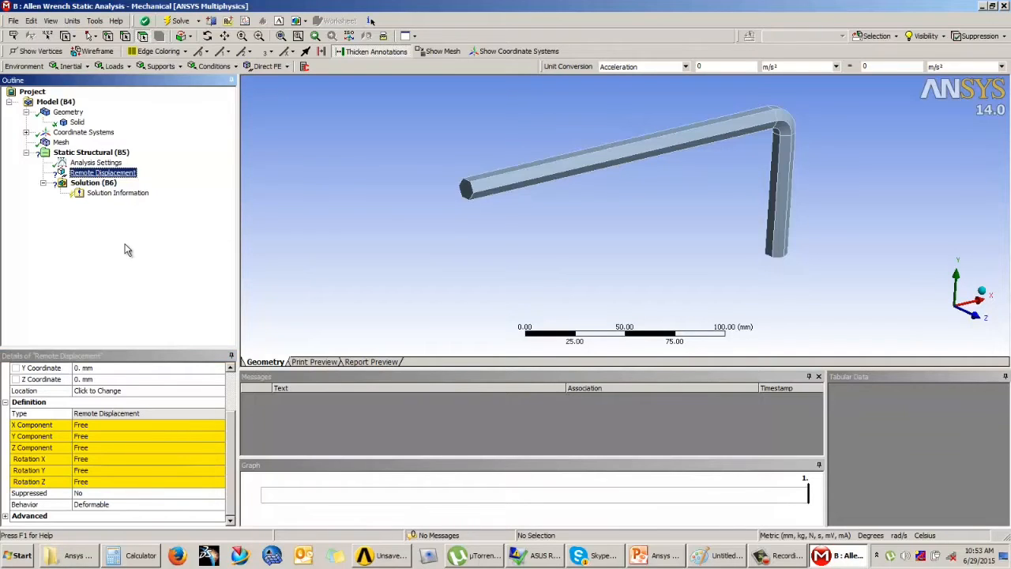
{"action": "key", "text": "Menu"}
{"action": "left_click", "coordinate": [138, 280]}
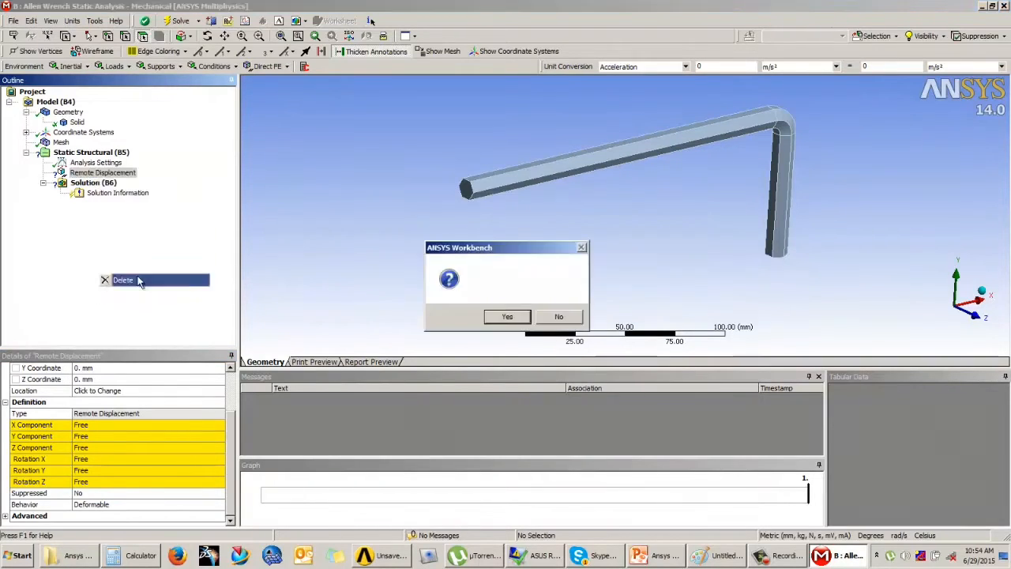
{"action": "key", "text": "Return"}
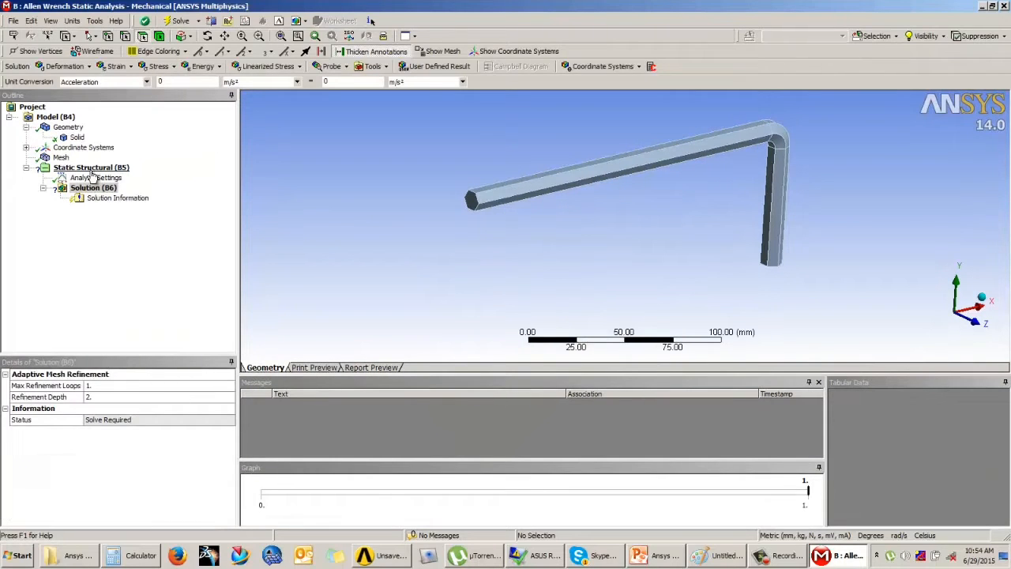
Select the Static Structural environment and review the support and load types it offers.
{"action": "left_click", "coordinate": [92, 168]}
{"action": "left_click", "coordinate": [161, 65]}
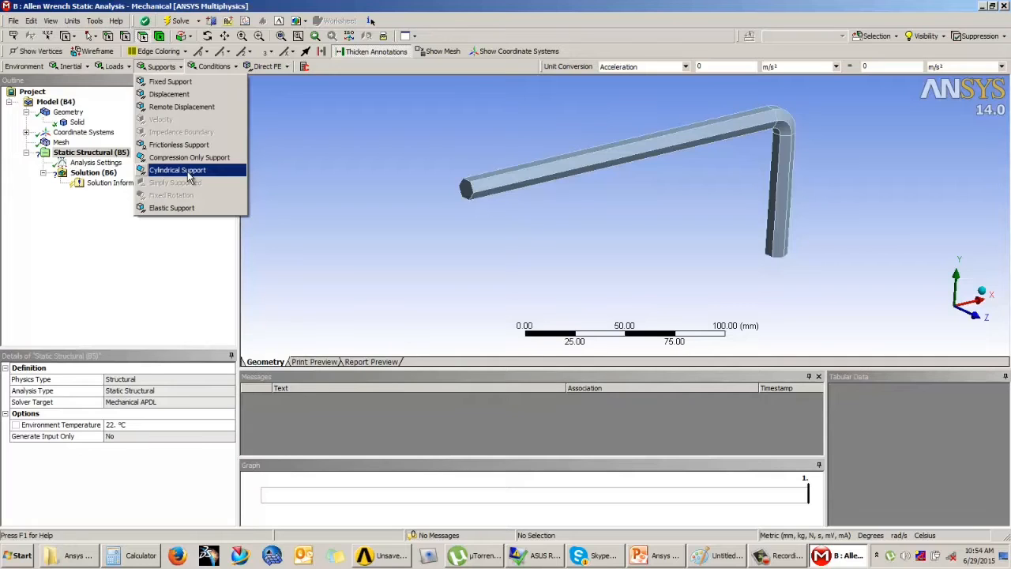
{"action": "left_click", "coordinate": [151, 241]}
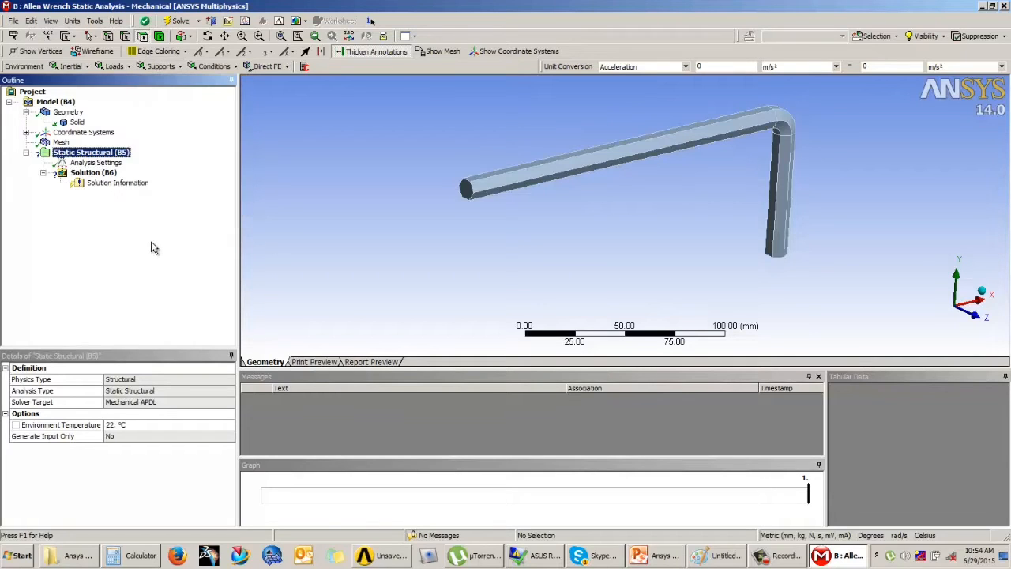
{"action": "left_click", "coordinate": [114, 66]}
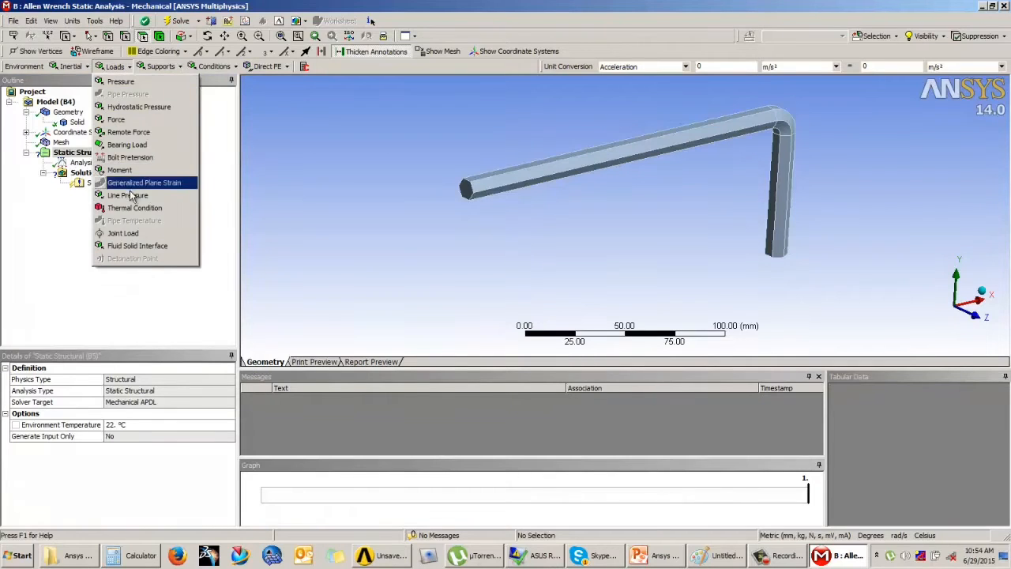
{"action": "left_click", "coordinate": [175, 70]}
Add a fixed support to the hexagonal end face of the wrench's short shank.
{"action": "left_click", "coordinate": [174, 70]}
{"action": "left_click", "coordinate": [170, 82]}
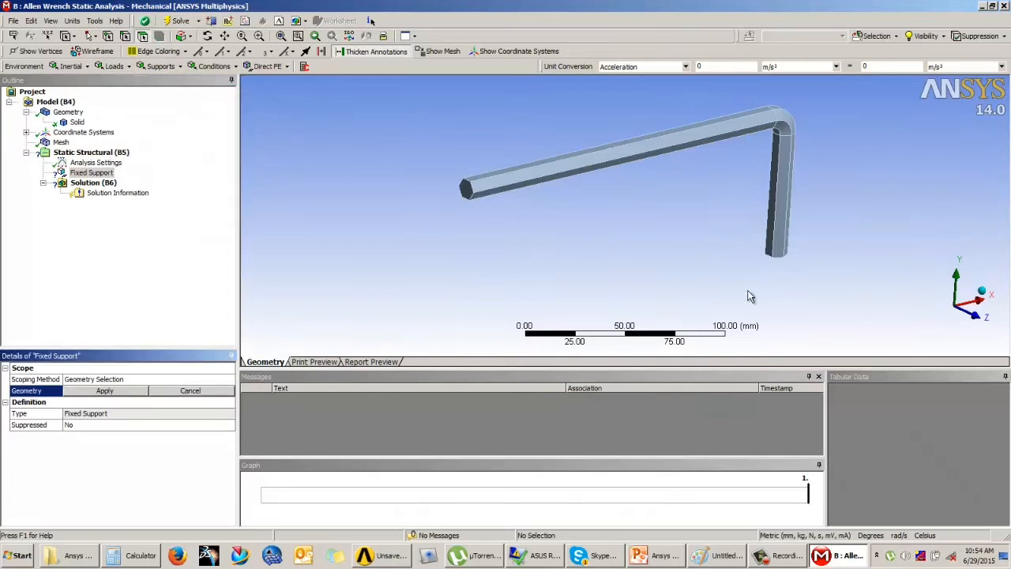
{"action": "left_click_drag", "start_coordinate": [757, 235], "coordinate": [822, 297]}
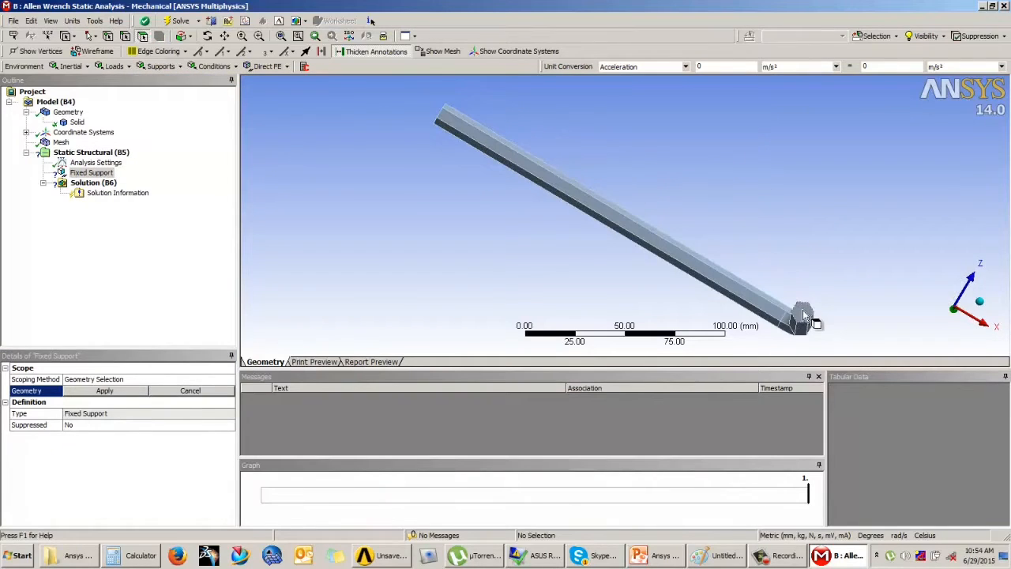
{"action": "left_click", "coordinate": [802, 310]}
{"action": "left_click_drag", "start_coordinate": [678, 211], "coordinate": [722, 293]}
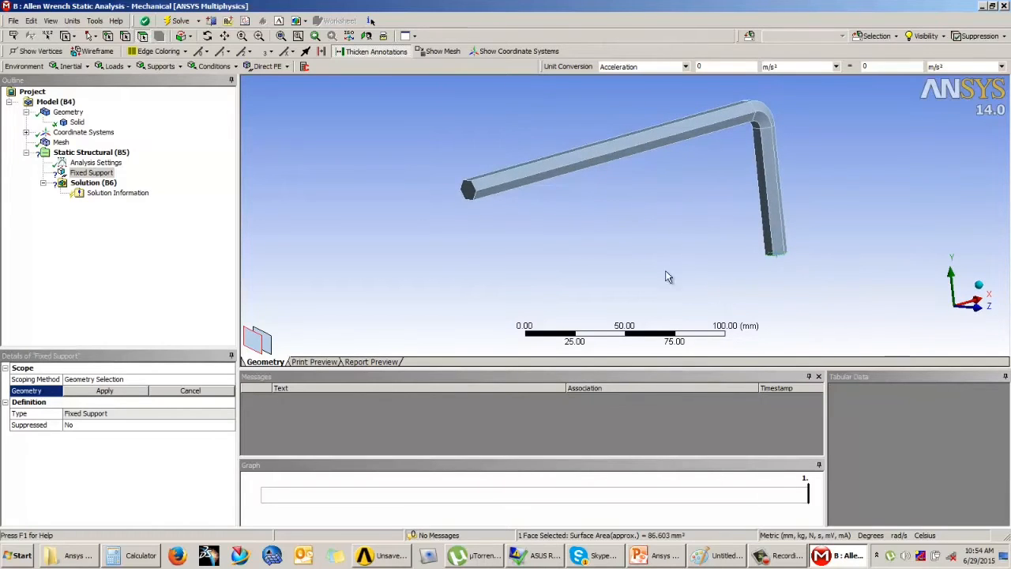
{"action": "left_click_drag", "start_coordinate": [668, 275], "coordinate": [758, 257]}
{"action": "left_click", "coordinate": [126, 393]}
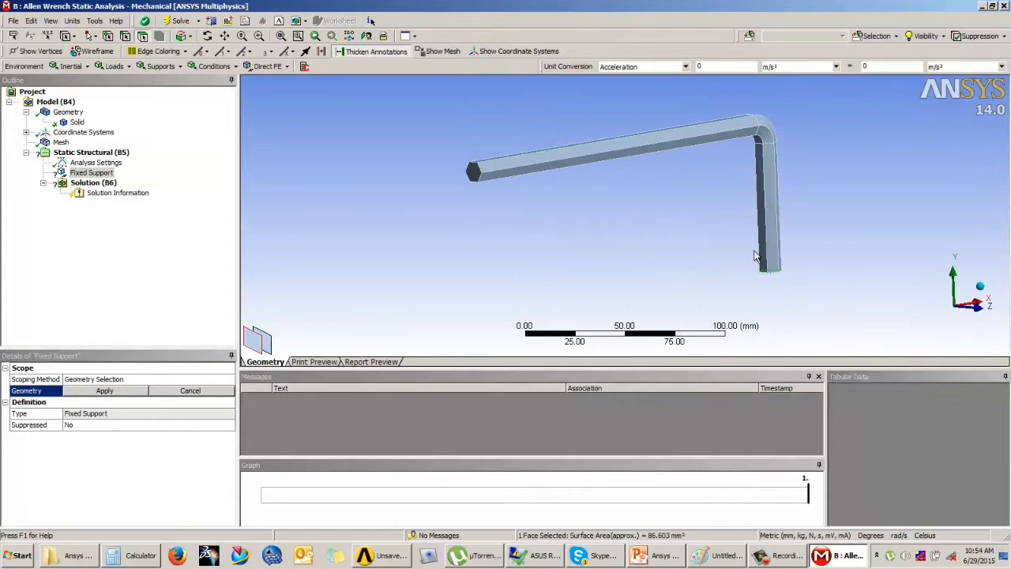
{"action": "left_click", "coordinate": [139, 392]}
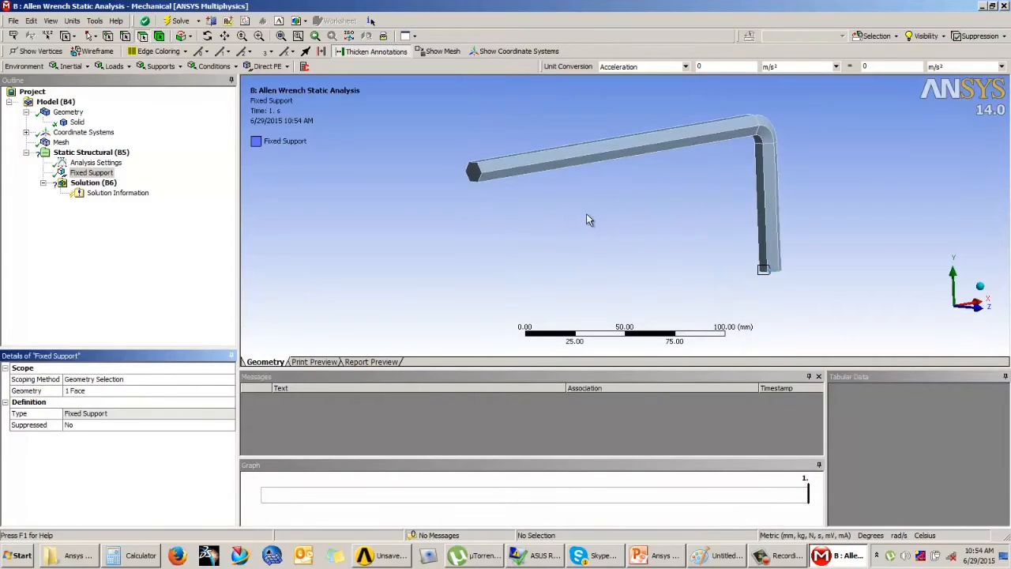
{"action": "left_click_drag", "start_coordinate": [640, 215], "coordinate": [698, 224]}
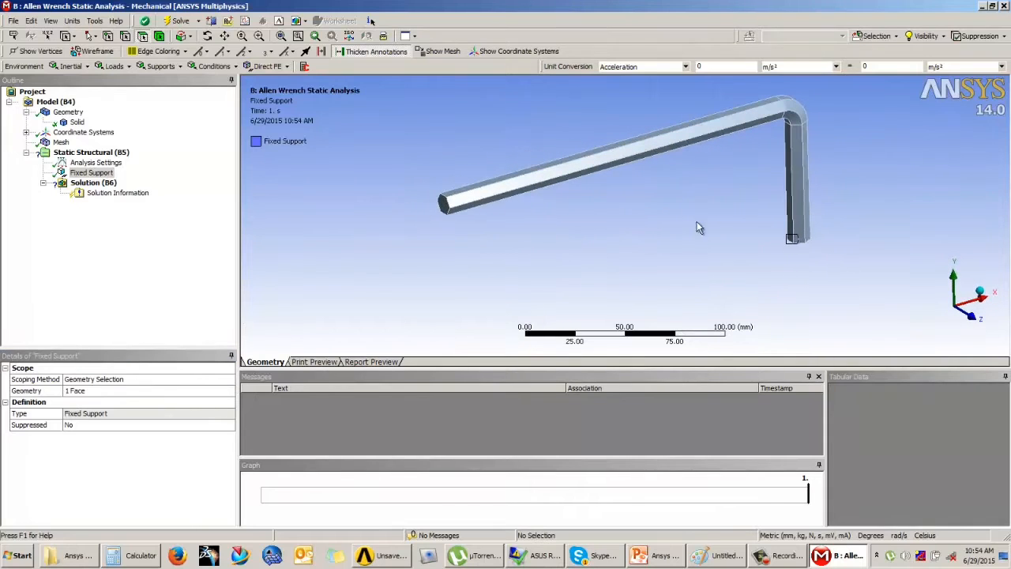
Check the applied forces on the Example 1 slide in PowerPoint and list the load types for the Static Structural environment in Mechanical.
{"action": "left_click", "coordinate": [108, 153]}
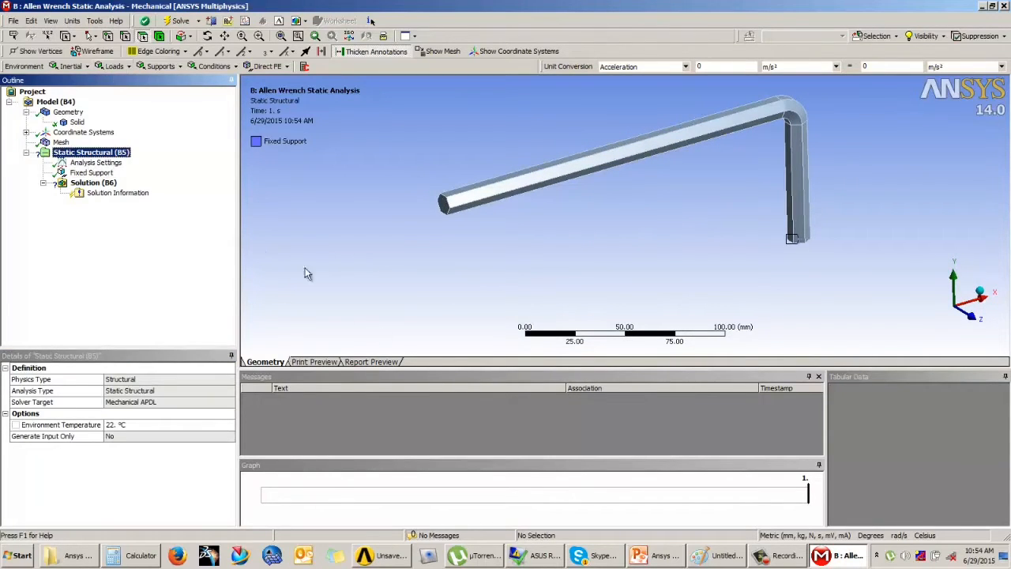
{"action": "left_click", "coordinate": [659, 555]}
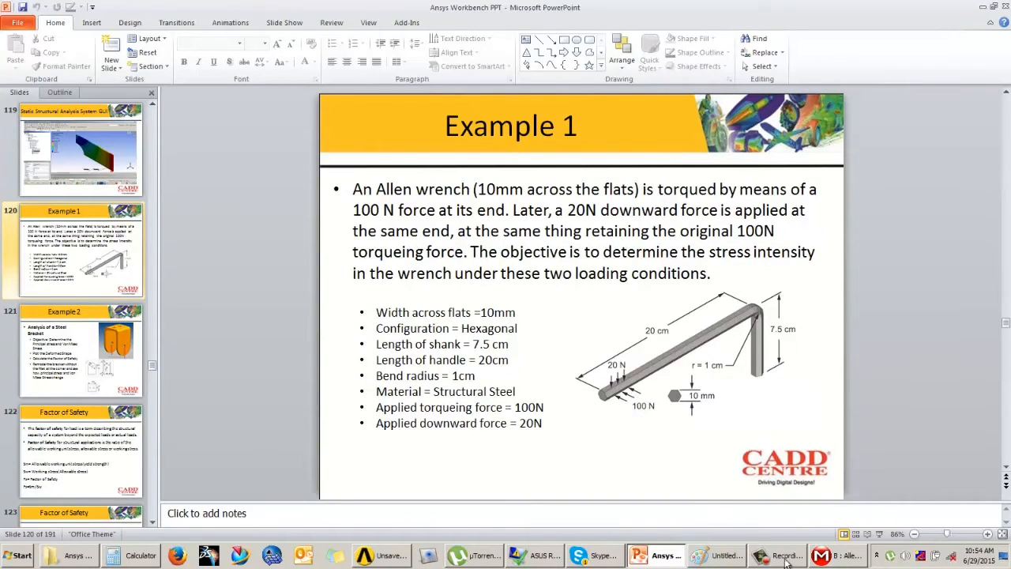
{"action": "left_click", "coordinate": [833, 558]}
{"action": "left_click", "coordinate": [113, 65]}
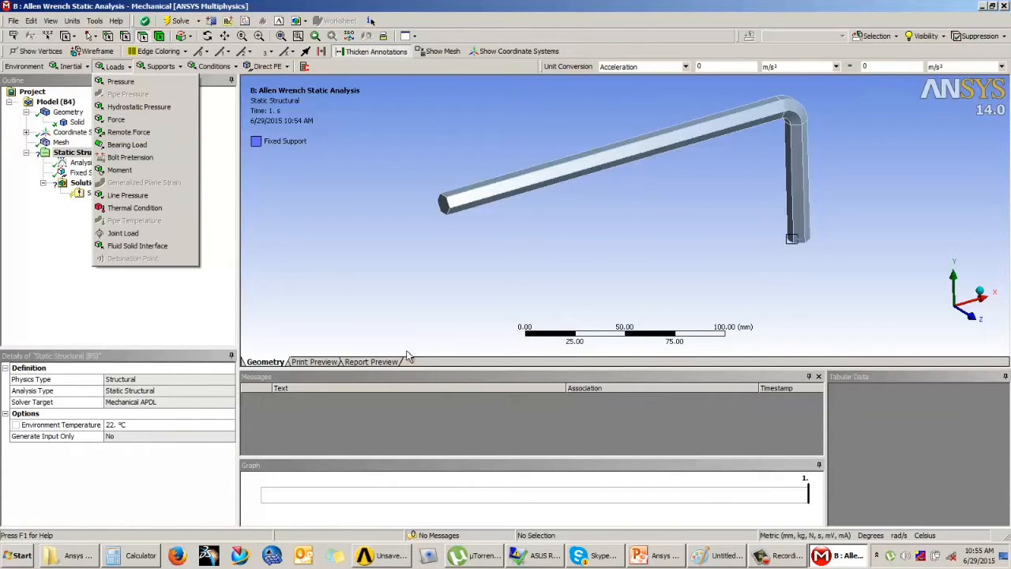
Switch to Paint, clear the canvas and sketch a long rectangle with a downward force arrow above its left end.
{"action": "left_click", "coordinate": [717, 555]}
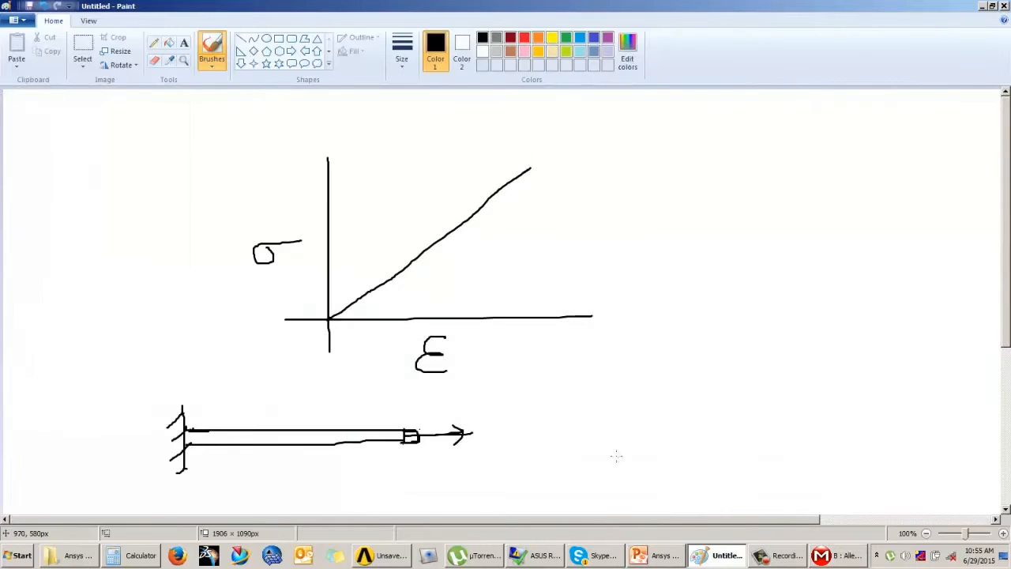
{"action": "key", "text": "ctrl+a"}
{"action": "key", "text": "Delete"}
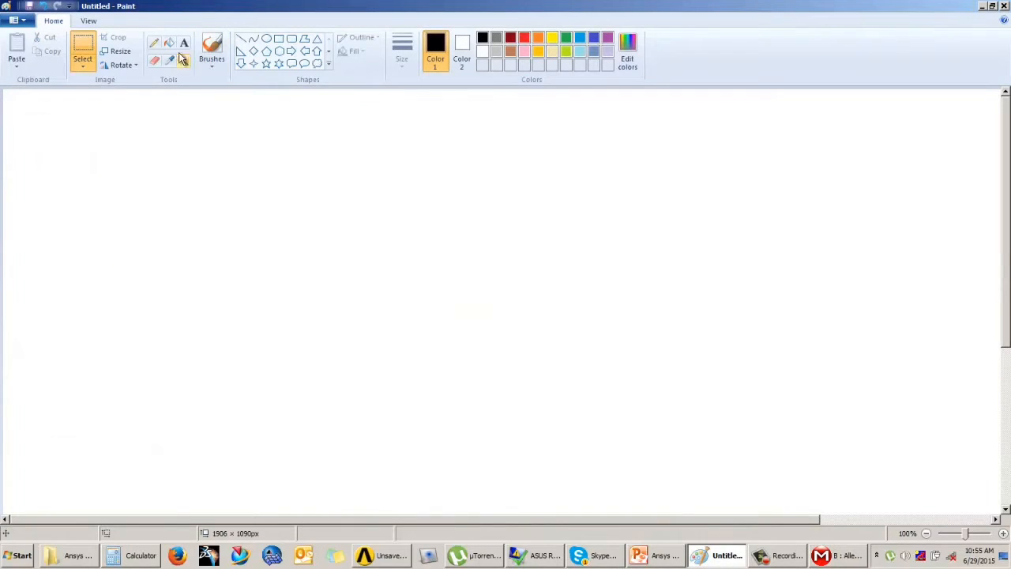
{"action": "left_click", "coordinate": [212, 47]}
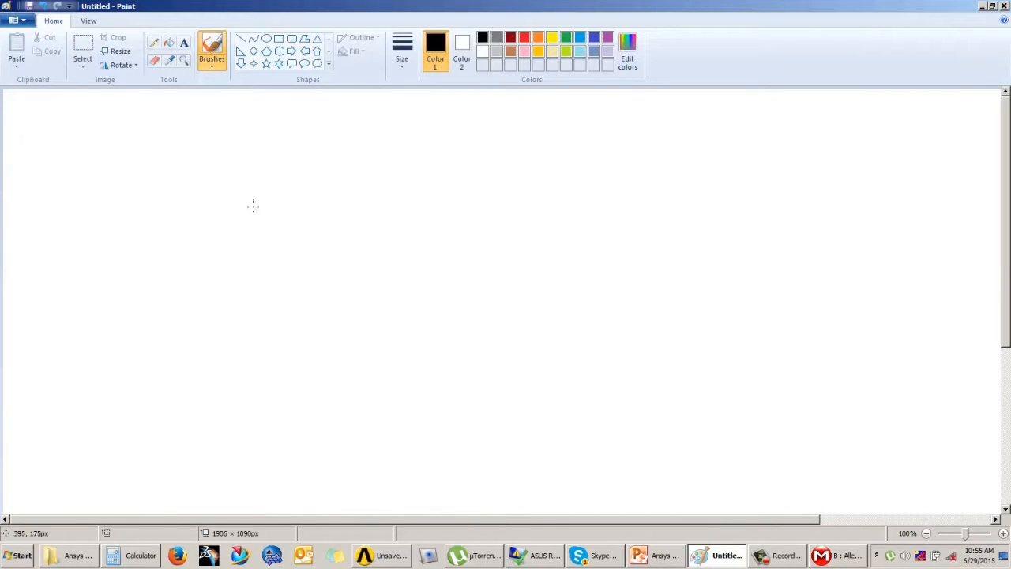
{"action": "mouse_move", "coordinate": [254, 245]}
{"action": "left_mouse_down"}
{"action": "mouse_move", "coordinate": [253, 199]}
{"action": "mouse_move", "coordinate": [424, 200]}
{"action": "mouse_move", "coordinate": [474, 243]}
{"action": "left_mouse_up"}
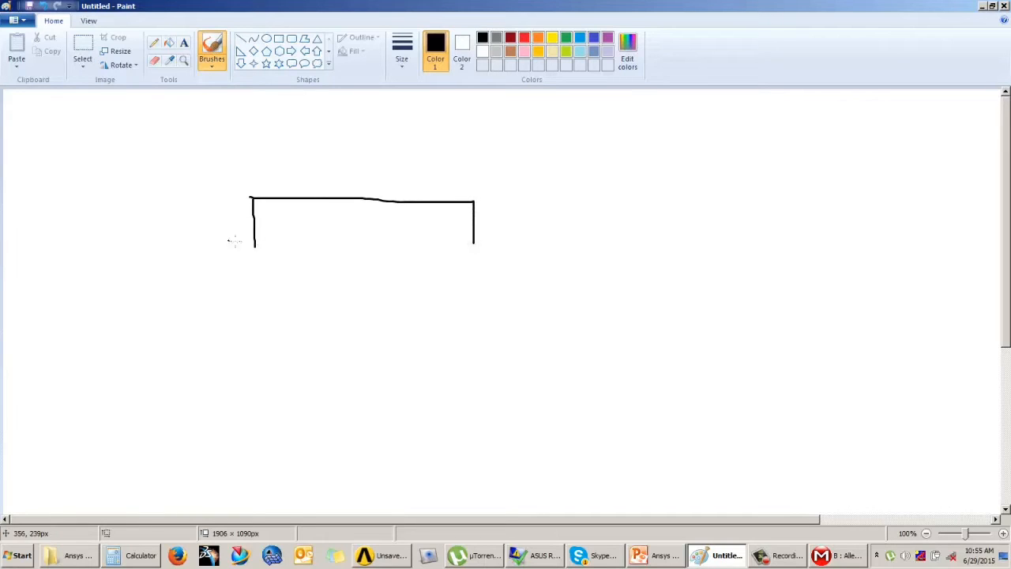
{"action": "left_click_drag", "start_coordinate": [255, 245], "coordinate": [472, 247]}
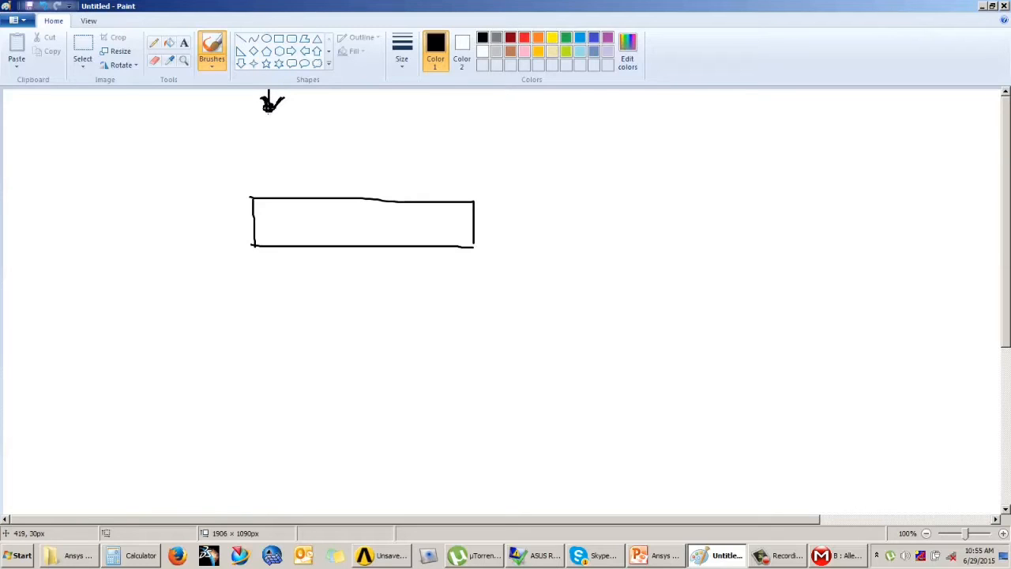
Draw lines from the arrow tip to the rectangle's two upper corners and a point between them, and return to Mechanical.
{"action": "left_click_drag", "start_coordinate": [269, 107], "coordinate": [251, 180]}
{"action": "left_click_drag", "start_coordinate": [267, 110], "coordinate": [296, 193]}
{"action": "left_click_drag", "start_coordinate": [269, 109], "coordinate": [476, 204]}
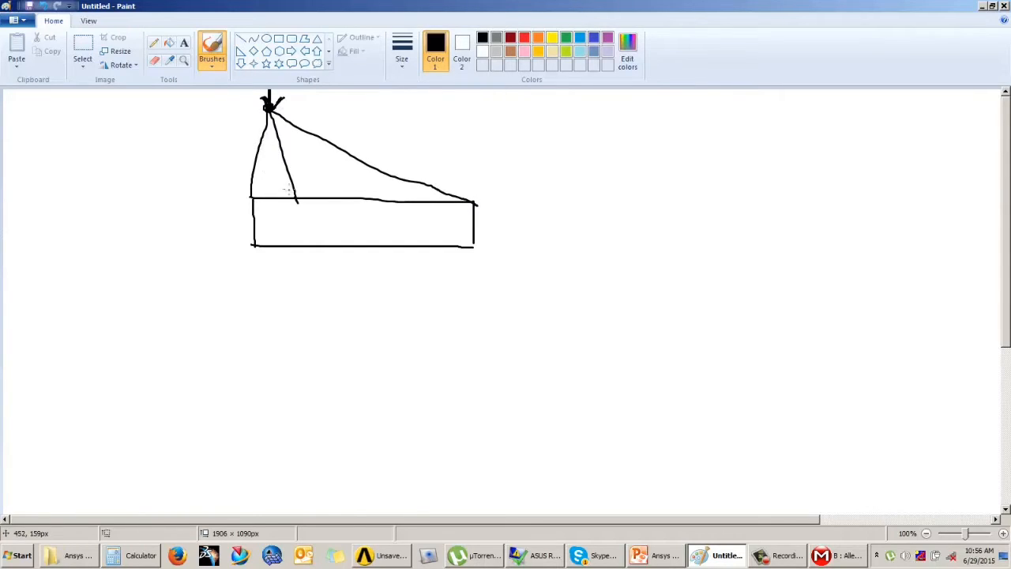
{"action": "left_click_drag", "start_coordinate": [269, 108], "coordinate": [297, 200]}
{"action": "left_click_drag", "start_coordinate": [270, 102], "coordinate": [269, 108]}
{"action": "left_click", "coordinate": [814, 560]}
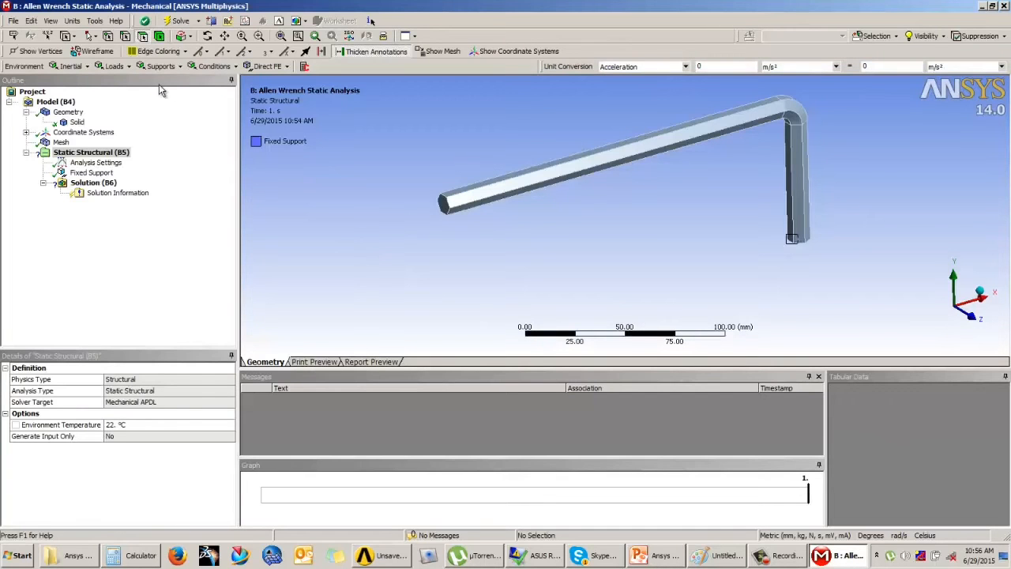
Add a force load to the upper face of the long handle, checking the load placement on the Example 1 slide in PowerPoint.
{"action": "left_click", "coordinate": [123, 66]}
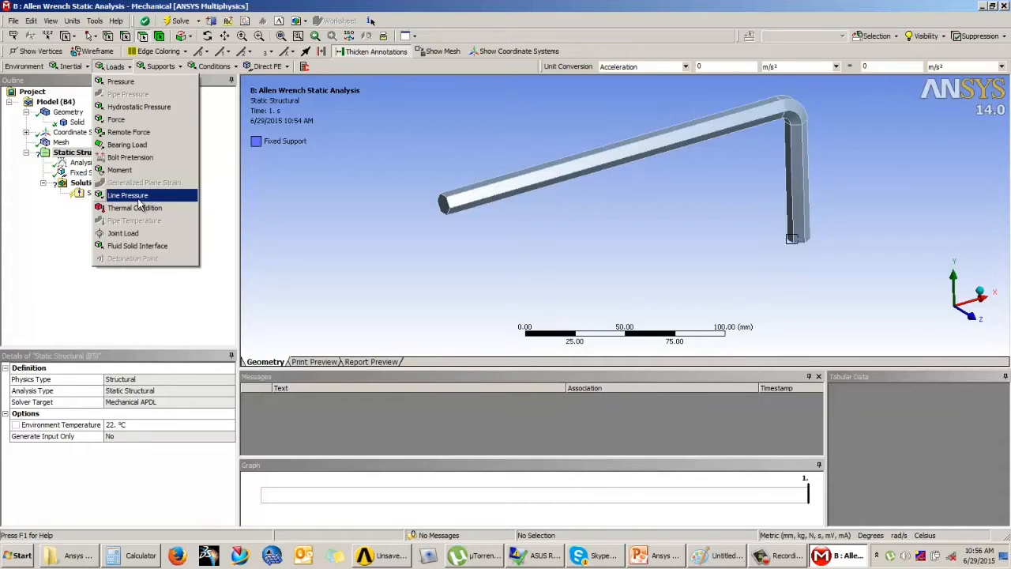
{"action": "left_click", "coordinate": [320, 202]}
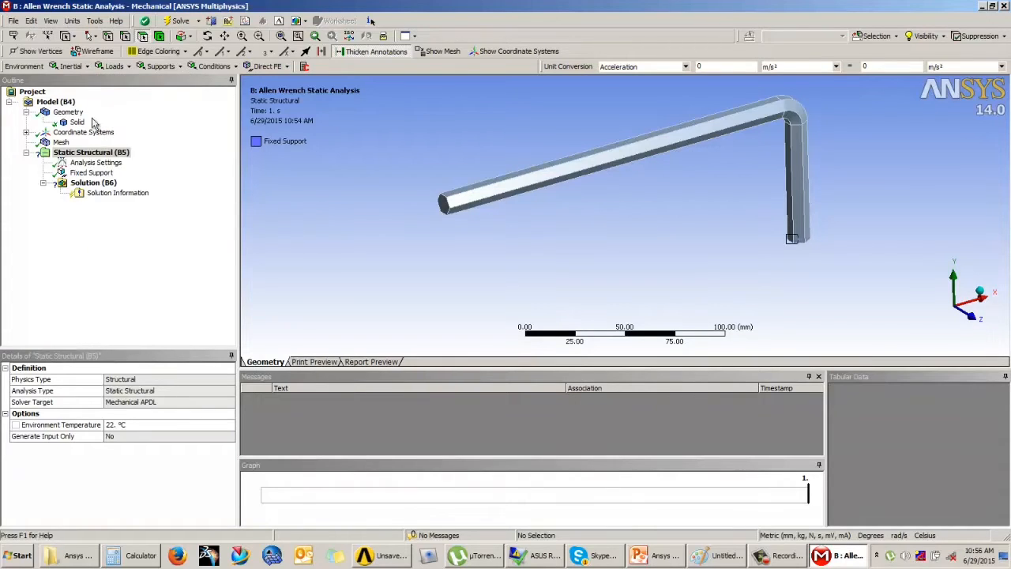
{"action": "left_click", "coordinate": [112, 66]}
{"action": "left_click", "coordinate": [116, 119]}
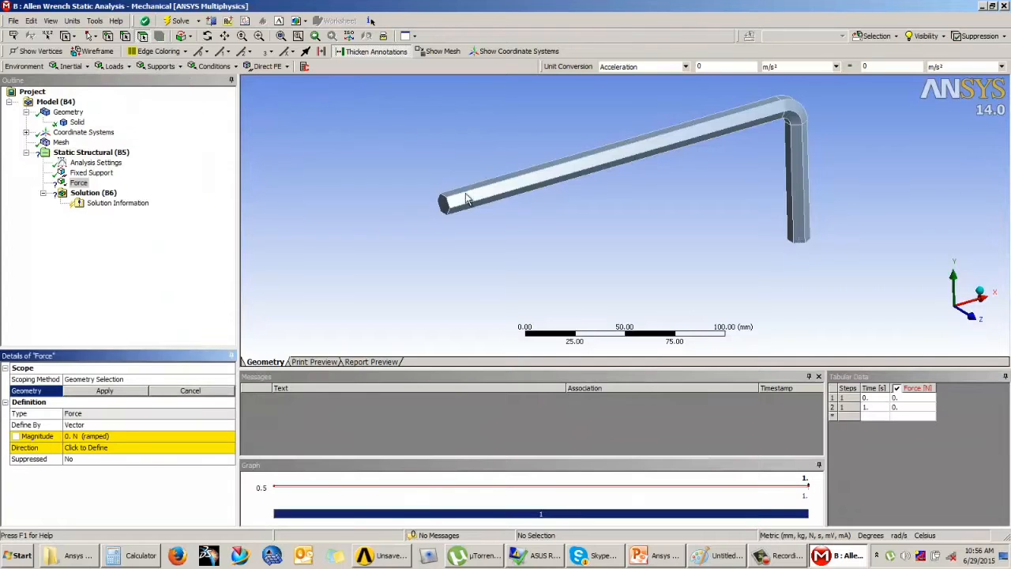
{"action": "middle_click_drag", "start_coordinate": [496, 180], "coordinate": [499, 180]}
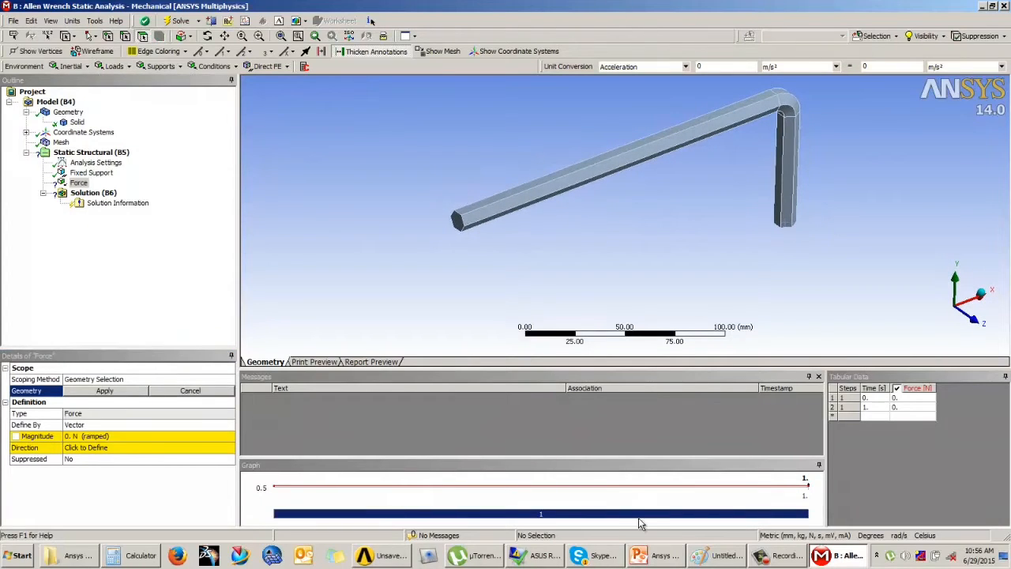
{"action": "left_click", "coordinate": [641, 555]}
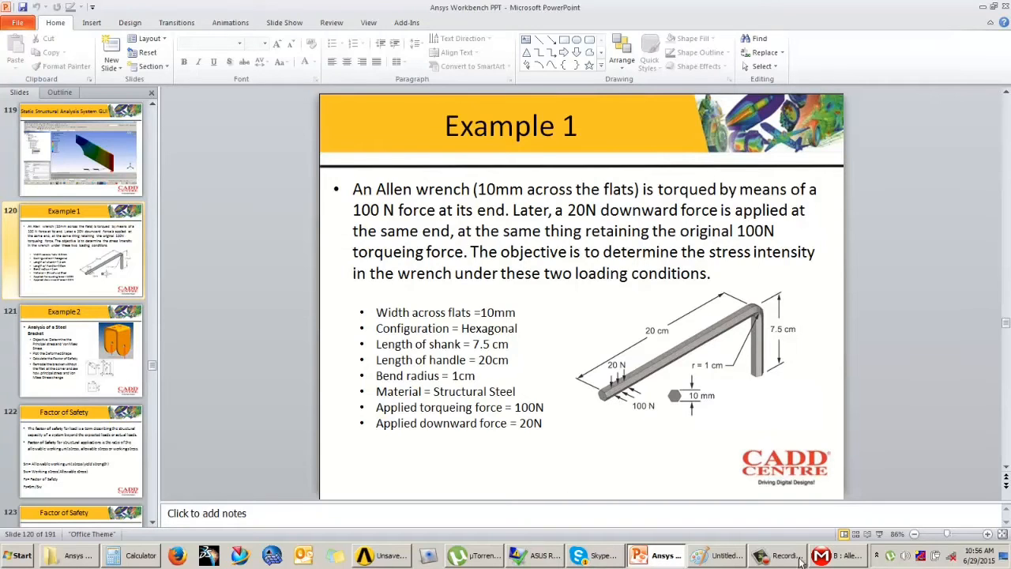
{"action": "left_click", "coordinate": [831, 555]}
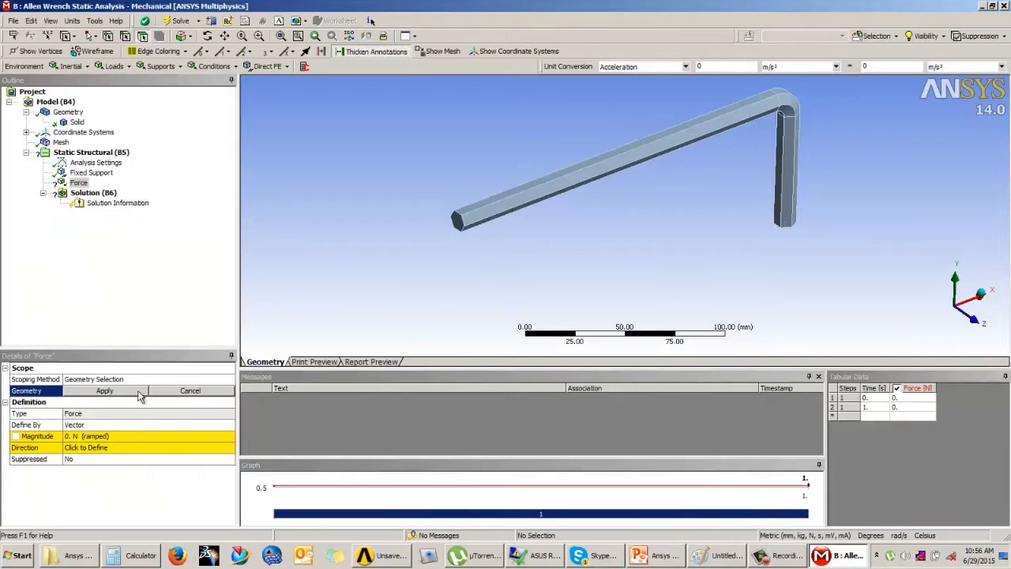
{"action": "left_click", "coordinate": [482, 215]}
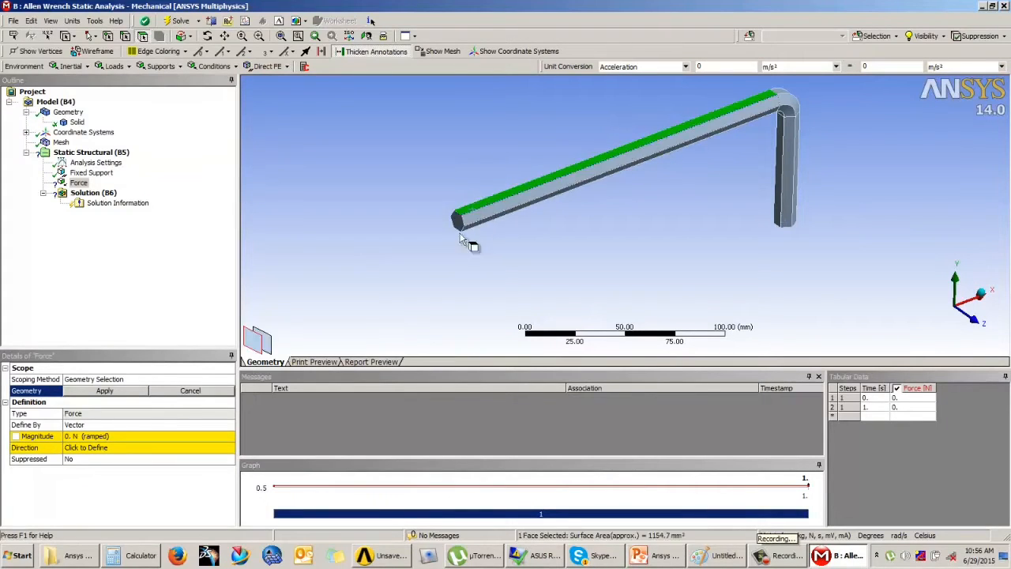
{"action": "left_click", "coordinate": [129, 390]}
Scope the force to the handle's upper face, set its magnitude to 20 N and reverse its direction to point downward.
{"action": "left_click", "coordinate": [115, 436]}
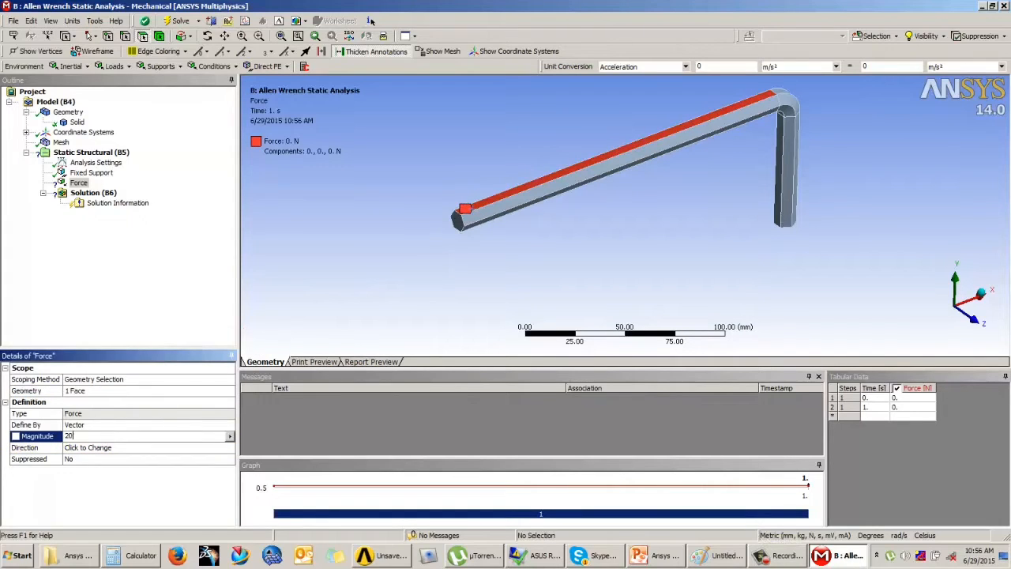
{"action": "key", "text": "Return"}
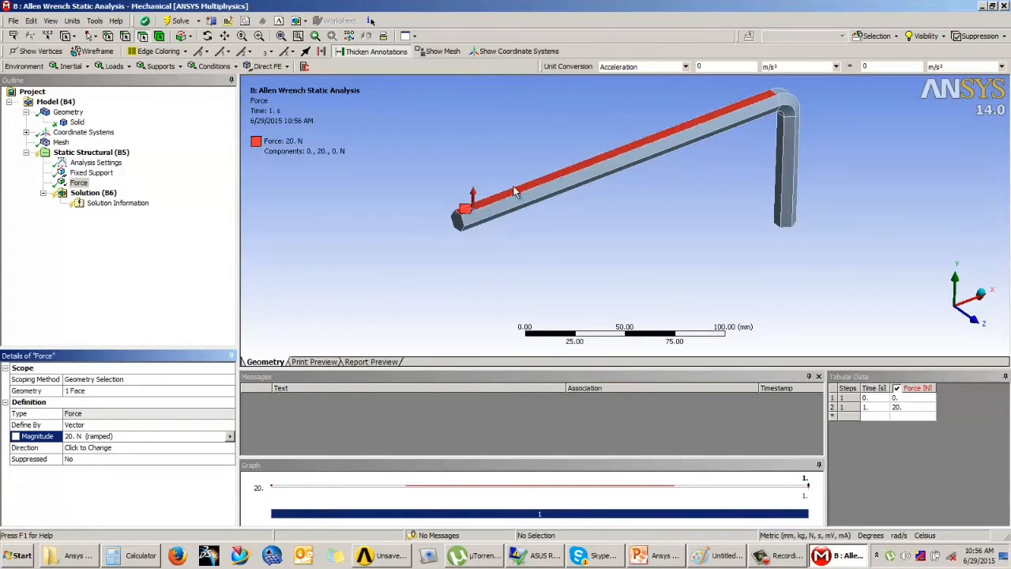
{"action": "scroll", "coordinate": [445, 177], "scroll_direction": "up", "scroll_amount": 5}
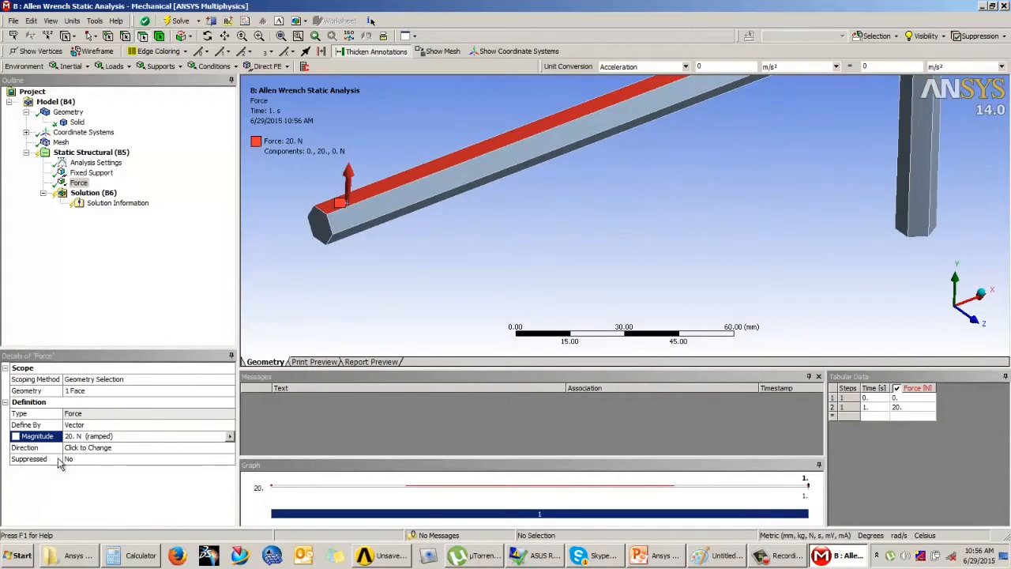
{"action": "left_click", "coordinate": [83, 447]}
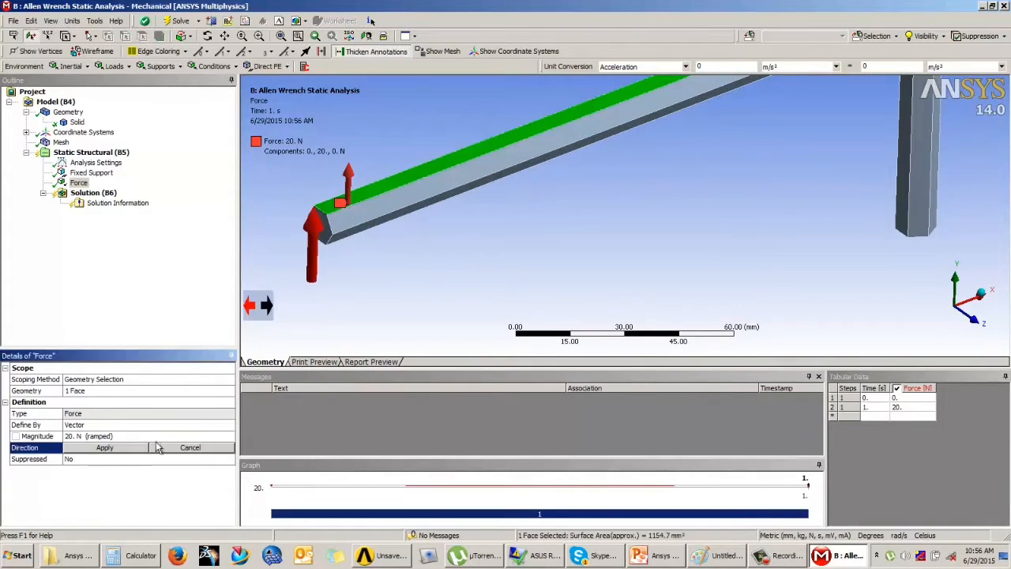
{"action": "left_click", "coordinate": [250, 308]}
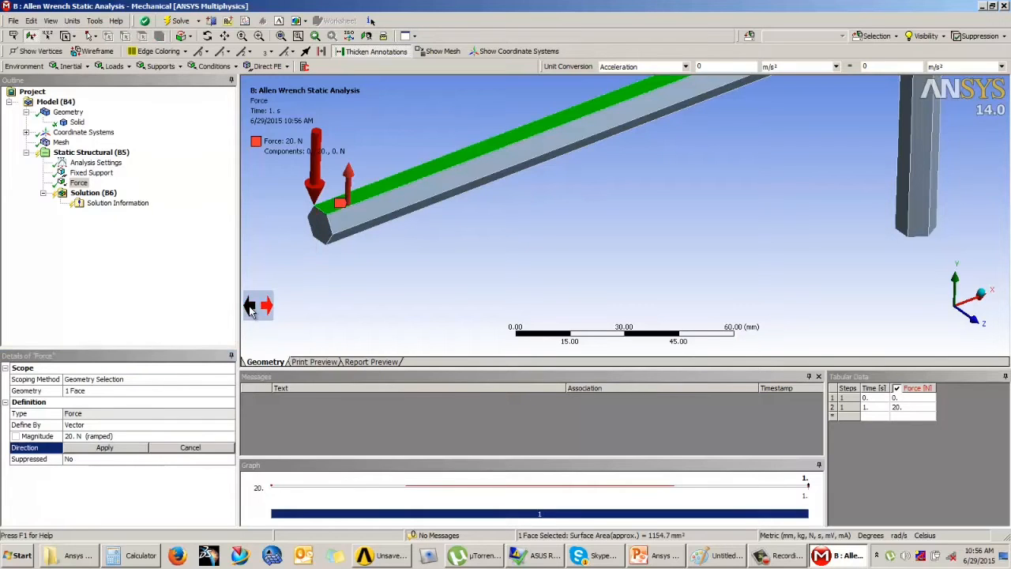
{"action": "left_click", "coordinate": [265, 308]}
{"action": "left_click", "coordinate": [265, 307]}
{"action": "left_click", "coordinate": [266, 308]}
{"action": "left_click", "coordinate": [266, 308]}
{"action": "left_click", "coordinate": [124, 447]}
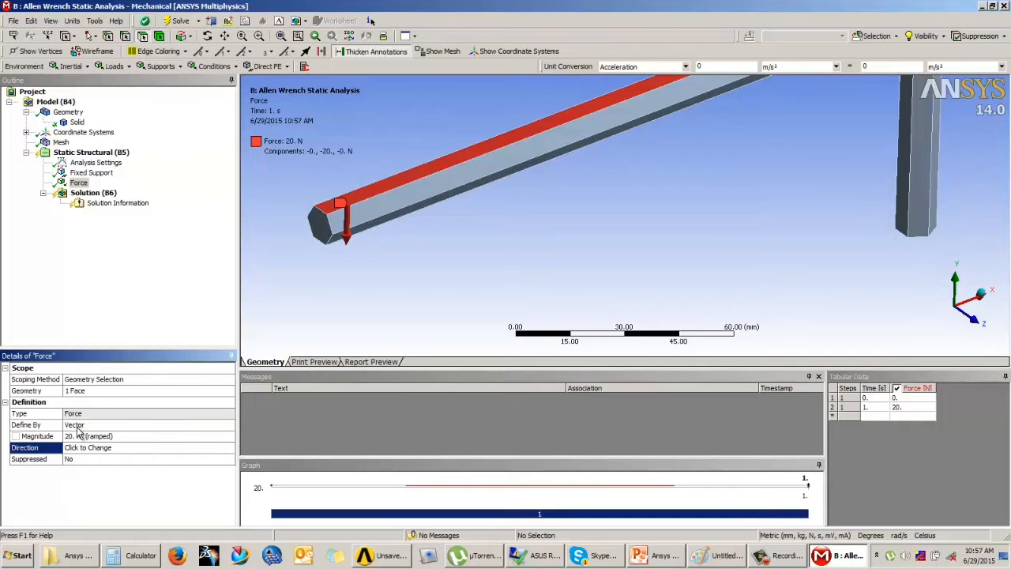
Define the force by components in the global coordinate system and set its Y component to -20 N.
{"action": "left_click", "coordinate": [208, 431]}
{"action": "left_click", "coordinate": [229, 425]}
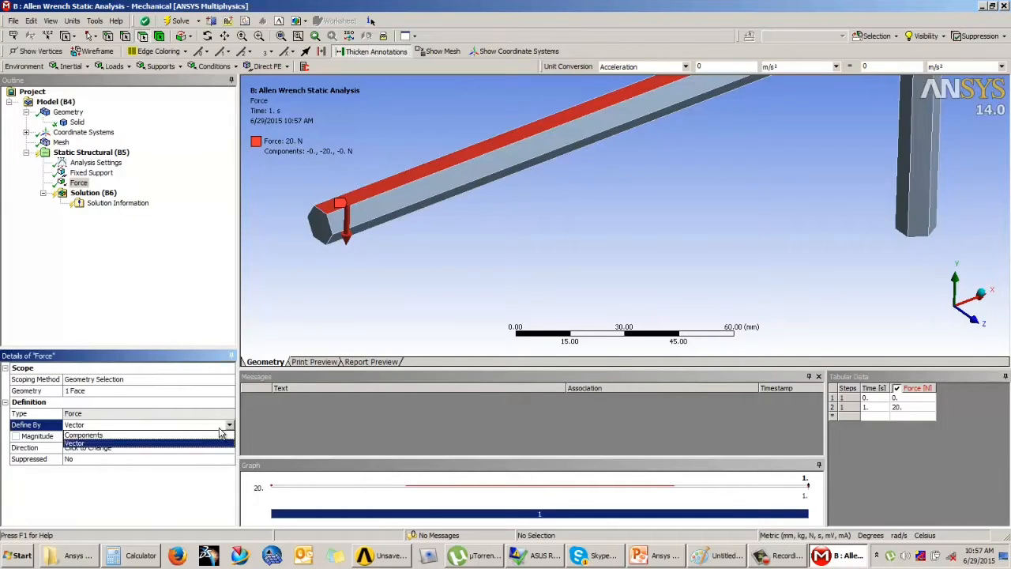
{"action": "left_click", "coordinate": [83, 435]}
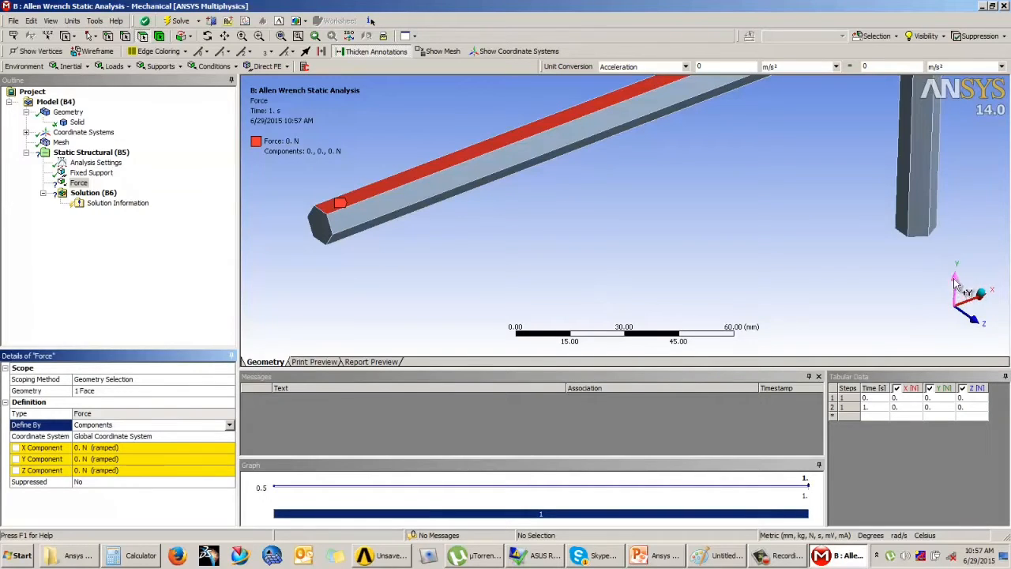
{"action": "left_click", "coordinate": [87, 458]}
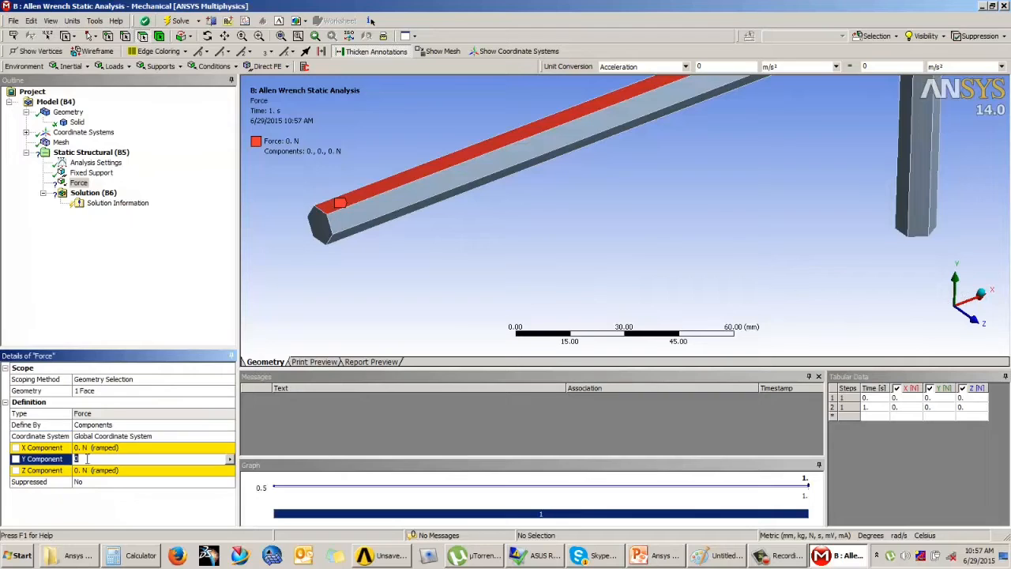
{"action": "type", "text": "20"}
{"action": "key", "text": "Return"}
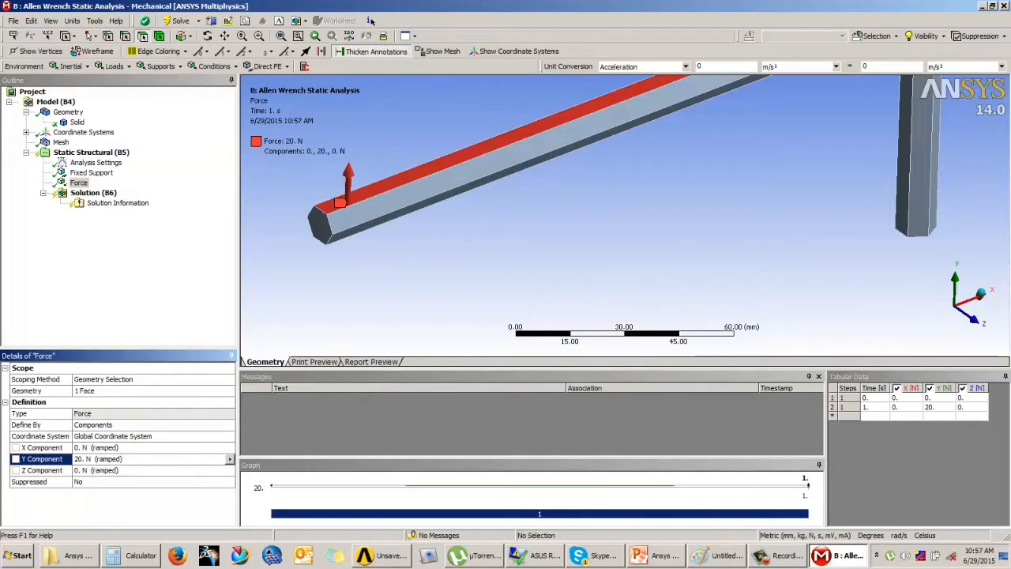
{"action": "left_click", "coordinate": [79, 463]}
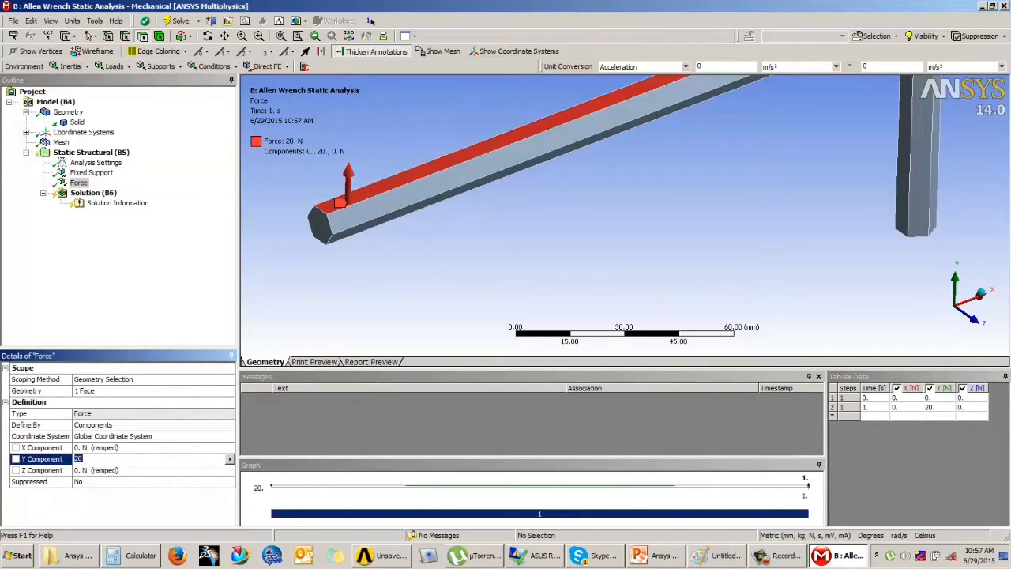
{"action": "key", "text": "End"}
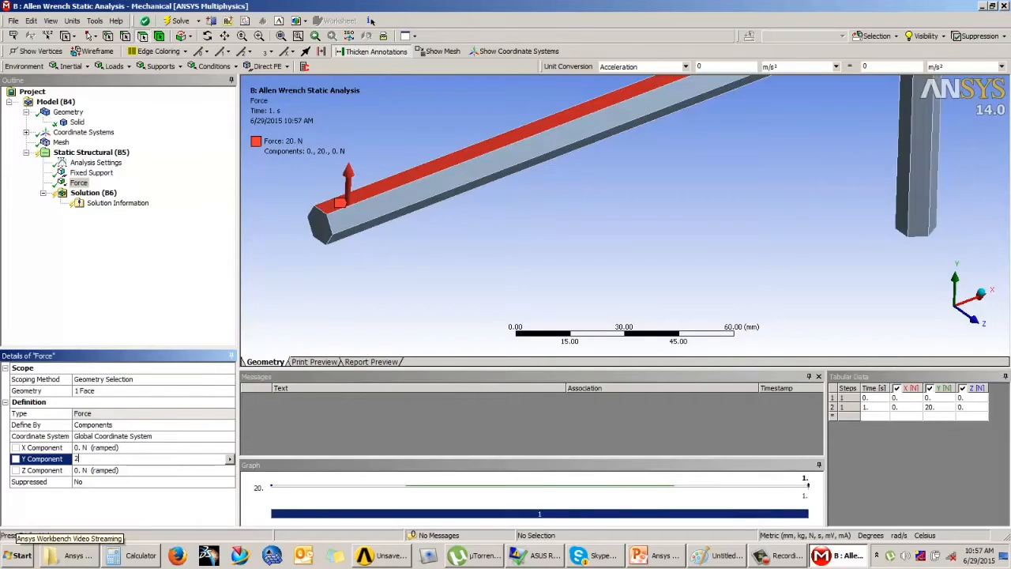
{"action": "type", "text": "-20"}
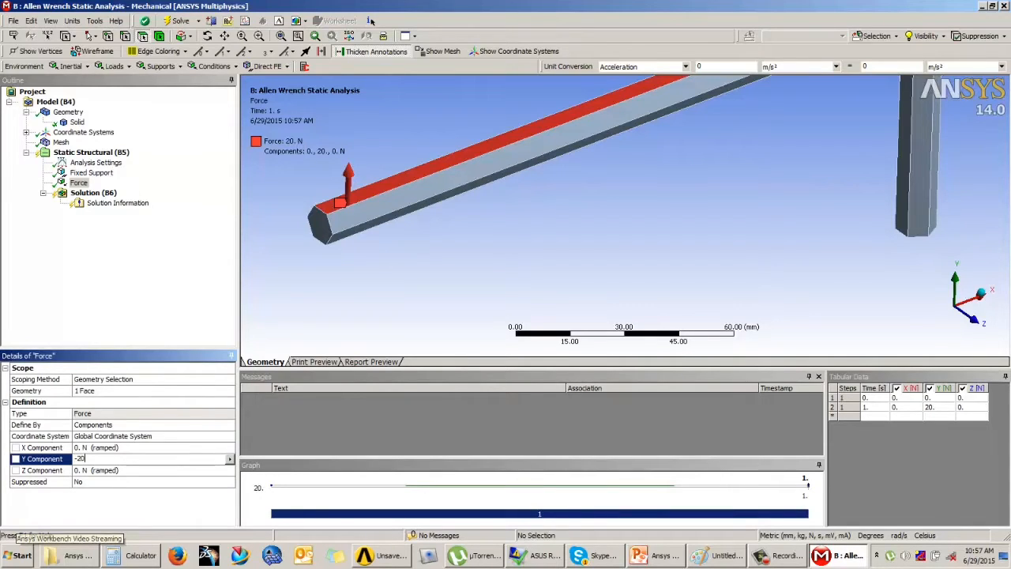
{"action": "key", "text": "Return"}
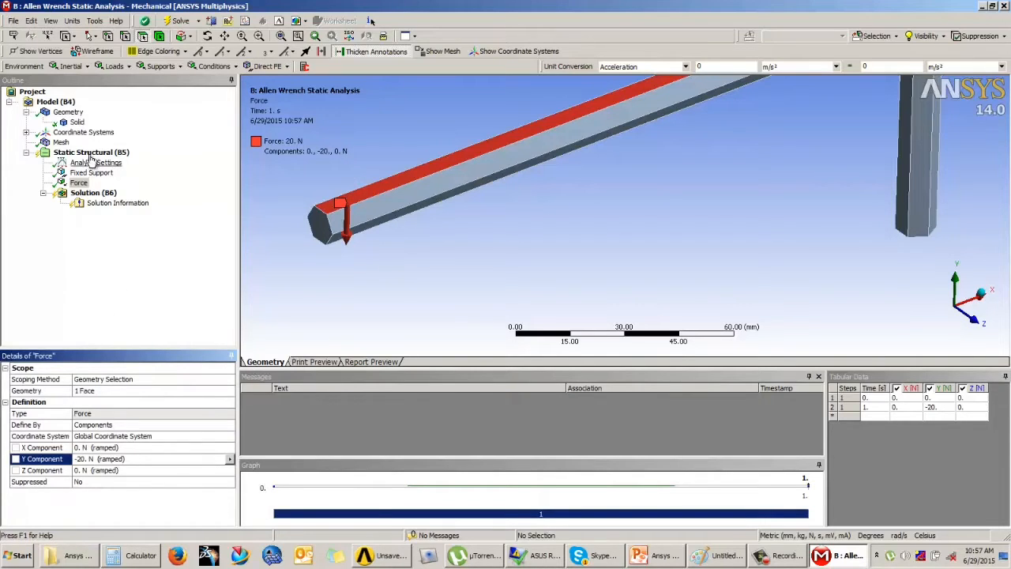
Add a second force on the long lower side edge of the handle with a magnitude of 100 N.
{"action": "left_click", "coordinate": [80, 182]}
{"action": "left_click", "coordinate": [115, 66]}
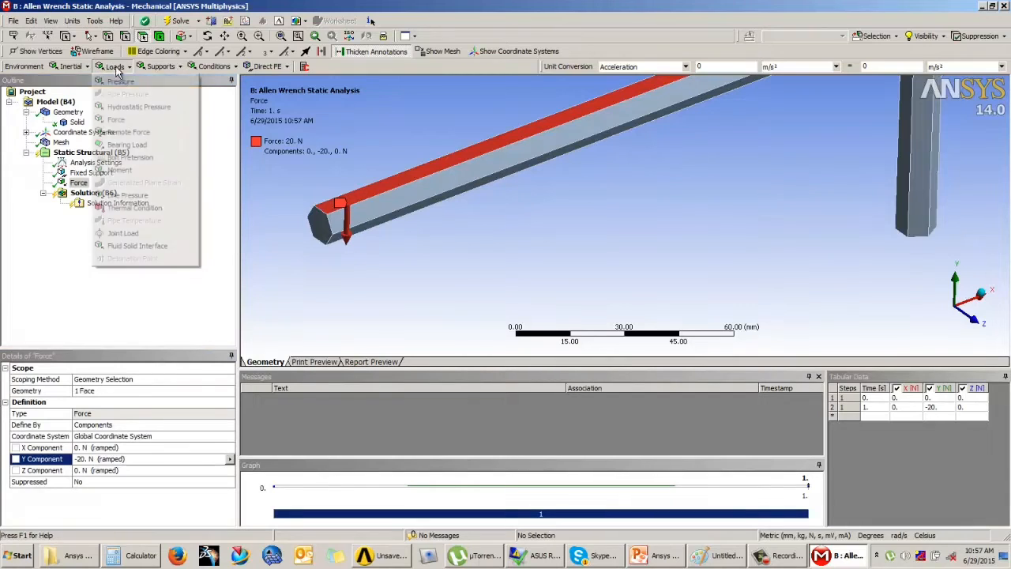
{"action": "left_click", "coordinate": [120, 119]}
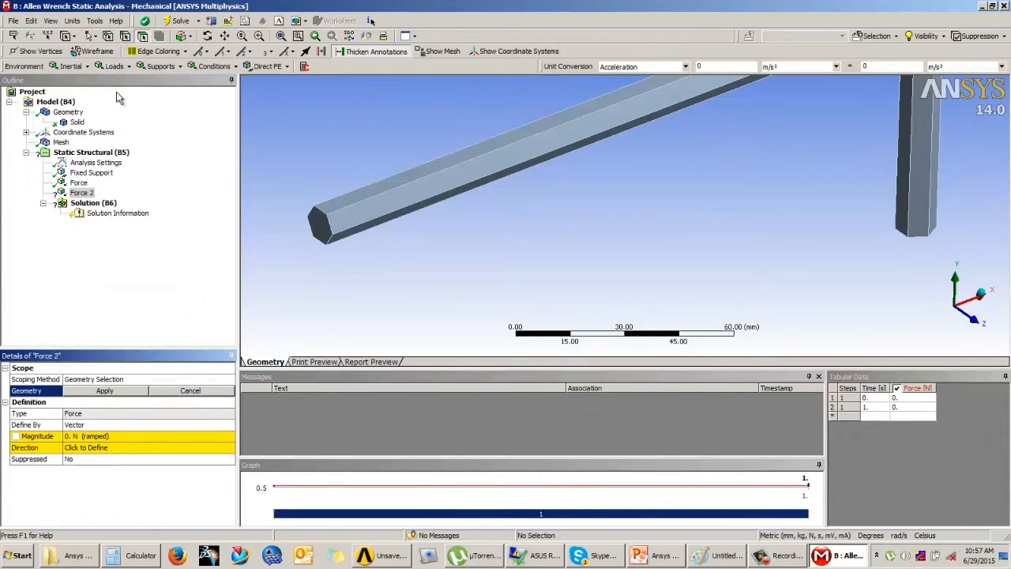
{"action": "left_click", "coordinate": [349, 238]}
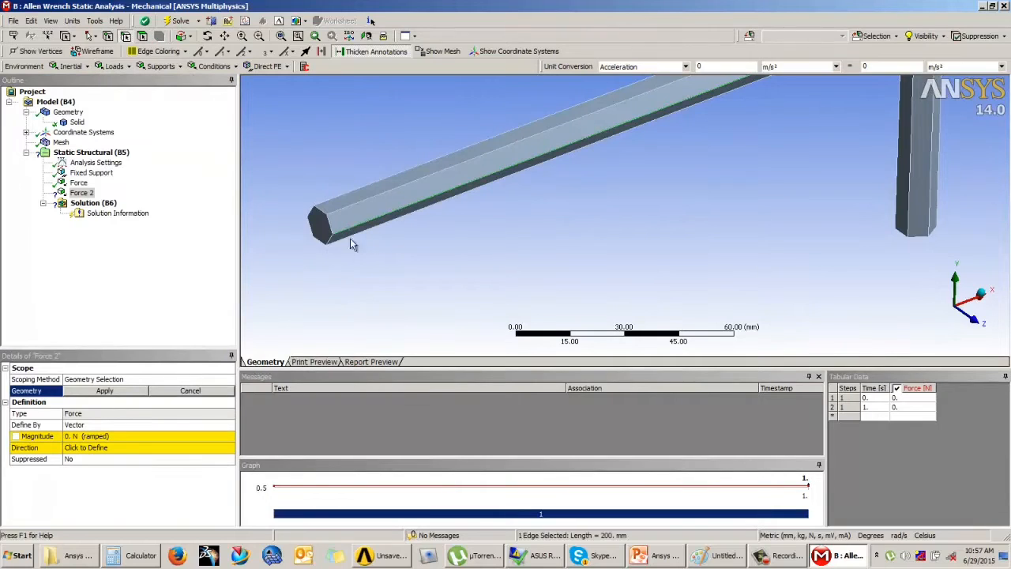
{"action": "left_click", "coordinate": [105, 391]}
{"action": "left_click", "coordinate": [95, 436]}
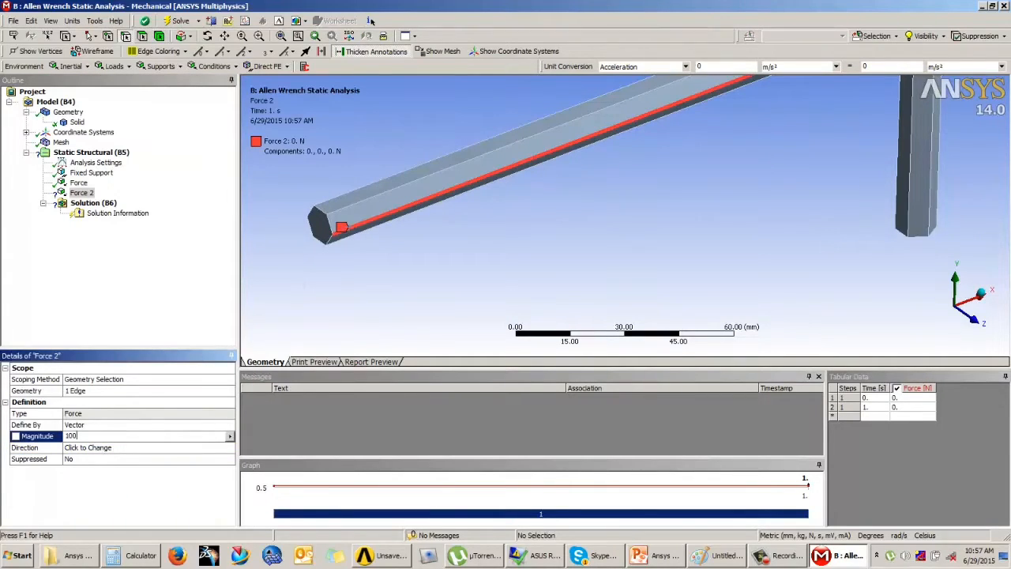
{"action": "key", "text": "Return"}
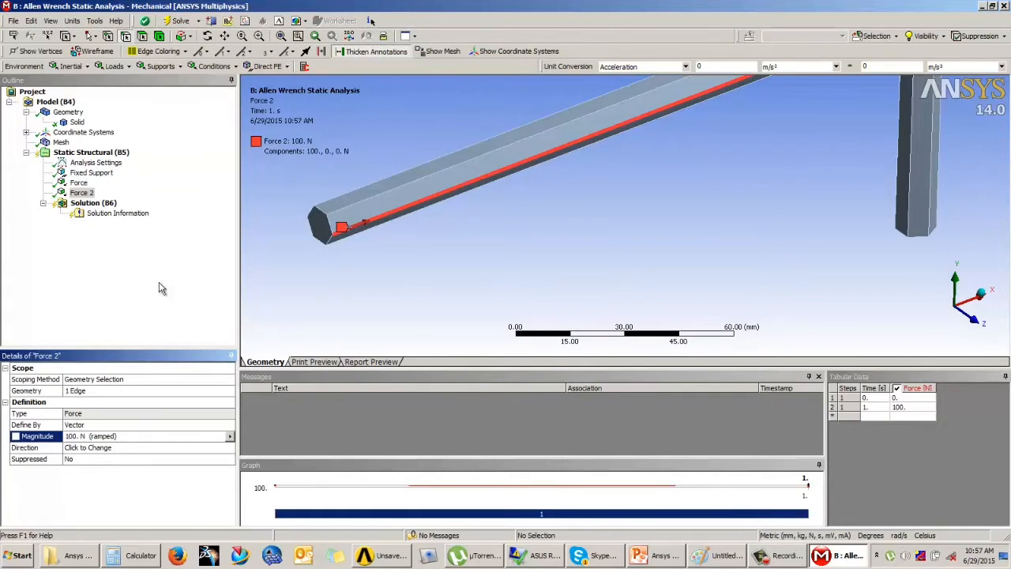
Orient the 100 N force in the negative Z direction, using a short edge of the handle's end face as reference.
{"action": "left_click", "coordinate": [84, 448]}
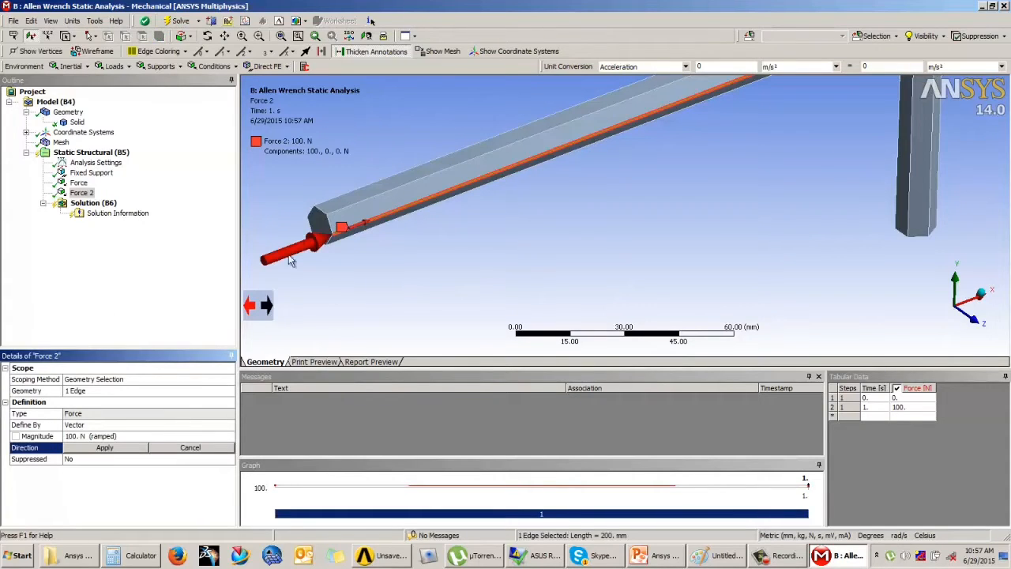
{"action": "left_click", "coordinate": [320, 218]}
{"action": "left_click", "coordinate": [254, 310]}
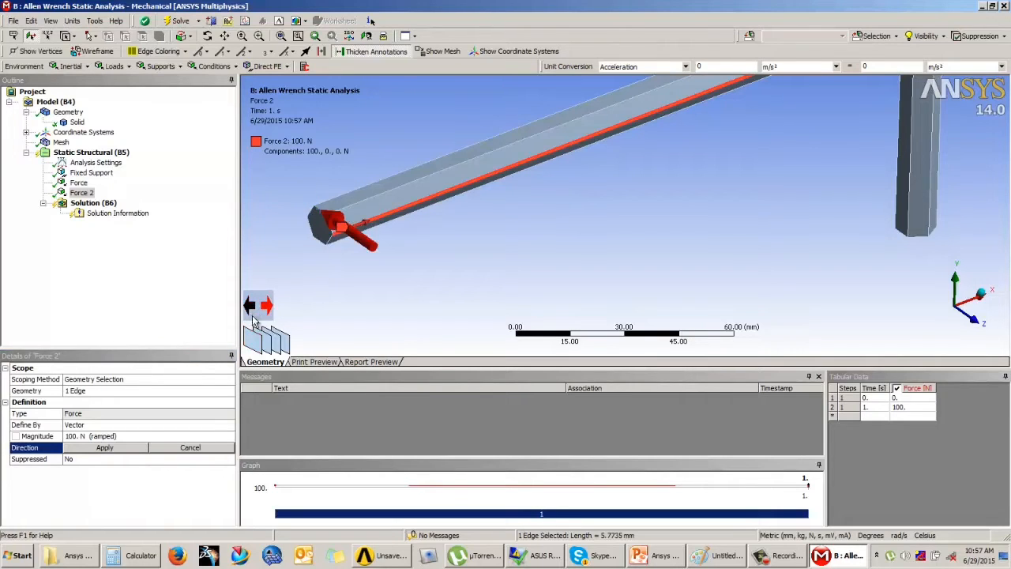
{"action": "left_click", "coordinate": [123, 448]}
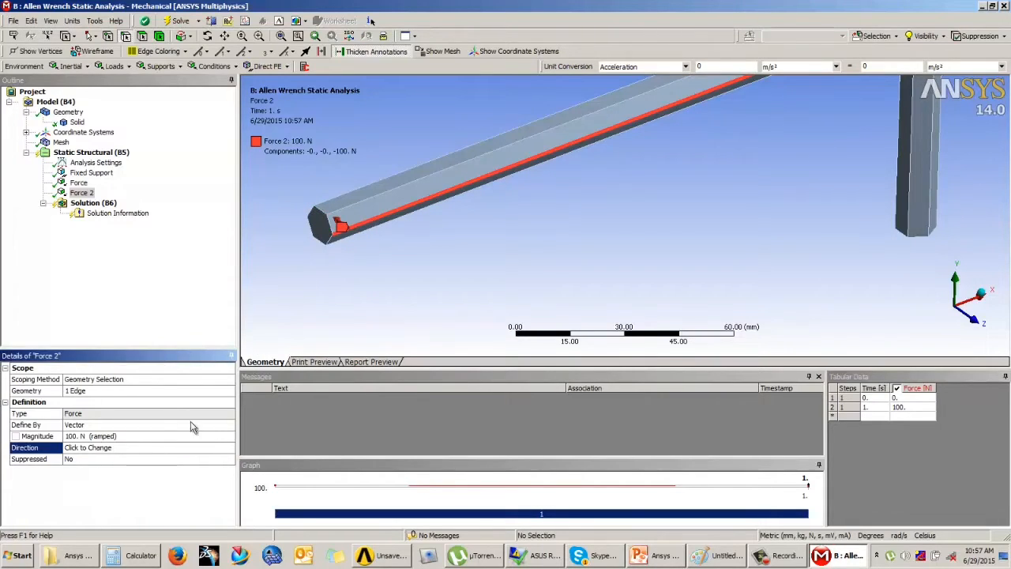
Display the fixed support and both forces together and examine their placement on the wrench.
{"action": "left_click", "coordinate": [80, 182], "text": "ctrl"}
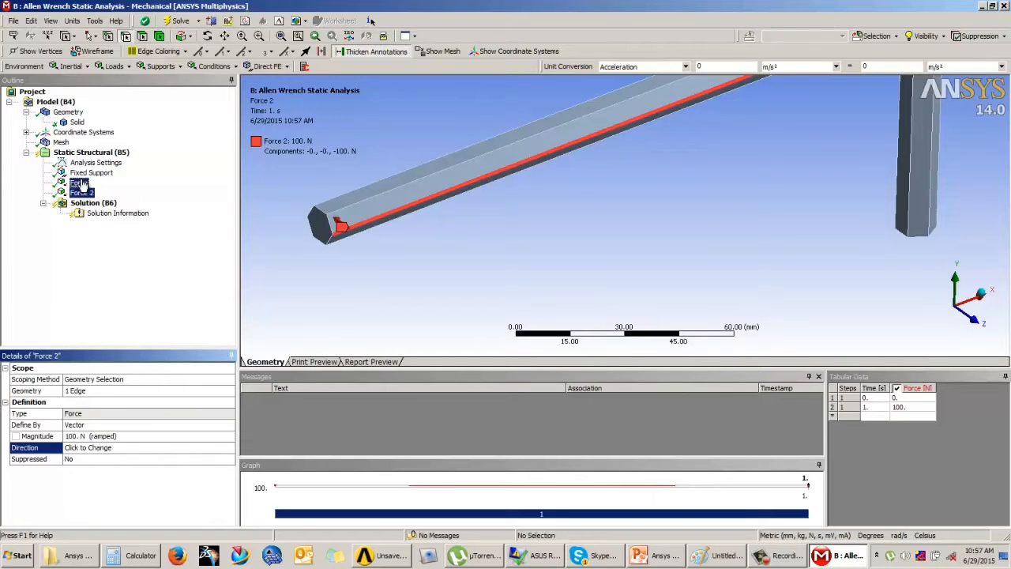
{"action": "left_click", "coordinate": [90, 172], "text": "ctrl"}
{"action": "scroll", "coordinate": [458, 254], "scroll_direction": "down", "scroll_amount": 2}
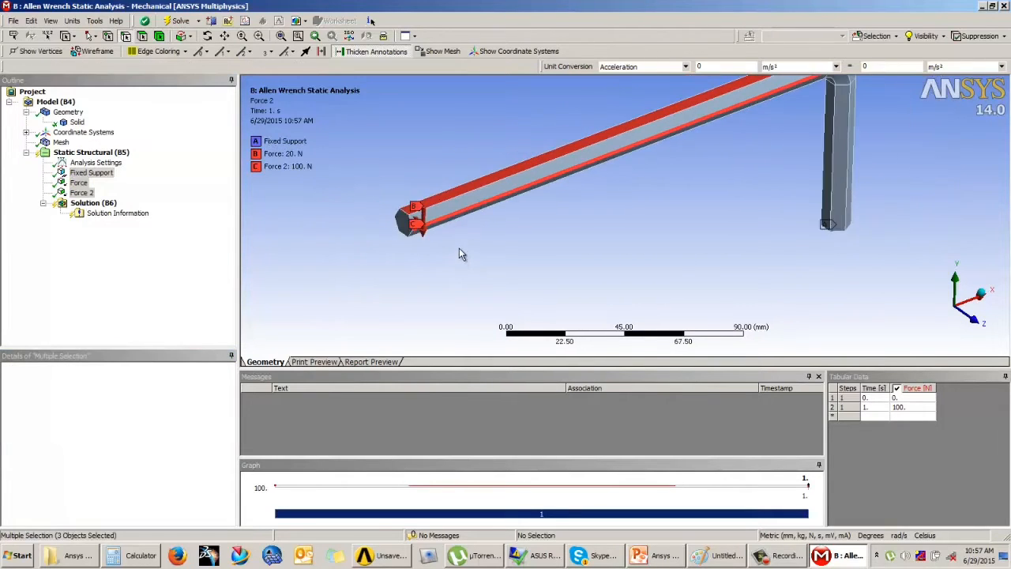
{"action": "scroll", "coordinate": [459, 247], "scroll_direction": "down", "scroll_amount": 1}
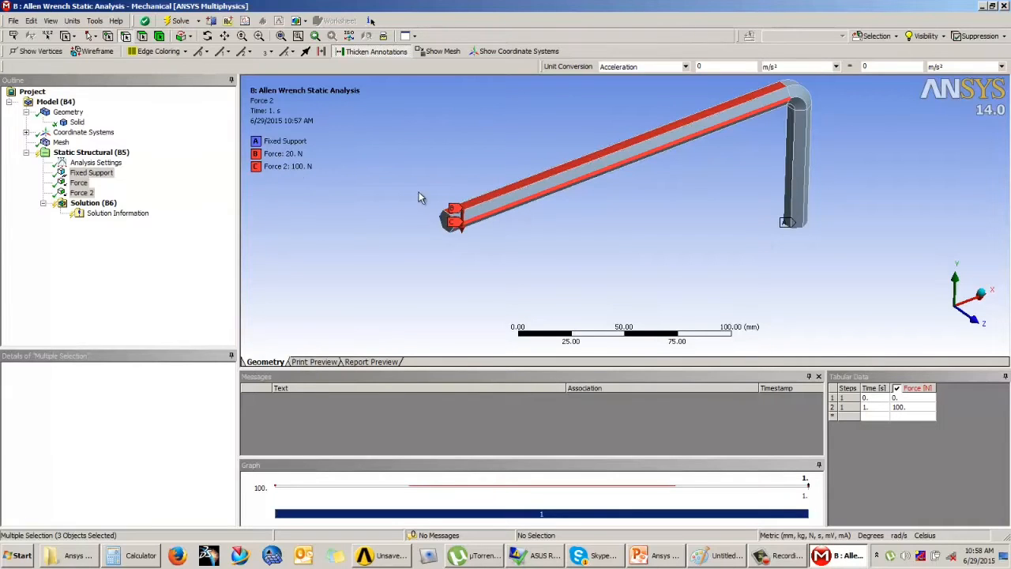
{"action": "scroll", "coordinate": [419, 198], "scroll_direction": "up", "scroll_amount": 3}
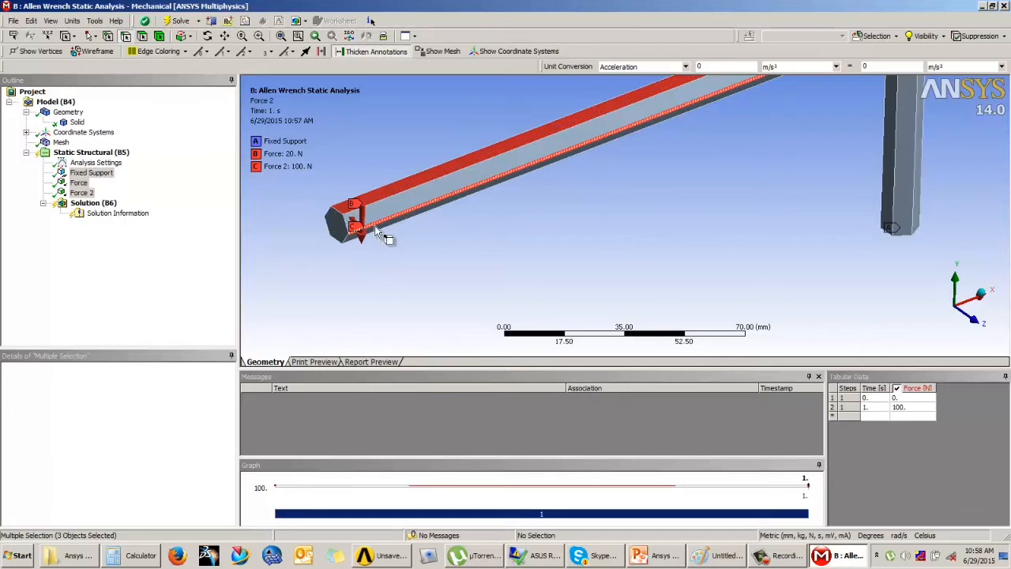
{"action": "scroll", "coordinate": [503, 275], "scroll_direction": "down", "scroll_amount": 3}
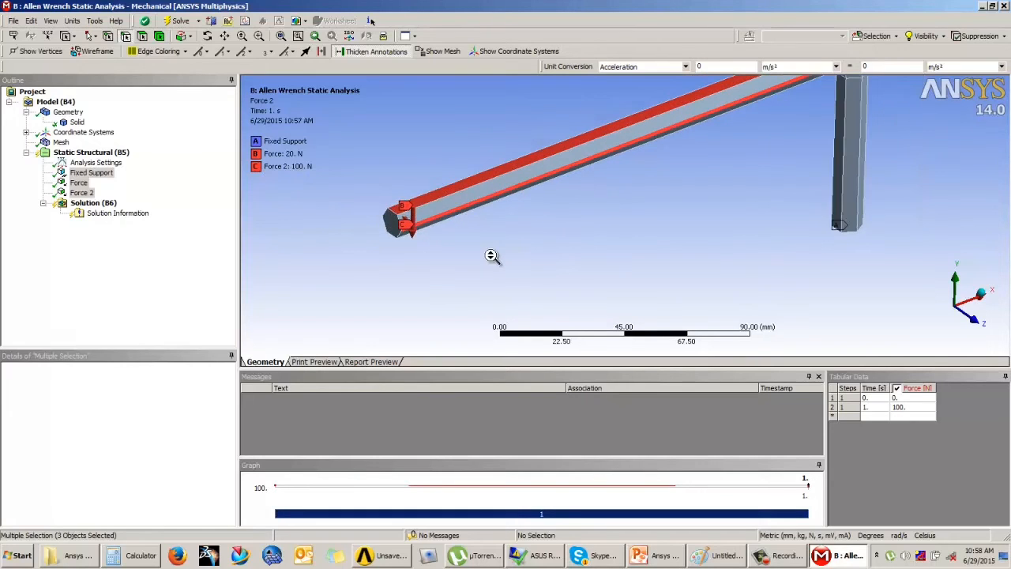
Check the objective on the Example 1 slide in PowerPoint and add an Equivalent (von-Mises) stress result to the solution in Mechanical.
{"action": "left_click", "coordinate": [96, 204]}
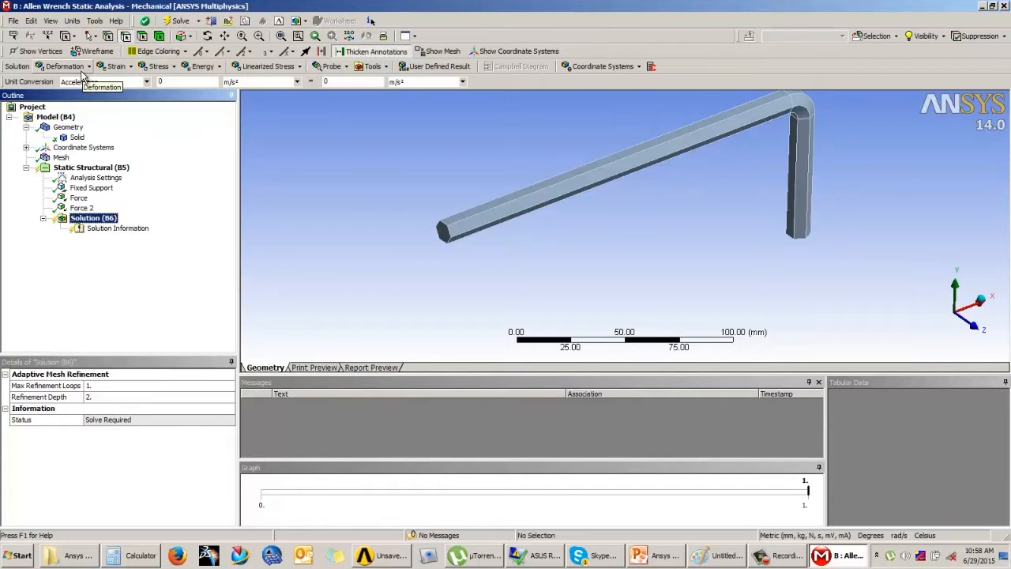
{"action": "left_click", "coordinate": [643, 558]}
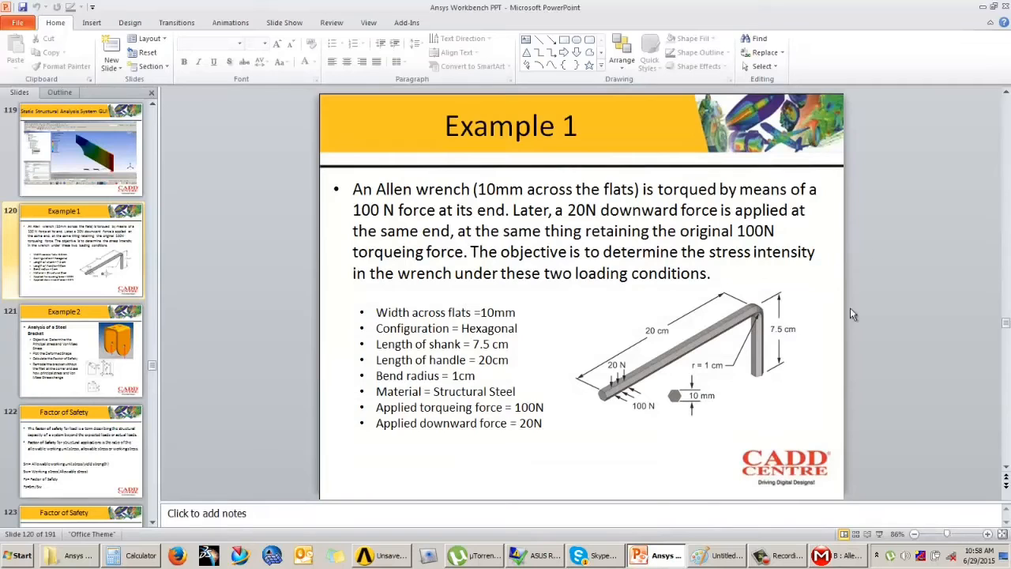
{"action": "left_click", "coordinate": [837, 556]}
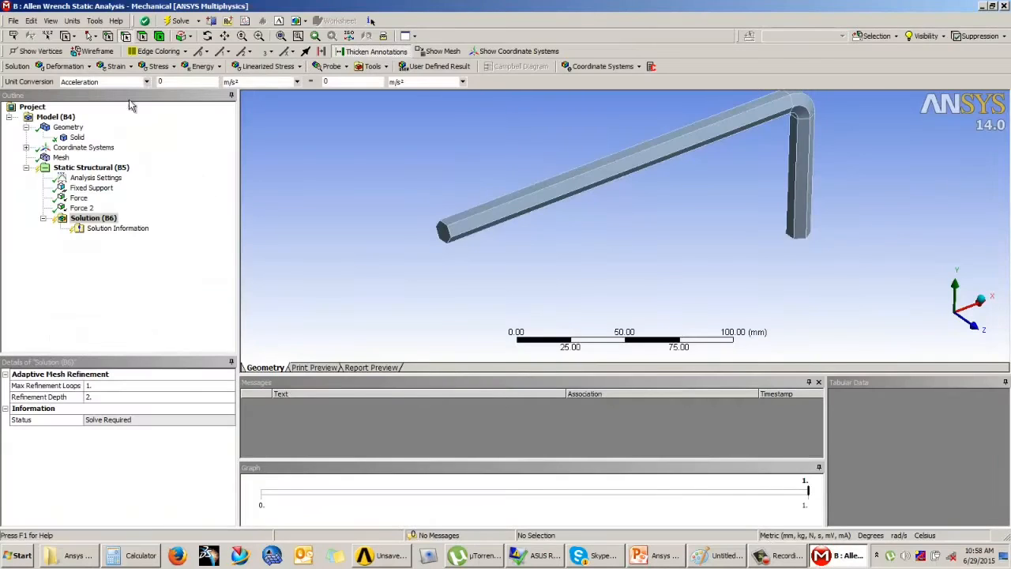
{"action": "left_click", "coordinate": [157, 70]}
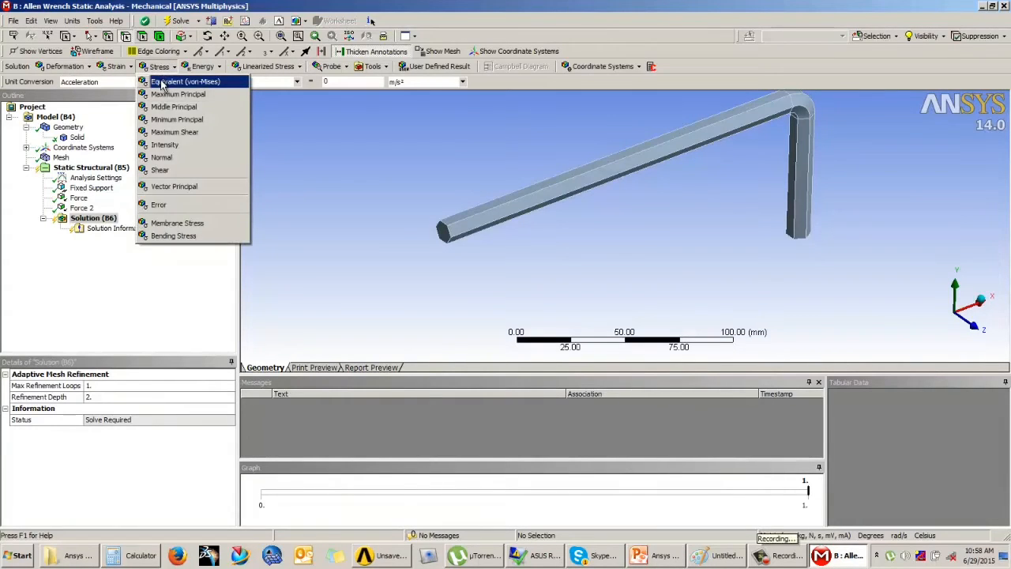
{"action": "left_click", "coordinate": [213, 83]}
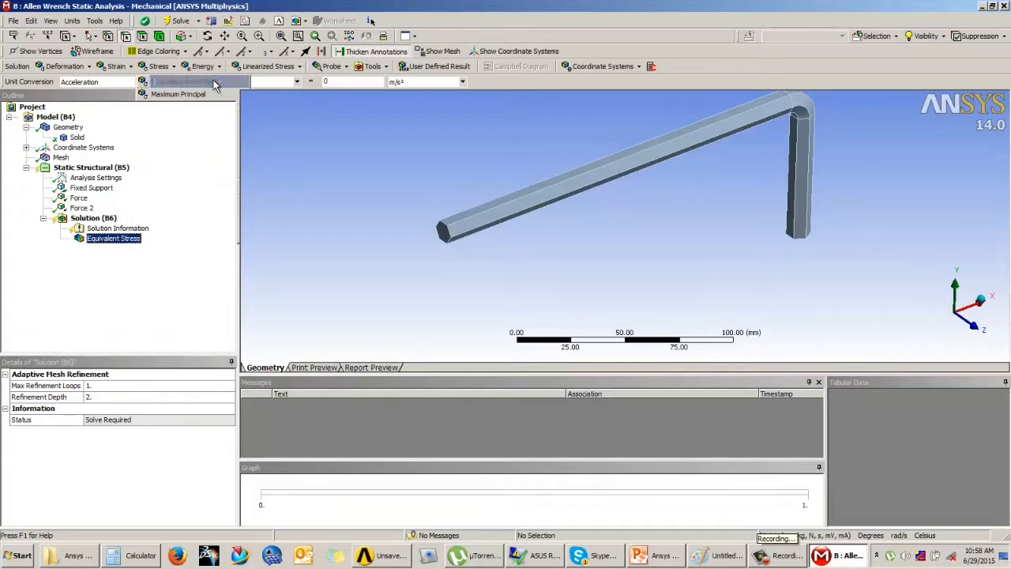
Add a Total Deformation result for all bodies to the solution.
{"action": "left_click", "coordinate": [79, 70]}
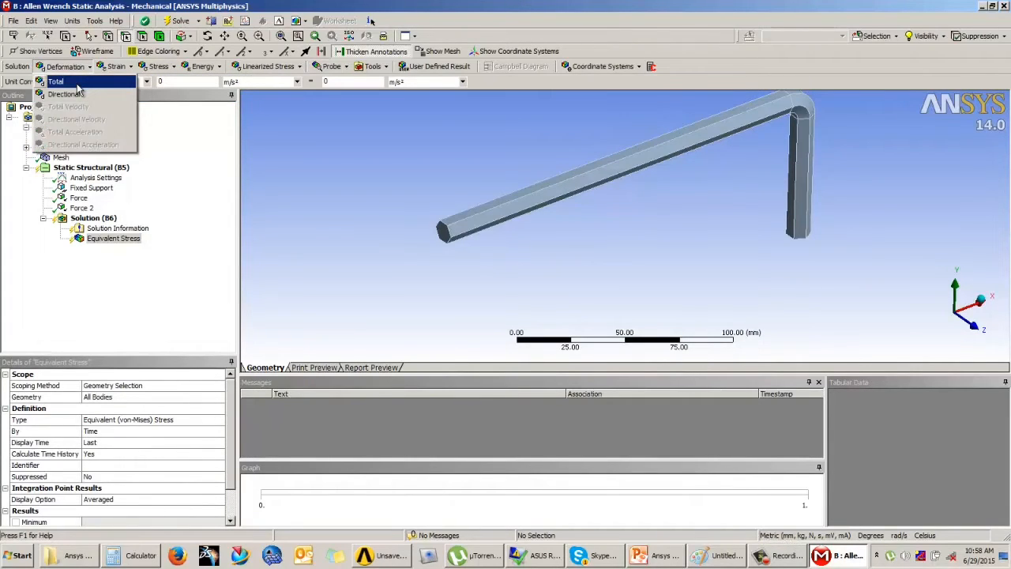
{"action": "left_click", "coordinate": [77, 84]}
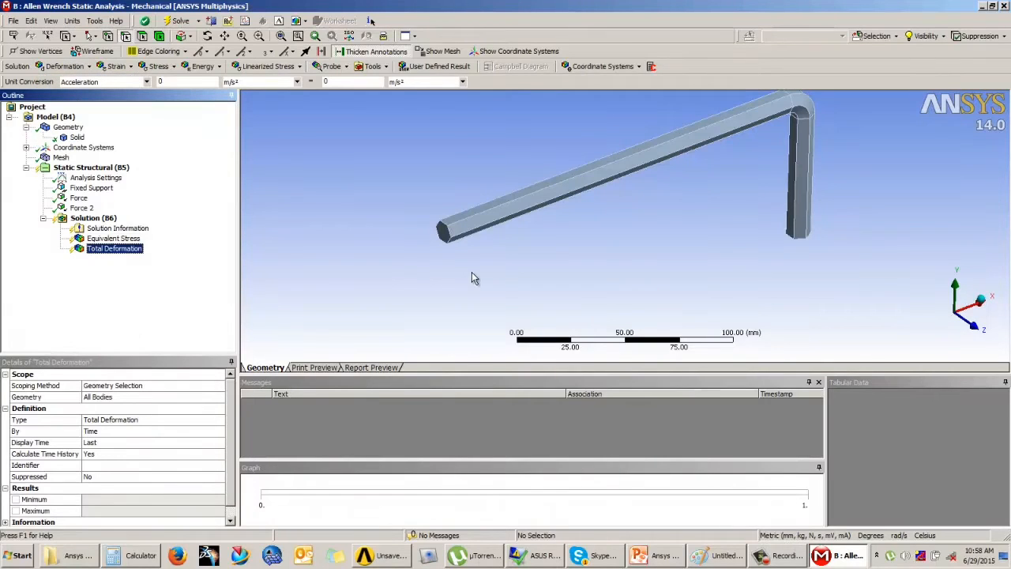
{"action": "left_click", "coordinate": [99, 250]}
{"action": "left_click", "coordinate": [63, 66]}
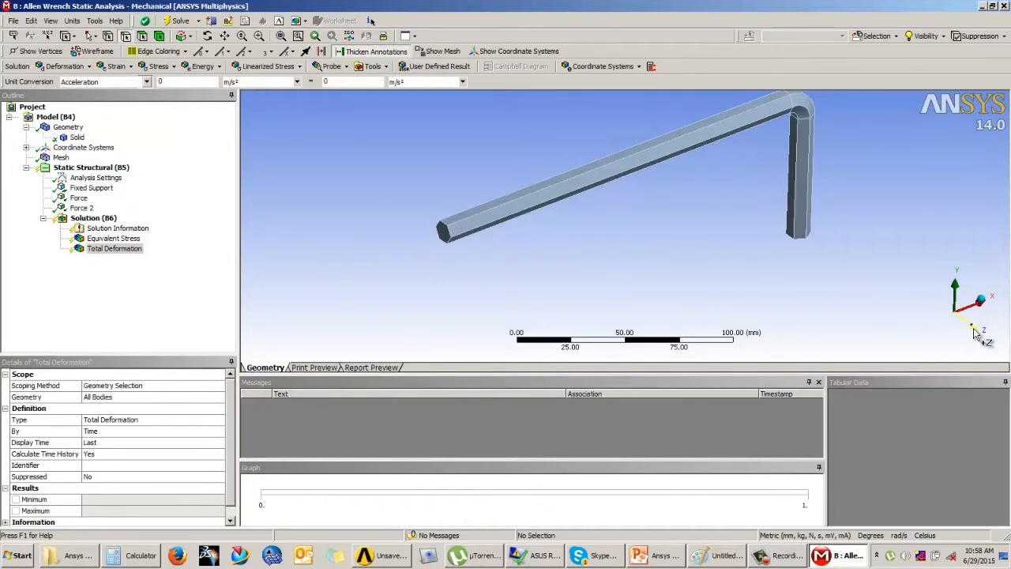
Add a Directional Deformation result for all bodies to the solution and orient it along the Y axis.
{"action": "left_click", "coordinate": [61, 67]}
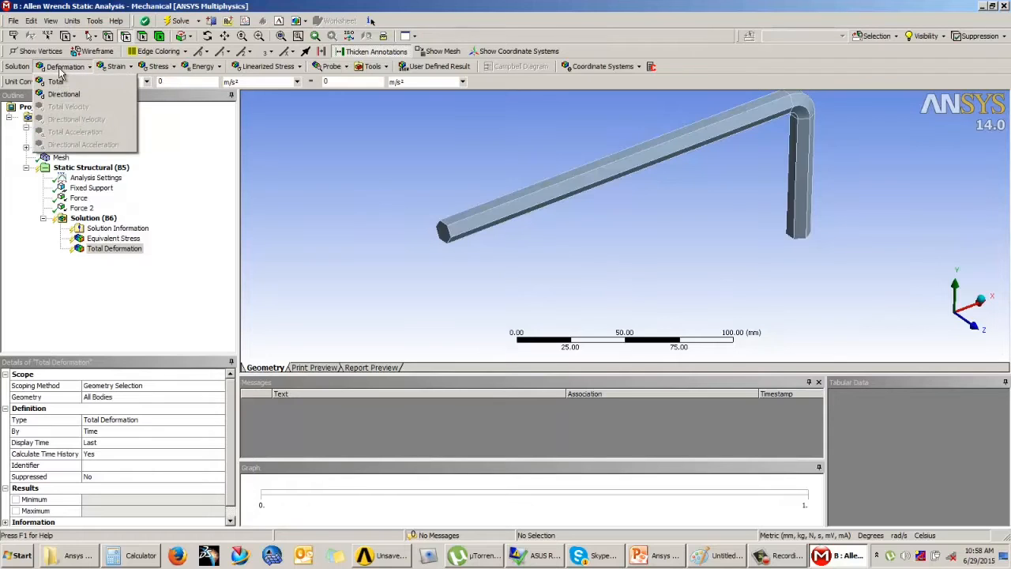
{"action": "left_click", "coordinate": [63, 94]}
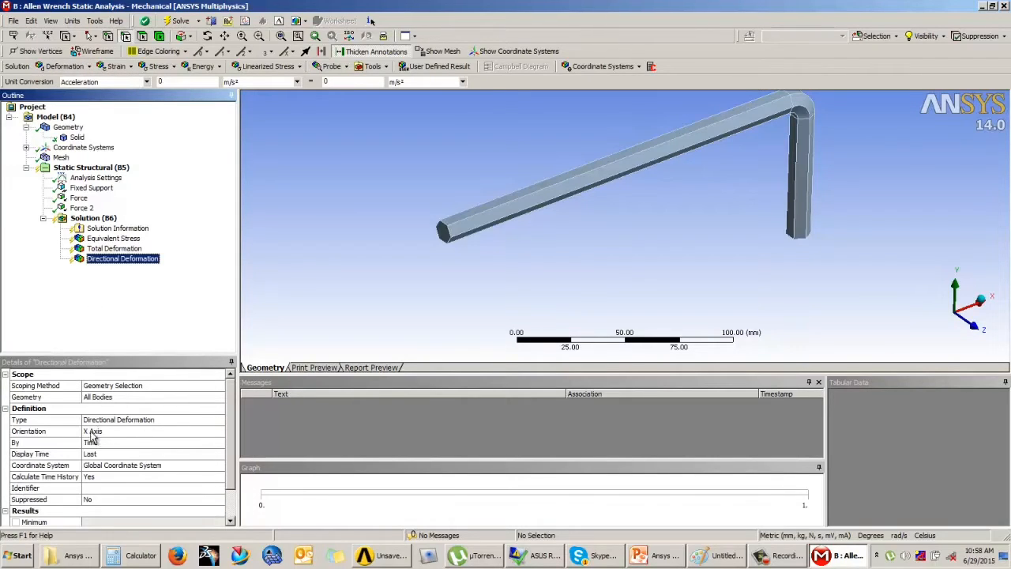
{"action": "left_click", "coordinate": [154, 433]}
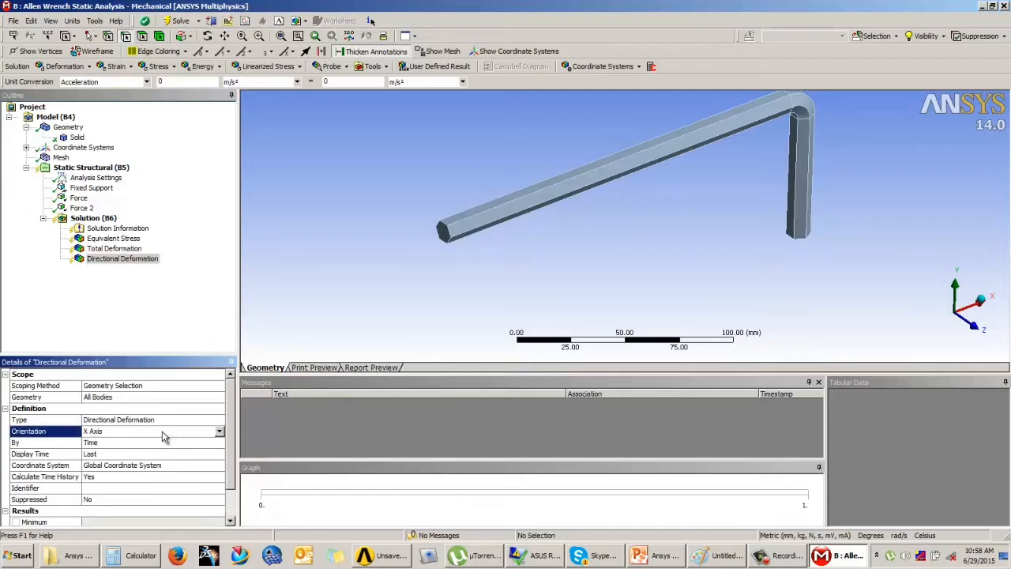
{"action": "left_click", "coordinate": [219, 432]}
{"action": "left_click", "coordinate": [96, 449]}
Add a second Directional Deformation result to the solution and orient it along the Z axis.
{"action": "left_click", "coordinate": [58, 68]}
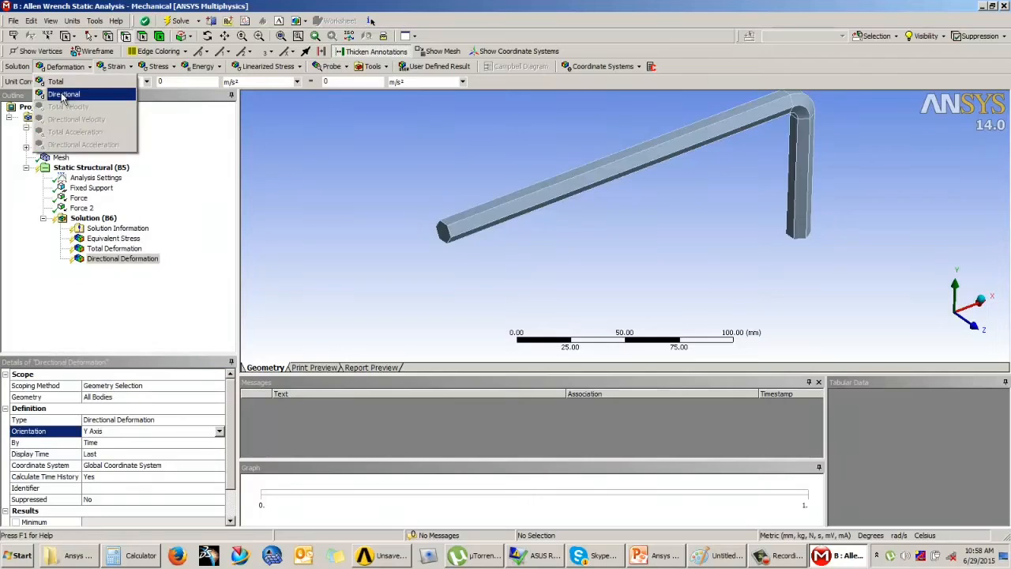
{"action": "left_click", "coordinate": [63, 95]}
{"action": "left_click", "coordinate": [114, 433]}
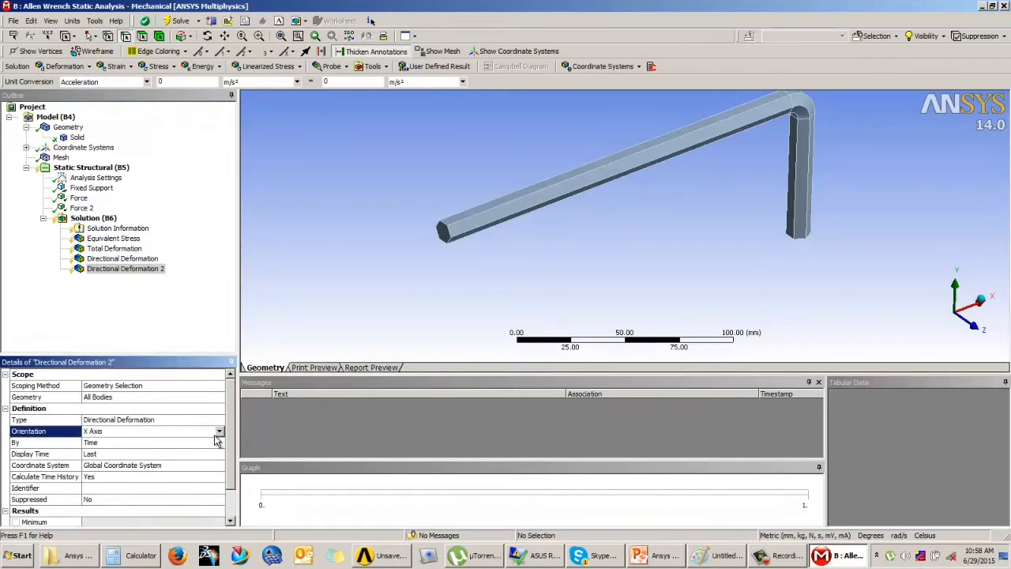
{"action": "left_click", "coordinate": [219, 431]}
{"action": "left_click", "coordinate": [99, 465]}
Add an Equivalent (von-Mises) strain result to the solution and solve the static structural analysis.
{"action": "left_click", "coordinate": [117, 66]}
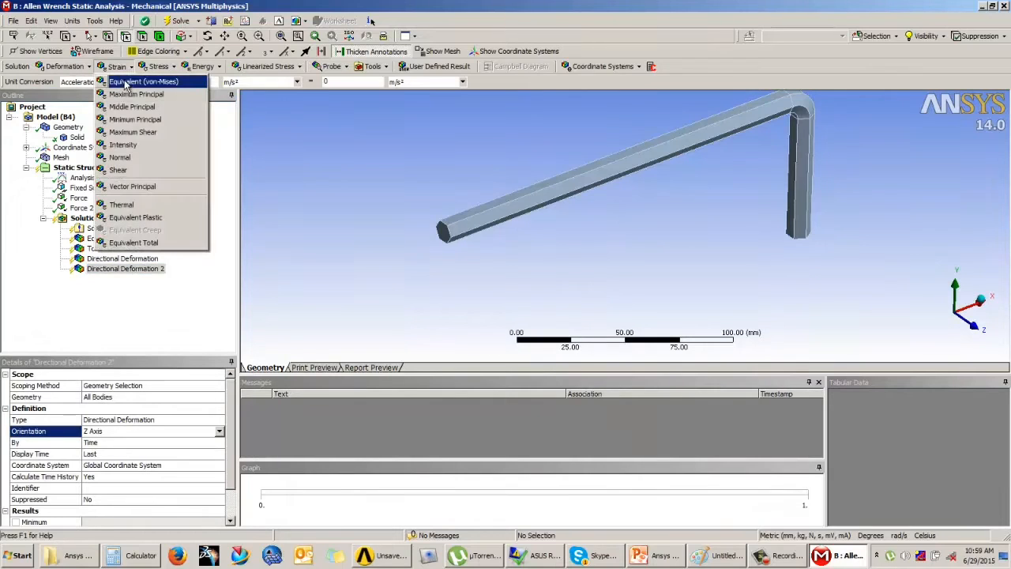
{"action": "left_click", "coordinate": [124, 83]}
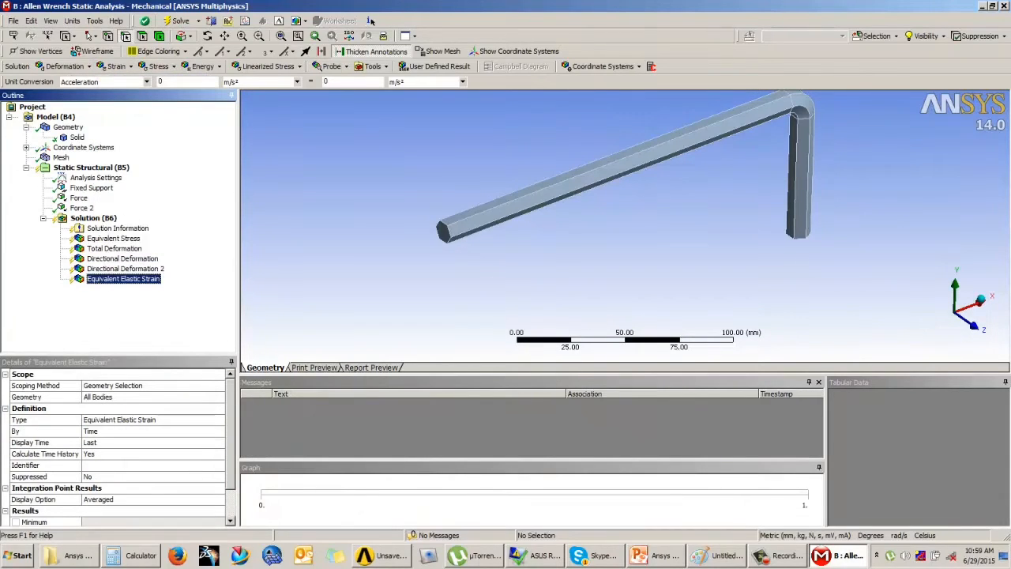
{"action": "left_click", "coordinate": [93, 218]}
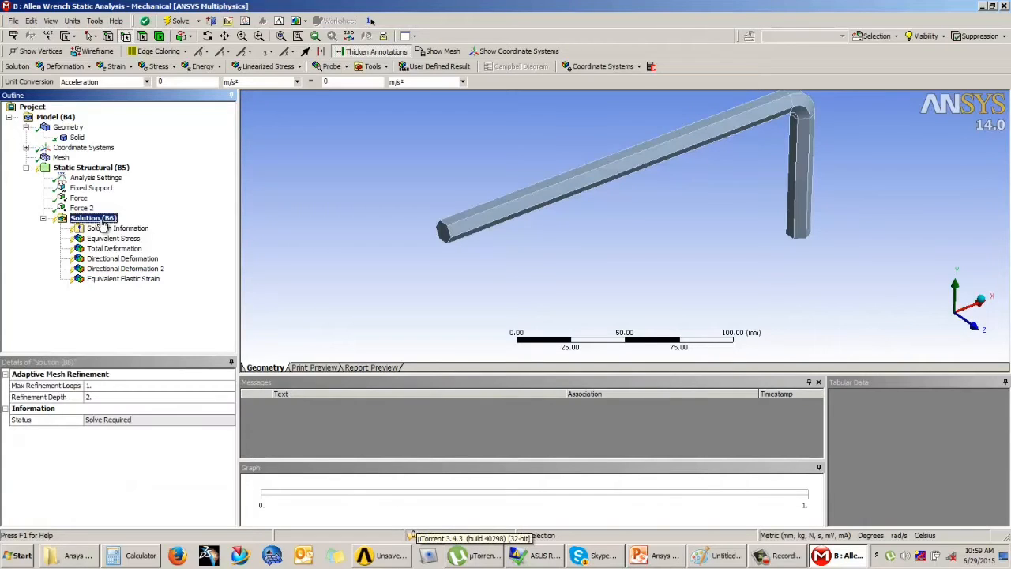
{"action": "right_click", "coordinate": [102, 224]}
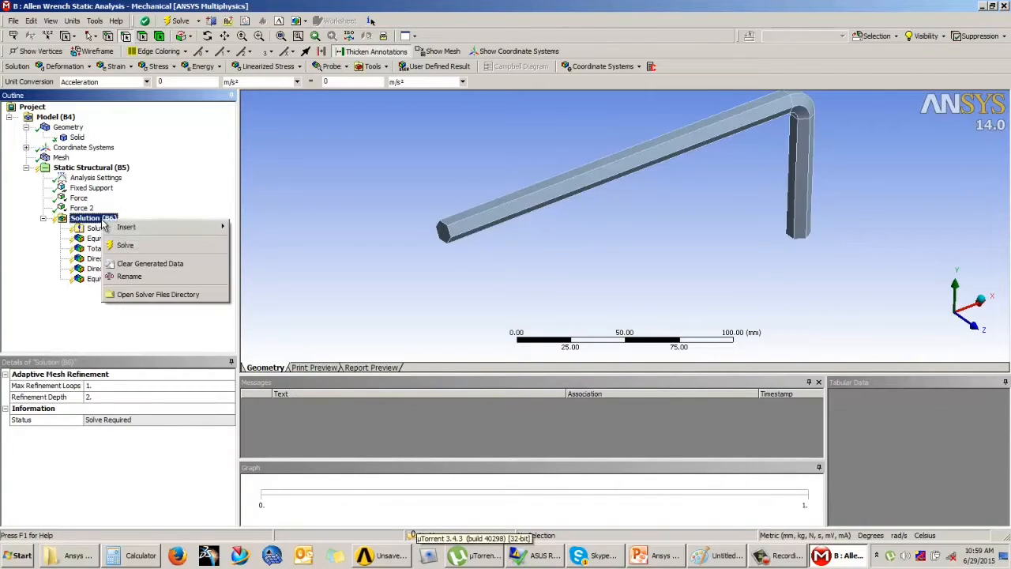
{"action": "left_click", "coordinate": [101, 267]}
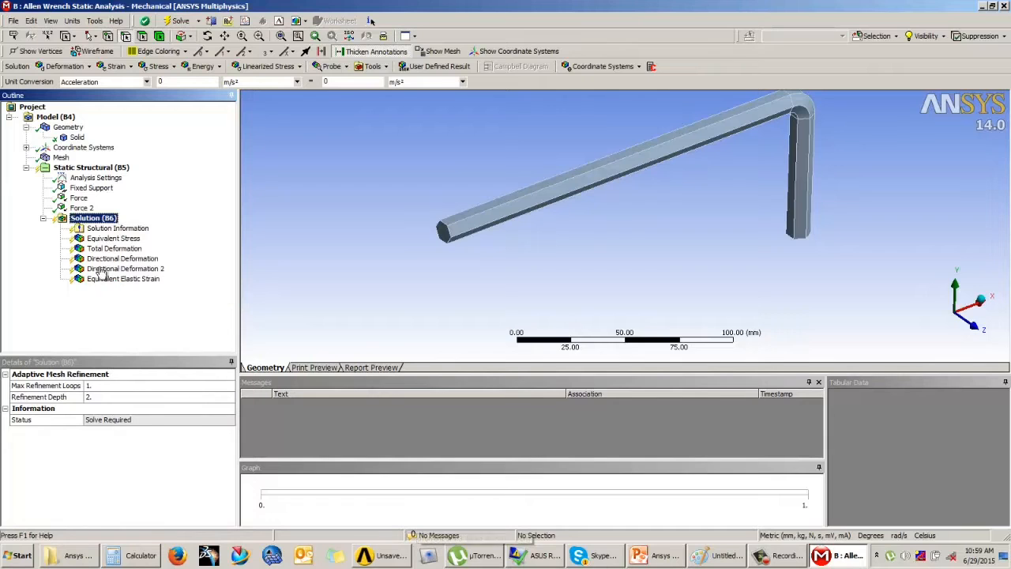
{"action": "left_click", "coordinate": [177, 24]}
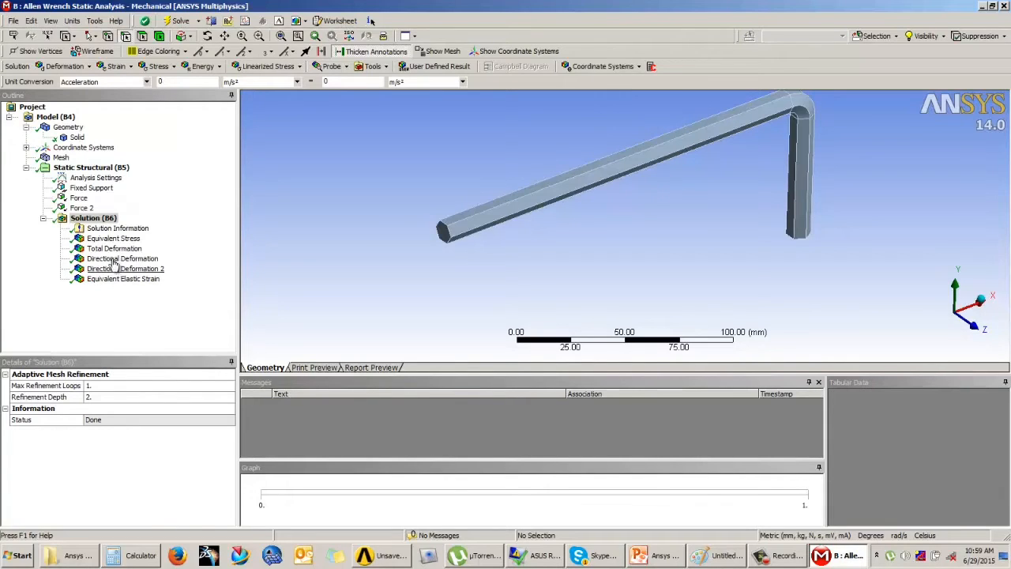
Examine the Equivalent Stress and Total Deformation contours on the wrench and their legend ranges.
{"action": "left_click", "coordinate": [109, 240]}
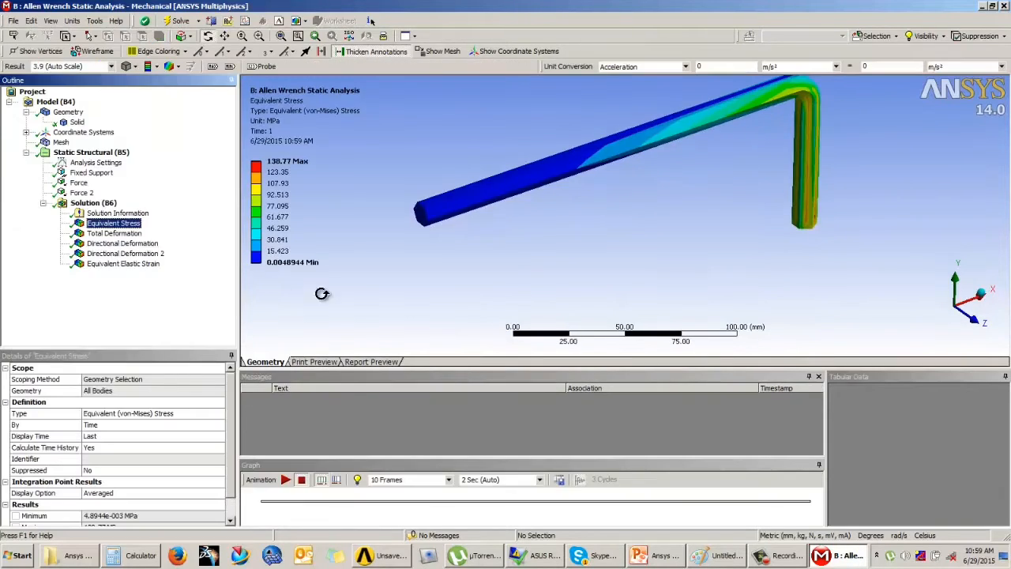
{"action": "left_click_drag", "start_coordinate": [418, 282], "coordinate": [562, 207]}
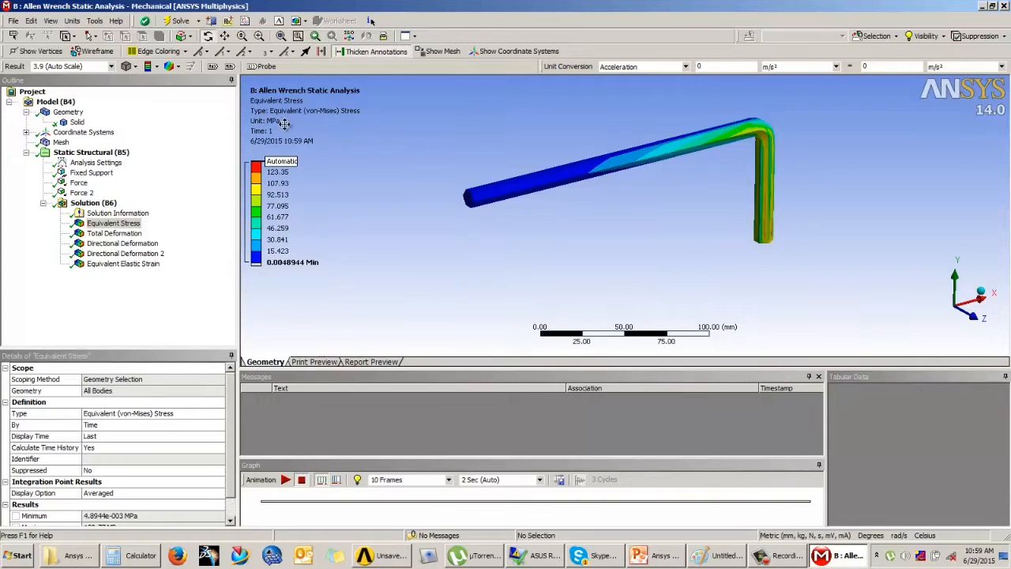
{"action": "left_click", "coordinate": [110, 233]}
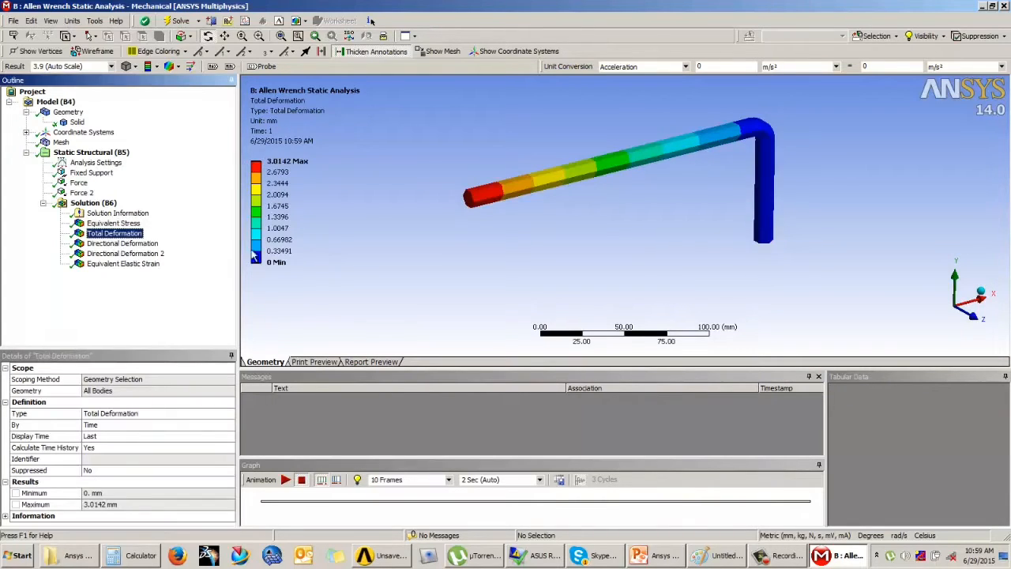
{"action": "left_click_drag", "start_coordinate": [489, 197], "coordinate": [484, 208]}
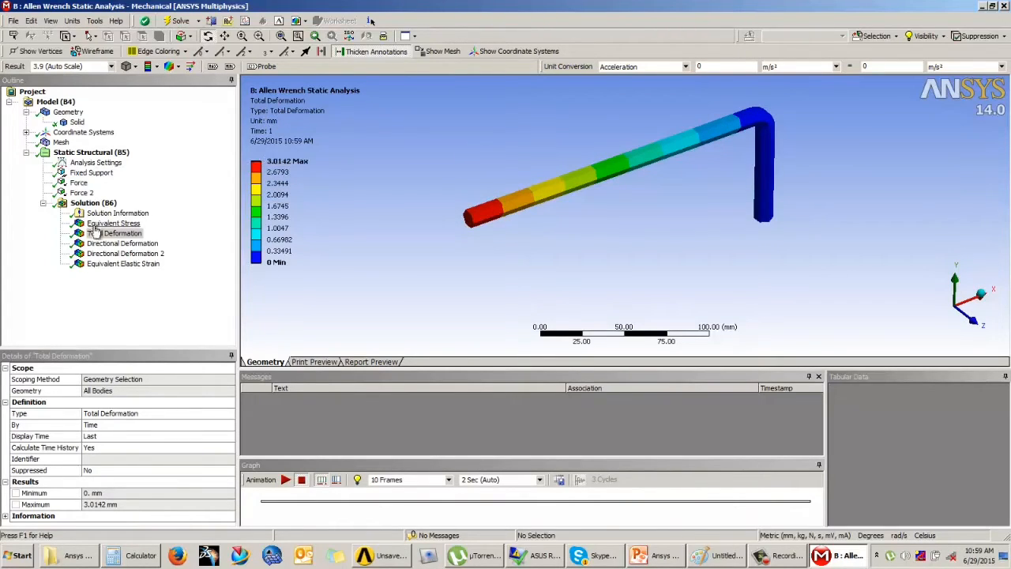
Examine the Y-axis and Z-axis directional deformation contours and the Equivalent Elastic Strain contour.
{"action": "left_click", "coordinate": [121, 245]}
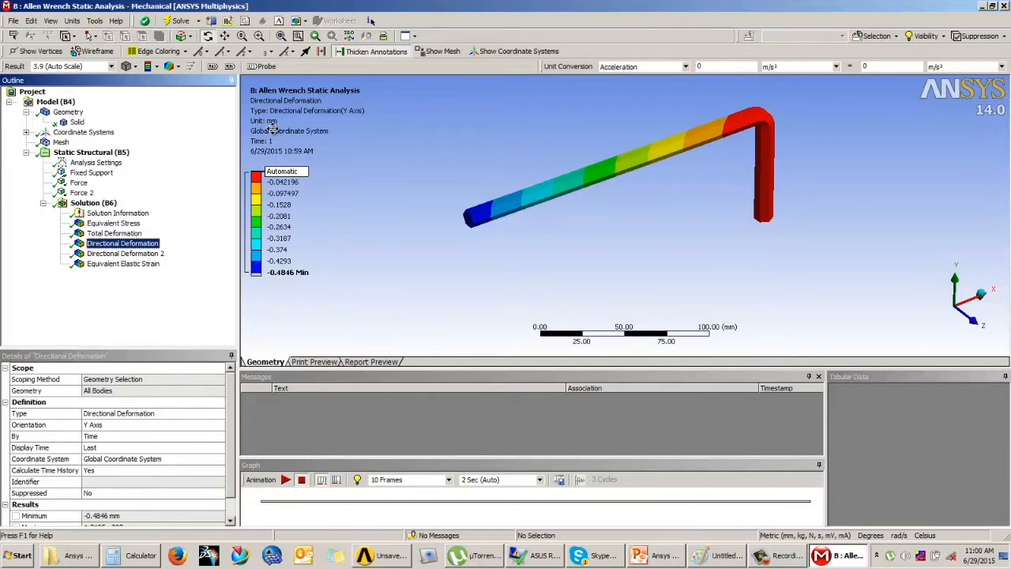
{"action": "left_click", "coordinate": [150, 253]}
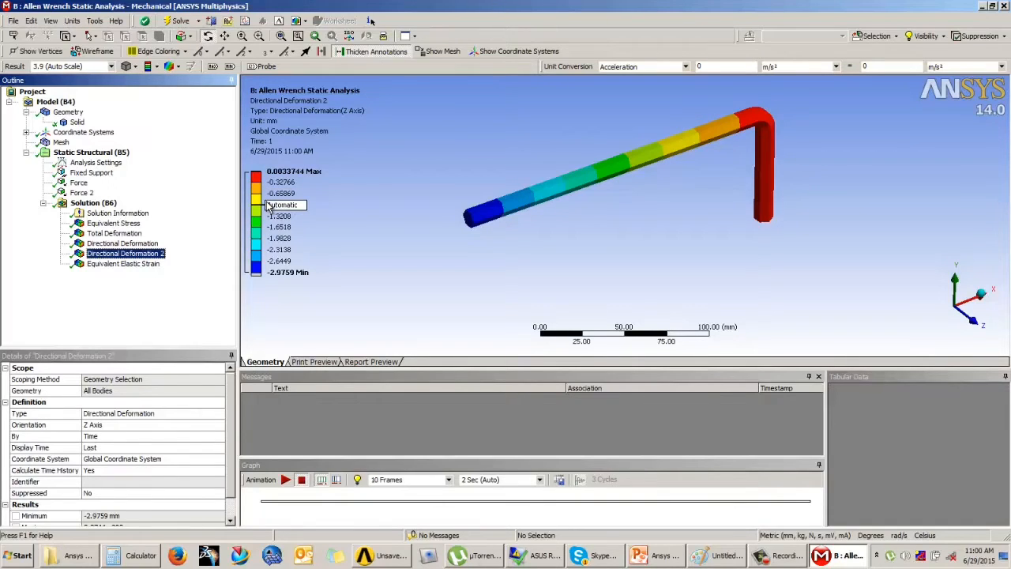
{"action": "left_click", "coordinate": [130, 264]}
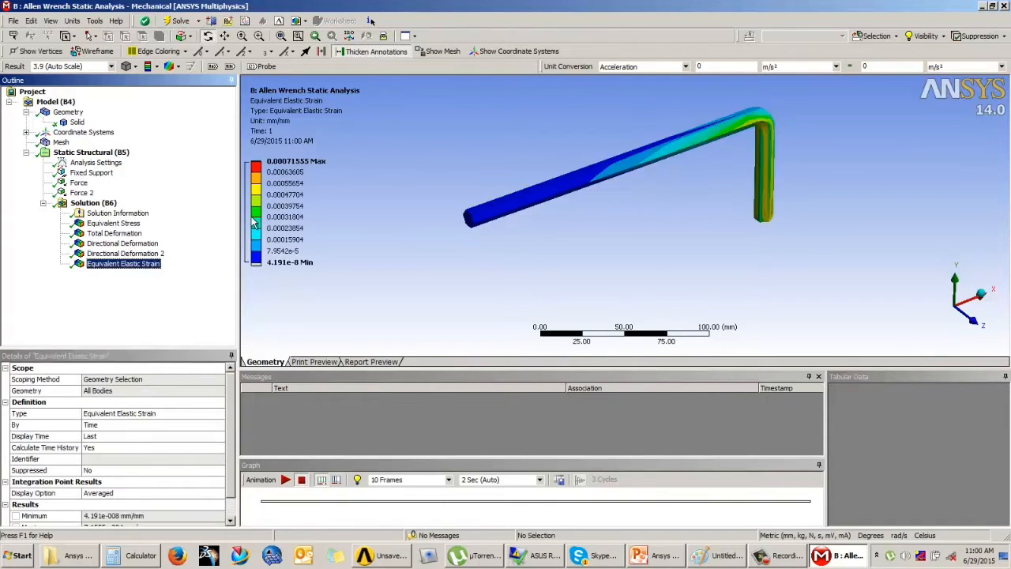
{"action": "middle_click_drag", "start_coordinate": [537, 206], "coordinate": [564, 167]}
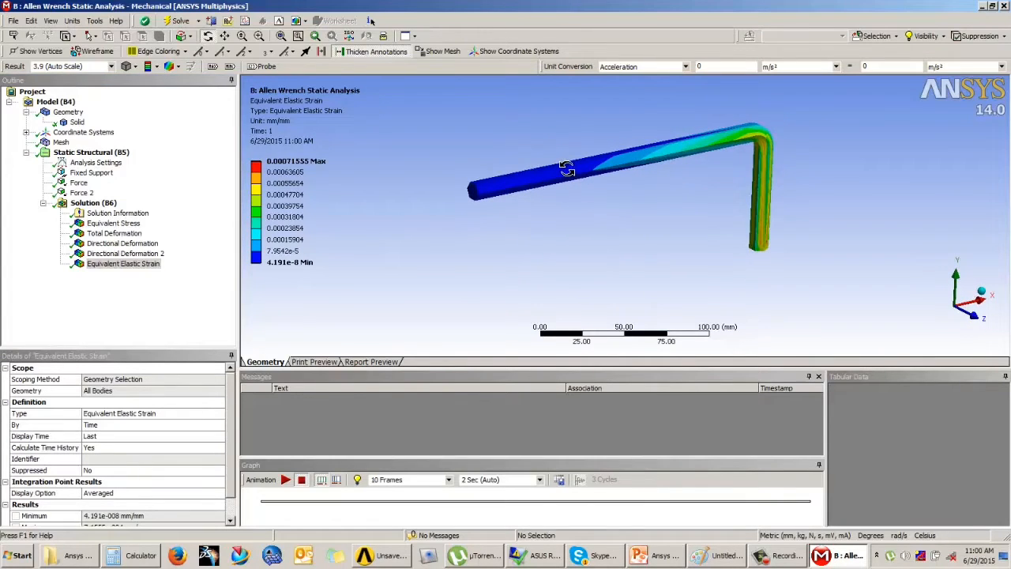
Play and stop the result animations for Equivalent Stress, Total Deformation and Equivalent Elastic Strain in turn.
{"action": "left_click", "coordinate": [113, 224]}
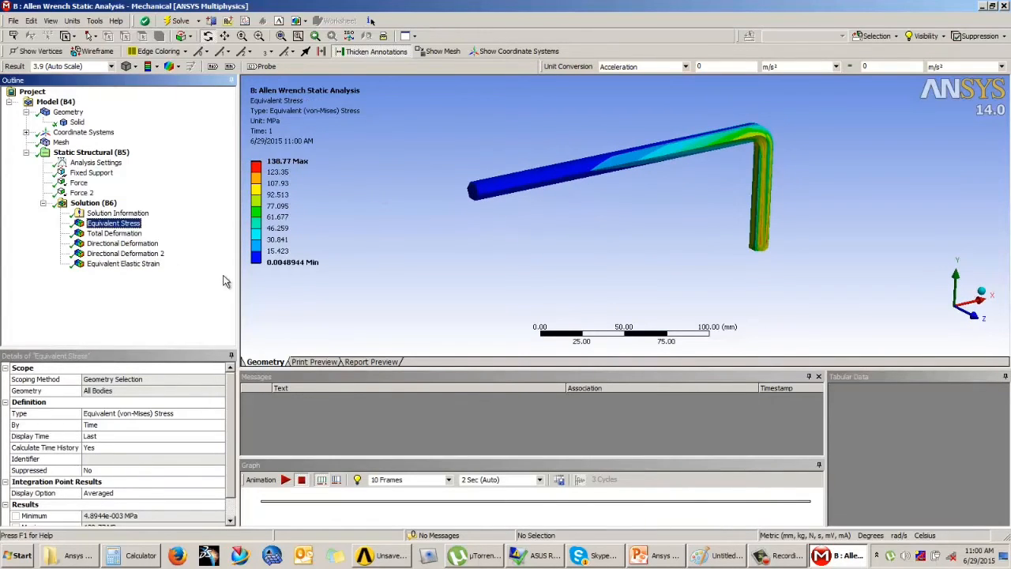
{"action": "left_click", "coordinate": [285, 480]}
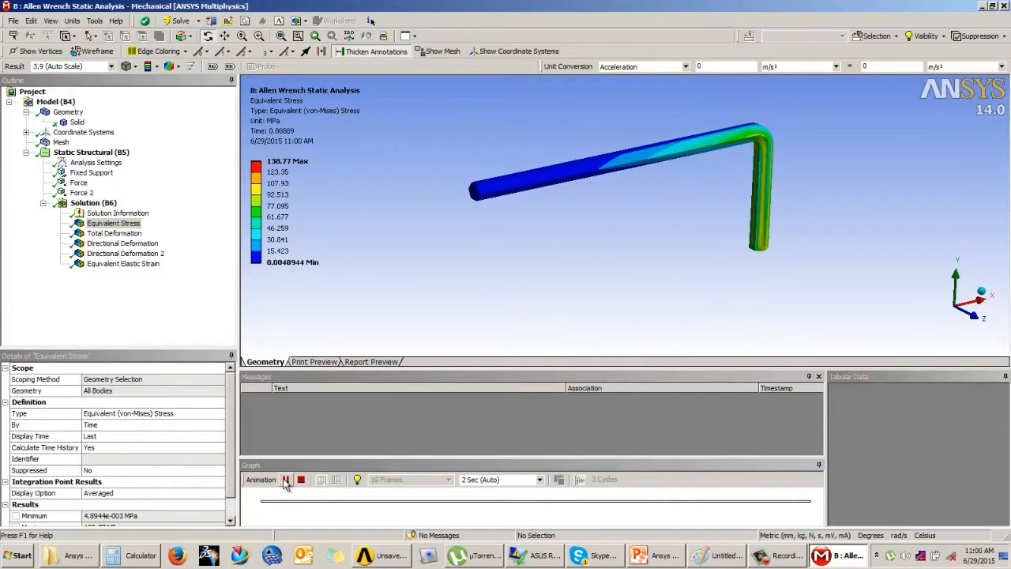
{"action": "left_click", "coordinate": [301, 479]}
{"action": "left_click", "coordinate": [114, 233]}
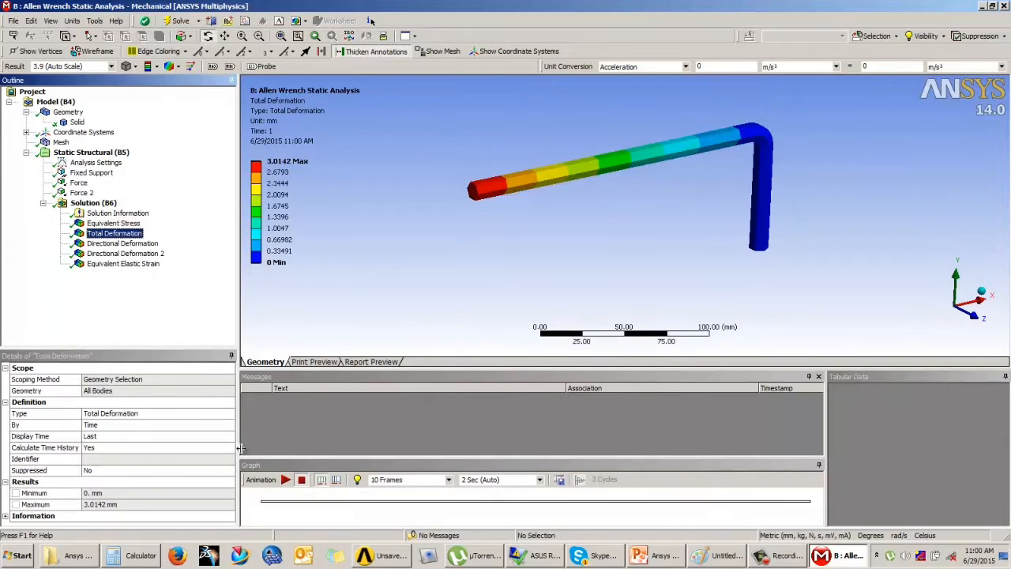
{"action": "left_click", "coordinate": [285, 480]}
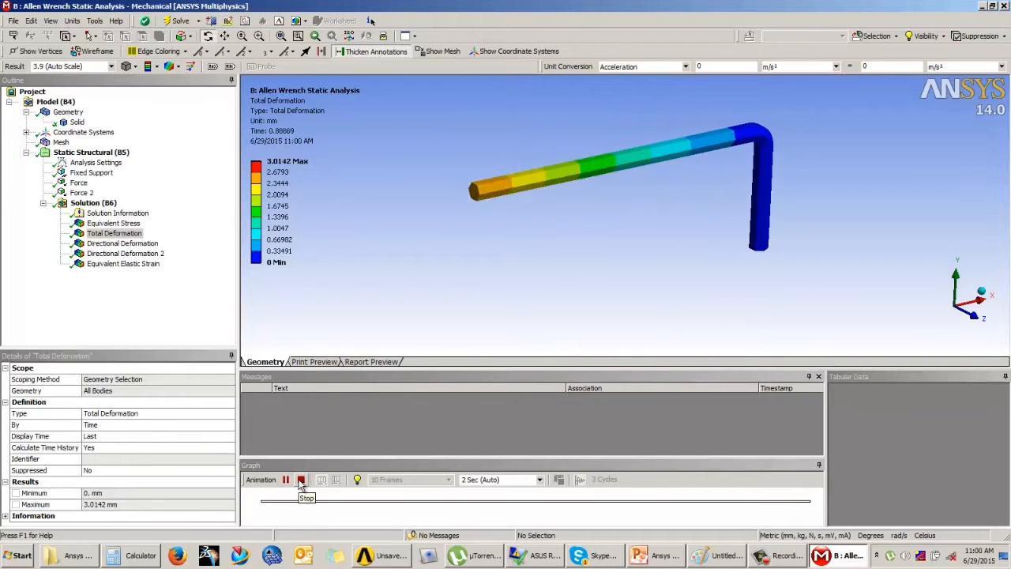
{"action": "left_click", "coordinate": [301, 481]}
{"action": "left_click", "coordinate": [123, 263]}
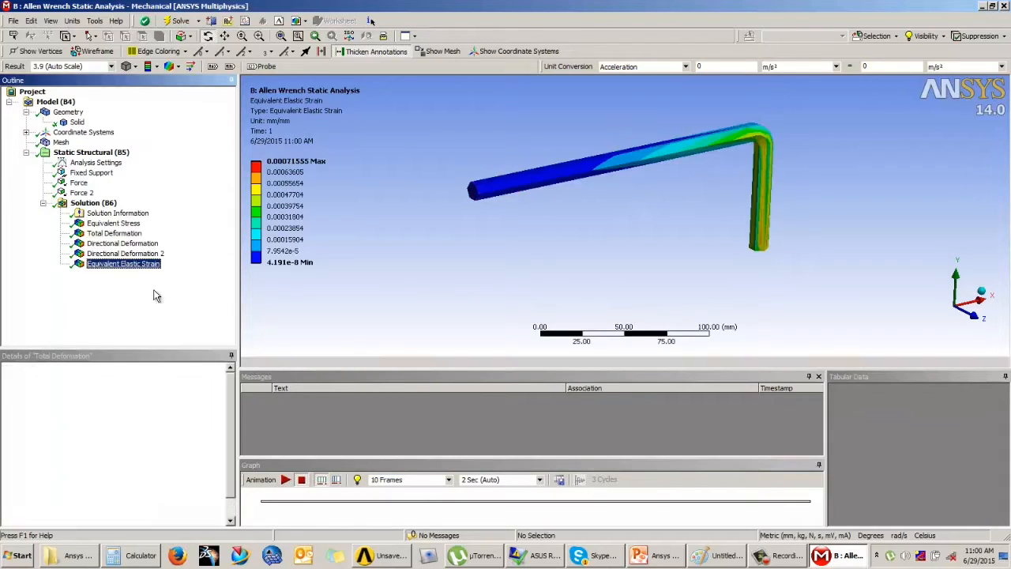
{"action": "left_click", "coordinate": [285, 480]}
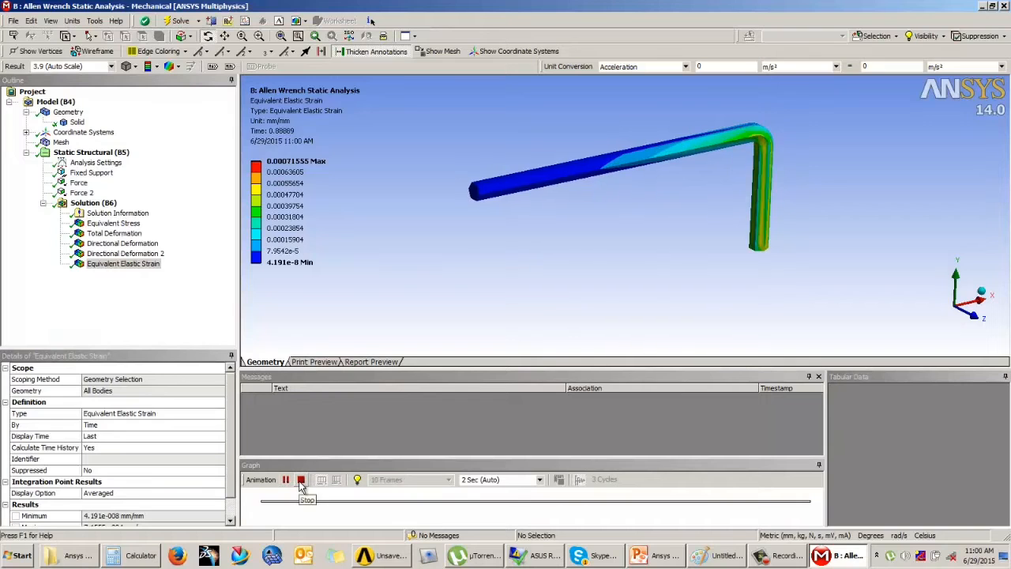
{"action": "left_click", "coordinate": [301, 482]}
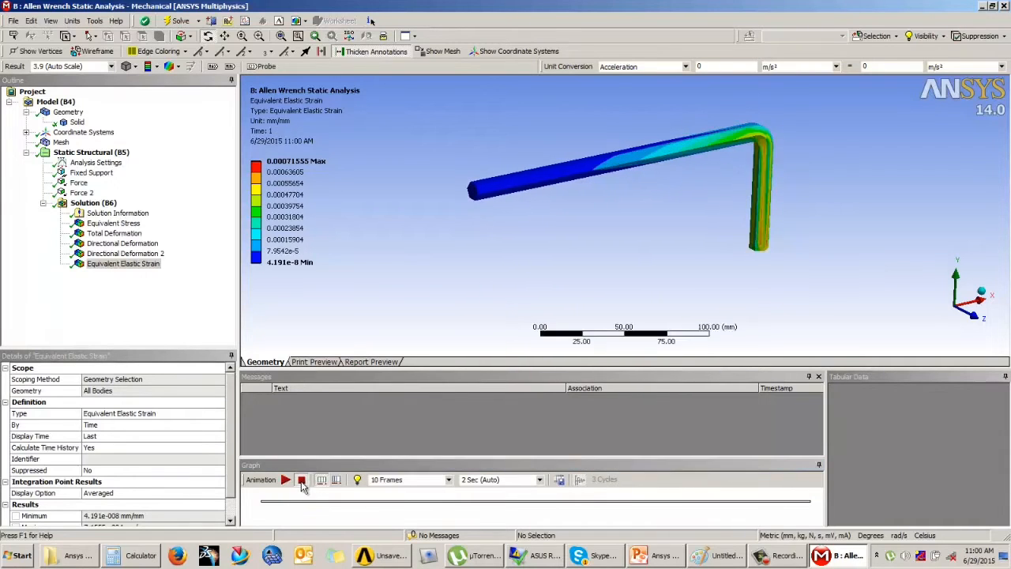
Adjust the number of colour bands in the Equivalent Elastic Strain legend, ending with ten bands.
{"action": "left_click_drag", "start_coordinate": [426, 270], "coordinate": [665, 158]}
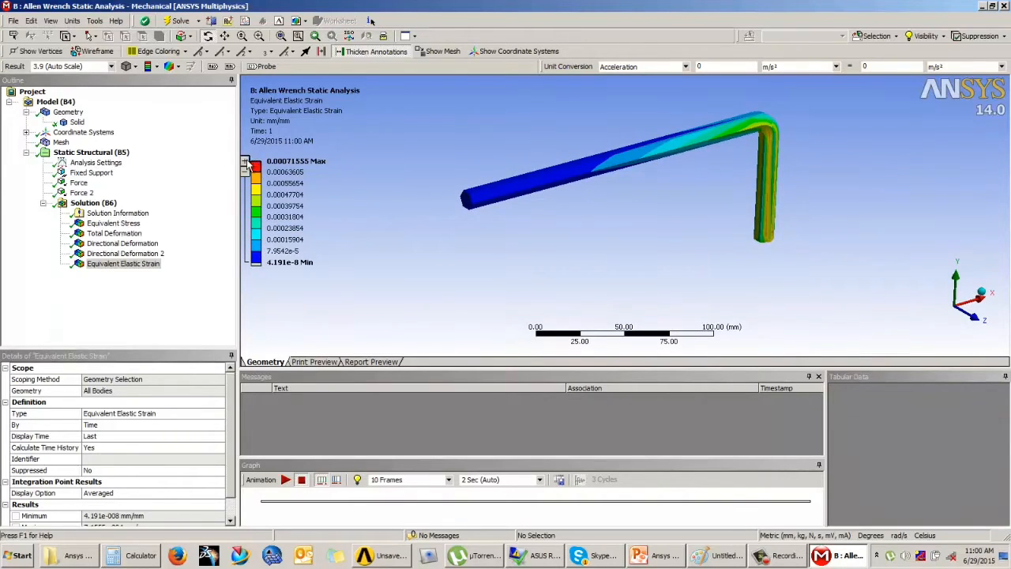
{"action": "left_click", "coordinate": [246, 161]}
{"action": "left_click", "coordinate": [246, 161]}
{"action": "left_click", "coordinate": [246, 161]}
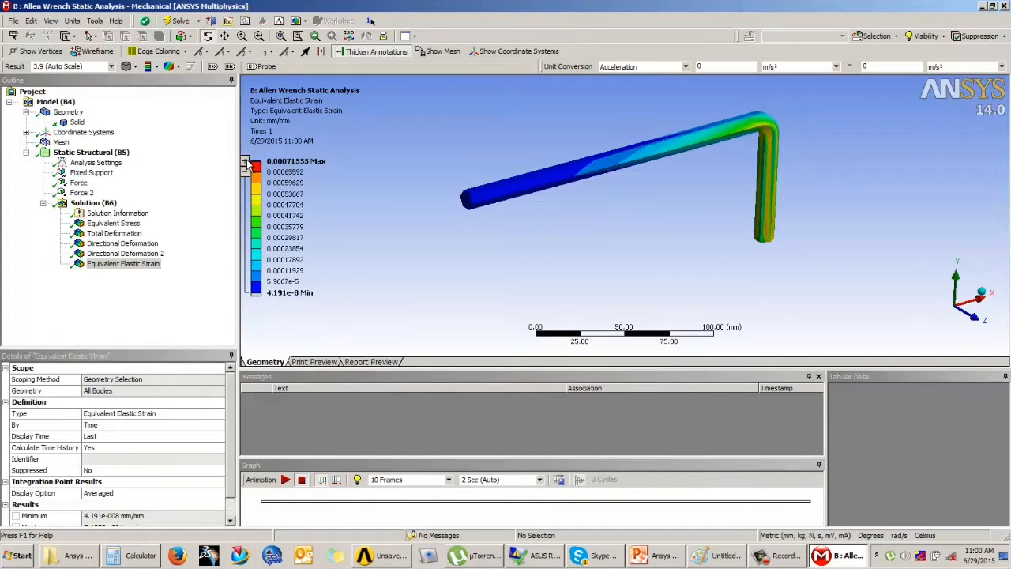
{"action": "left_click", "coordinate": [244, 170]}
{"action": "left_click", "coordinate": [244, 171]}
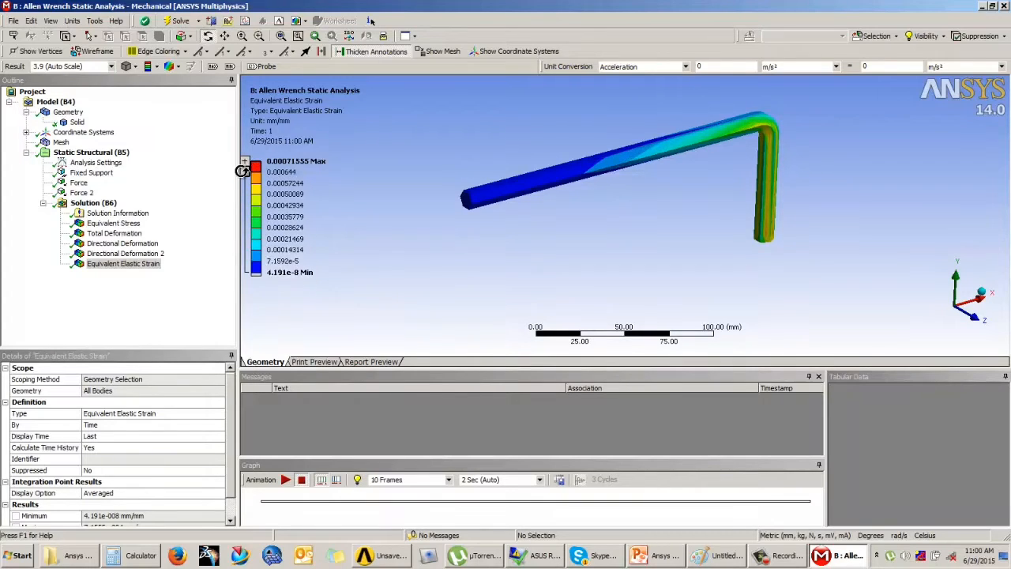
{"action": "left_click", "coordinate": [244, 171]}
{"action": "left_click", "coordinate": [245, 162]}
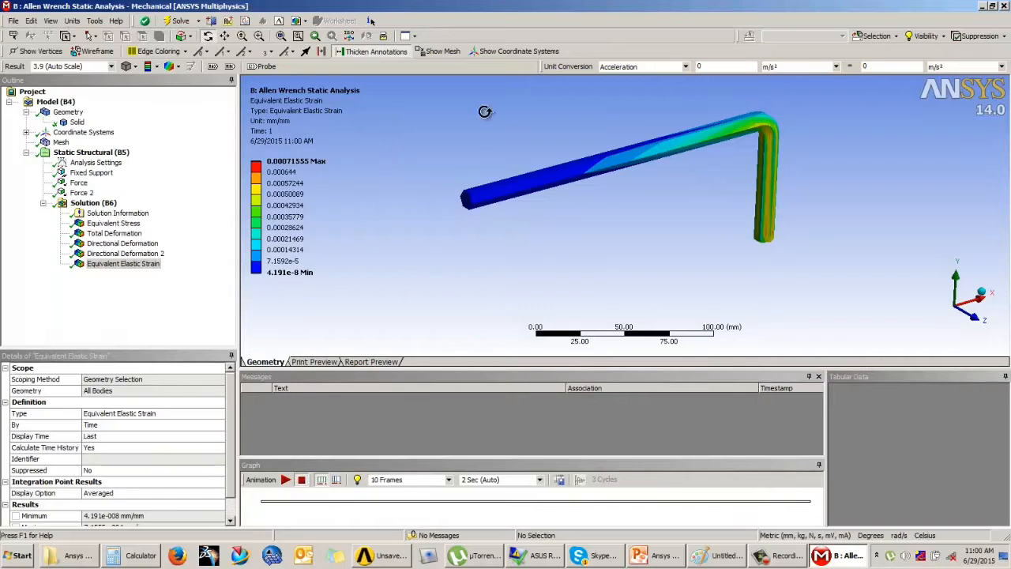
Split the graphics area into four viewports and show the Geometry in one and the Mesh in another.
{"action": "left_click", "coordinate": [408, 35]}
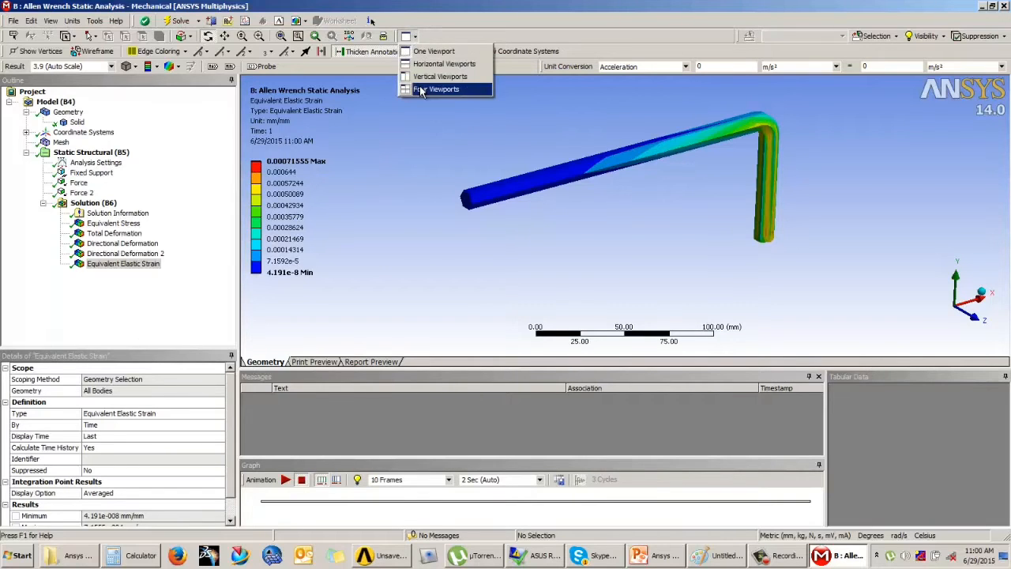
{"action": "left_click", "coordinate": [421, 90]}
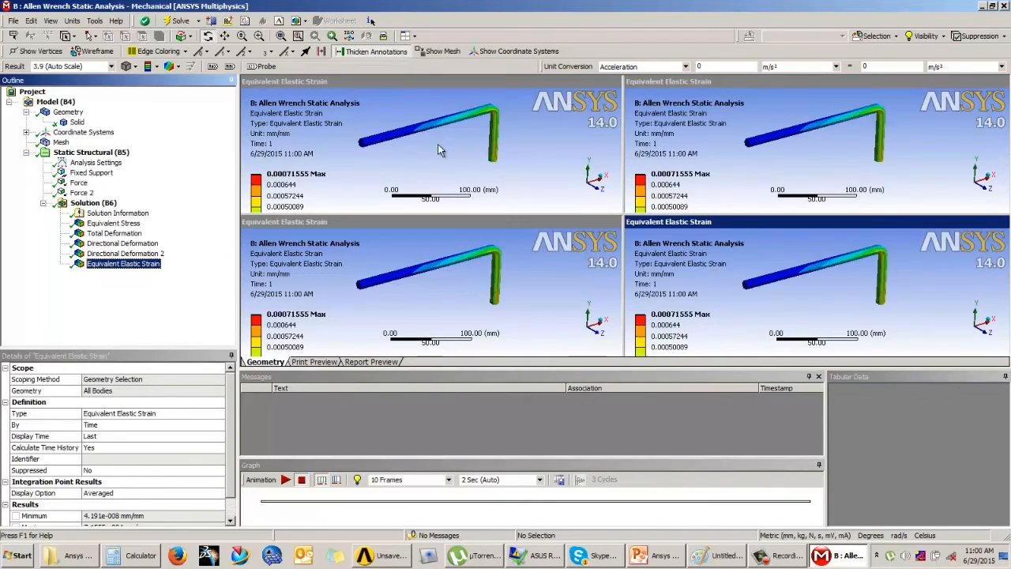
{"action": "left_click", "coordinate": [439, 149]}
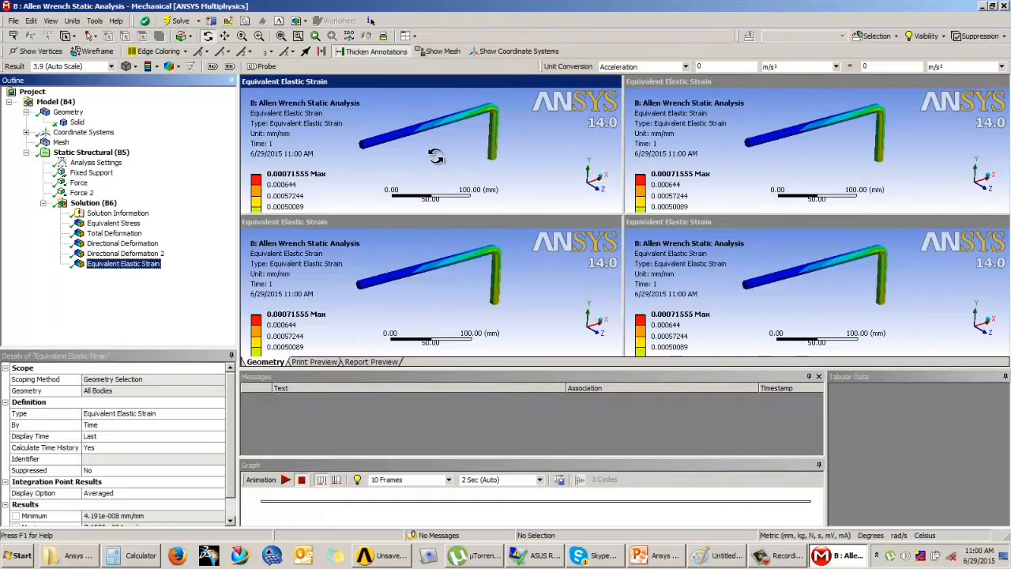
{"action": "left_click", "coordinate": [432, 154]}
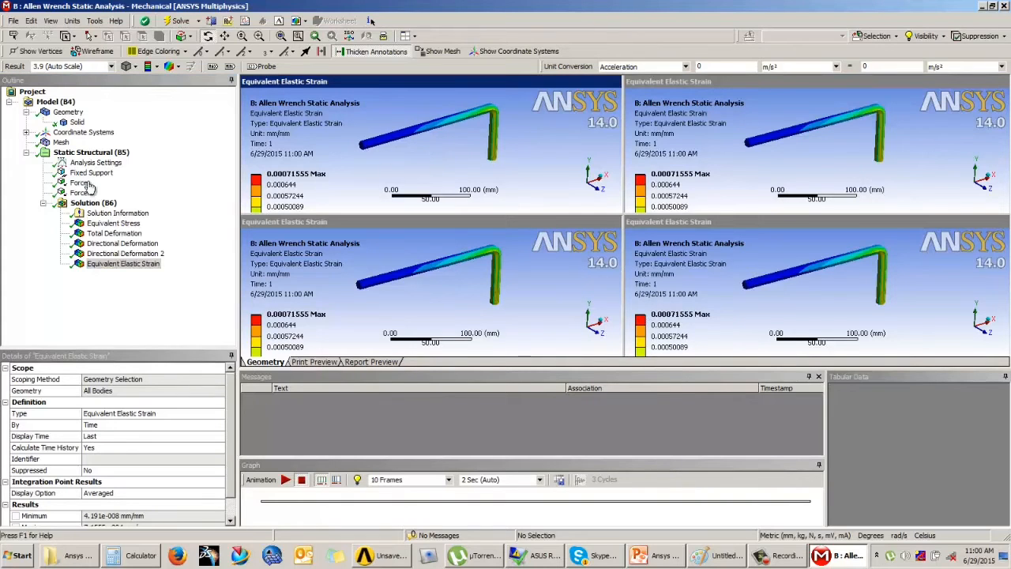
{"action": "left_click", "coordinate": [68, 113]}
{"action": "left_click", "coordinate": [448, 297]}
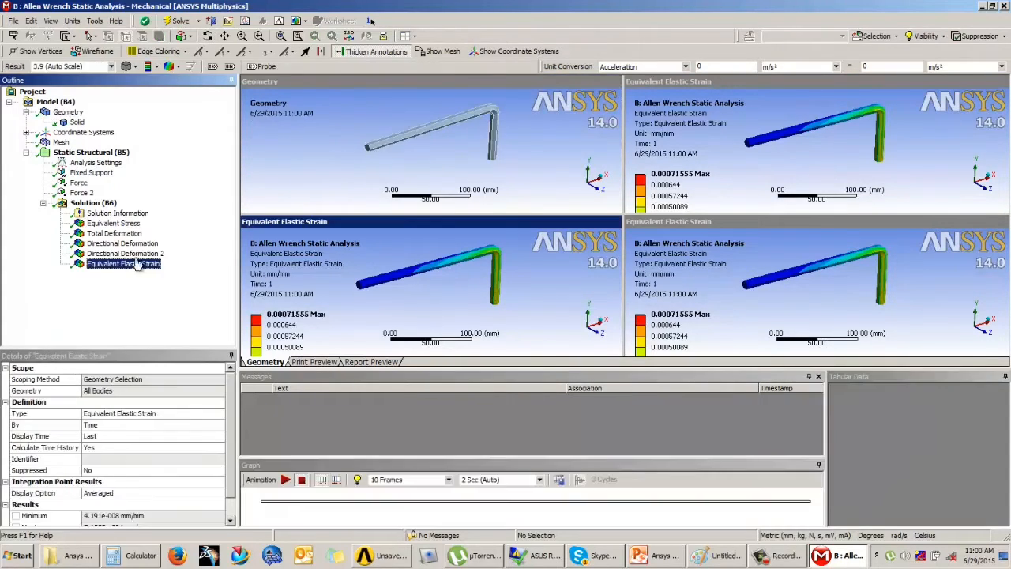
{"action": "left_click", "coordinate": [61, 142]}
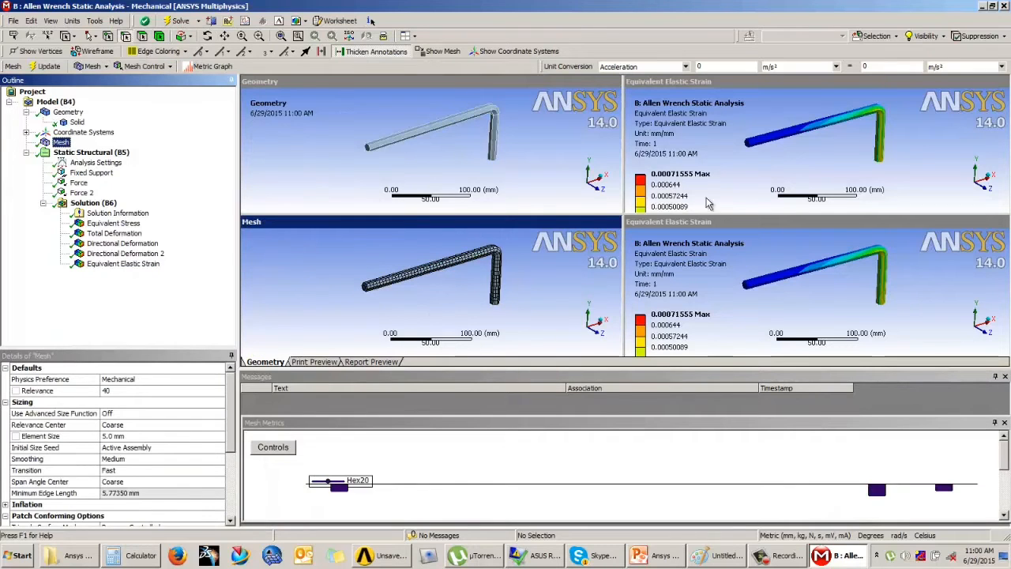
Show the Equivalent Stress and Total Deformation results in the remaining two viewports.
{"action": "left_click", "coordinate": [138, 263]}
{"action": "left_click", "coordinate": [112, 224]}
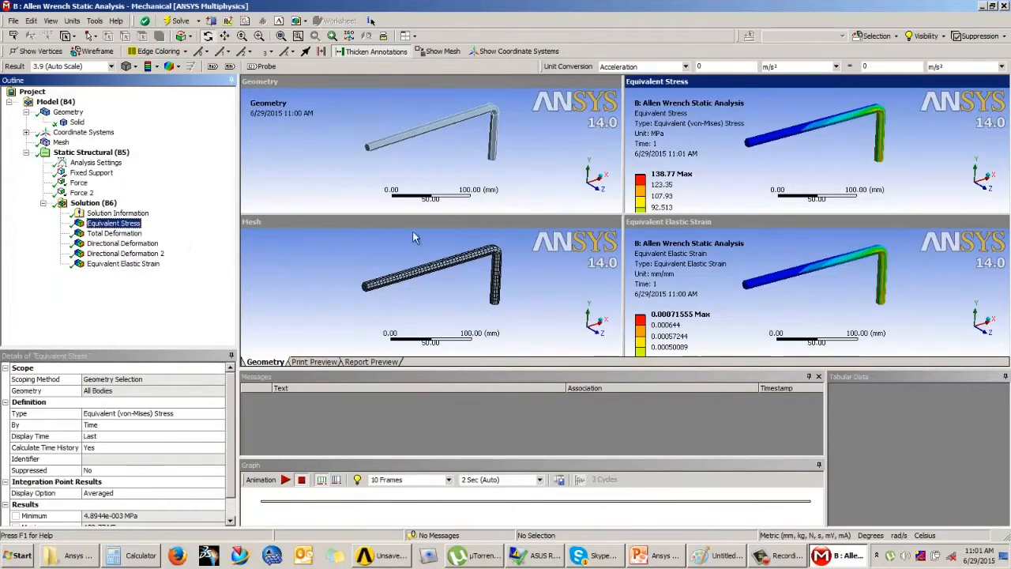
{"action": "left_click", "coordinate": [799, 304]}
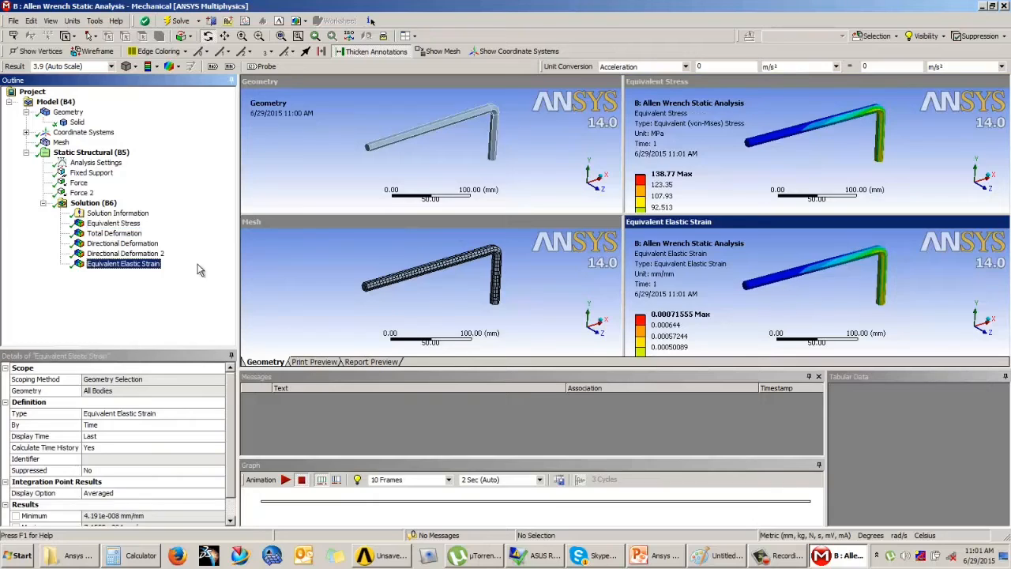
{"action": "left_click", "coordinate": [114, 233]}
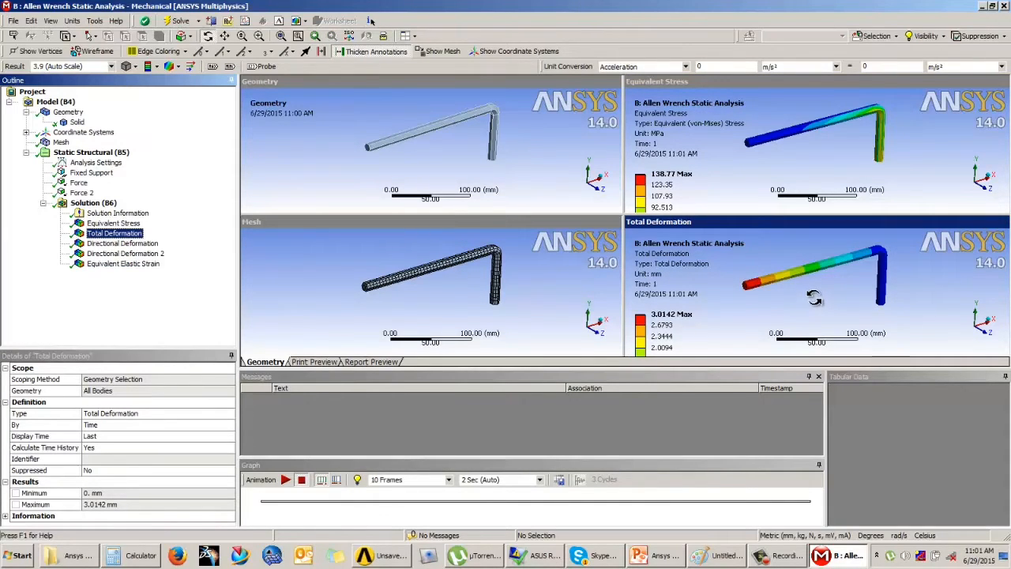
Return to a single viewport of the Total Deformation result and switch to the Example 1 slide in PowerPoint.
{"action": "left_click", "coordinate": [409, 35]}
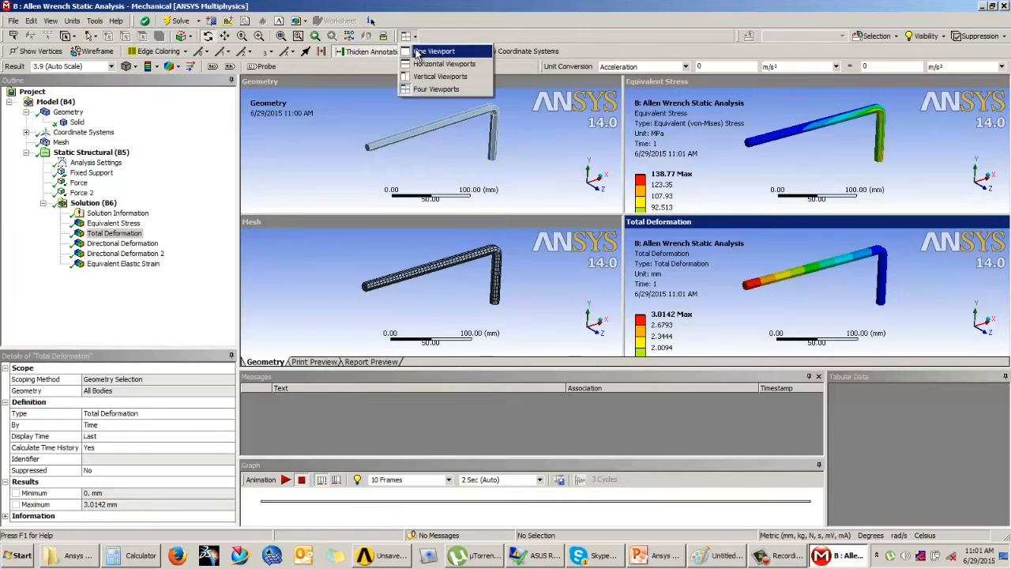
{"action": "left_click", "coordinate": [417, 52]}
{"action": "left_click_drag", "start_coordinate": [476, 266], "coordinate": [616, 198]}
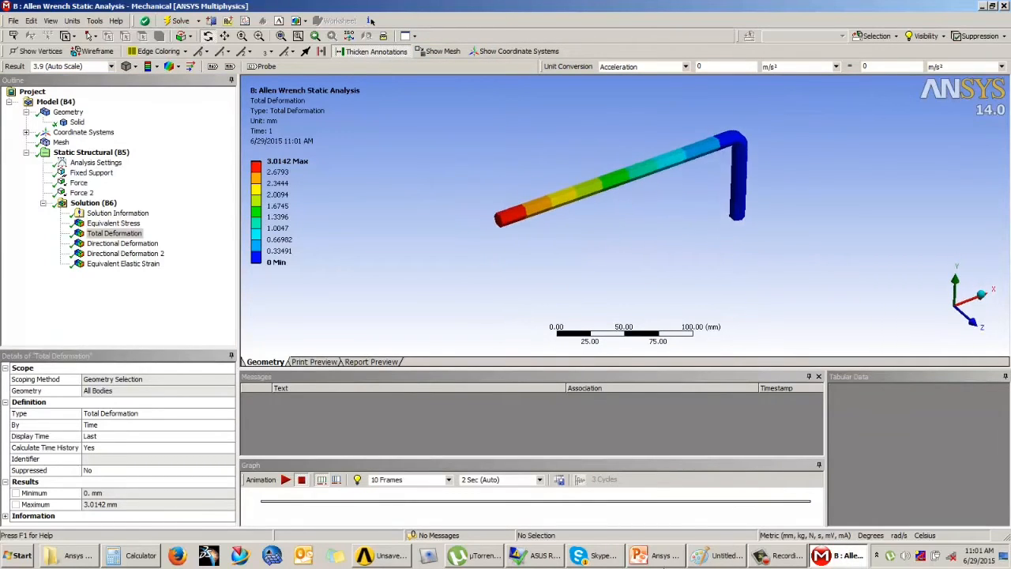
{"action": "left_click", "coordinate": [666, 557]}
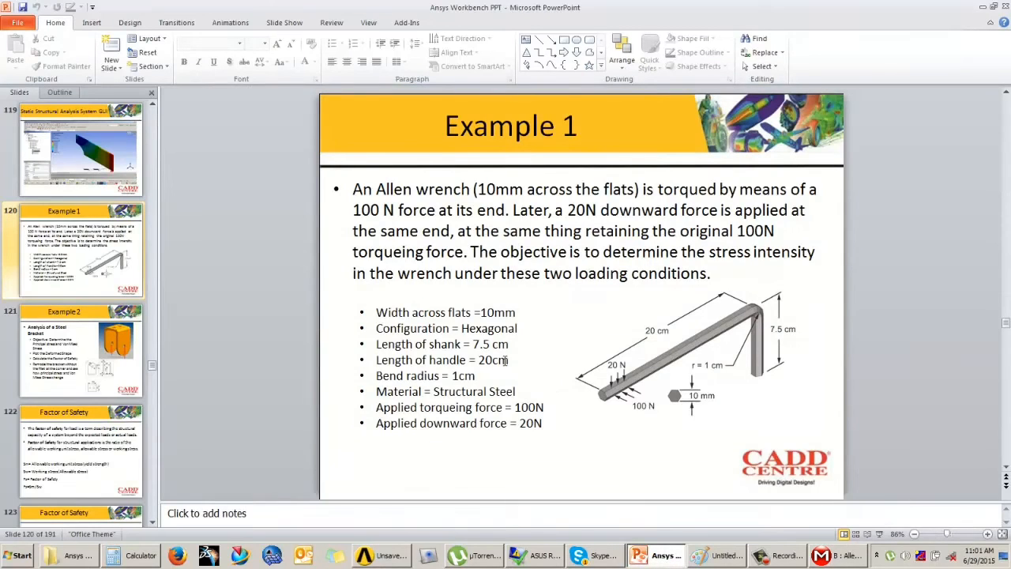
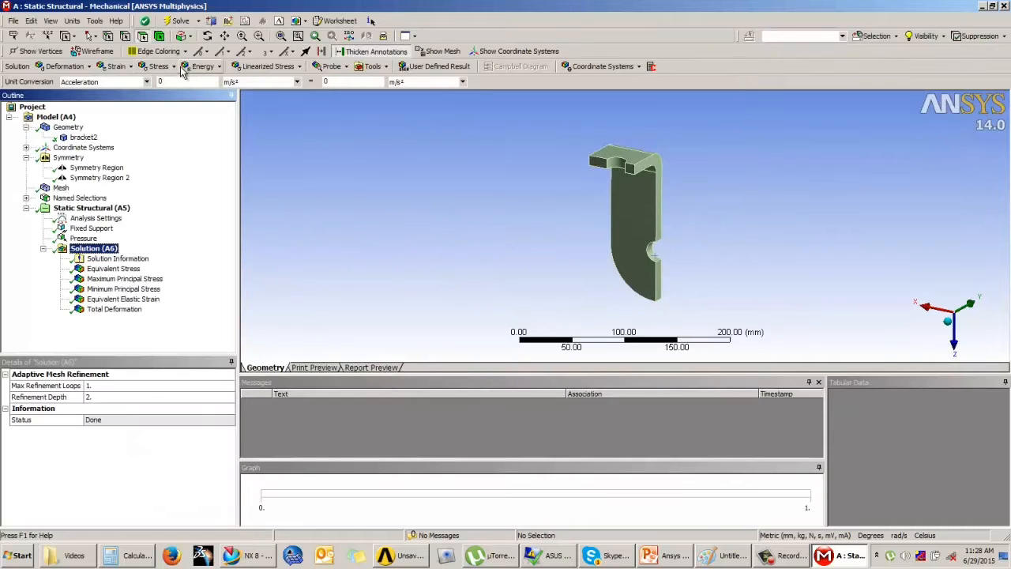
Add a Stress Tool to the bracket's Solution and evaluate its Safety Factor result.
{"action": "left_click", "coordinate": [368, 66]}
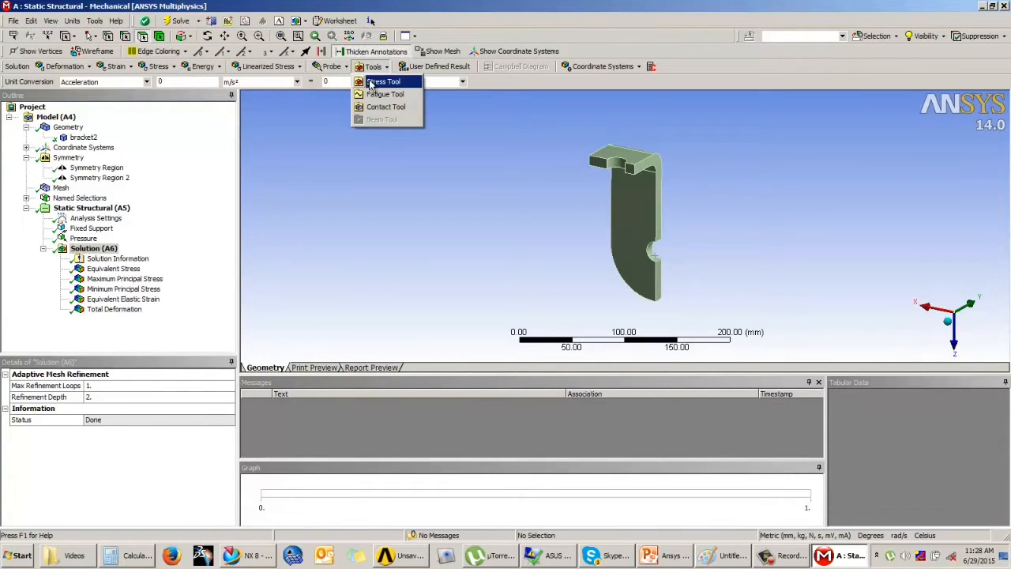
{"action": "left_click", "coordinate": [383, 83]}
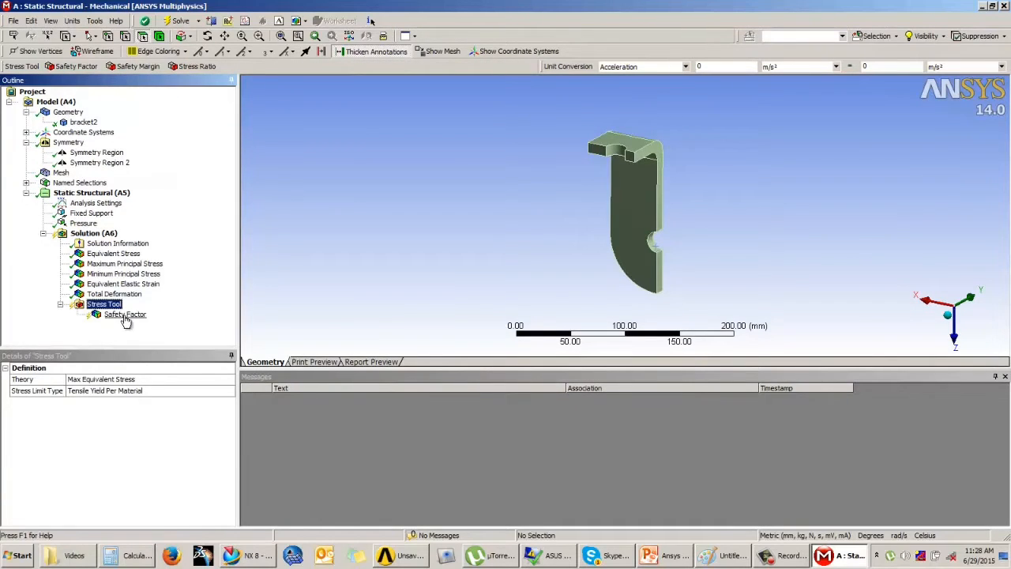
{"action": "left_click", "coordinate": [126, 315]}
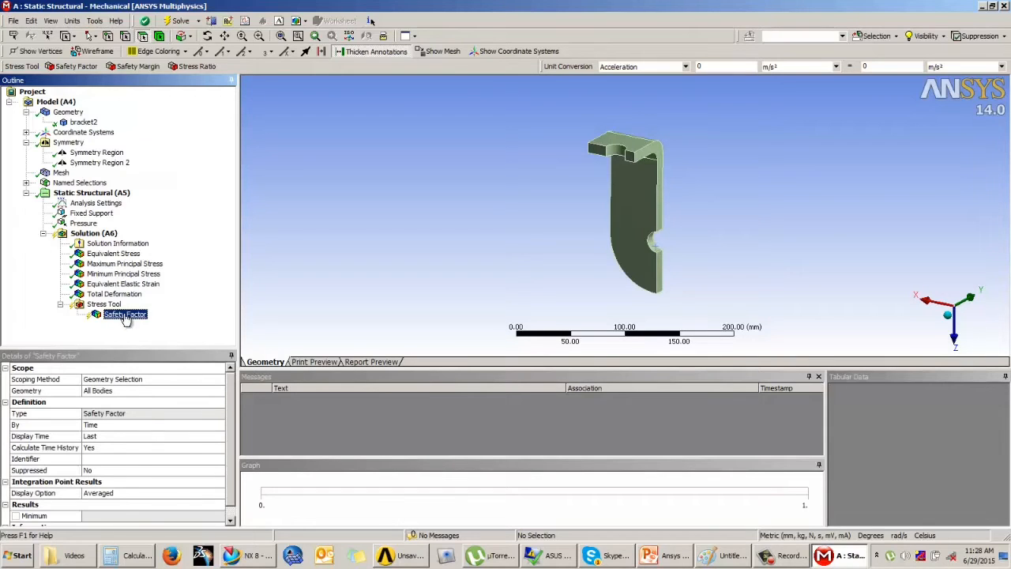
{"action": "right_click", "coordinate": [125, 316]}
{"action": "left_click", "coordinate": [135, 344]}
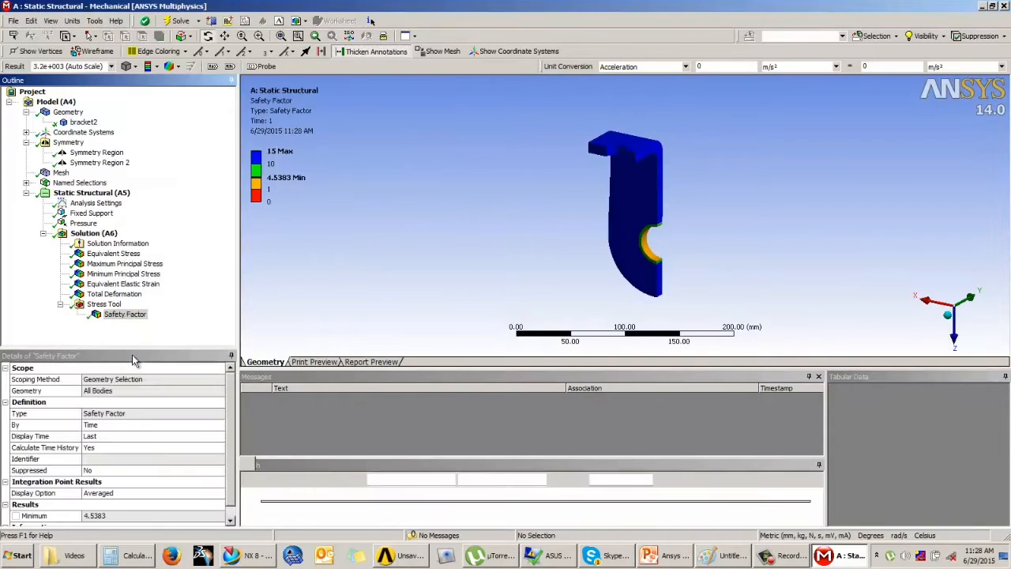
Examine the lower limits of the Safety Factor legend for the bracket.
{"action": "left_click", "coordinate": [273, 190]}
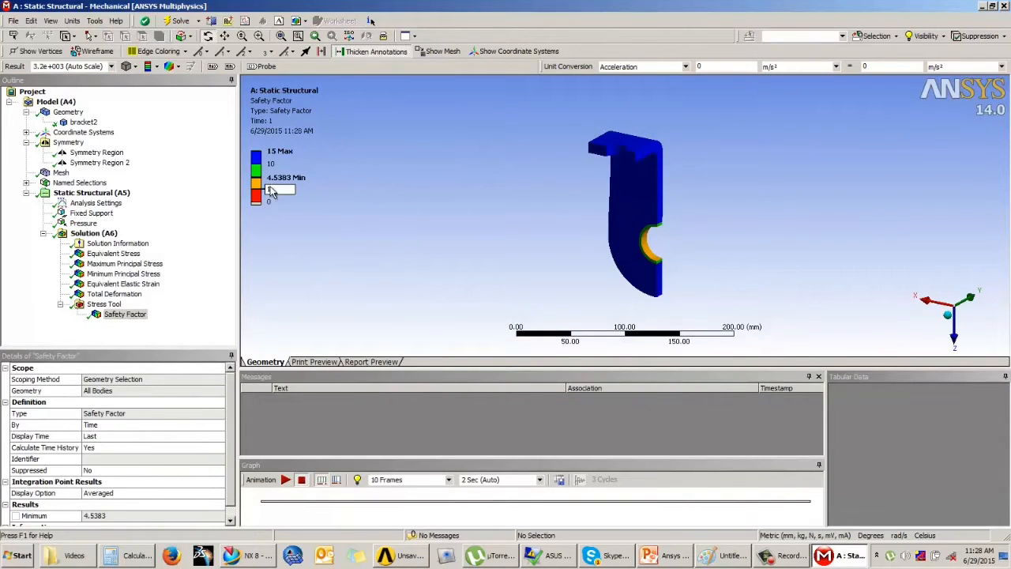
{"action": "left_click", "coordinate": [282, 202]}
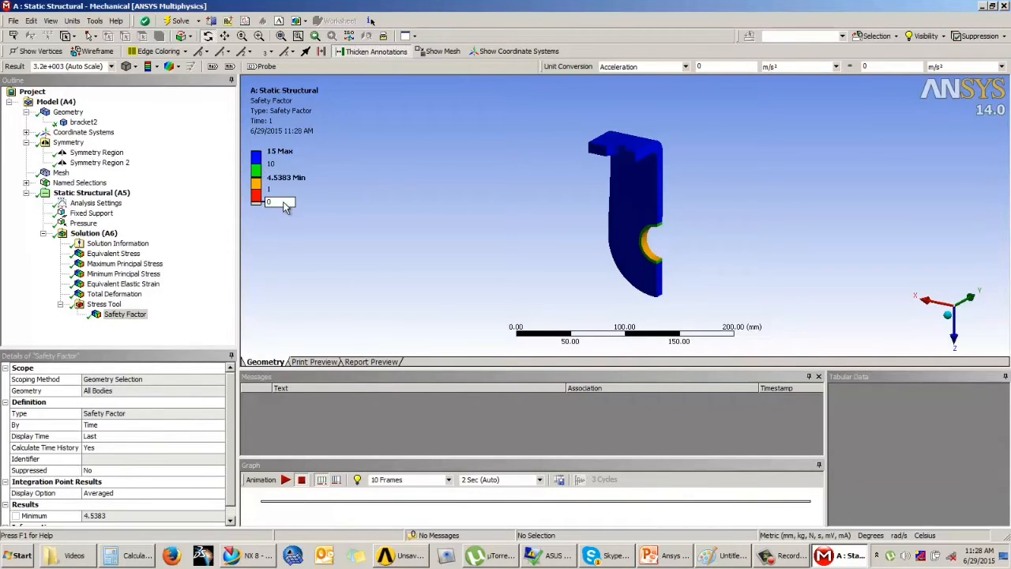
{"action": "left_click", "coordinate": [781, 555]}
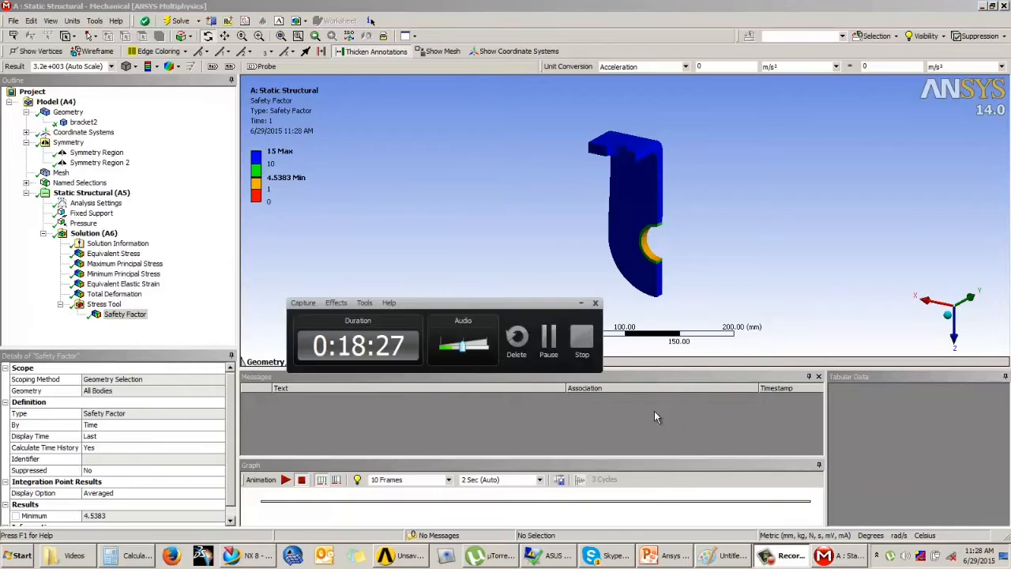
{"action": "left_click", "coordinate": [536, 352]}
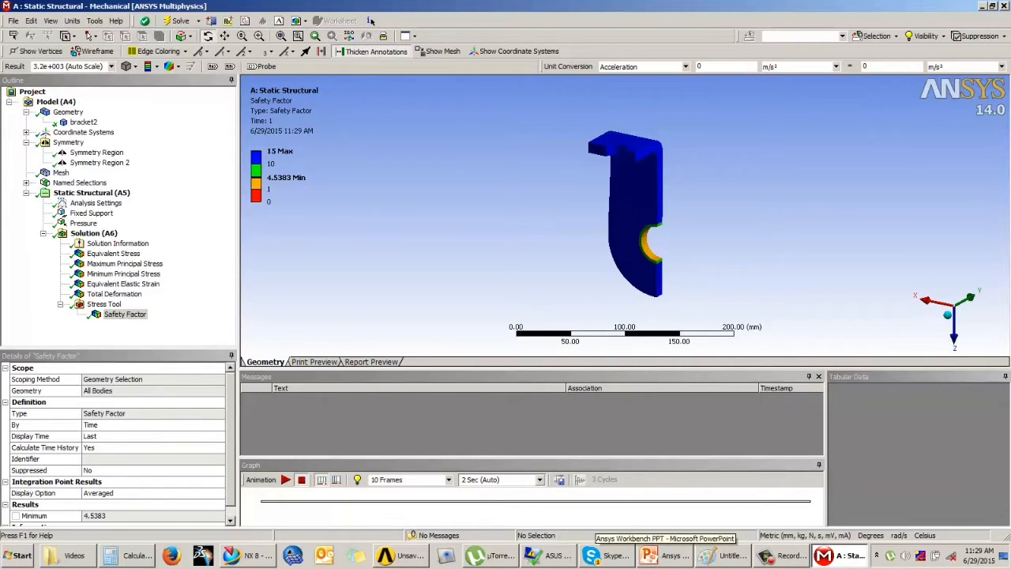
Open Engineering Data in Workbench, look up Structural Steel's tensile yield strength and return to the project.
{"action": "left_click", "coordinate": [392, 555]}
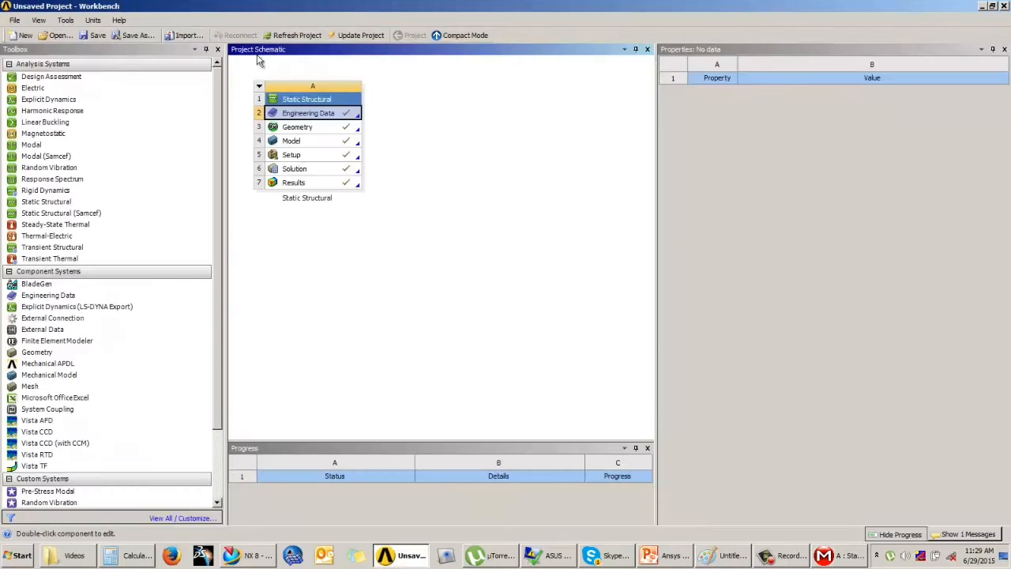
{"action": "double_click", "coordinate": [296, 113]}
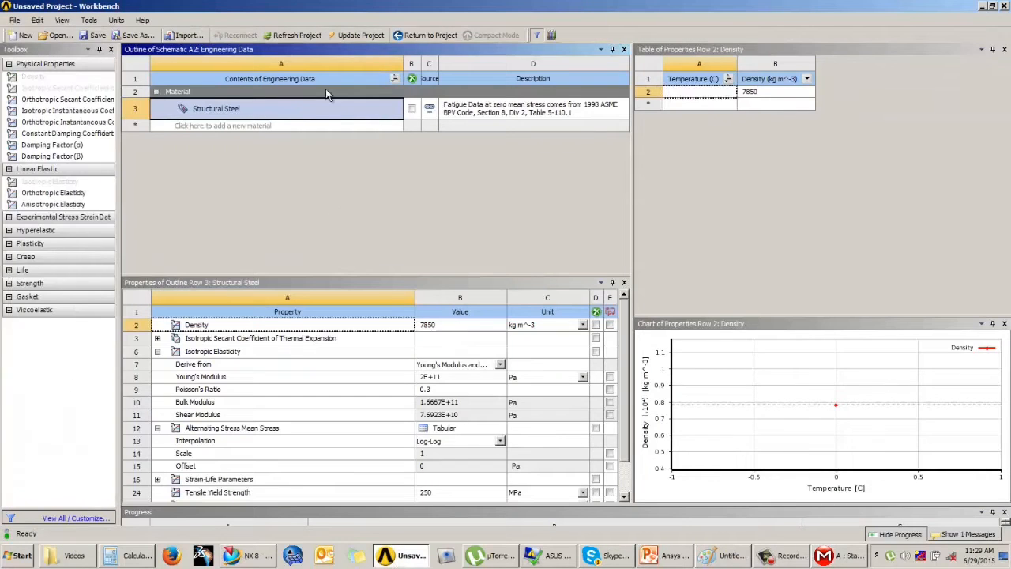
{"action": "scroll", "coordinate": [625, 456], "scroll_direction": "down", "scroll_amount": 1}
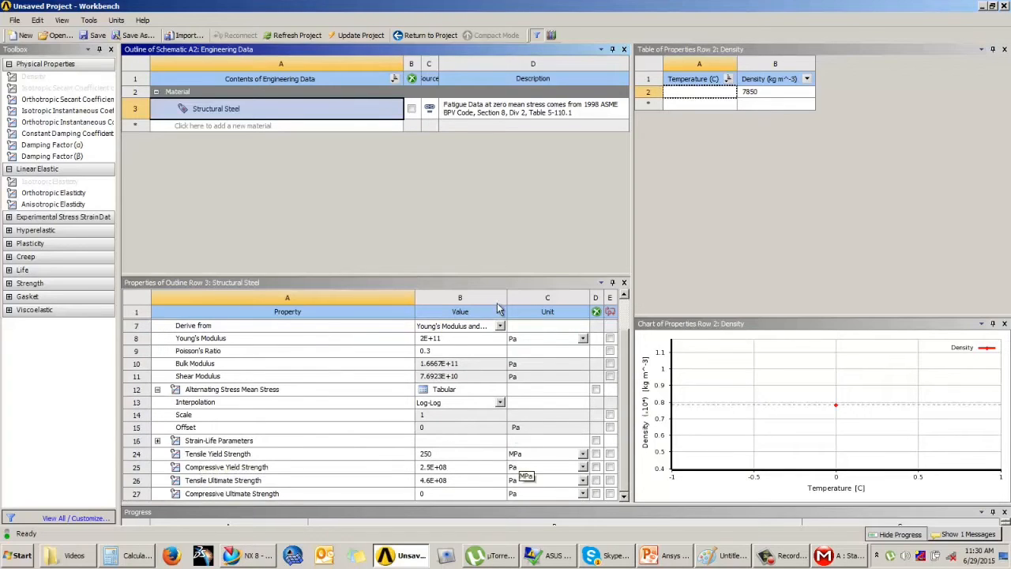
{"action": "left_click", "coordinate": [426, 34]}
Divide the yield strength 250 by the maximum equivalent stress 55.087 in Calculator and compare the quotient with the Safety Factor result.
{"action": "left_click", "coordinate": [835, 557]}
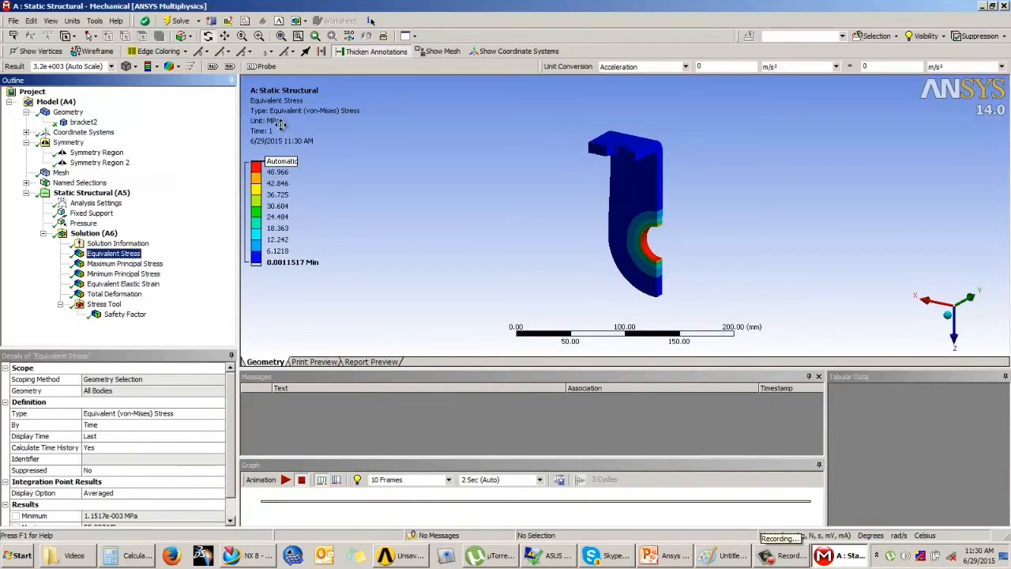
{"action": "left_click", "coordinate": [145, 559]}
{"action": "type", "text": "25"}
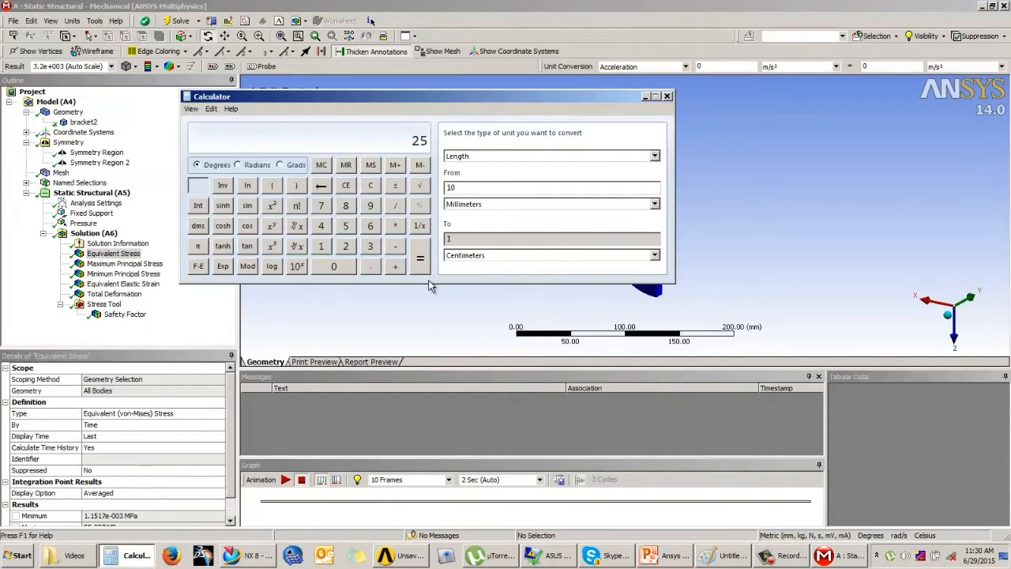
{"action": "type", "text": "0 / 55.087"}
{"action": "key", "text": "Return"}
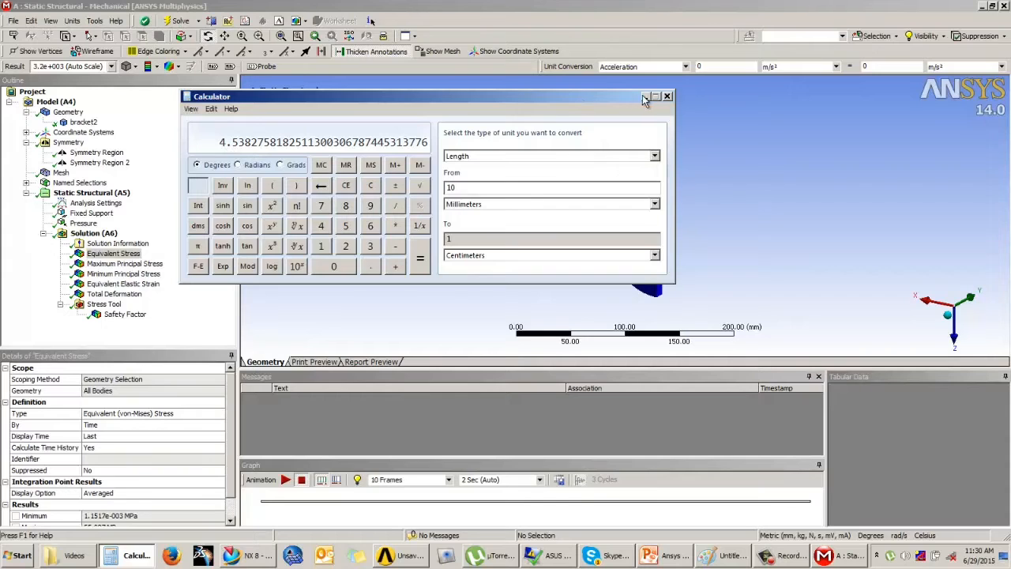
{"action": "left_click", "coordinate": [119, 314]}
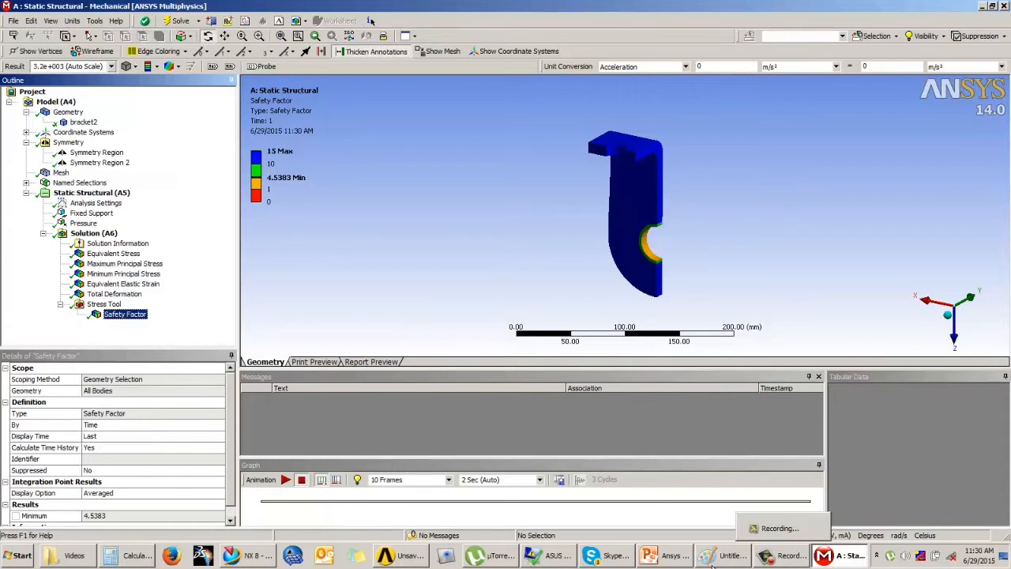
{"action": "left_click", "coordinate": [782, 556]}
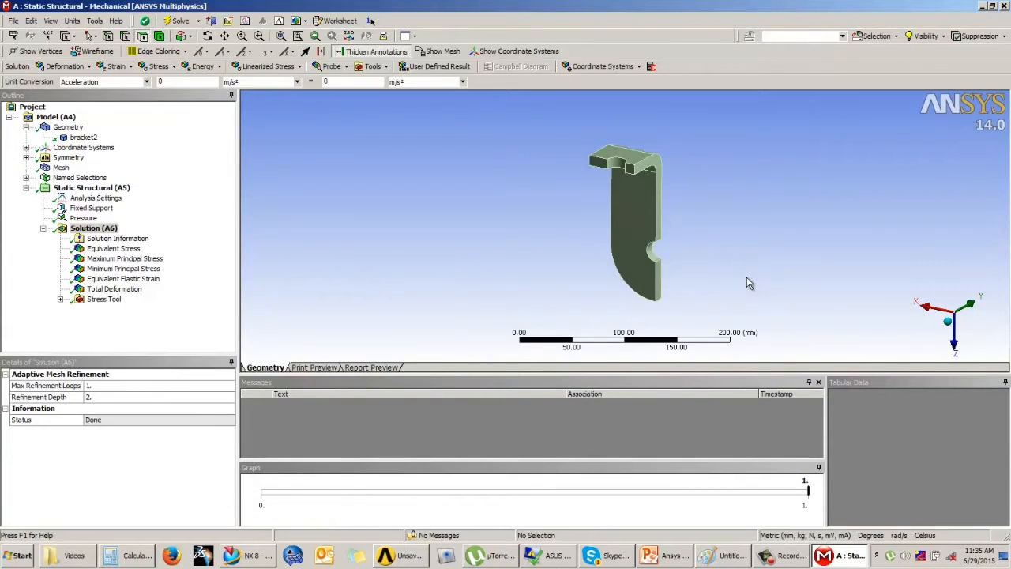
Add Aluminum Alloy from the General Materials library to the Engineering Data in Workbench and display its properties.
{"action": "key", "text": "ctrl+s"}
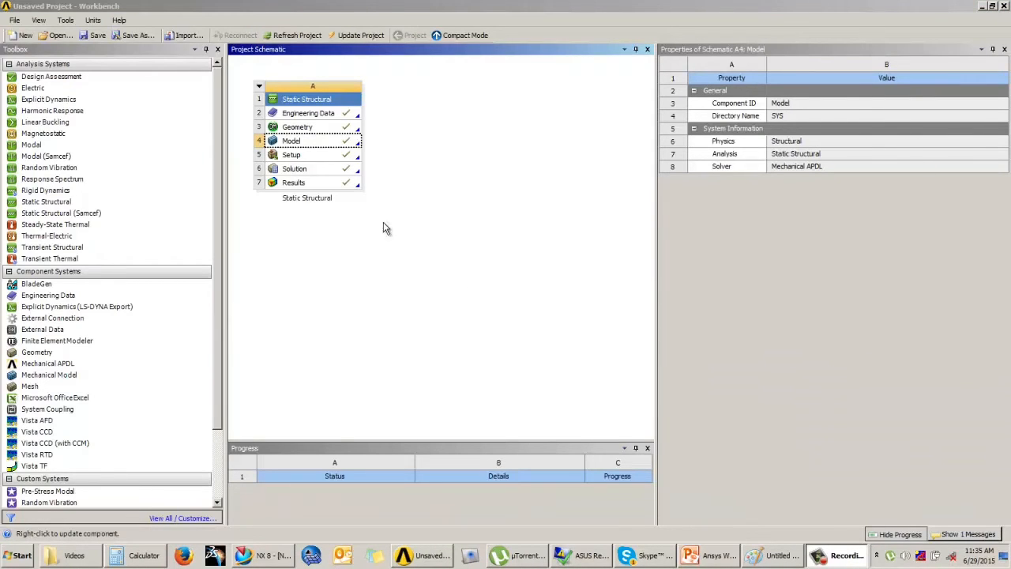
{"action": "double_click", "coordinate": [324, 115]}
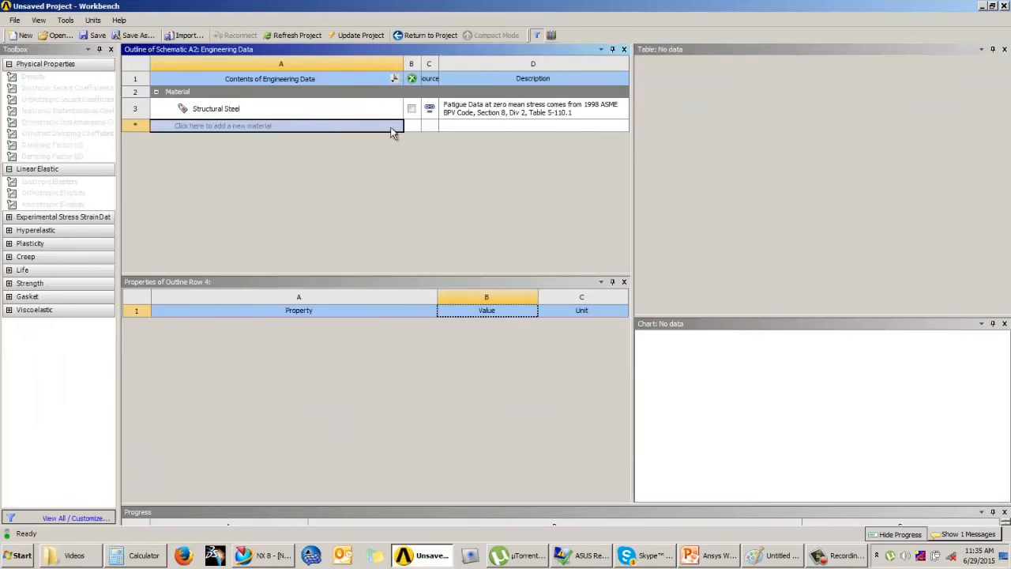
{"action": "left_click", "coordinate": [537, 35]}
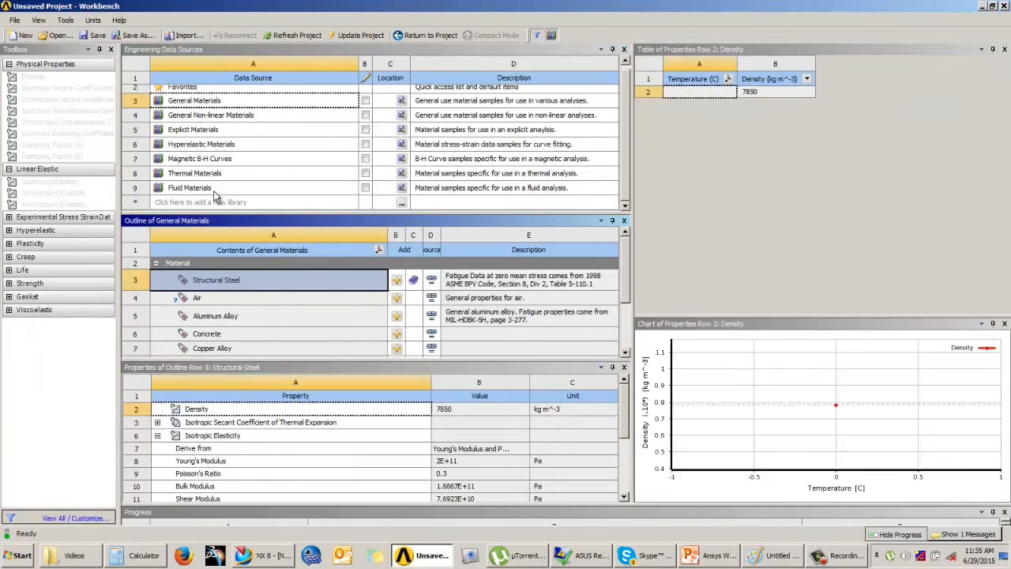
{"action": "left_click", "coordinate": [239, 318]}
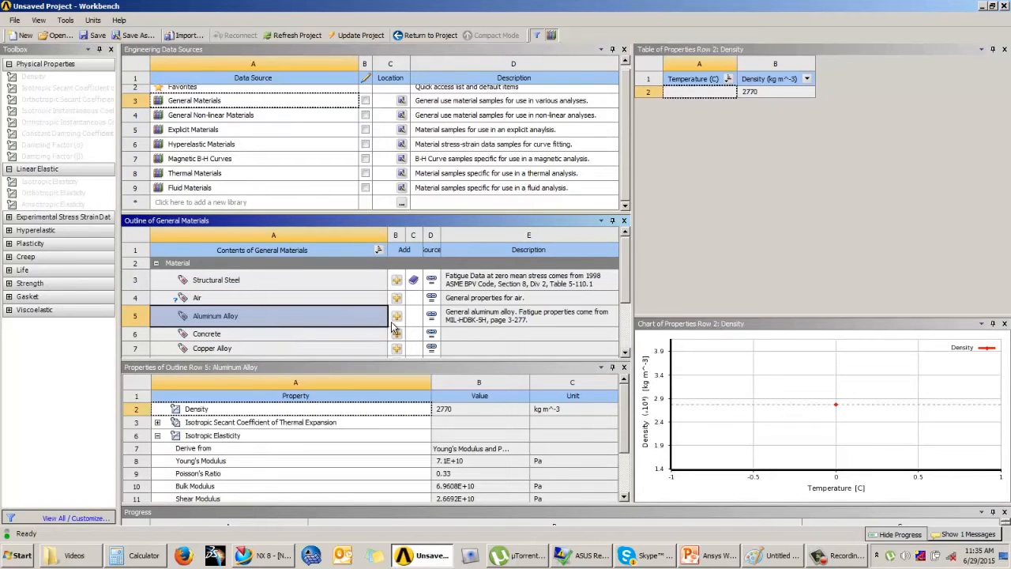
{"action": "left_click", "coordinate": [399, 317]}
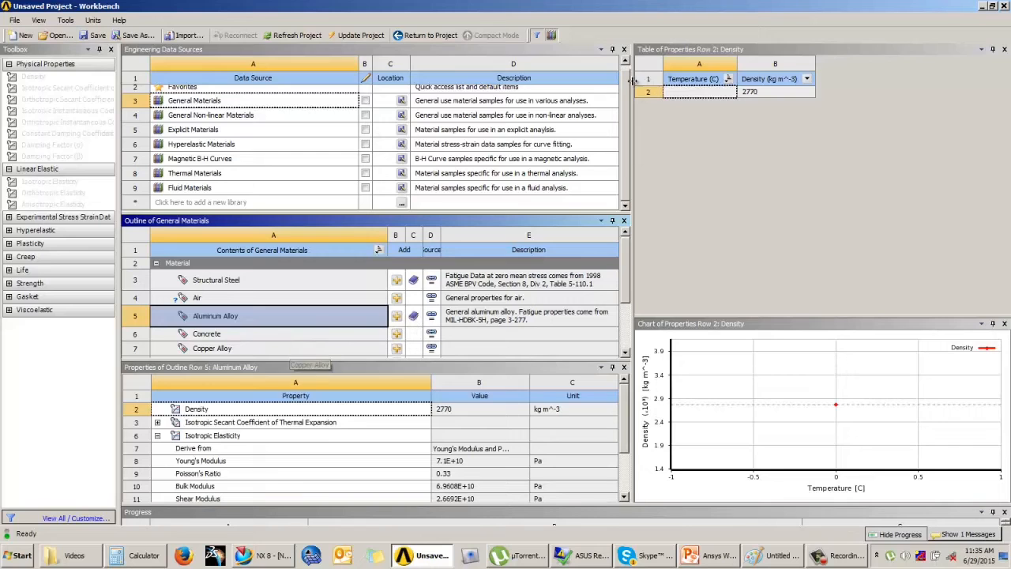
{"action": "left_click", "coordinate": [551, 36]}
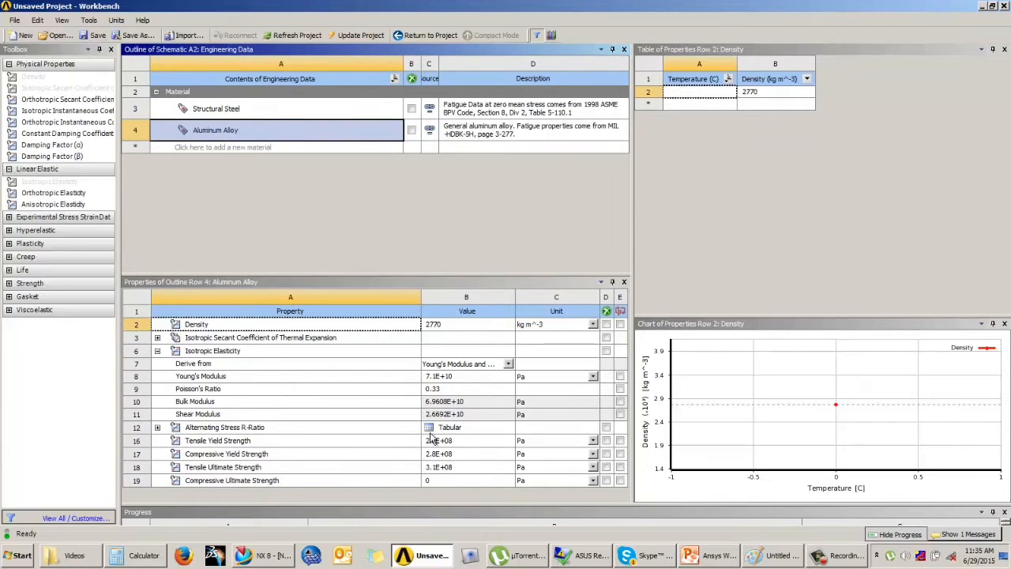
Switch Aluminum Alloy's Tensile Ultimate Strength unit to MPa and set its Compressive Ultimate Strength to 310.
{"action": "left_click", "coordinate": [234, 481]}
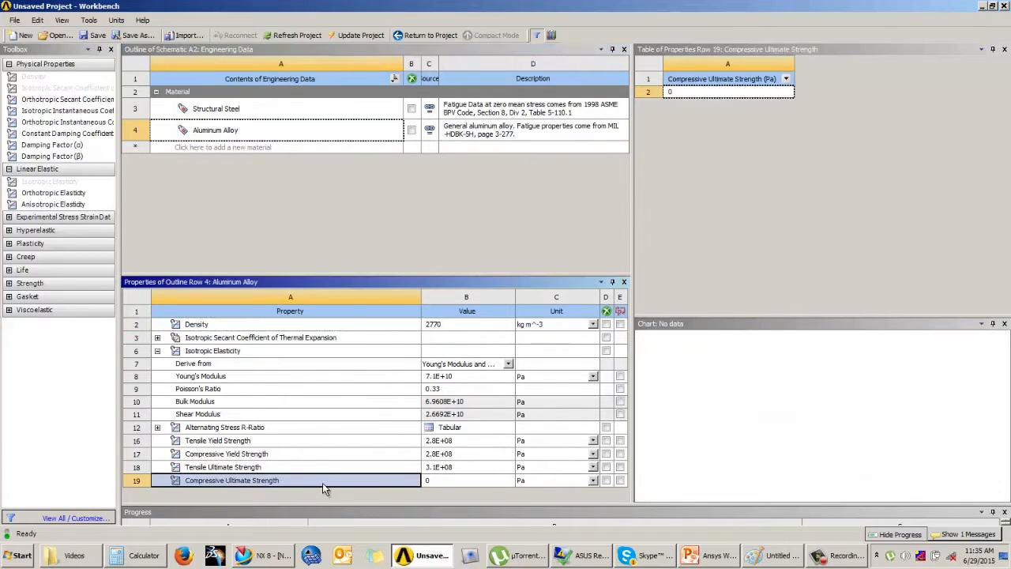
{"action": "left_click", "coordinate": [435, 479]}
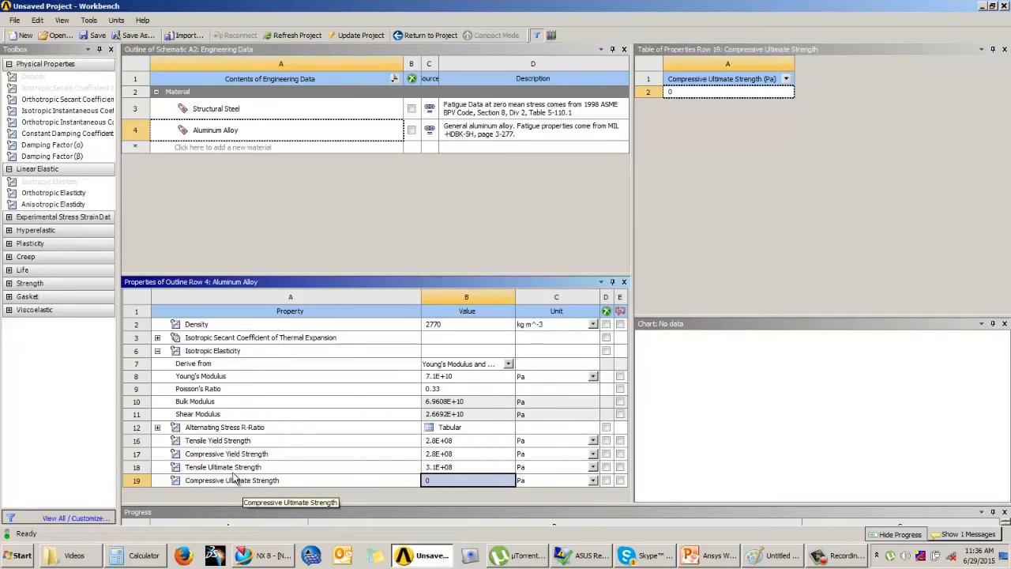
{"action": "left_click", "coordinate": [592, 468]}
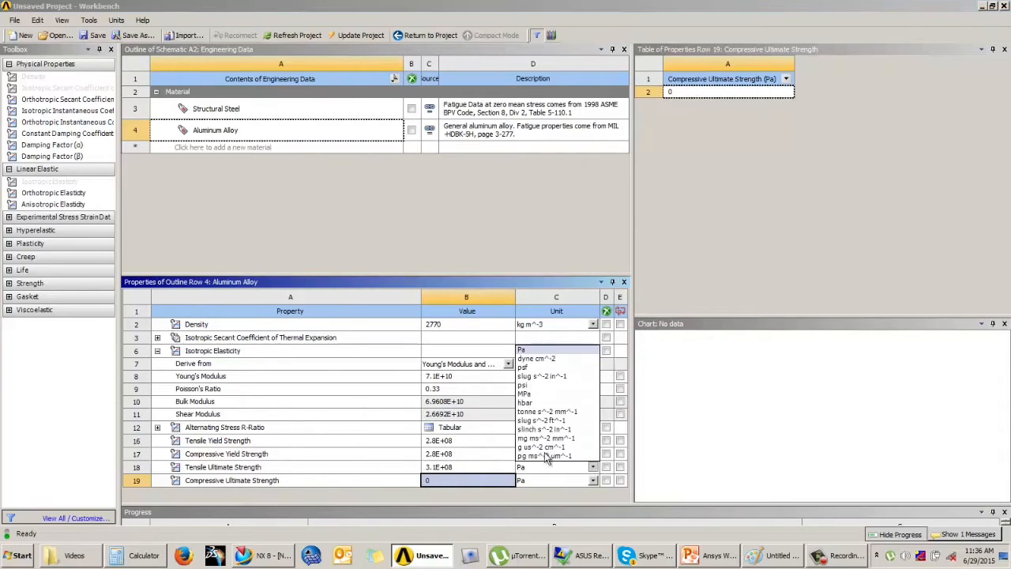
{"action": "left_click", "coordinate": [537, 401]}
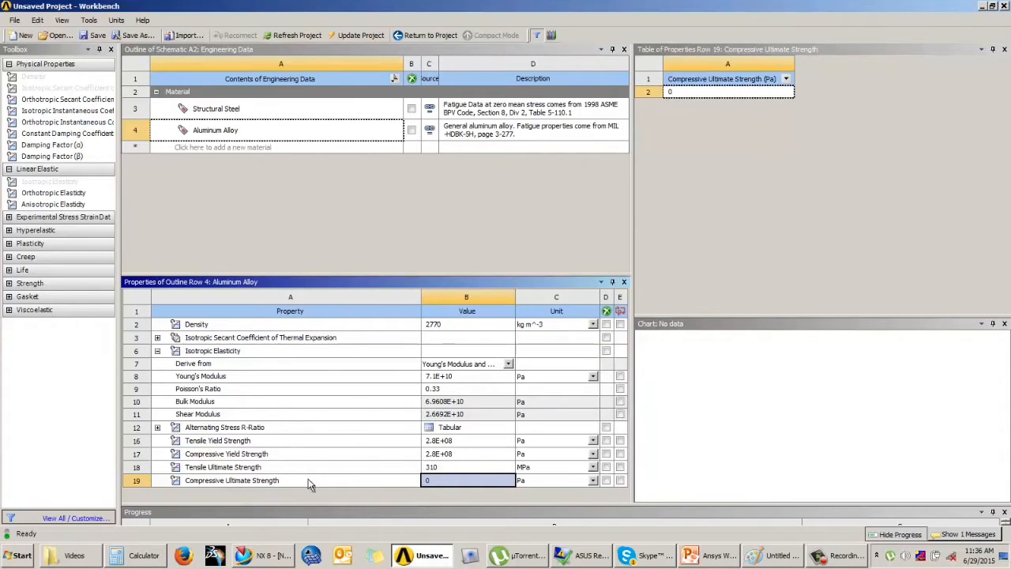
{"action": "left_click", "coordinate": [432, 482]}
{"action": "type", "text": "310"}
{"action": "key", "text": "Return"}
Return to the project and reopen the Static Structural model, reading in the modified upstream data.
{"action": "left_click", "coordinate": [430, 35]}
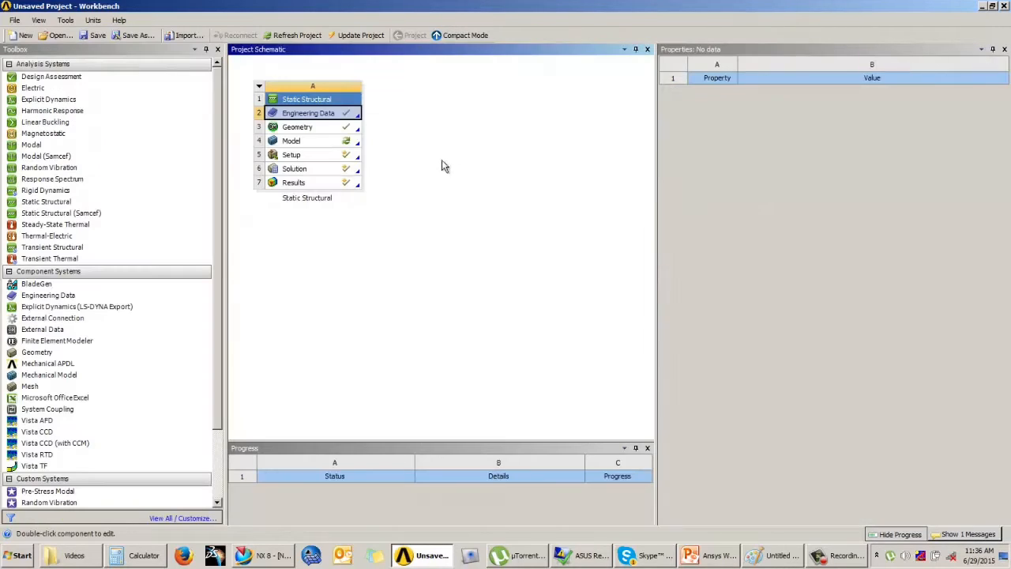
{"action": "double_click", "coordinate": [327, 142]}
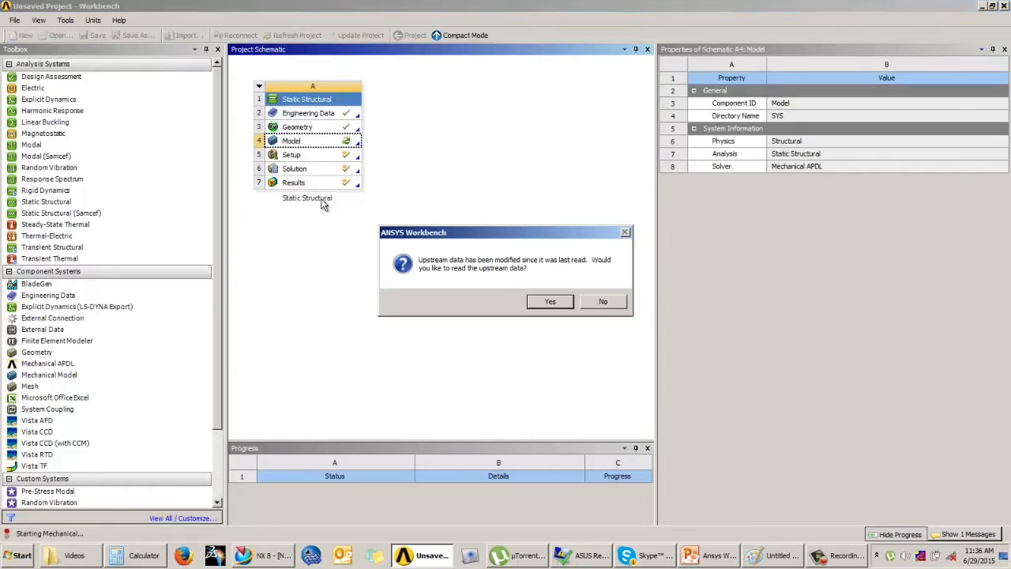
{"action": "left_click", "coordinate": [540, 304]}
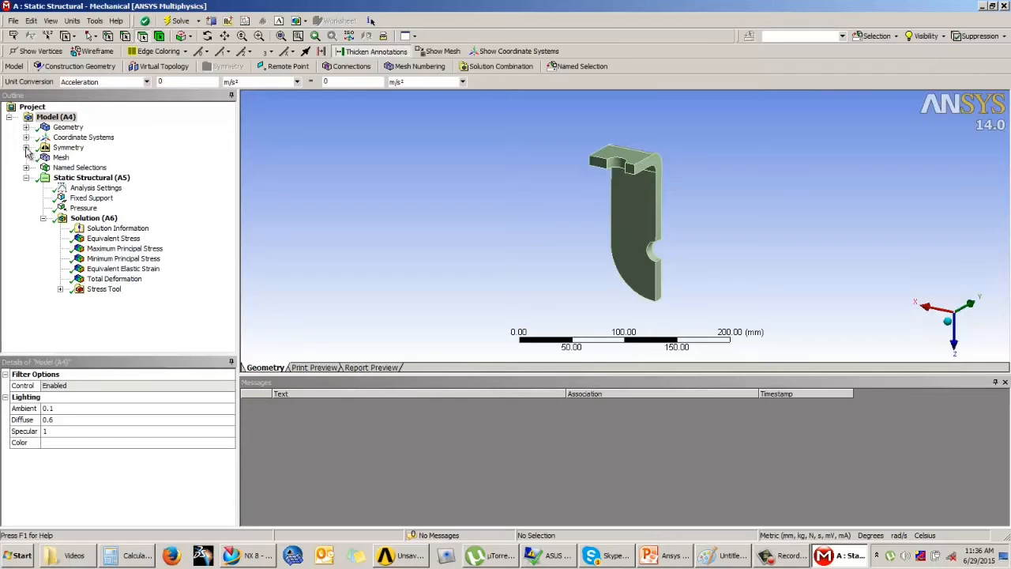
Assign Aluminum Alloy as the material of the bracket2 body.
{"action": "left_click", "coordinate": [26, 127]}
{"action": "left_click", "coordinate": [83, 136]}
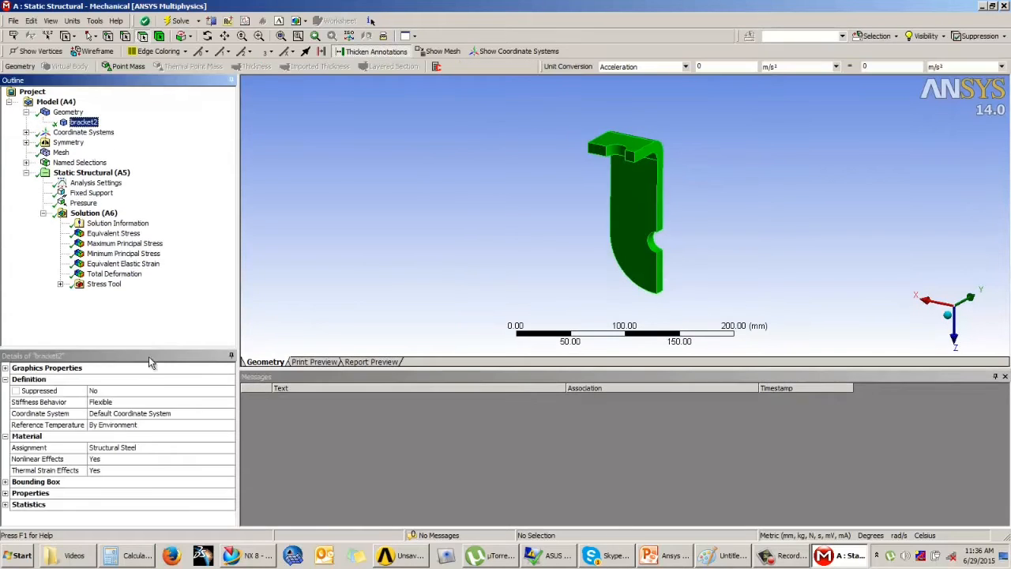
{"action": "left_click", "coordinate": [147, 449]}
{"action": "left_click", "coordinate": [230, 448]}
{"action": "left_click", "coordinate": [258, 456]}
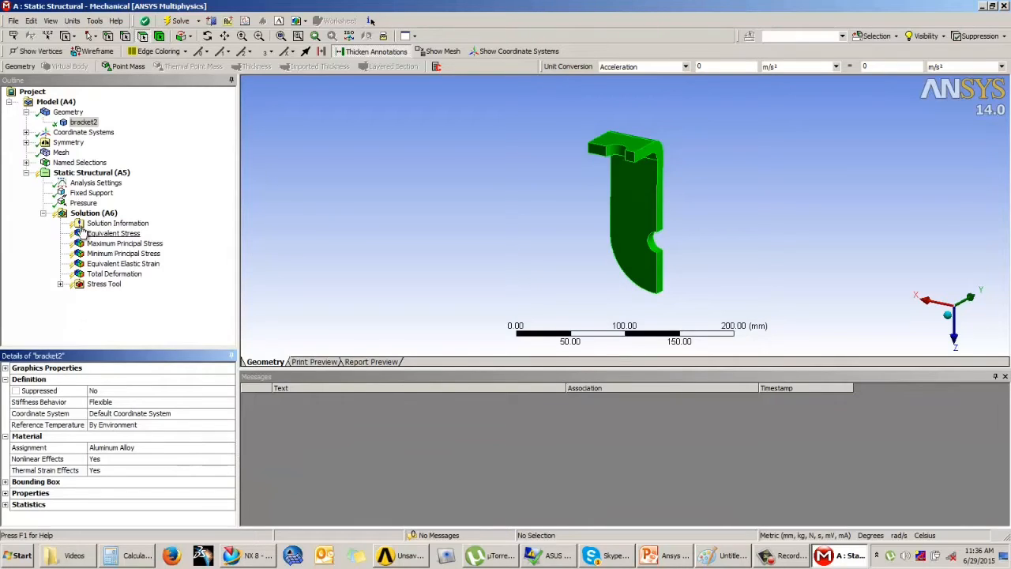
Set the Stress Tool's theory to Mohr-Coulomb Stress with Tensile Ultimate Per Material as the tensile limit, and check the compressive limit type.
{"action": "left_click", "coordinate": [98, 286]}
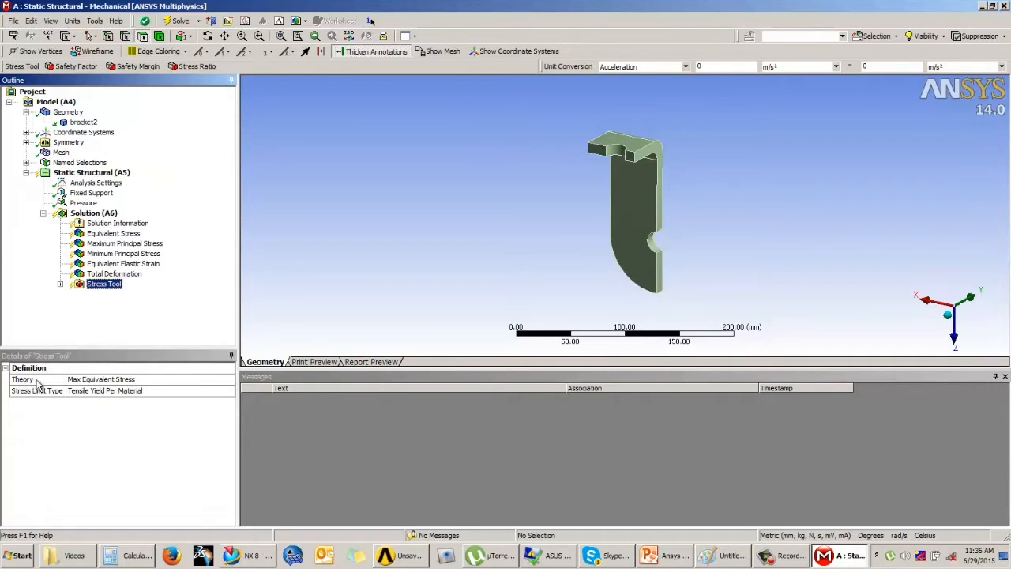
{"action": "left_click", "coordinate": [125, 379]}
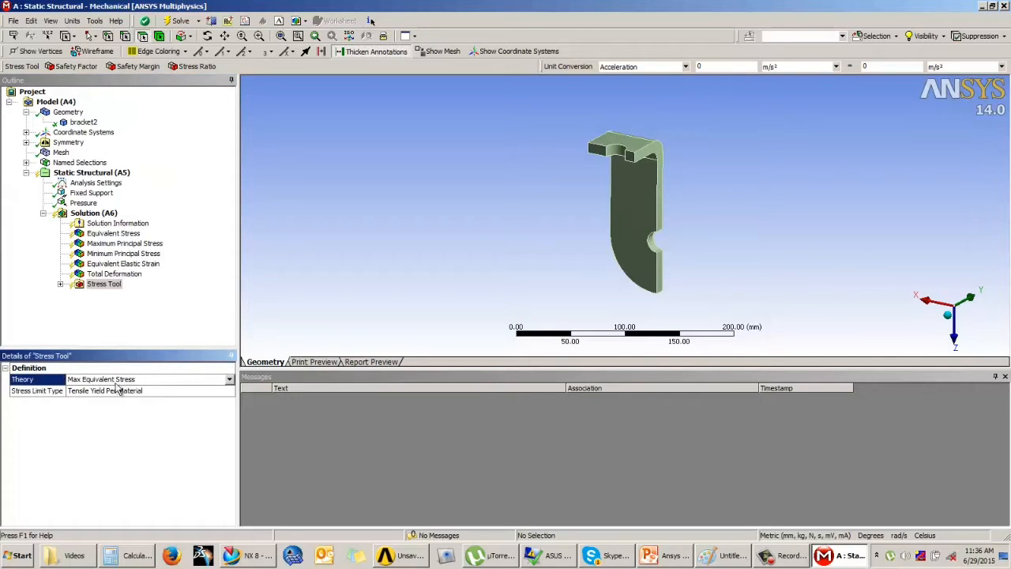
{"action": "left_click", "coordinate": [229, 380]}
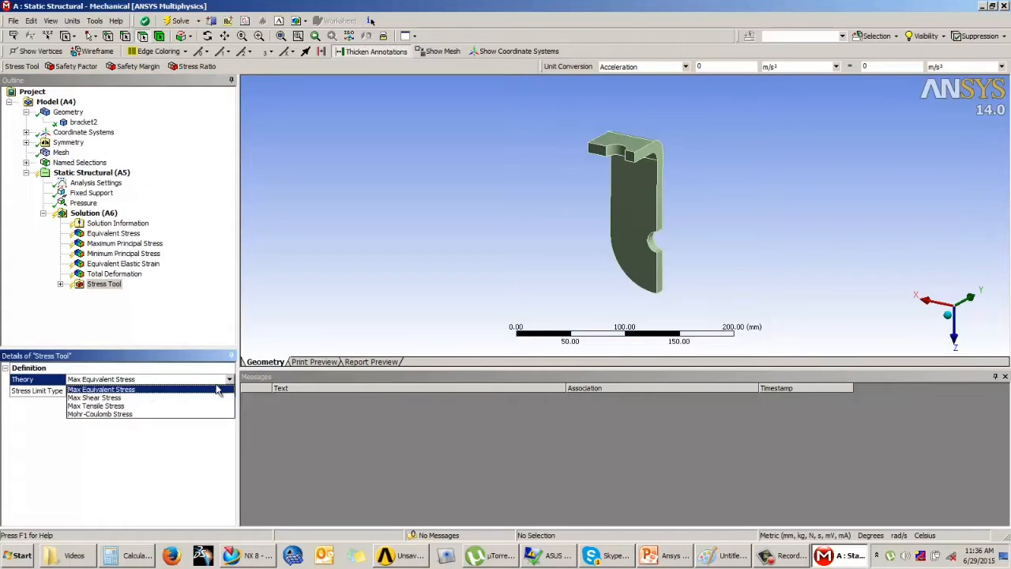
{"action": "left_click", "coordinate": [92, 413]}
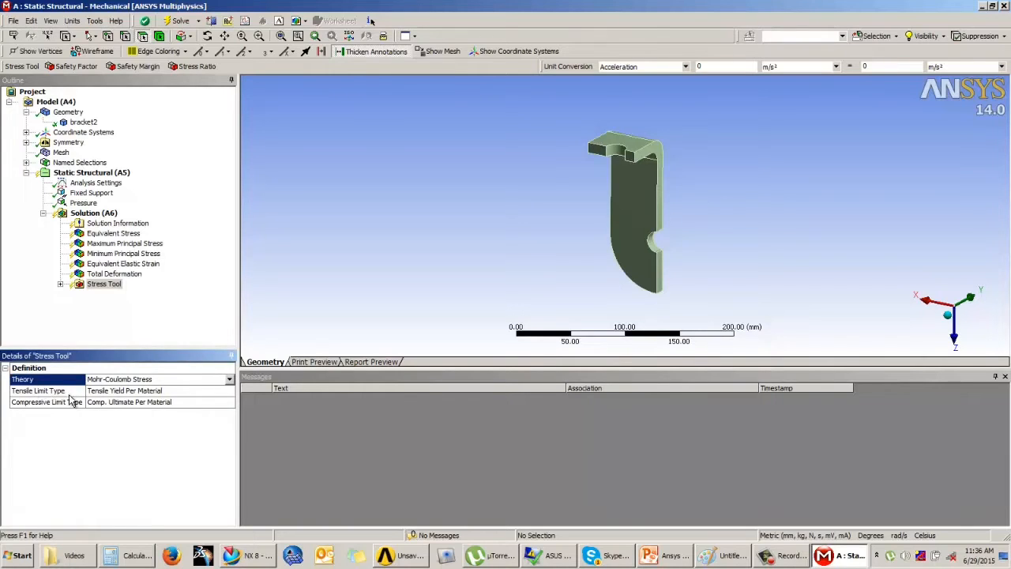
{"action": "left_click", "coordinate": [115, 392]}
{"action": "left_click", "coordinate": [228, 392]}
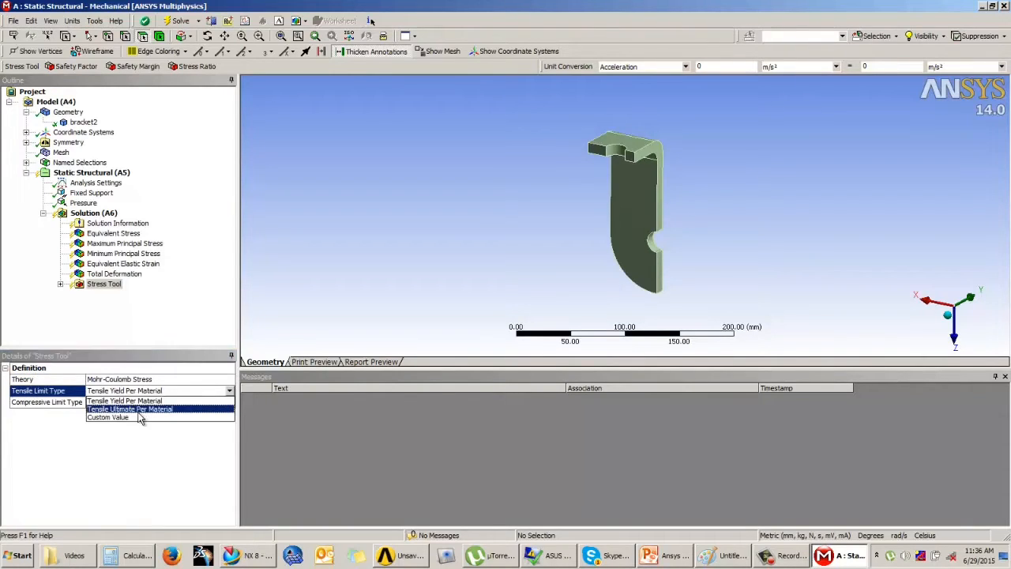
{"action": "left_click", "coordinate": [131, 409]}
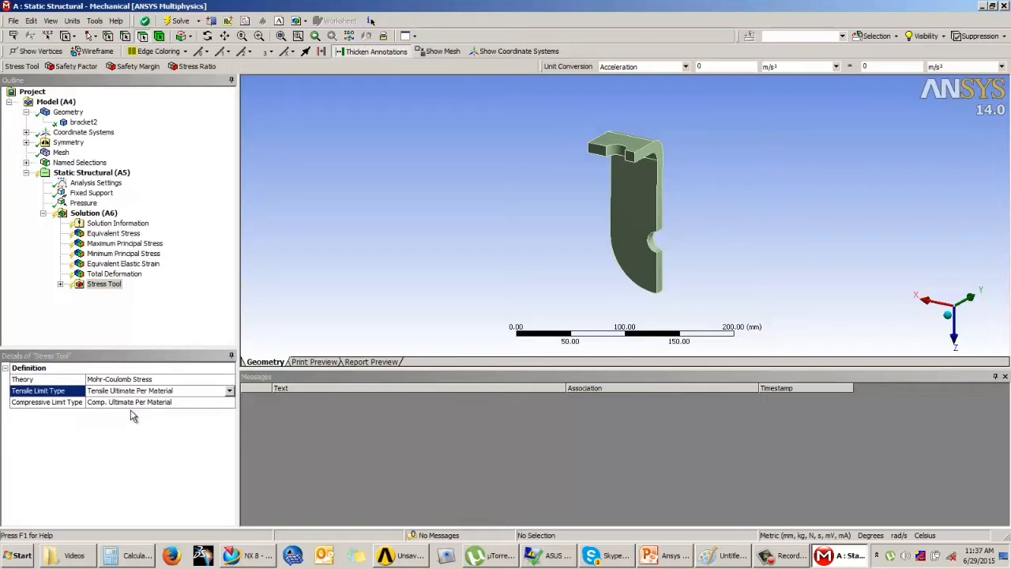
{"action": "left_click", "coordinate": [112, 403]}
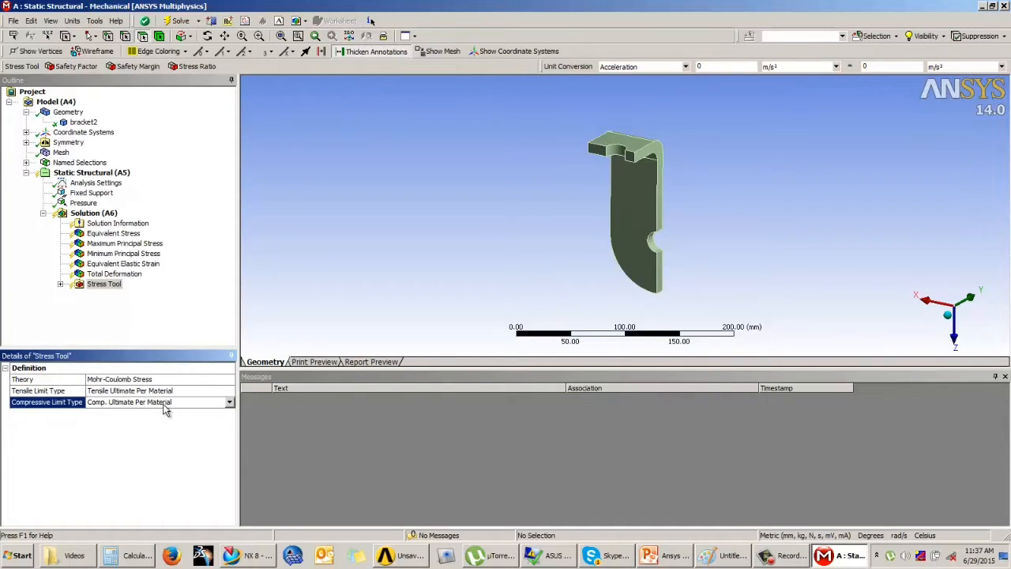
Solve the analysis and display the Equivalent Stress and Safety Factor results for the aluminum bracket.
{"action": "left_click", "coordinate": [61, 283]}
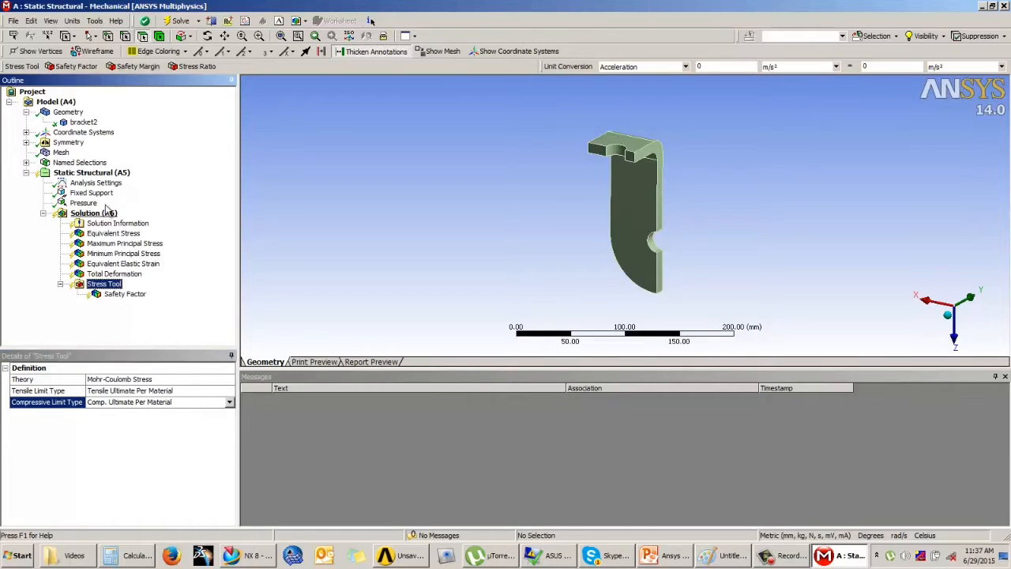
{"action": "right_click", "coordinate": [96, 214]}
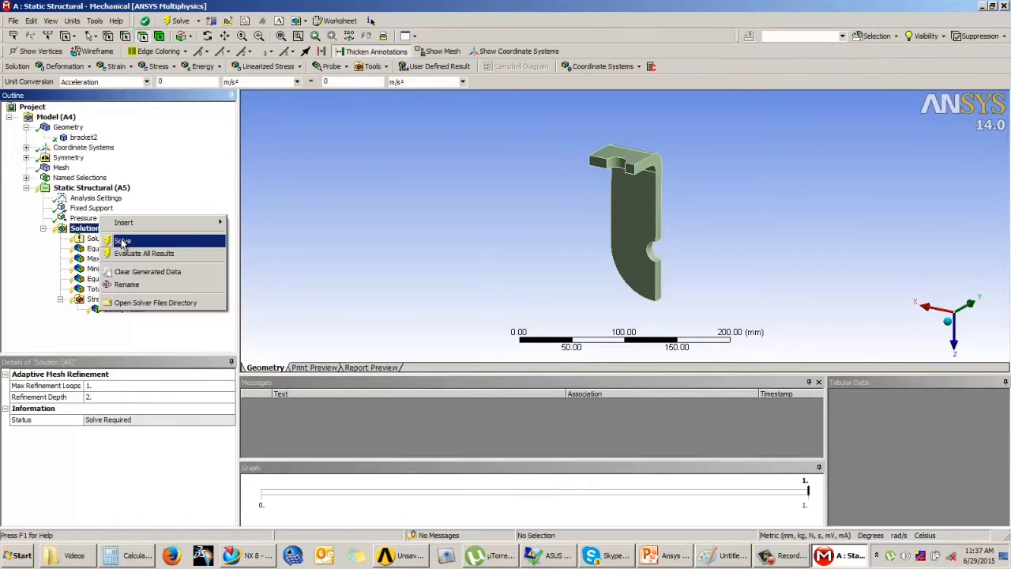
{"action": "left_click", "coordinate": [121, 241]}
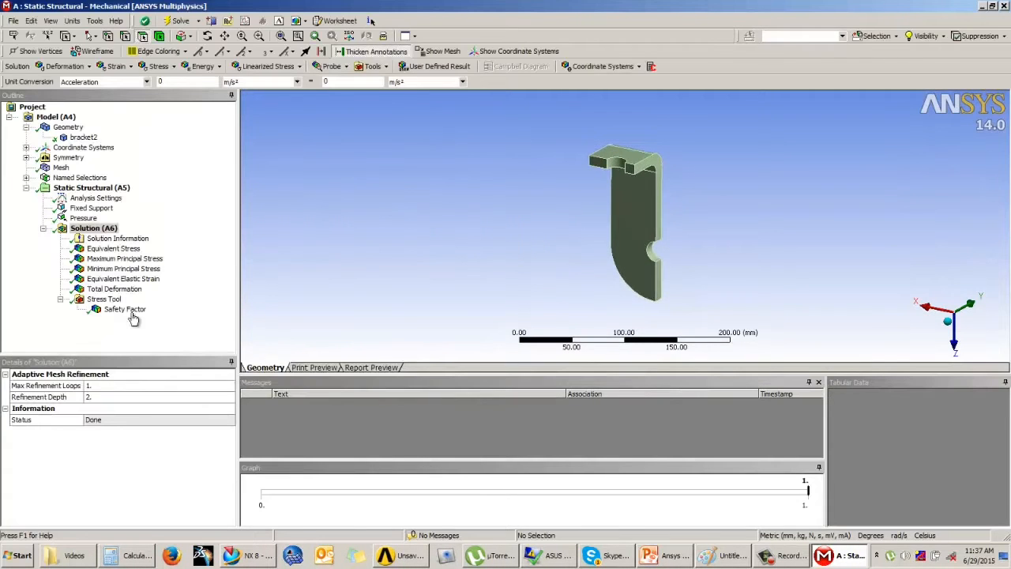
{"action": "left_click", "coordinate": [115, 251]}
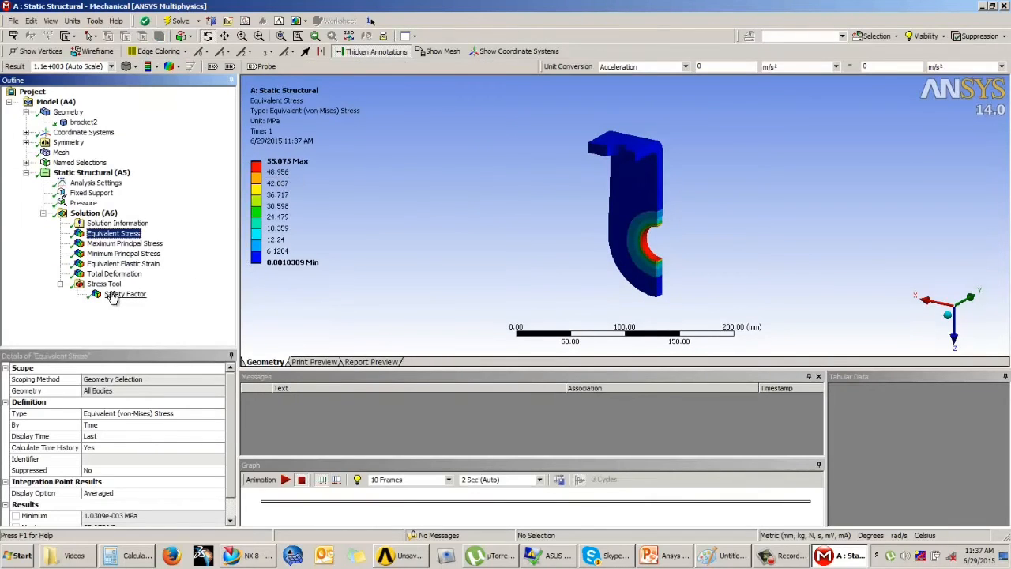
{"action": "left_click", "coordinate": [127, 294]}
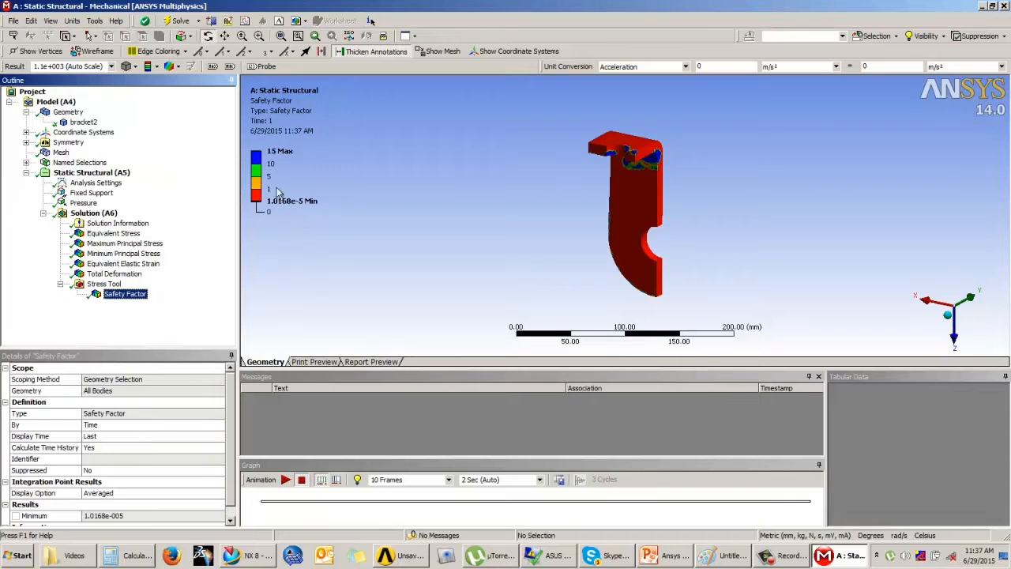
Read the Mohr-Coulomb Factor of Safety slide in PowerPoint and examine the bracket's Safety Factor plot in Mechanical.
{"action": "left_click", "coordinate": [677, 557]}
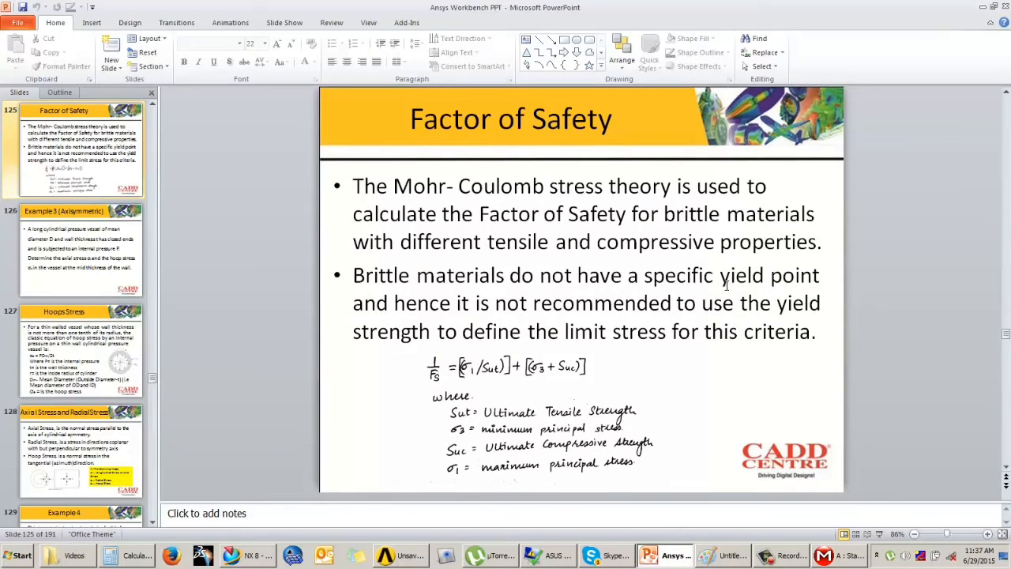
{"action": "left_click", "coordinate": [833, 557]}
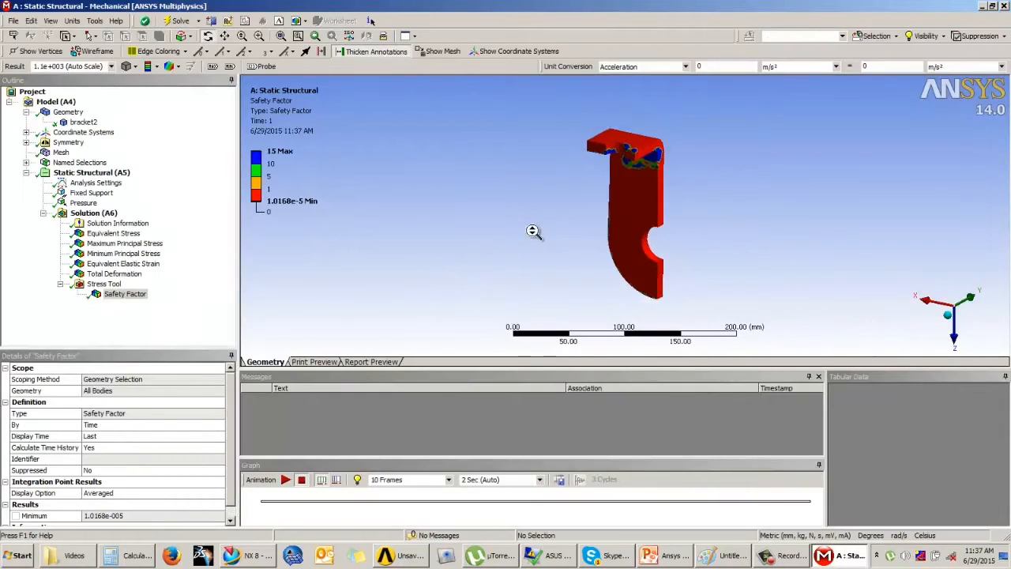
{"action": "scroll", "coordinate": [533, 231], "scroll_direction": "up", "scroll_amount": 2}
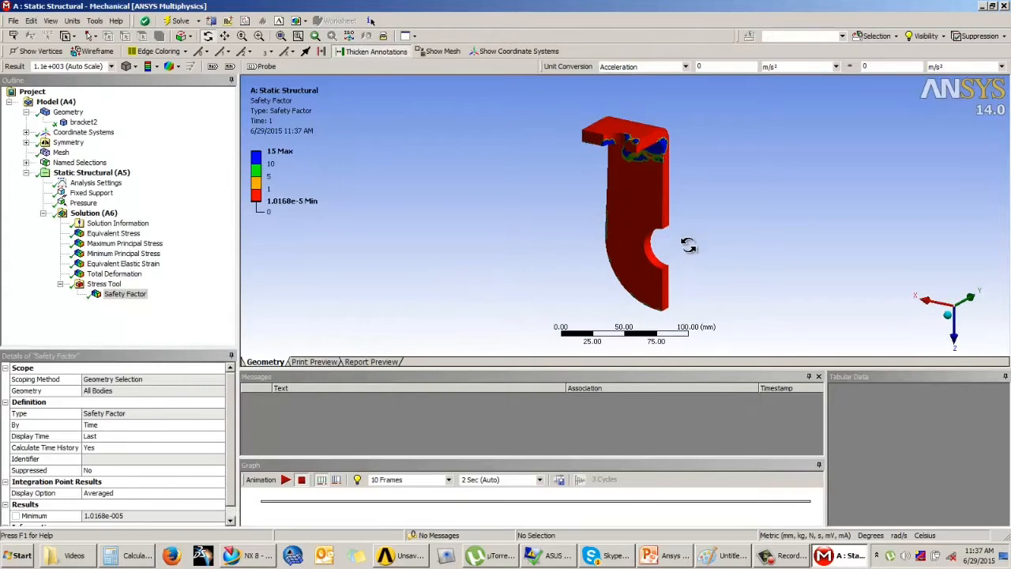
Go back to the Example 2 slide in PowerPoint and review the steel bracket tasks, highlighting Factor of Safety.
{"action": "left_click", "coordinate": [666, 557]}
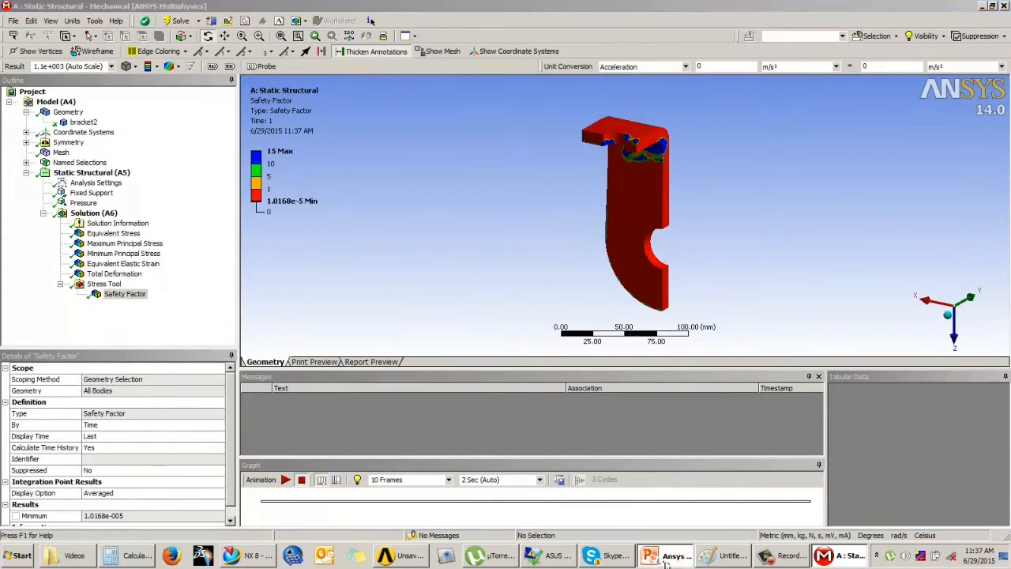
{"action": "scroll", "coordinate": [719, 345], "scroll_direction": "up", "scroll_amount": 3}
{"action": "scroll", "coordinate": [727, 344], "scroll_direction": "up", "scroll_amount": 4}
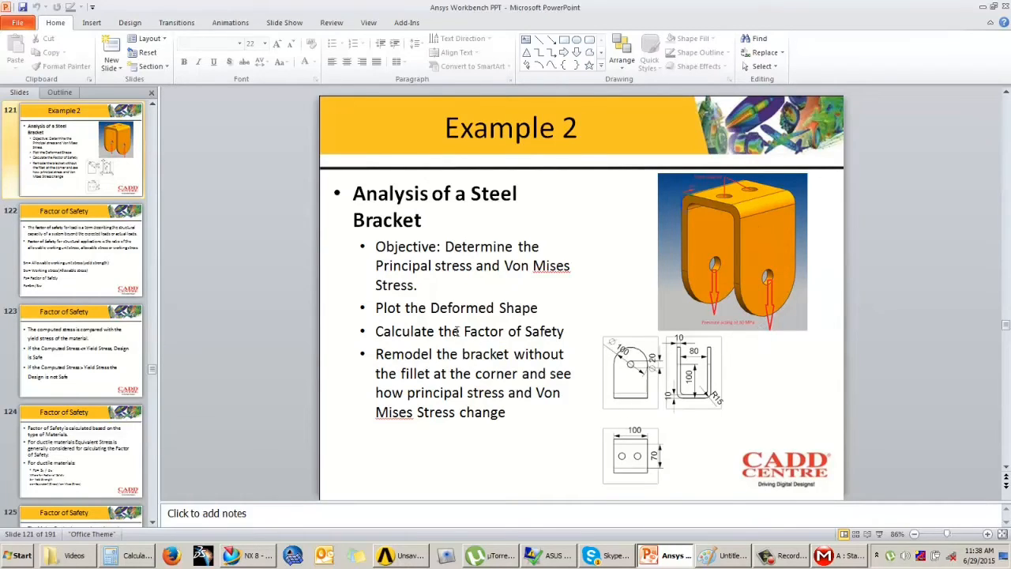
{"action": "left_click_drag", "start_coordinate": [464, 331], "coordinate": [564, 331]}
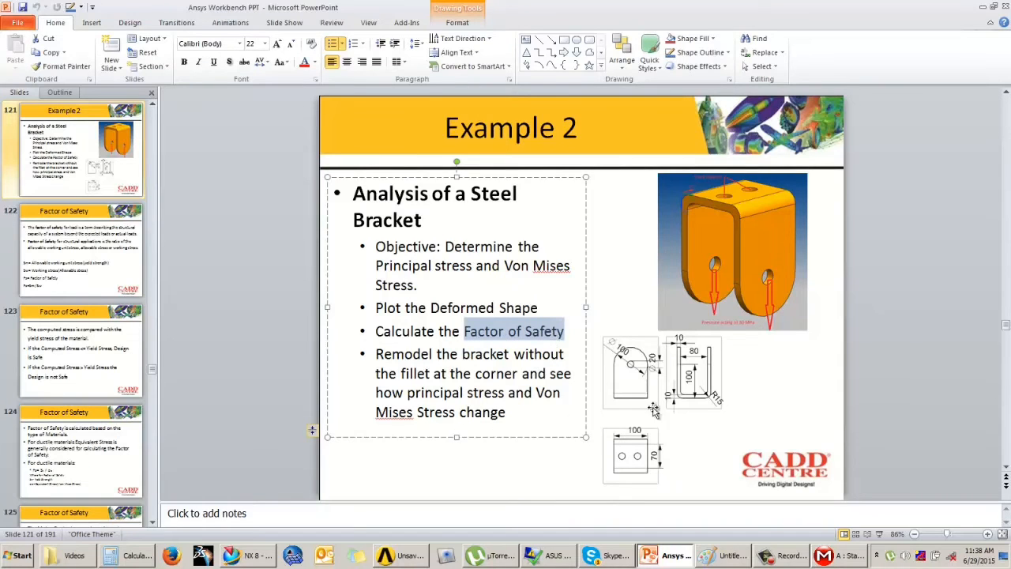
{"action": "left_click", "coordinate": [894, 360]}
Close Mechanical and duplicate the Static Structural system in the Workbench project schematic.
{"action": "left_click", "coordinate": [830, 559]}
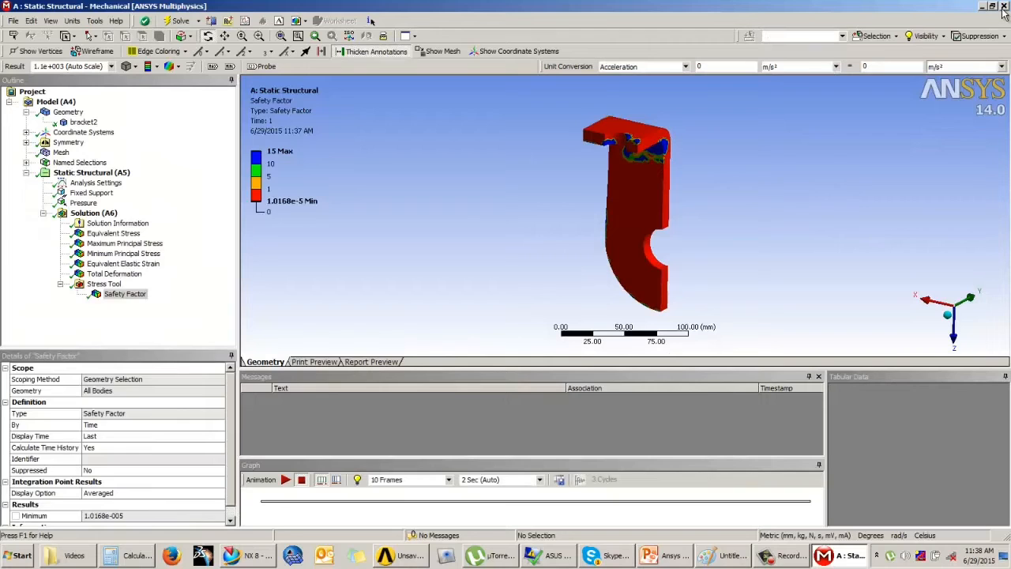
{"action": "left_click", "coordinate": [1002, 7]}
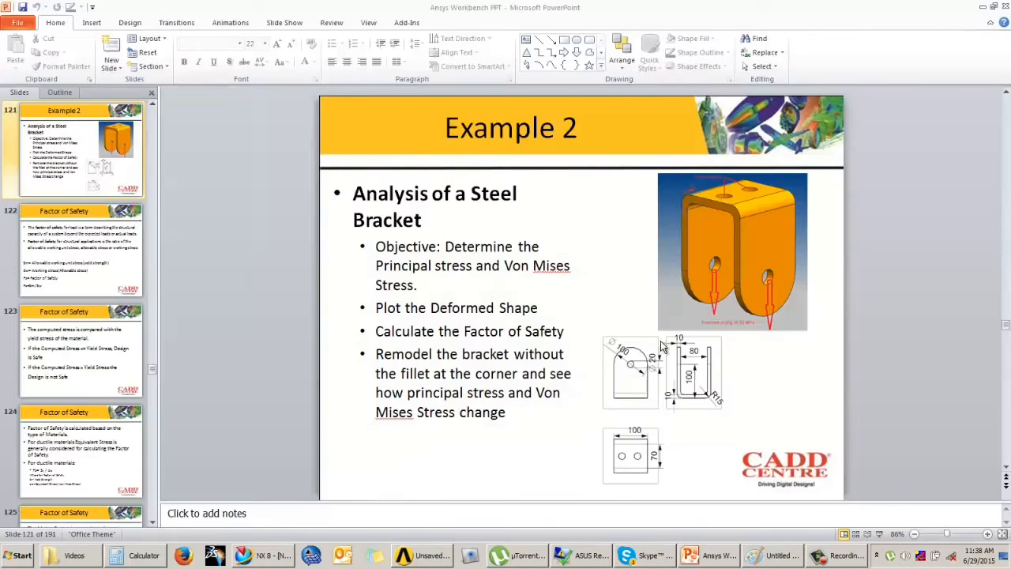
{"action": "left_click", "coordinate": [414, 557]}
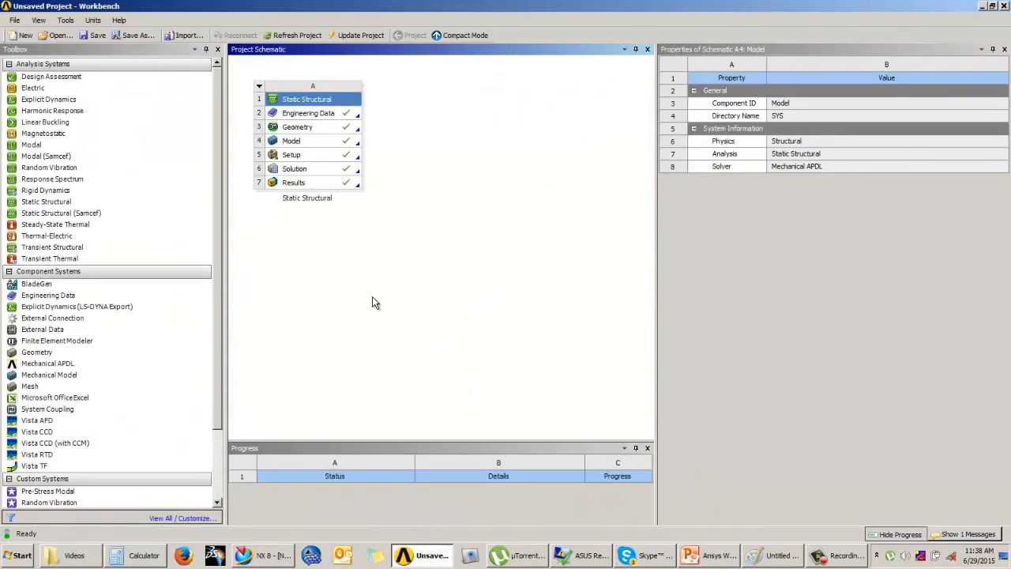
{"action": "left_click", "coordinate": [261, 85]}
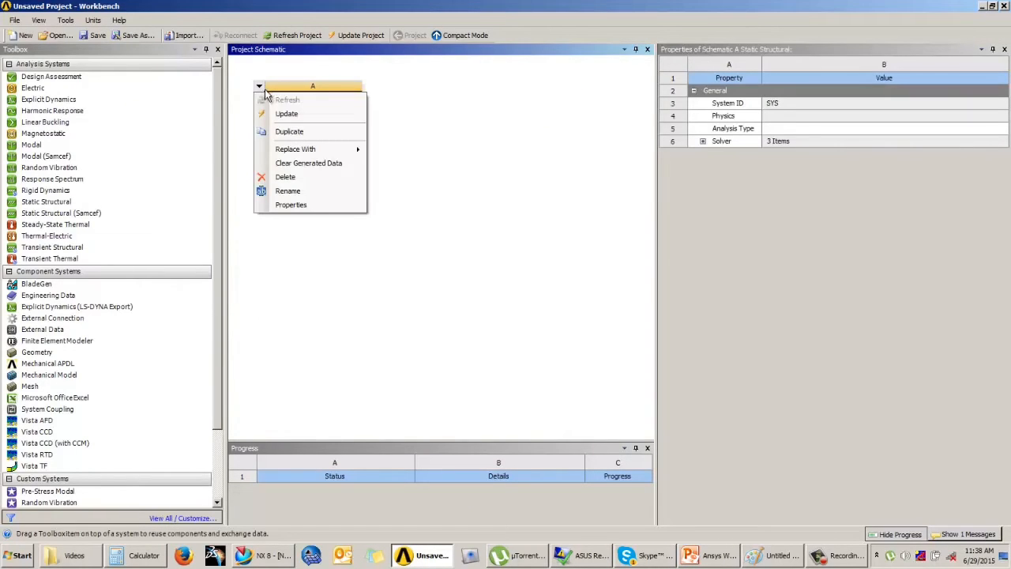
{"action": "left_click", "coordinate": [285, 133]}
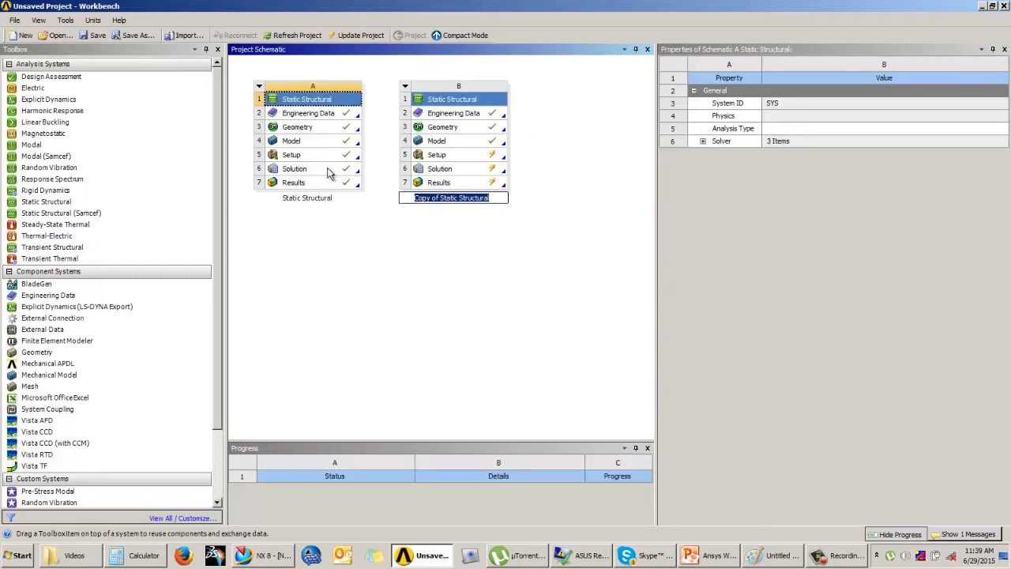
Open the geometry of the Copy of Static Structural system in DesignModeler and inspect the bracket's filleted corner.
{"action": "left_click", "coordinate": [467, 131]}
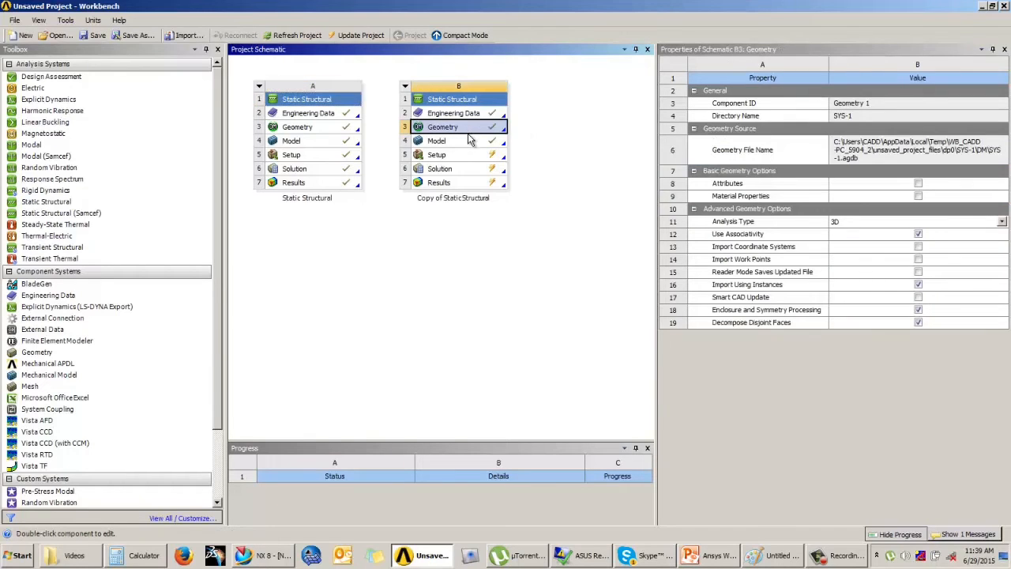
{"action": "double_click", "coordinate": [466, 128]}
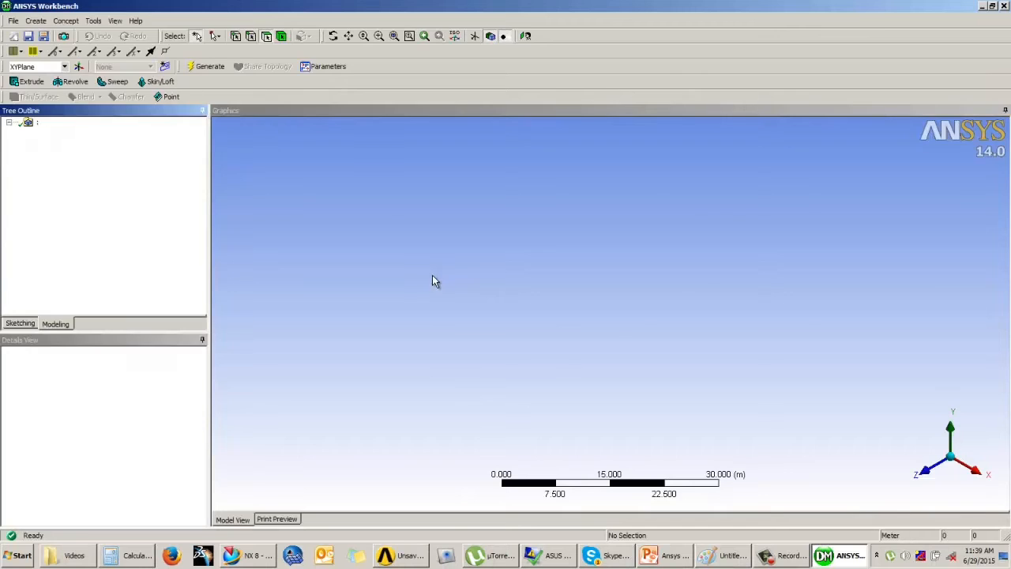
{"action": "middle_click_drag", "start_coordinate": [484, 200], "coordinate": [361, 241]}
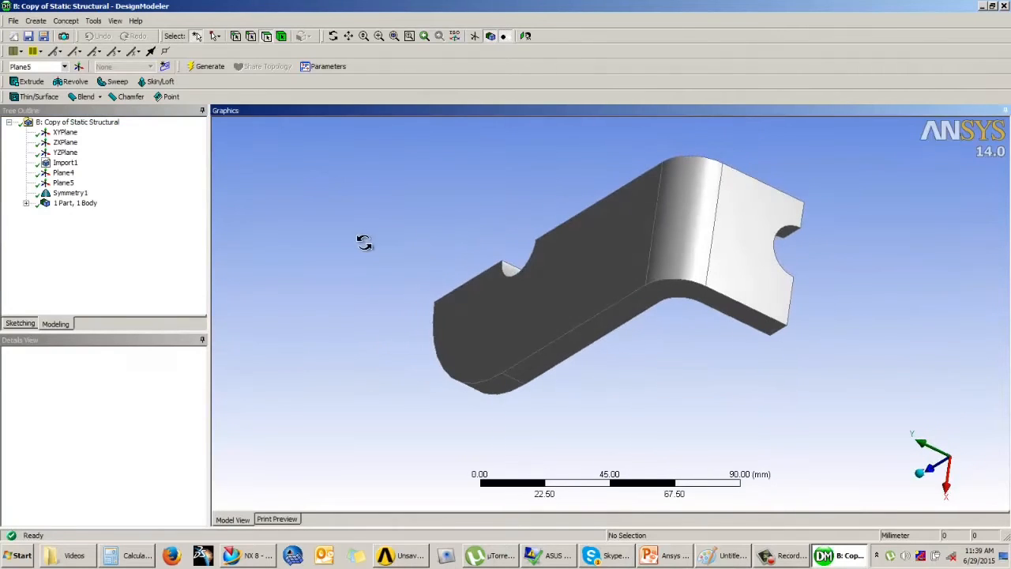
Remove the inner and outer fillet faces at the bracket's corner with Face Delete and generate the sharp-cornered body.
{"action": "left_click", "coordinate": [36, 20]}
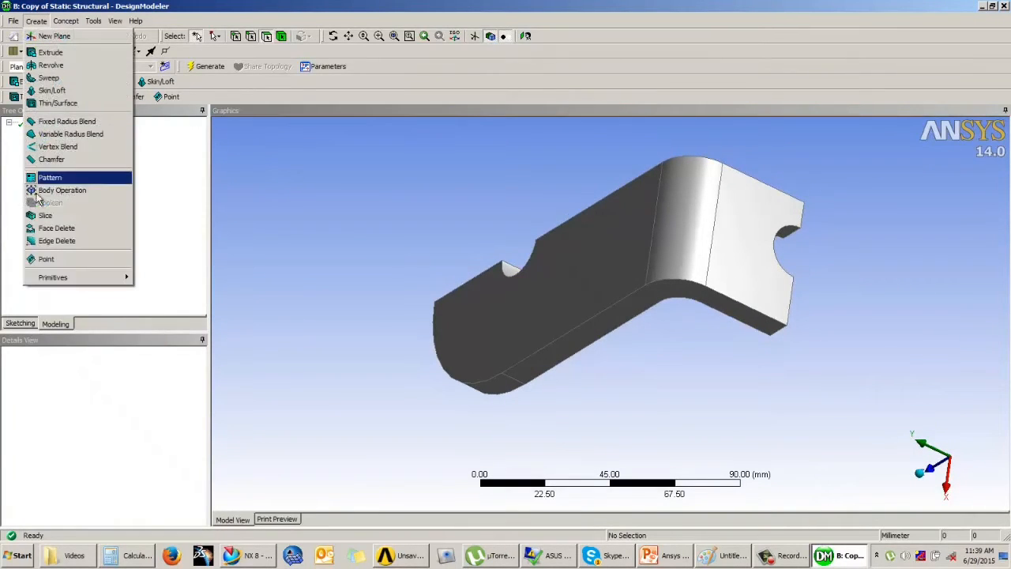
{"action": "left_click", "coordinate": [46, 227]}
{"action": "left_click", "coordinate": [677, 239]}
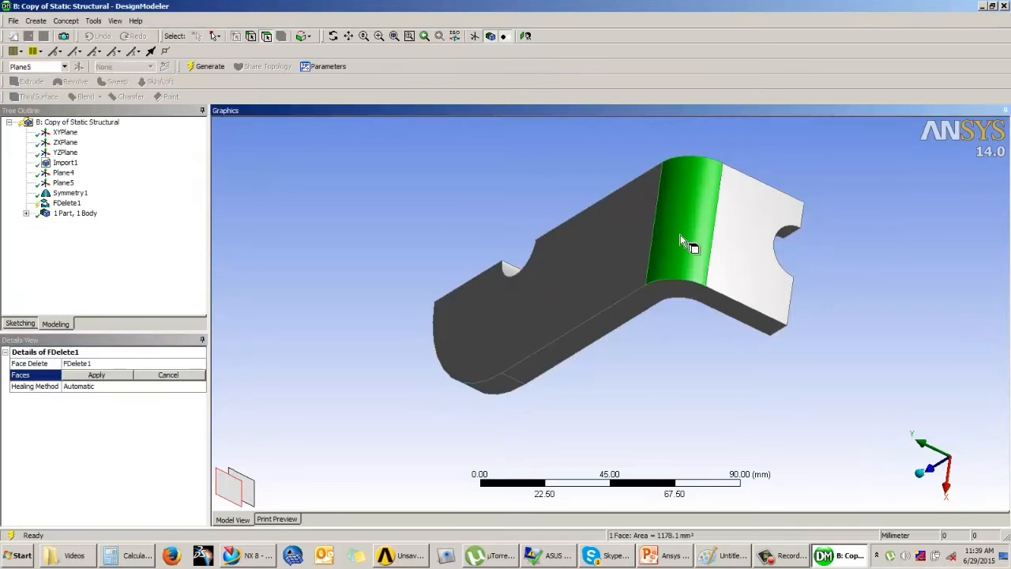
{"action": "middle_click_drag", "start_coordinate": [734, 246], "coordinate": [677, 181]}
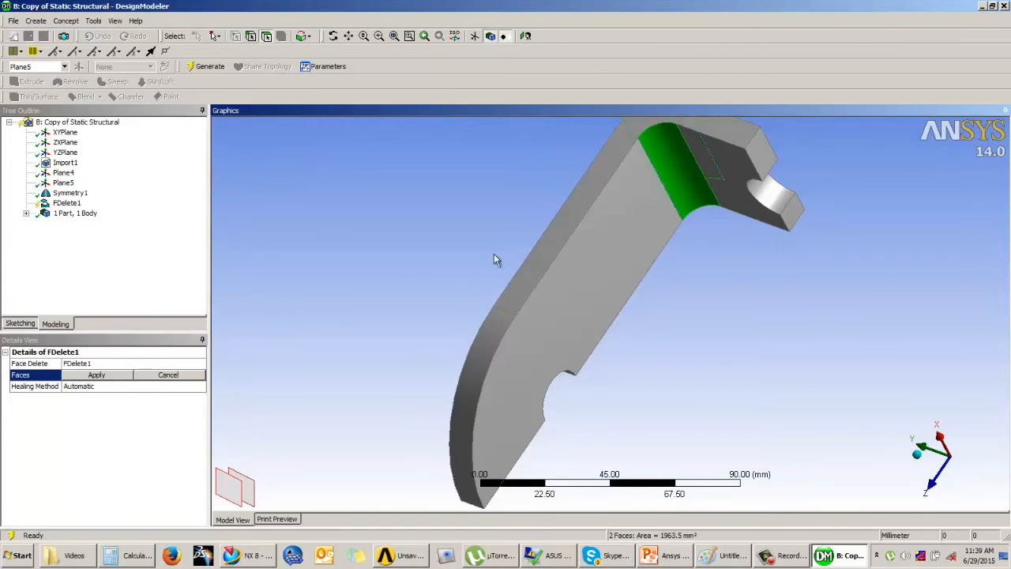
{"action": "left_click", "coordinate": [88, 375]}
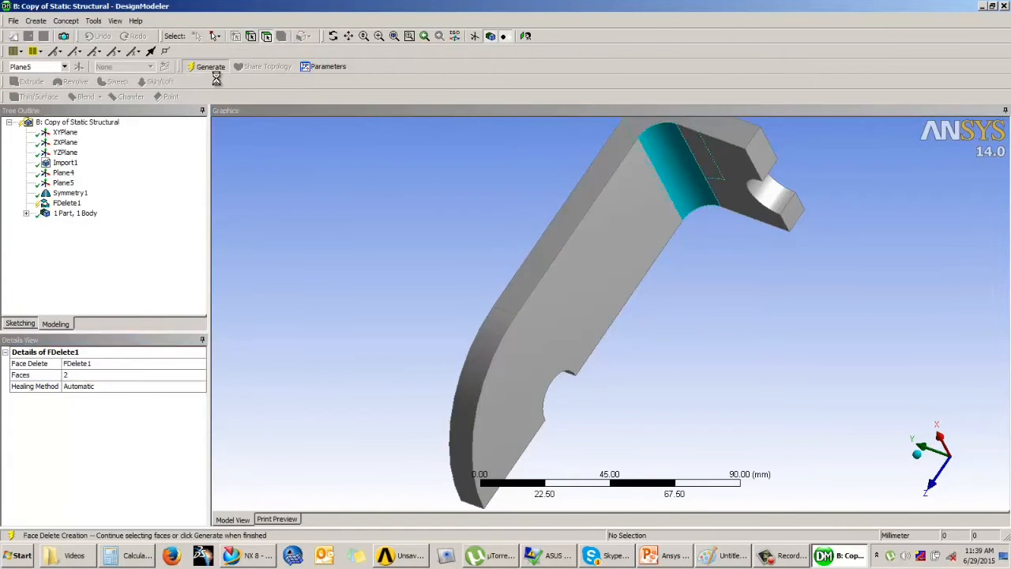
{"action": "left_click", "coordinate": [204, 67]}
{"action": "middle_click_drag", "start_coordinate": [656, 220], "coordinate": [734, 268]}
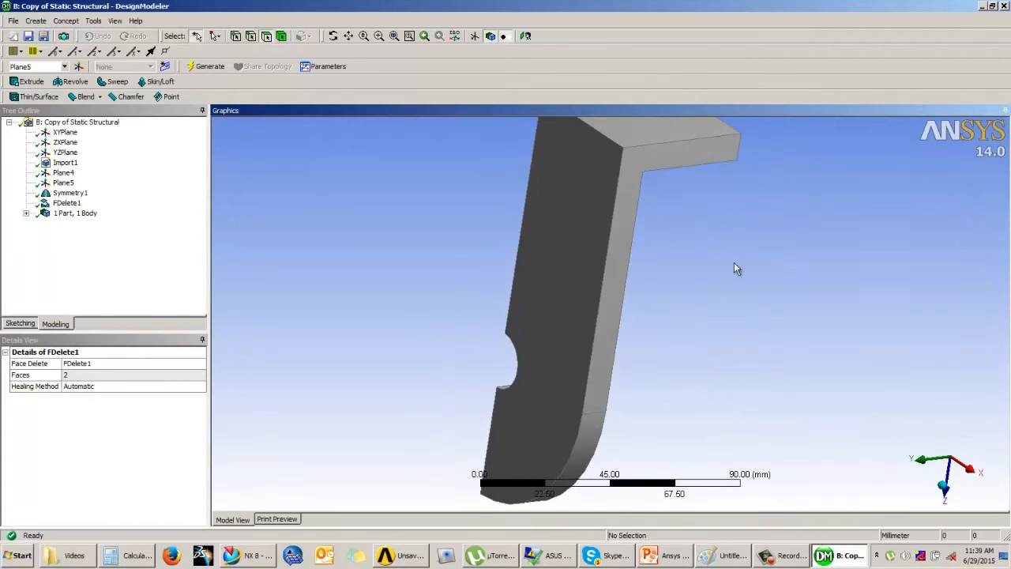
Close DesignModeler and open the Copy of Static Structural system's Model in Mechanical with the updated geometry.
{"action": "left_click", "coordinate": [1004, 7]}
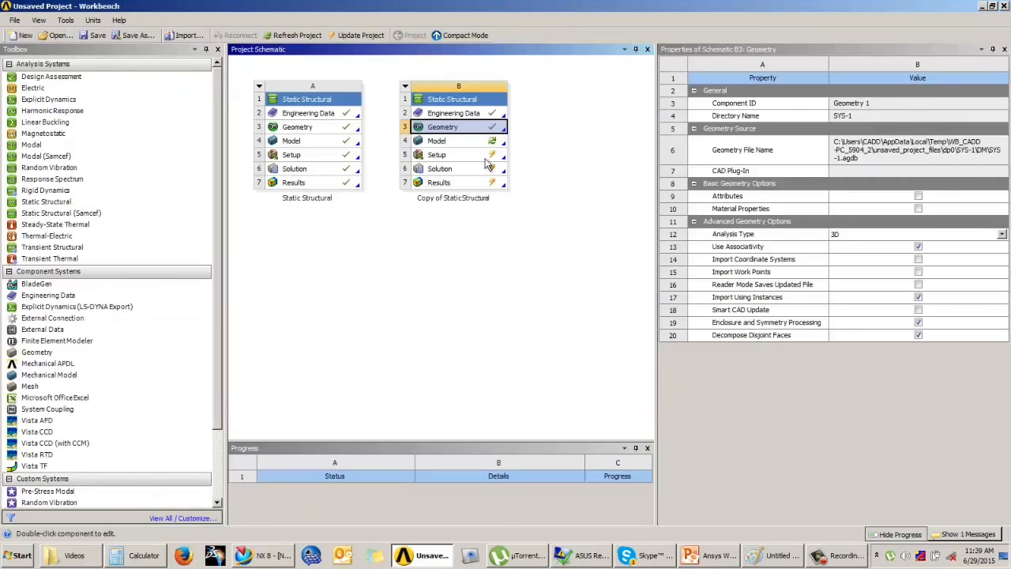
{"action": "double_click", "coordinate": [483, 143]}
{"action": "left_click", "coordinate": [551, 302]}
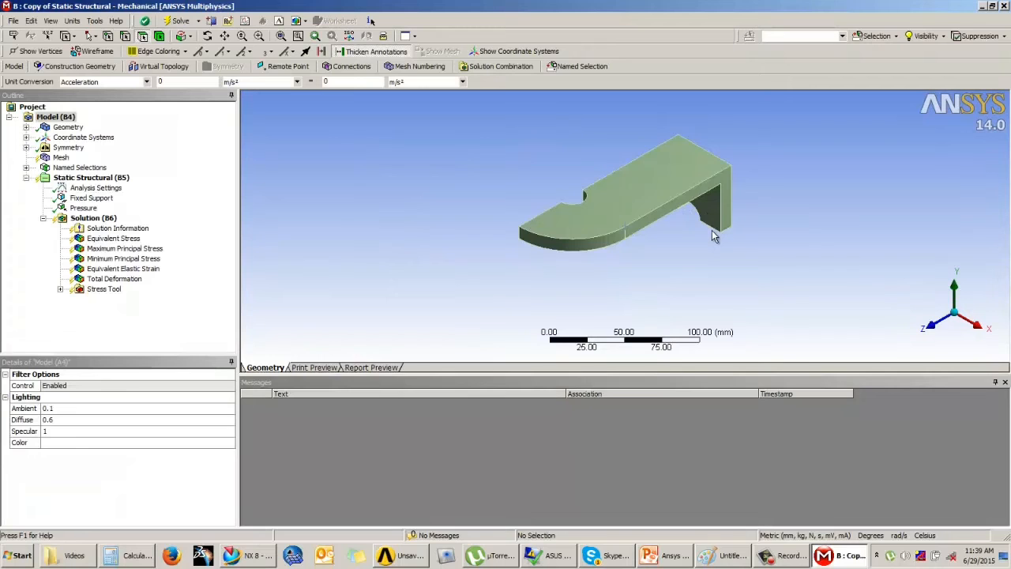
{"action": "middle_click_drag", "start_coordinate": [717, 189], "coordinate": [638, 210]}
Assign Structural Steel as the material of the bracket2 body.
{"action": "left_click", "coordinate": [26, 128]}
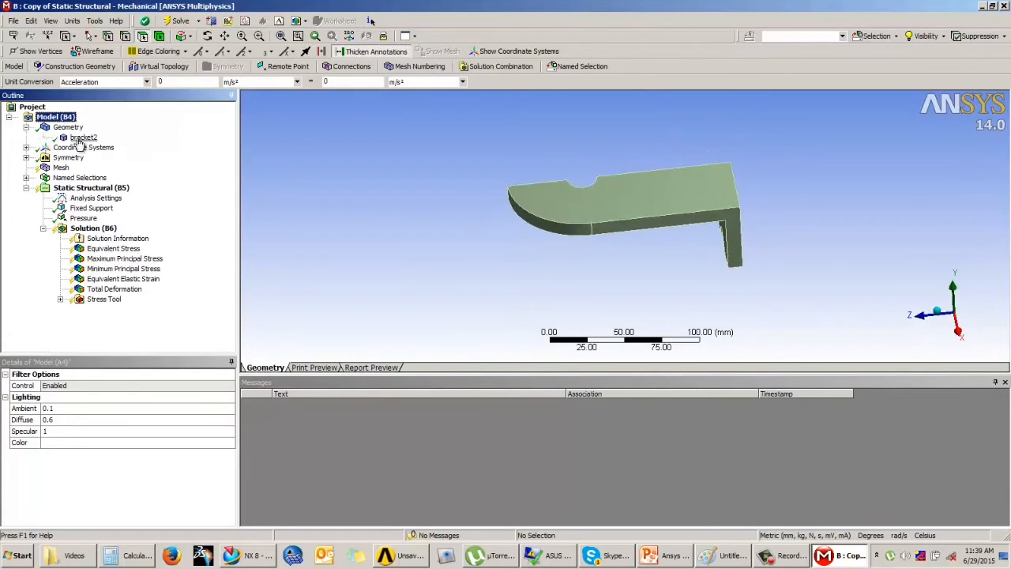
{"action": "left_click", "coordinate": [79, 139]}
{"action": "left_click", "coordinate": [175, 447]}
{"action": "left_click", "coordinate": [229, 448]}
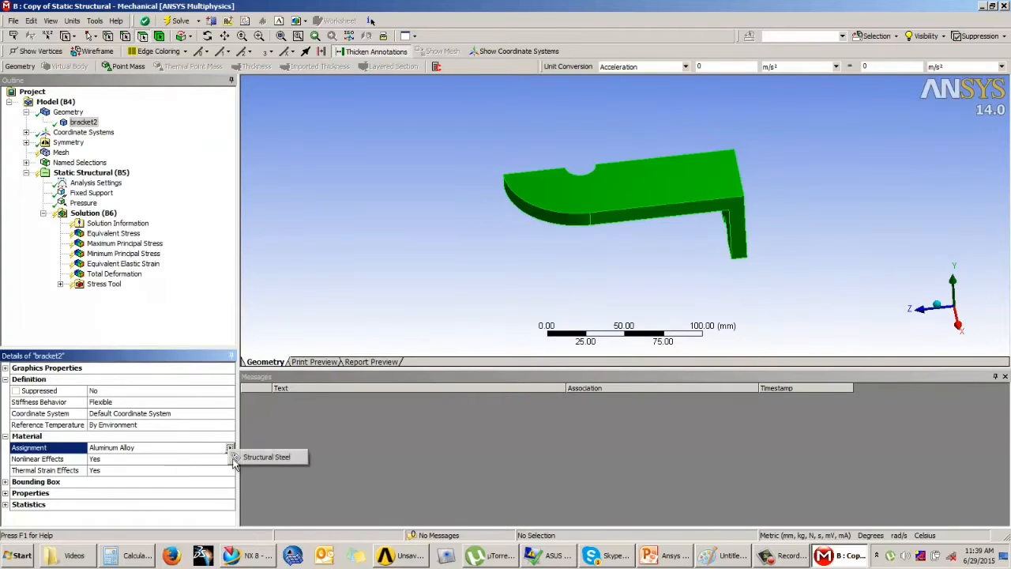
{"action": "left_click", "coordinate": [236, 458]}
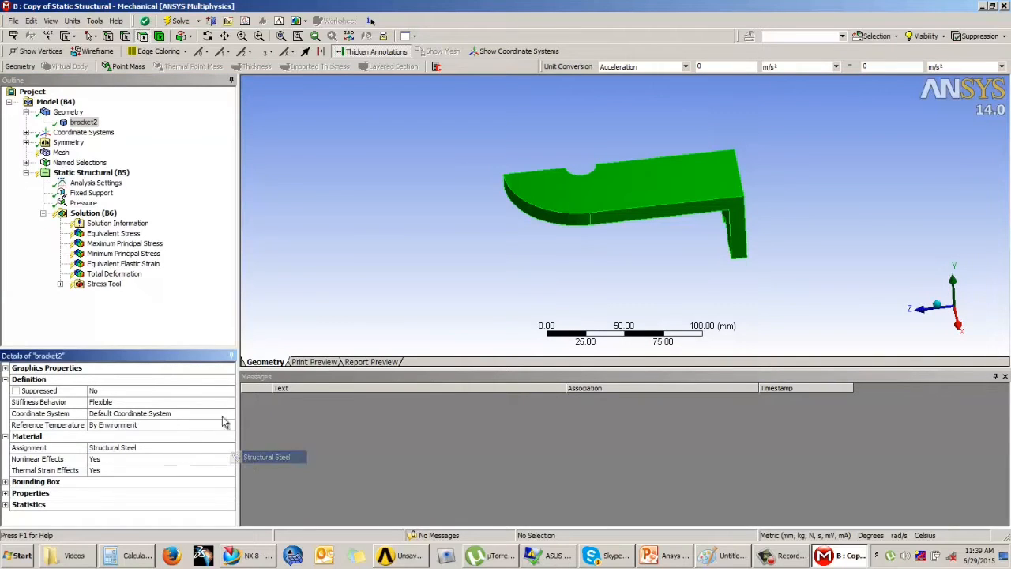
Generate the mesh for the bracket without the corner fillet and inspect it from several sides.
{"action": "left_click", "coordinate": [58, 153]}
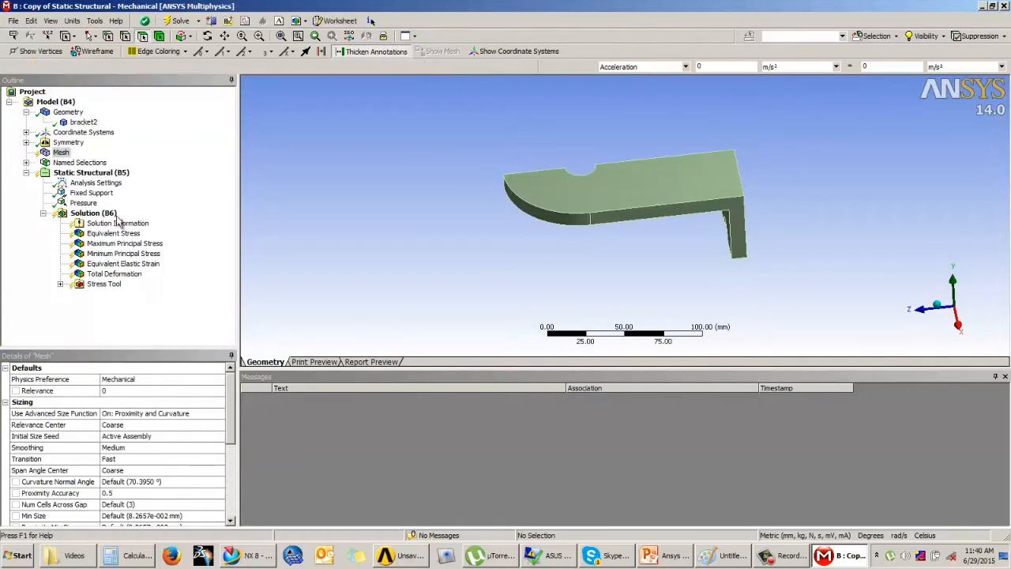
{"action": "key", "text": "F5"}
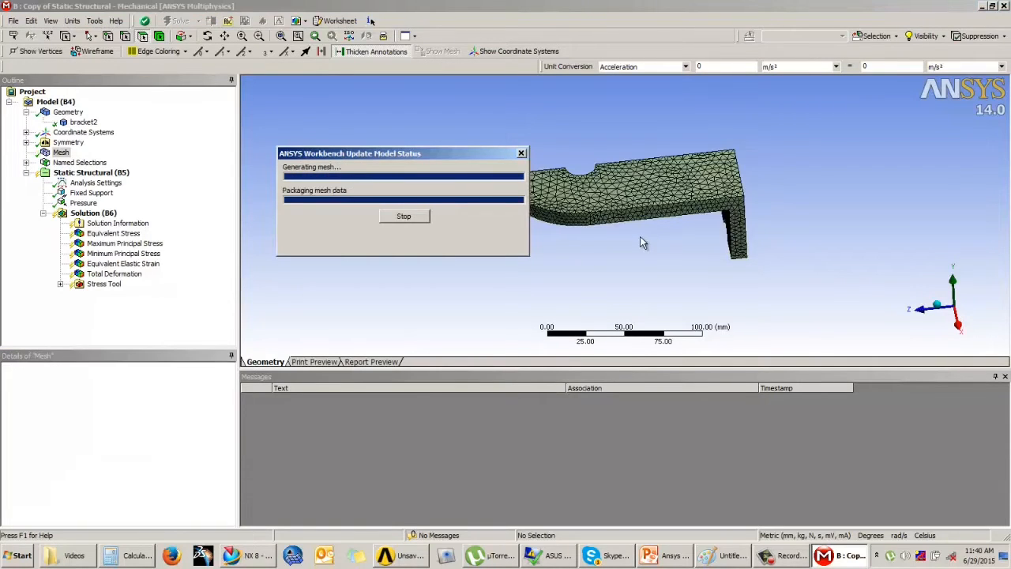
{"action": "middle_click_drag", "start_coordinate": [642, 242], "coordinate": [621, 206]}
{"action": "middle_click_drag", "start_coordinate": [829, 237], "coordinate": [857, 195]}
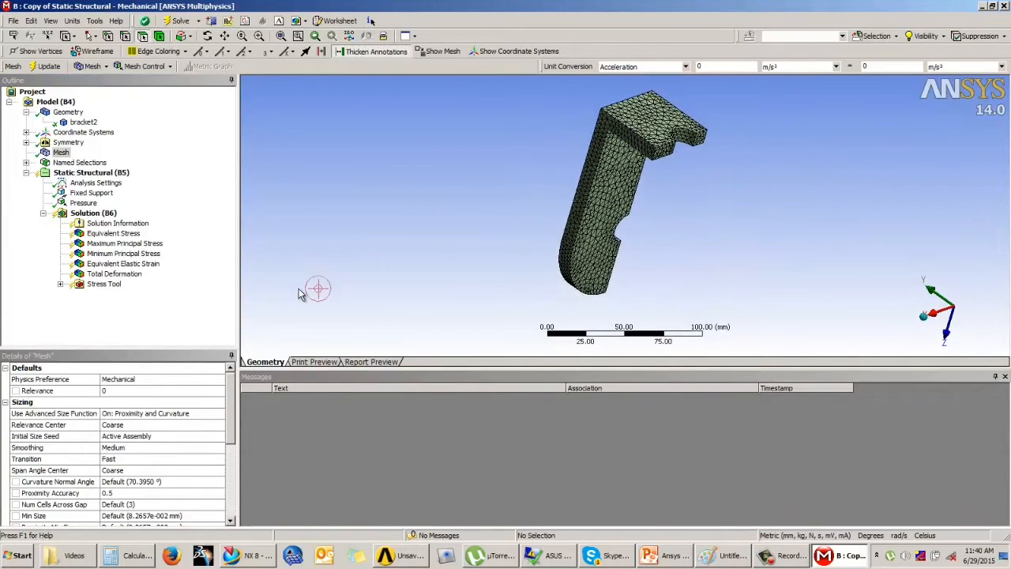
Check the Pressure and Fixed Support carried over to the duplicated Static Structural analysis.
{"action": "left_click", "coordinate": [83, 204]}
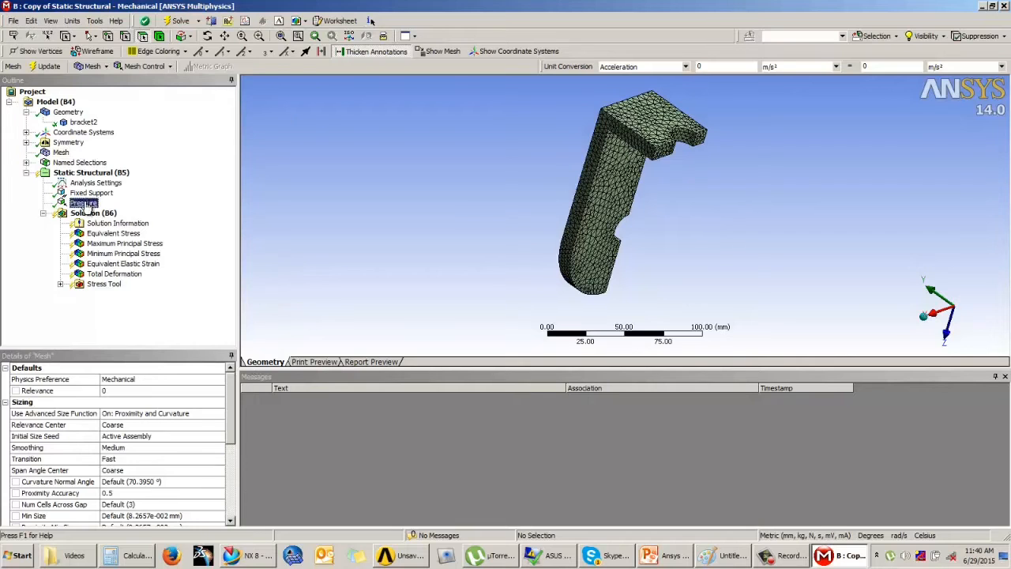
{"action": "left_click", "coordinate": [88, 193]}
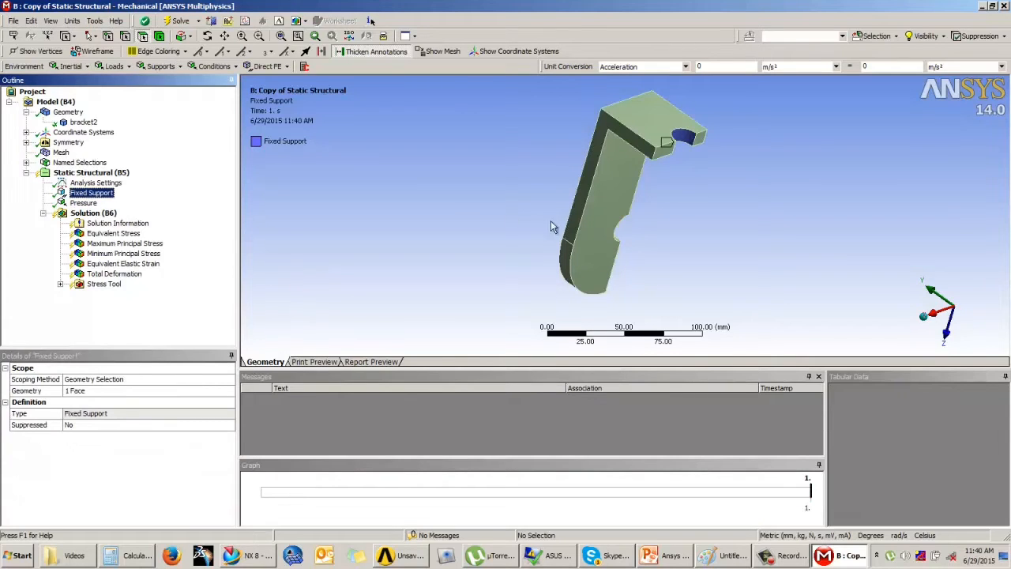
{"action": "middle_click_drag", "start_coordinate": [673, 207], "coordinate": [474, 237]}
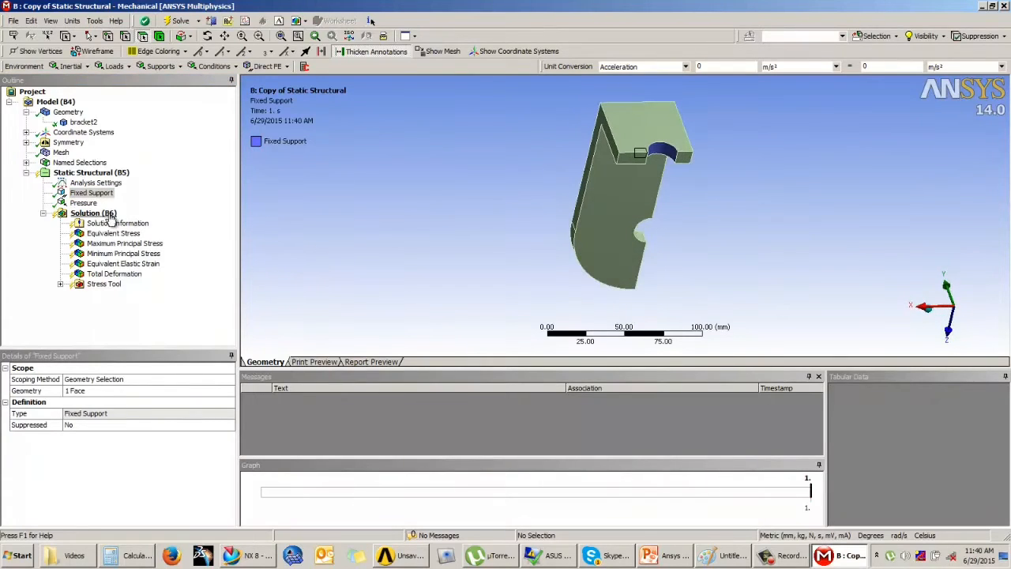
Set the Stress Tool's theory to Max Equivalent Stress and its stress limit type to Tensile Yield Per Material.
{"action": "left_click", "coordinate": [60, 283]}
{"action": "left_click", "coordinate": [103, 284]}
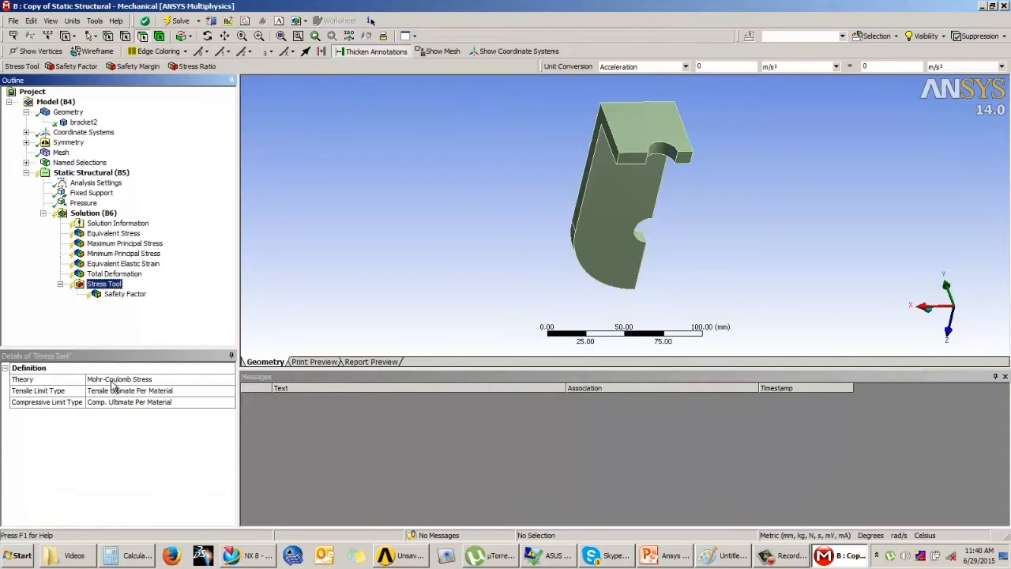
{"action": "left_click", "coordinate": [113, 382]}
{"action": "left_click", "coordinate": [229, 379]}
{"action": "left_click", "coordinate": [127, 388]}
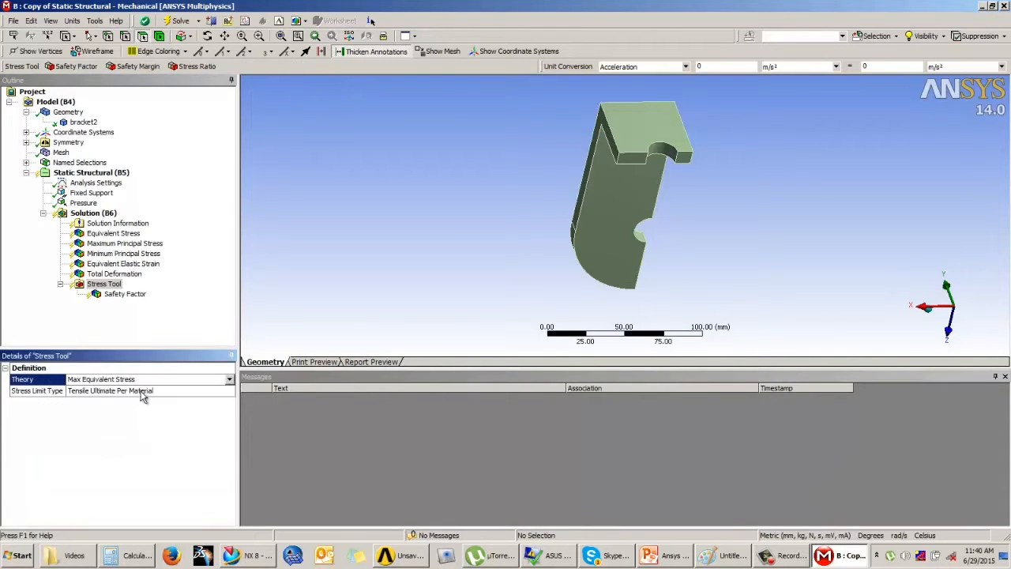
{"action": "left_click", "coordinate": [135, 391]}
{"action": "left_click", "coordinate": [229, 392]}
{"action": "left_click", "coordinate": [106, 405]}
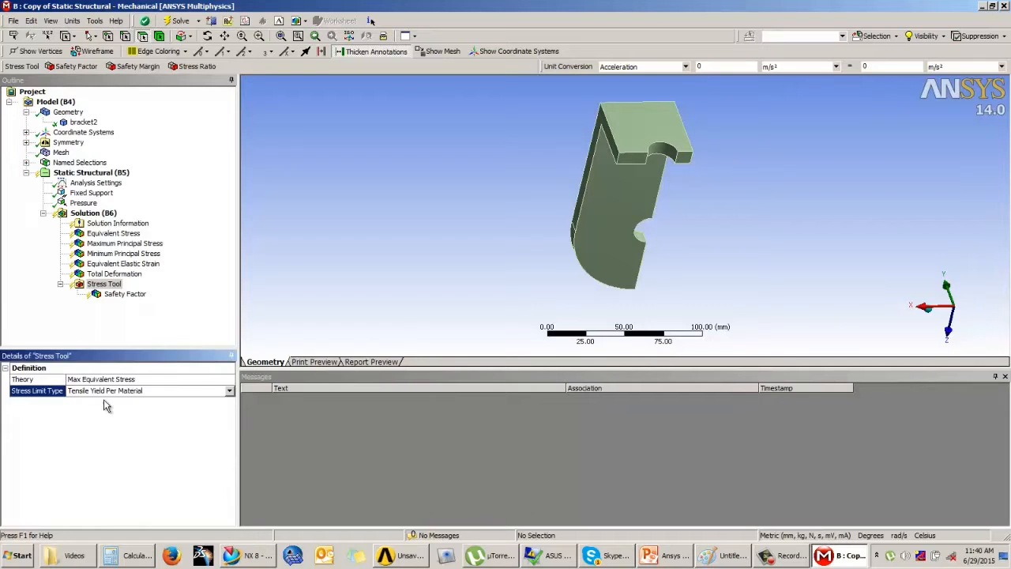
Solve the duplicated static structural analysis.
{"action": "right_click", "coordinate": [98, 214]}
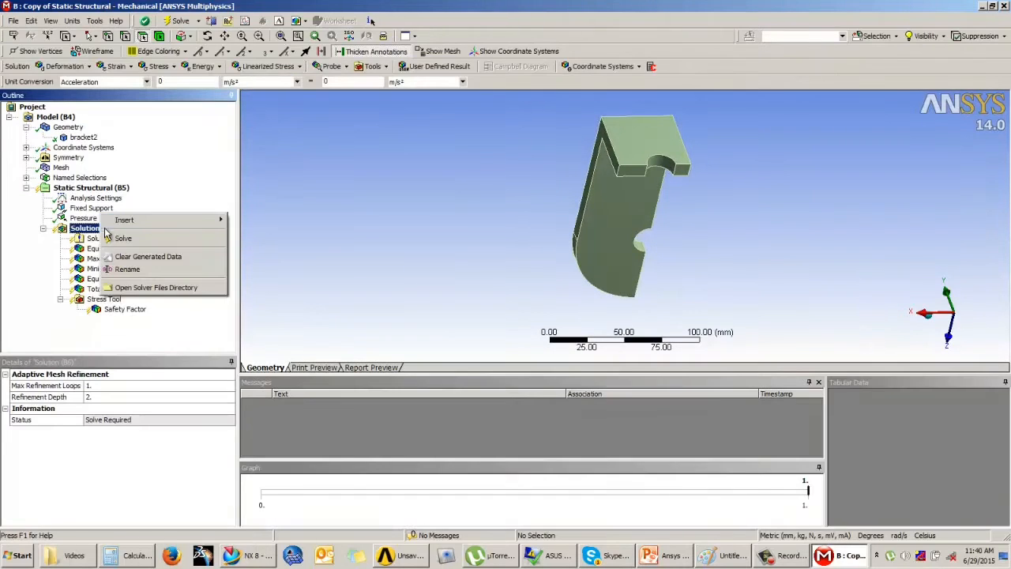
{"action": "left_click", "coordinate": [92, 249]}
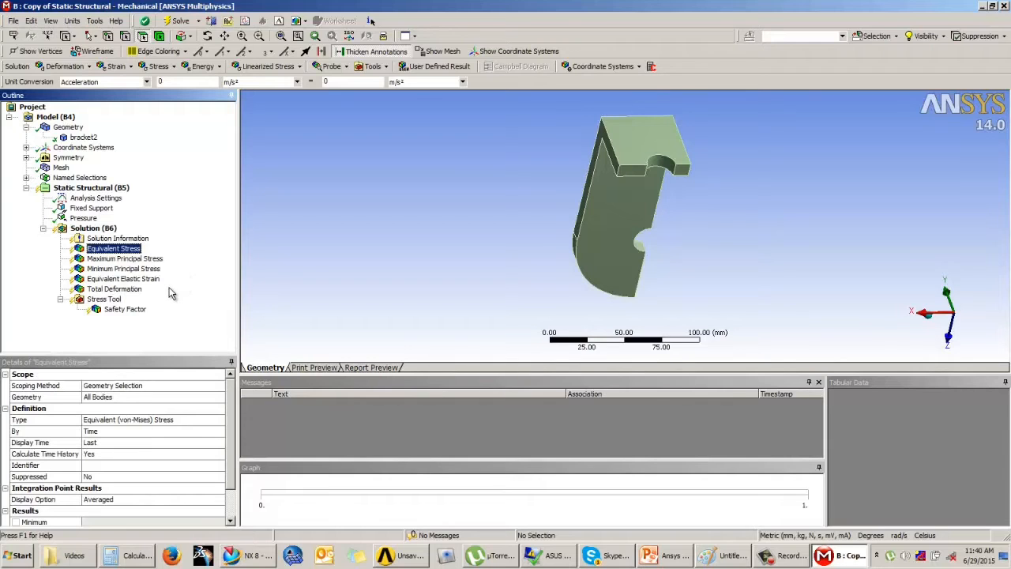
{"action": "right_click", "coordinate": [88, 229]}
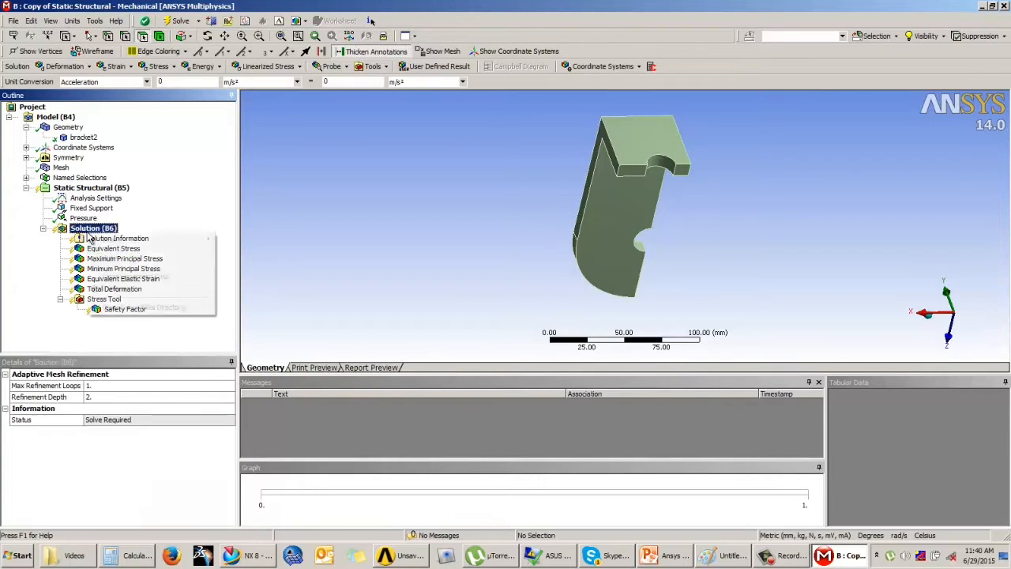
{"action": "left_click", "coordinate": [107, 258]}
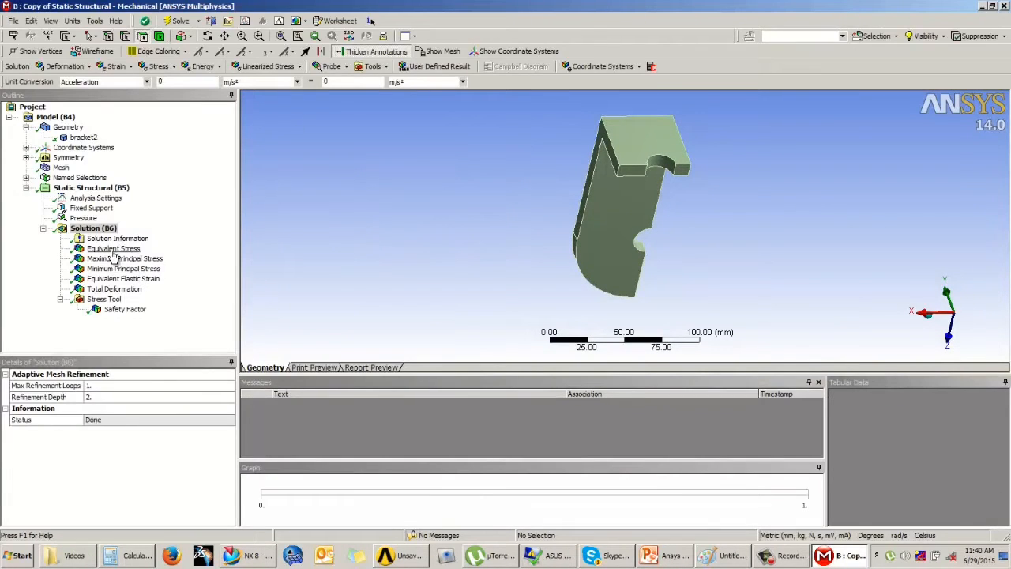
Examine the Equivalent Stress, Total Deformation and Safety Factor plots on the bracket without the fillet.
{"action": "left_click", "coordinate": [113, 249]}
{"action": "left_click_drag", "start_coordinate": [517, 269], "coordinate": [606, 94]}
{"action": "left_click_drag", "start_coordinate": [559, 169], "coordinate": [666, 139]}
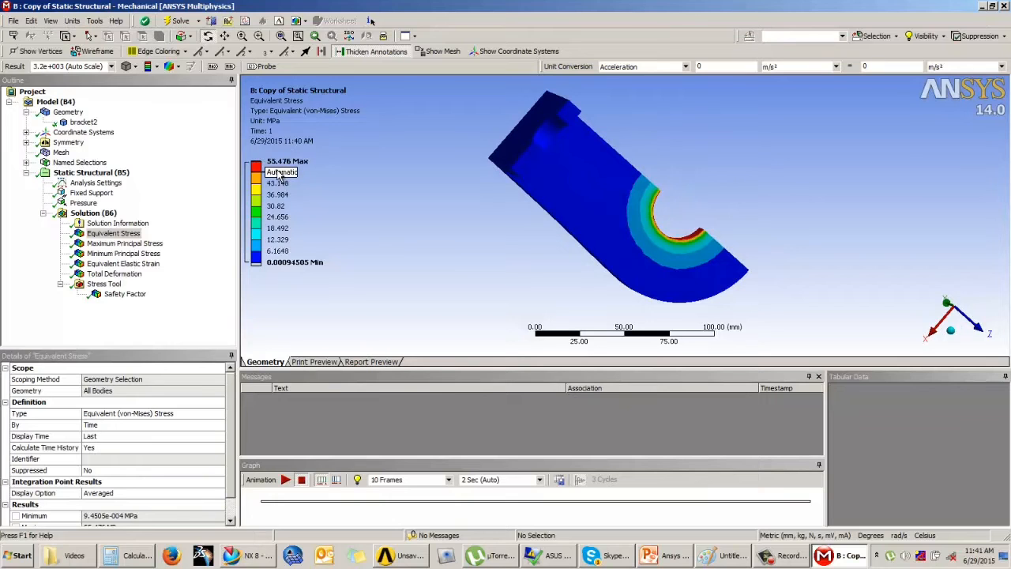
{"action": "left_click", "coordinate": [111, 275]}
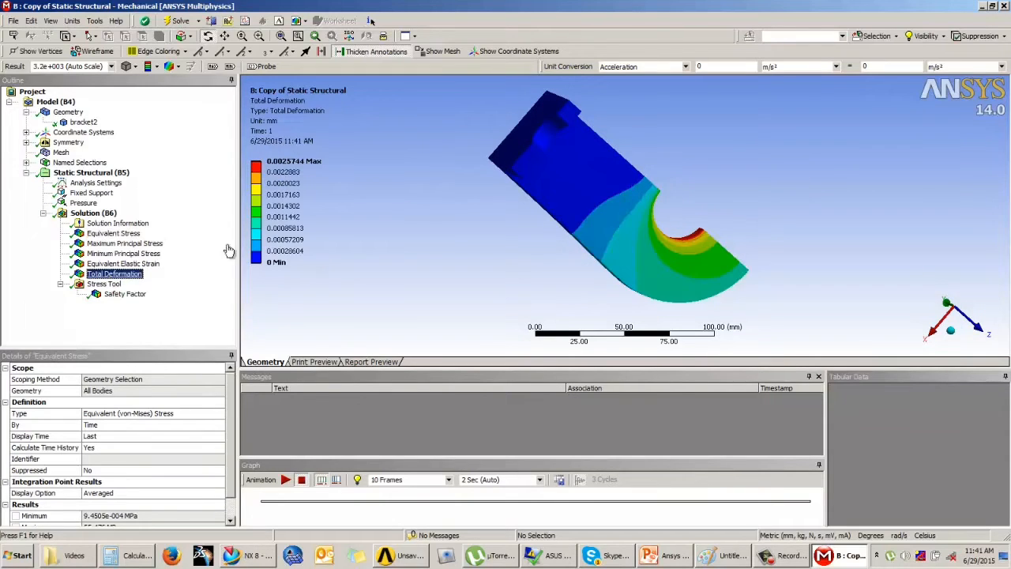
{"action": "left_click_drag", "start_coordinate": [523, 223], "coordinate": [451, 226]}
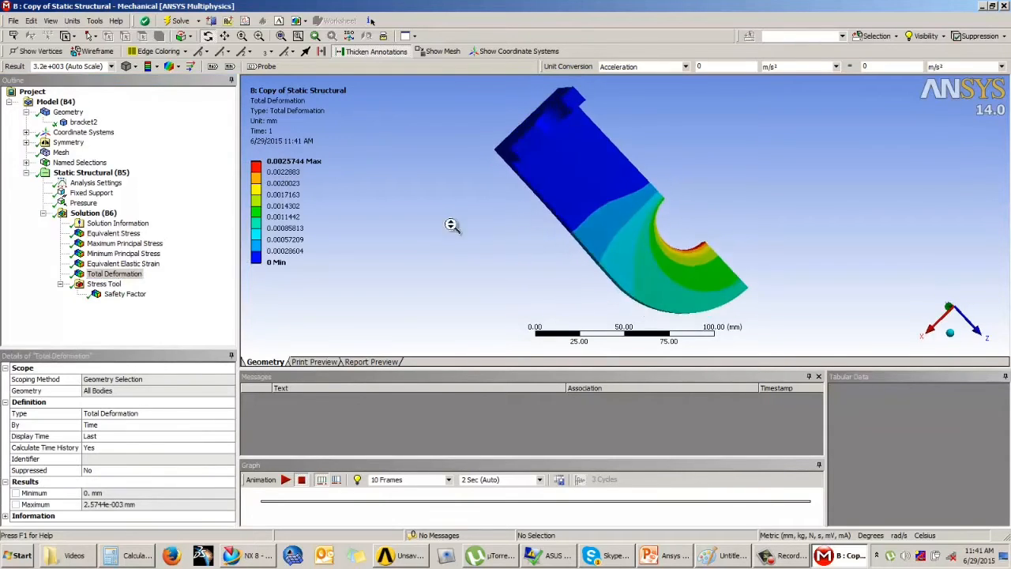
{"action": "left_click", "coordinate": [122, 294]}
{"action": "left_click_drag", "start_coordinate": [379, 243], "coordinate": [443, 227]}
Examine the Equivalent Elastic Strain plot and the Minimum and Maximum Principal Stress plots.
{"action": "left_click", "coordinate": [111, 264]}
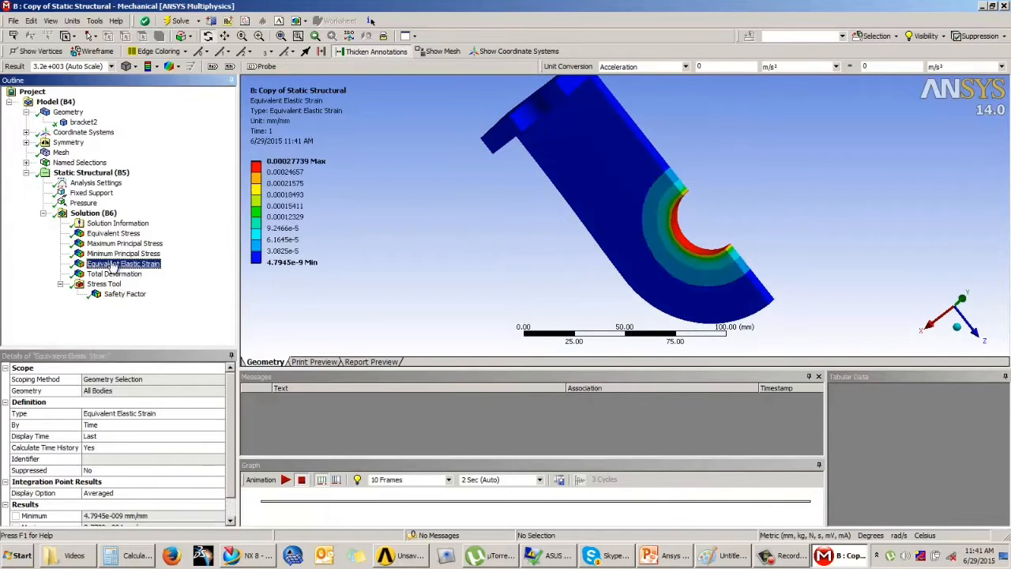
{"action": "left_click", "coordinate": [115, 254]}
{"action": "left_click", "coordinate": [120, 244]}
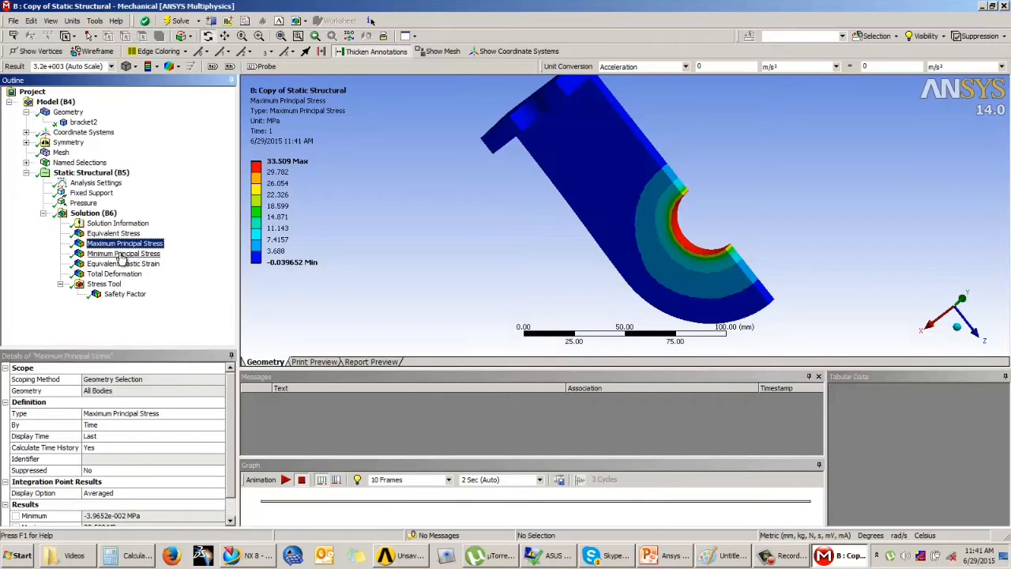
{"action": "left_click", "coordinate": [120, 253]}
{"action": "left_click_drag", "start_coordinate": [414, 245], "coordinate": [681, 238]}
Switch to PowerPoint and review the Factor of Safety slides, ending on the ductile materials formula Fs = Sy / σe.
{"action": "left_click", "coordinate": [658, 558]}
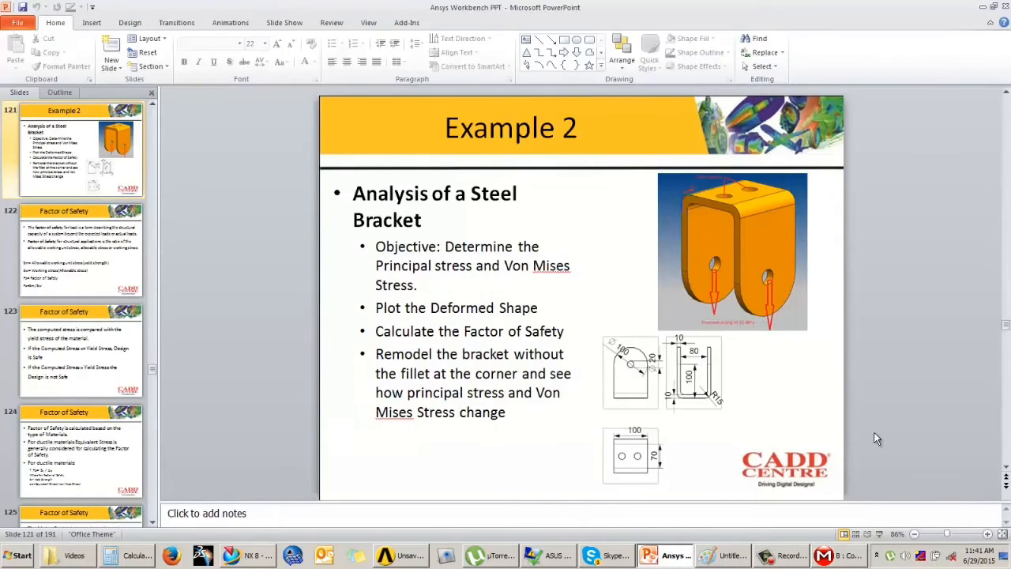
{"action": "scroll", "coordinate": [869, 358], "scroll_direction": "down", "scroll_amount": 4}
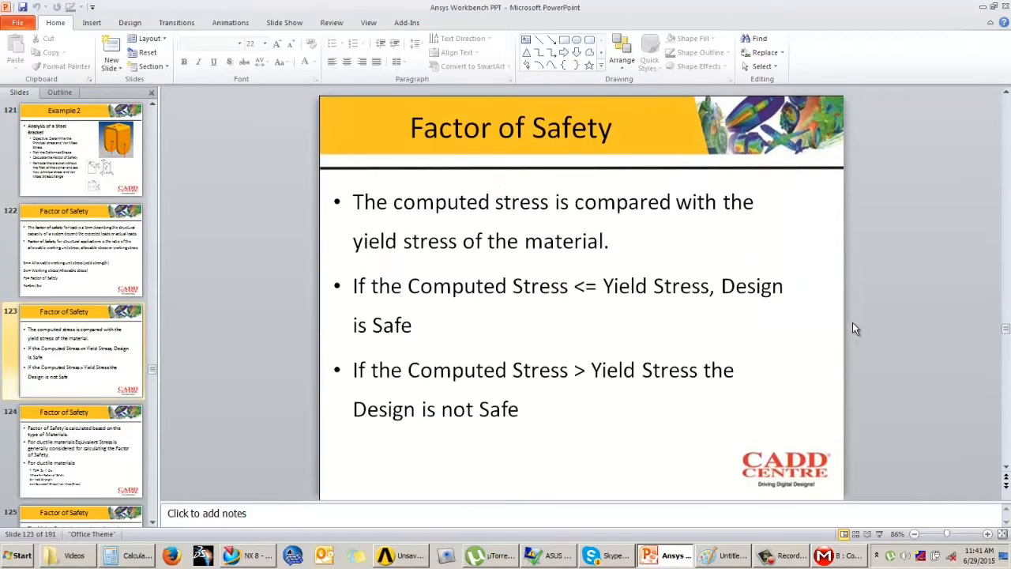
{"action": "scroll", "coordinate": [852, 322], "scroll_direction": "up", "scroll_amount": 2}
{"action": "scroll", "coordinate": [856, 318], "scroll_direction": "down", "scroll_amount": 4}
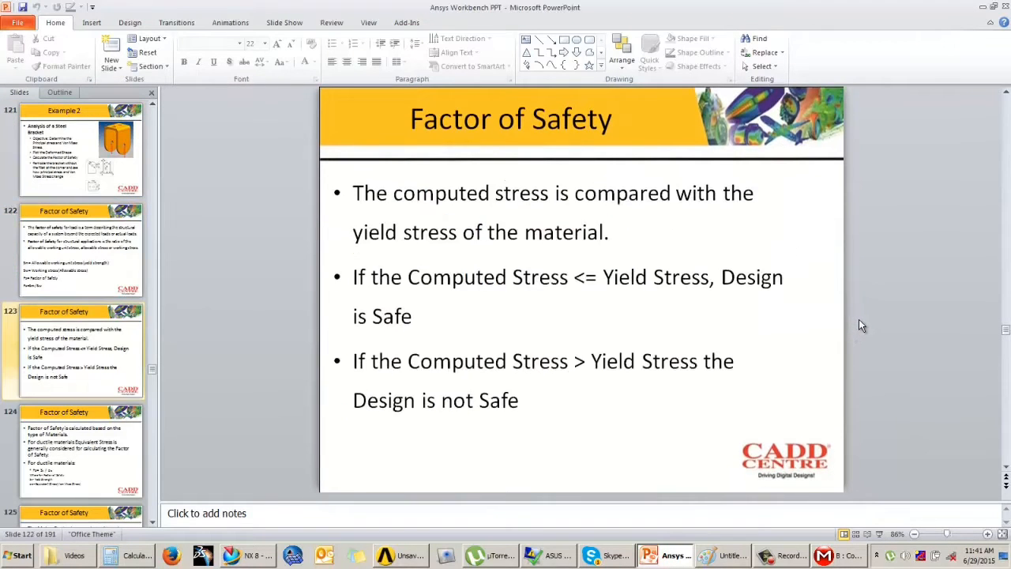
{"action": "scroll", "coordinate": [858, 314], "scroll_direction": "down", "scroll_amount": 2}
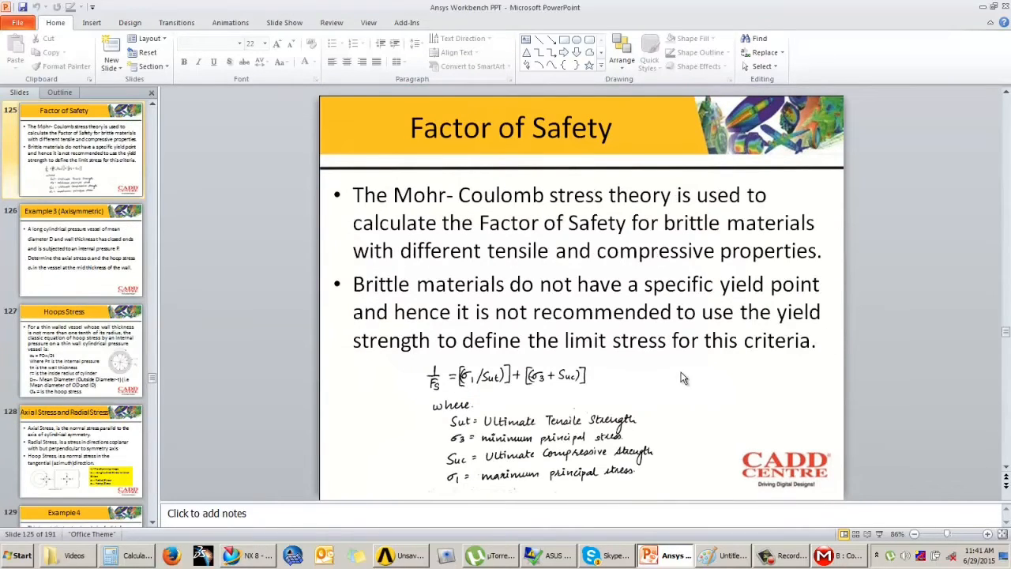
{"action": "scroll", "coordinate": [683, 378], "scroll_direction": "up", "scroll_amount": 1}
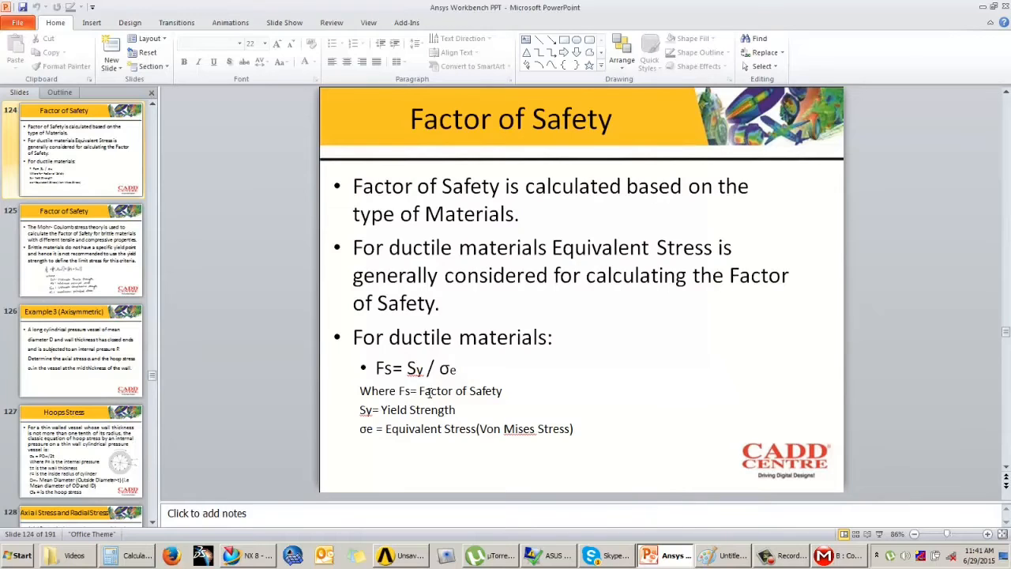
Switch to Paint and erase the entire old sketch from the canvas.
{"action": "left_click", "coordinate": [723, 557]}
{"action": "key", "text": "ctrl+a"}
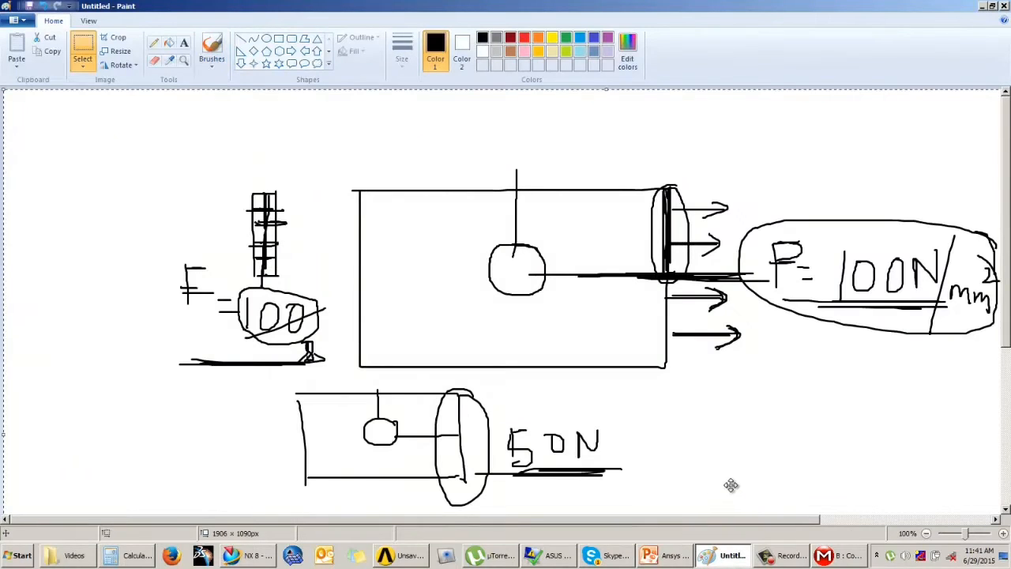
{"action": "key", "text": "Delete"}
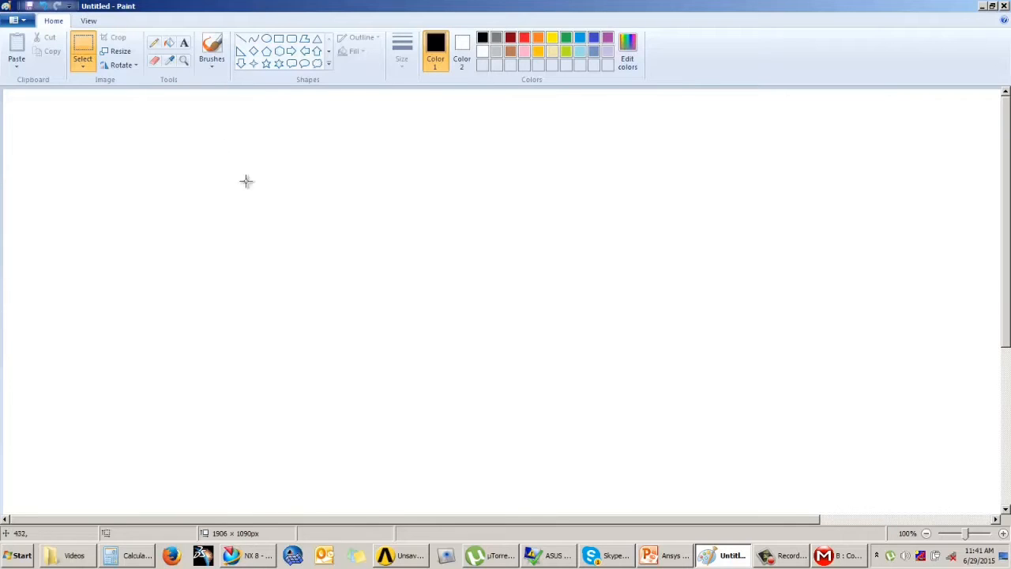
Handwrite Se = √ with the brush, followed by the terms (σ1 − σ2)² + (σ2 − σ3) under the root.
{"action": "left_click", "coordinate": [212, 47]}
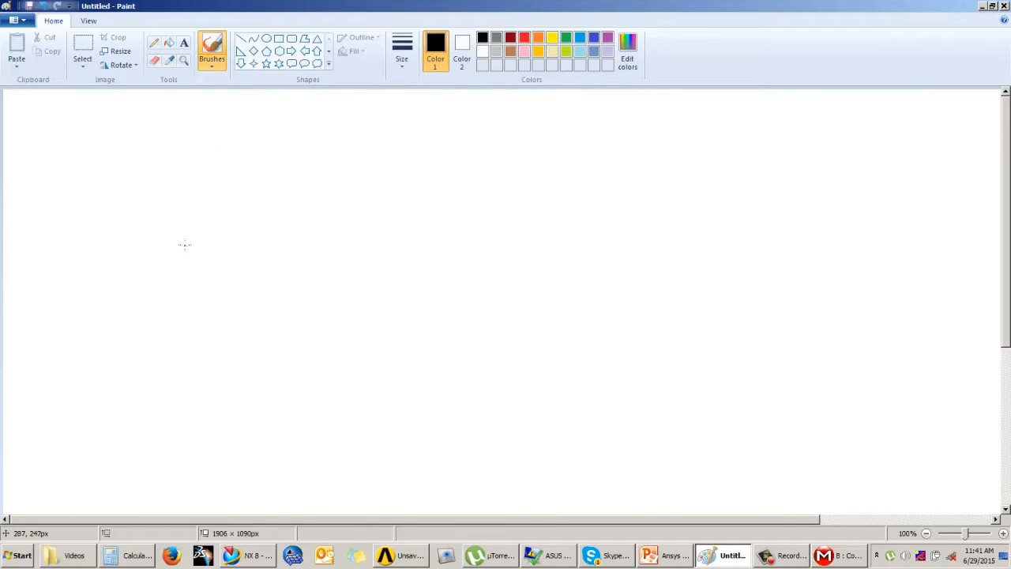
{"action": "mouse_move", "coordinate": [214, 257]}
{"action": "left_mouse_down"}
{"action": "mouse_move", "coordinate": [196, 265]}
{"action": "mouse_move", "coordinate": [194, 282]}
{"action": "mouse_move", "coordinate": [277, 277]}
{"action": "mouse_move", "coordinate": [322, 241]}
{"action": "mouse_move", "coordinate": [321, 230]}
{"action": "mouse_move", "coordinate": [701, 230]}
{"action": "left_mouse_up"}
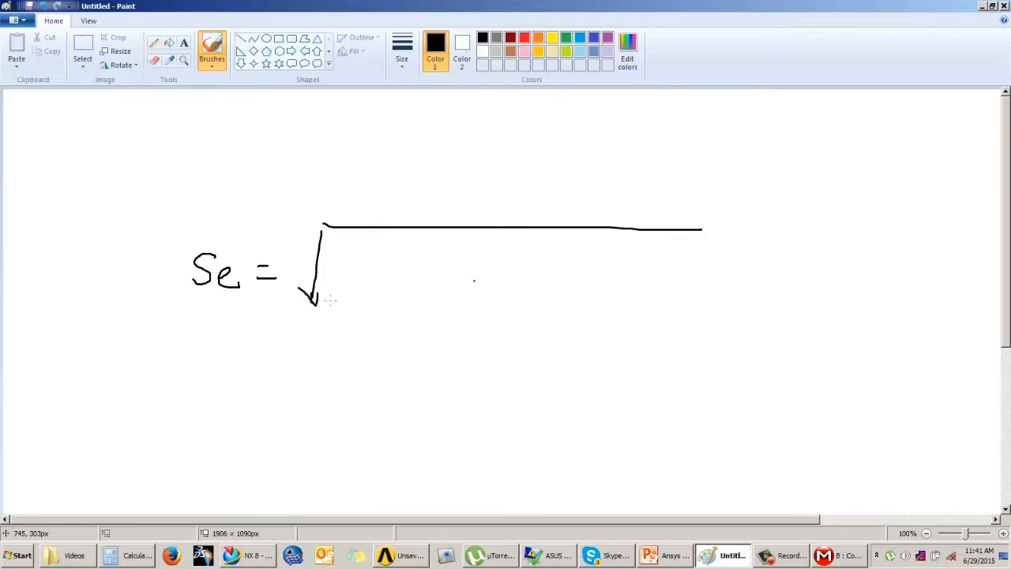
{"action": "mouse_move", "coordinate": [334, 254]}
{"action": "left_mouse_down"}
{"action": "mouse_move", "coordinate": [331, 281]}
{"action": "mouse_move", "coordinate": [378, 258]}
{"action": "mouse_move", "coordinate": [399, 272]}
{"action": "mouse_move", "coordinate": [439, 272]}
{"action": "mouse_move", "coordinate": [455, 257]}
{"action": "mouse_move", "coordinate": [471, 281]}
{"action": "left_mouse_up"}
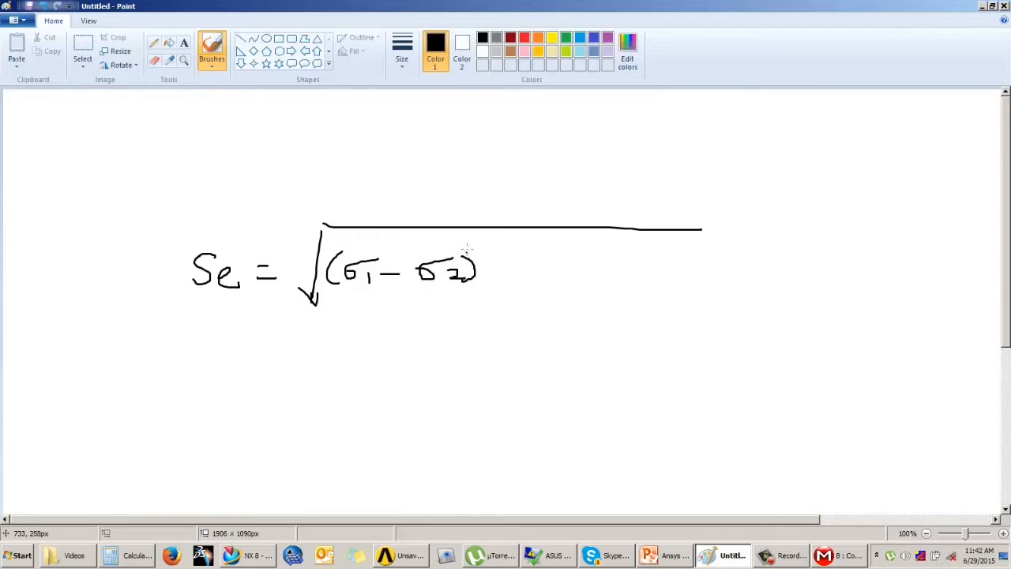
{"action": "mouse_move", "coordinate": [472, 247]}
{"action": "left_mouse_down"}
{"action": "mouse_move", "coordinate": [528, 270]}
{"action": "mouse_move", "coordinate": [538, 285]}
{"action": "mouse_move", "coordinate": [561, 270]}
{"action": "left_mouse_up"}
{"action": "mouse_move", "coordinate": [559, 269]}
{"action": "left_mouse_down"}
{"action": "mouse_move", "coordinate": [578, 267]}
{"action": "mouse_move", "coordinate": [589, 289]}
{"action": "mouse_move", "coordinate": [621, 283]}
{"action": "mouse_move", "coordinate": [642, 263]}
{"action": "mouse_move", "coordinate": [640, 287]}
{"action": "mouse_move", "coordinate": [687, 278]}
{"action": "left_mouse_up"}
{"action": "left_click", "coordinate": [677, 275]}
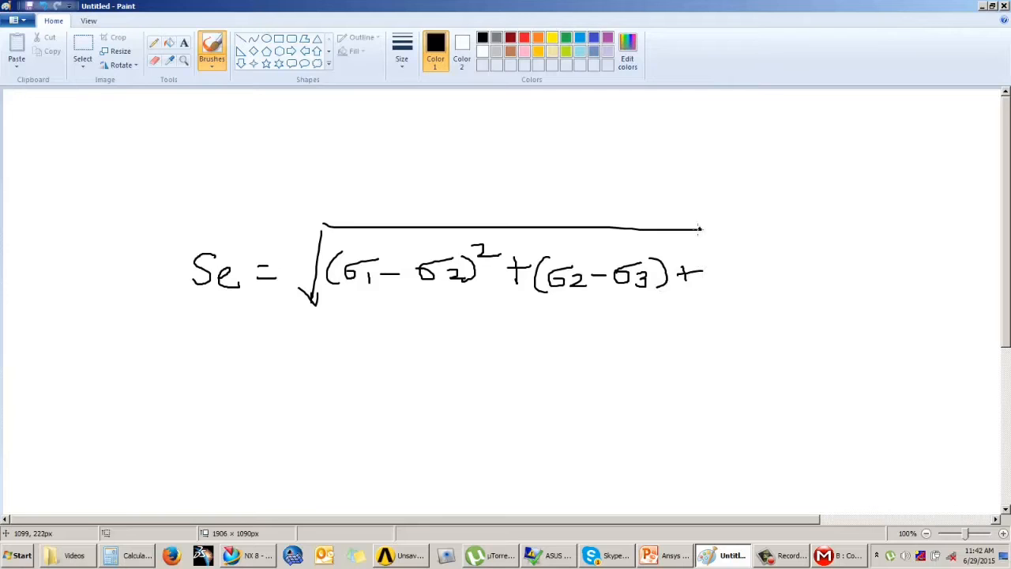
Extend the square root bar and write the third term (σ3 − σ1) beneath it.
{"action": "left_click_drag", "start_coordinate": [699, 229], "coordinate": [881, 228]}
{"action": "mouse_move", "coordinate": [722, 262]}
{"action": "left_mouse_down"}
{"action": "mouse_move", "coordinate": [712, 278]}
{"action": "mouse_move", "coordinate": [721, 291]}
{"action": "left_mouse_up"}
{"action": "mouse_move", "coordinate": [736, 272]}
{"action": "left_mouse_down"}
{"action": "mouse_move", "coordinate": [726, 277]}
{"action": "mouse_move", "coordinate": [741, 269]}
{"action": "left_mouse_up"}
{"action": "mouse_move", "coordinate": [728, 266]}
{"action": "left_mouse_down"}
{"action": "mouse_move", "coordinate": [750, 265]}
{"action": "mouse_move", "coordinate": [758, 291]}
{"action": "left_mouse_up"}
{"action": "left_click_drag", "start_coordinate": [779, 277], "coordinate": [806, 276]}
{"action": "left_click_drag", "start_coordinate": [824, 270], "coordinate": [818, 281]}
{"action": "mouse_move", "coordinate": [814, 270]}
{"action": "left_mouse_down"}
{"action": "mouse_move", "coordinate": [845, 267]}
{"action": "mouse_move", "coordinate": [842, 278]}
{"action": "left_mouse_up"}
{"action": "left_click_drag", "start_coordinate": [850, 253], "coordinate": [851, 294]}
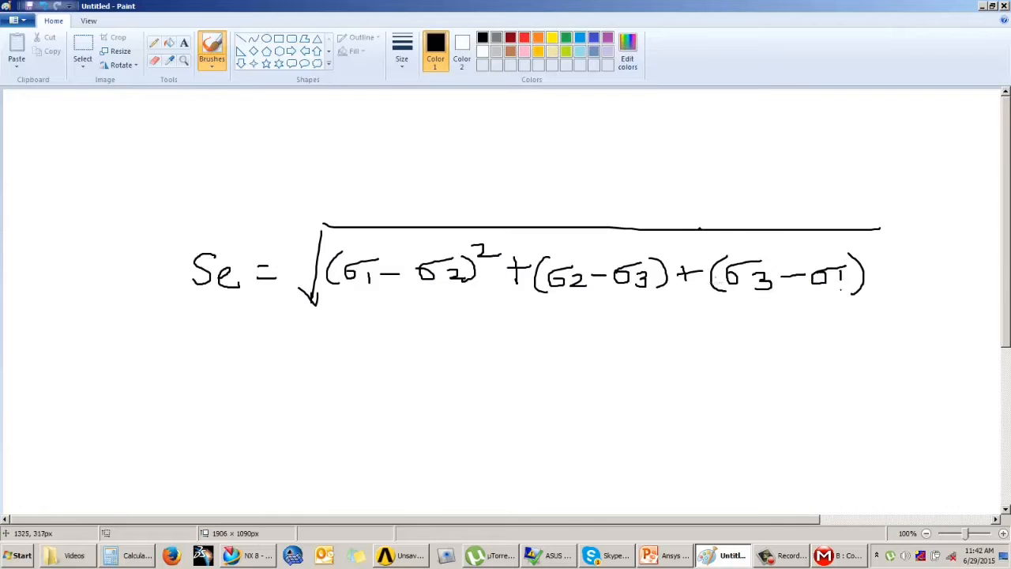
Complete the Se formula with the missing squares and a division by 2, and frame it with a hand-drawn box.
{"action": "left_click_drag", "start_coordinate": [664, 253], "coordinate": [694, 258]}
{"action": "left_click_drag", "start_coordinate": [349, 298], "coordinate": [857, 308]}
{"action": "mouse_move", "coordinate": [582, 323]}
{"action": "left_mouse_down"}
{"action": "mouse_move", "coordinate": [600, 348]}
{"action": "mouse_move", "coordinate": [638, 347]}
{"action": "left_mouse_up"}
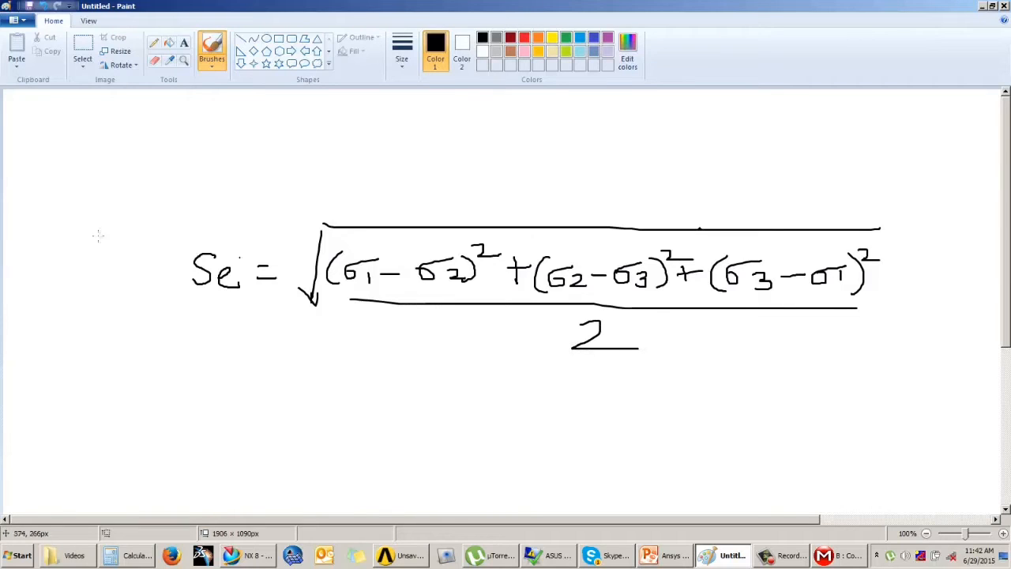
{"action": "left_click_drag", "start_coordinate": [167, 205], "coordinate": [180, 345]}
{"action": "mouse_move", "coordinate": [187, 221]}
{"action": "left_mouse_down"}
{"action": "mouse_move", "coordinate": [884, 202]}
{"action": "mouse_move", "coordinate": [924, 360]}
{"action": "mouse_move", "coordinate": [180, 357]}
{"action": "mouse_move", "coordinate": [180, 257]}
{"action": "mouse_move", "coordinate": [224, 226]}
{"action": "left_mouse_up"}
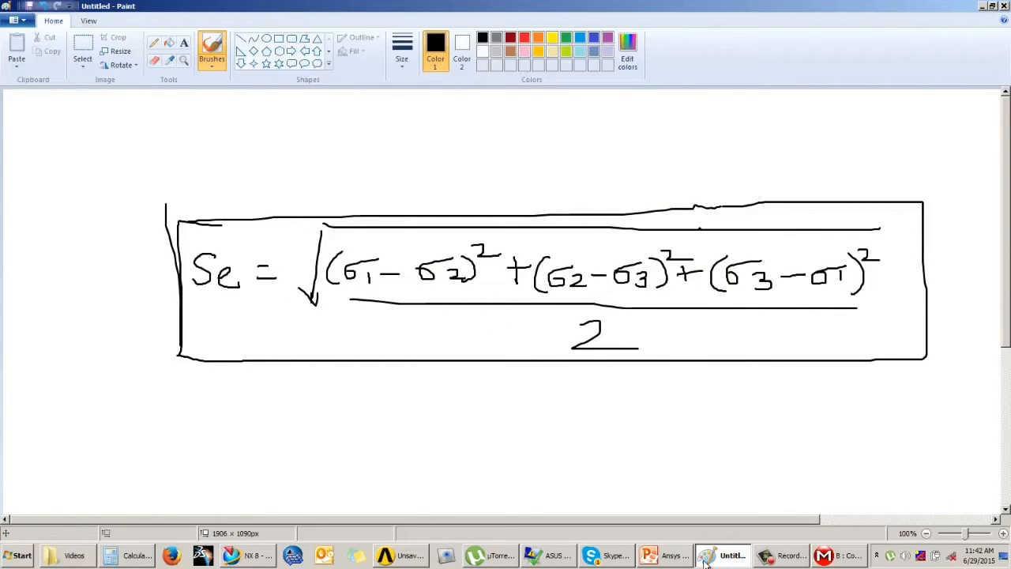
Switch to ANSYS Mechanical and look through the stress result types available for the Solution, including Middle Principal.
{"action": "left_click", "coordinate": [838, 555]}
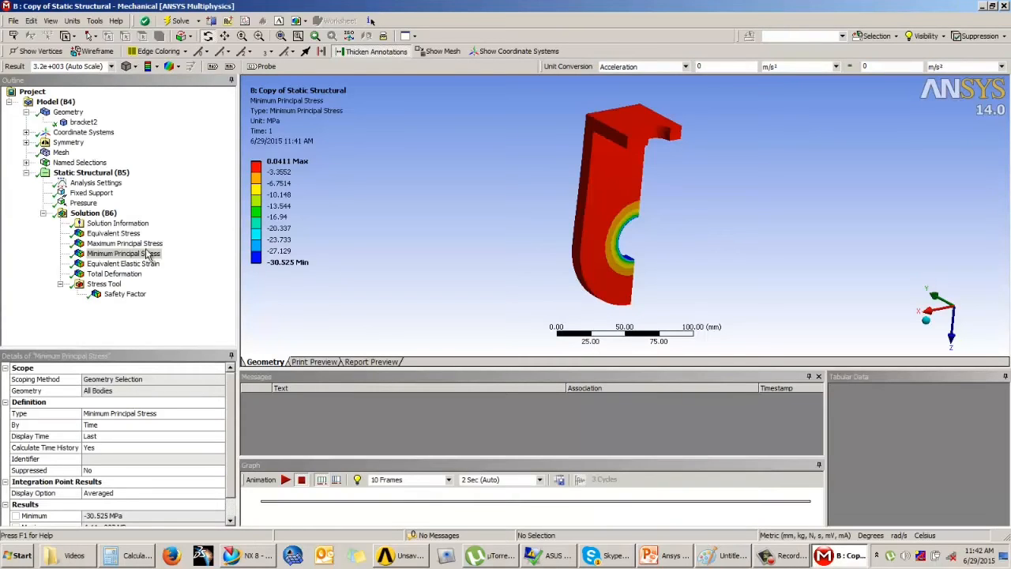
{"action": "left_click", "coordinate": [94, 214]}
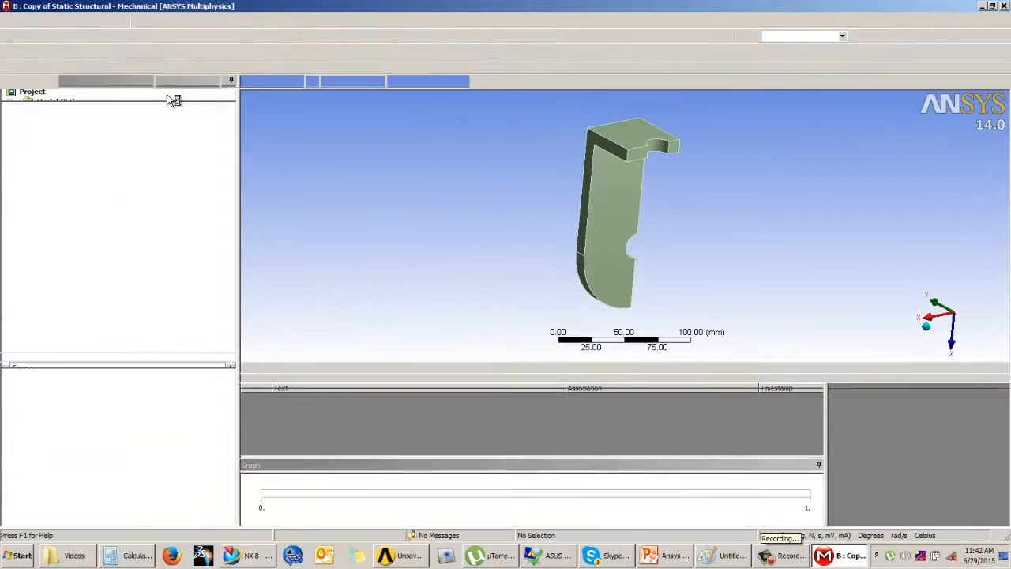
{"action": "left_click", "coordinate": [160, 68]}
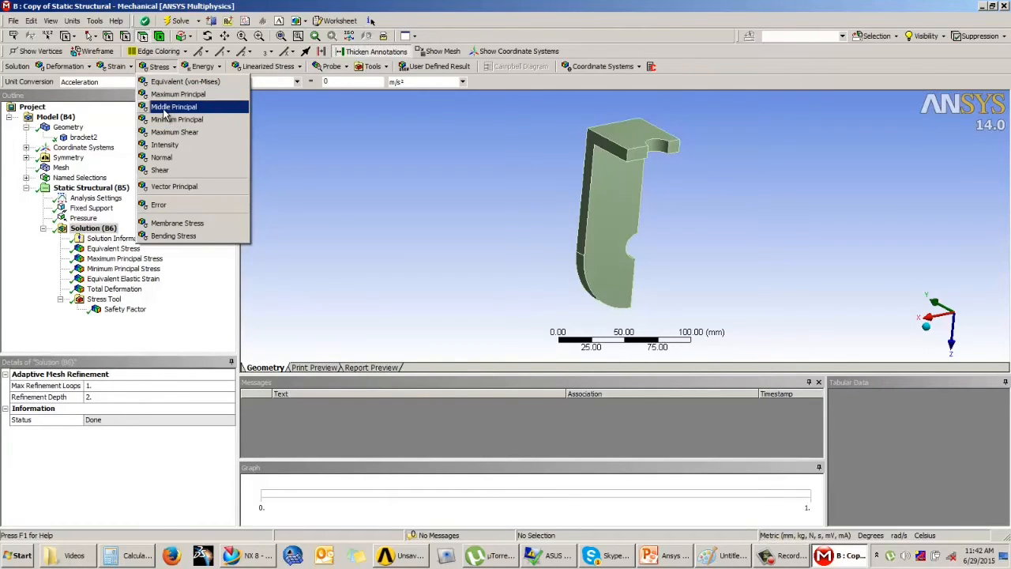
{"action": "left_click", "coordinate": [393, 166]}
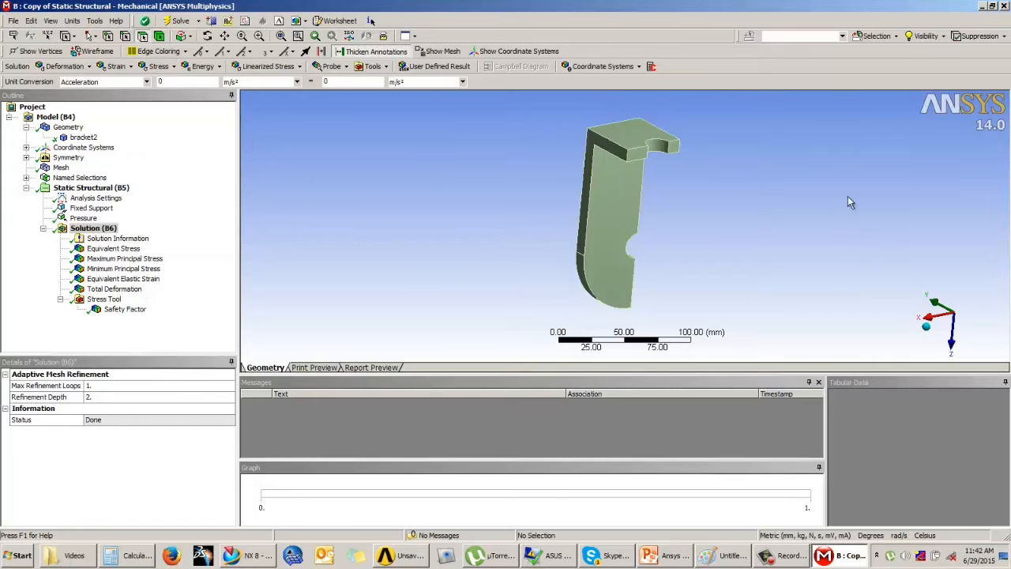
{"action": "left_click", "coordinate": [981, 6]}
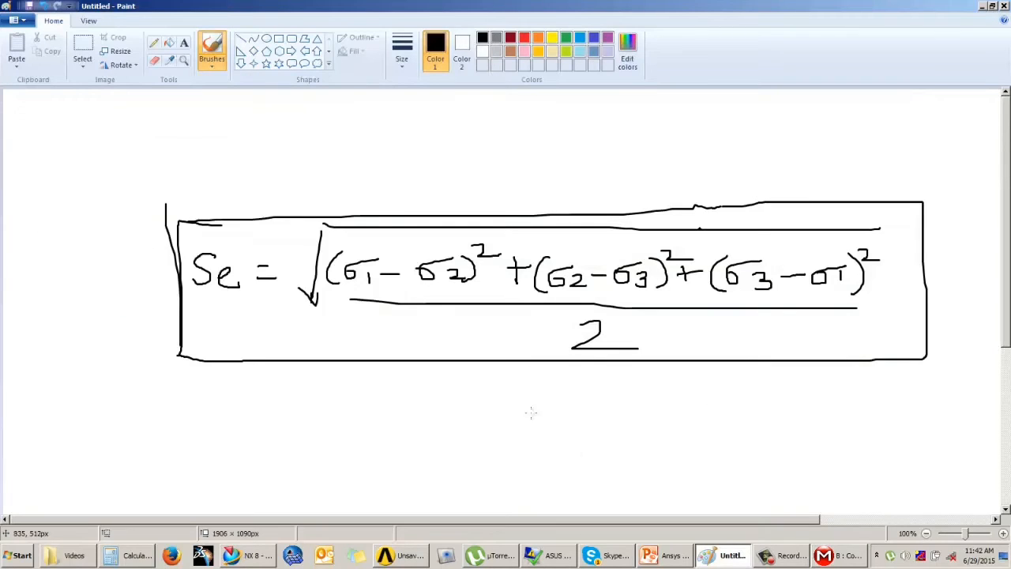
Switch to PowerPoint and review the Factor of Safety slide for ductile materials.
{"action": "left_click", "coordinate": [670, 555]}
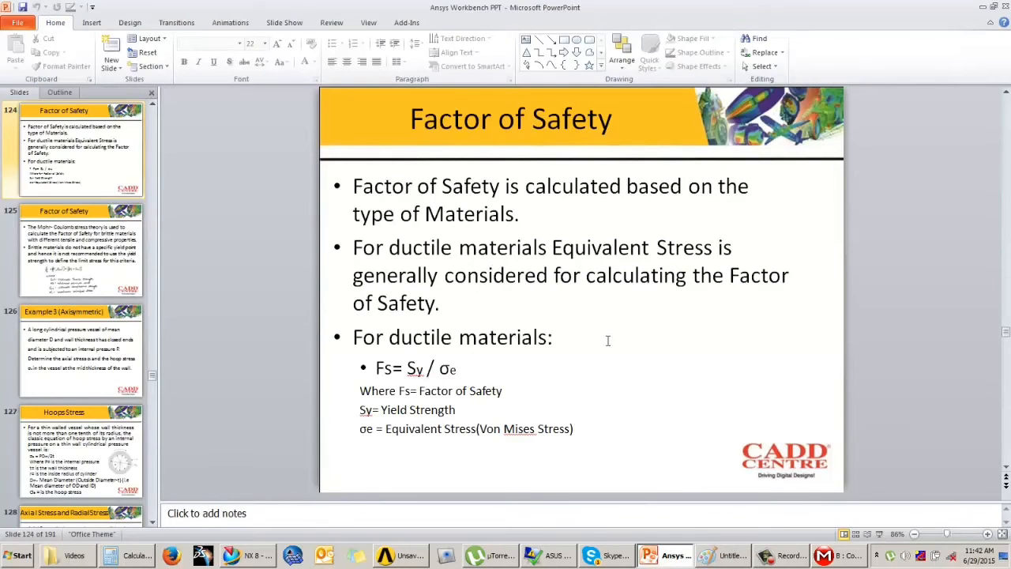
{"action": "left_click", "coordinate": [789, 555]}
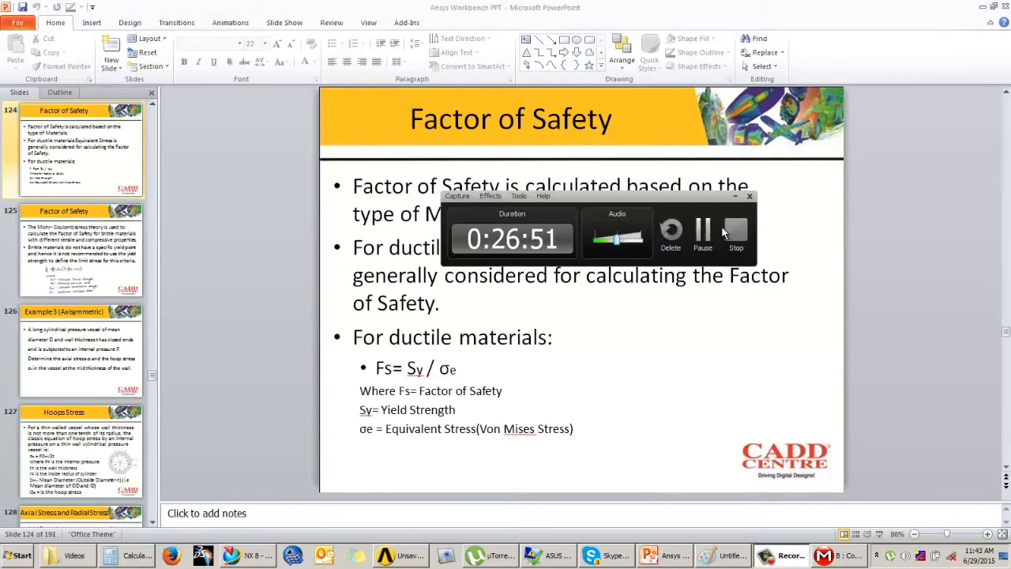
{"action": "left_click", "coordinate": [725, 231]}
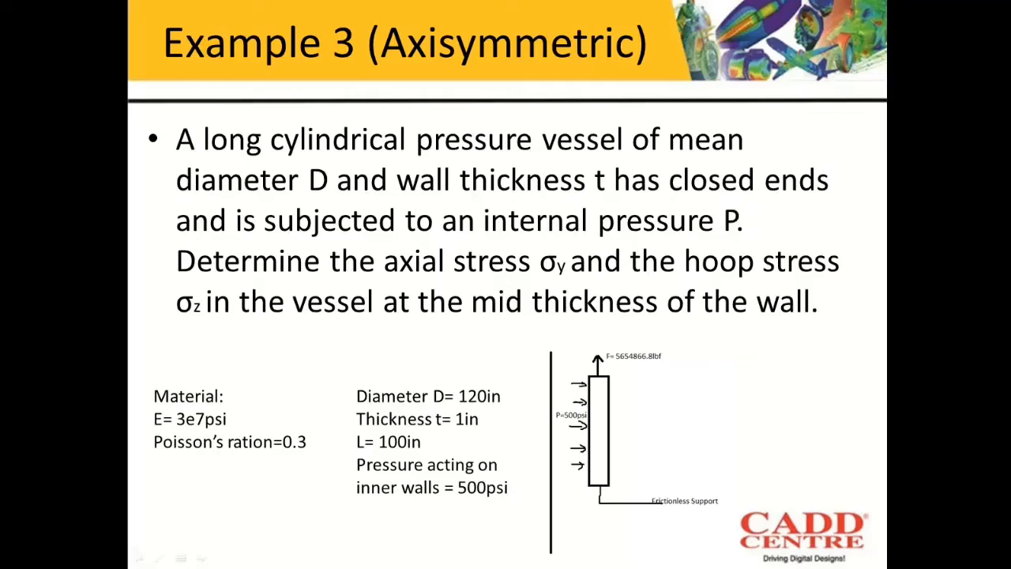
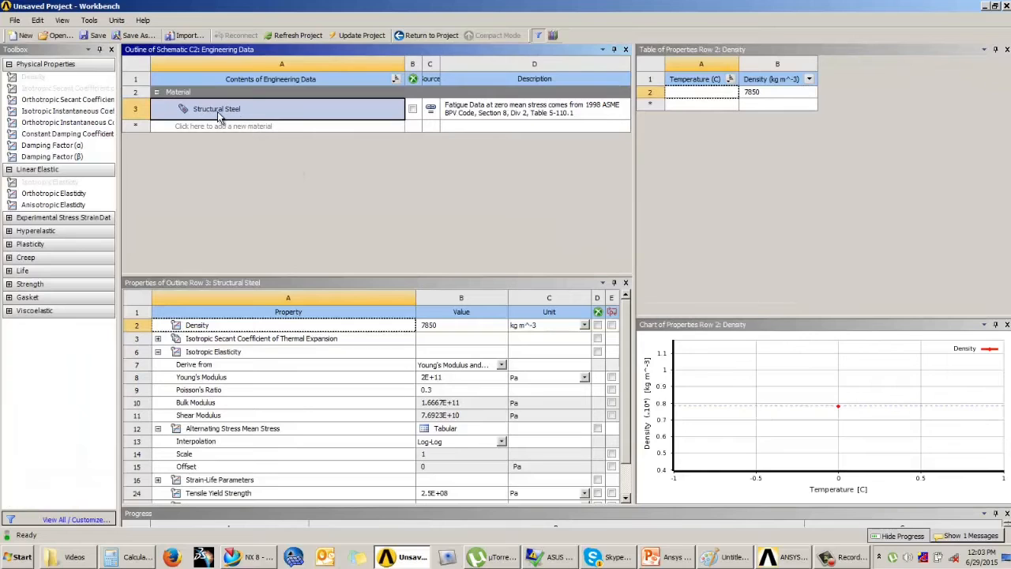
Add a new material named Mat1 to the engineering data and assign it the Isotropic Elasticity property.
{"action": "left_click", "coordinate": [225, 126]}
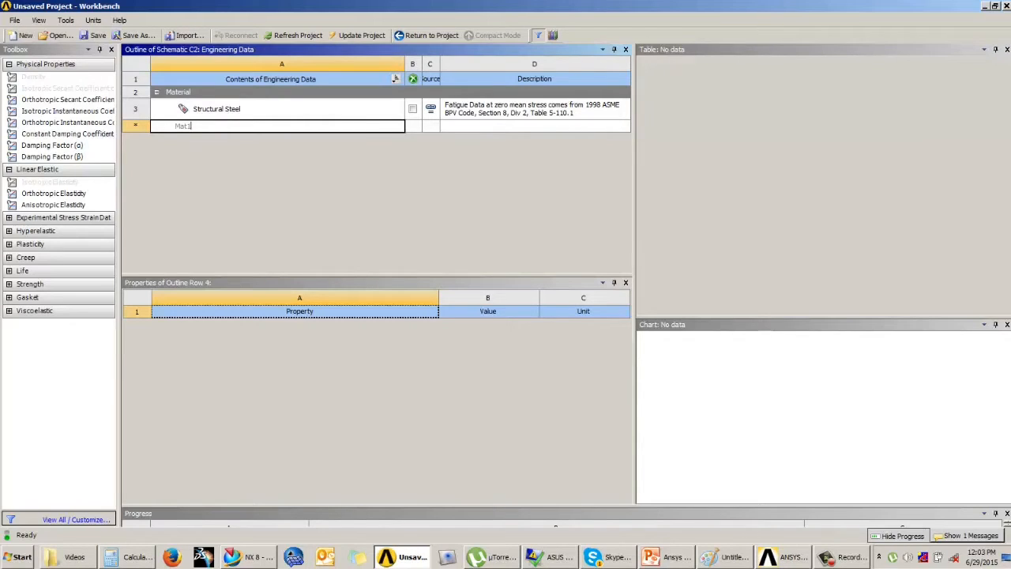
{"action": "key", "text": "Return"}
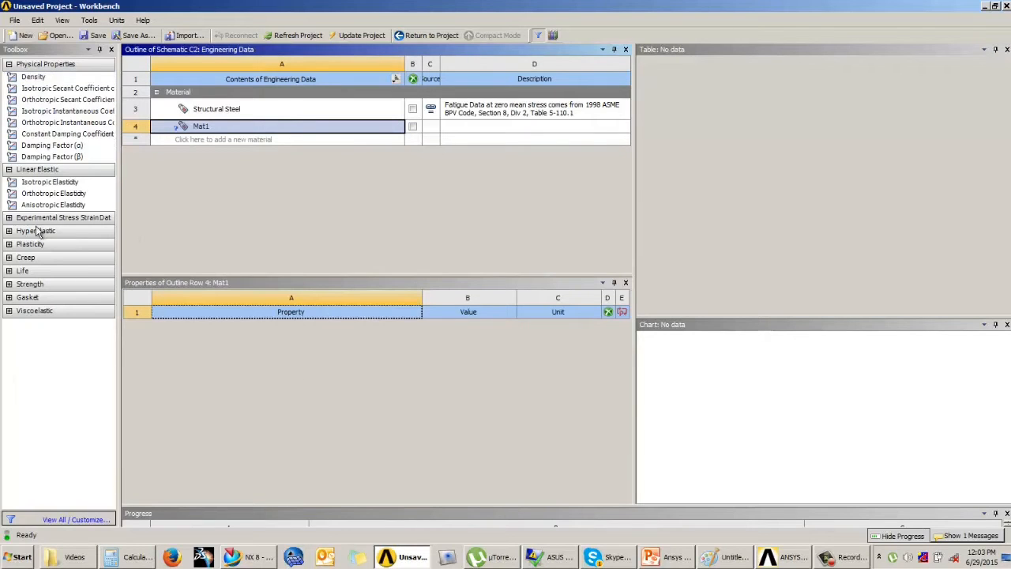
{"action": "left_click_drag", "start_coordinate": [46, 183], "coordinate": [305, 352]}
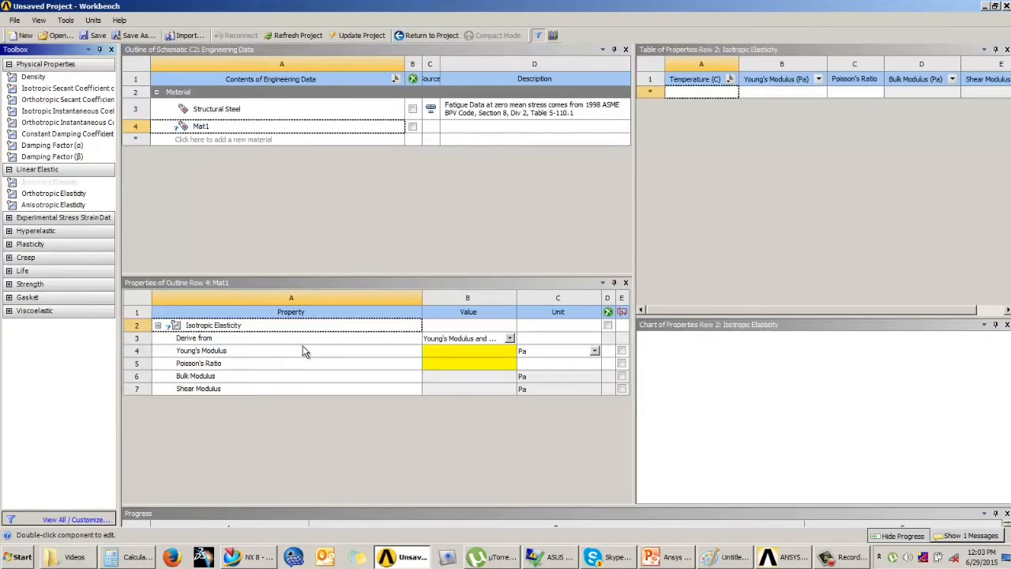
Set the unit of Mat1's Young's Modulus to psi.
{"action": "left_click", "coordinate": [467, 351]}
{"action": "left_click", "coordinate": [594, 351]}
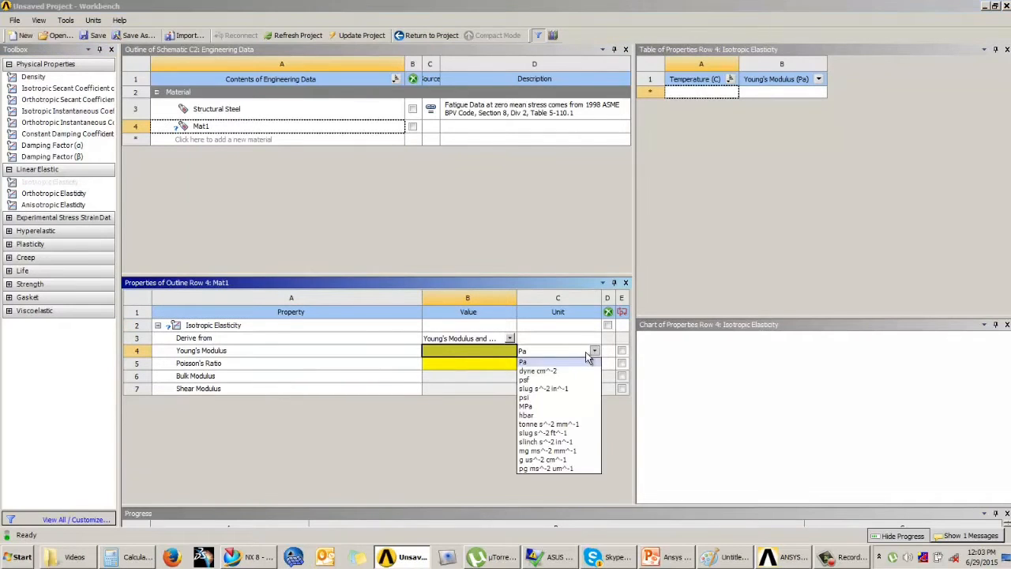
{"action": "left_click", "coordinate": [526, 397]}
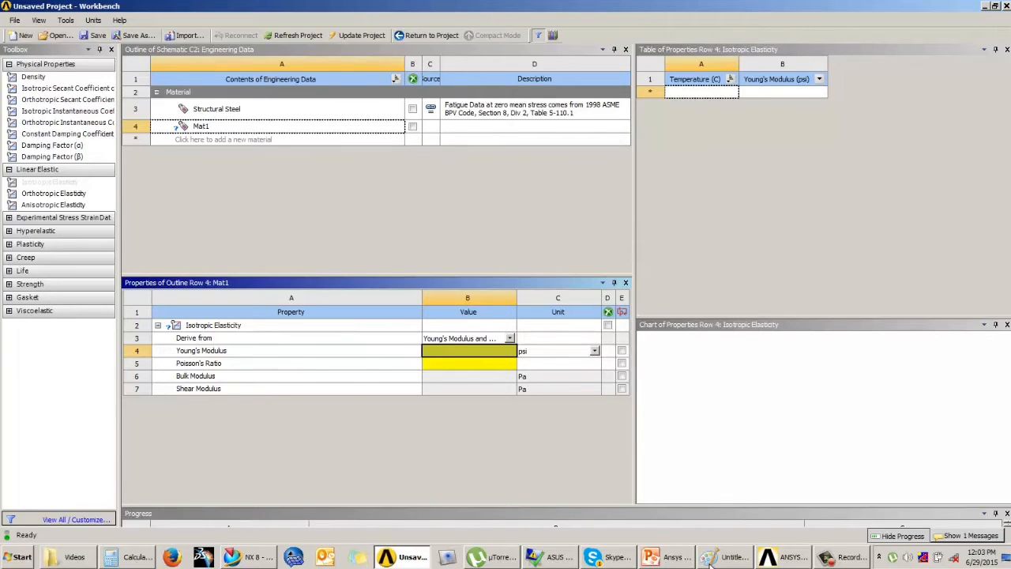
Switch to PowerPoint and read the material data on the Example 3 (Axisymmetric) slide.
{"action": "left_click", "coordinate": [671, 556]}
{"action": "scroll", "coordinate": [575, 334], "scroll_direction": "up", "scroll_amount": 3}
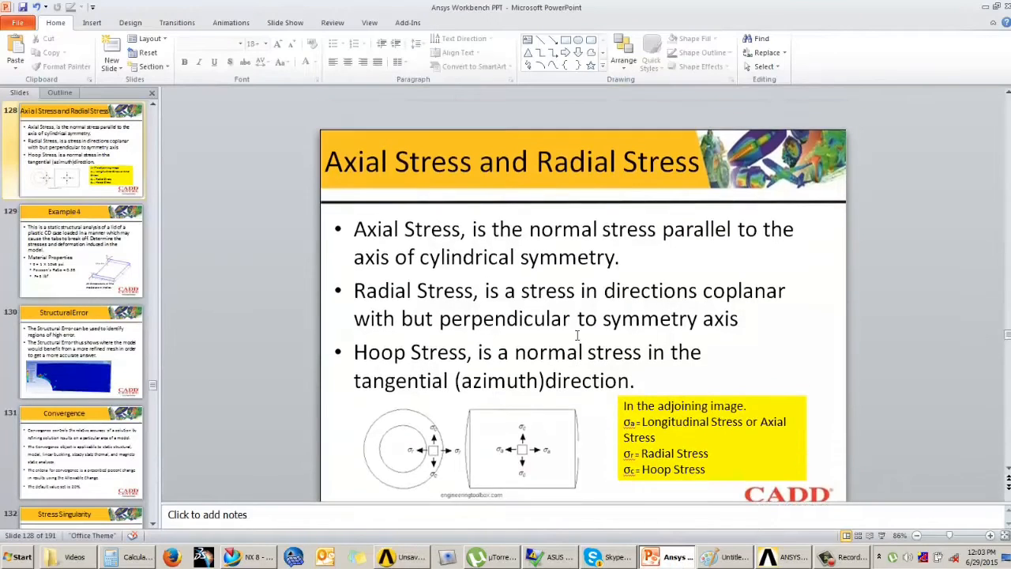
{"action": "scroll", "coordinate": [576, 334], "scroll_direction": "down", "scroll_amount": 3}
{"action": "scroll", "coordinate": [575, 334], "scroll_direction": "up", "scroll_amount": 4}
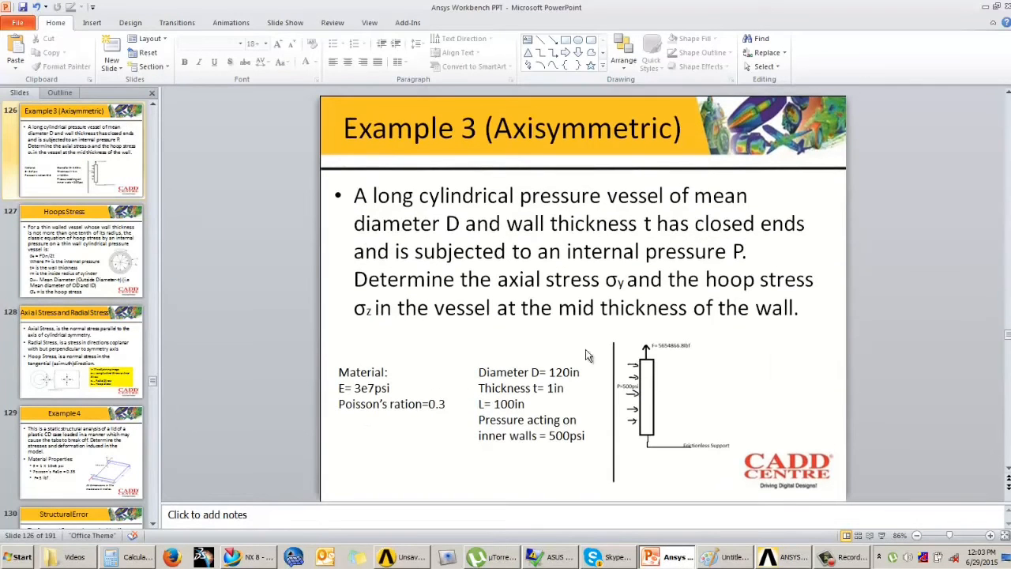
{"action": "left_click", "coordinate": [882, 535]}
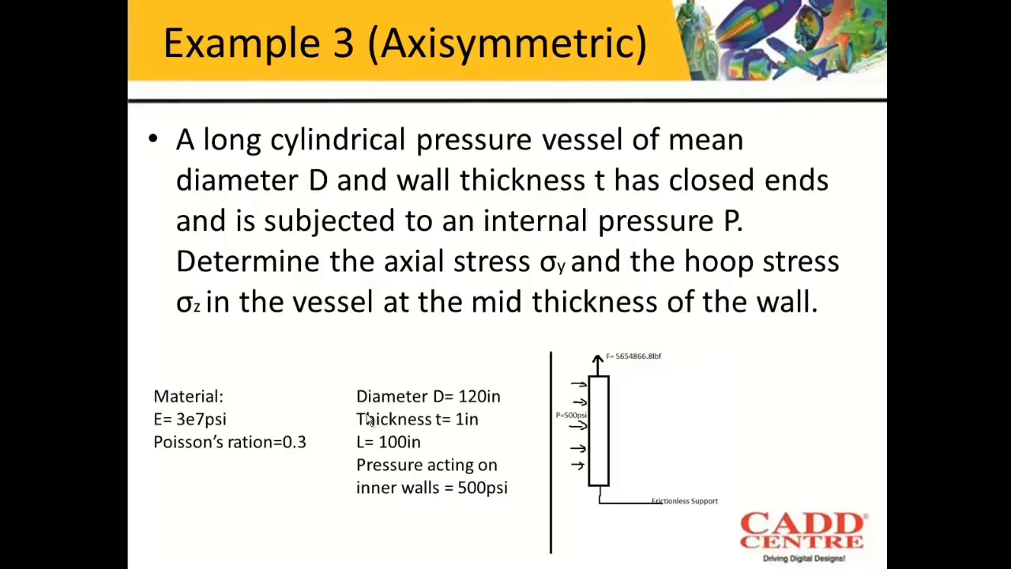
{"action": "key", "text": "Escape"}
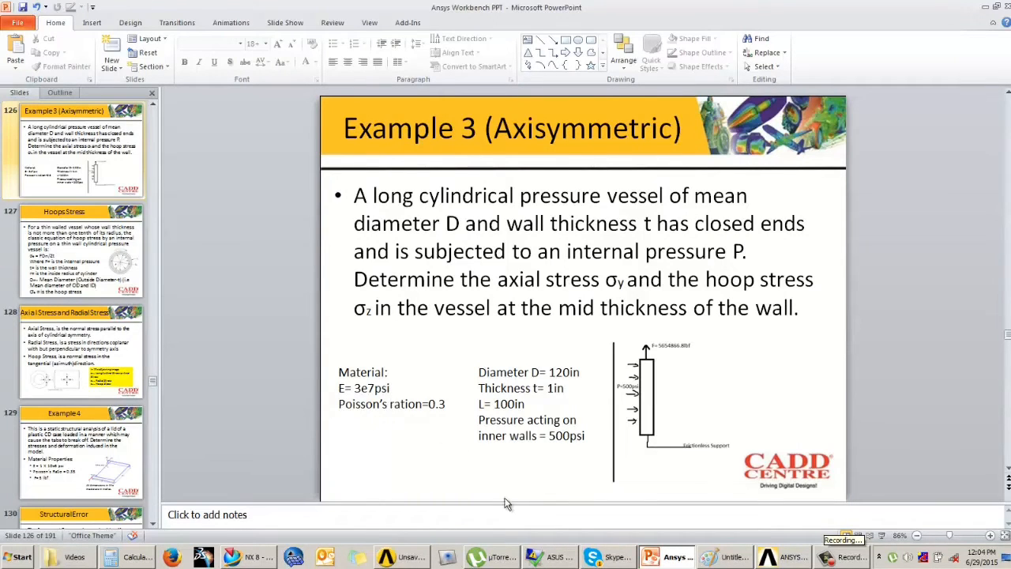
Return to ANSYS Workbench and set Mat1's Young's Modulus to 3e7 psi and its Poisson's Ratio to 0.3.
{"action": "left_click", "coordinate": [407, 557]}
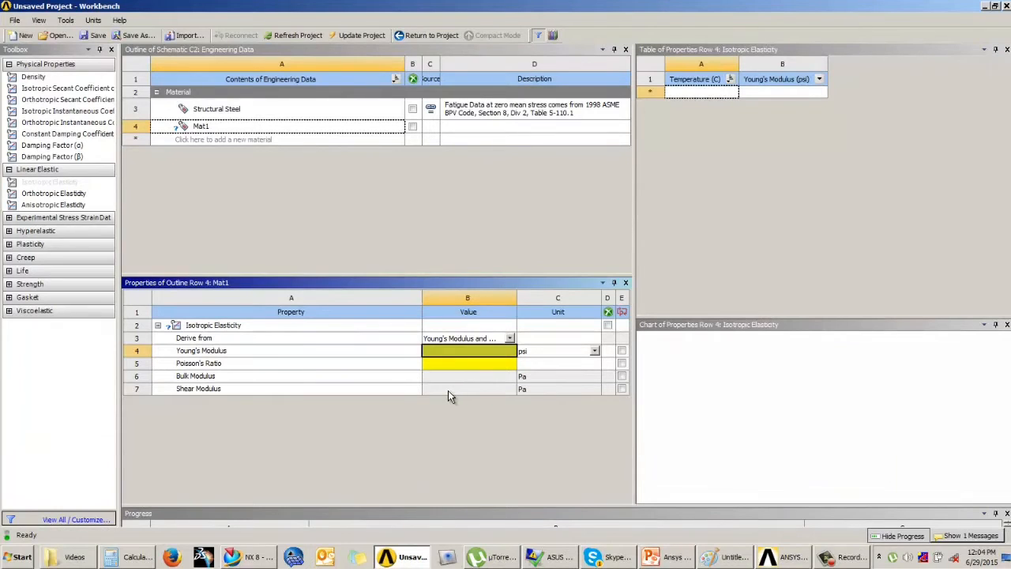
{"action": "type", "text": "3e7"}
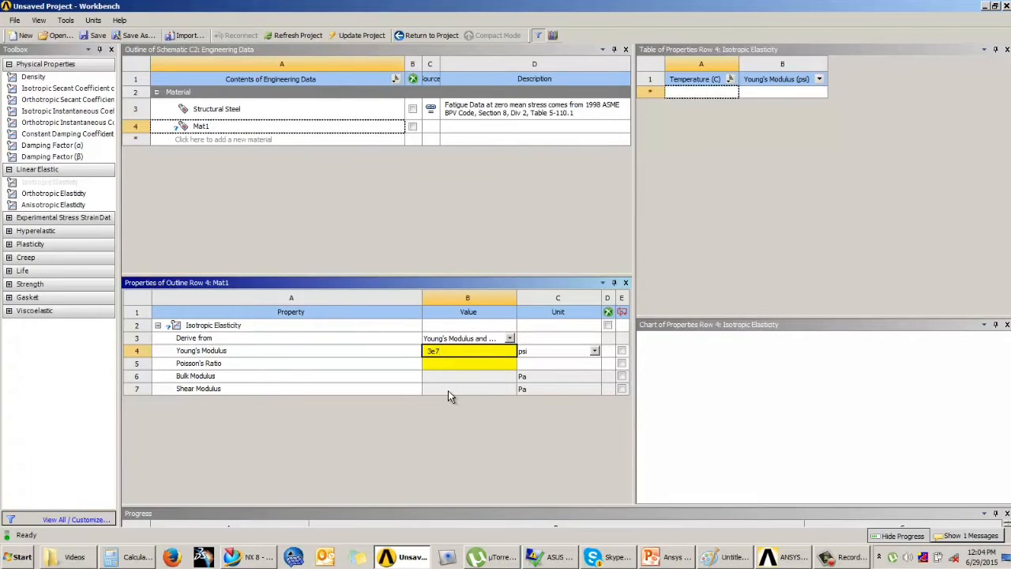
{"action": "key", "text": "Return"}
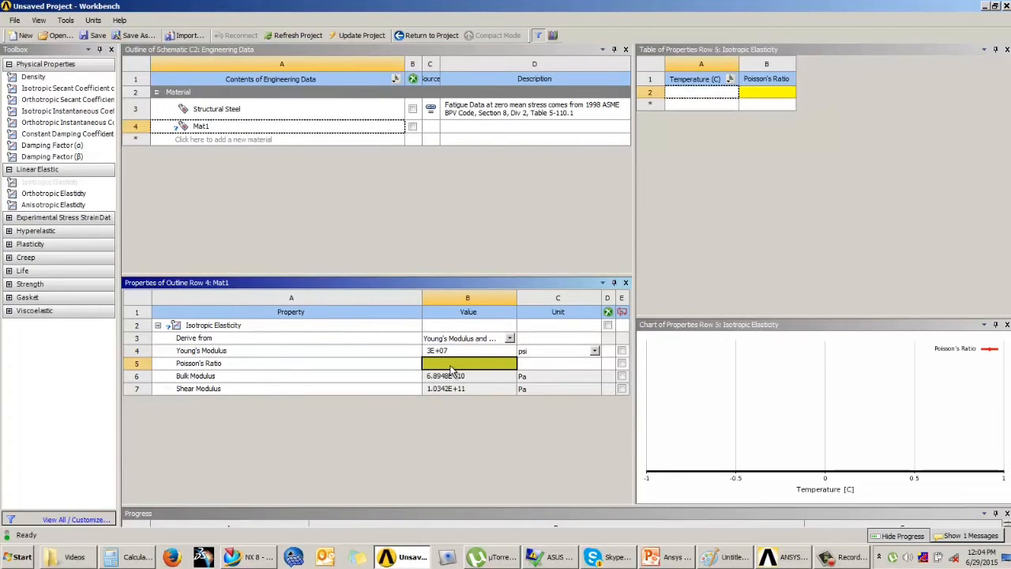
{"action": "type", "text": "0.3"}
{"action": "key", "text": "Return"}
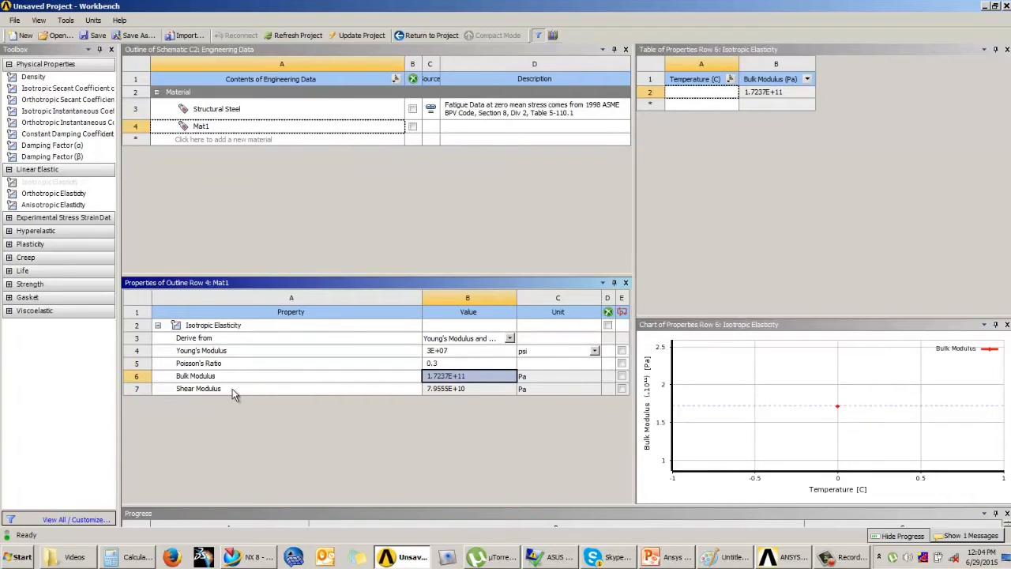
Return to the project and open the Axisymmetric system's geometry in DesignModeler with Inch as the length unit.
{"action": "left_click", "coordinate": [434, 36]}
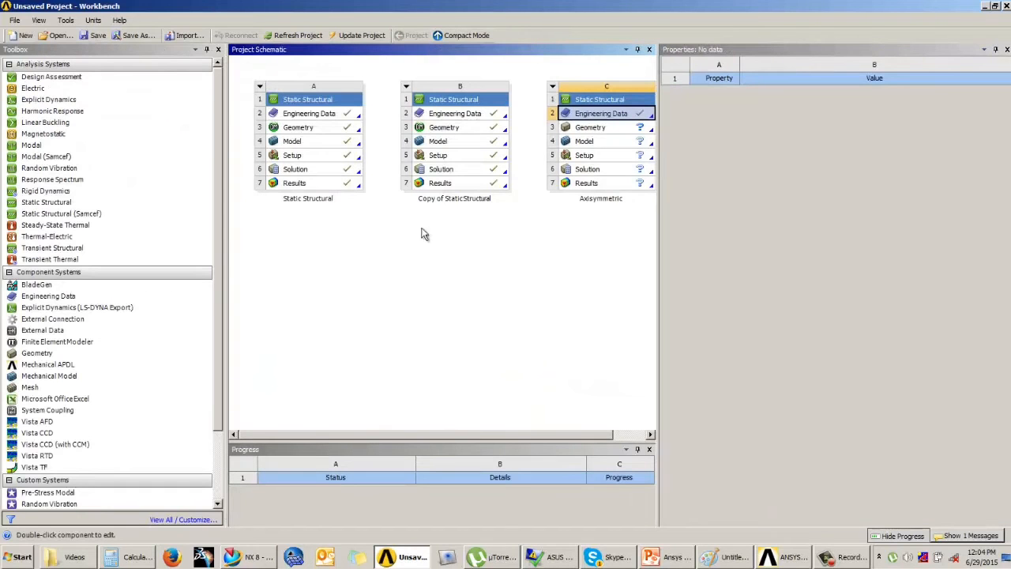
{"action": "left_click", "coordinate": [599, 131]}
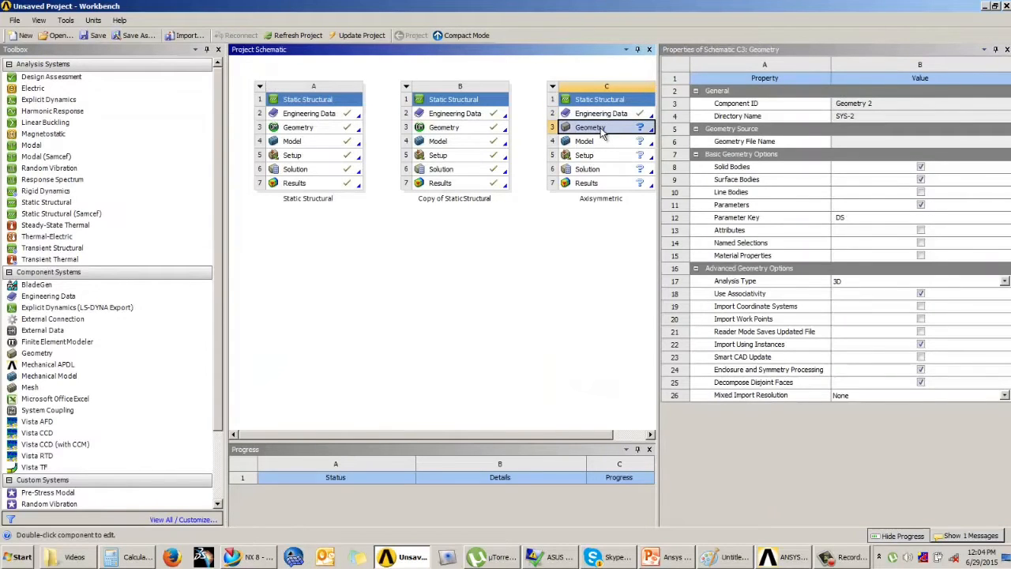
{"action": "double_click", "coordinate": [602, 131]}
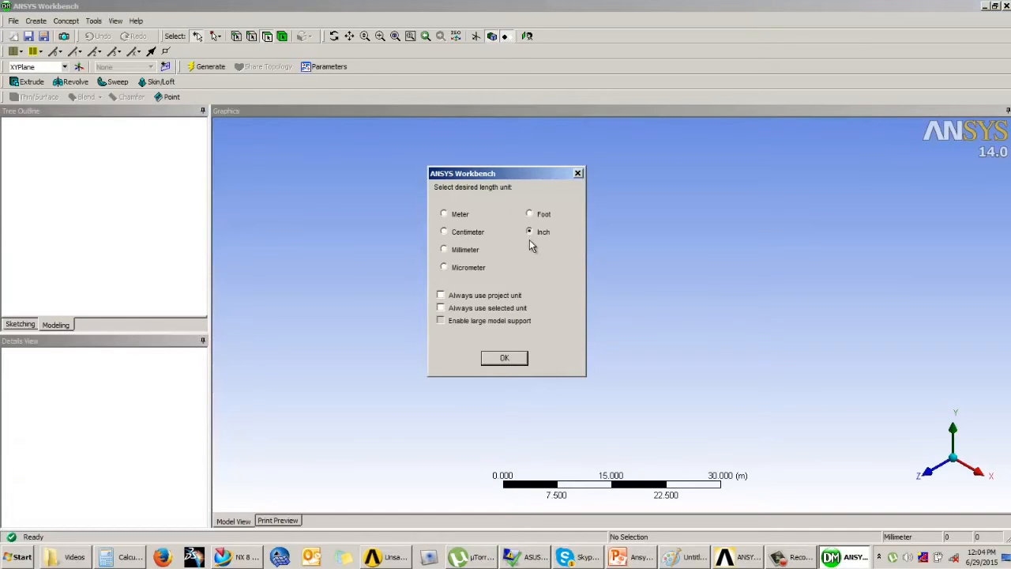
{"action": "left_click", "coordinate": [506, 359]}
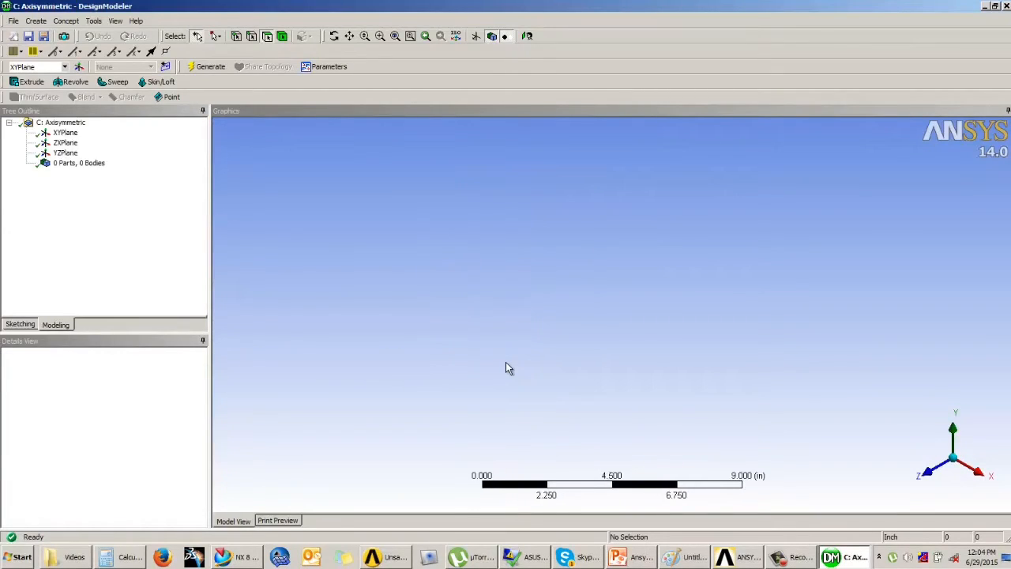
Enter sketching mode on the XYPlane with the plane viewed face-on.
{"action": "left_click", "coordinate": [63, 134]}
{"action": "left_click", "coordinate": [21, 324]}
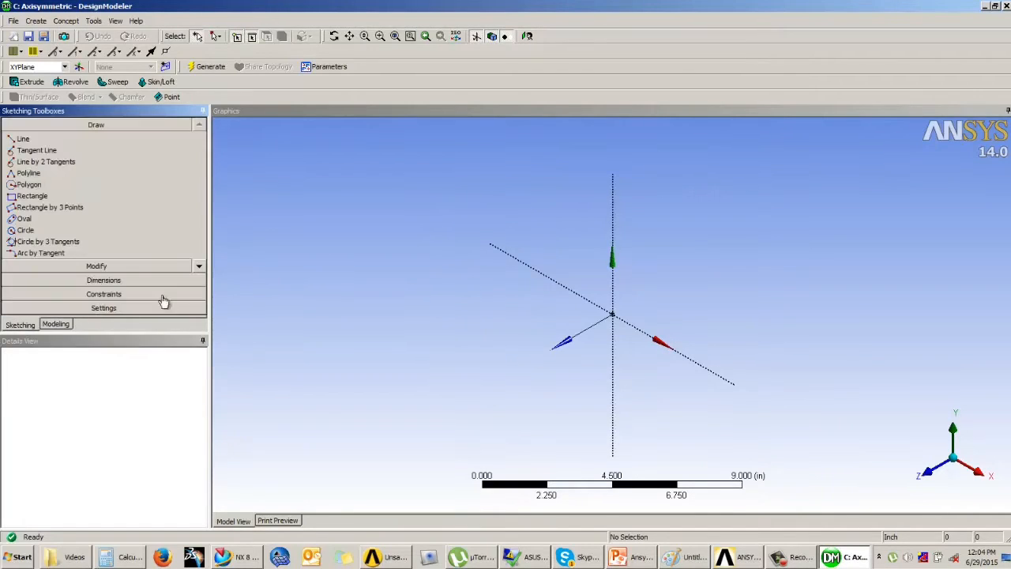
{"action": "left_click", "coordinate": [527, 36]}
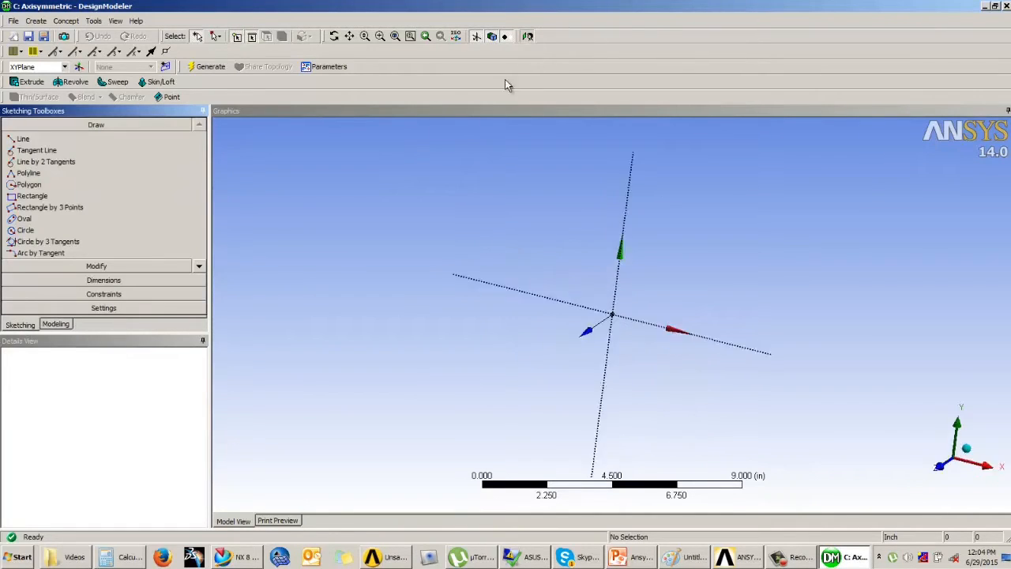
Sketch a narrow upright rectangle about 0.51 in wide and 4.89 in tall standing on the X axis, and dimension its height and width.
{"action": "left_click", "coordinate": [32, 195]}
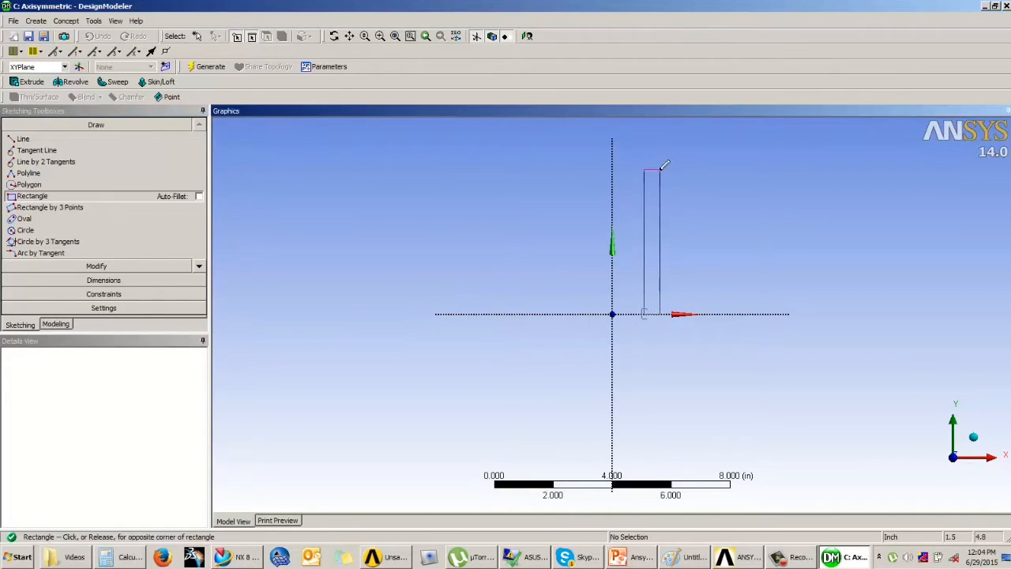
{"action": "left_click", "coordinate": [659, 170]}
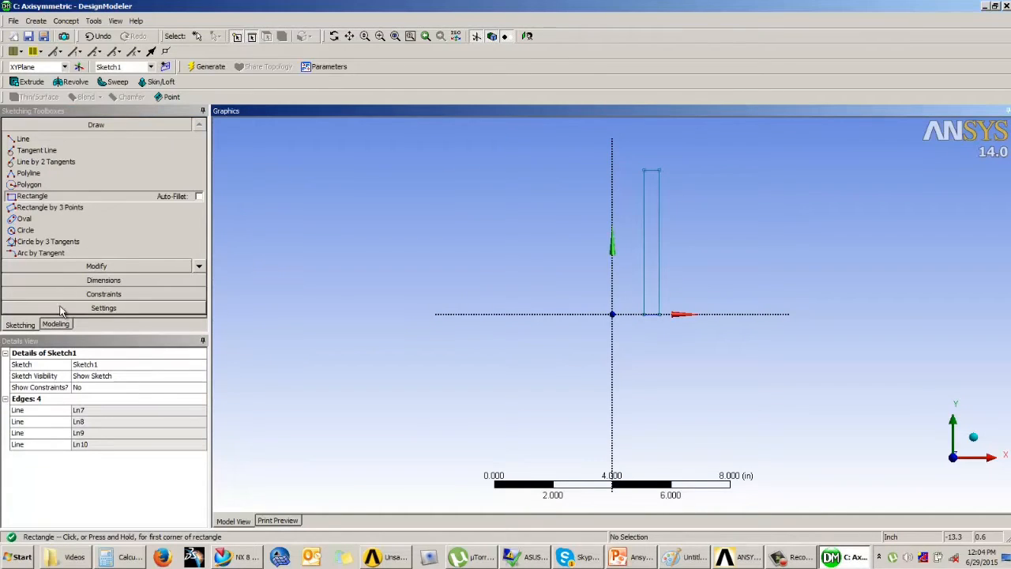
{"action": "left_click", "coordinate": [91, 280]}
{"action": "left_click", "coordinate": [659, 243]}
{"action": "left_click", "coordinate": [697, 234]}
{"action": "left_click", "coordinate": [652, 171]}
{"action": "left_click", "coordinate": [657, 148]}
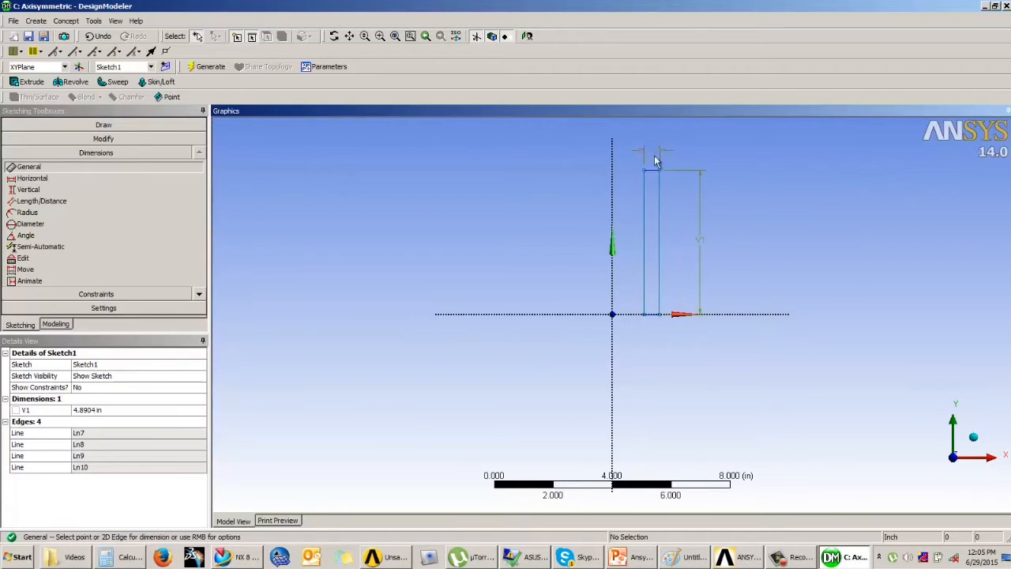
Add a horizontal dimension between the rectangle's outer vertical edge and the Y axis.
{"action": "left_click", "coordinate": [50, 178]}
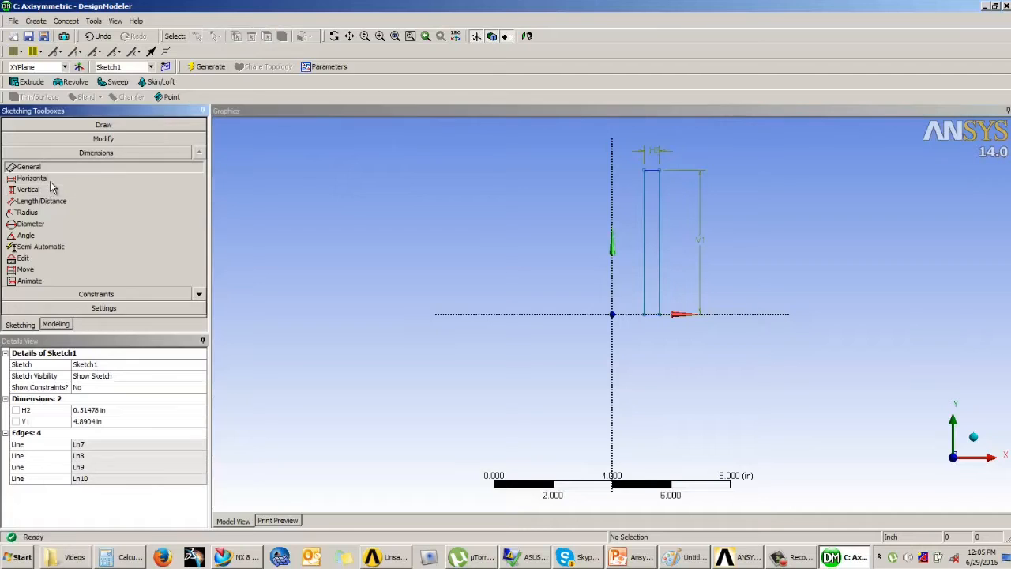
{"action": "left_click", "coordinate": [660, 298]}
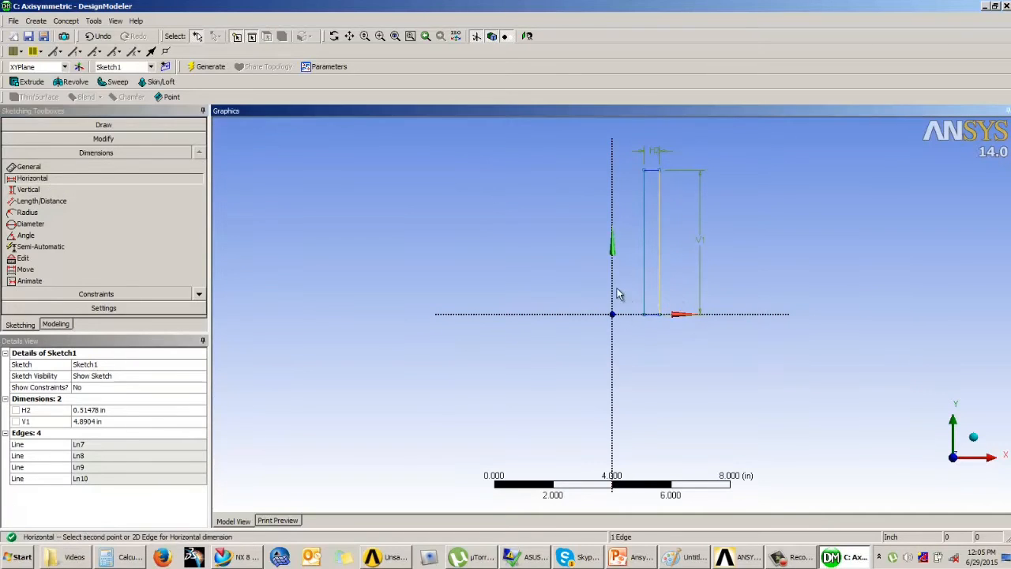
{"action": "left_click", "coordinate": [615, 292]}
{"action": "left_click", "coordinate": [606, 368]}
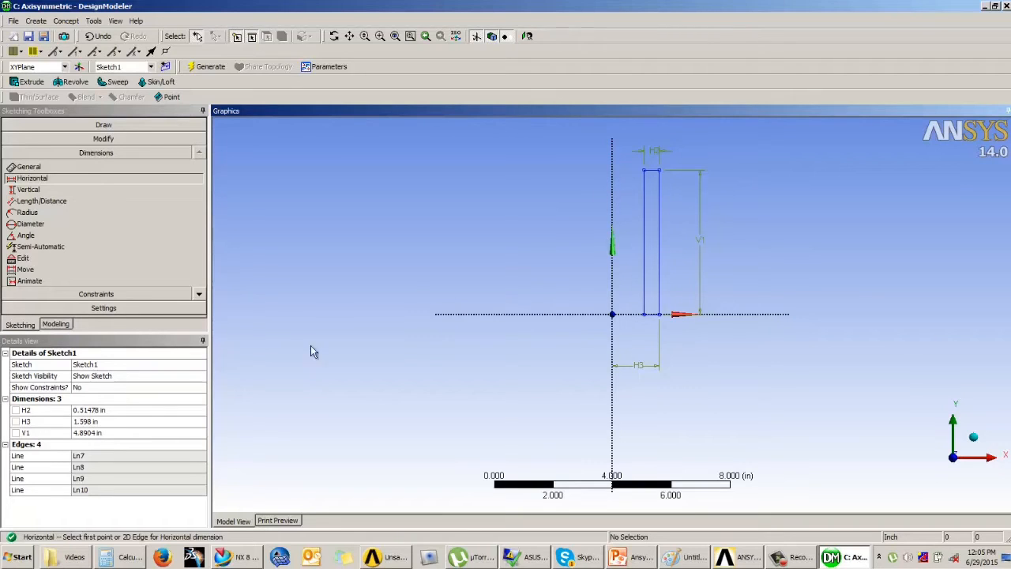
Set the rectangle's width to 1 in, its height to 100 in, and its outer edge's distance from the Y axis to 60 in.
{"action": "left_click", "coordinate": [93, 410]}
{"action": "type", "text": "1"}
{"action": "key", "text": "Return"}
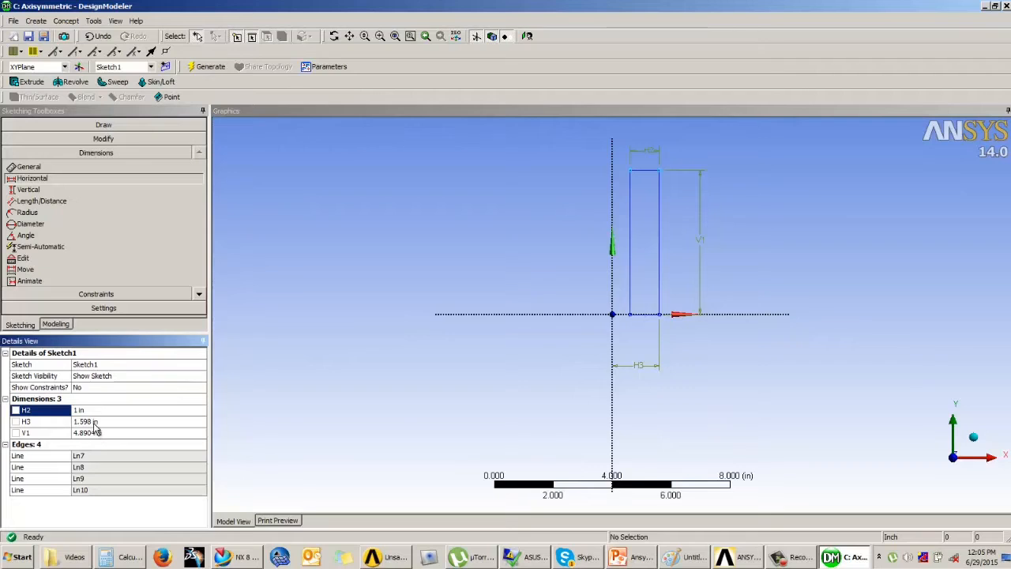
{"action": "left_click", "coordinate": [96, 433]}
{"action": "type", "text": "100"}
{"action": "key", "text": "Return"}
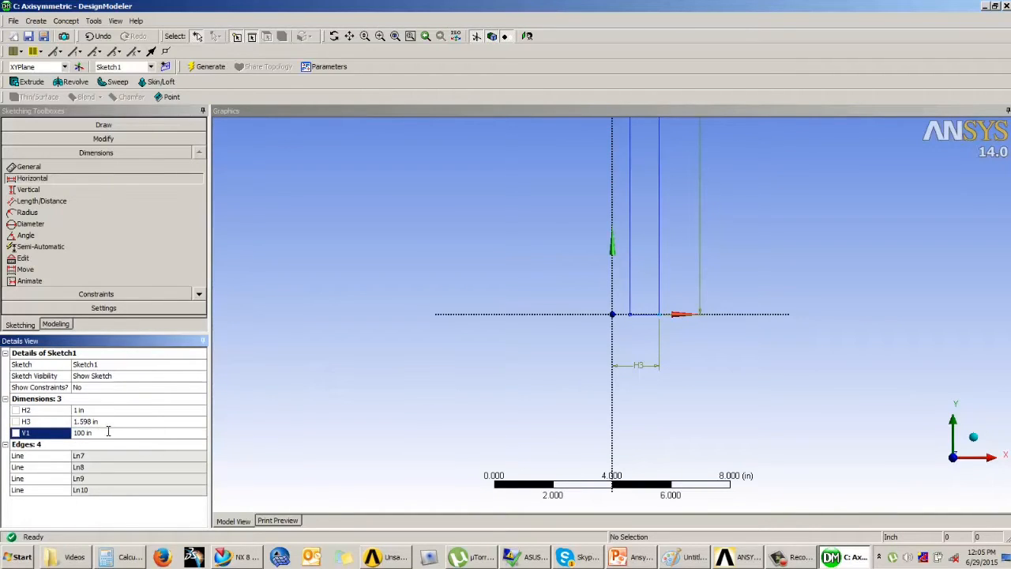
{"action": "left_click", "coordinate": [100, 421]}
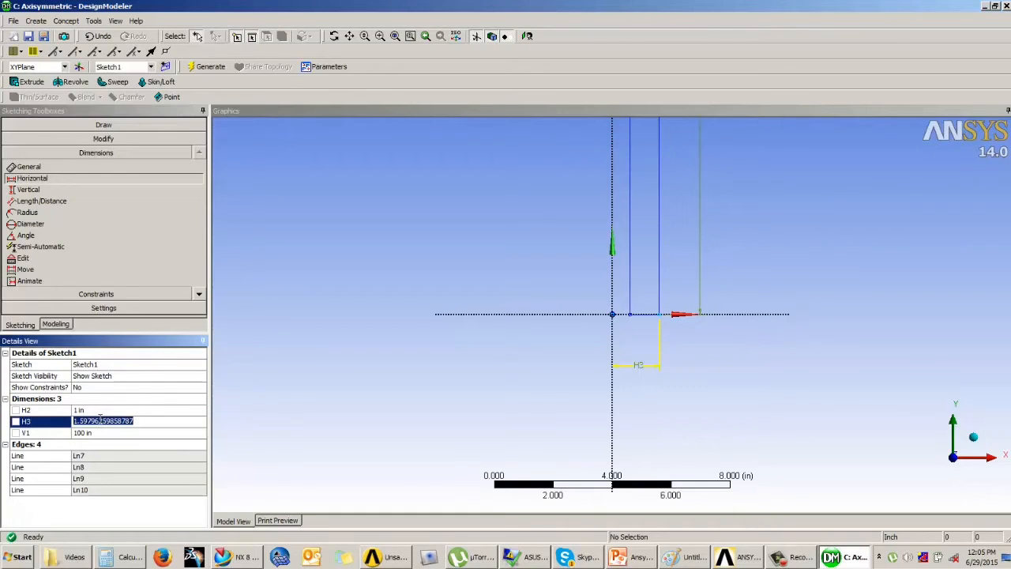
{"action": "type", "text": "60"}
{"action": "key", "text": "Return"}
Examine the resized rectangle's full outline and its position relative to the axes.
{"action": "scroll", "coordinate": [322, 283], "scroll_direction": "down", "scroll_amount": 2}
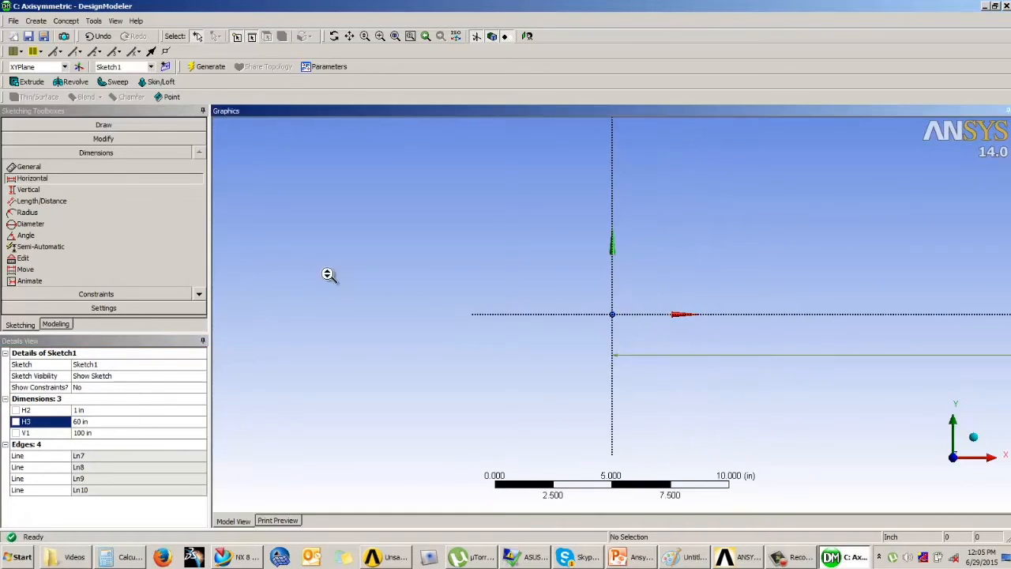
{"action": "scroll", "coordinate": [339, 282], "scroll_direction": "down", "scroll_amount": 10}
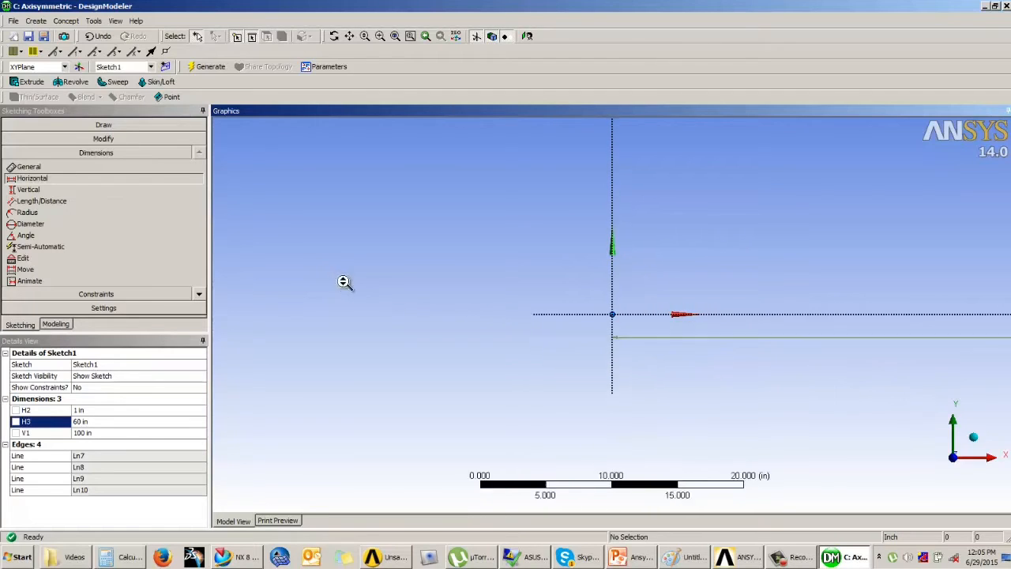
{"action": "scroll", "coordinate": [594, 359], "scroll_direction": "down", "scroll_amount": 2}
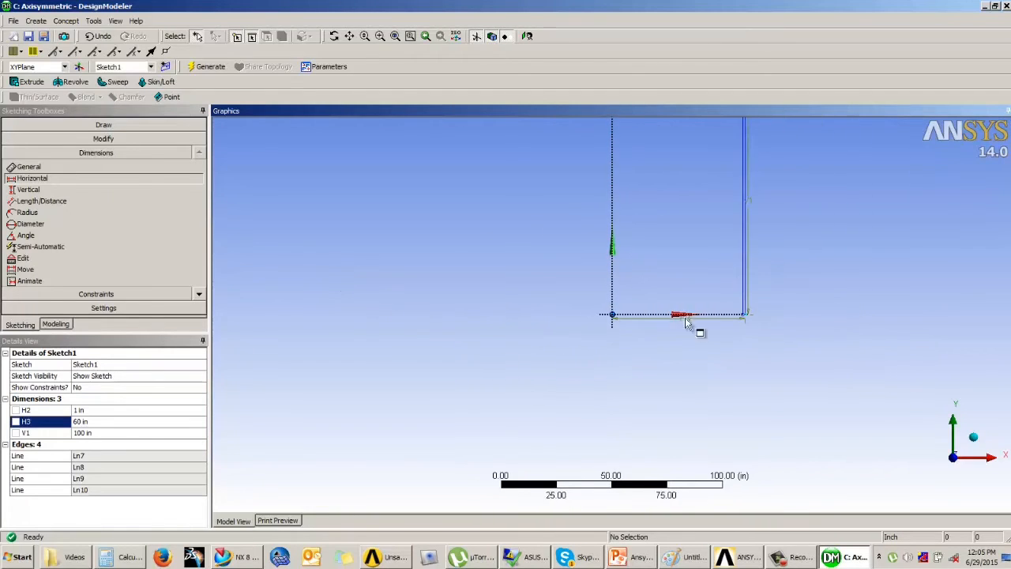
{"action": "scroll", "coordinate": [733, 185], "scroll_direction": "up", "scroll_amount": 1}
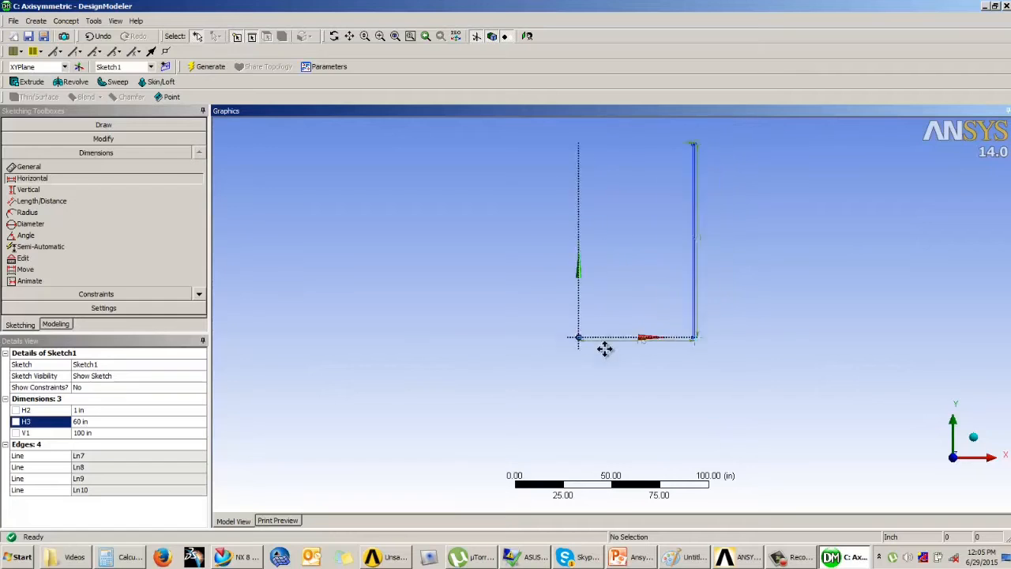
{"action": "scroll", "coordinate": [614, 363], "scroll_direction": "up", "scroll_amount": 1}
{"action": "scroll", "coordinate": [601, 335], "scroll_direction": "up", "scroll_amount": 3}
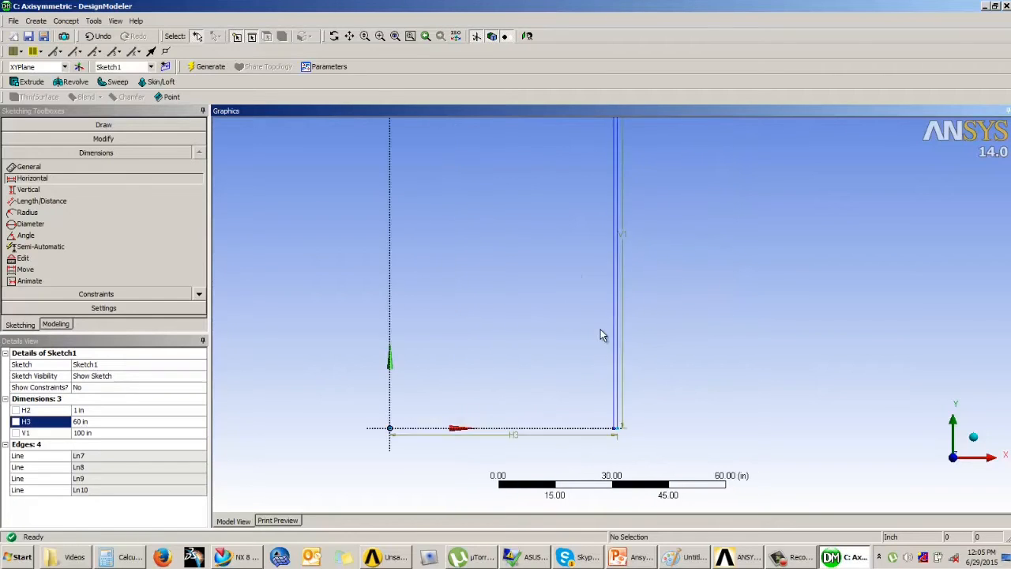
{"action": "mouse_move", "coordinate": [609, 406]}
{"action": "middle_mouse_down"}
{"action": "mouse_move", "coordinate": [623, 384]}
{"action": "mouse_move", "coordinate": [598, 405]}
{"action": "middle_mouse_up"}
{"action": "left_click", "coordinate": [526, 36]}
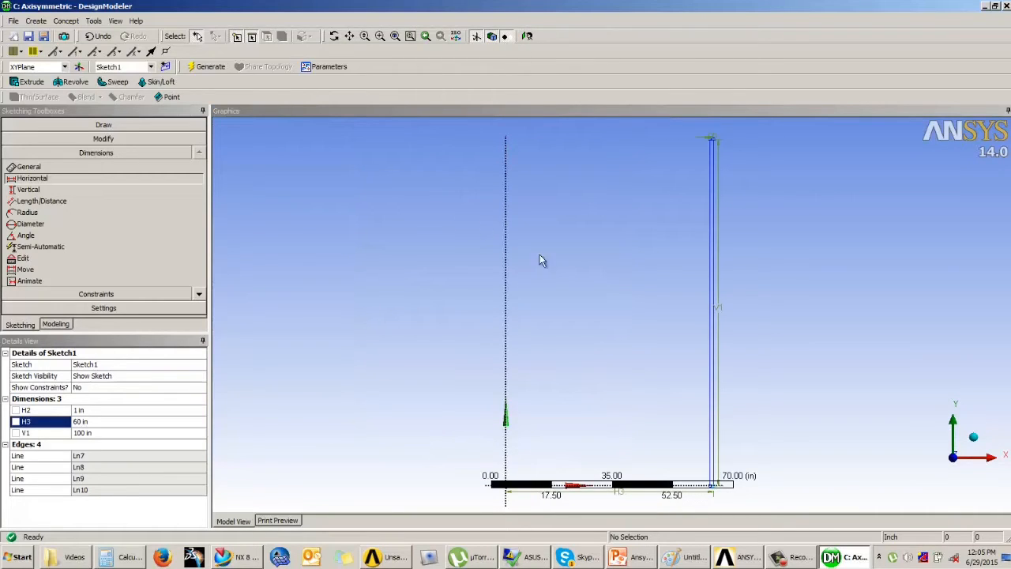
{"action": "middle_click_drag", "start_coordinate": [605, 287], "coordinate": [629, 286]}
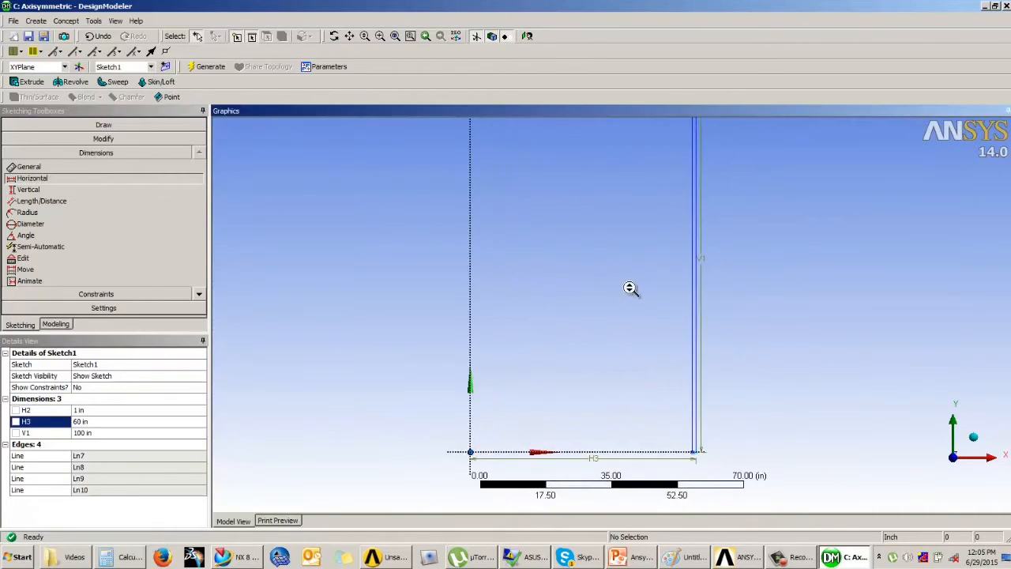
{"action": "middle_click_drag", "start_coordinate": [614, 345], "coordinate": [608, 324]}
Revolve the rectangle sketch 360° about the Y axis with Add Material and generate the body.
{"action": "left_click", "coordinate": [63, 325]}
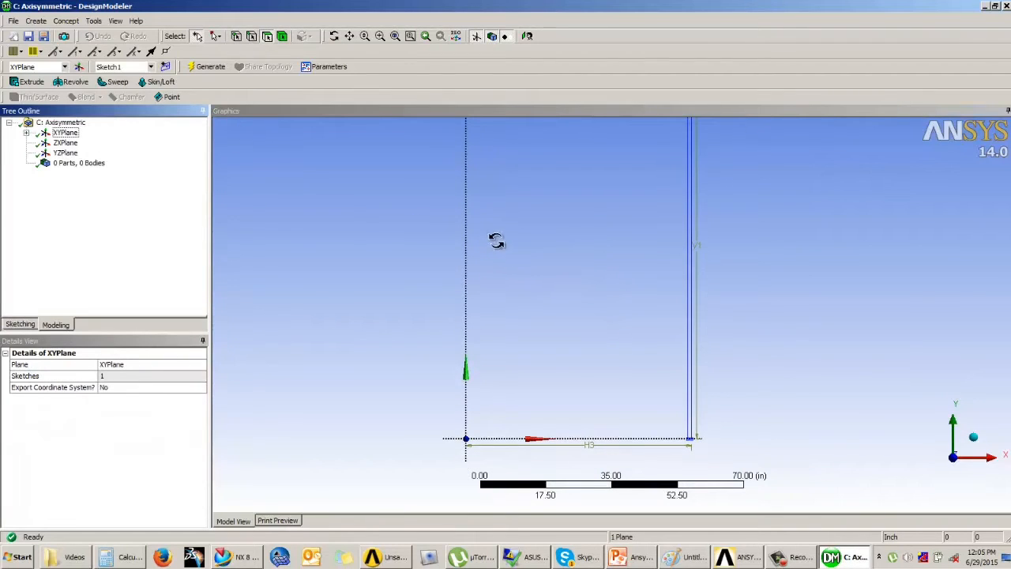
{"action": "middle_click_drag", "start_coordinate": [497, 246], "coordinate": [458, 253]}
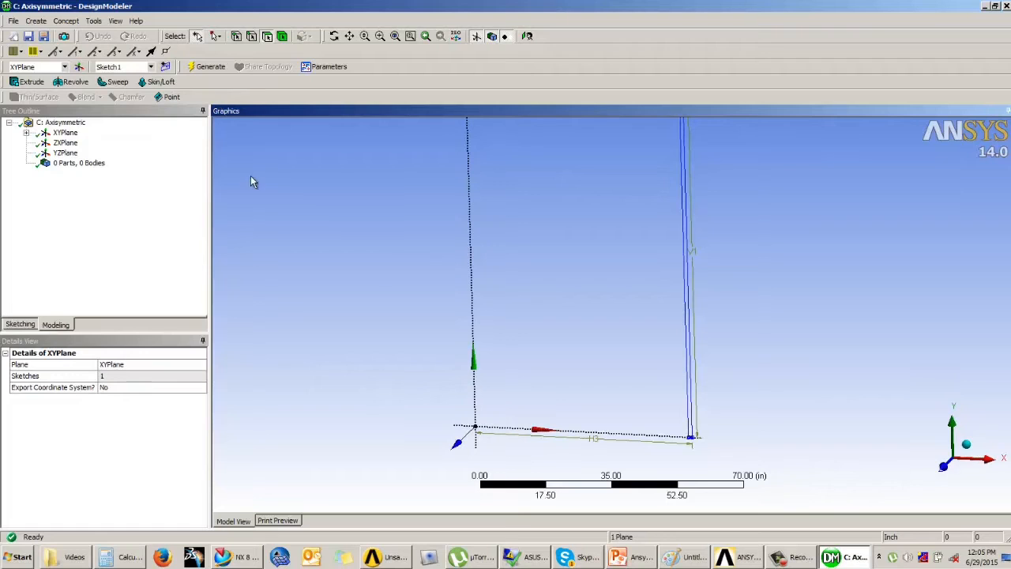
{"action": "scroll", "coordinate": [635, 305], "scroll_direction": "up", "scroll_amount": 2}
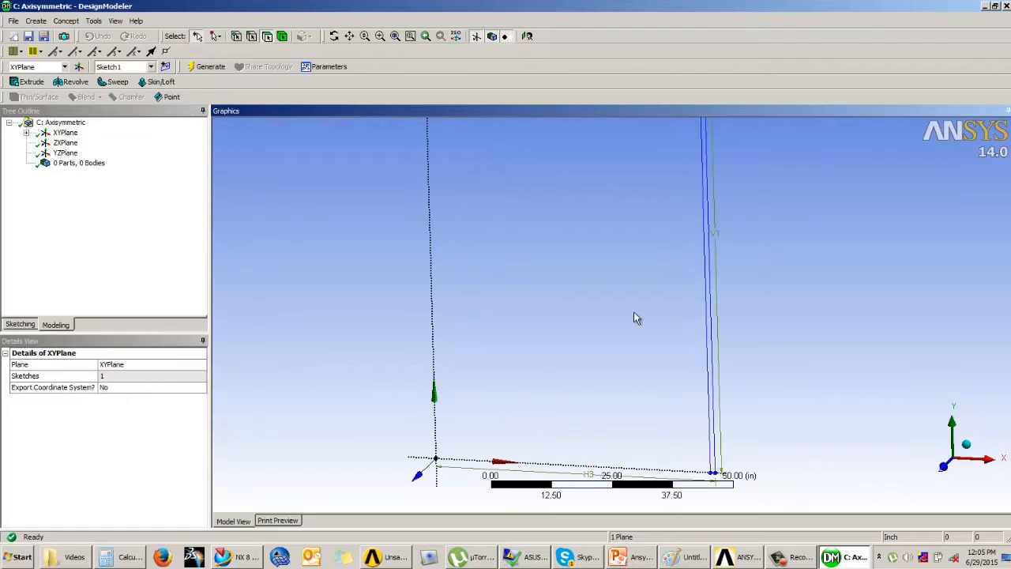
{"action": "left_click", "coordinate": [77, 20]}
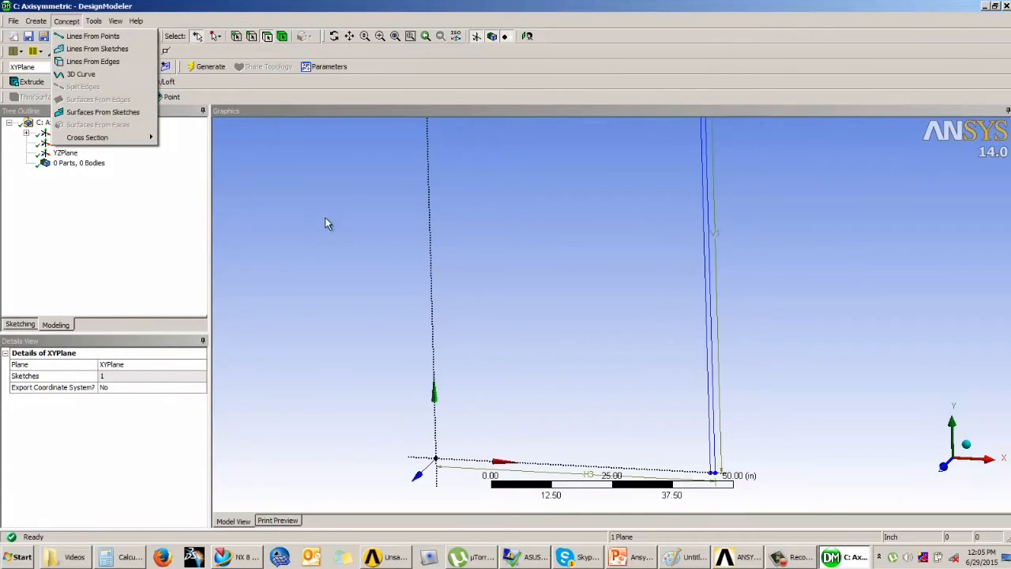
{"action": "left_click", "coordinate": [98, 180]}
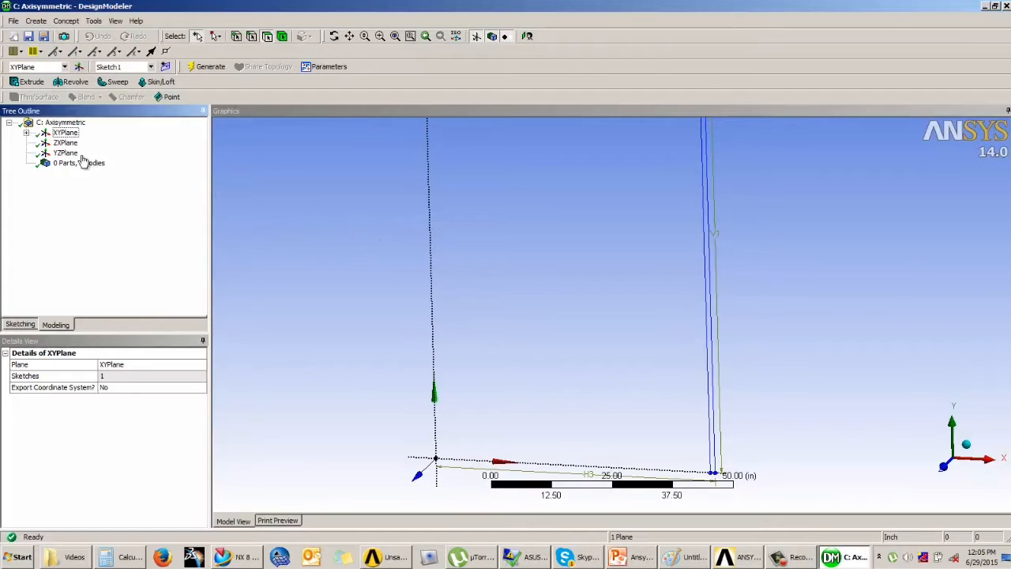
{"action": "left_click", "coordinate": [75, 81]}
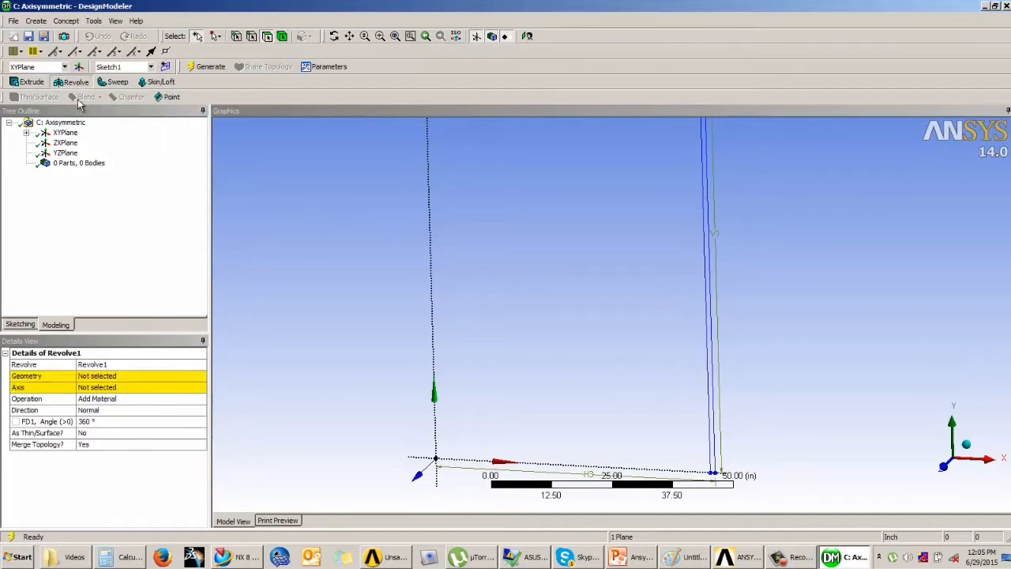
{"action": "left_click", "coordinate": [716, 293]}
{"action": "left_click", "coordinate": [95, 376]}
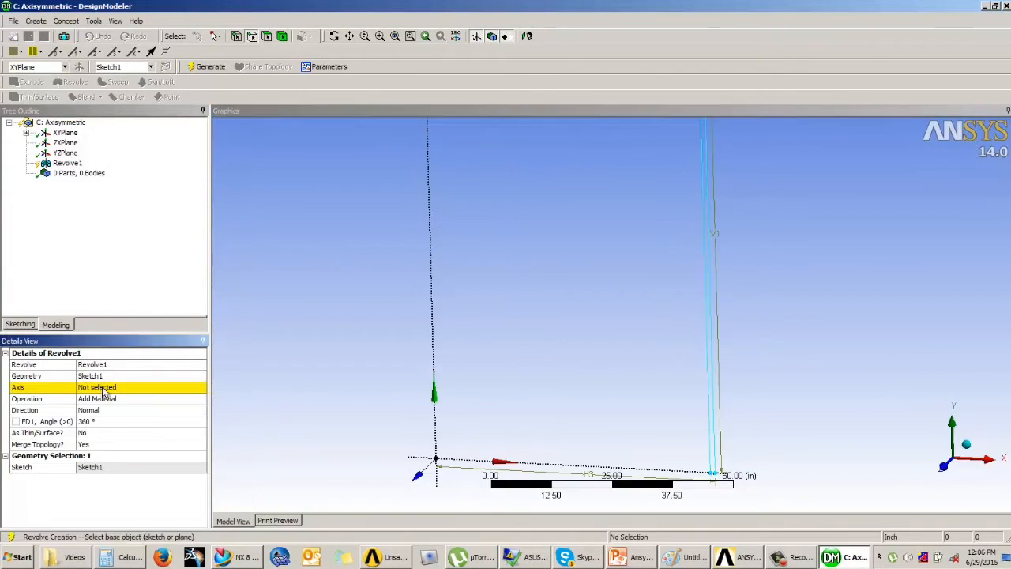
{"action": "left_click", "coordinate": [103, 387]}
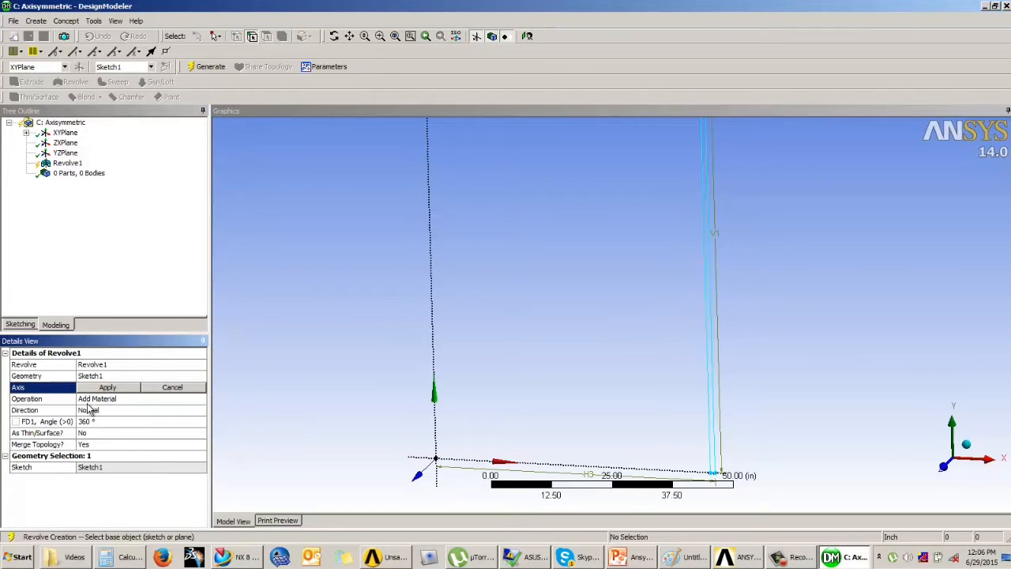
{"action": "left_click", "coordinate": [435, 370]}
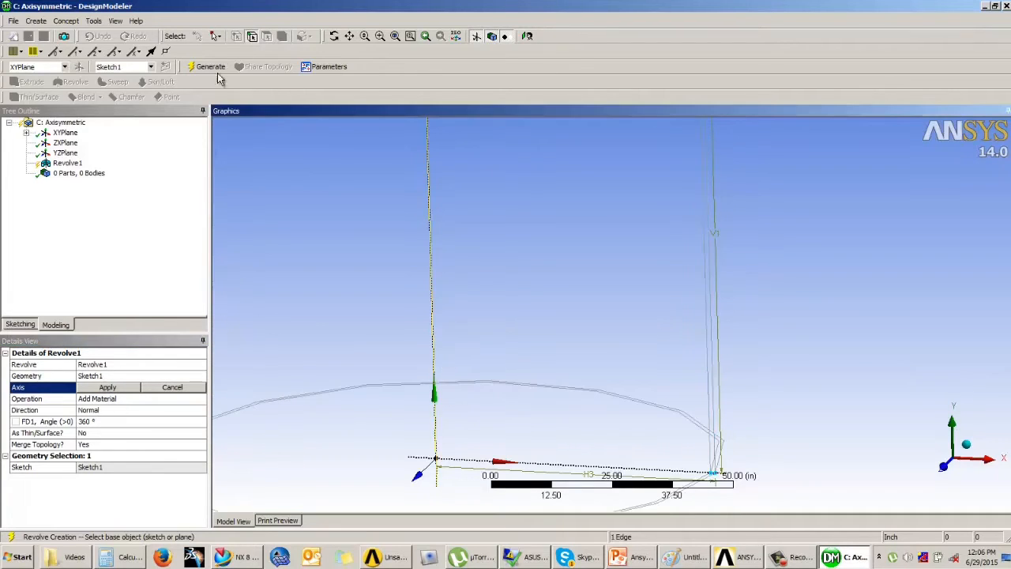
{"action": "key", "text": "F5"}
{"action": "mouse_move", "coordinate": [672, 320]}
{"action": "middle_mouse_down"}
{"action": "mouse_move", "coordinate": [668, 357]}
{"action": "mouse_move", "coordinate": [695, 295]}
{"action": "mouse_move", "coordinate": [647, 300]}
{"action": "mouse_move", "coordinate": [641, 359]}
{"action": "mouse_move", "coordinate": [646, 323]}
{"action": "mouse_move", "coordinate": [634, 321]}
{"action": "mouse_move", "coordinate": [650, 308]}
{"action": "mouse_move", "coordinate": [679, 314]}
{"action": "middle_mouse_up"}
{"action": "scroll", "coordinate": [646, 322], "scroll_direction": "up", "scroll_amount": 1}
{"action": "scroll", "coordinate": [647, 322], "scroll_direction": "down", "scroll_amount": 2}
{"action": "scroll", "coordinate": [648, 319], "scroll_direction": "up", "scroll_amount": 1}
{"action": "scroll", "coordinate": [645, 319], "scroll_direction": "down", "scroll_amount": 2}
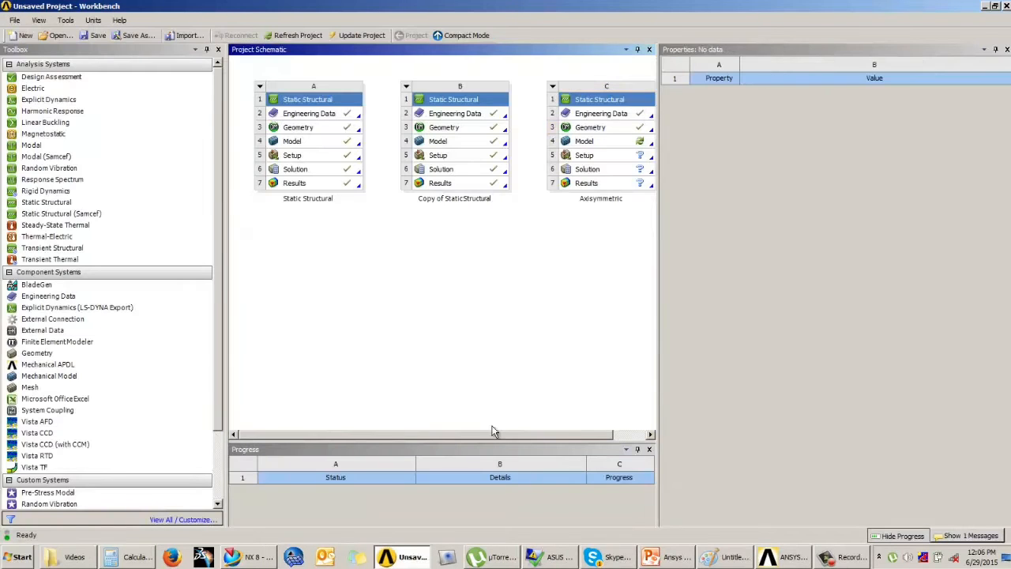
Add a new Static Structural system to the project schematic beside the Axisymmetric system.
{"action": "left_click_drag", "start_coordinate": [464, 439], "coordinate": [544, 437]}
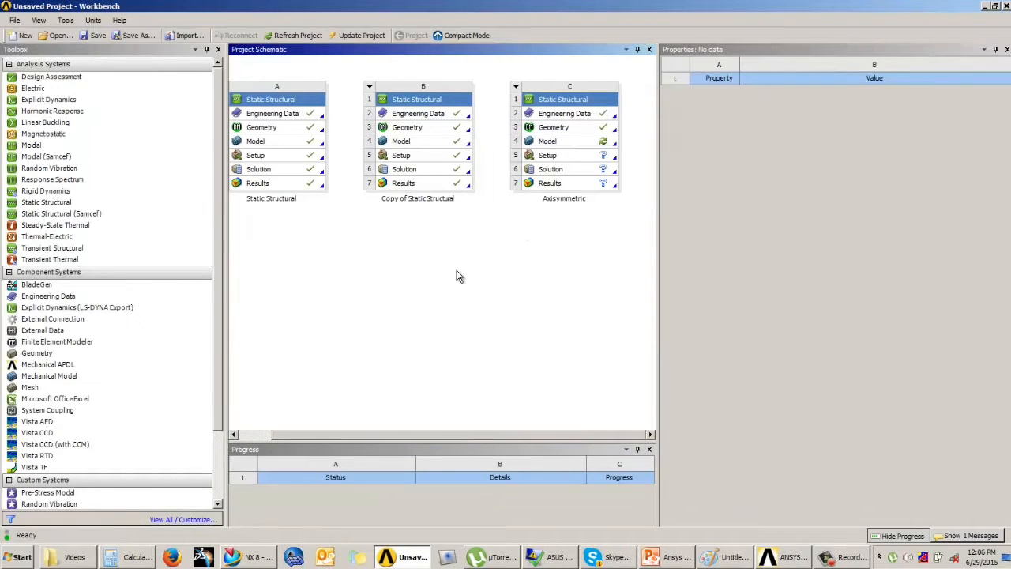
{"action": "left_click", "coordinate": [41, 204]}
{"action": "left_click_drag", "start_coordinate": [42, 206], "coordinate": [653, 131]}
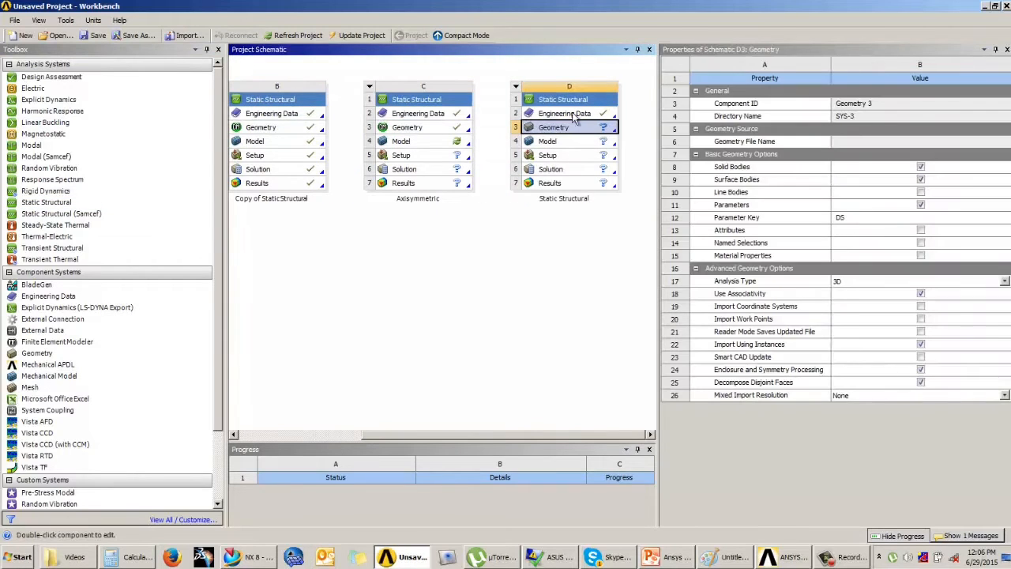
Open the new system's engineering data and add a material named Mat1 with the Isotropic Elasticity property.
{"action": "double_click", "coordinate": [569, 113]}
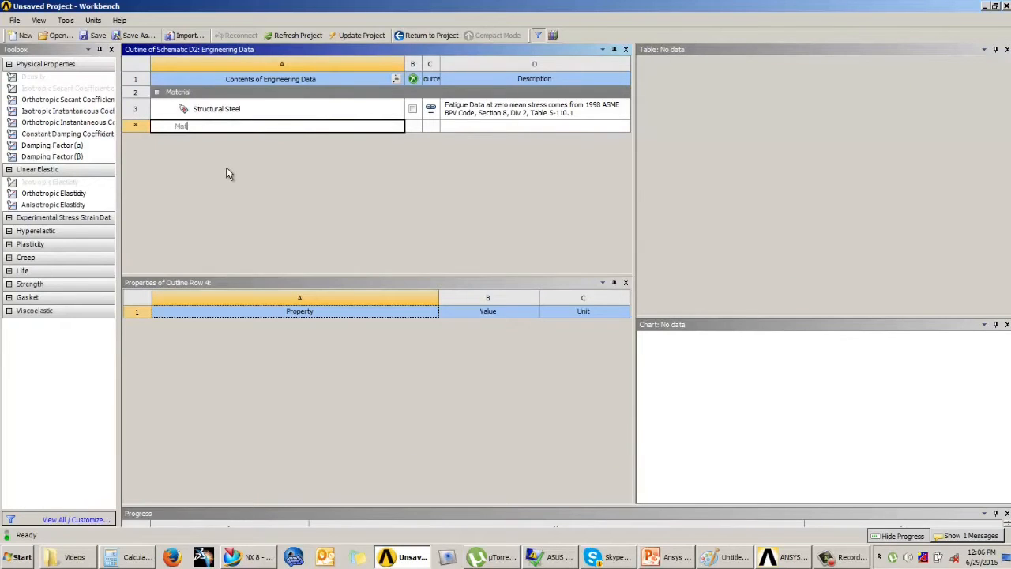
{"action": "key", "text": "Return"}
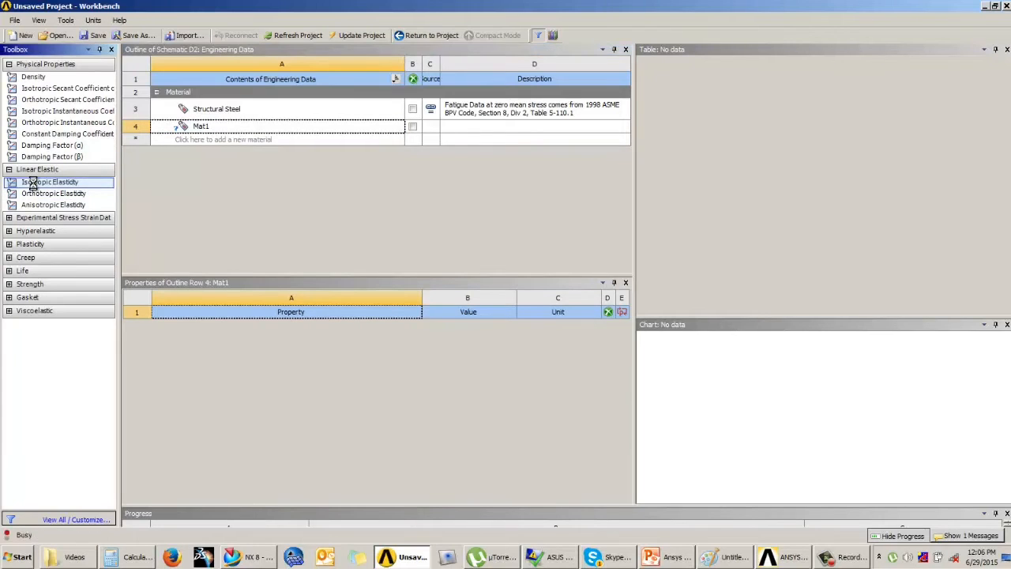
{"action": "left_click_drag", "start_coordinate": [28, 181], "coordinate": [201, 283]}
Set Mat1's Young's Modulus to 3e7 psi and its Poisson's Ratio to 0.3 in the new system.
{"action": "left_click", "coordinate": [593, 349]}
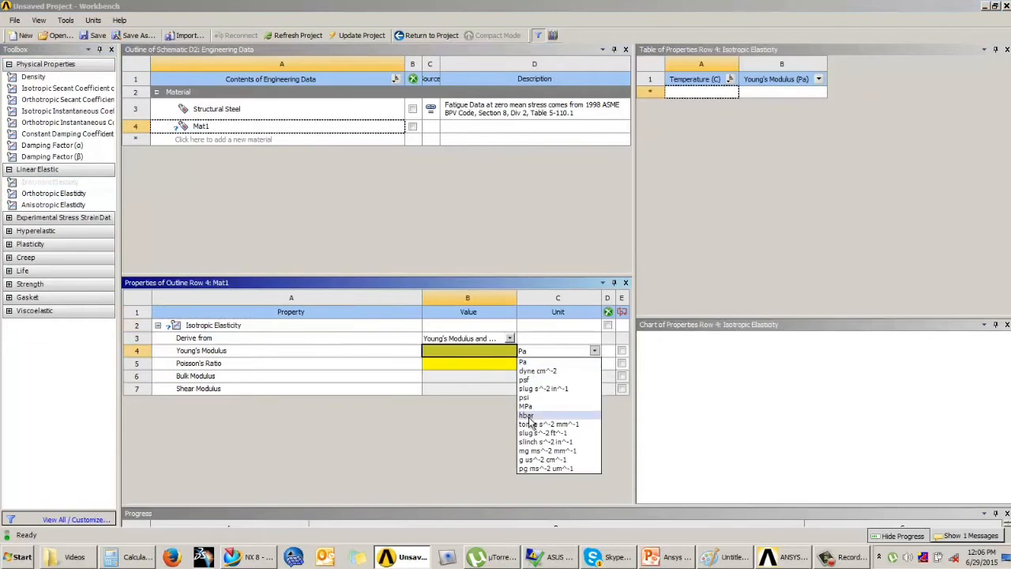
{"action": "left_click", "coordinate": [537, 369]}
{"action": "type", "text": "3e7"}
{"action": "key", "text": "Return"}
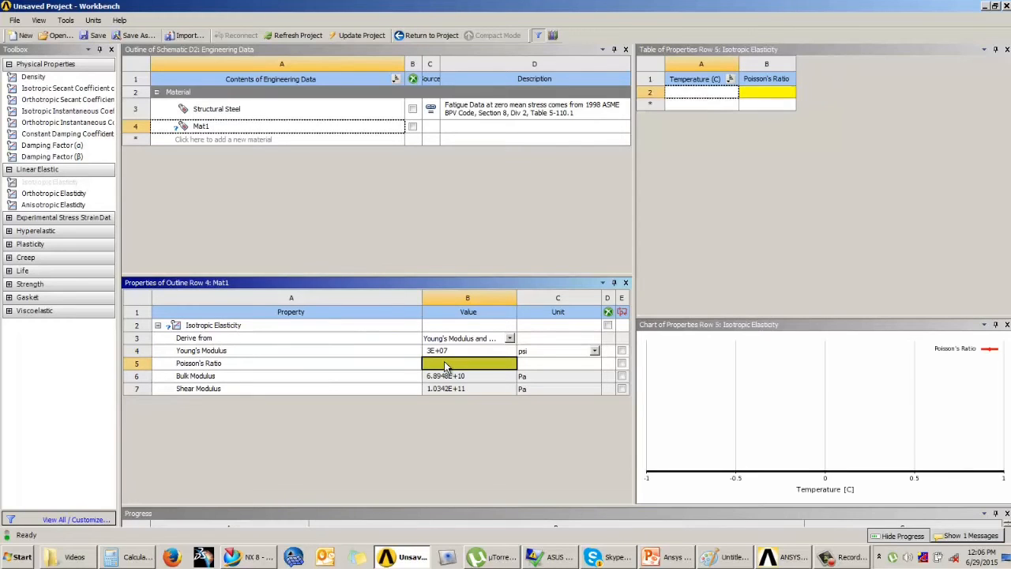
{"action": "type", "text": "0.3"}
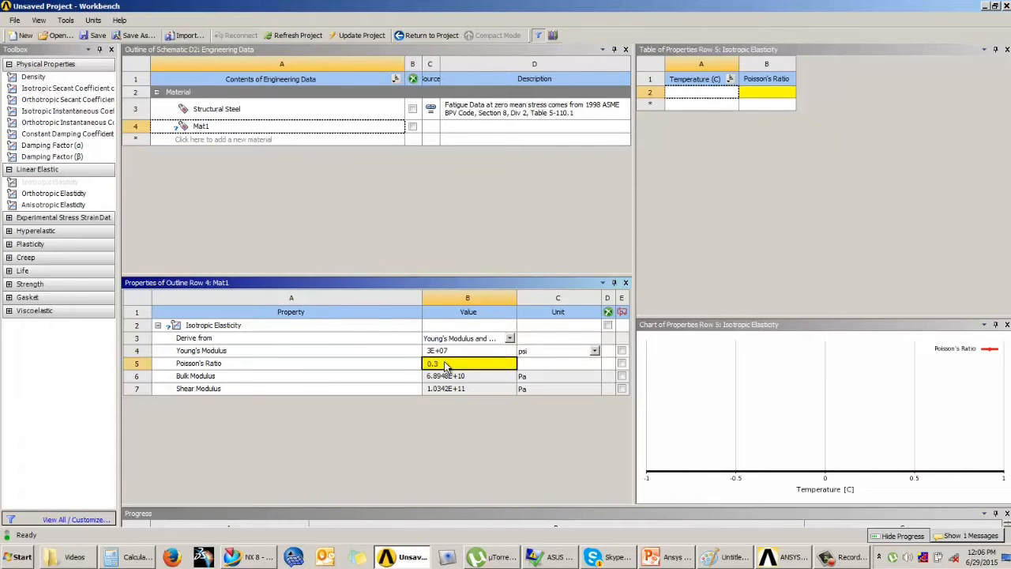
{"action": "key", "text": "Return"}
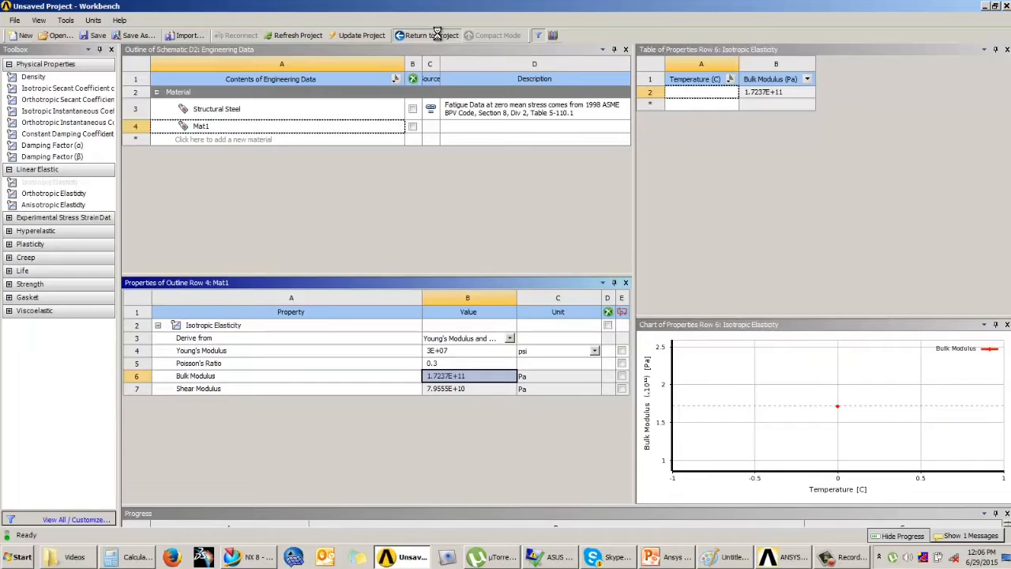
Return to the project and set the Axisymmetric system's geometry Analysis Type to 2D.
{"action": "left_click", "coordinate": [433, 35]}
{"action": "left_click", "coordinate": [587, 129]}
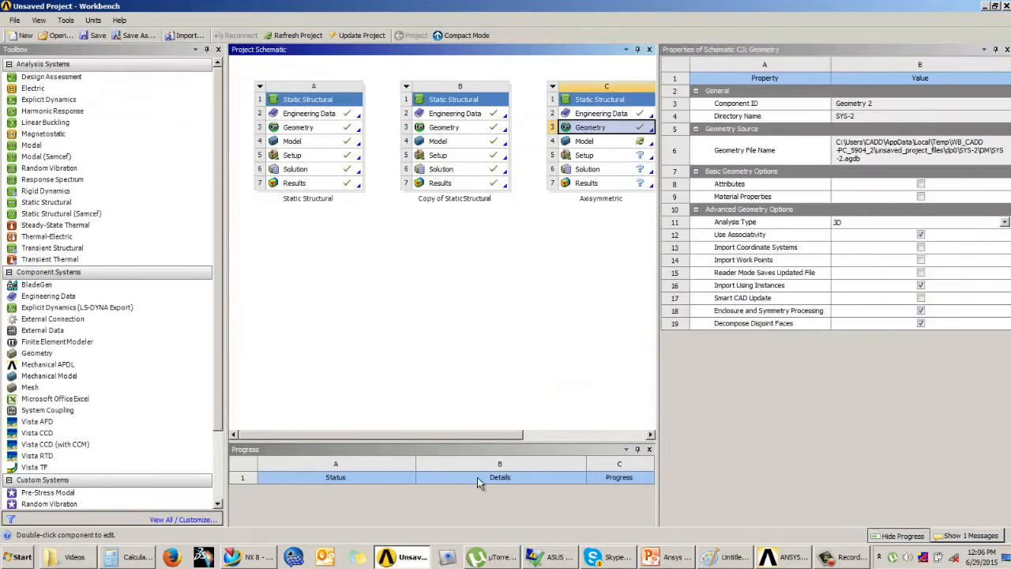
{"action": "left_click_drag", "start_coordinate": [469, 436], "coordinate": [620, 438]}
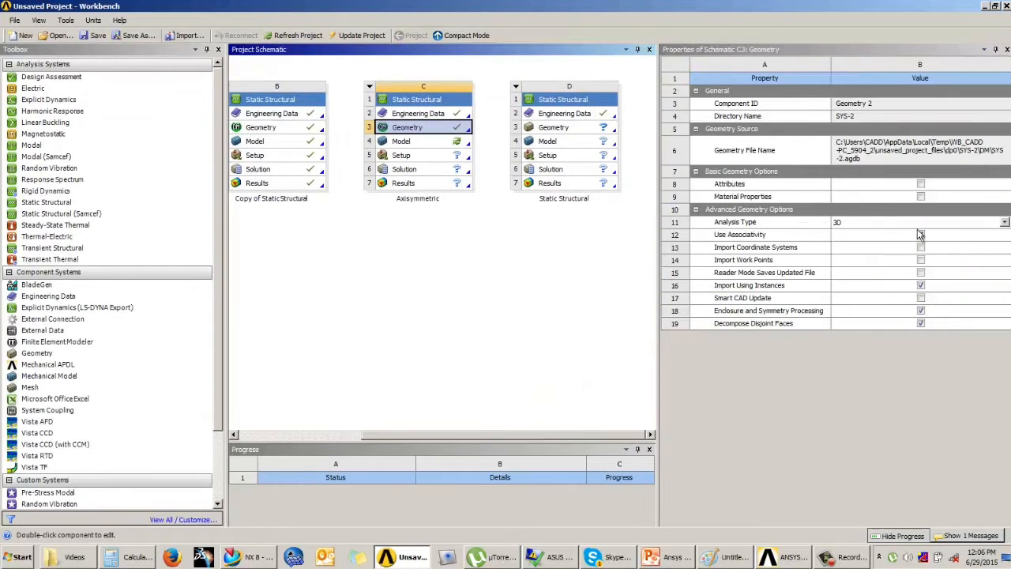
{"action": "left_click", "coordinate": [1005, 224]}
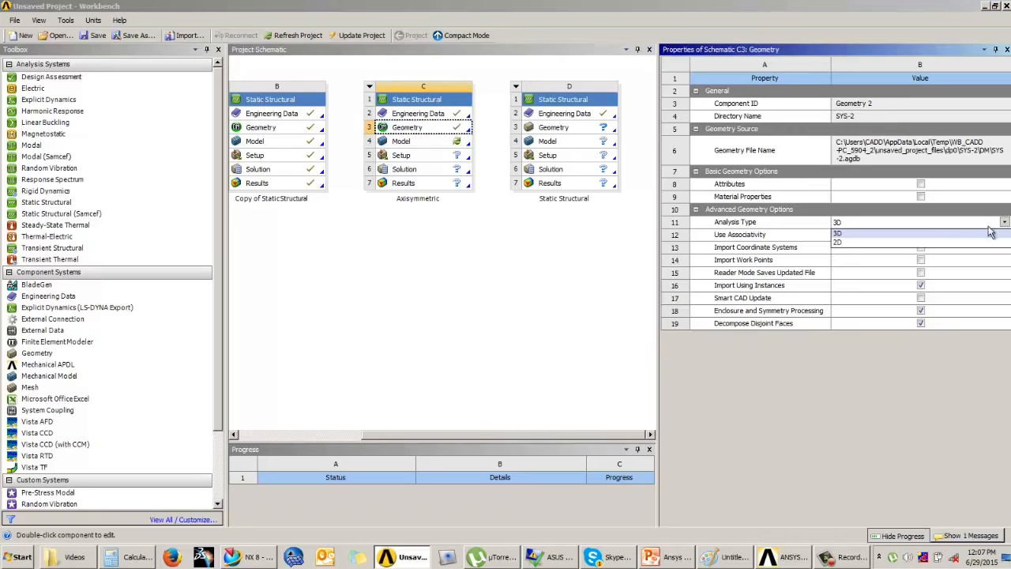
{"action": "left_click", "coordinate": [838, 242]}
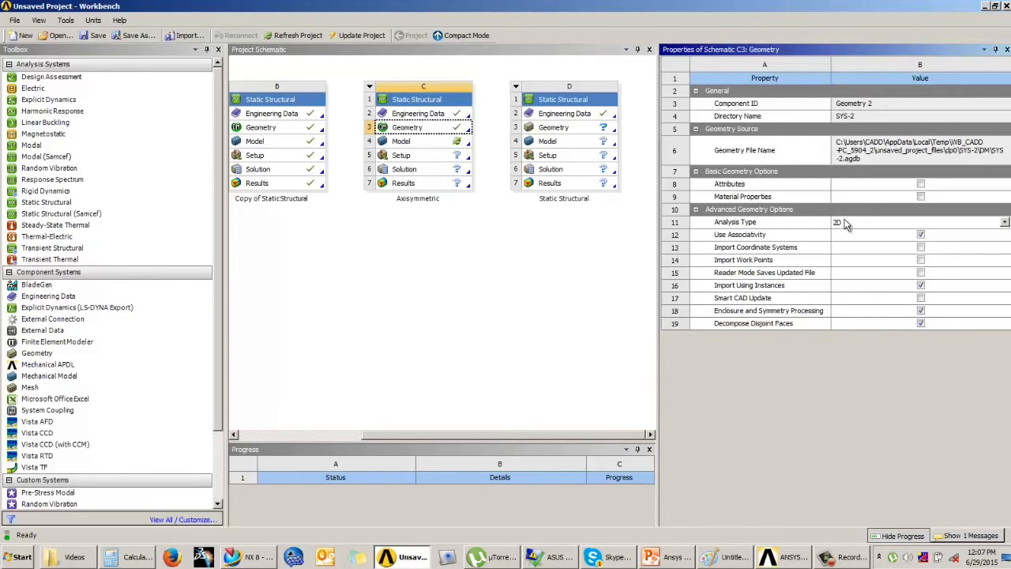
Open the newly added Static Structural system's geometry in DesignModeler with Inch as the length unit.
{"action": "double_click", "coordinate": [556, 127]}
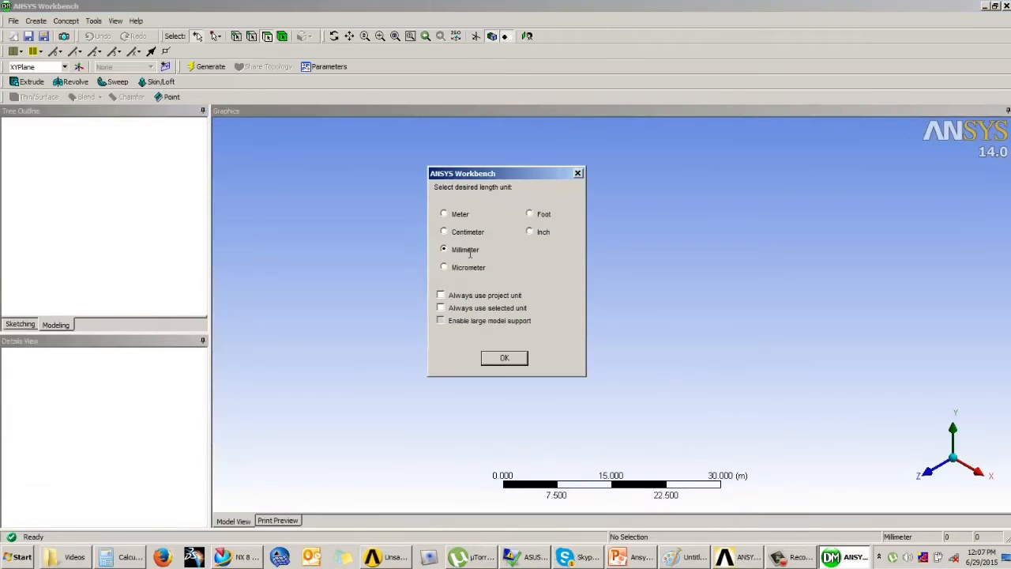
{"action": "left_click", "coordinate": [535, 232]}
{"action": "left_click", "coordinate": [504, 358]}
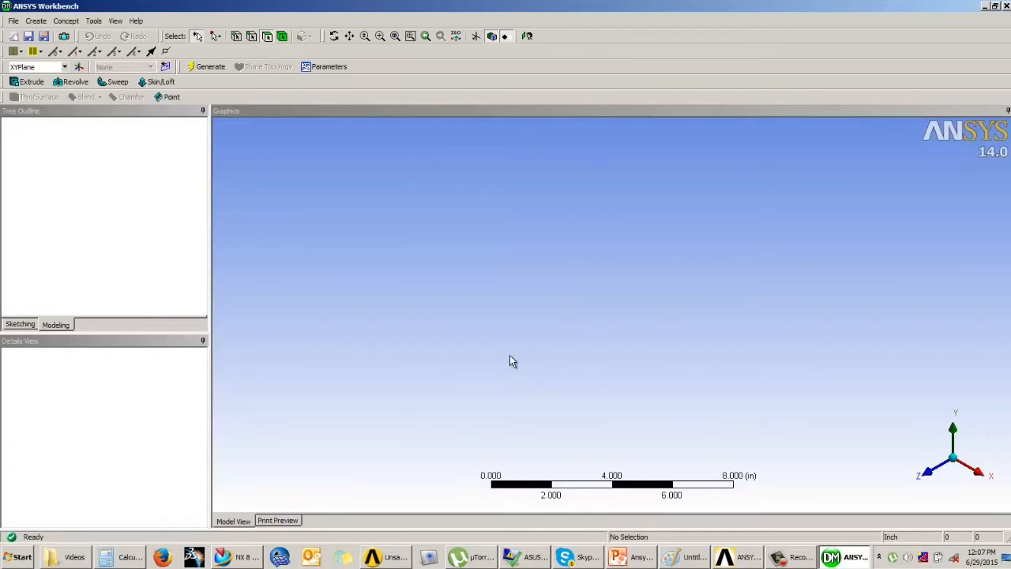
Sketch a narrow upright rectangle on the XY plane, standing on the X axis, about 0.62 in wide and 6.35 in tall.
{"action": "left_click", "coordinate": [63, 132]}
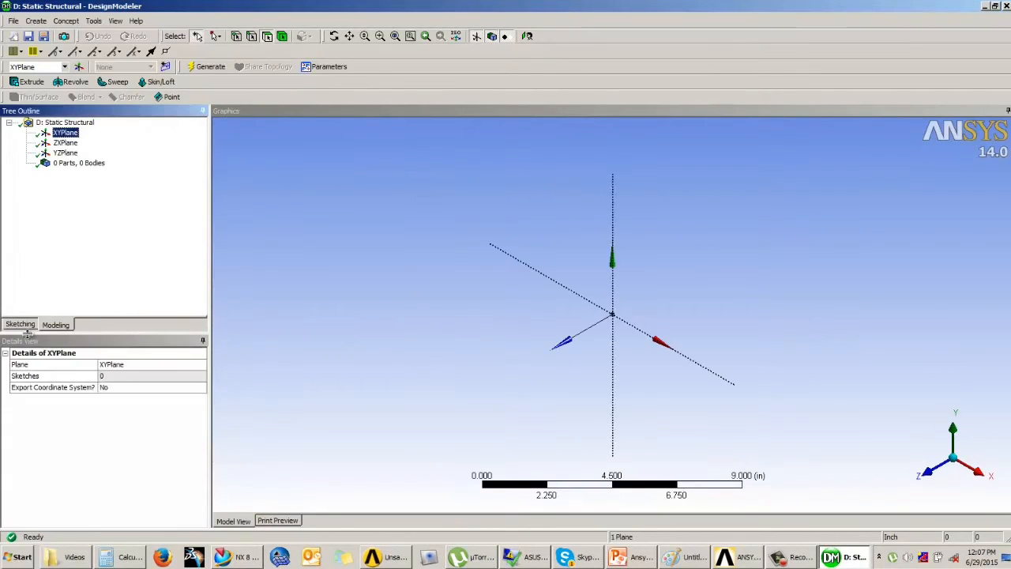
{"action": "left_click", "coordinate": [21, 324]}
{"action": "left_click", "coordinate": [527, 36]}
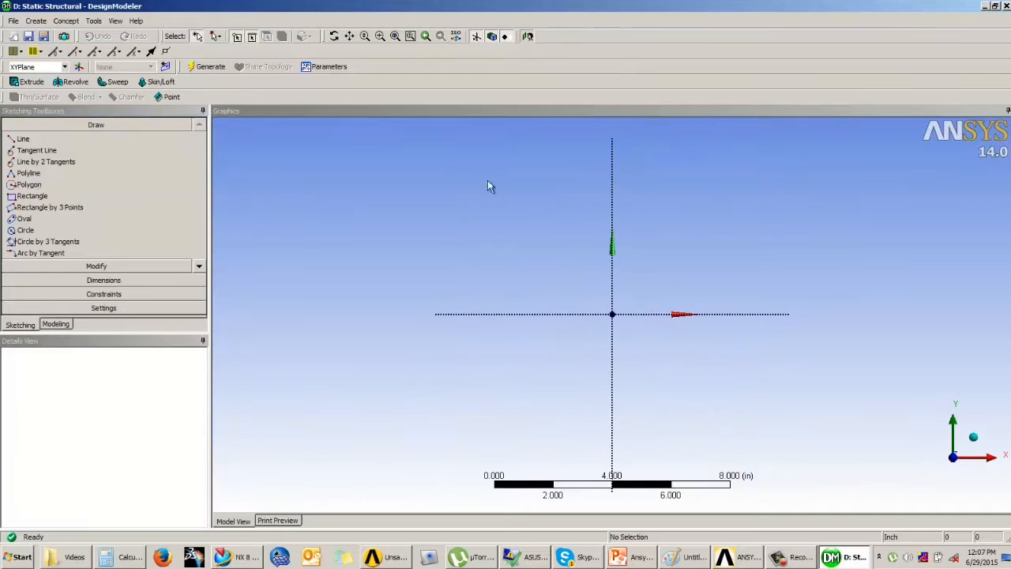
{"action": "left_click", "coordinate": [32, 196]}
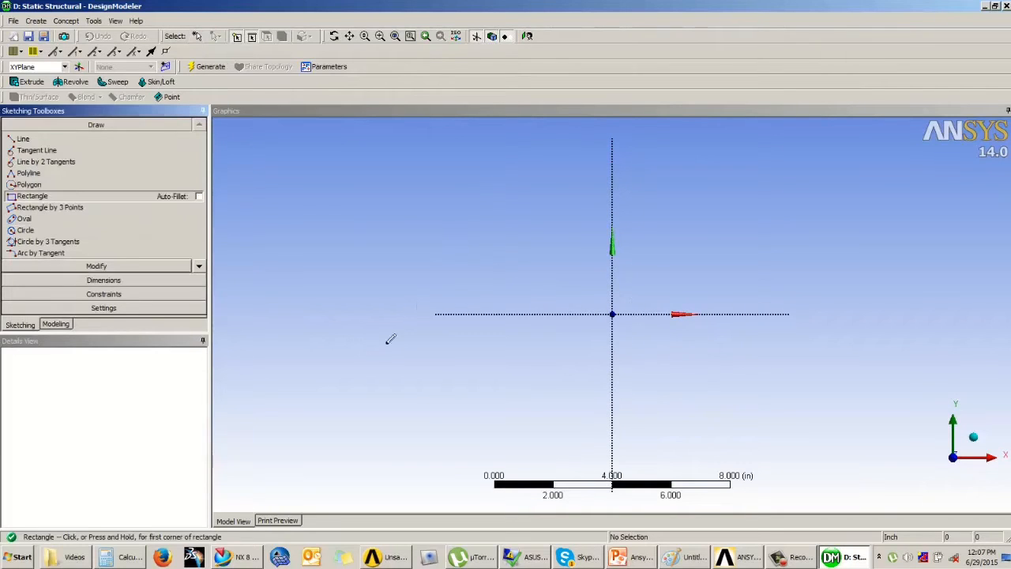
{"action": "left_click", "coordinate": [754, 314]}
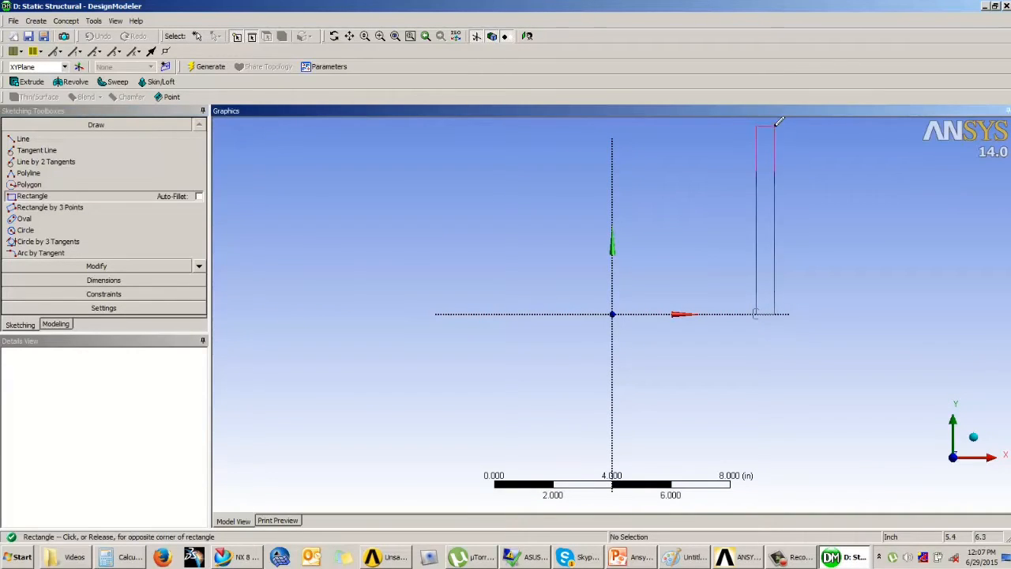
{"action": "left_click", "coordinate": [774, 126]}
Add a horizontal dimension between the vertical axis and the rectangle's outer edge.
{"action": "left_click", "coordinate": [90, 279]}
{"action": "left_click", "coordinate": [48, 178]}
{"action": "left_click", "coordinate": [774, 254]}
{"action": "left_click", "coordinate": [612, 254]}
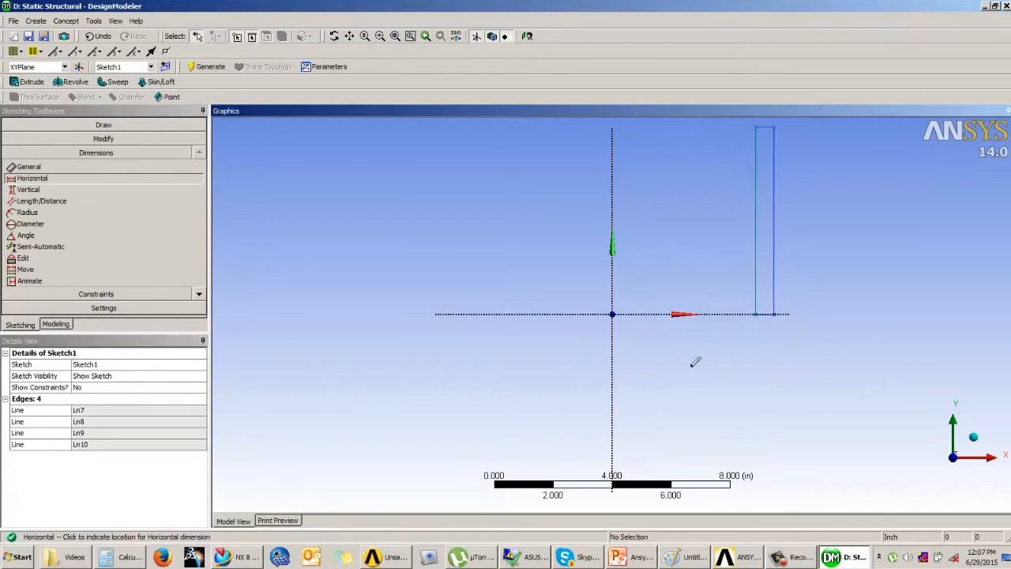
{"action": "left_click", "coordinate": [708, 394]}
Dimension the rectangle's height and its width along the base.
{"action": "left_click", "coordinate": [69, 167]}
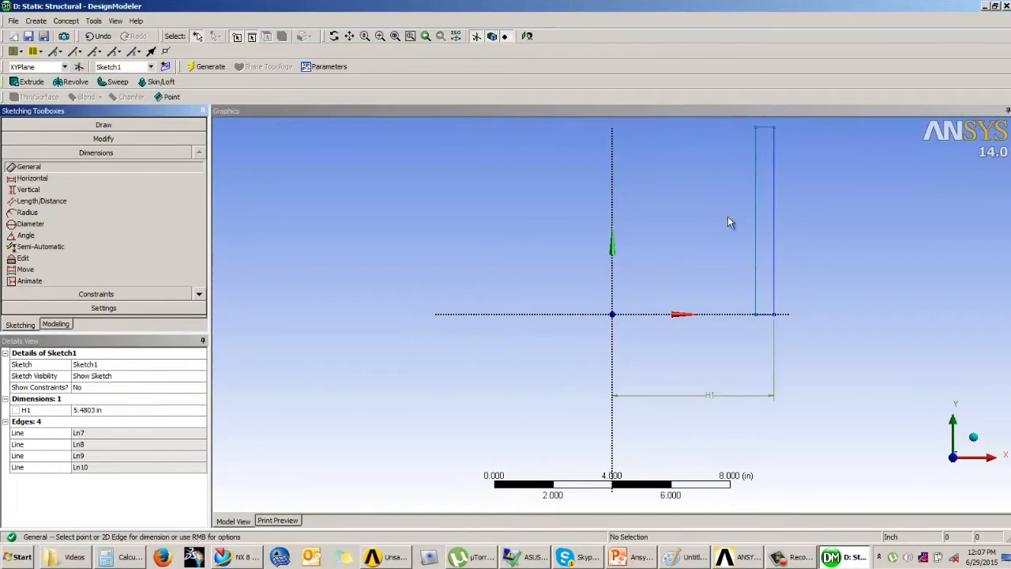
{"action": "left_click", "coordinate": [775, 213]}
{"action": "left_click", "coordinate": [834, 208]}
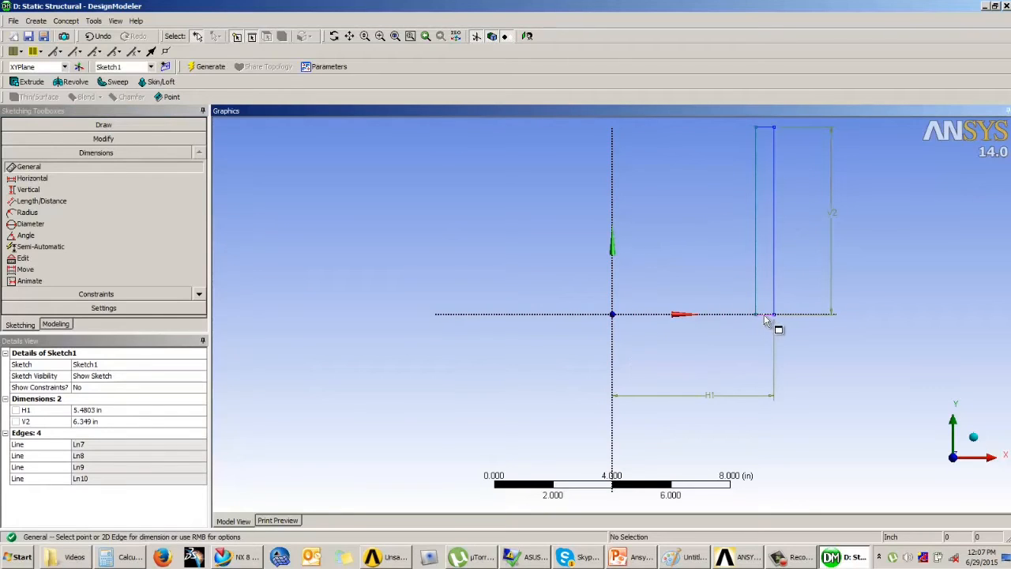
{"action": "left_click", "coordinate": [768, 315]}
{"action": "left_click", "coordinate": [806, 359]}
Set the rectangle's height V2 to 100 in and its width H3 to 1 in.
{"action": "left_click", "coordinate": [100, 431]}
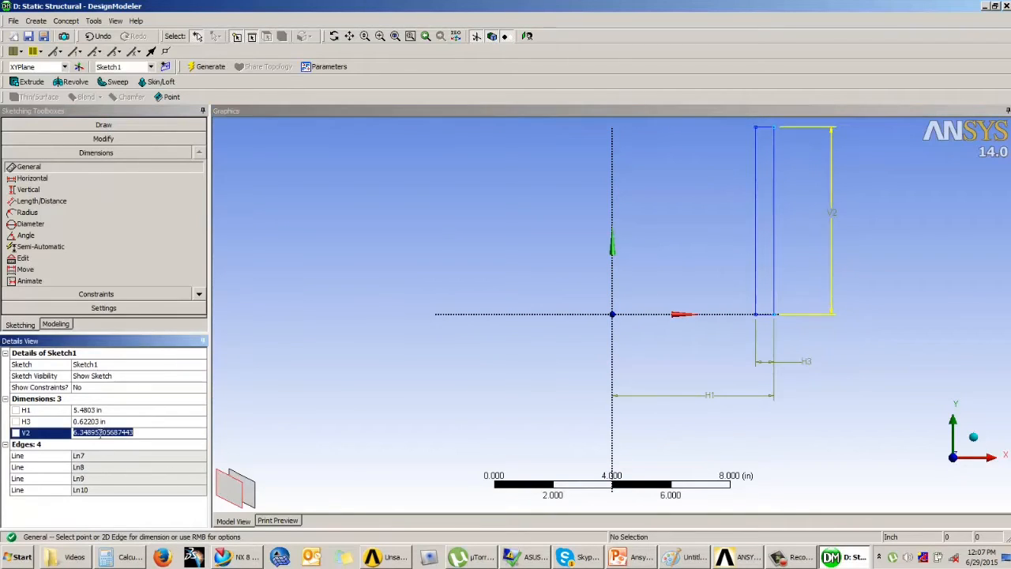
{"action": "type", "text": "100"}
{"action": "key", "text": "Return"}
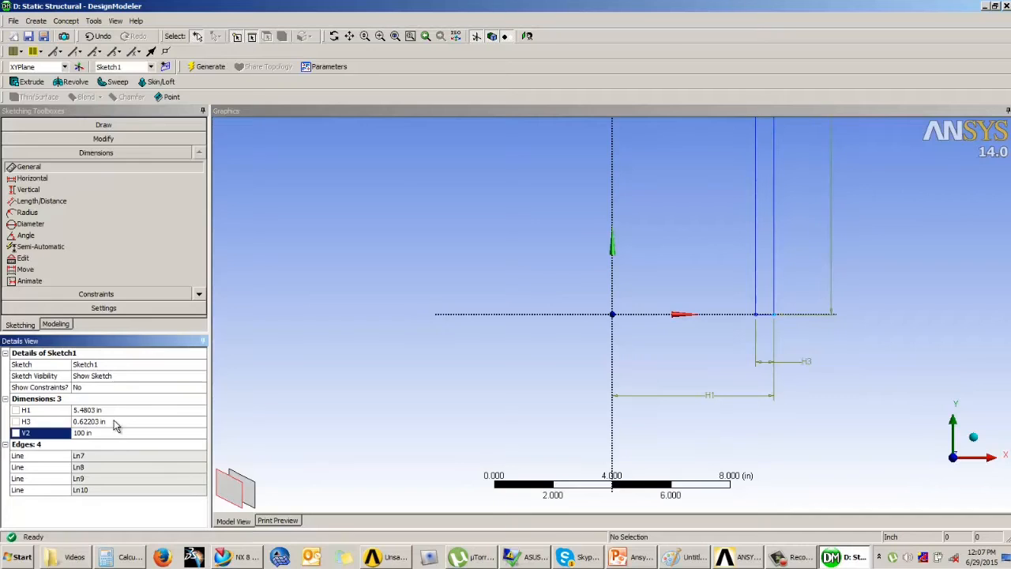
{"action": "left_click", "coordinate": [110, 420]}
{"action": "type", "text": "1"}
{"action": "key", "text": "Return"}
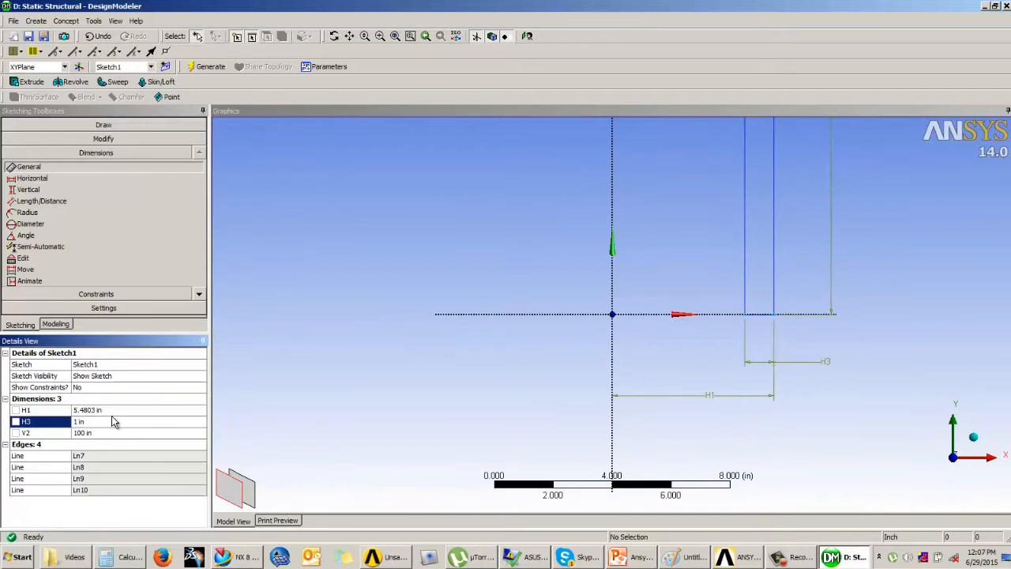
Set the horizontal distance H1 from the vertical axis to the rectangle's outer edge to 60 in.
{"action": "left_click", "coordinate": [109, 409]}
{"action": "type", "text": "6"}
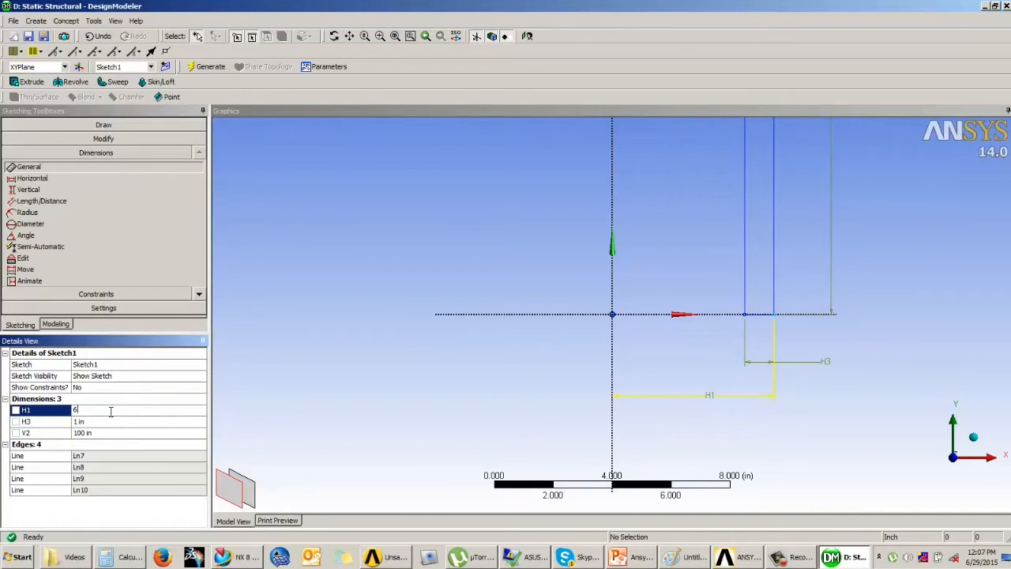
{"action": "type", "text": "0"}
{"action": "key", "text": "Return"}
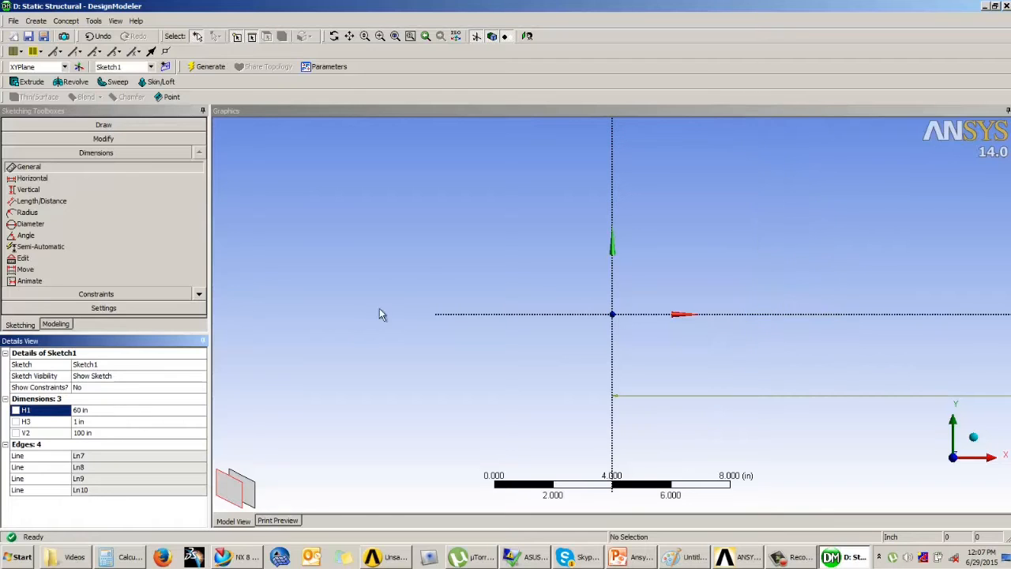
{"action": "scroll", "coordinate": [426, 281], "scroll_direction": "down", "scroll_amount": 5}
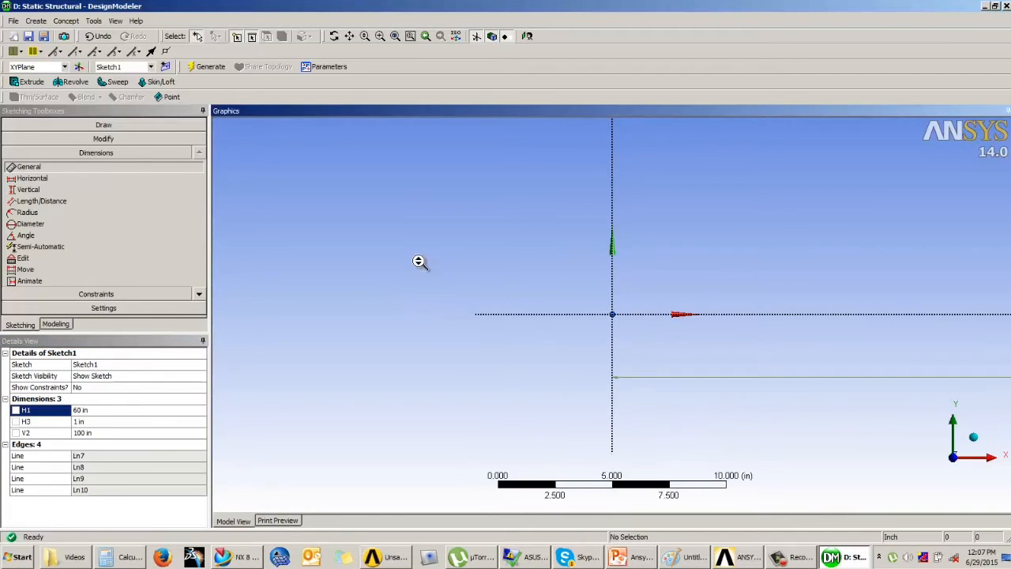
{"action": "scroll", "coordinate": [447, 306], "scroll_direction": "down", "scroll_amount": 8}
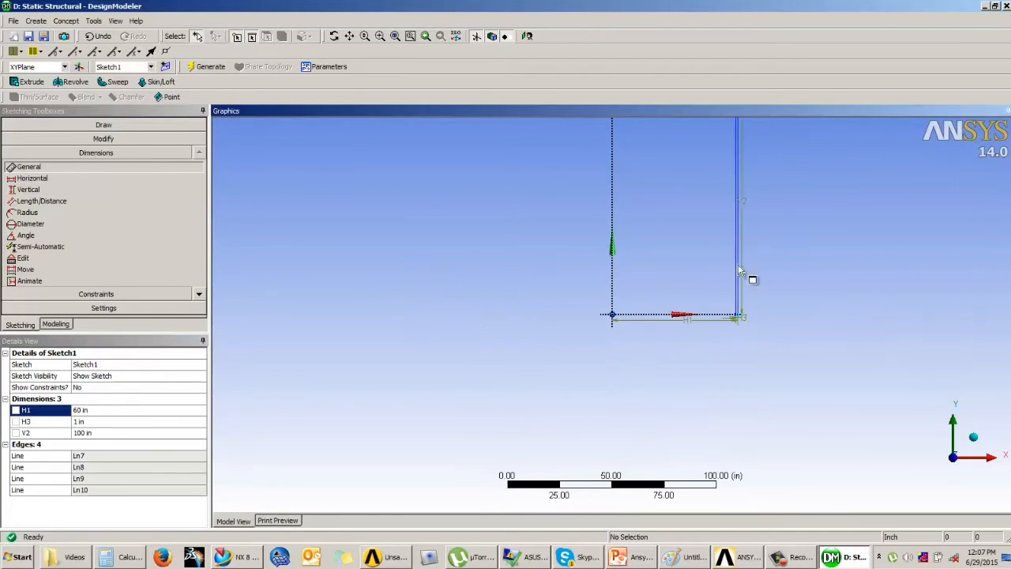
{"action": "scroll", "coordinate": [695, 295], "scroll_direction": "down", "scroll_amount": 1}
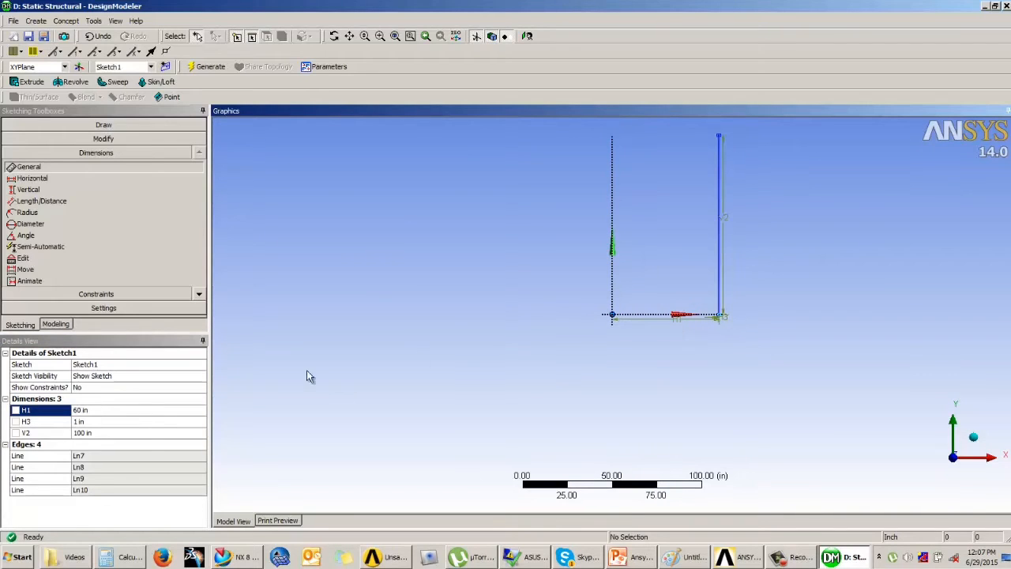
Generate a surface body from the rectangle sketch using Surfaces From Sketches, with Add Material as the operation.
{"action": "left_click", "coordinate": [57, 324]}
{"action": "middle_click_drag", "start_coordinate": [733, 261], "coordinate": [591, 308]}
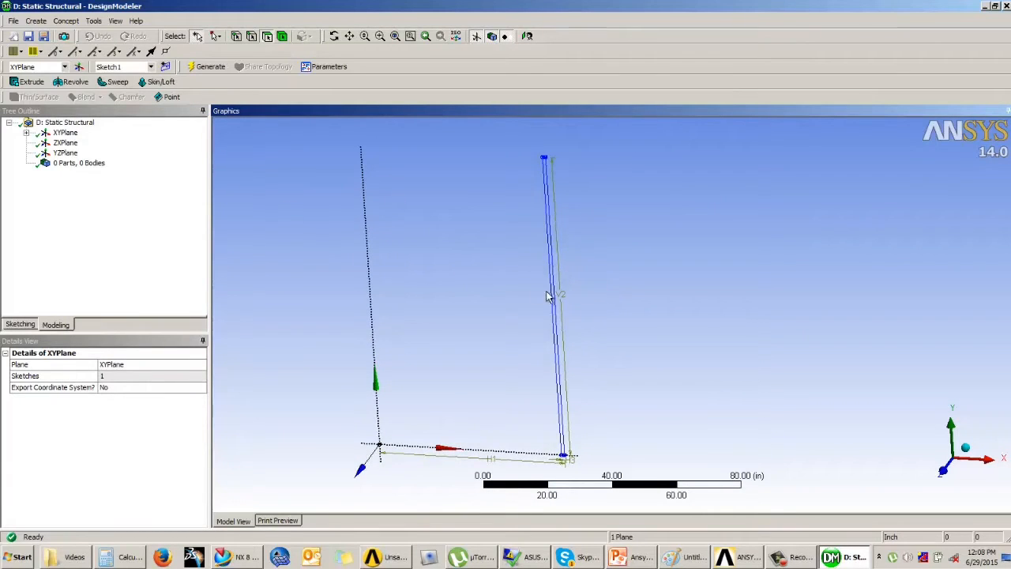
{"action": "left_click", "coordinate": [66, 21]}
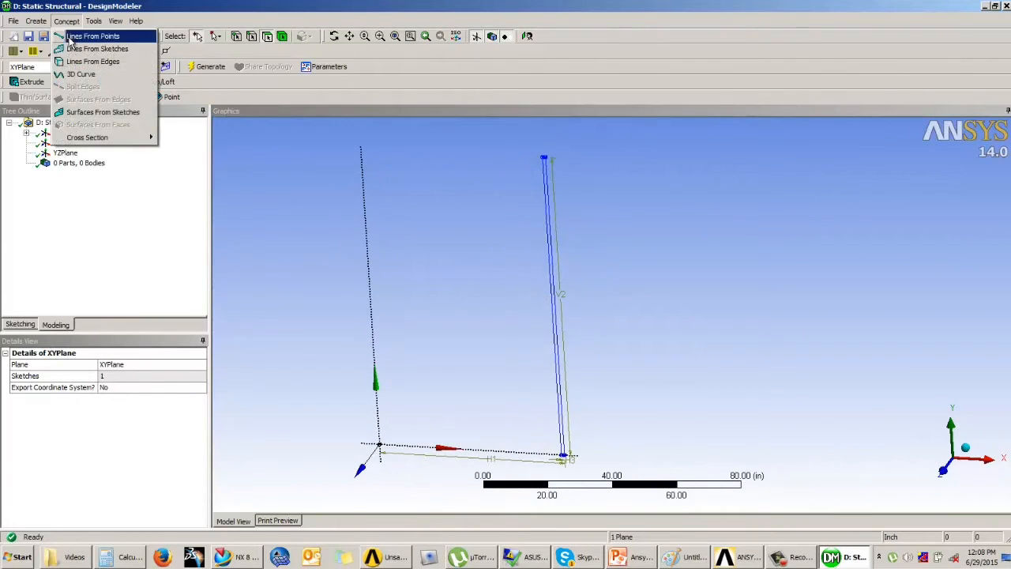
{"action": "left_click", "coordinate": [97, 112]}
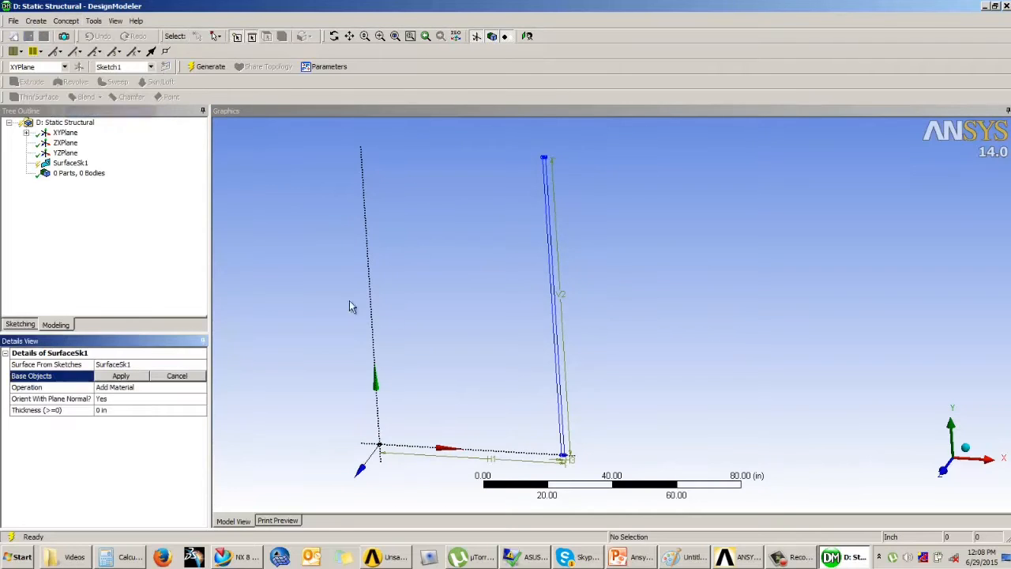
{"action": "left_click", "coordinate": [554, 328]}
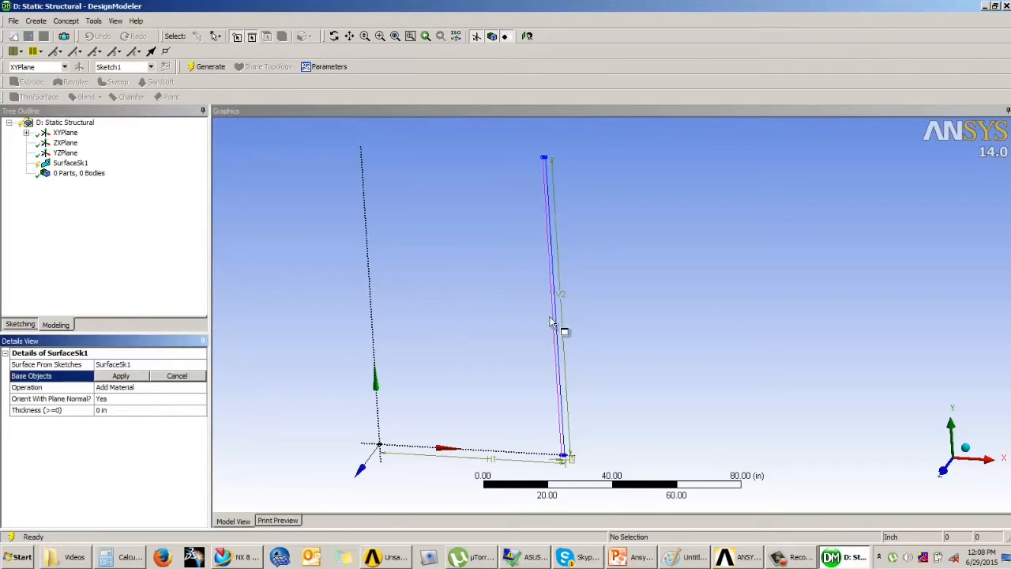
{"action": "left_click", "coordinate": [119, 376]}
{"action": "left_click", "coordinate": [207, 66]}
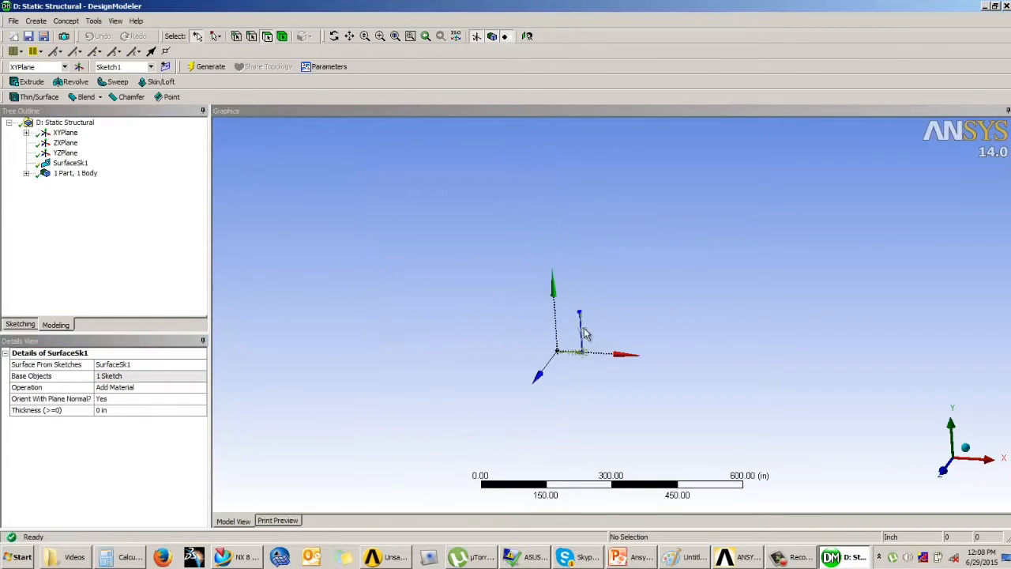
{"action": "scroll", "coordinate": [616, 338], "scroll_direction": "up", "scroll_amount": 6}
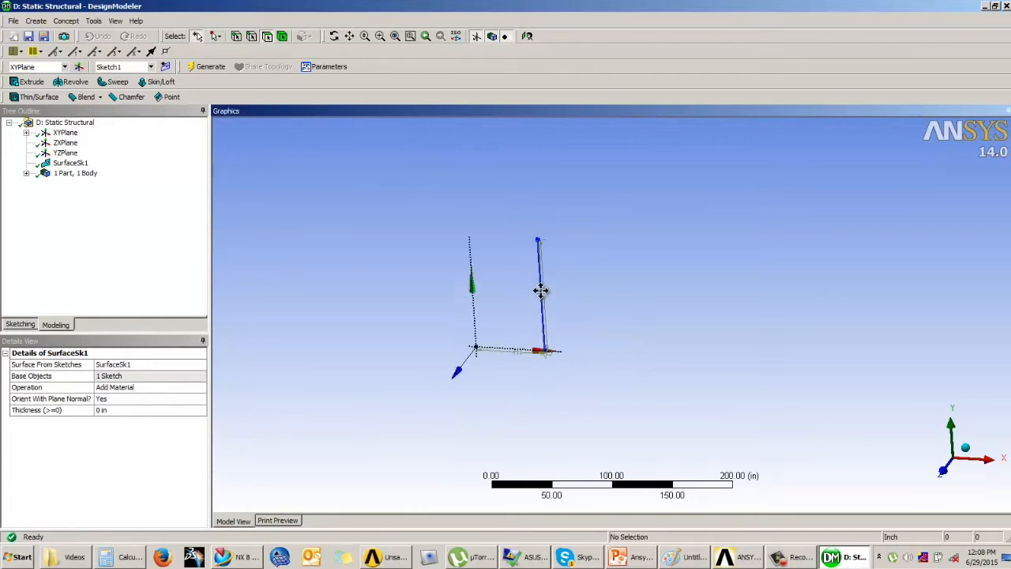
{"action": "scroll", "coordinate": [474, 345], "scroll_direction": "up", "scroll_amount": 4}
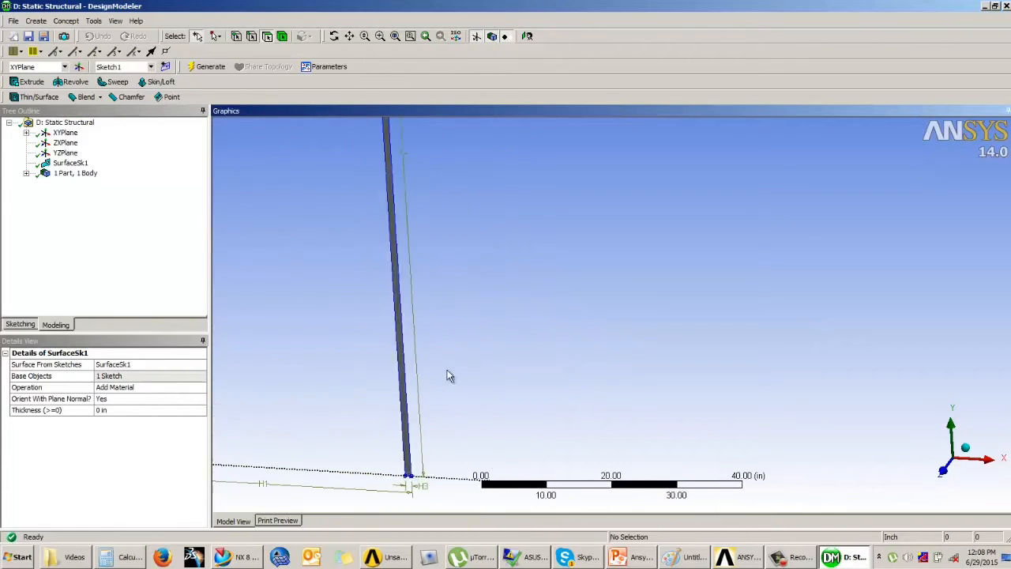
{"action": "scroll", "coordinate": [375, 395], "scroll_direction": "down", "scroll_amount": 3}
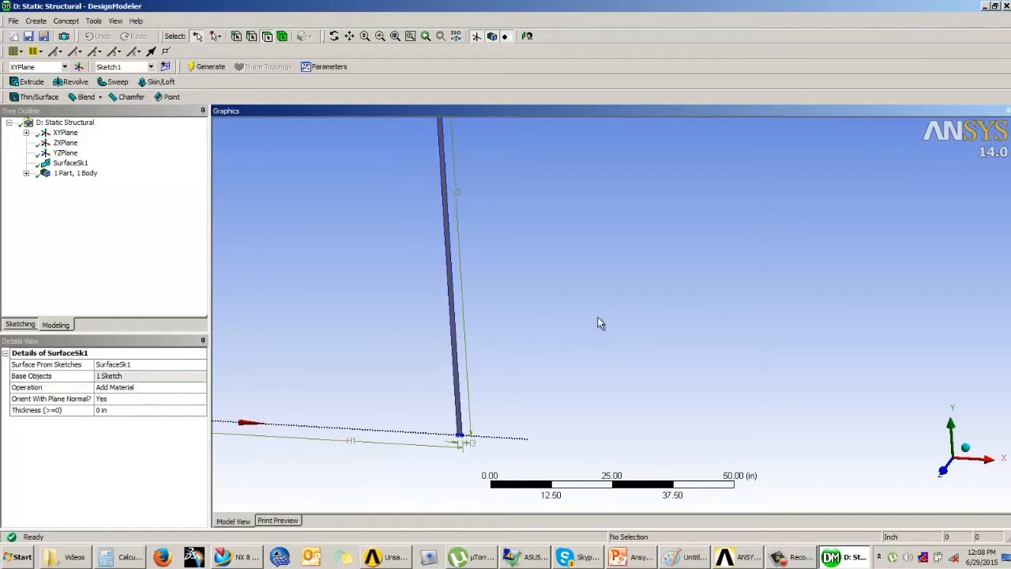
Close DesignModeler, switch to Mechanical, and set the geometry's 2D Behavior to Axisymmetric.
{"action": "key", "text": "alt+F4"}
{"action": "left_click", "coordinate": [574, 145]}
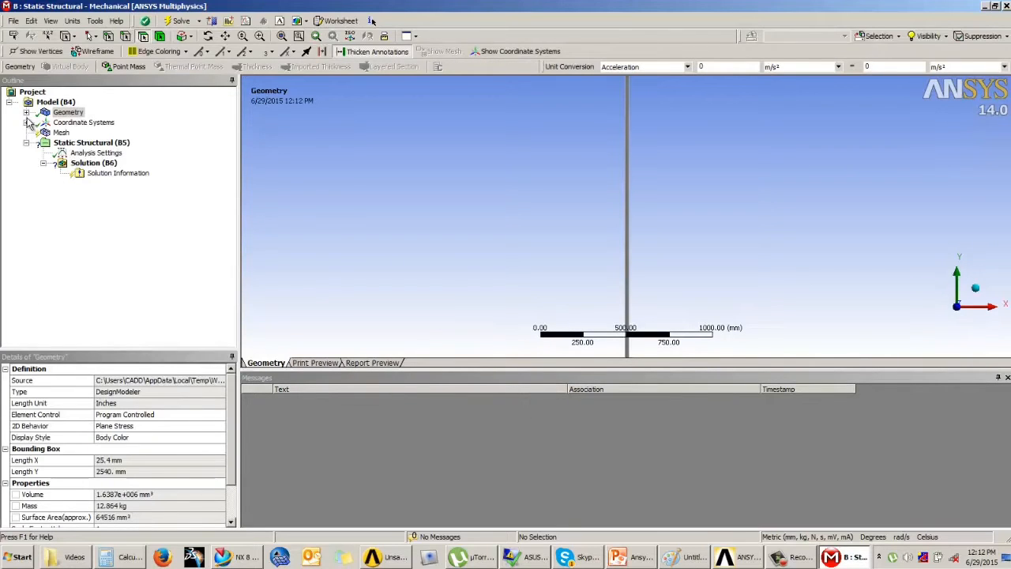
{"action": "left_click", "coordinate": [27, 114]}
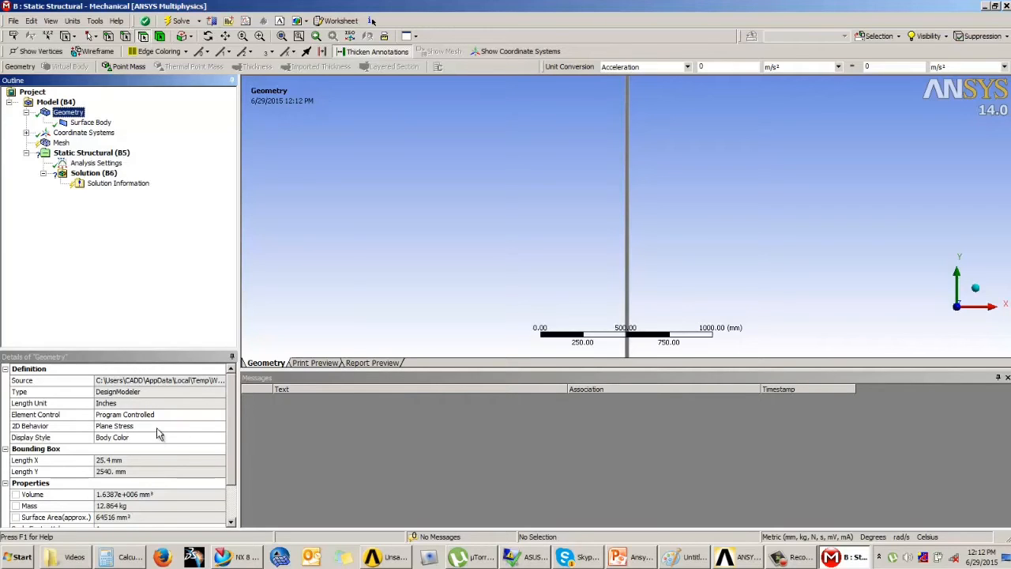
{"action": "left_click", "coordinate": [211, 427]}
{"action": "left_click", "coordinate": [220, 427]}
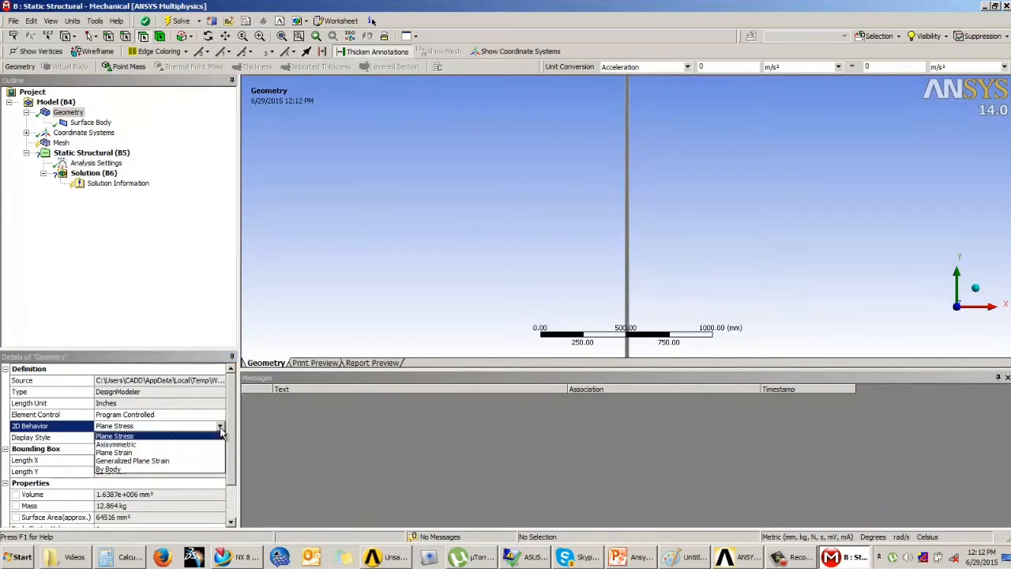
{"action": "left_click", "coordinate": [112, 446]}
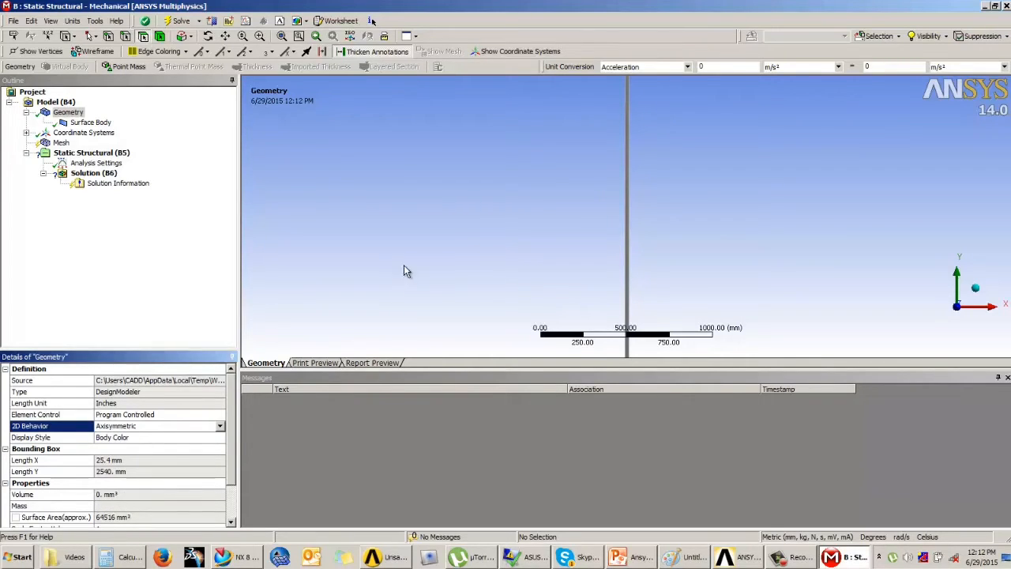
Assign the material Mat1 to the surface body.
{"action": "scroll", "coordinate": [494, 242], "scroll_direction": "up", "scroll_amount": 2}
{"action": "scroll", "coordinate": [509, 247], "scroll_direction": "down", "scroll_amount": 7}
{"action": "middle_click_drag", "start_coordinate": [542, 260], "coordinate": [563, 252]}
{"action": "scroll", "coordinate": [626, 218], "scroll_direction": "up", "scroll_amount": 3}
{"action": "left_click", "coordinate": [90, 122]}
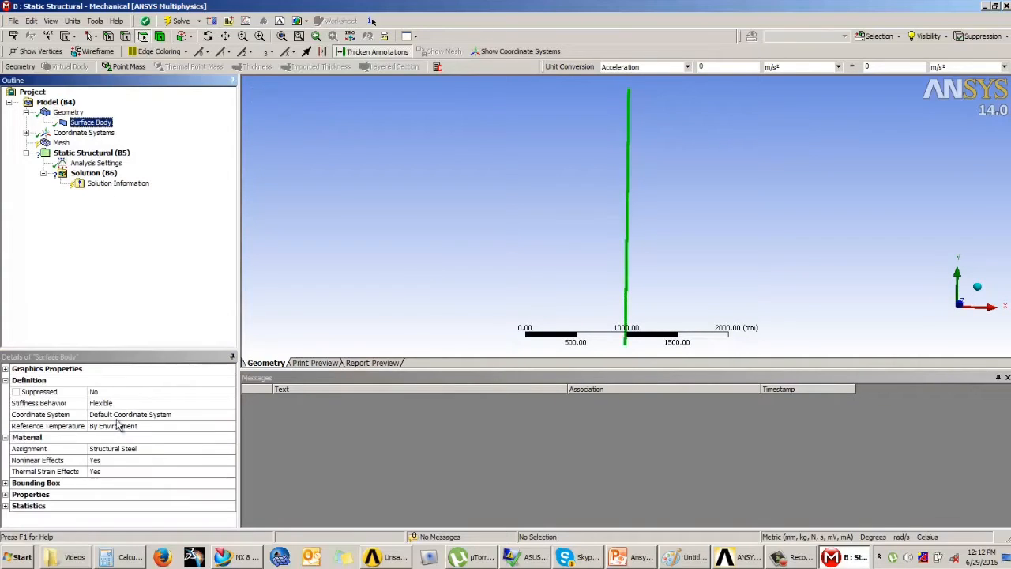
{"action": "left_click", "coordinate": [228, 450]}
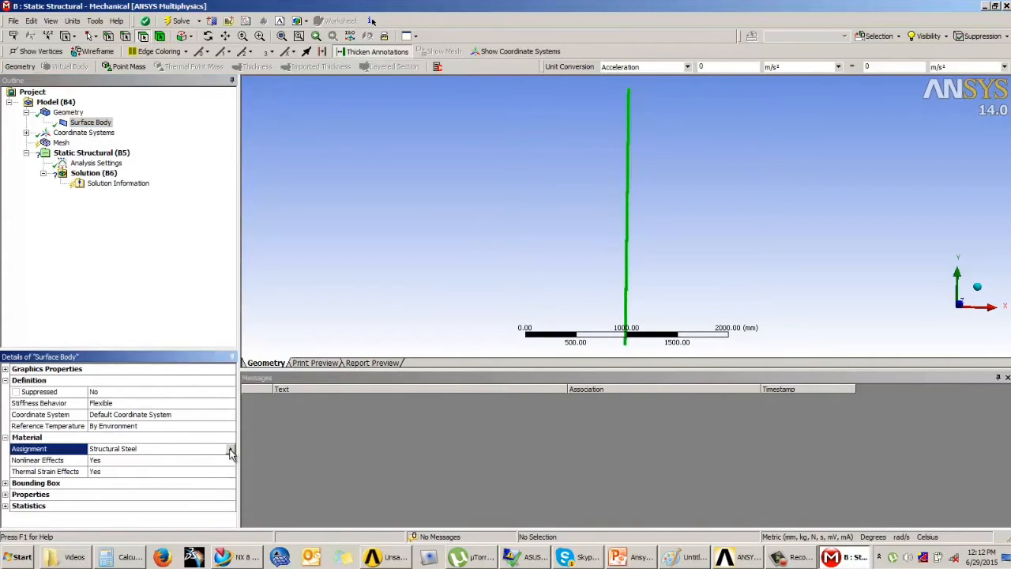
{"action": "left_click", "coordinate": [230, 449]}
{"action": "left_click", "coordinate": [257, 455]}
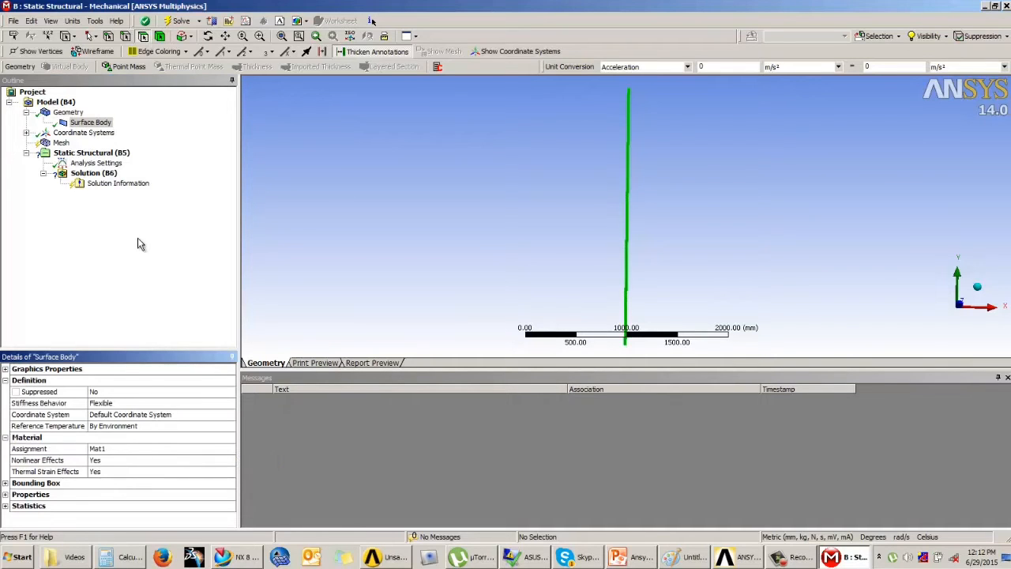
Generate the mesh of the surface body with the default sizing and inspect its elements.
{"action": "left_click", "coordinate": [62, 145]}
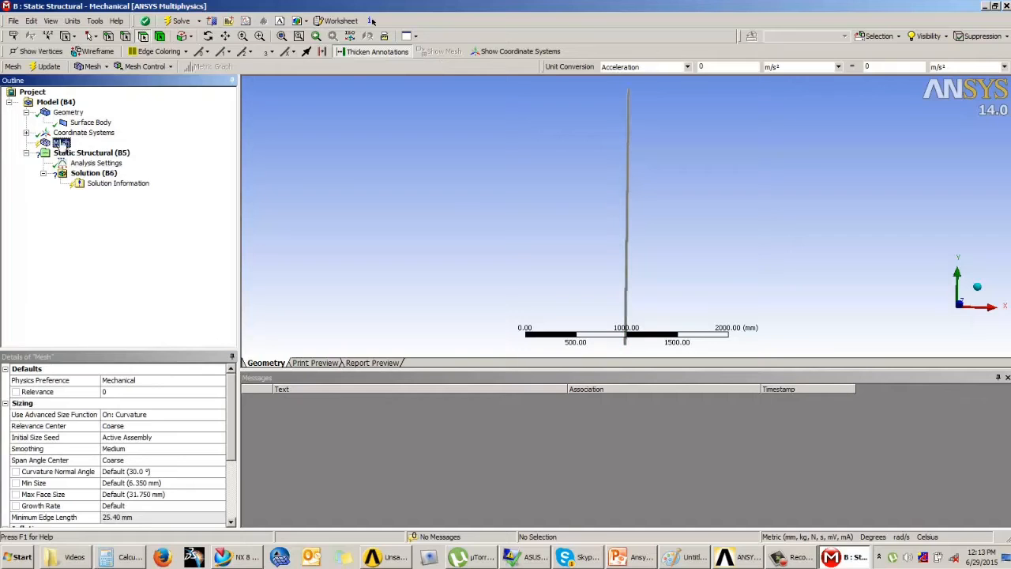
{"action": "left_click", "coordinate": [47, 67]}
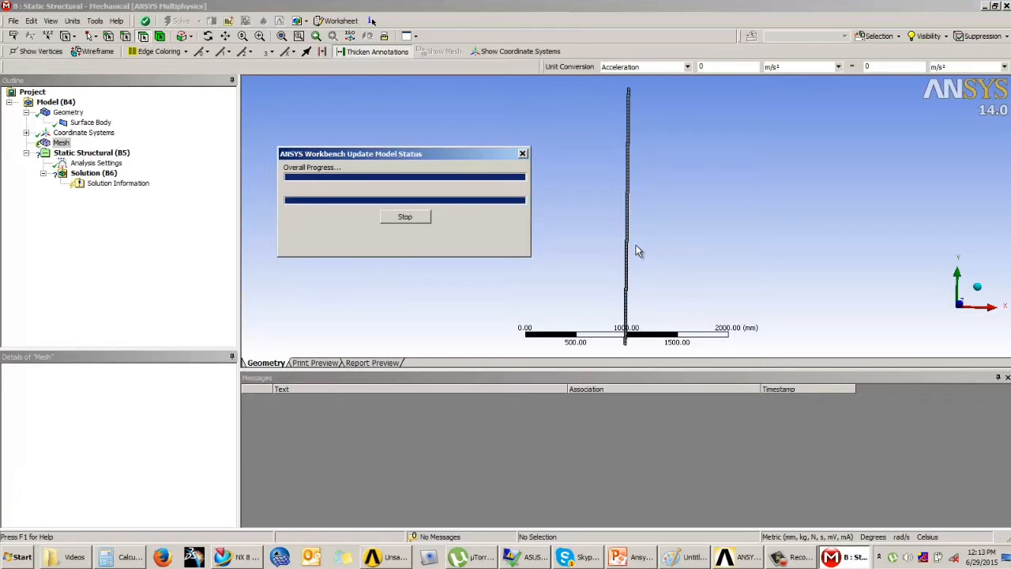
{"action": "scroll", "coordinate": [636, 237], "scroll_direction": "up", "scroll_amount": 8}
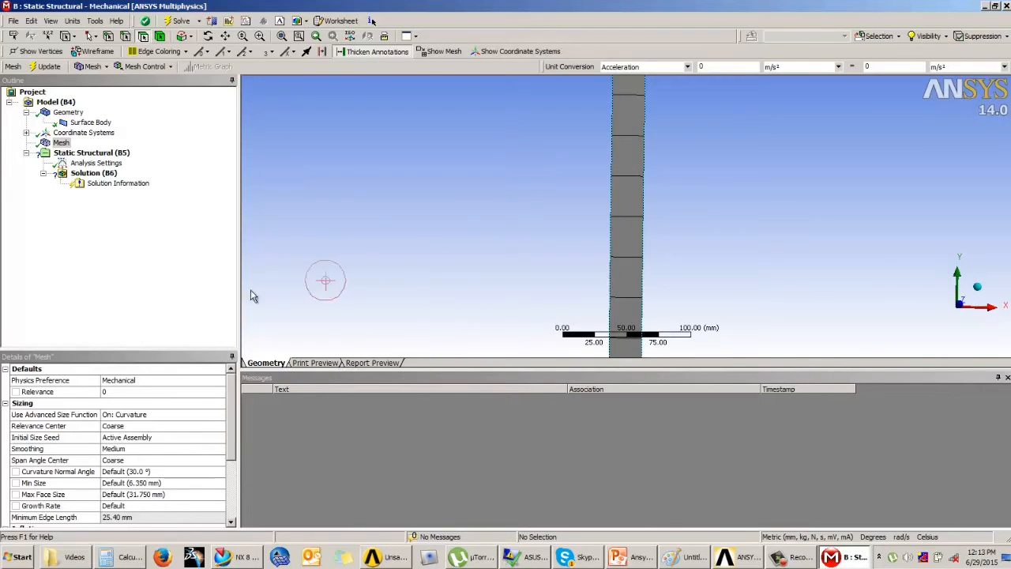
Apply a frictionless support to the short bottom edge of the surface body in the Static Structural analysis.
{"action": "left_click", "coordinate": [88, 154]}
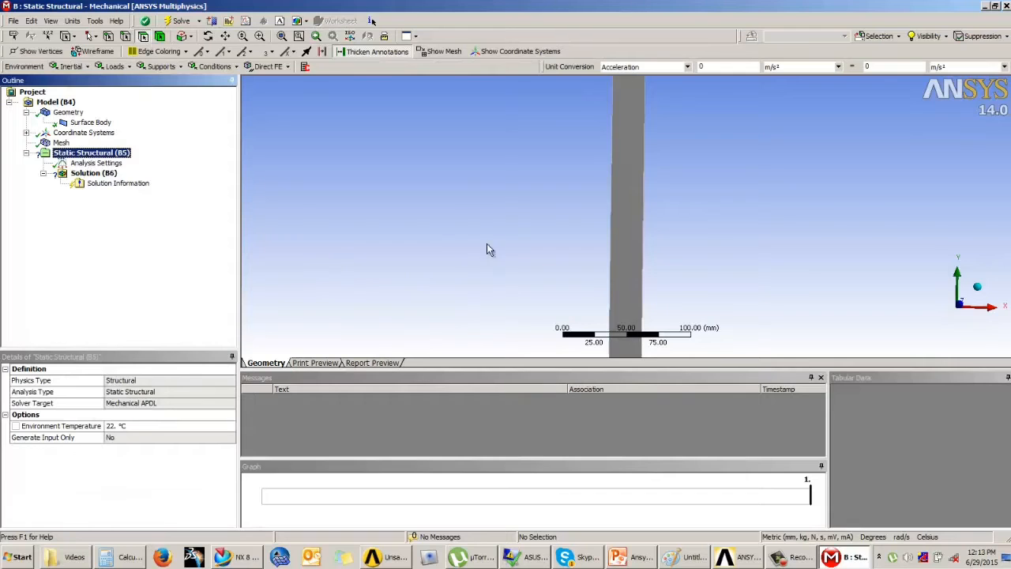
{"action": "scroll", "coordinate": [494, 214], "scroll_direction": "down", "scroll_amount": 5}
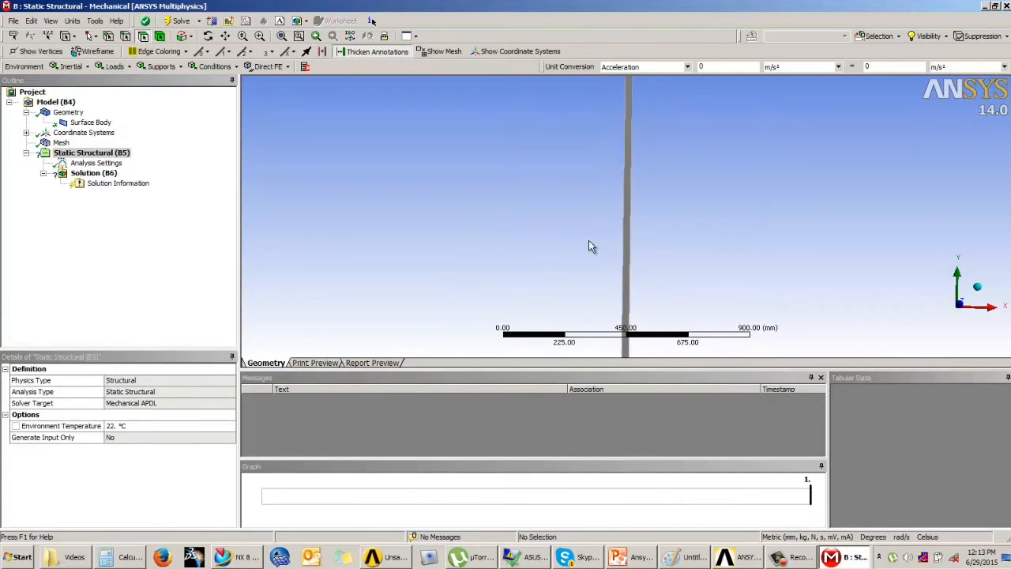
{"action": "scroll", "coordinate": [589, 196], "scroll_direction": "down", "scroll_amount": 2}
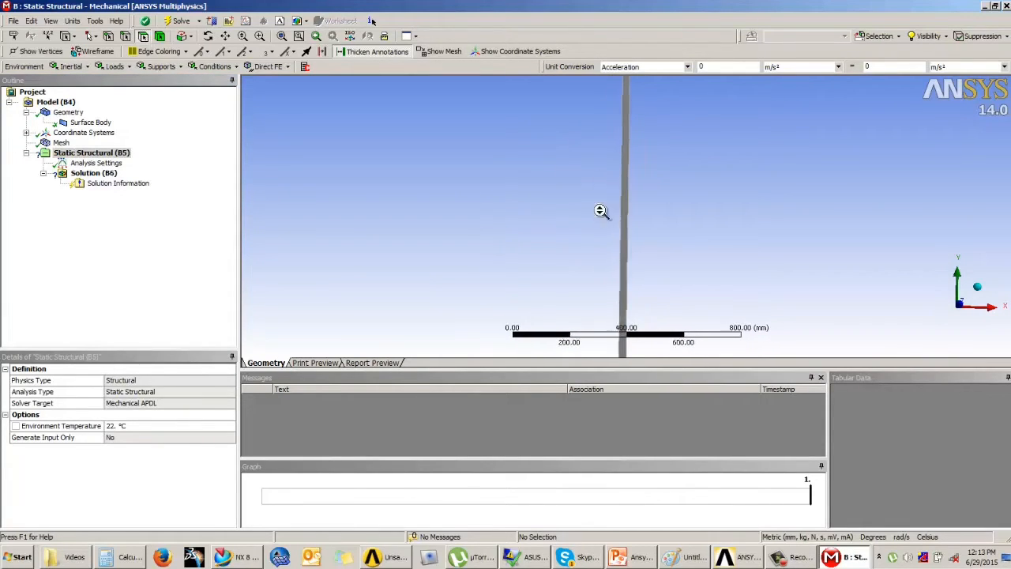
{"action": "left_click", "coordinate": [158, 67]}
{"action": "left_click", "coordinate": [180, 144]}
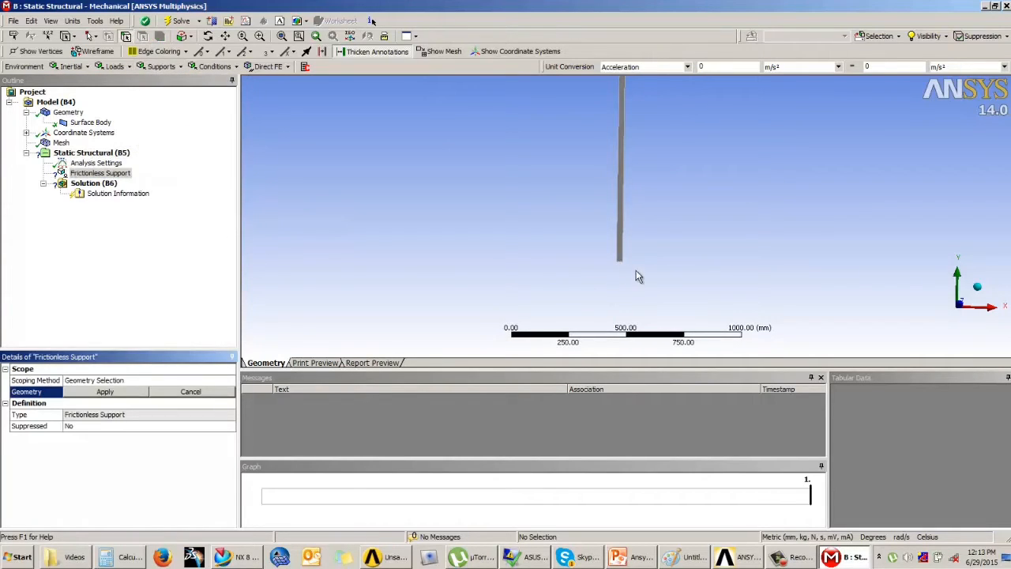
{"action": "scroll", "coordinate": [637, 269], "scroll_direction": "up", "scroll_amount": 5}
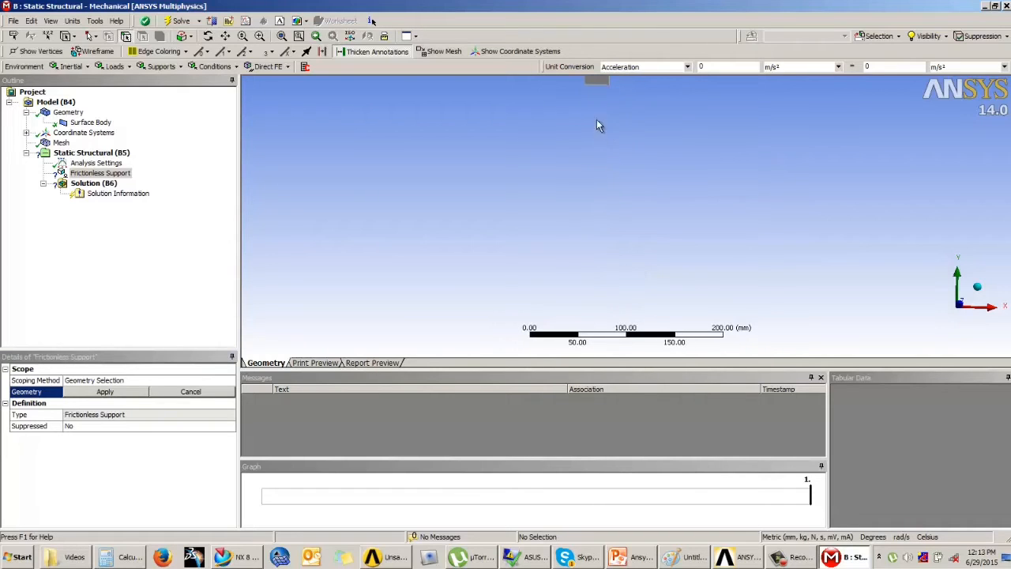
{"action": "middle_click_drag", "start_coordinate": [597, 132], "coordinate": [591, 239], "text": "ctrl"}
{"action": "left_click", "coordinate": [585, 188]}
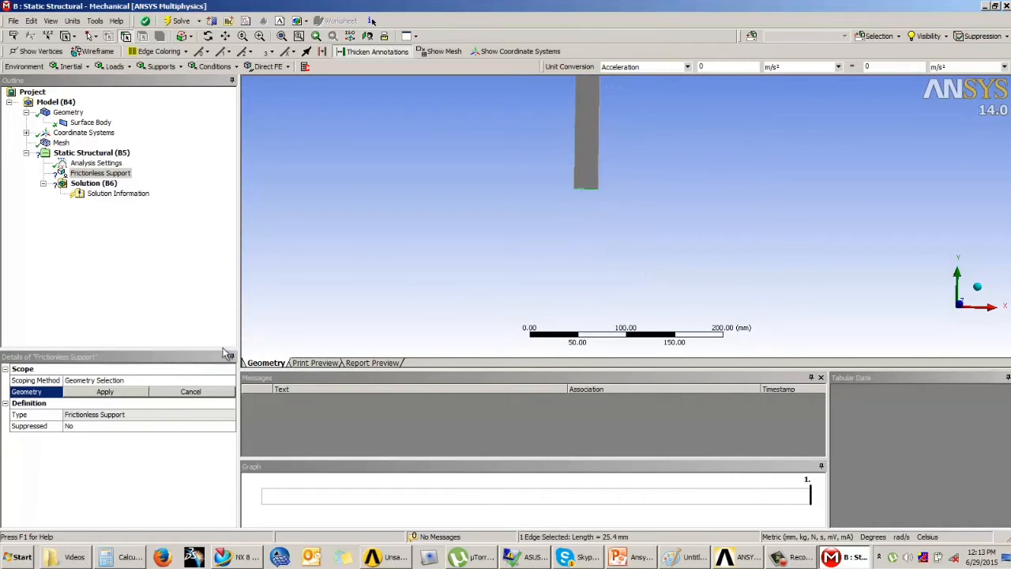
{"action": "left_click", "coordinate": [118, 394]}
Insert a Force load in the Static Structural analysis.
{"action": "middle_click_drag", "start_coordinate": [560, 195], "coordinate": [543, 387], "text": "shift"}
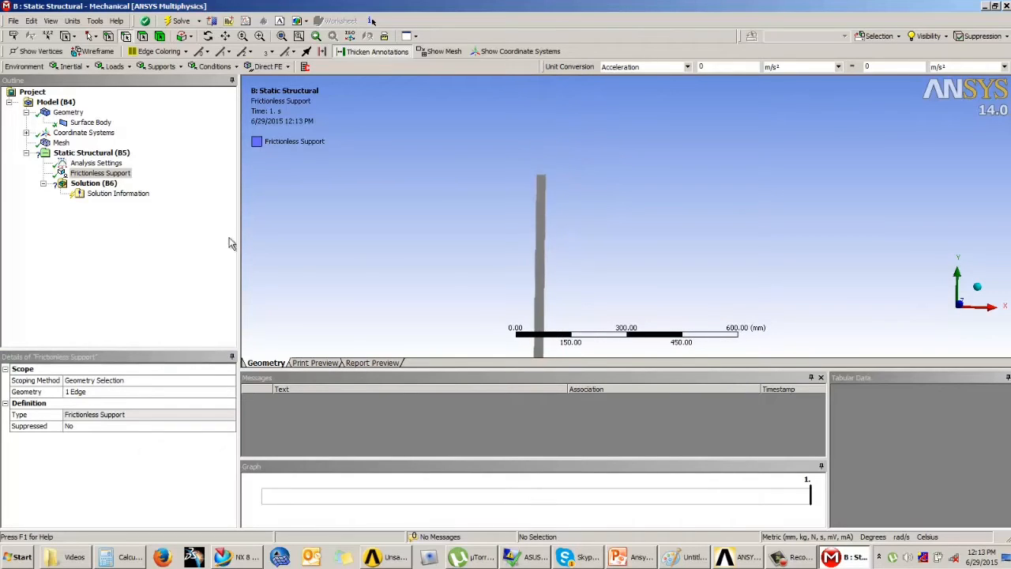
{"action": "left_click", "coordinate": [75, 153]}
{"action": "left_click", "coordinate": [114, 66]}
{"action": "left_click", "coordinate": [121, 121]}
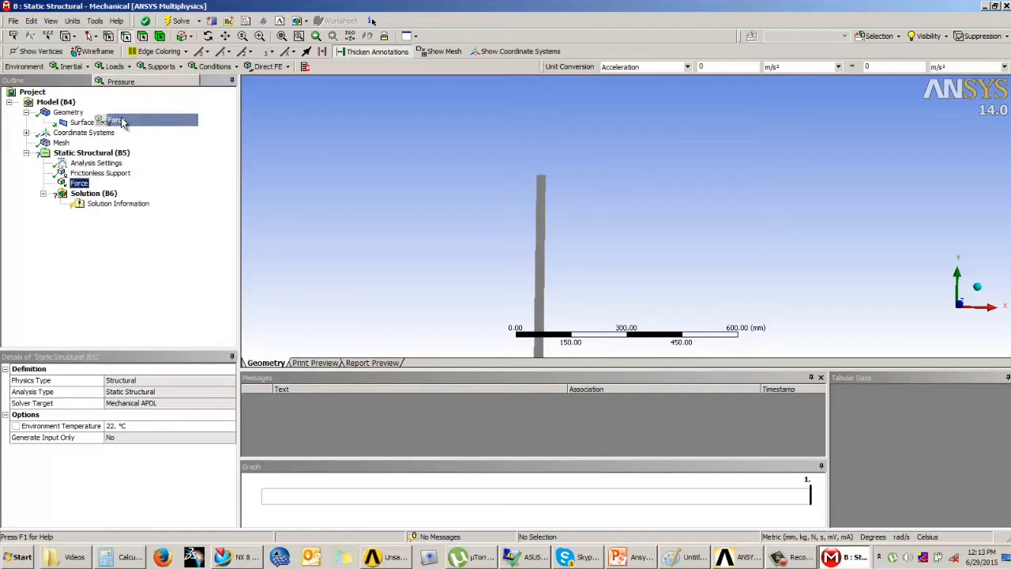
Switch to PowerPoint, check the axial force in the Example 3 (Axisymmetric) diagram in full-screen view, and return to Mechanical.
{"action": "left_click", "coordinate": [658, 562]}
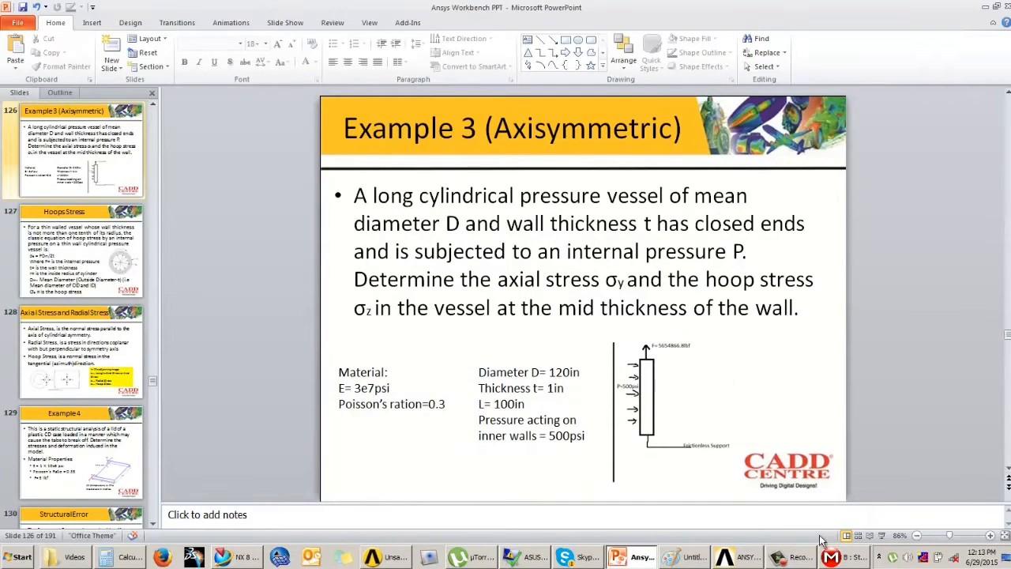
{"action": "left_click", "coordinate": [882, 535]}
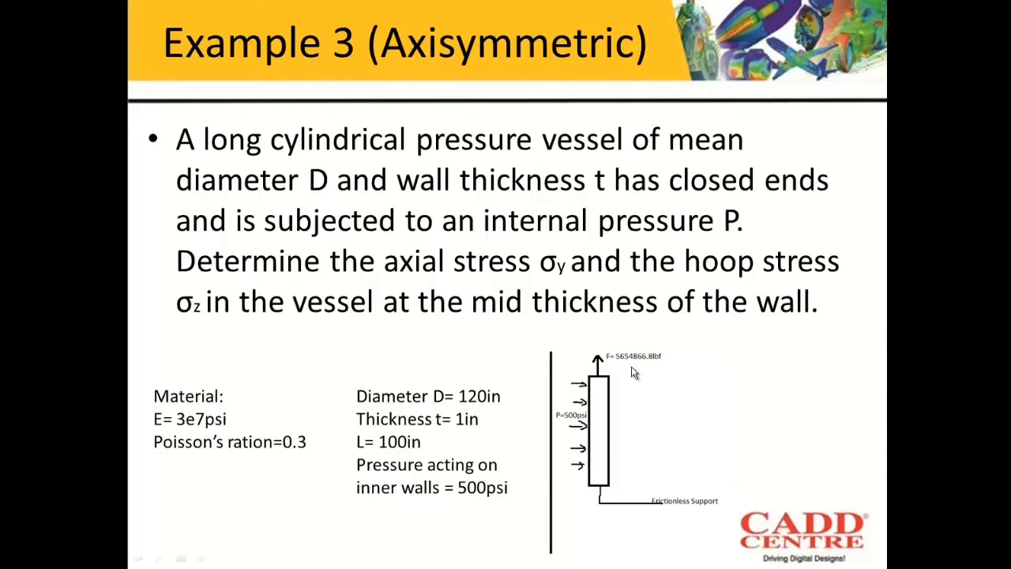
{"action": "key", "text": "Escape"}
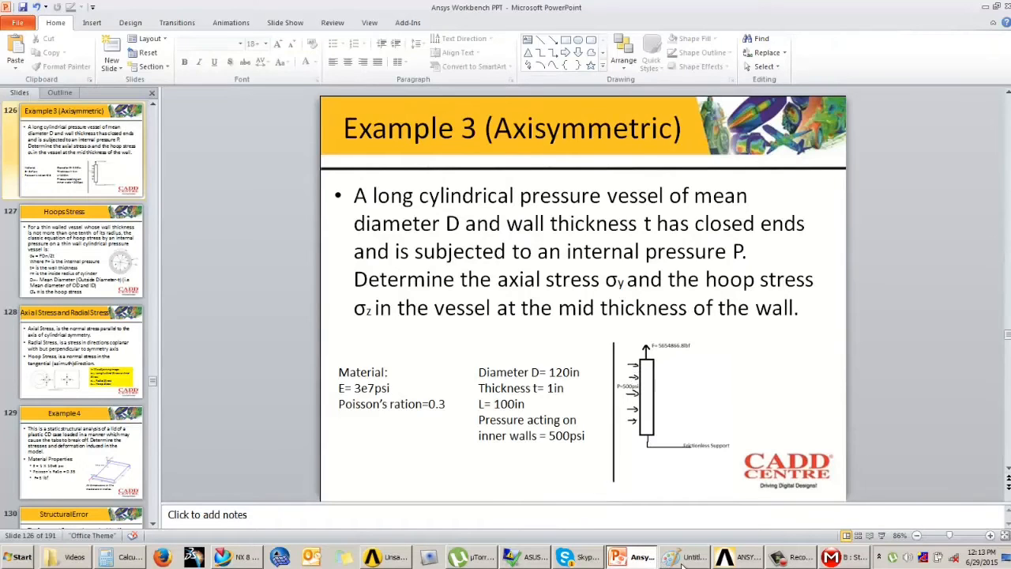
{"action": "left_click", "coordinate": [832, 558]}
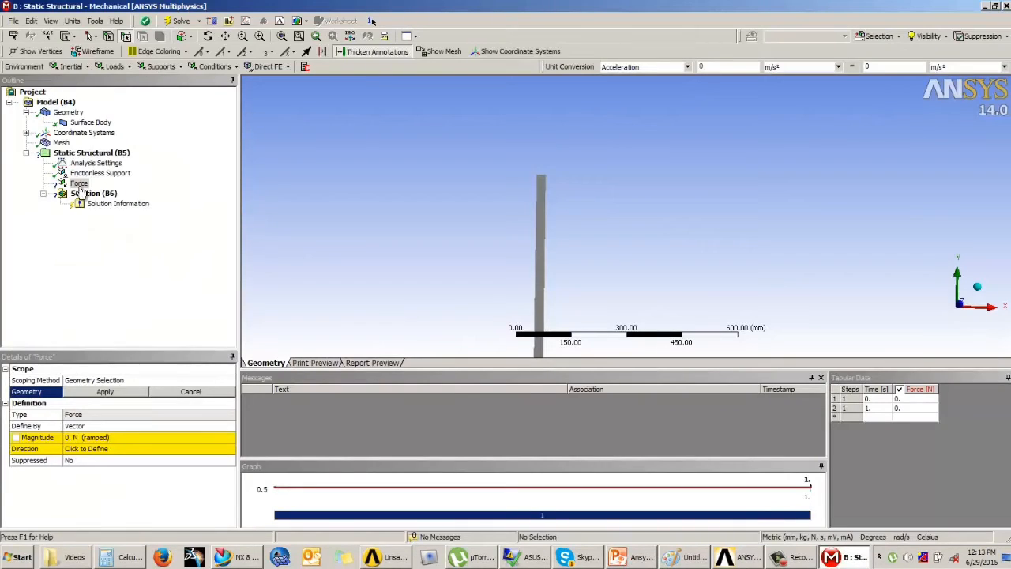
Scope the force to the short top edge of the surface body.
{"action": "scroll", "coordinate": [498, 150], "scroll_direction": "up", "scroll_amount": 3}
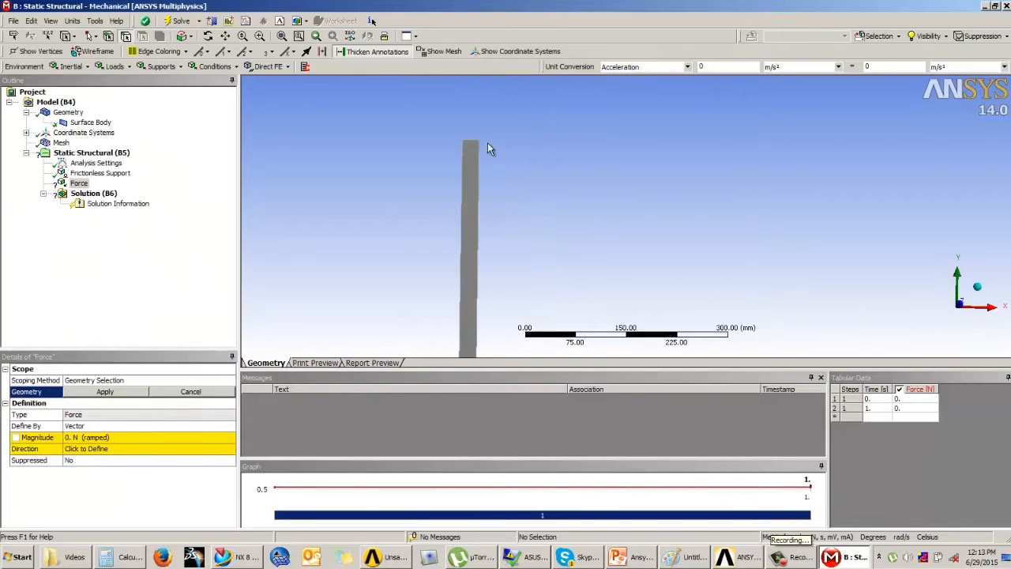
{"action": "left_click", "coordinate": [472, 145]}
{"action": "left_click", "coordinate": [123, 391]}
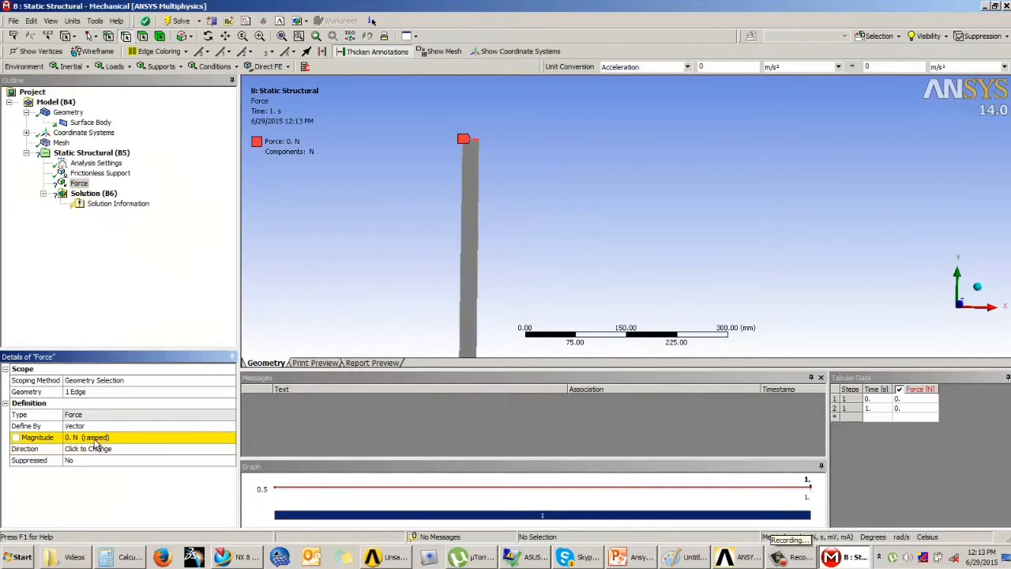
Switch the units to U.S. Customary (in, lbm, lbf, °F, s, V, A) and set the force magnitude to 5654866.8 lbf.
{"action": "left_click", "coordinate": [89, 439]}
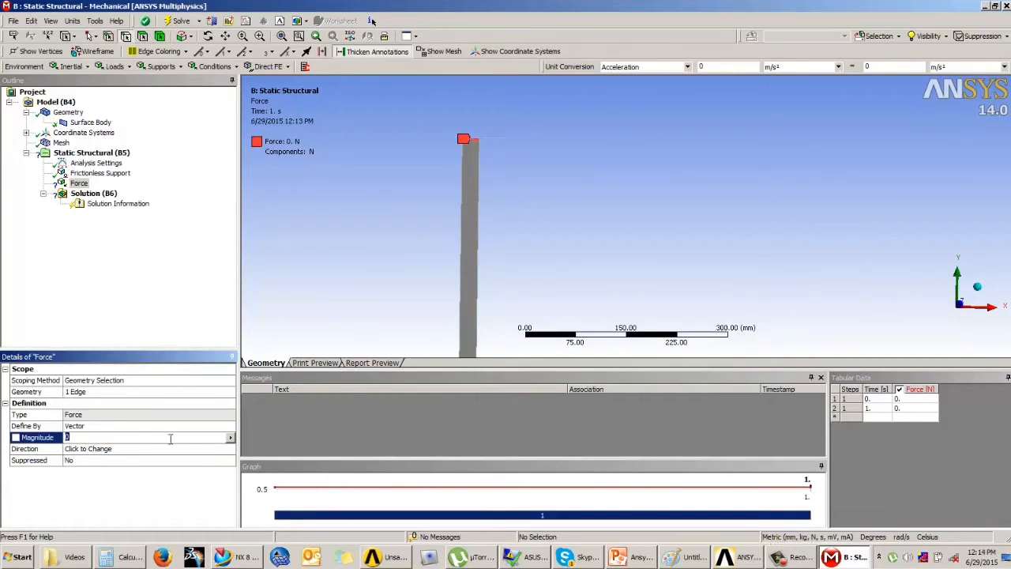
{"action": "left_click", "coordinate": [72, 21]}
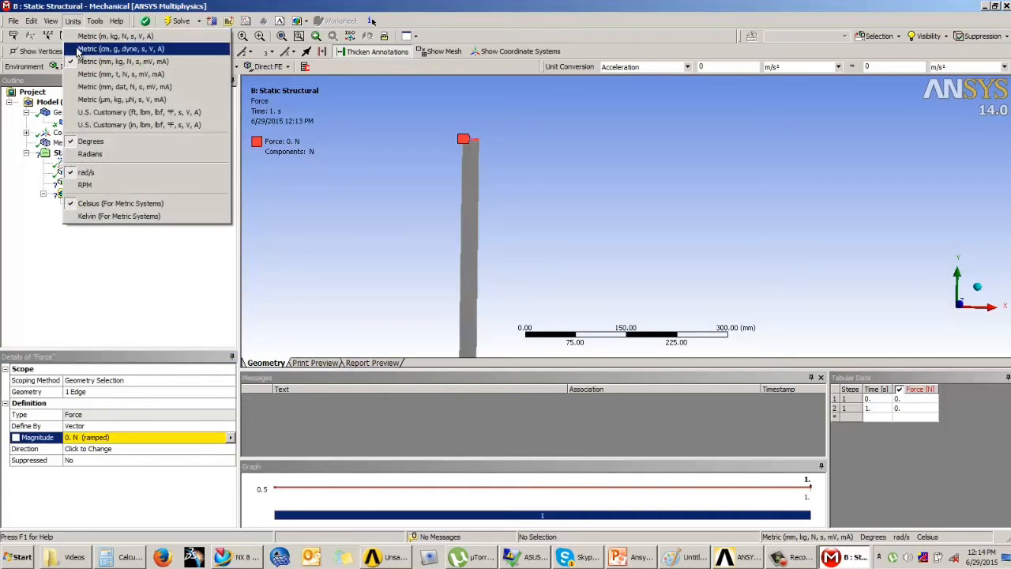
{"action": "left_click", "coordinate": [126, 124]}
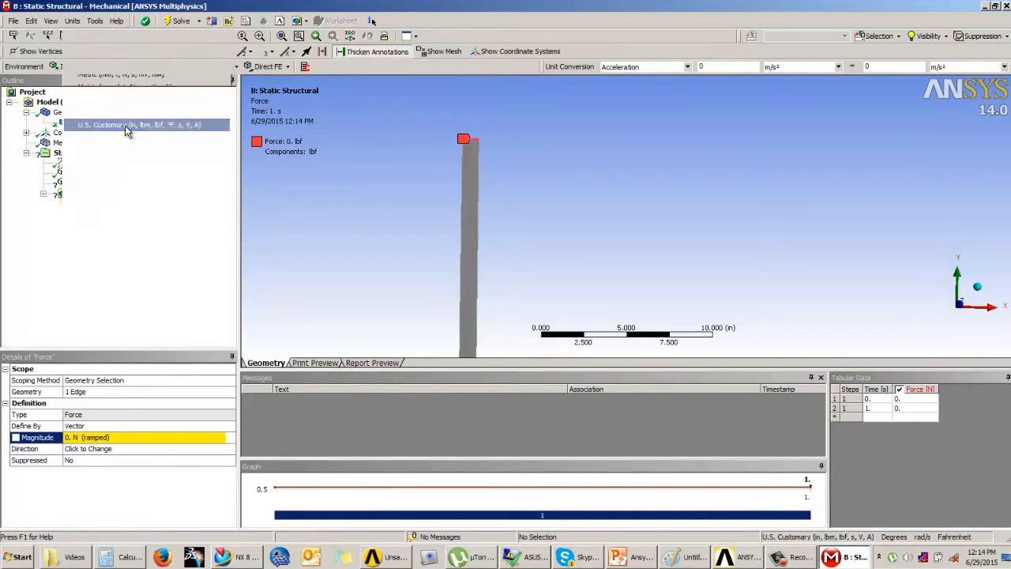
{"action": "left_click", "coordinate": [86, 437]}
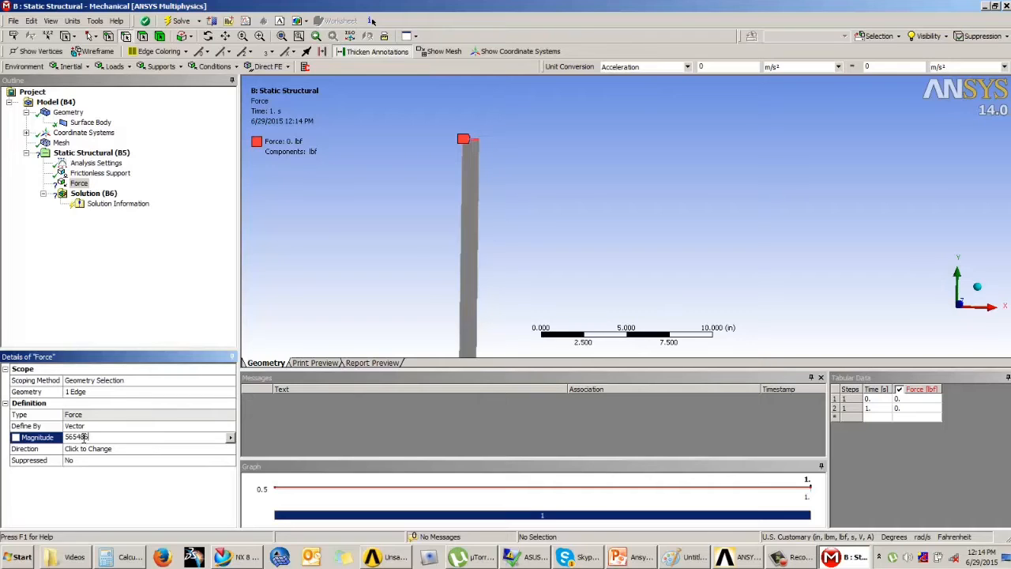
{"action": "key", "text": "Return"}
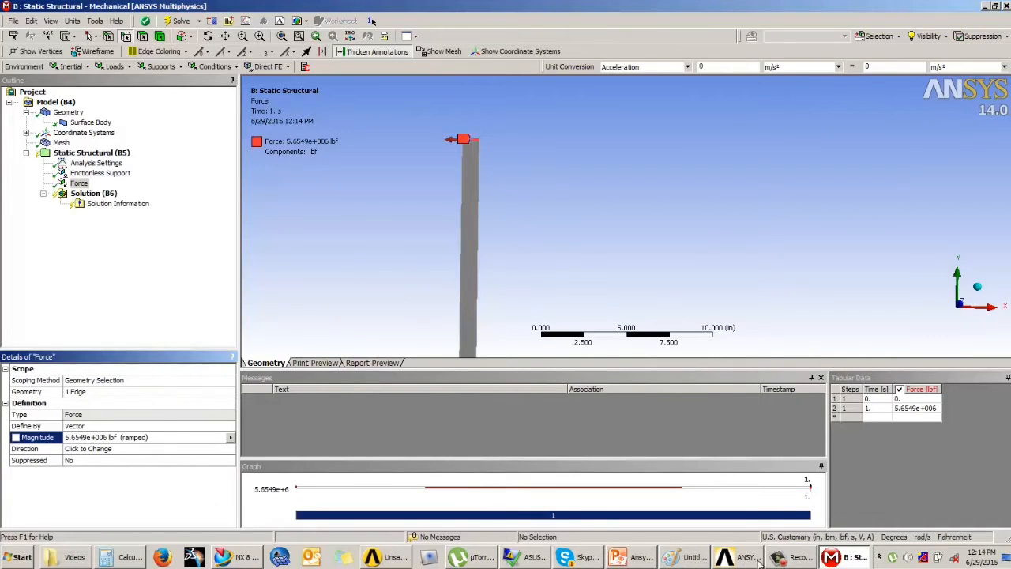
{"action": "left_click", "coordinate": [111, 437]}
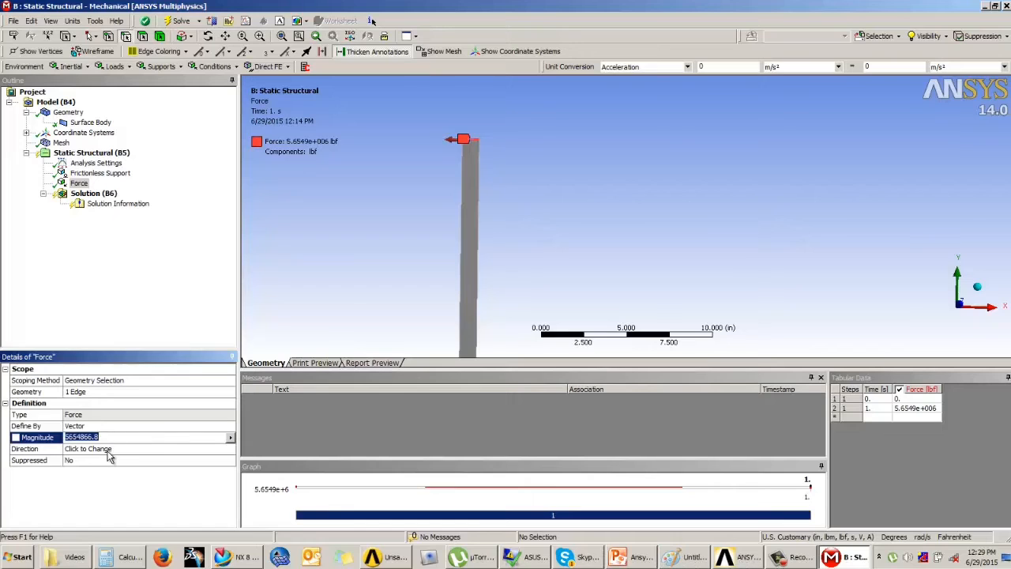
Define the force direction as upward along the body's long vertical edge, and review the frictionless support and the force.
{"action": "left_click", "coordinate": [111, 449]}
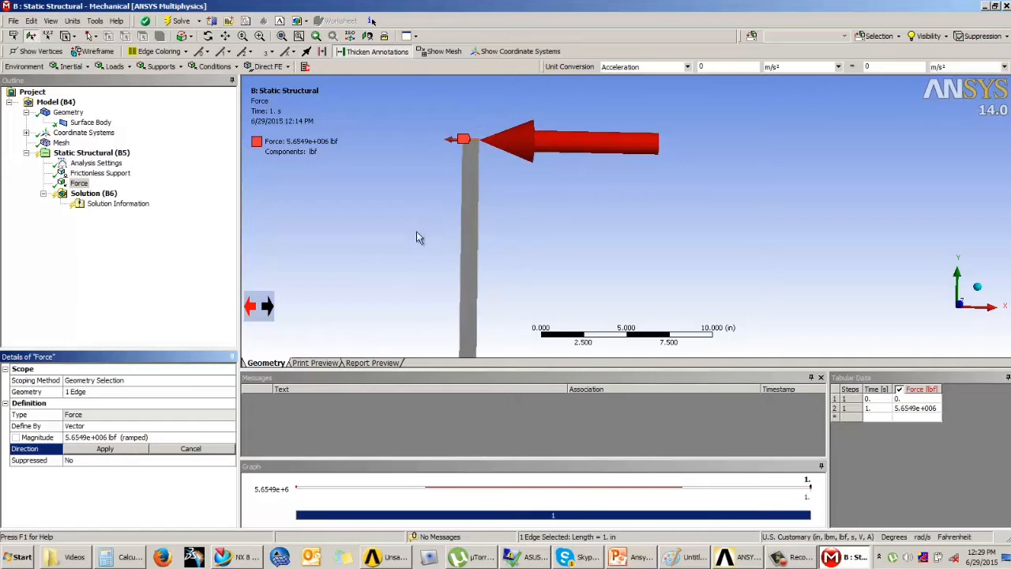
{"action": "left_click", "coordinate": [482, 258]}
{"action": "middle_click_drag", "start_coordinate": [553, 213], "coordinate": [527, 218]}
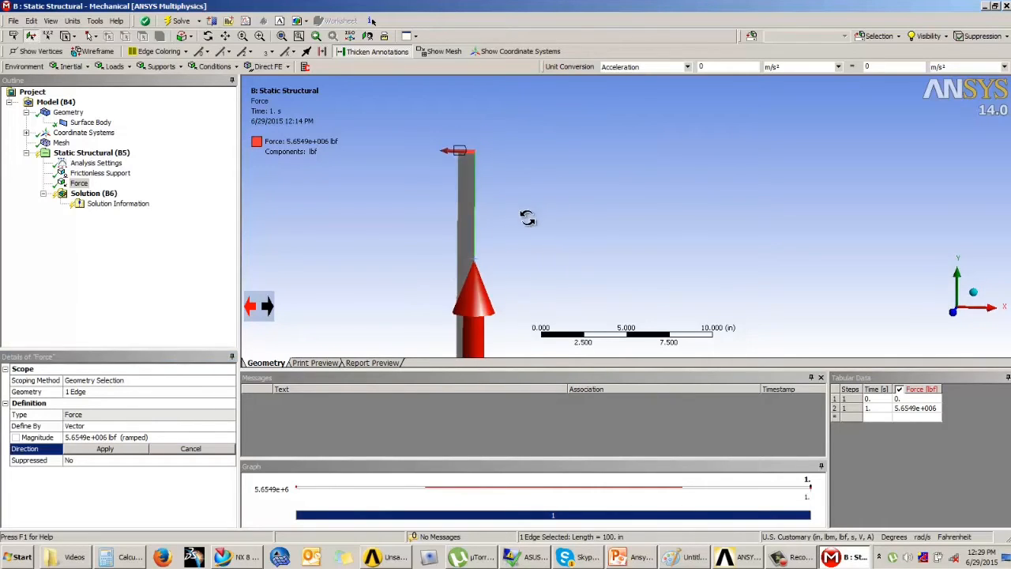
{"action": "scroll", "coordinate": [526, 218], "scroll_direction": "up", "scroll_amount": 2}
{"action": "scroll", "coordinate": [527, 217], "scroll_direction": "down", "scroll_amount": 5}
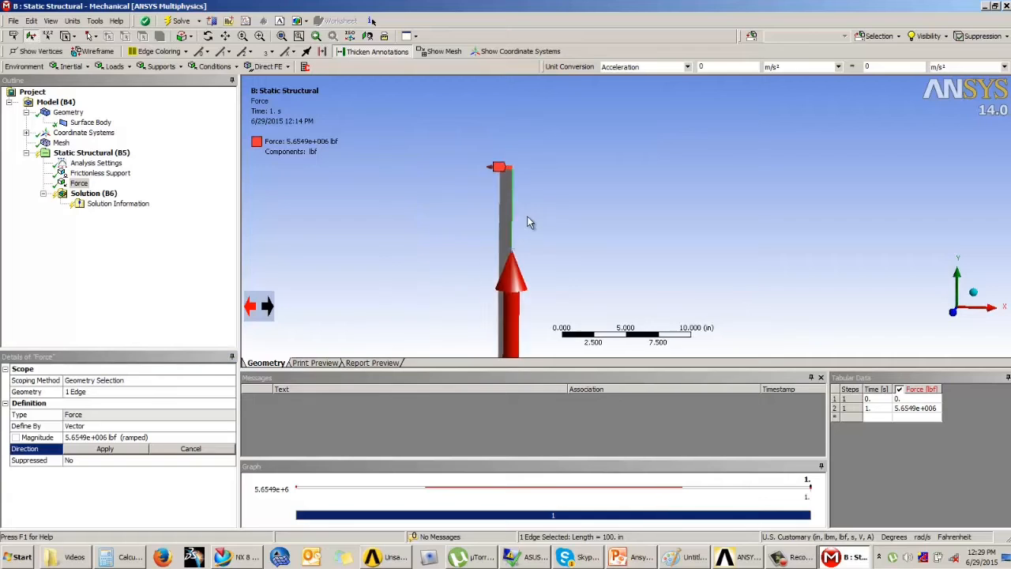
{"action": "left_click", "coordinate": [86, 449]}
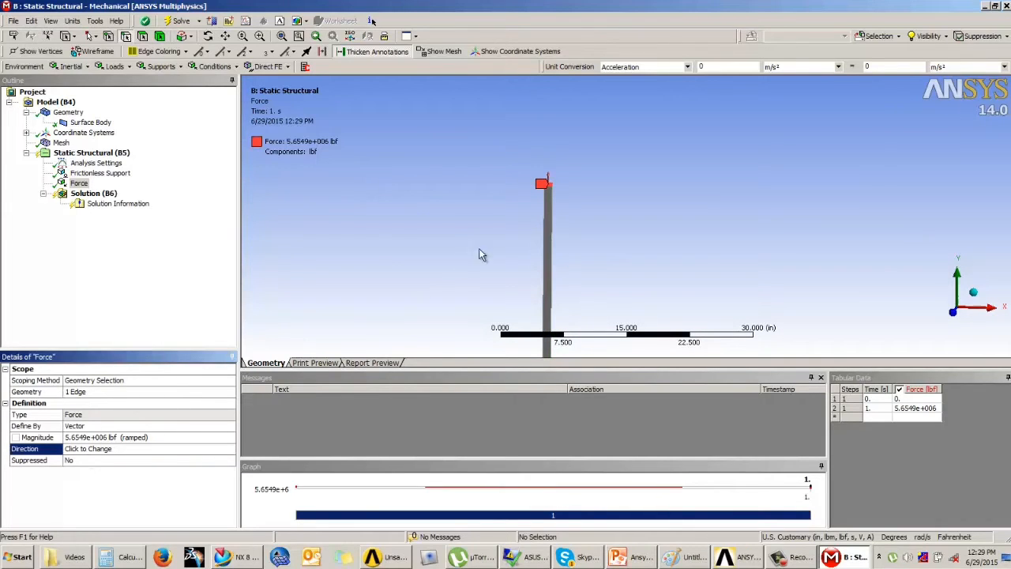
{"action": "left_click", "coordinate": [509, 229]}
{"action": "left_click", "coordinate": [91, 173]}
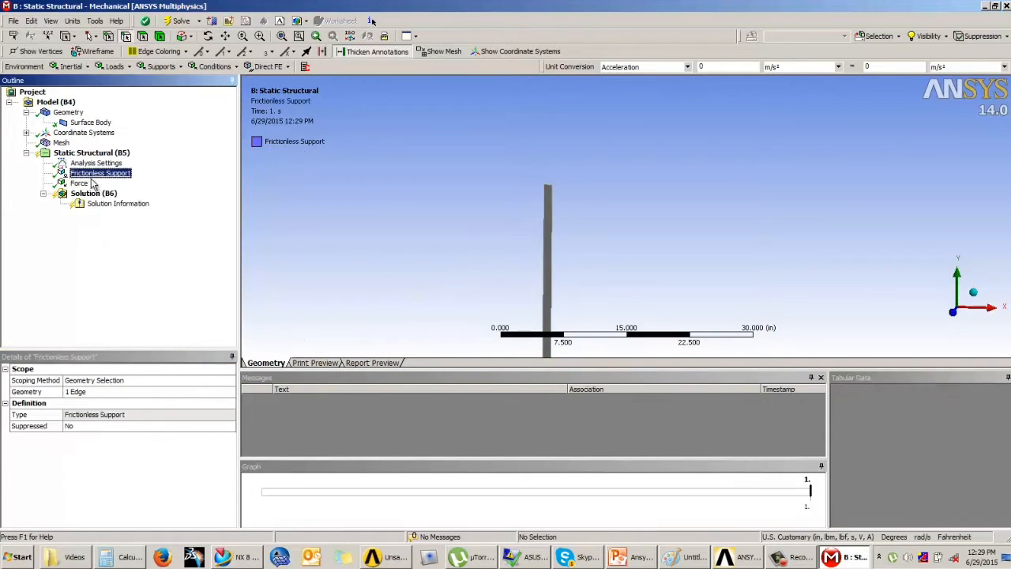
{"action": "left_click", "coordinate": [81, 183]}
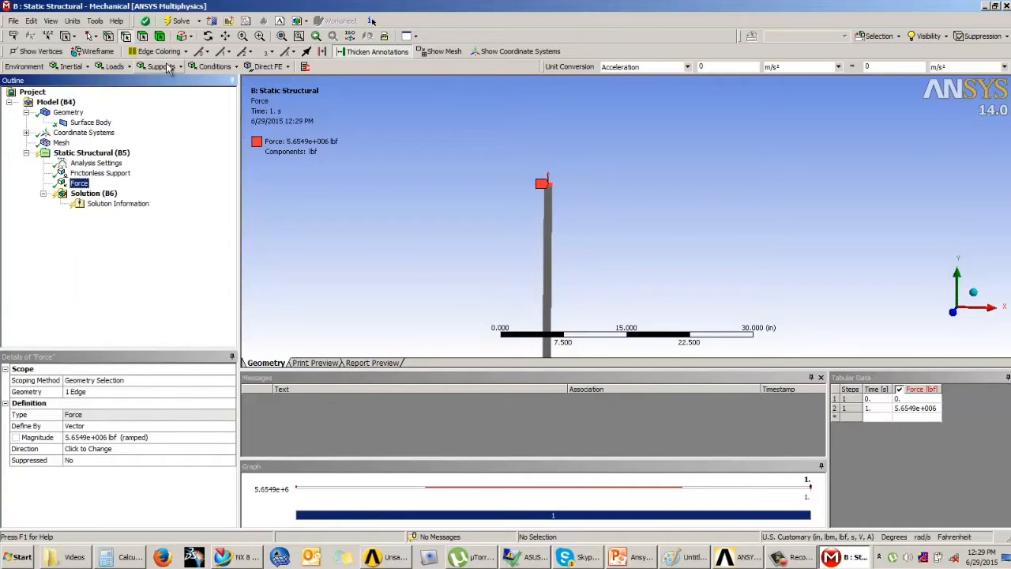
Apply a pressure of 500 psi normal to the body's long inner edge, on the side facing the Y axis.
{"action": "left_click", "coordinate": [113, 66]}
{"action": "left_click", "coordinate": [113, 83]}
{"action": "middle_click_drag", "start_coordinate": [454, 272], "coordinate": [596, 193]}
{"action": "scroll", "coordinate": [597, 193], "scroll_direction": "up", "scroll_amount": 5}
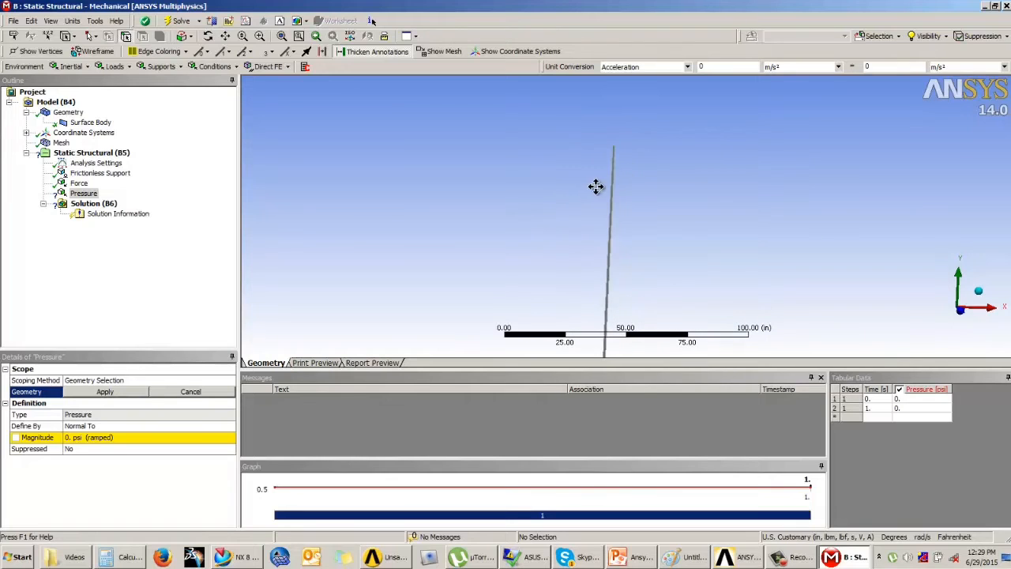
{"action": "scroll", "coordinate": [561, 202], "scroll_direction": "up", "scroll_amount": 3}
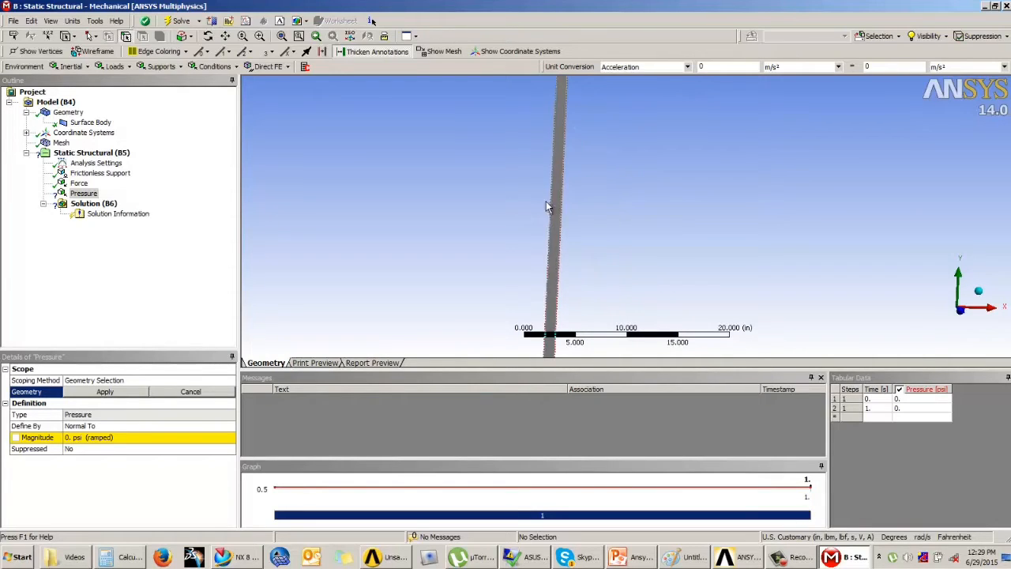
{"action": "left_click", "coordinate": [551, 216]}
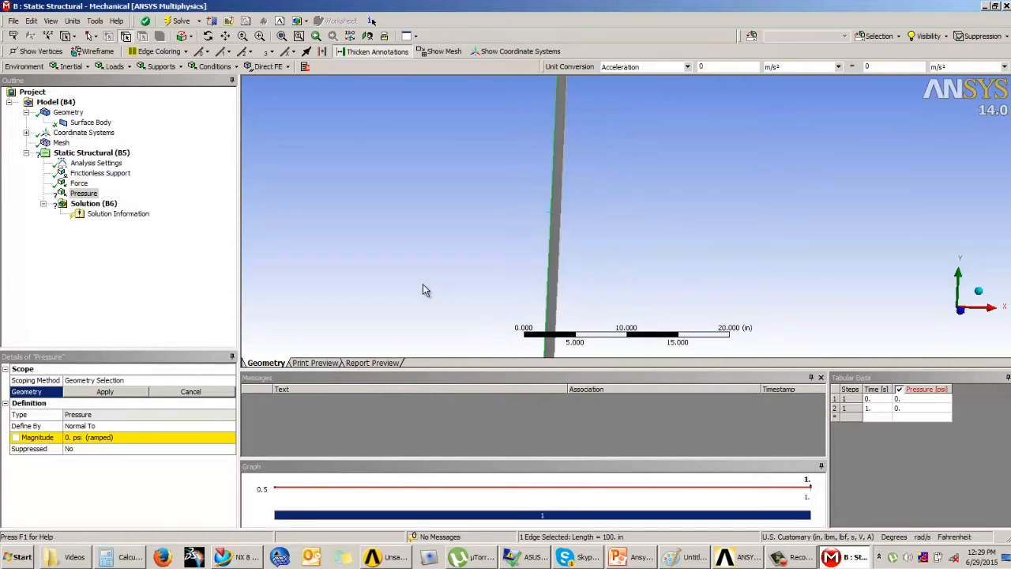
{"action": "left_click", "coordinate": [113, 392]}
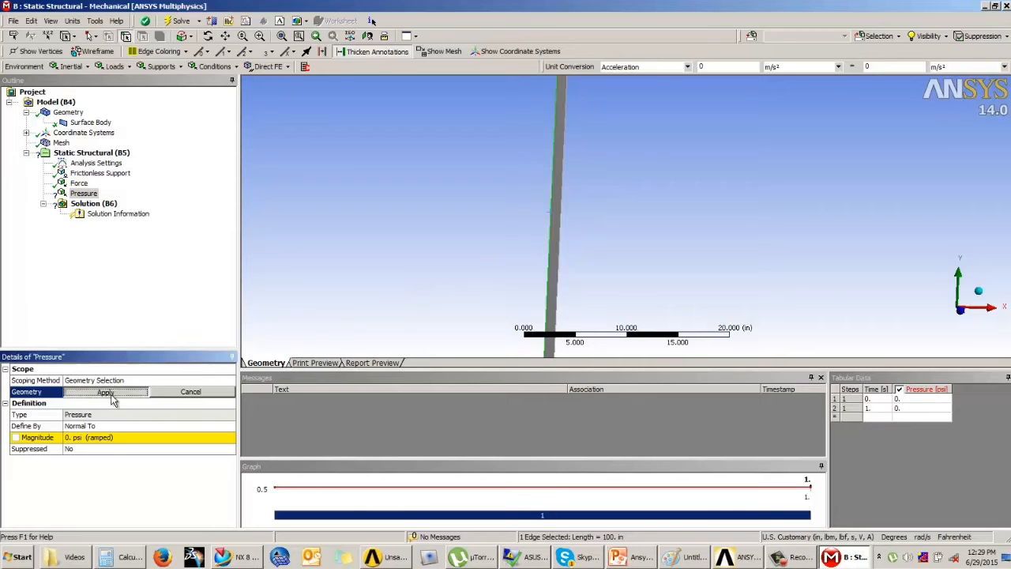
{"action": "left_click", "coordinate": [88, 440]}
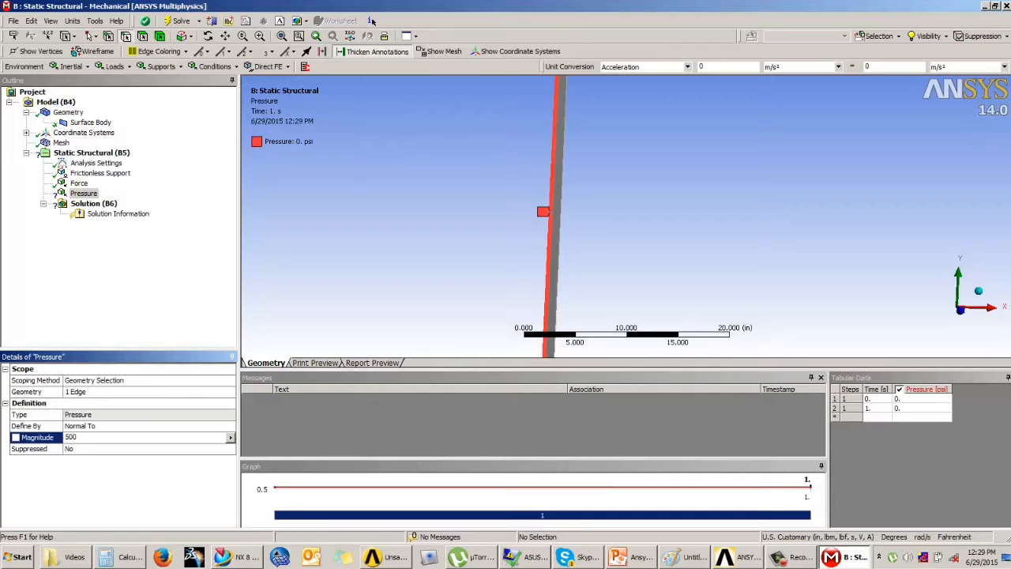
{"action": "type", "text": "500"}
{"action": "key", "text": "Return"}
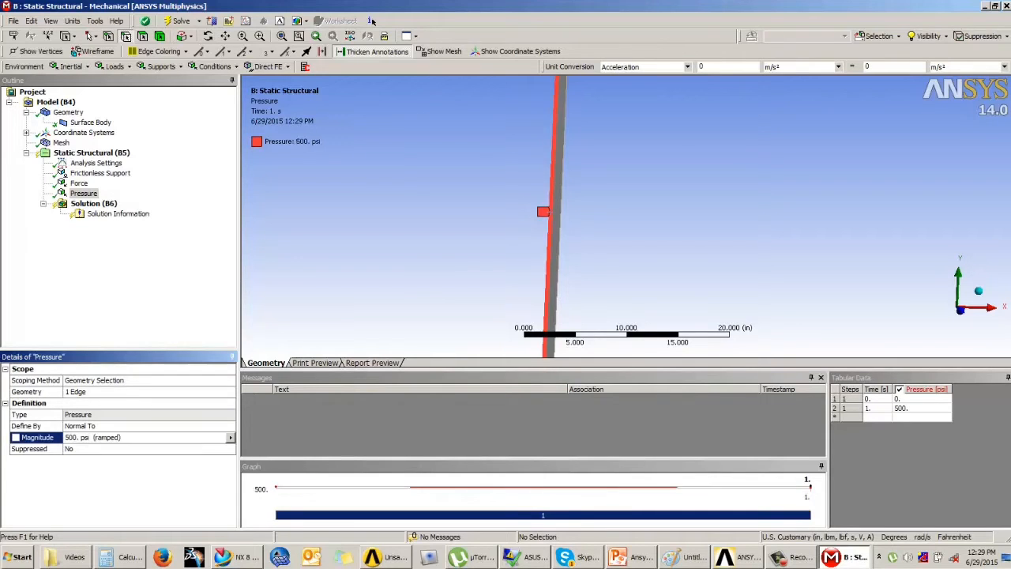
Review the frictionless support, force and pressure on the body, and open the Solution branch.
{"action": "scroll", "coordinate": [552, 193], "scroll_direction": "down", "scroll_amount": 3}
{"action": "middle_click_drag", "start_coordinate": [558, 196], "coordinate": [266, 219]}
{"action": "left_click", "coordinate": [79, 174]}
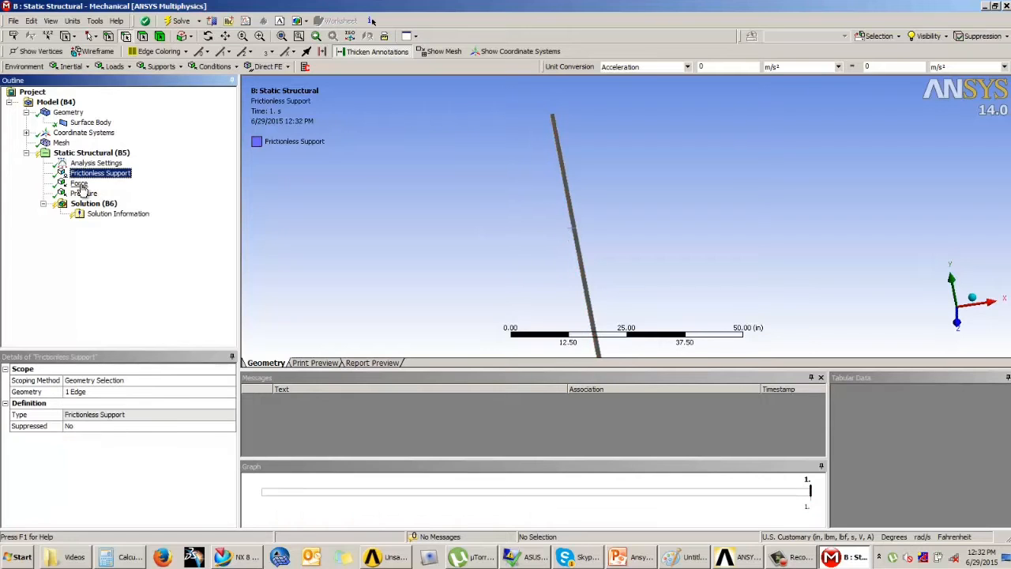
{"action": "left_click", "coordinate": [79, 183]}
{"action": "left_click", "coordinate": [83, 194]}
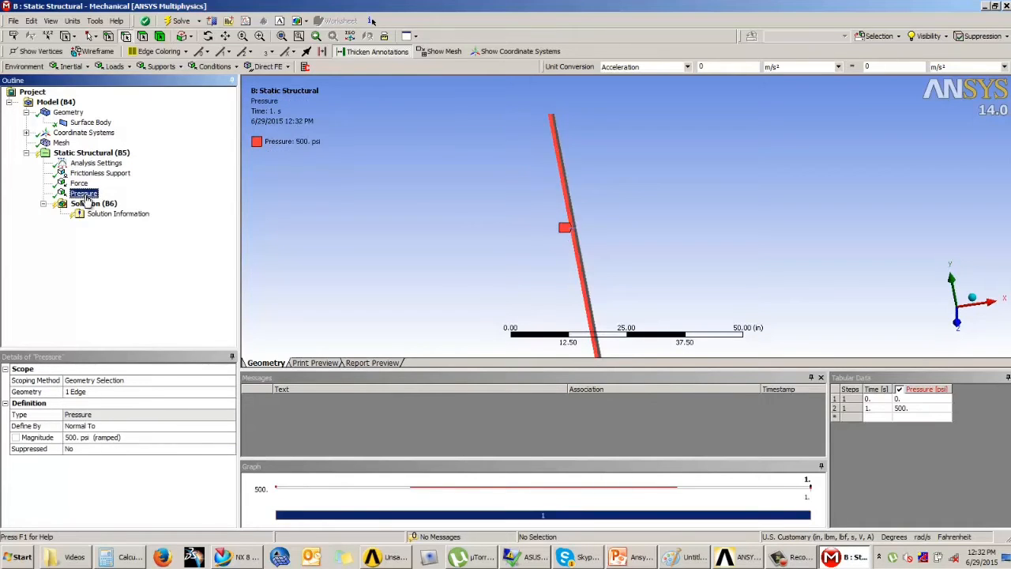
{"action": "left_click", "coordinate": [105, 206]}
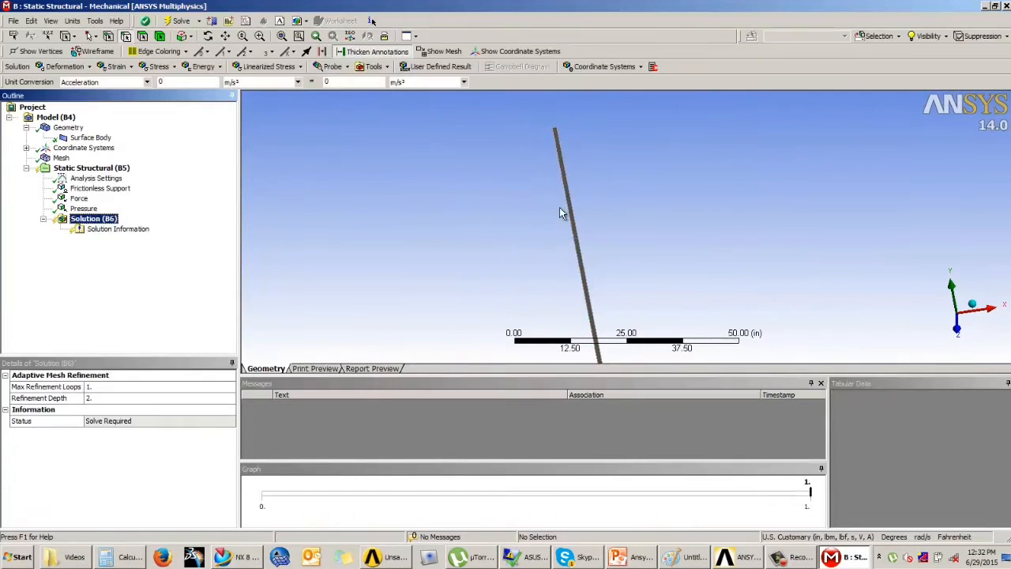
Add a normal stress result to the solution for all bodies and set its orientation to the Y Axis.
{"action": "key", "text": "F7"}
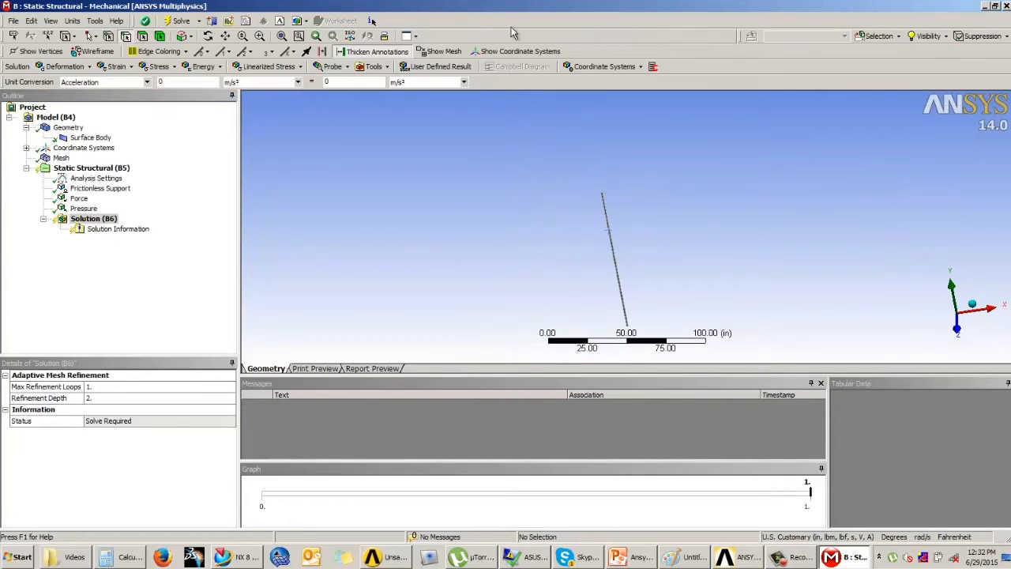
{"action": "middle_click_drag", "start_coordinate": [622, 229], "coordinate": [567, 213]}
{"action": "scroll", "coordinate": [634, 244], "scroll_direction": "up", "scroll_amount": 1}
{"action": "scroll", "coordinate": [632, 233], "scroll_direction": "up", "scroll_amount": 2}
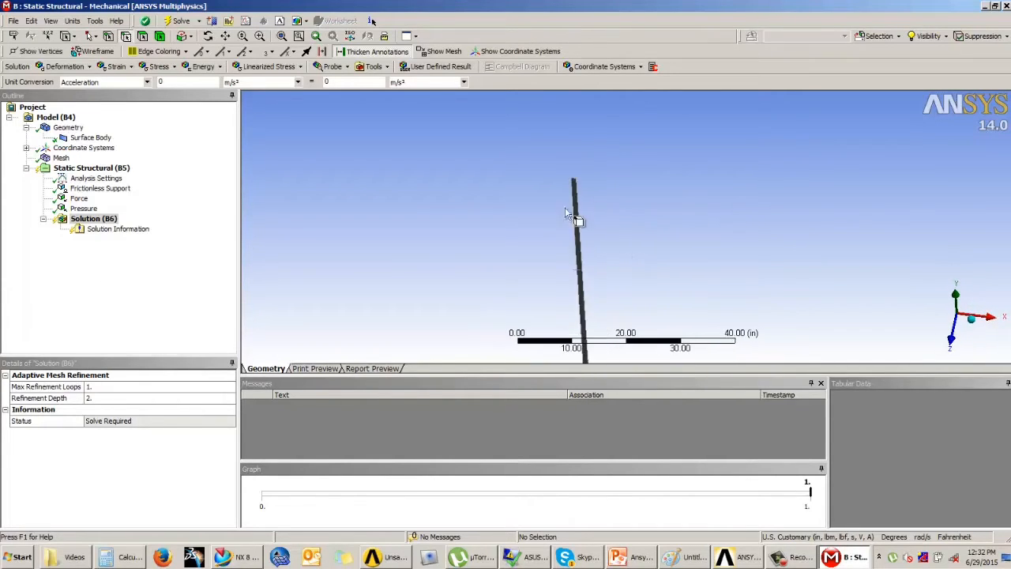
{"action": "left_click", "coordinate": [160, 68]}
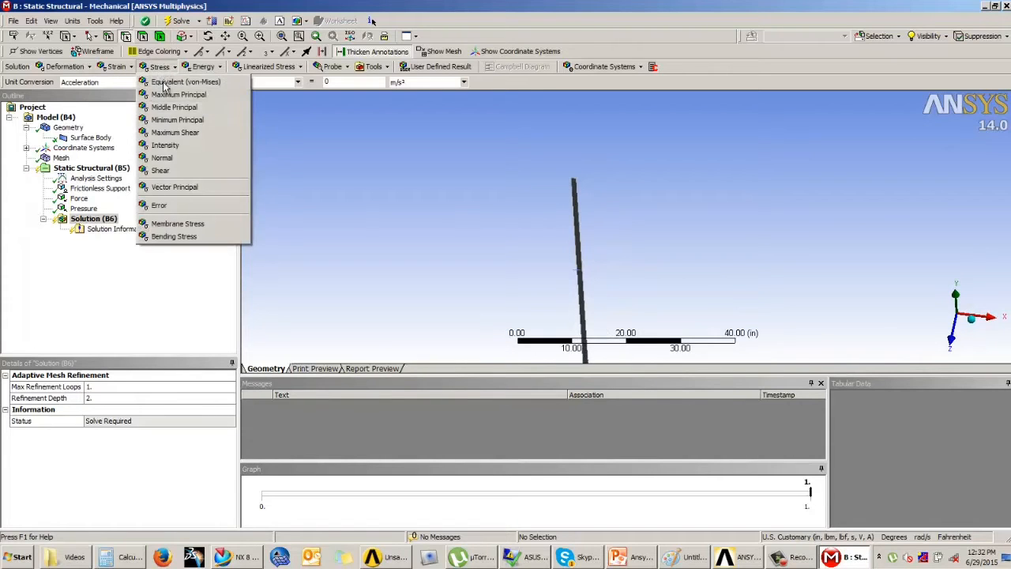
{"action": "left_click", "coordinate": [162, 158]}
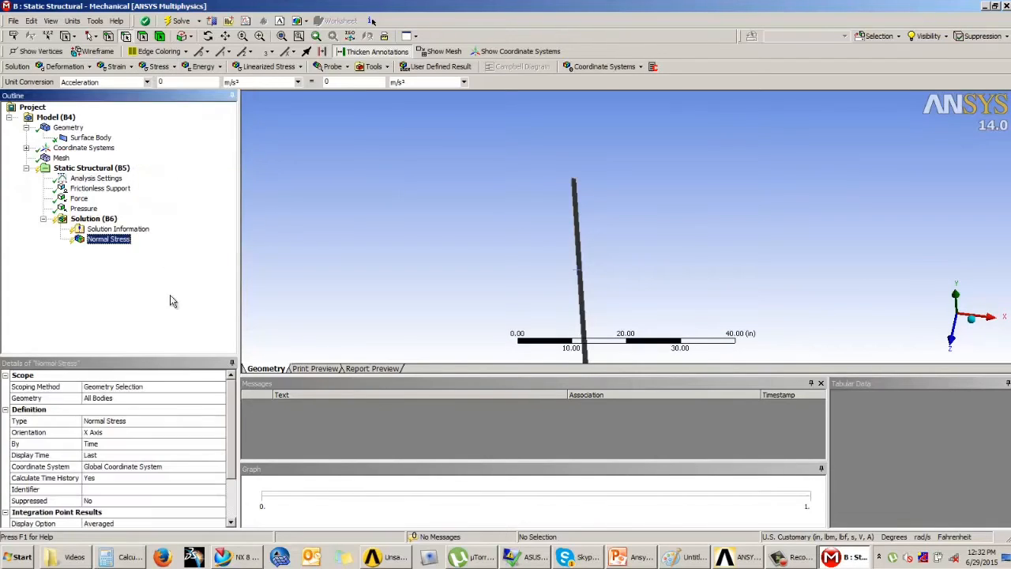
{"action": "left_click", "coordinate": [101, 433]}
{"action": "mouse_move", "coordinate": [681, 221]}
{"action": "middle_mouse_down"}
{"action": "mouse_move", "coordinate": [692, 219]}
{"action": "mouse_move", "coordinate": [679, 217]}
{"action": "middle_mouse_up"}
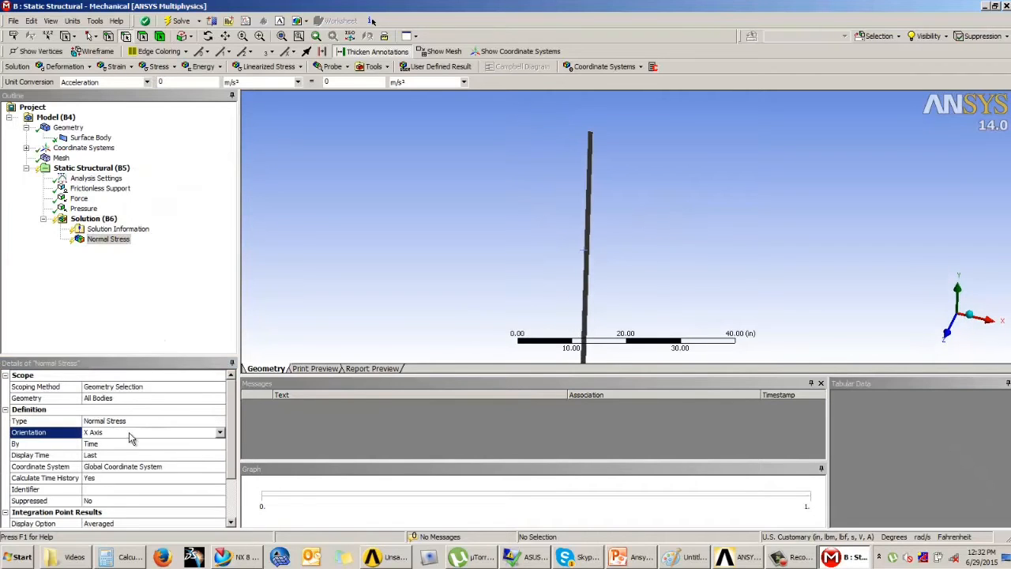
{"action": "left_click", "coordinate": [219, 431]}
{"action": "left_click", "coordinate": [167, 450]}
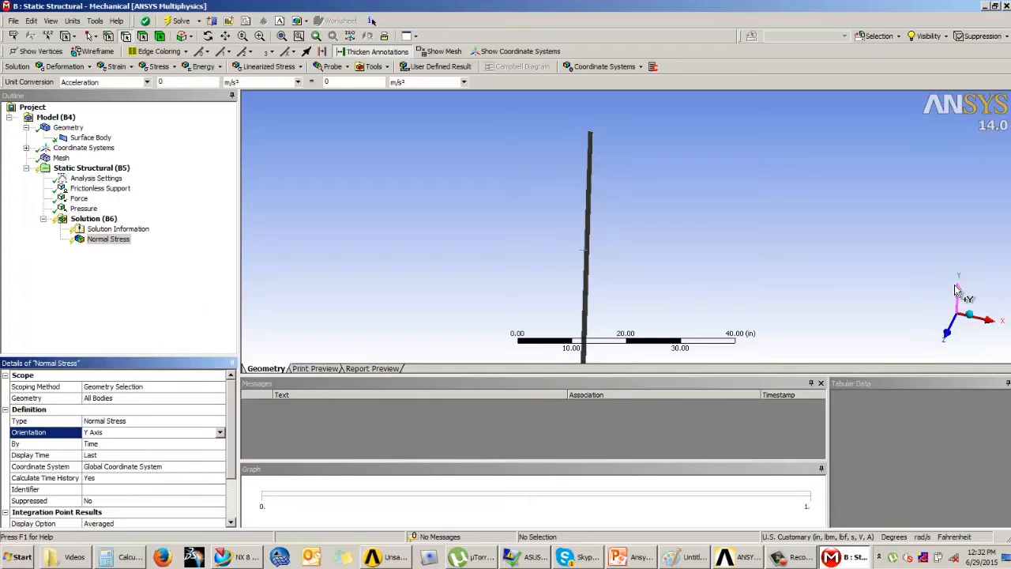
Add a second normal stress result to the solution and set its orientation to the Z Axis.
{"action": "left_click", "coordinate": [90, 221]}
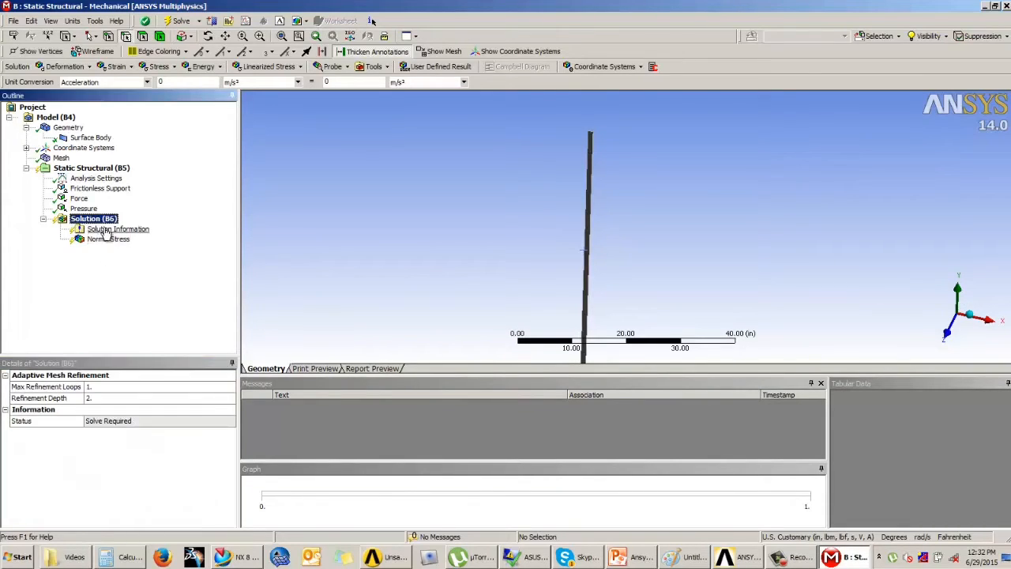
{"action": "left_click", "coordinate": [161, 66]}
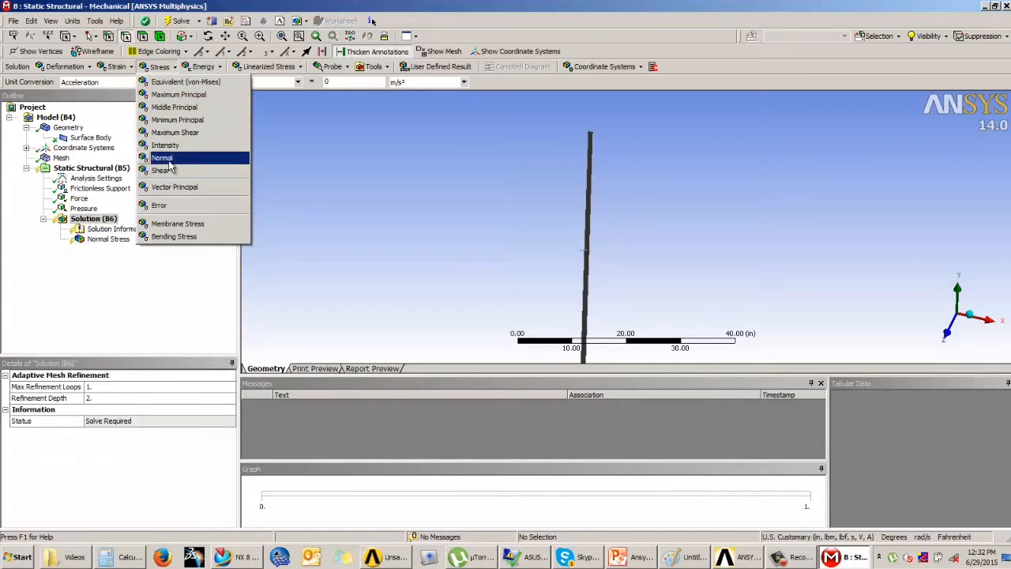
{"action": "left_click", "coordinate": [170, 168]}
{"action": "left_click", "coordinate": [110, 433]}
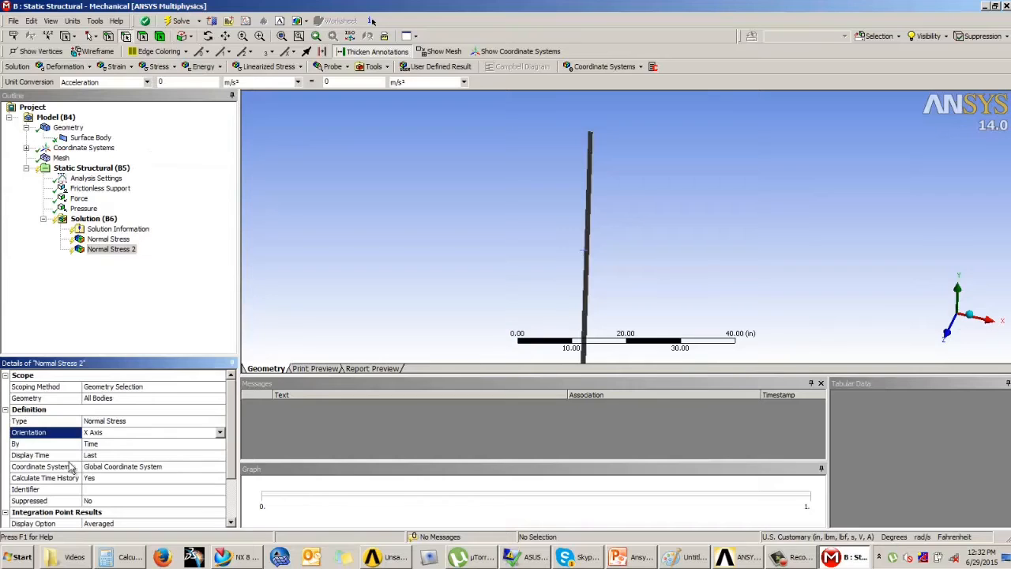
{"action": "left_click", "coordinate": [219, 433]}
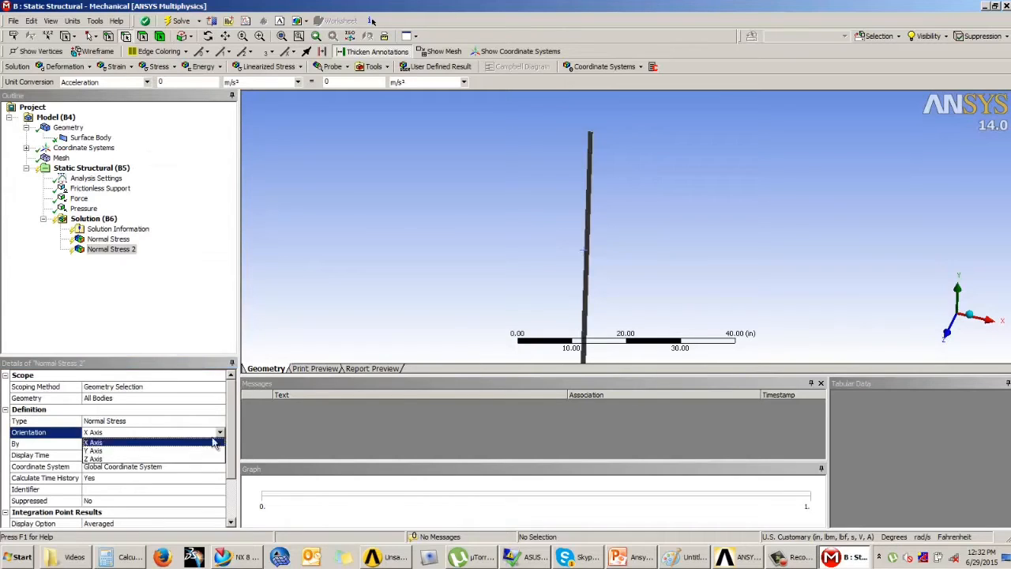
{"action": "left_click", "coordinate": [106, 461]}
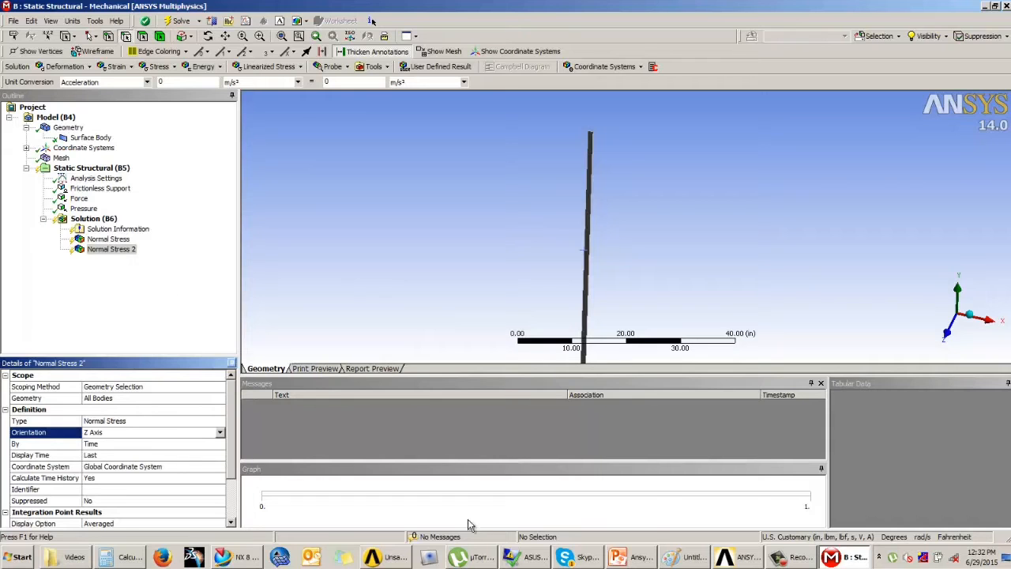
Switch to PowerPoint, review the Axial Stress and Radial Stress slide in full screen, and return to ANSYS Mechanical.
{"action": "left_click", "coordinate": [641, 562]}
{"action": "scroll", "coordinate": [629, 431], "scroll_direction": "down", "scroll_amount": 3}
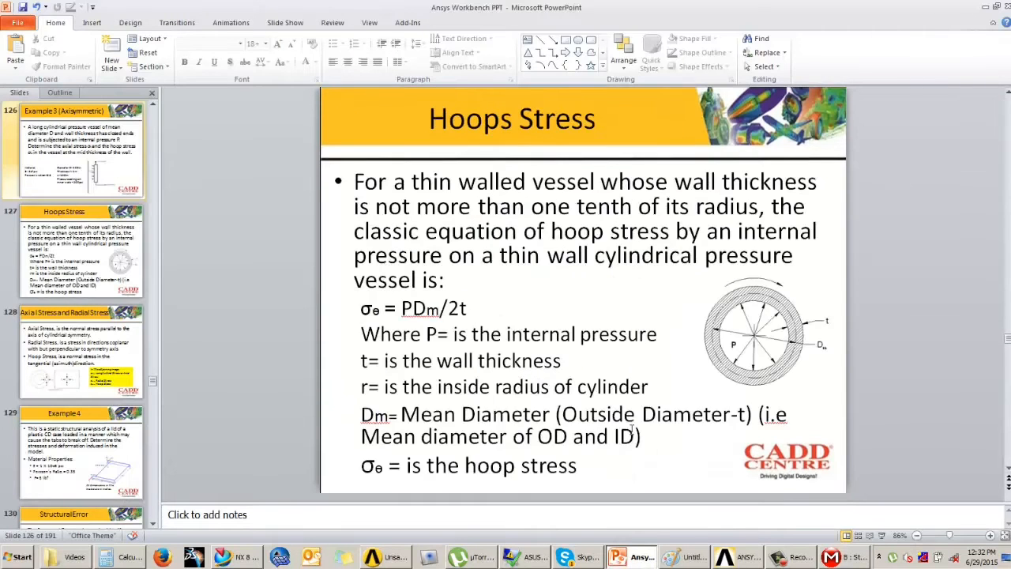
{"action": "scroll", "coordinate": [643, 428], "scroll_direction": "down", "scroll_amount": 3}
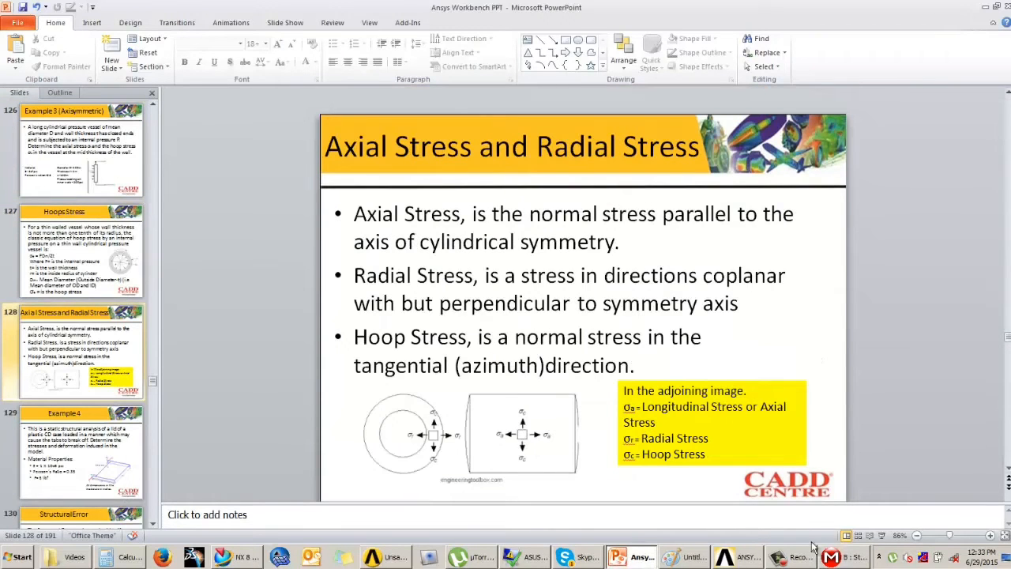
{"action": "left_click", "coordinate": [881, 536]}
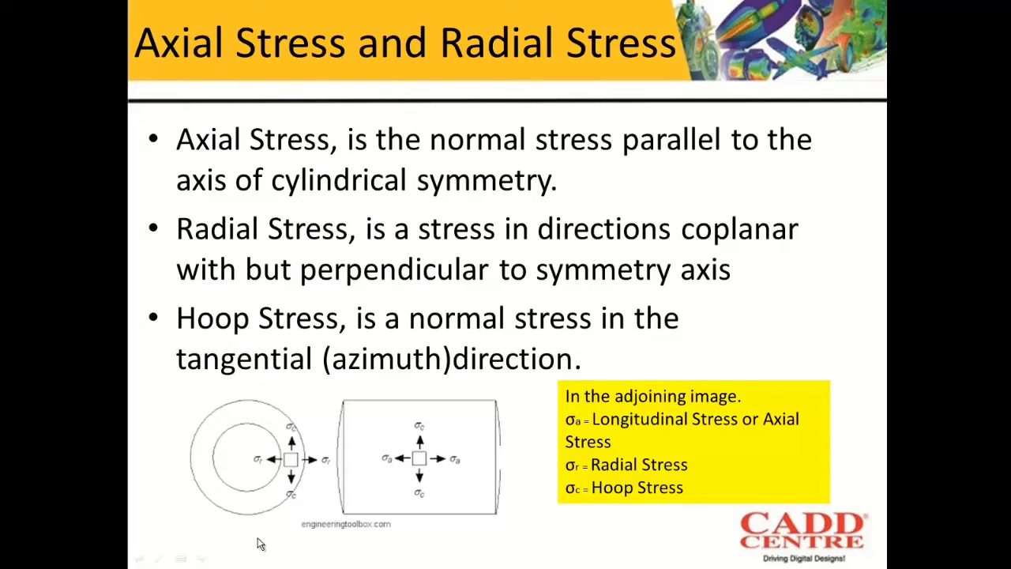
{"action": "key", "text": "Escape"}
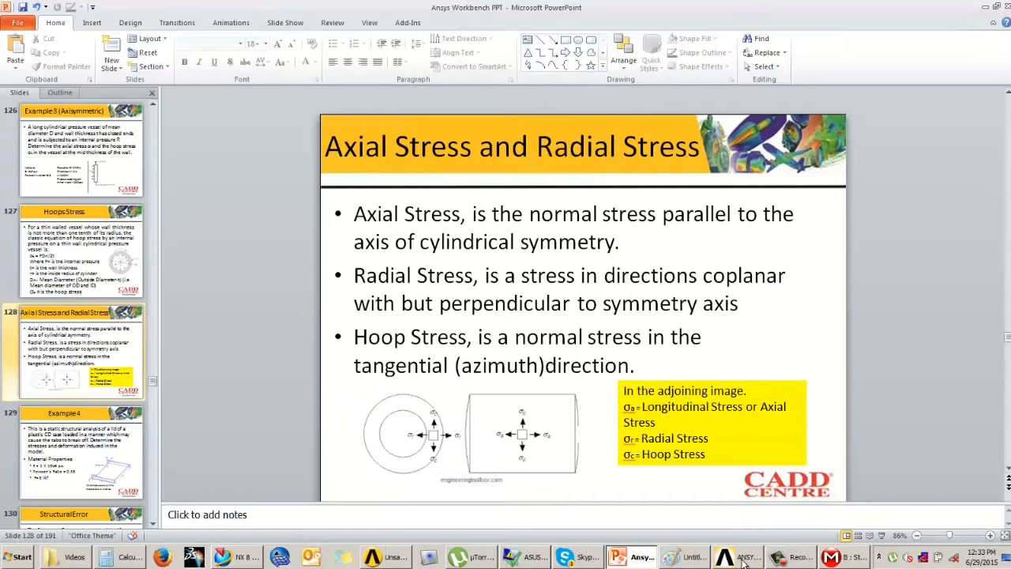
{"action": "left_click", "coordinate": [843, 557]}
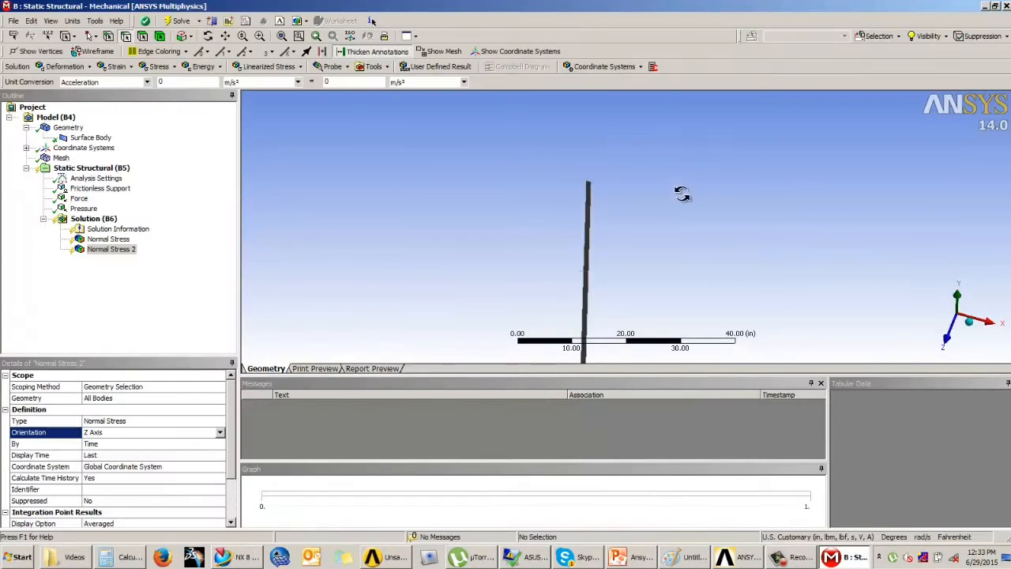
Inspect the body along the Y axis and check the second normal stress result's orientation against the coordinate triad.
{"action": "mouse_move", "coordinate": [680, 201]}
{"action": "middle_mouse_down"}
{"action": "mouse_move", "coordinate": [681, 188]}
{"action": "mouse_move", "coordinate": [689, 195]}
{"action": "middle_mouse_up"}
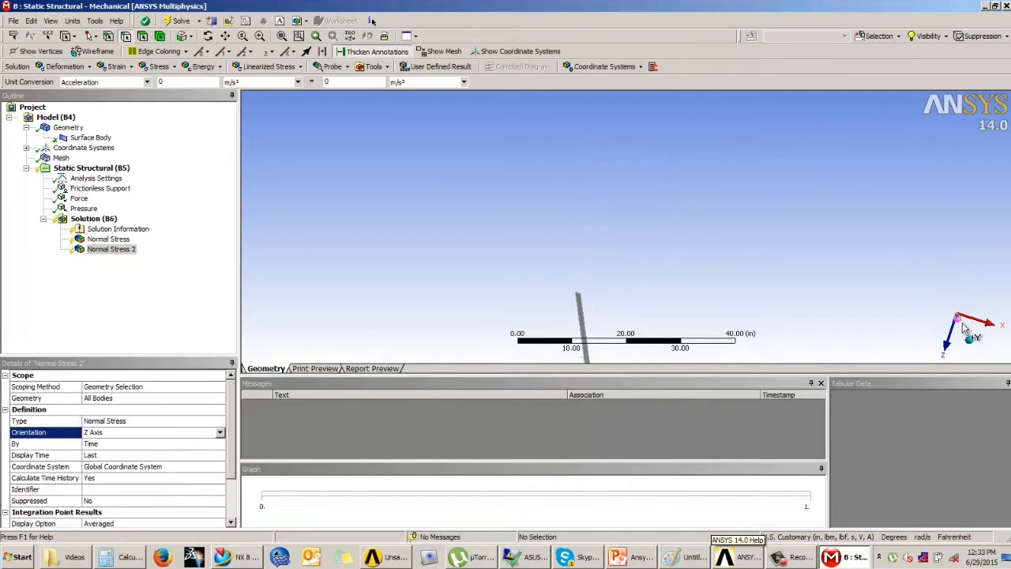
{"action": "left_click", "coordinate": [968, 337]}
{"action": "left_click", "coordinate": [916, 325]}
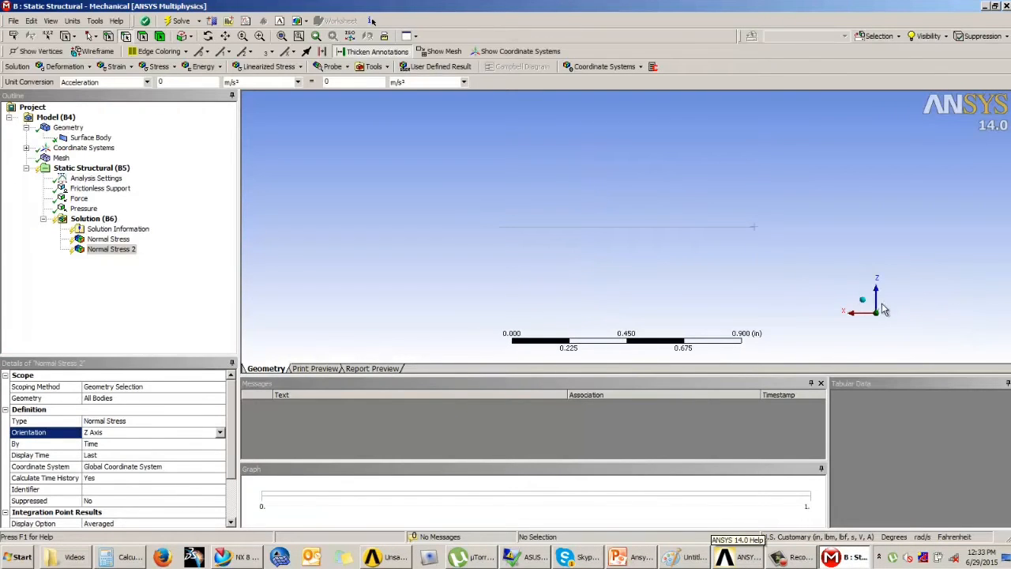
{"action": "middle_click_drag", "start_coordinate": [761, 282], "coordinate": [726, 245]}
{"action": "left_click", "coordinate": [104, 251]}
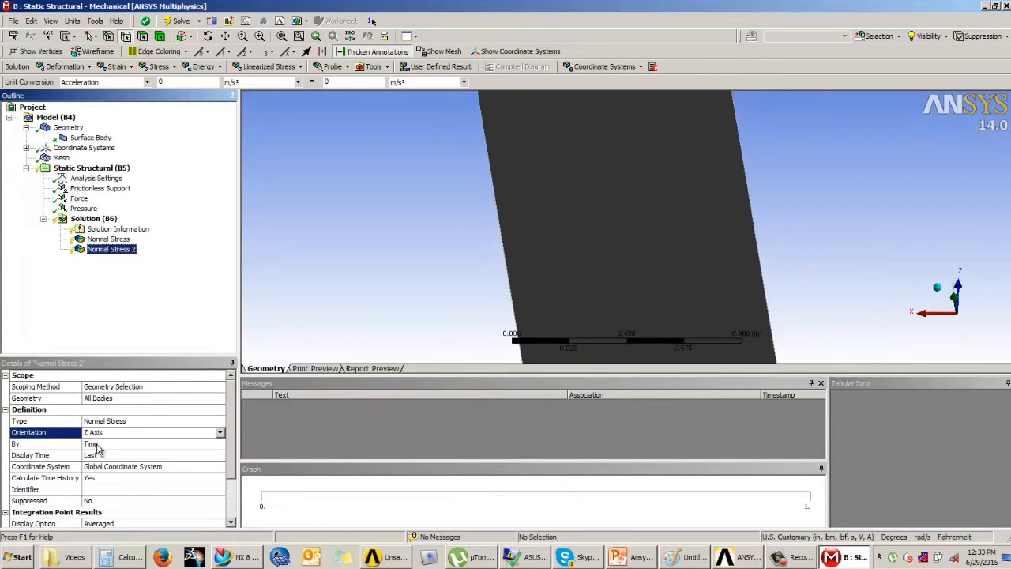
Add a total deformation result to the solution and solve the analysis.
{"action": "left_click", "coordinate": [63, 67]}
{"action": "left_click", "coordinate": [67, 80]}
{"action": "left_click", "coordinate": [91, 218]}
{"action": "right_click", "coordinate": [75, 220]}
{"action": "left_click", "coordinate": [110, 246]}
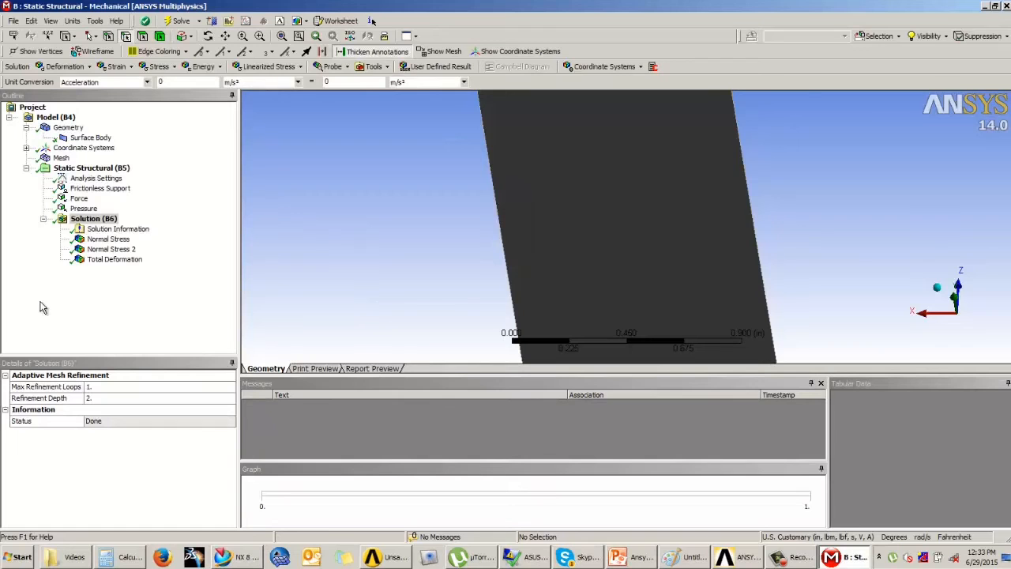
Display the Y-axis normal stress result and examine its contour on the wall body.
{"action": "scroll", "coordinate": [387, 250], "scroll_direction": "down", "scroll_amount": 3}
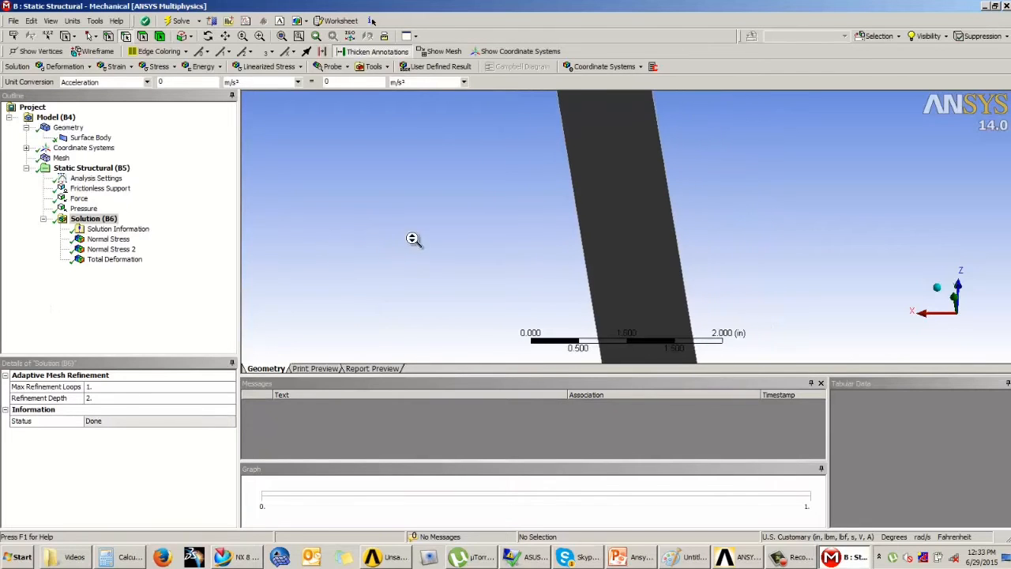
{"action": "left_click", "coordinate": [108, 239]}
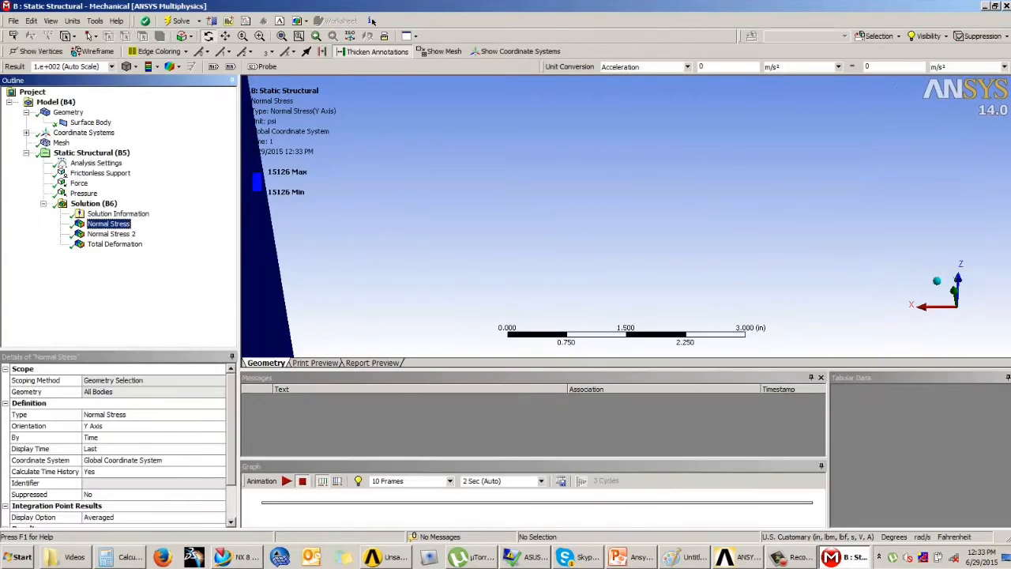
{"action": "left_click_drag", "start_coordinate": [712, 239], "coordinate": [671, 232]}
{"action": "scroll", "coordinate": [638, 210], "scroll_direction": "up", "scroll_amount": 5}
{"action": "left_click_drag", "start_coordinate": [605, 154], "coordinate": [623, 178]}
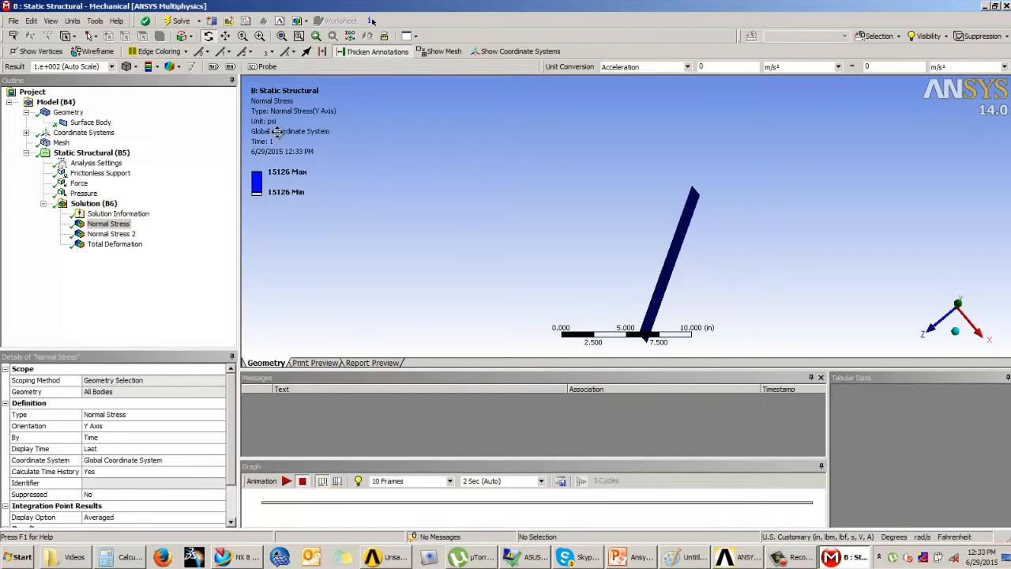
Examine the Z-axis normal stress and total deformation contours, and compare the Z-axis stress with the Y-axis stress.
{"action": "left_click", "coordinate": [130, 235]}
{"action": "mouse_move", "coordinate": [628, 196]}
{"action": "left_mouse_down"}
{"action": "mouse_move", "coordinate": [614, 181]}
{"action": "mouse_move", "coordinate": [623, 176]}
{"action": "mouse_move", "coordinate": [625, 193]}
{"action": "left_mouse_up"}
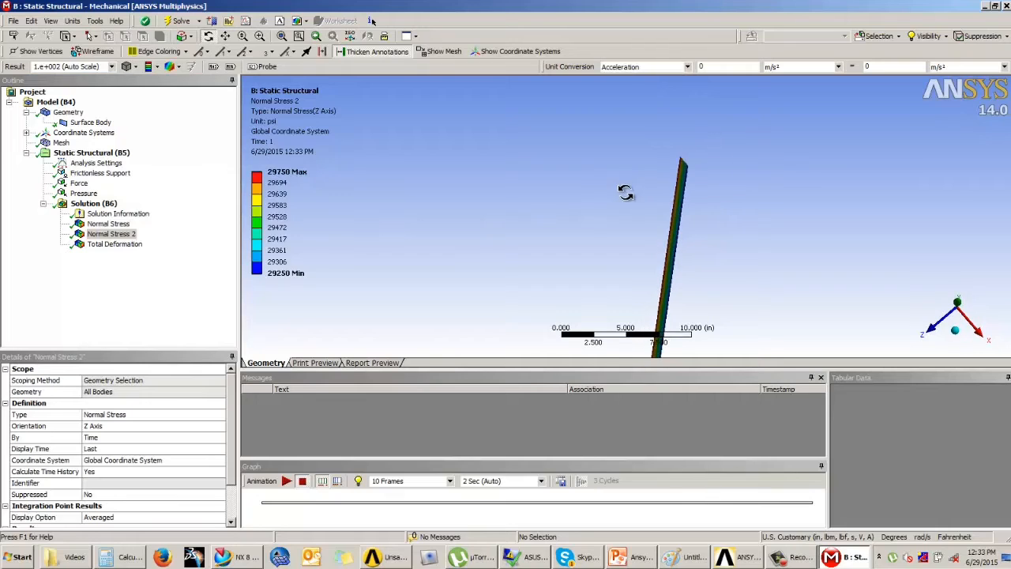
{"action": "mouse_move", "coordinate": [282, 213]}
{"action": "left_click", "coordinate": [106, 246]}
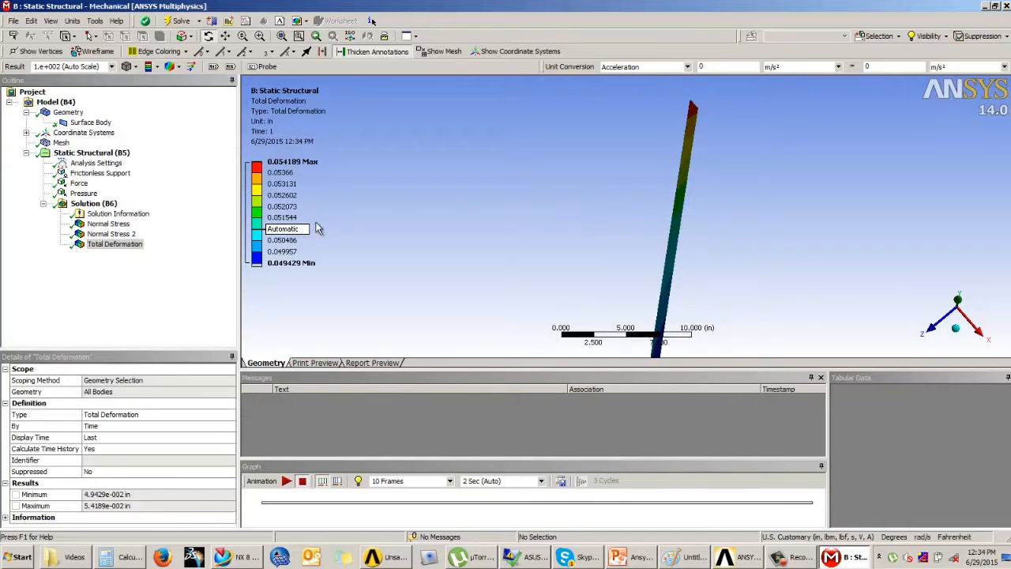
{"action": "middle_click_drag", "start_coordinate": [571, 198], "coordinate": [632, 221]}
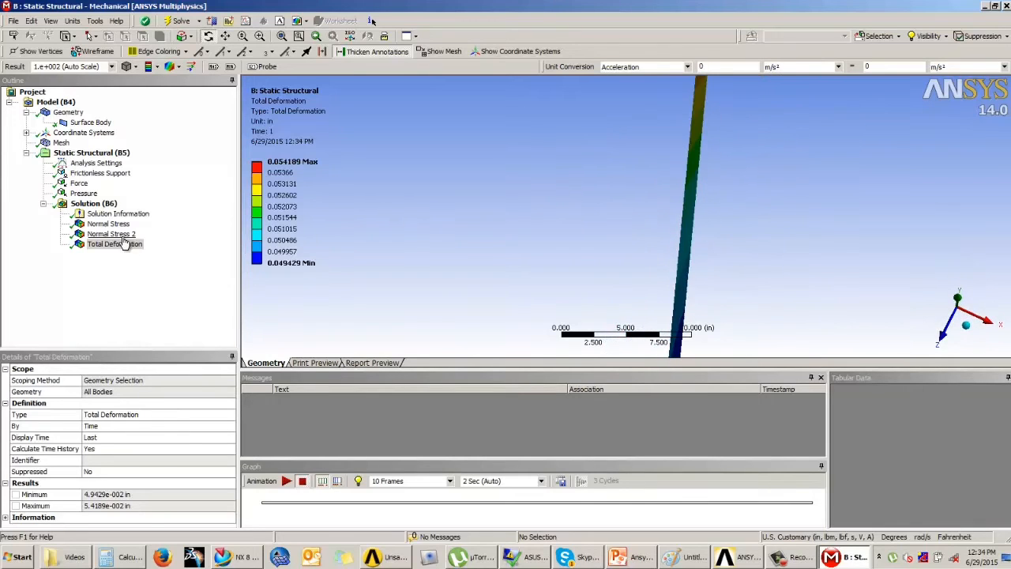
{"action": "left_click", "coordinate": [123, 236]}
{"action": "left_click", "coordinate": [118, 225]}
{"action": "left_click", "coordinate": [120, 234]}
Add a third normal stress result oriented along the X Axis and evaluate it.
{"action": "left_click", "coordinate": [94, 204]}
{"action": "left_click", "coordinate": [158, 67]}
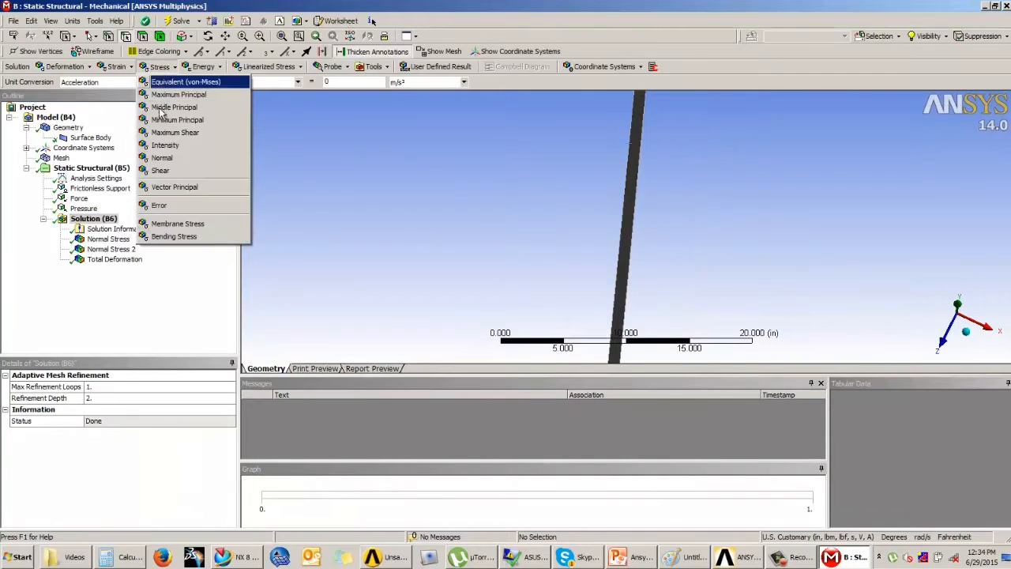
{"action": "left_click", "coordinate": [162, 157]}
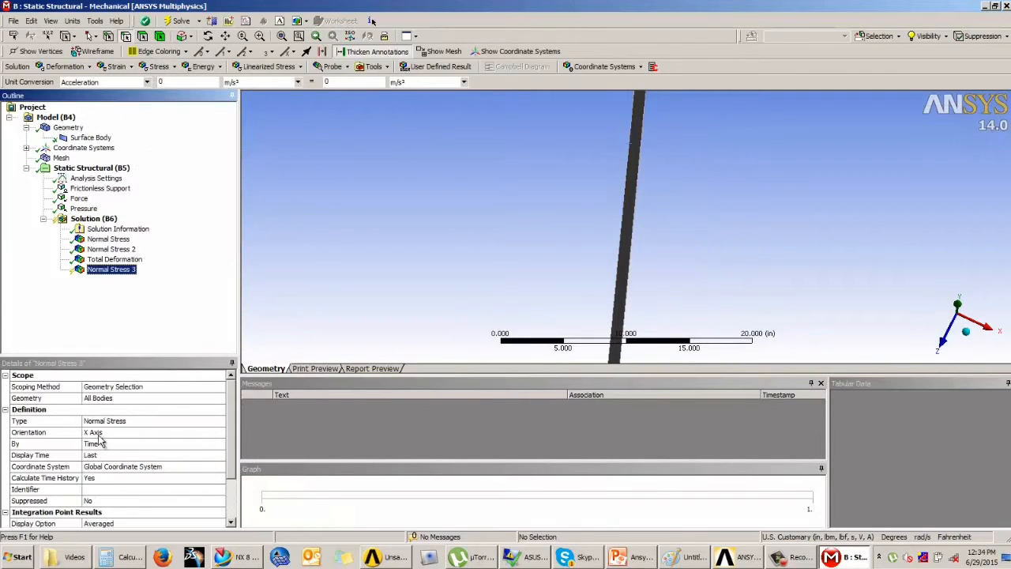
{"action": "left_click", "coordinate": [120, 435]}
{"action": "right_click", "coordinate": [115, 269]}
{"action": "left_click", "coordinate": [128, 296]}
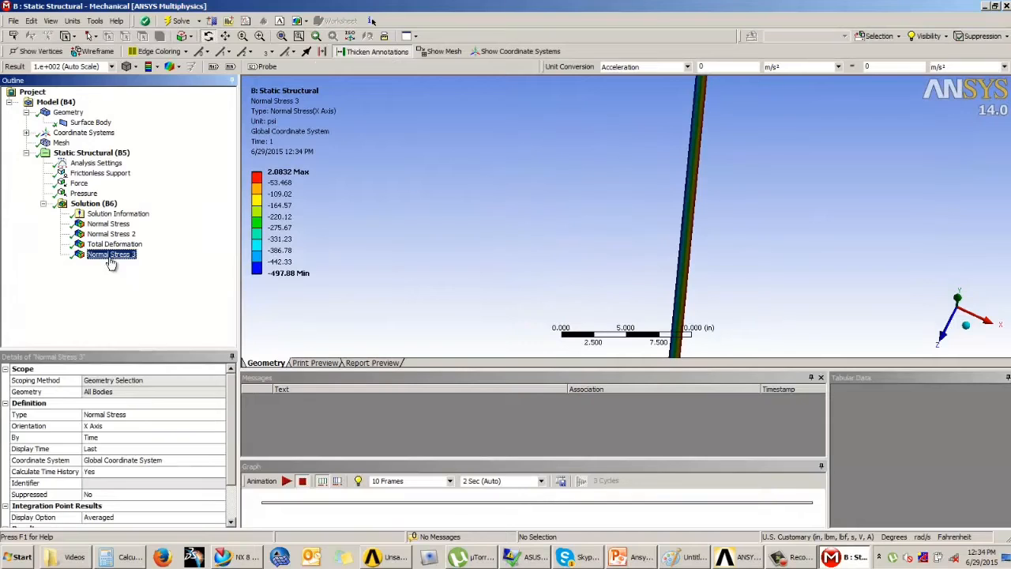
Compare the normal stress contours in the Y, Z and X directions.
{"action": "left_click", "coordinate": [117, 226]}
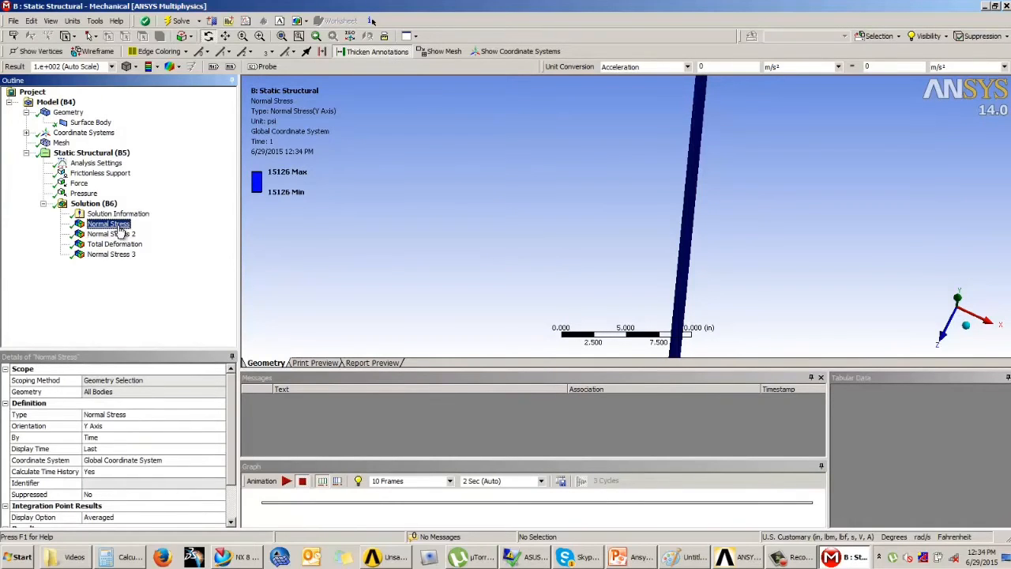
{"action": "left_click", "coordinate": [120, 234]}
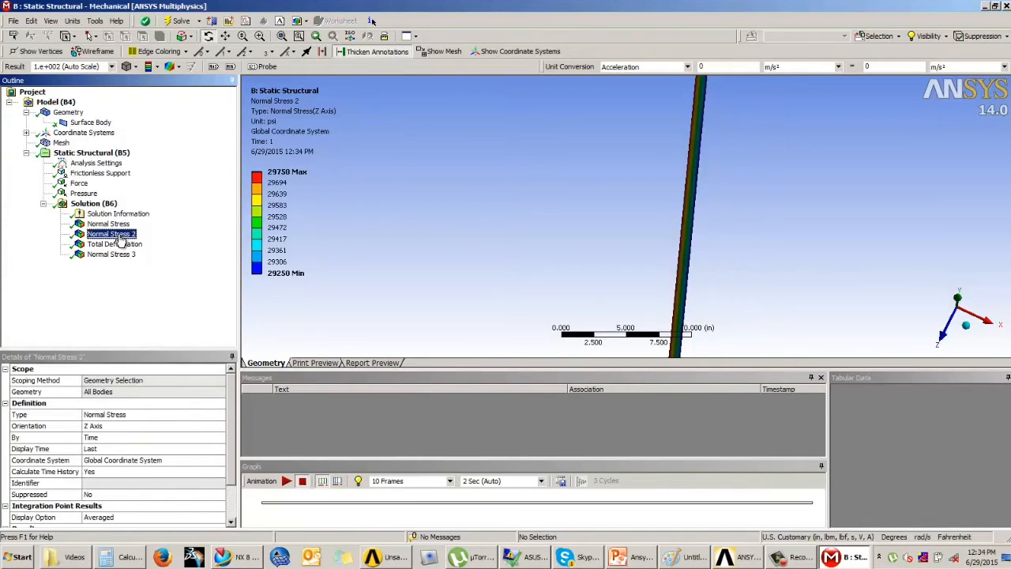
{"action": "left_click", "coordinate": [118, 255]}
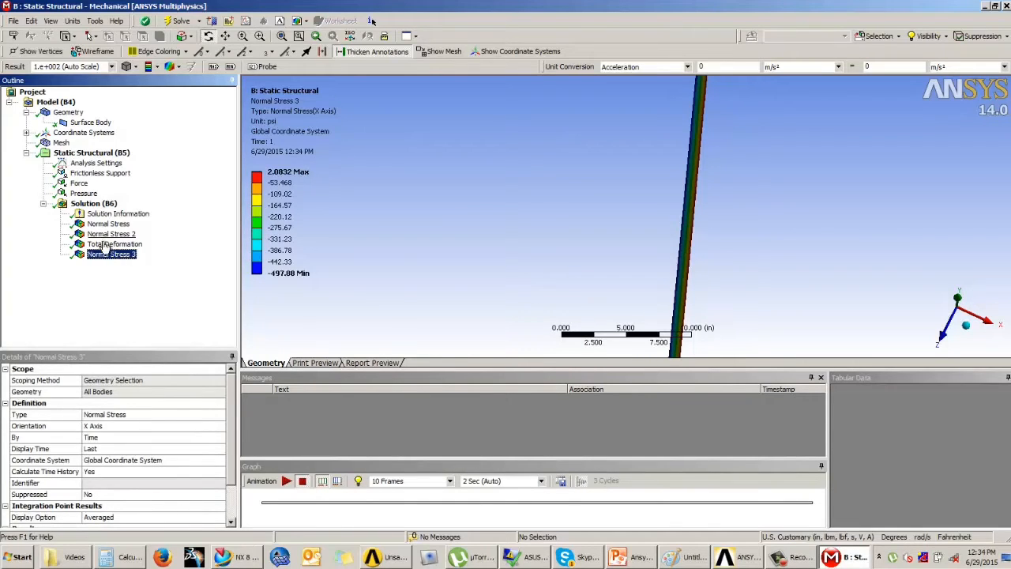
Examine the total deformation contour over the whole wall body, and close the Mechanical window.
{"action": "left_click", "coordinate": [114, 244]}
{"action": "left_click_drag", "start_coordinate": [553, 248], "coordinate": [676, 246]}
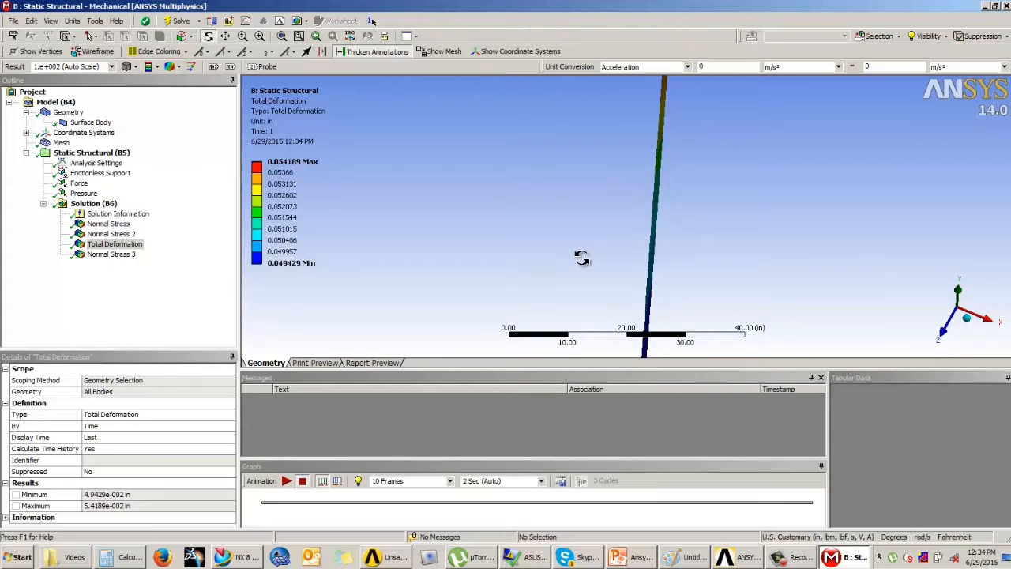
{"action": "left_click_drag", "start_coordinate": [709, 338], "coordinate": [706, 289]}
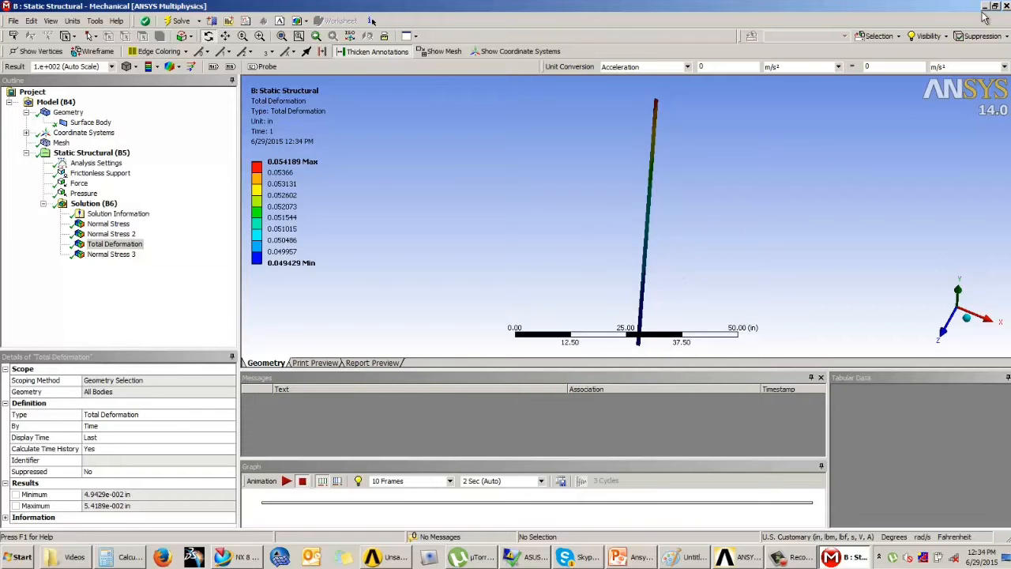
{"action": "left_click", "coordinate": [1006, 5]}
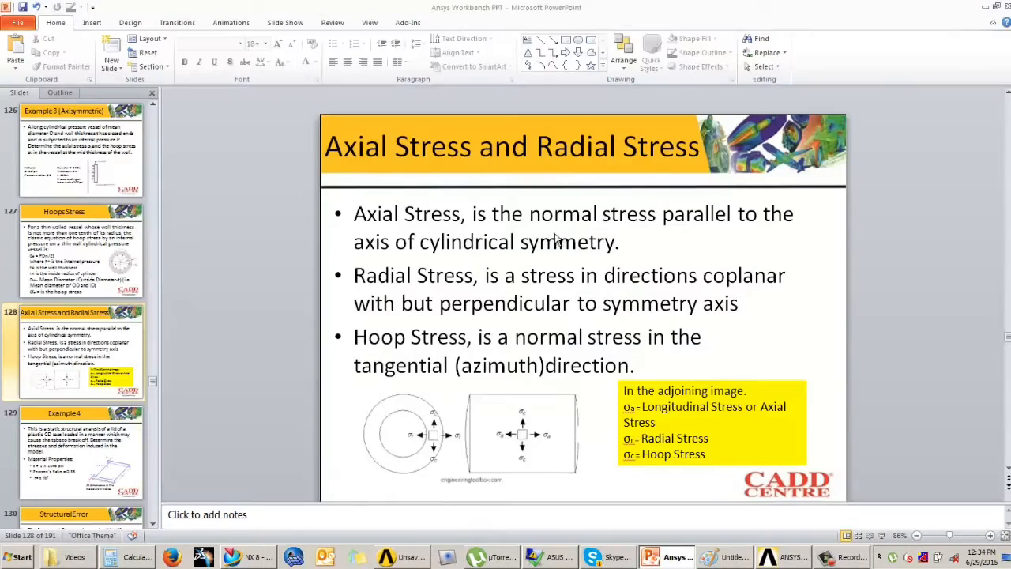
Switch to ANSYS Workbench and enable Beta Options in the Appearance preferences.
{"action": "left_click", "coordinate": [427, 560]}
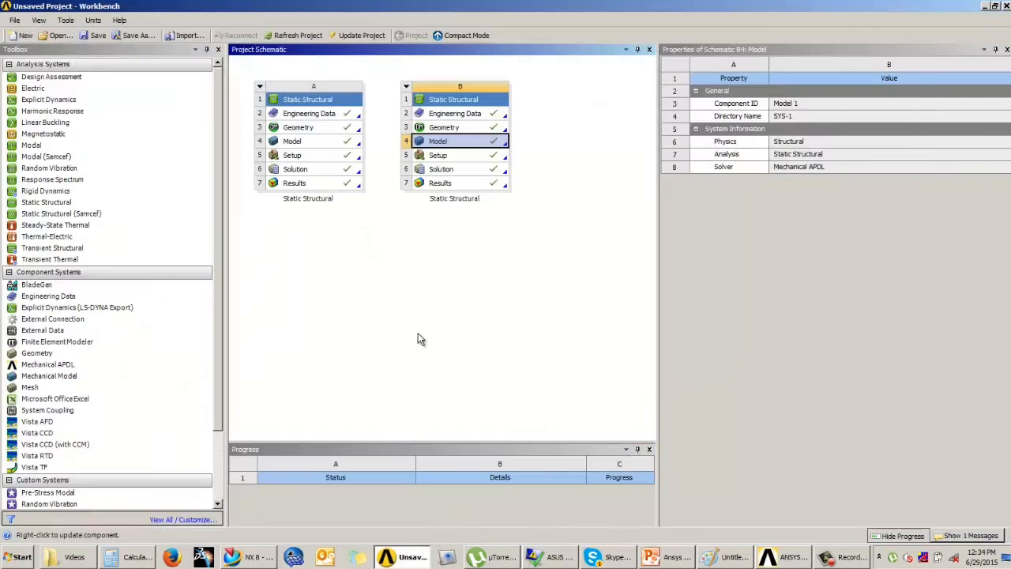
{"action": "left_click", "coordinate": [65, 20]}
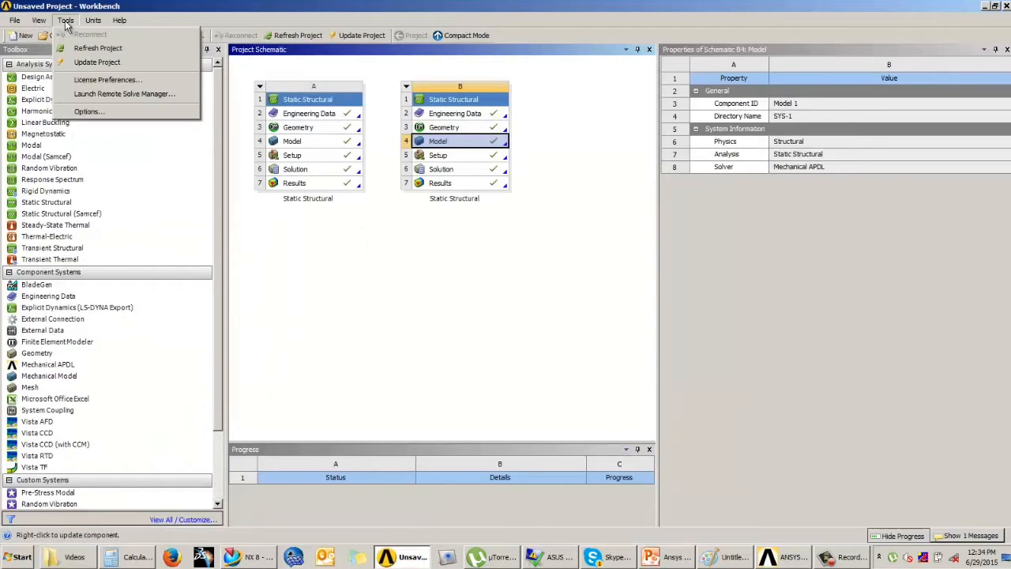
{"action": "left_click", "coordinate": [90, 111]}
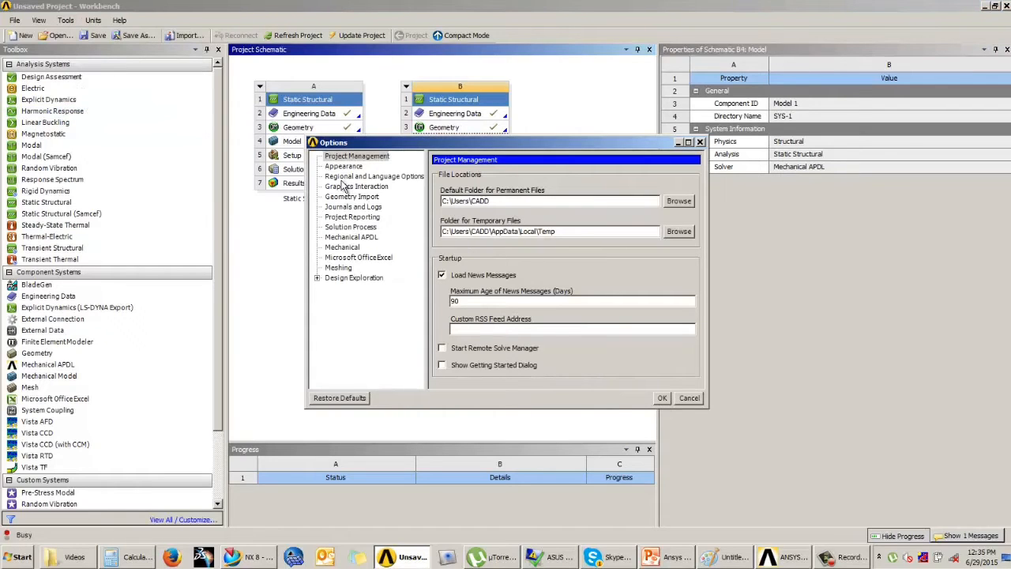
{"action": "left_click", "coordinate": [348, 166]}
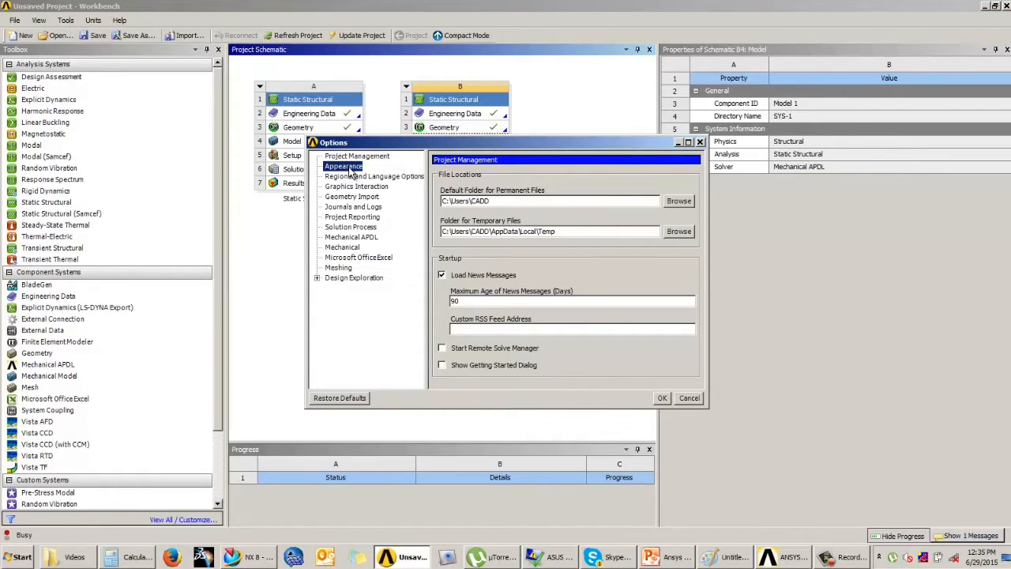
{"action": "left_click_drag", "start_coordinate": [698, 211], "coordinate": [702, 320]}
{"action": "left_click", "coordinate": [443, 309]}
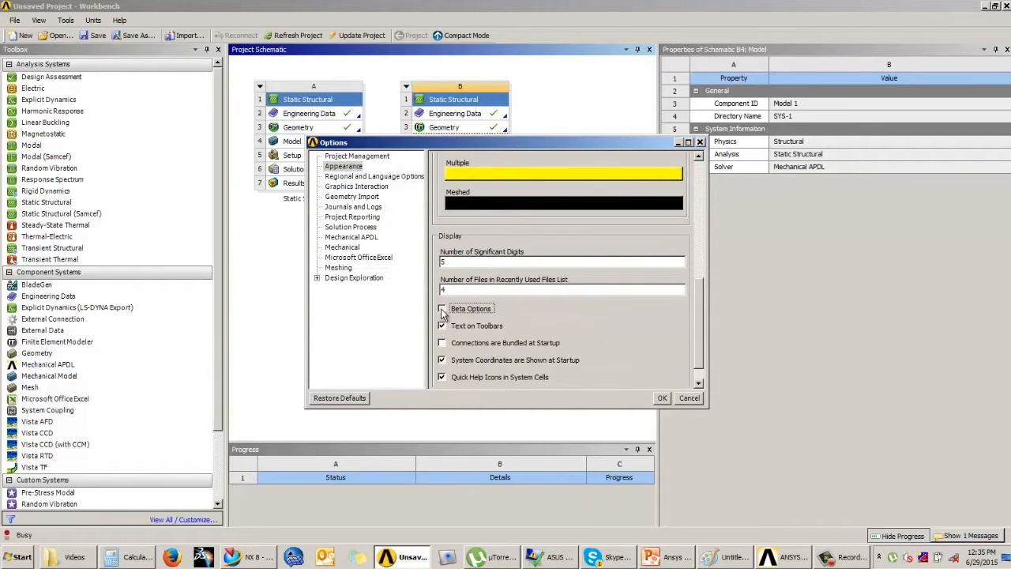
{"action": "left_click", "coordinate": [662, 398]}
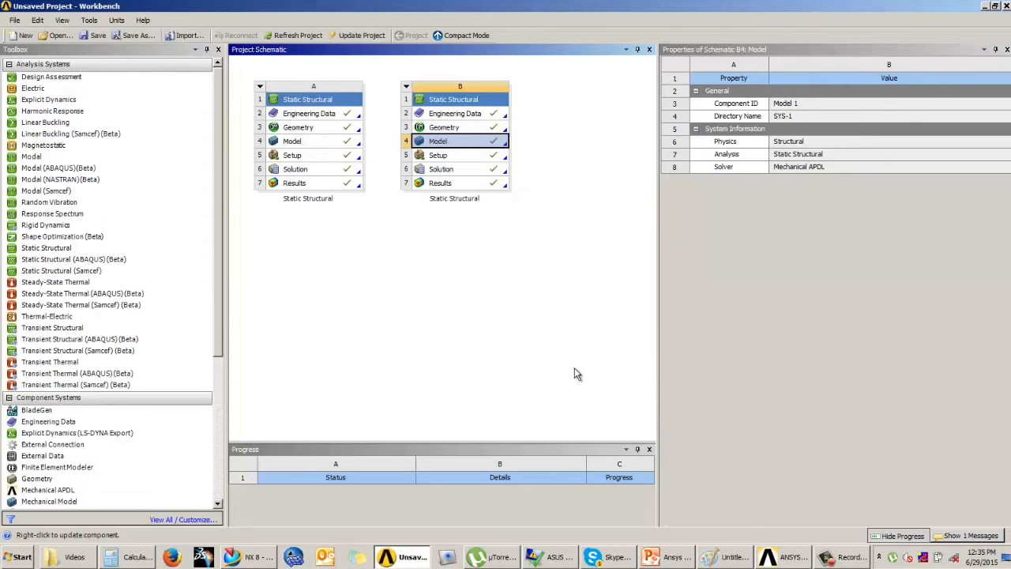
Reopen the second Static Structural system's model and add a Symmetry object with its Graphical Expansion 1 type set to 2D AxiSymmetric.
{"action": "double_click", "coordinate": [474, 147]}
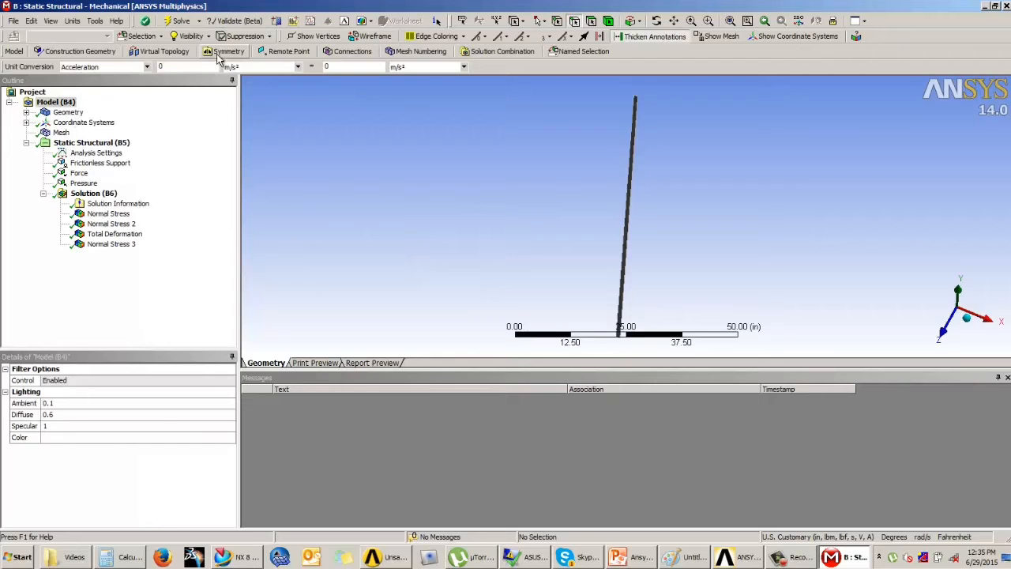
{"action": "left_click", "coordinate": [54, 102]}
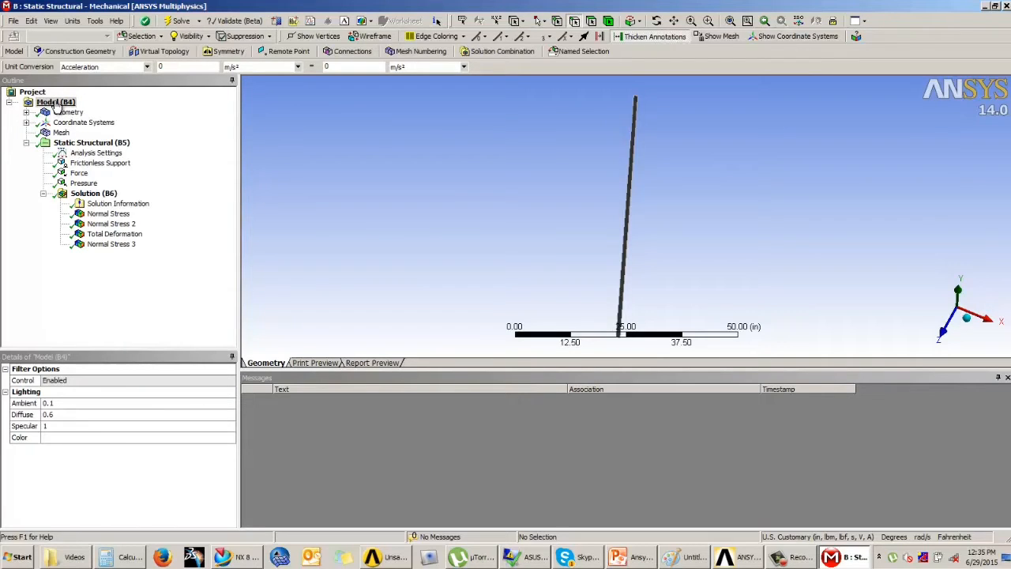
{"action": "left_click", "coordinate": [223, 51]}
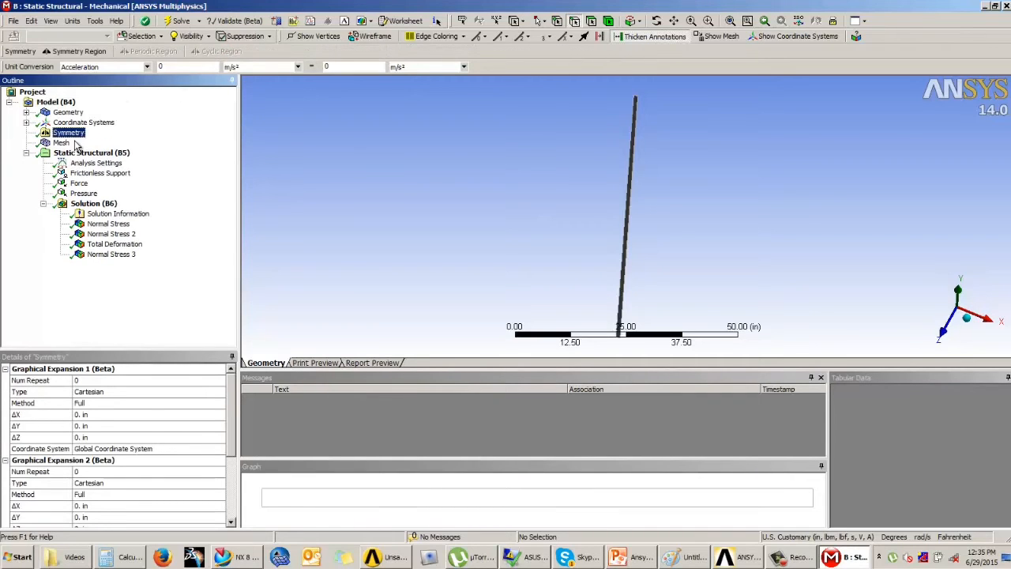
{"action": "left_click", "coordinate": [68, 133]}
{"action": "left_click", "coordinate": [145, 394]}
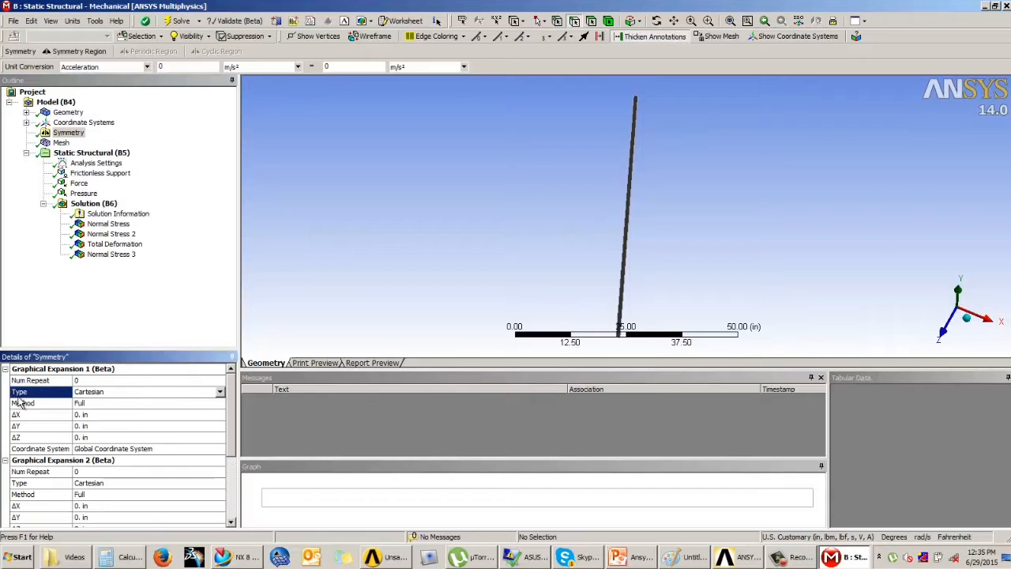
{"action": "left_click", "coordinate": [219, 392]}
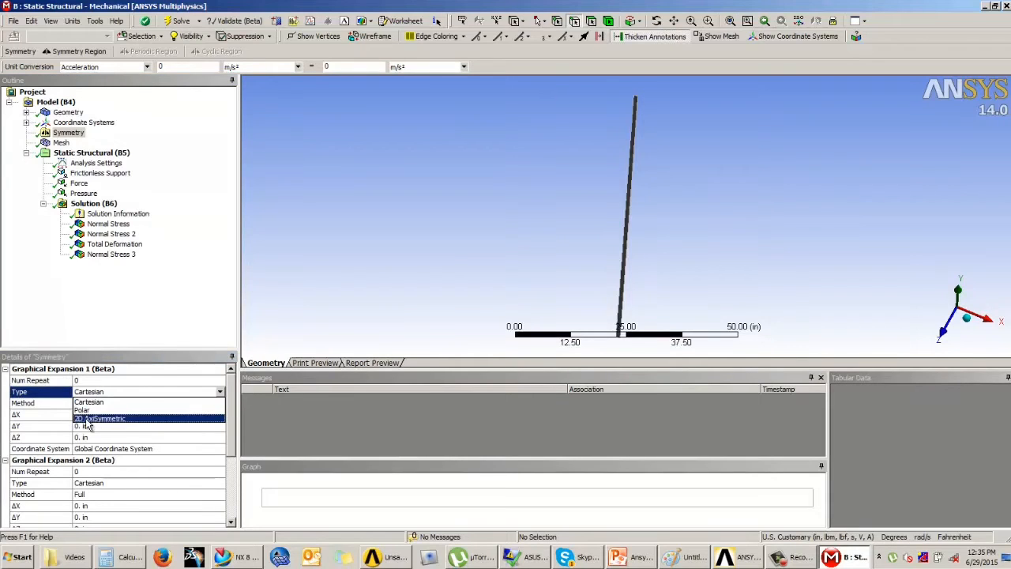
{"action": "left_click", "coordinate": [87, 420]}
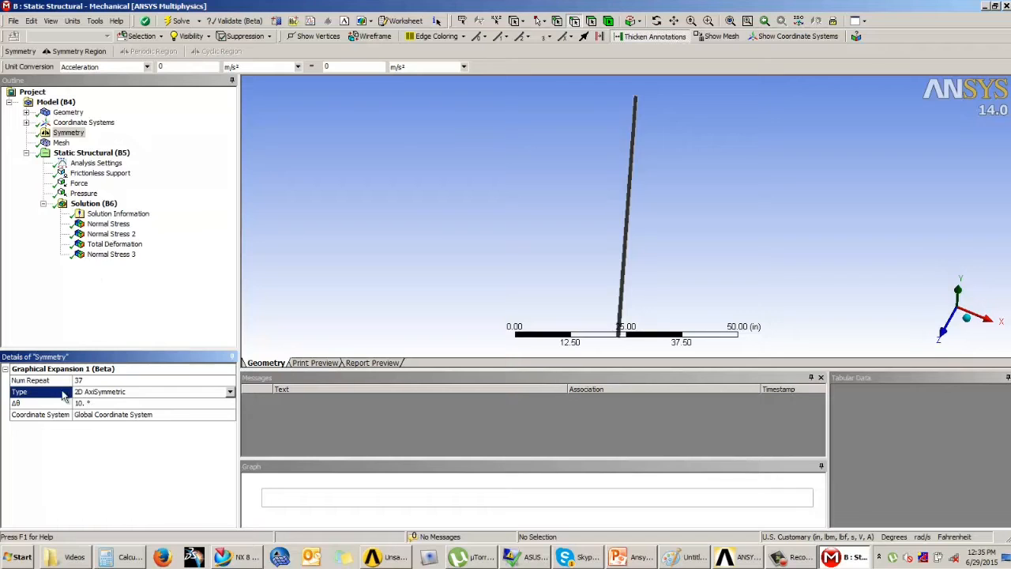
Examine the Z-axis normal stress, X-axis normal stress and total deformation contours on the expanded full cylinder.
{"action": "left_click", "coordinate": [111, 233]}
{"action": "scroll", "coordinate": [817, 193], "scroll_direction": "down", "scroll_amount": 10}
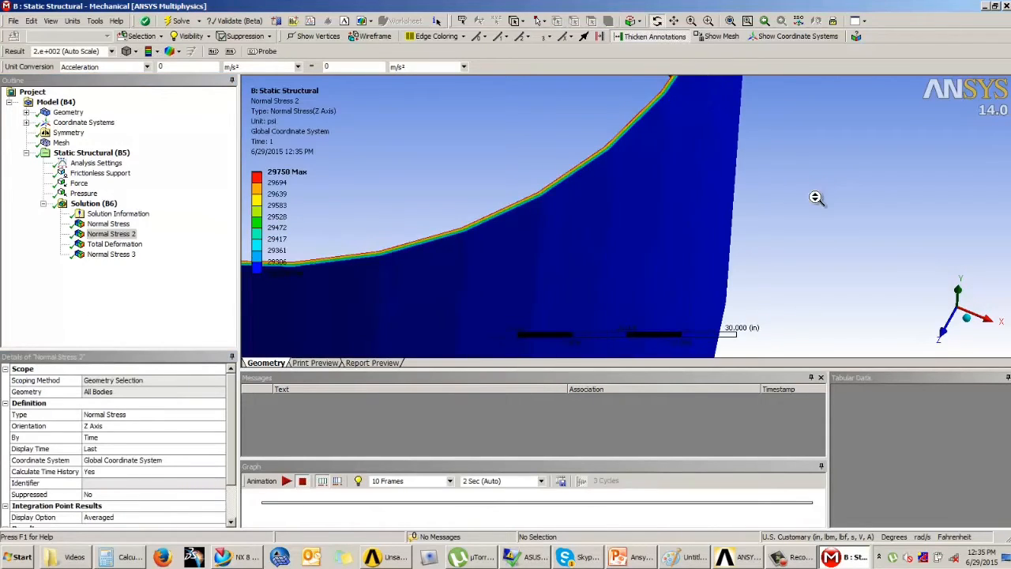
{"action": "left_click_drag", "start_coordinate": [819, 198], "coordinate": [711, 251]}
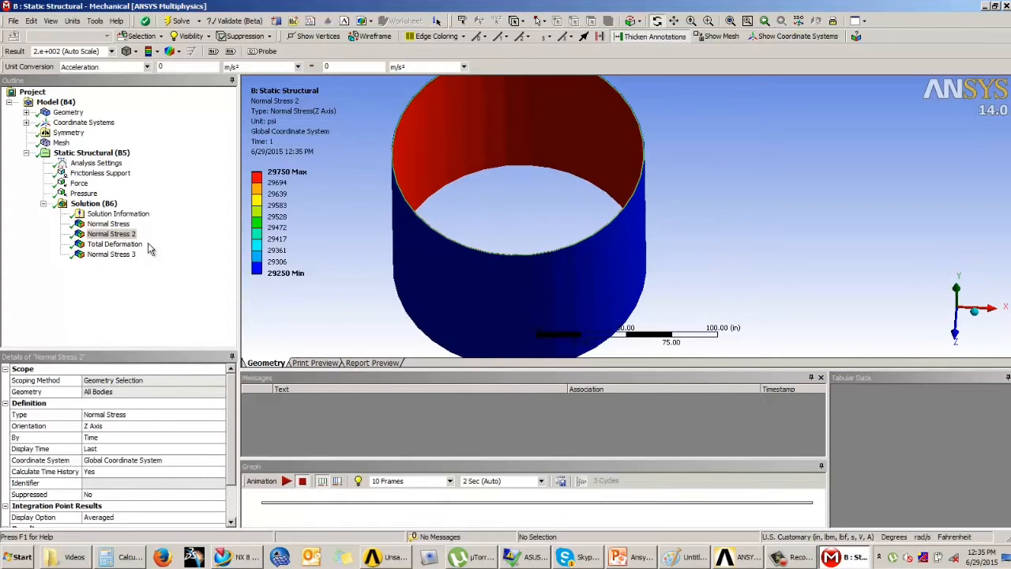
{"action": "left_click", "coordinate": [112, 253]}
{"action": "left_click", "coordinate": [114, 244]}
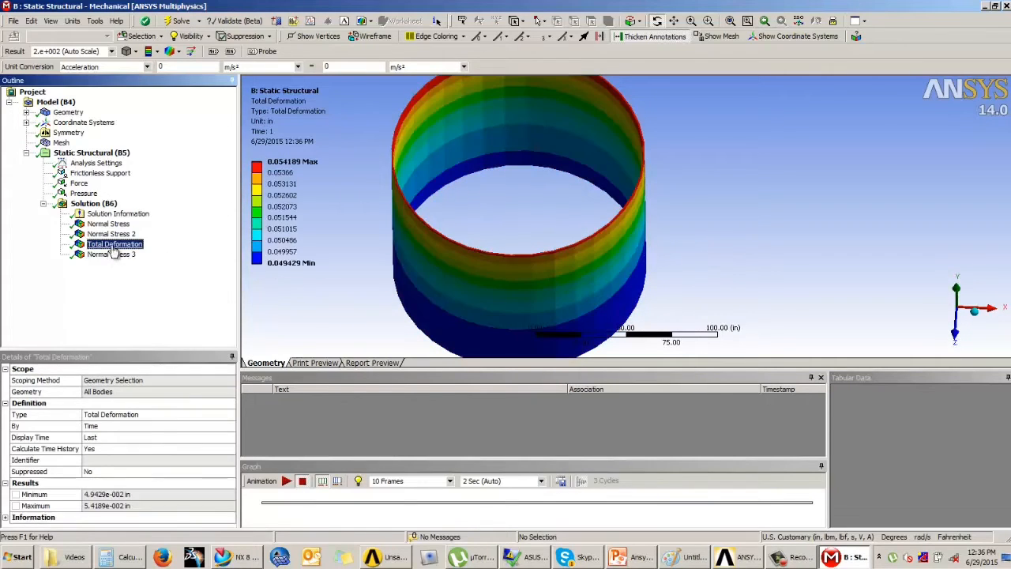
{"action": "left_click_drag", "start_coordinate": [505, 189], "coordinate": [513, 211]}
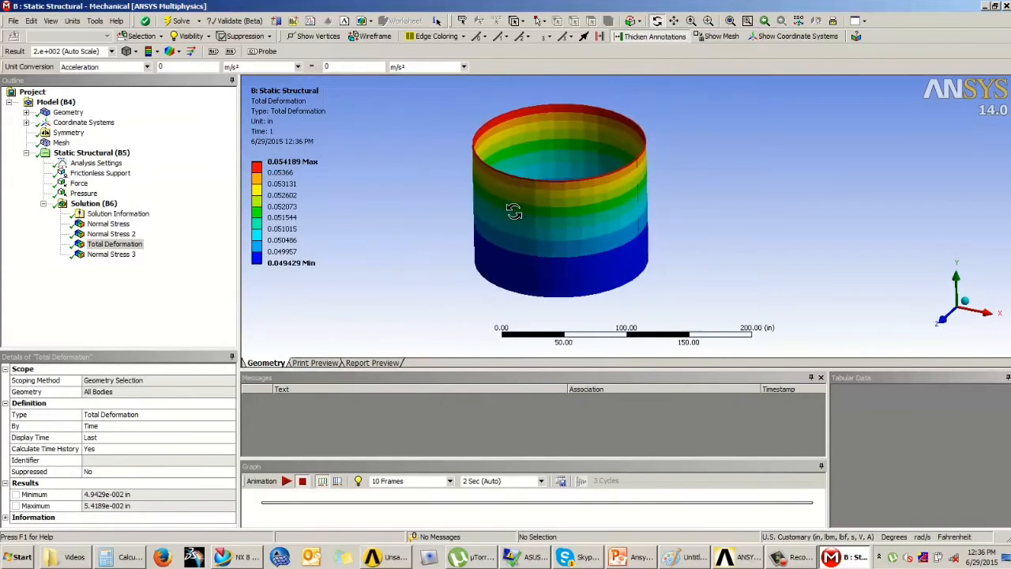
Compare the Y, Z and X-axis normal stress contours on the full cylinder, ending on the X-axis stress.
{"action": "left_click", "coordinate": [108, 223]}
{"action": "left_click", "coordinate": [111, 233]}
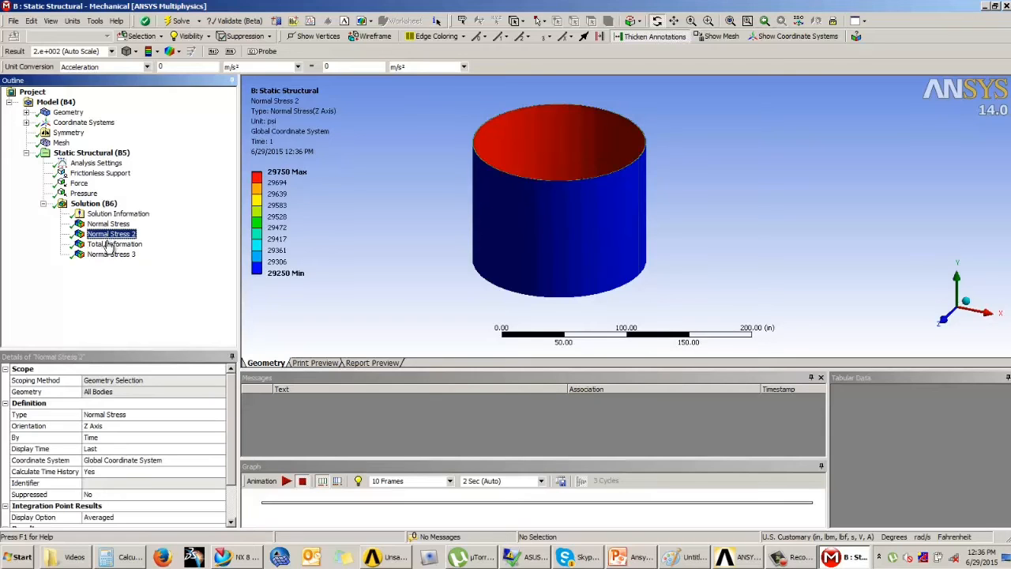
{"action": "left_click", "coordinate": [108, 243]}
{"action": "left_click", "coordinate": [110, 254]}
{"action": "left_click_drag", "start_coordinate": [700, 194], "coordinate": [608, 178]}
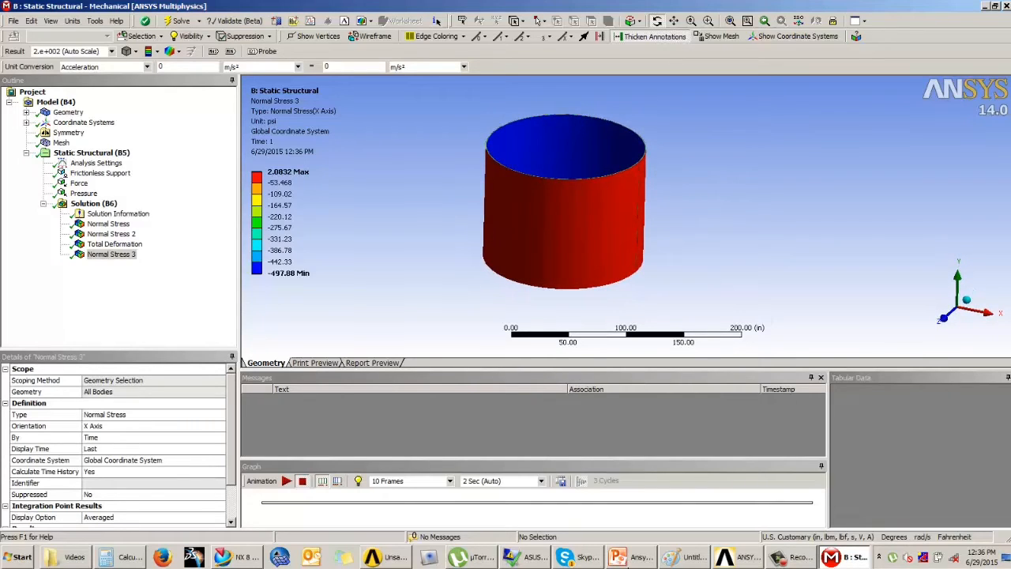
{"action": "left_click", "coordinate": [631, 557]}
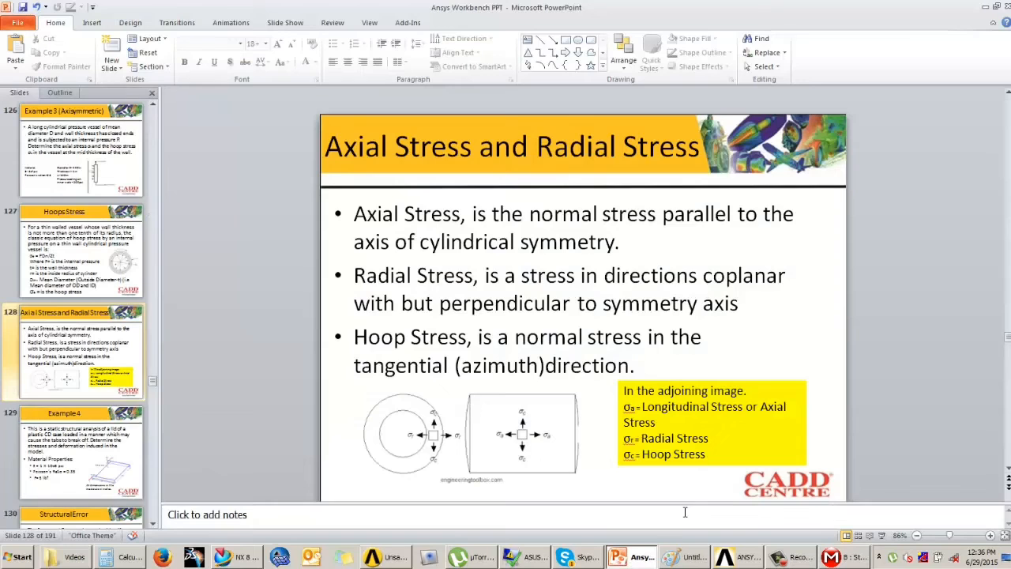
{"action": "left_click", "coordinate": [849, 556]}
{"action": "left_click", "coordinate": [796, 557]}
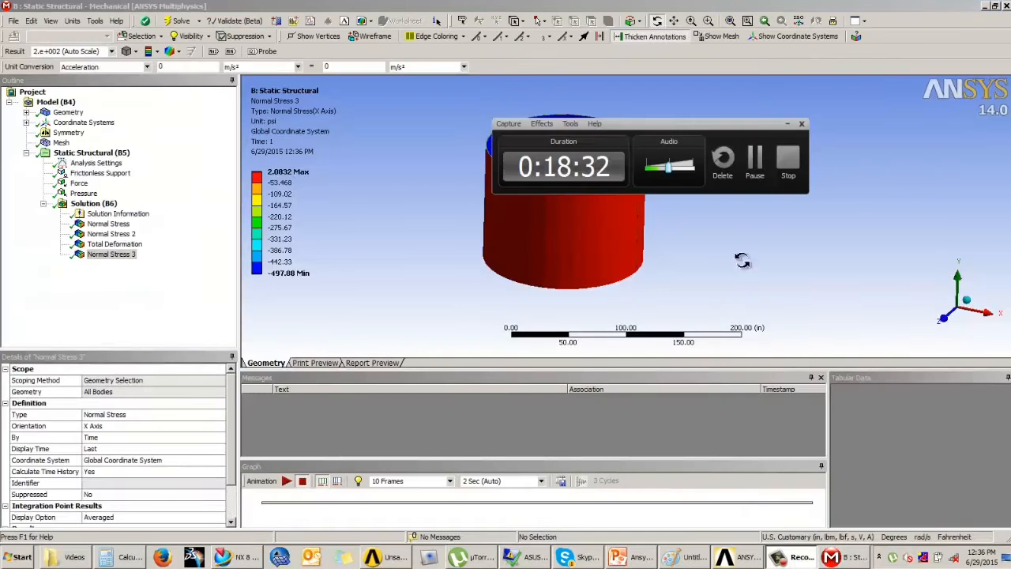
{"action": "left_click", "coordinate": [786, 161]}
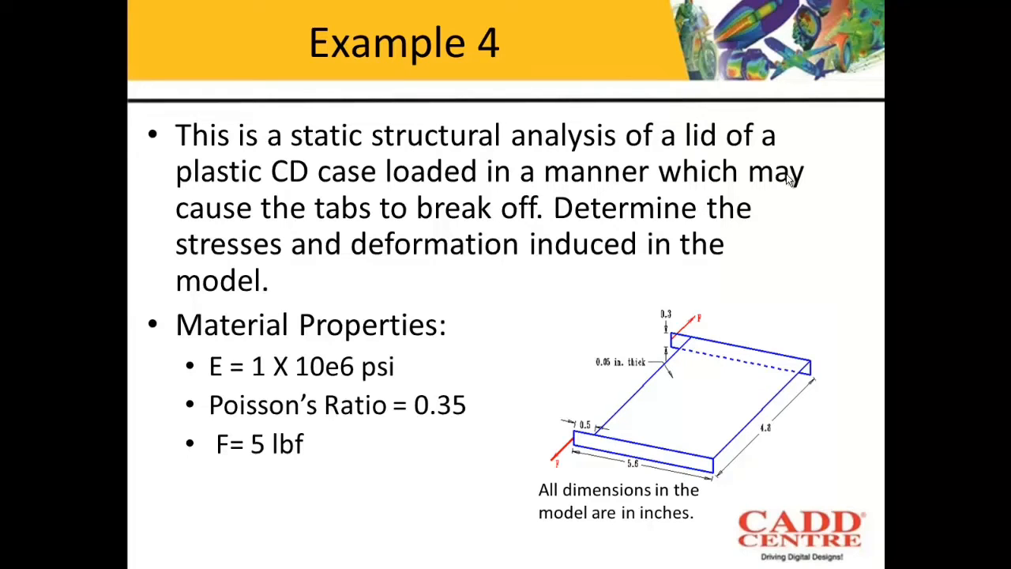
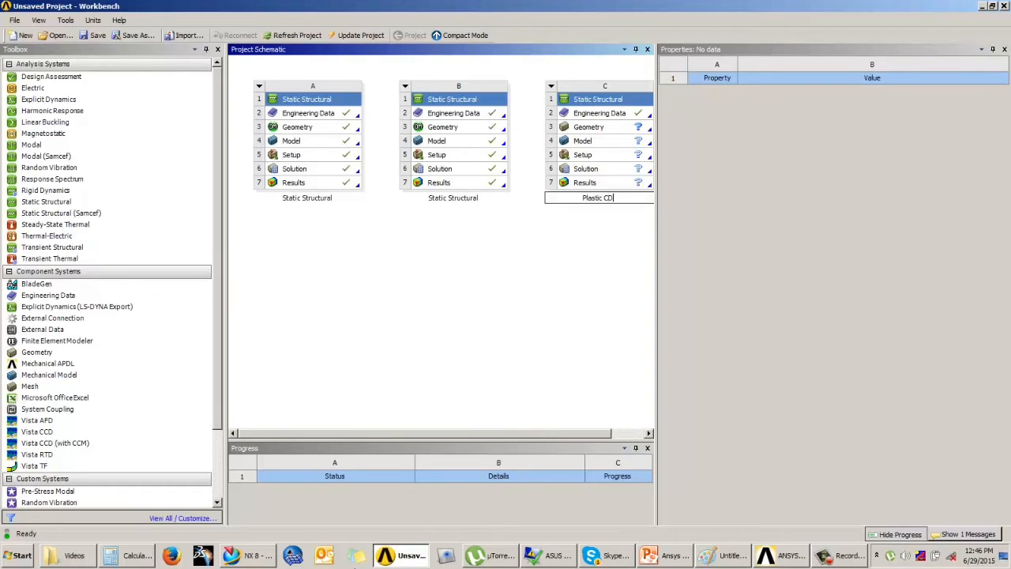
Finish naming the third Static Structural system "Plastic CD Case" and open its Engineering Data.
{"action": "type", "text": "ase"}
{"action": "left_click", "coordinate": [631, 127]}
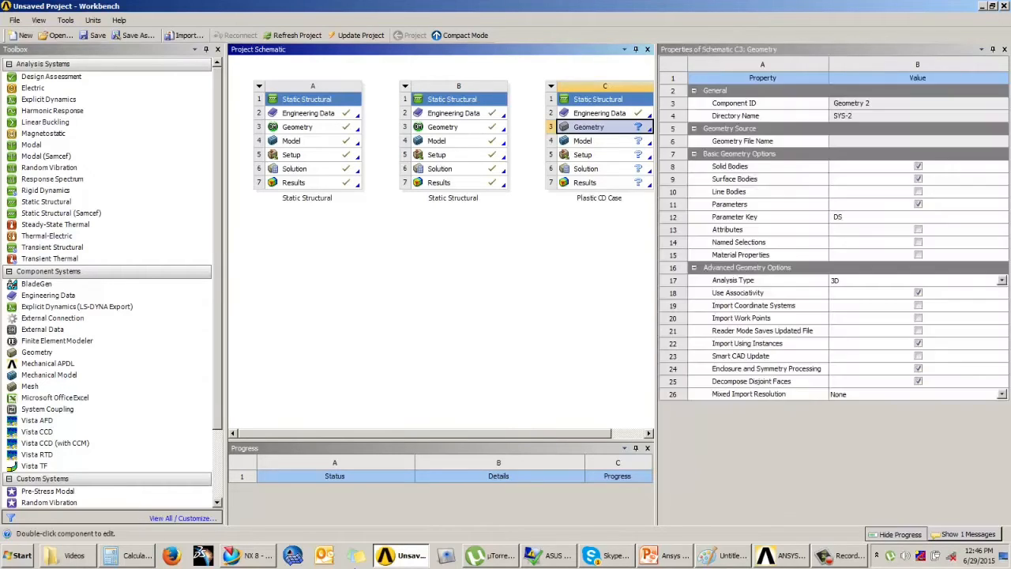
{"action": "left_click", "coordinate": [606, 113]}
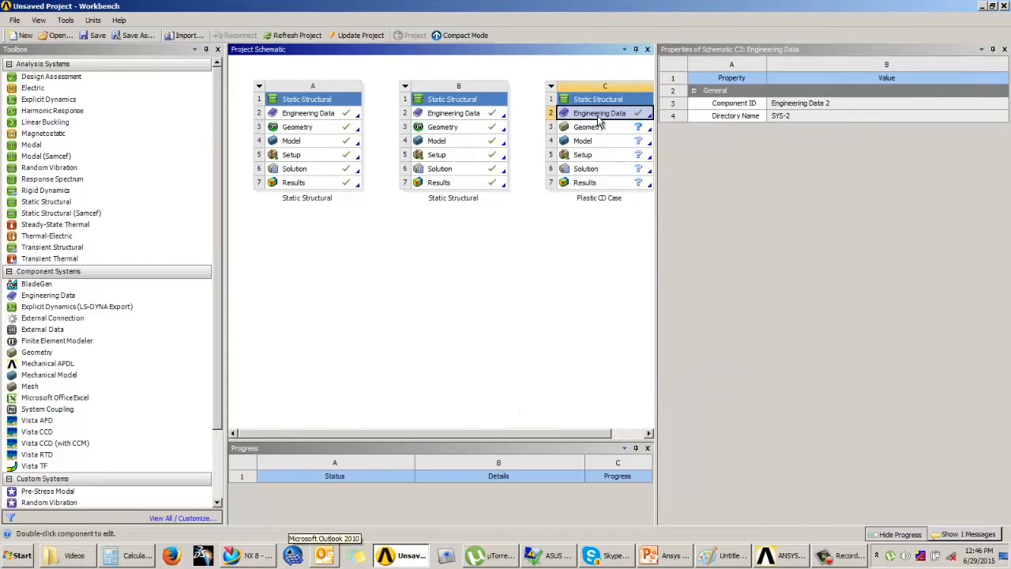
{"action": "double_click", "coordinate": [599, 115]}
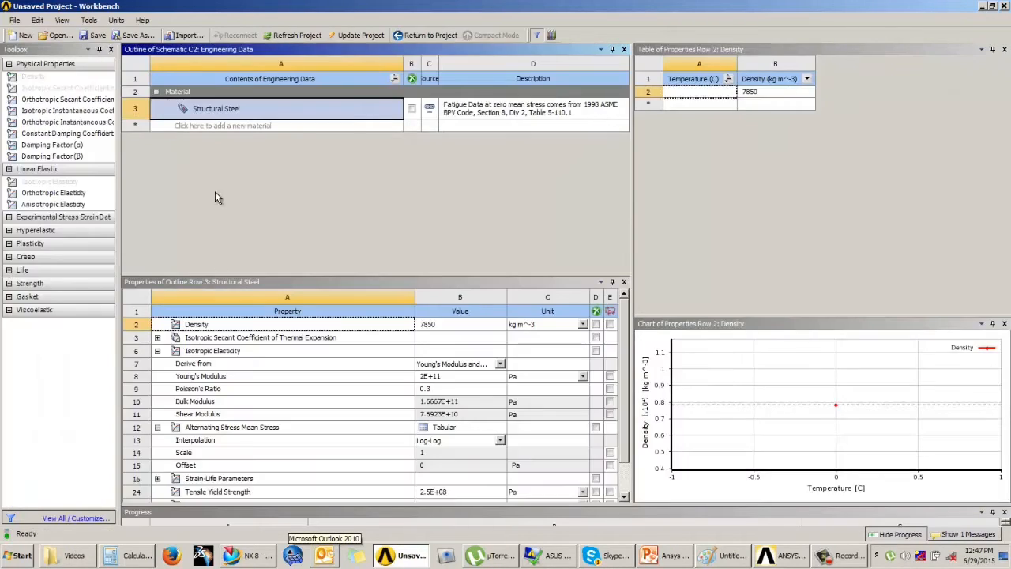
Create a new material named Mat2 and assign it the Isotropic Elasticity property.
{"action": "left_click", "coordinate": [232, 126]}
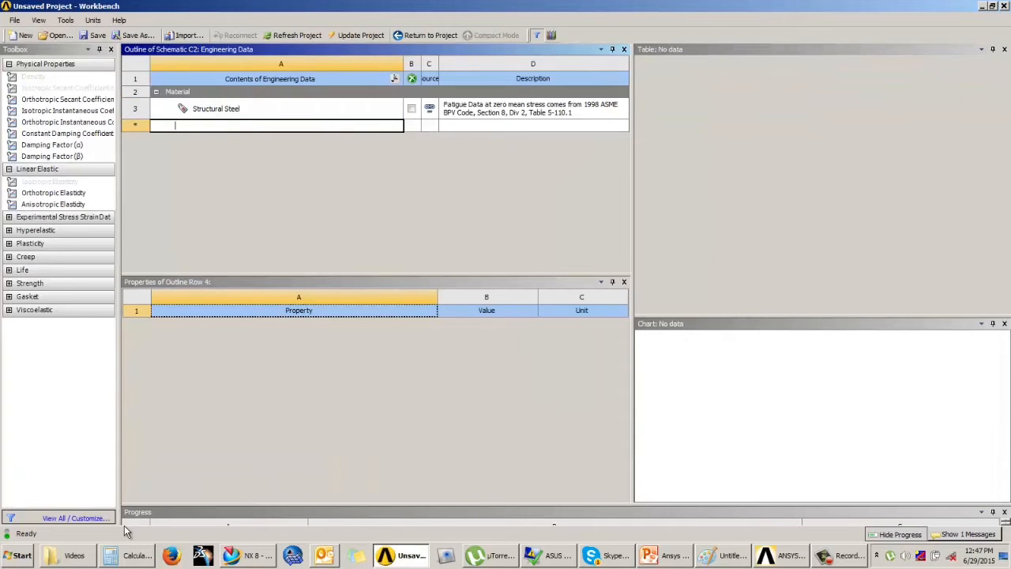
{"action": "type", "text": "Mat2"}
{"action": "key", "text": "Return"}
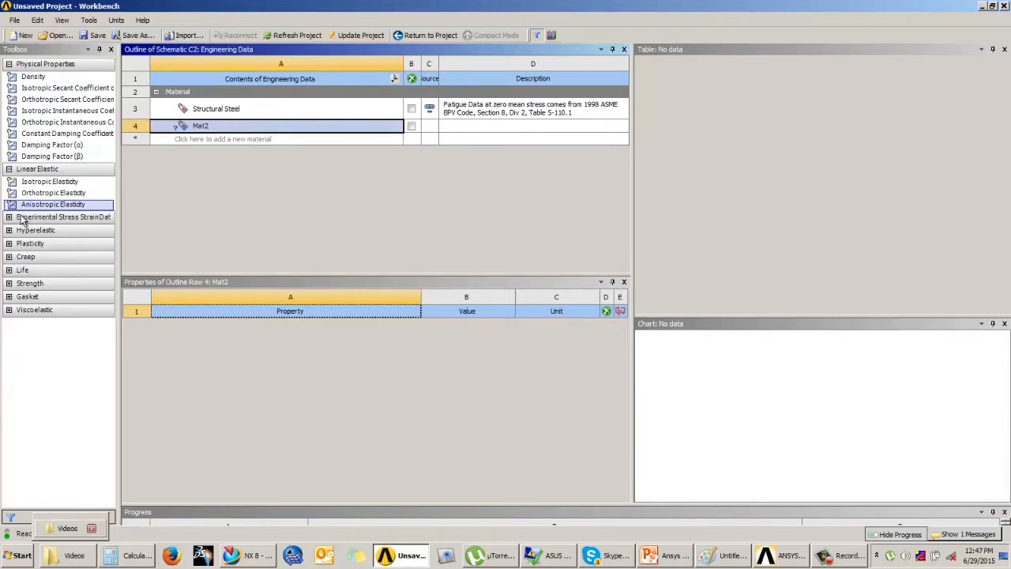
{"action": "double_click", "coordinate": [33, 188]}
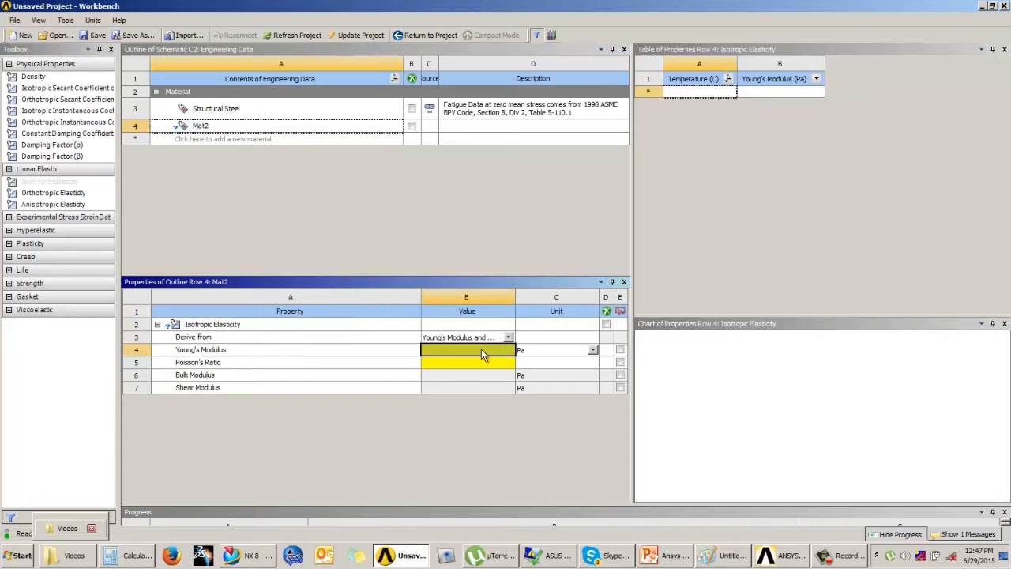
Set Mat2's Young's Modulus to 1e6 with psi as its unit.
{"action": "type", "text": "1e6"}
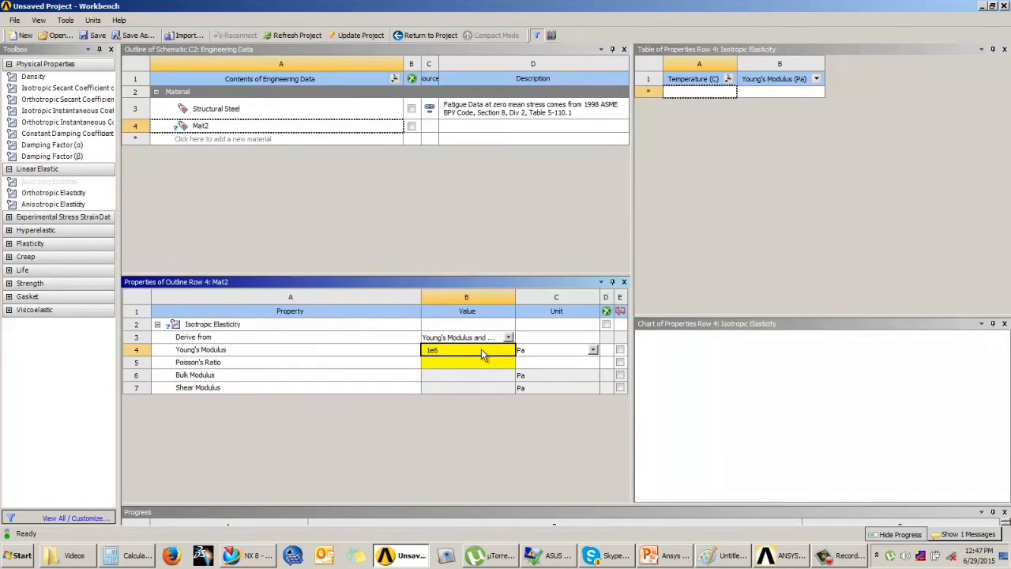
{"action": "key", "text": "Return"}
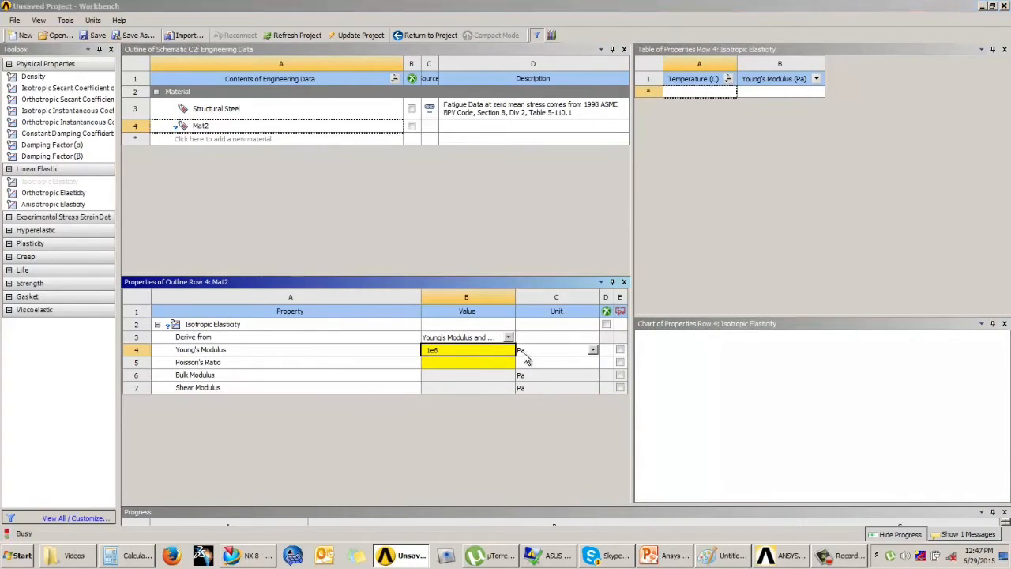
{"action": "left_click", "coordinate": [533, 353]}
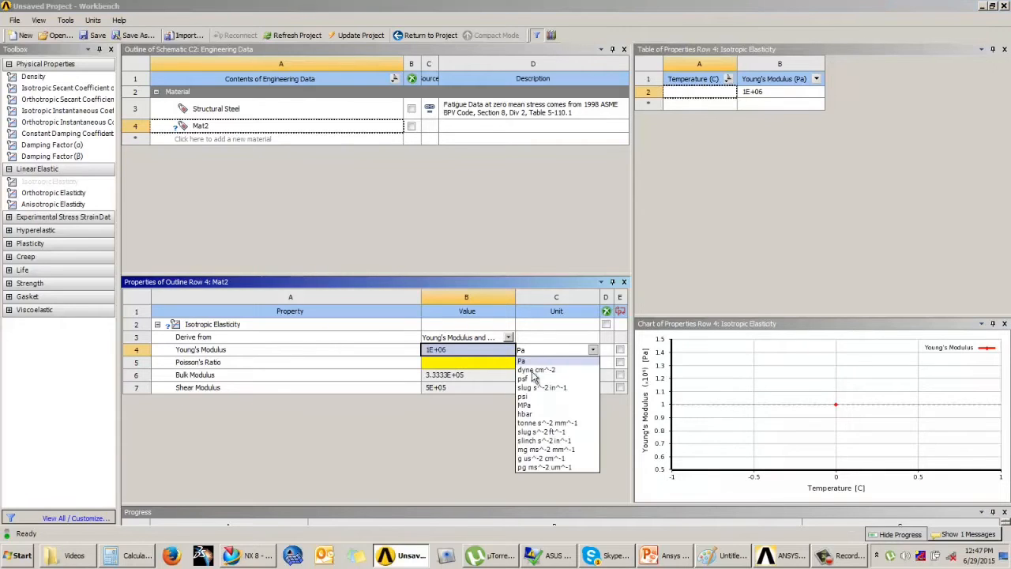
{"action": "left_click", "coordinate": [537, 382]}
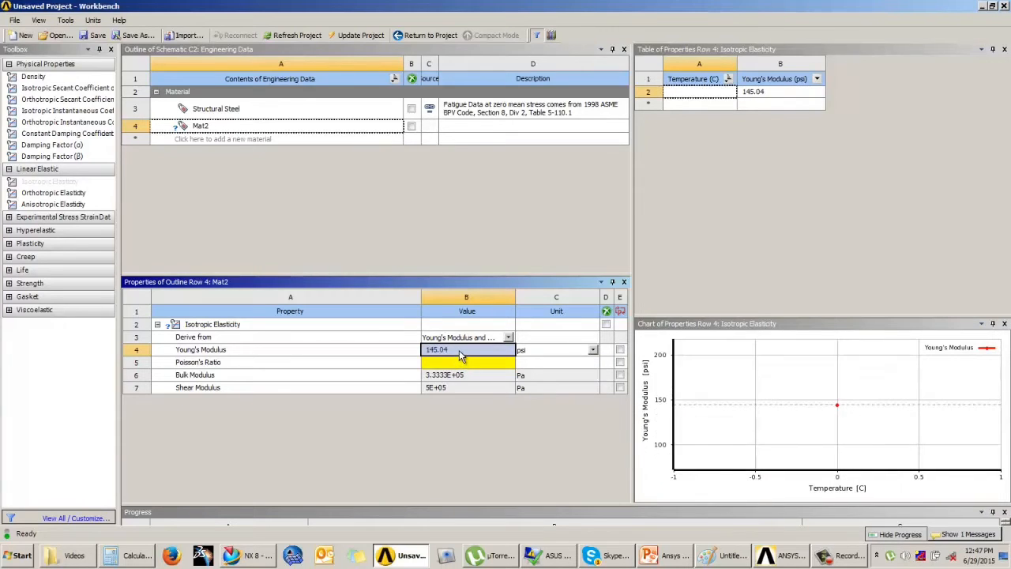
{"action": "type", "text": "1e6"}
{"action": "key", "text": "Return"}
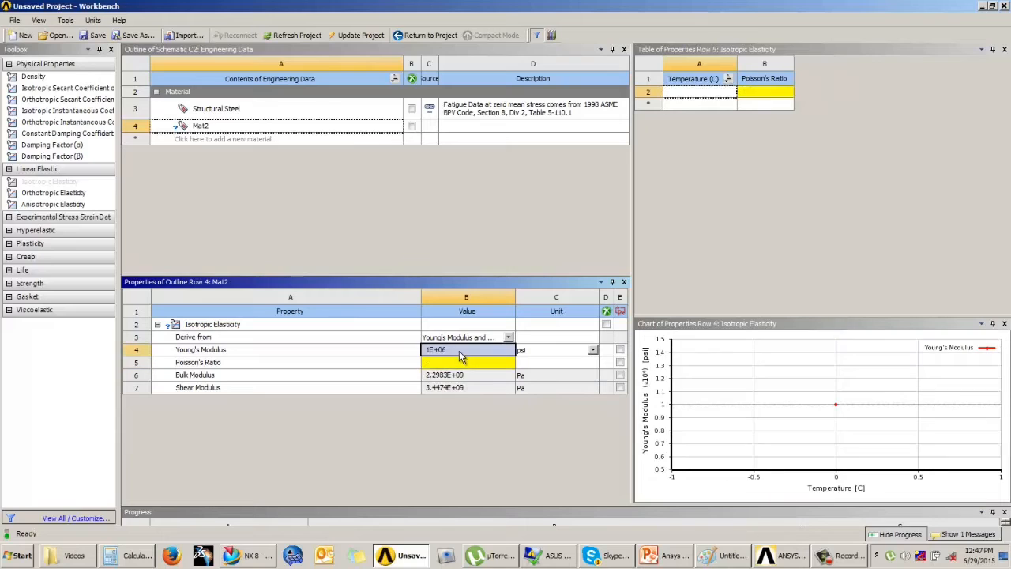
Set Mat2's Poisson's Ratio to 0.35 and return to the project schematic.
{"action": "type", "text": "0.3"}
{"action": "key", "text": "Escape"}
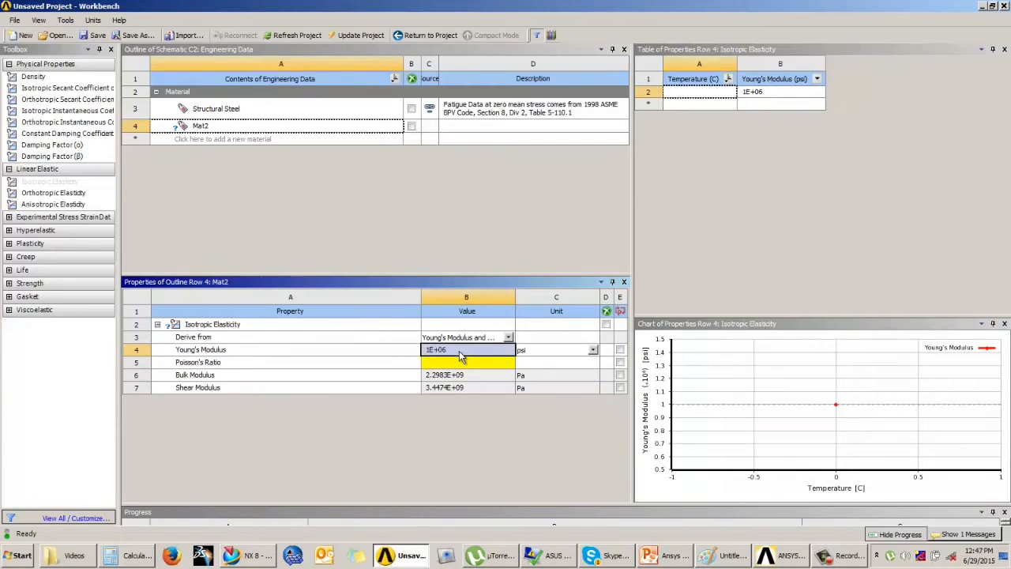
{"action": "left_click", "coordinate": [464, 362]}
{"action": "type", "text": "0"}
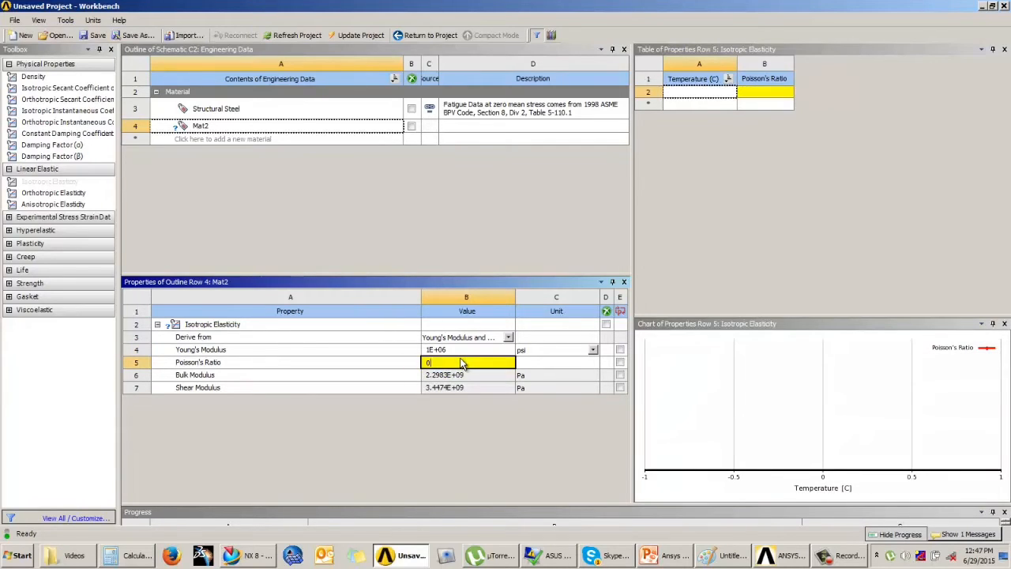
{"action": "type", "text": ".35"}
{"action": "key", "text": "Return"}
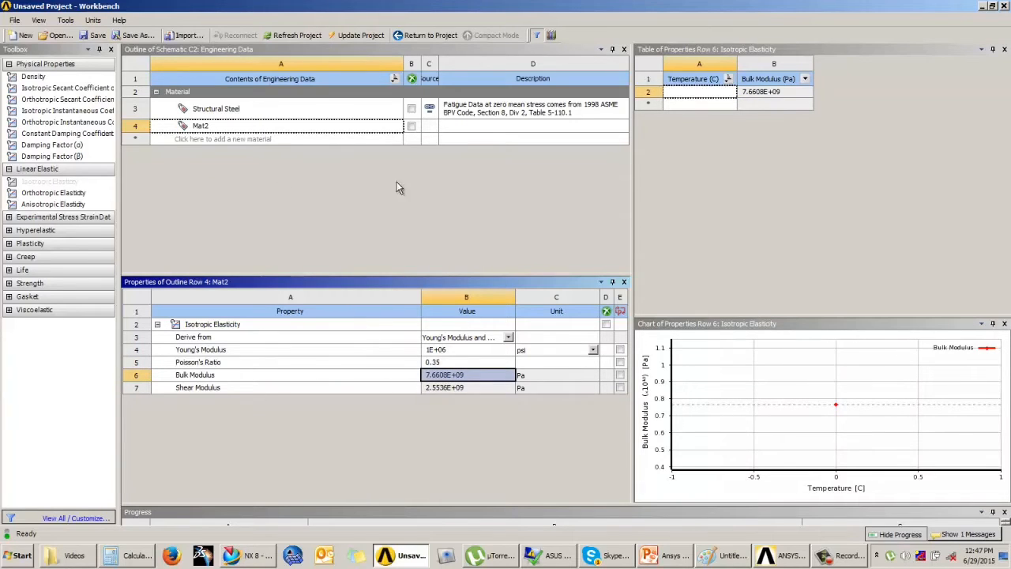
{"action": "left_click", "coordinate": [439, 36]}
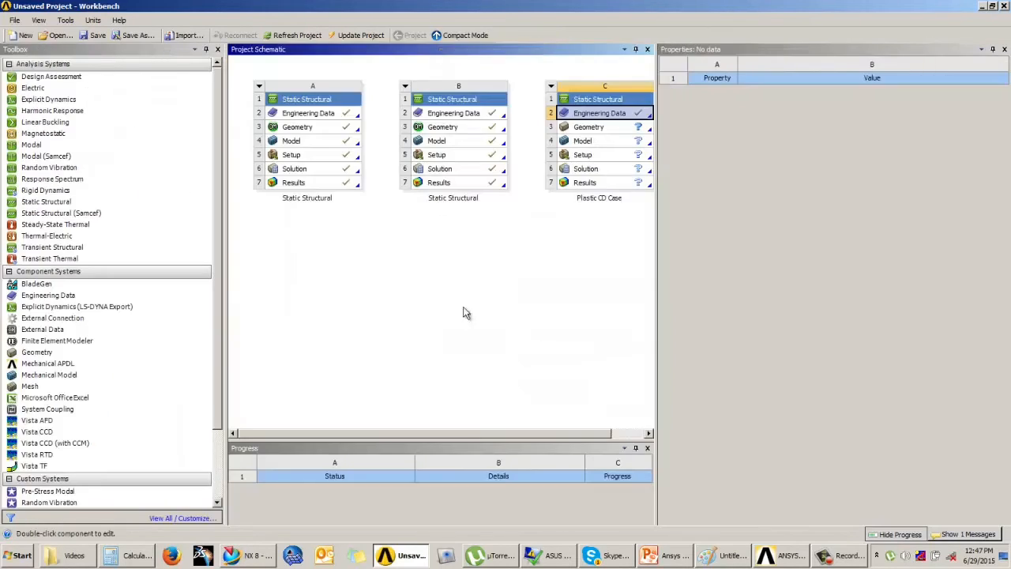
Open the Geometry of the Plastic CD Case system in DesignModeler with inch as the length unit.
{"action": "left_click_drag", "start_coordinate": [451, 433], "coordinate": [563, 433]}
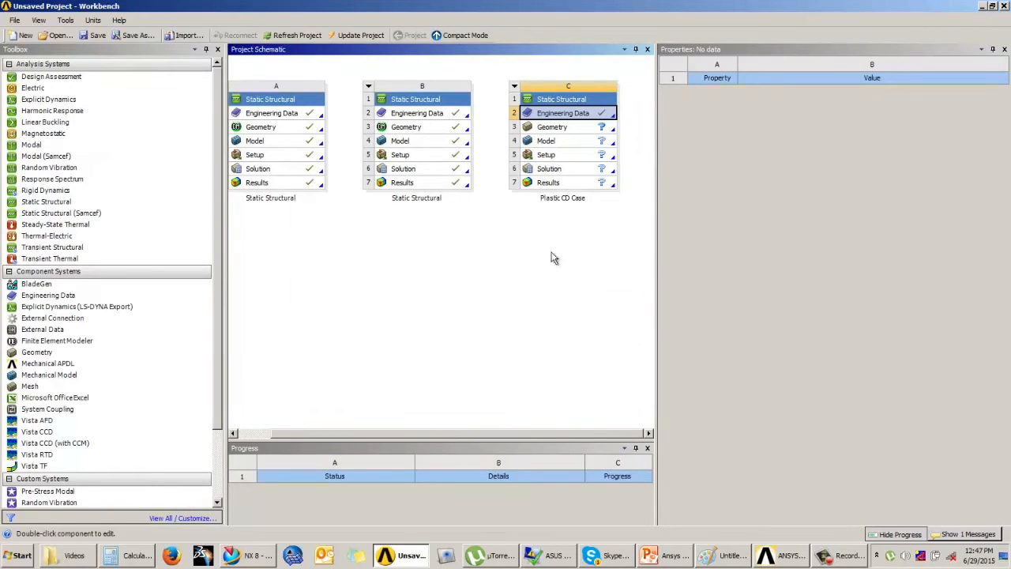
{"action": "left_click", "coordinate": [561, 128]}
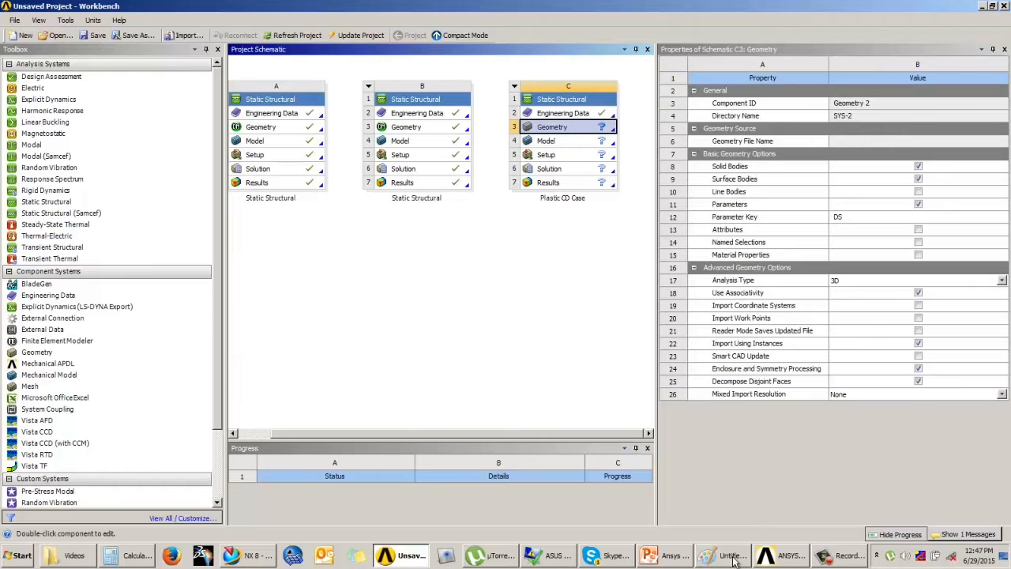
{"action": "left_click", "coordinate": [669, 555]}
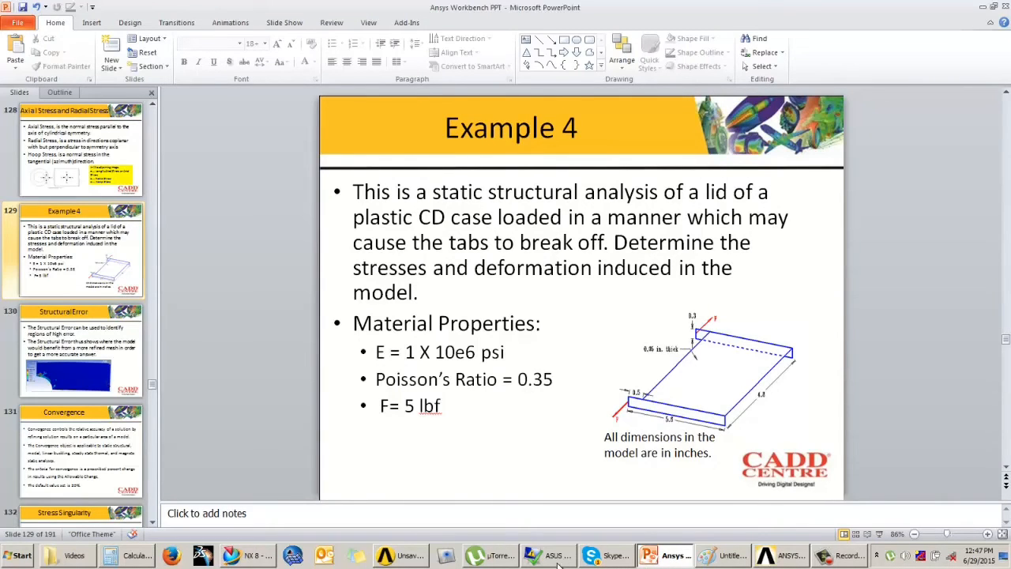
{"action": "left_click", "coordinate": [403, 552]}
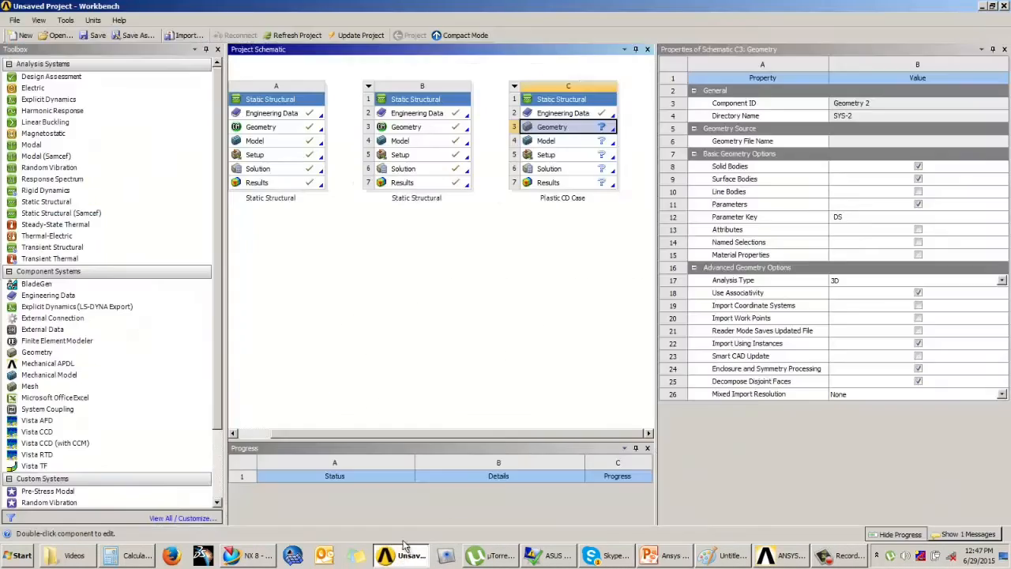
{"action": "double_click", "coordinate": [554, 128]}
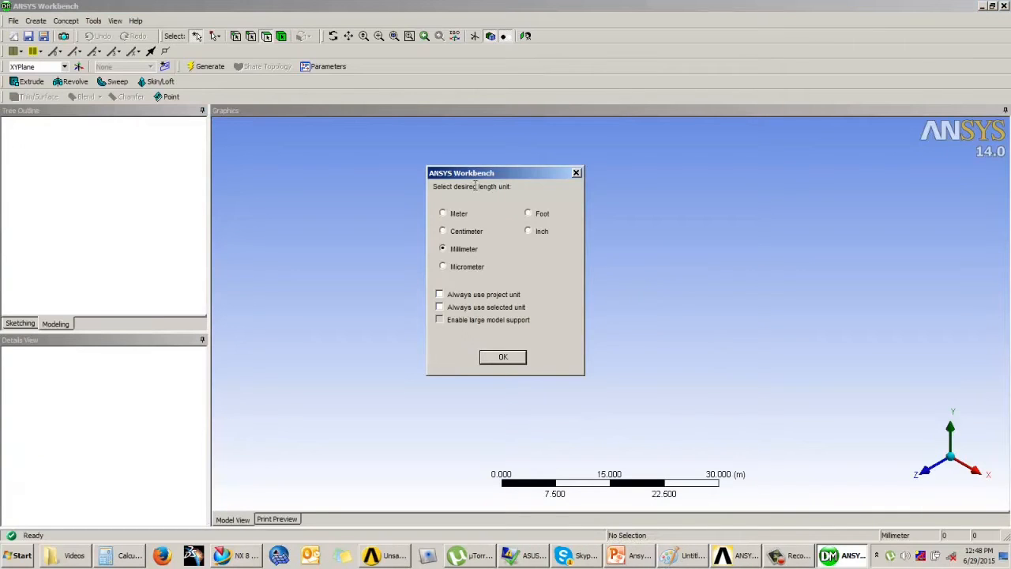
{"action": "left_click_drag", "start_coordinate": [481, 171], "coordinate": [534, 161]}
{"action": "left_click", "coordinate": [584, 223]}
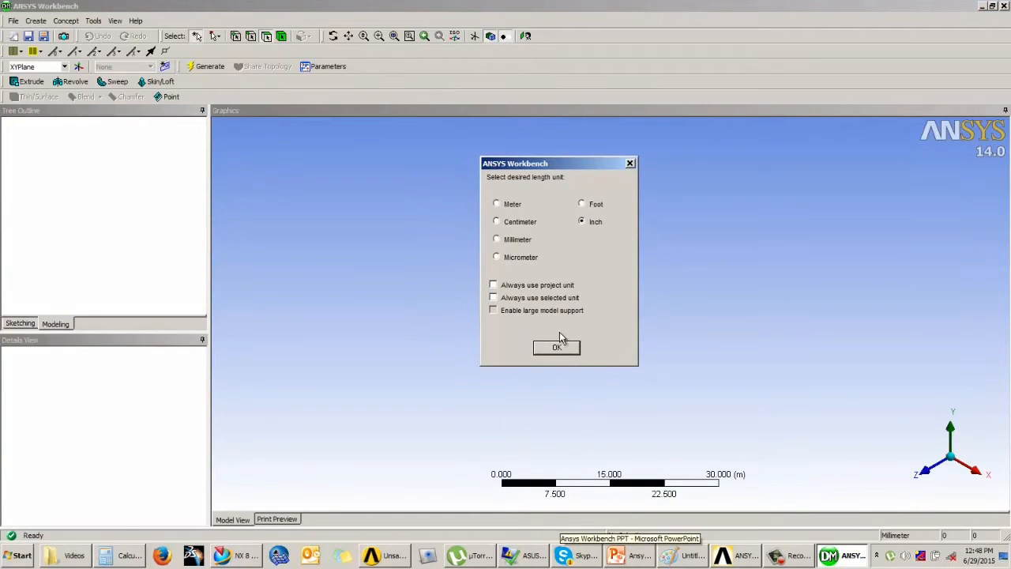
{"action": "left_click", "coordinate": [555, 350]}
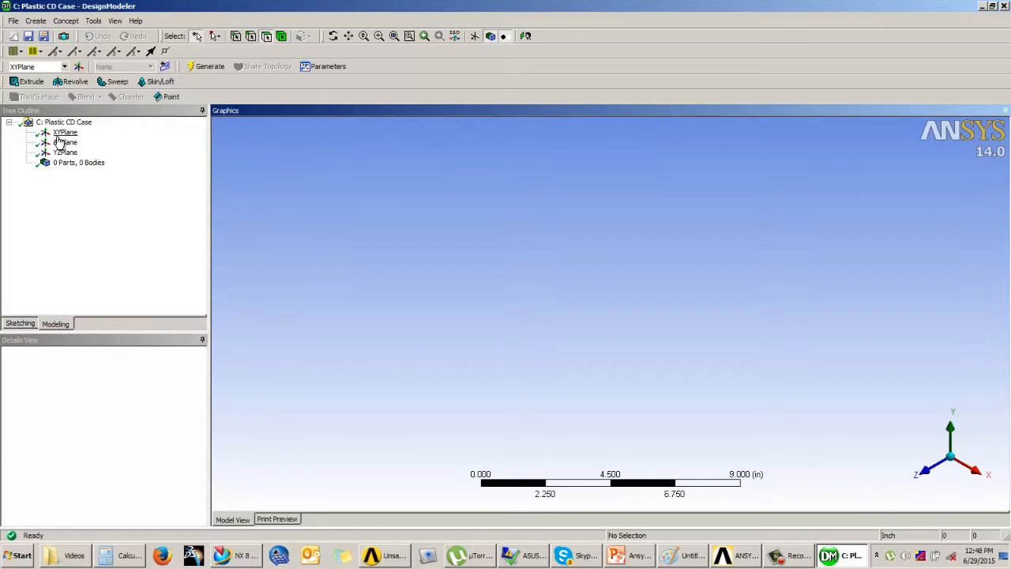
Start sketching on the XYPlane viewed face-on, and check the lid dimensions on the Example 4 slide.
{"action": "left_click", "coordinate": [63, 132]}
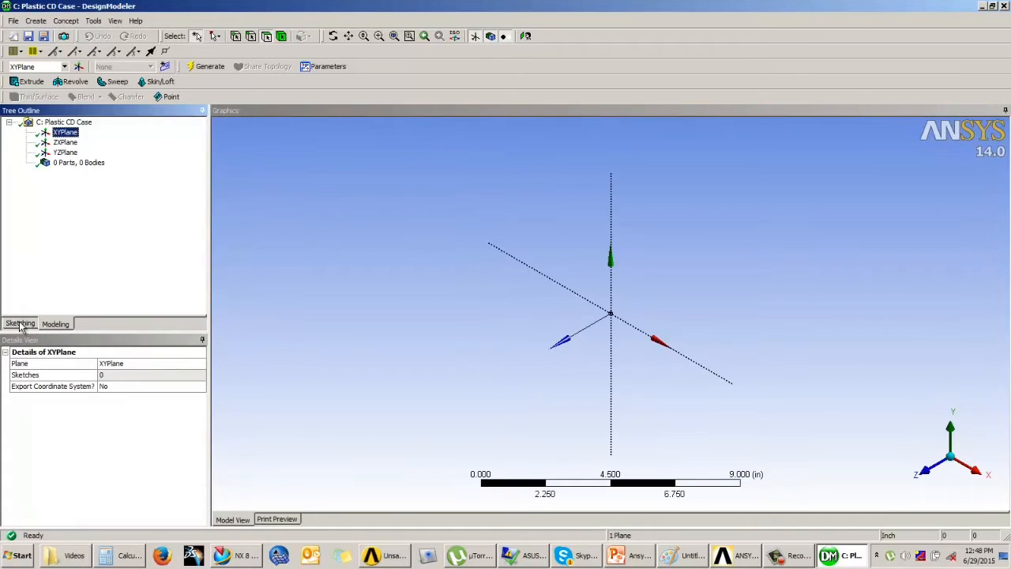
{"action": "left_click", "coordinate": [21, 323]}
{"action": "left_click", "coordinate": [526, 37]}
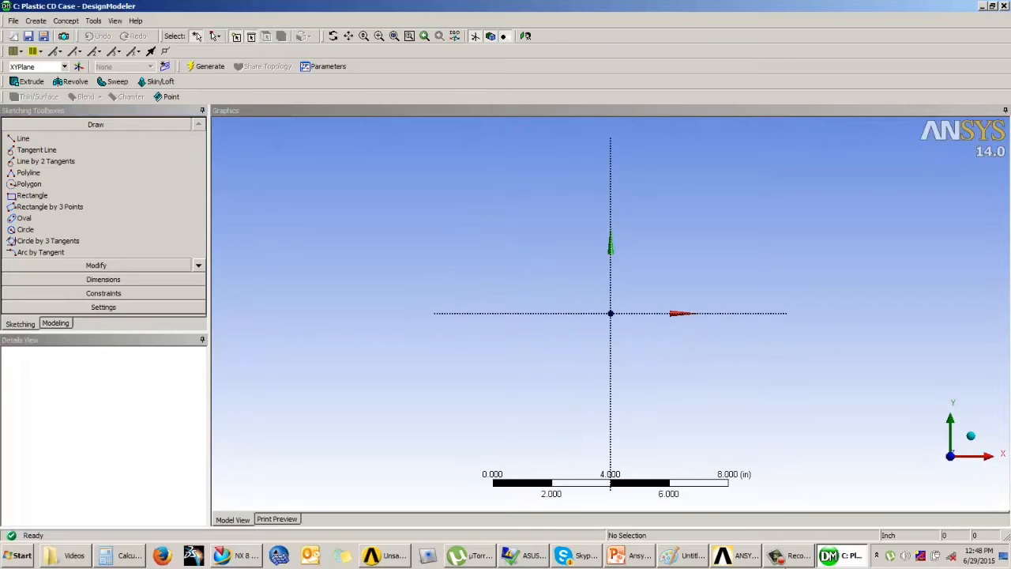
{"action": "left_click", "coordinate": [632, 555]}
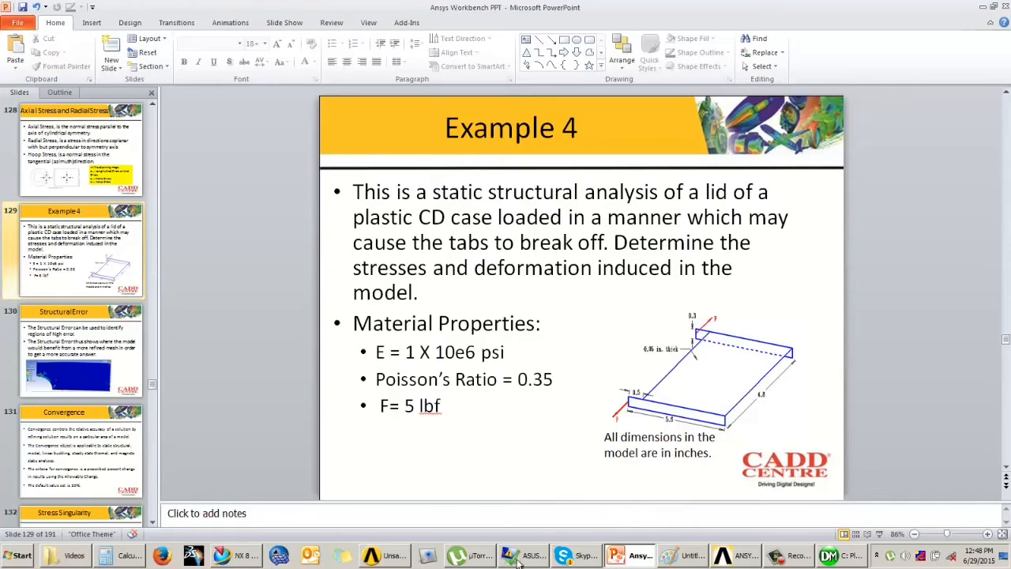
{"action": "left_click", "coordinate": [844, 558]}
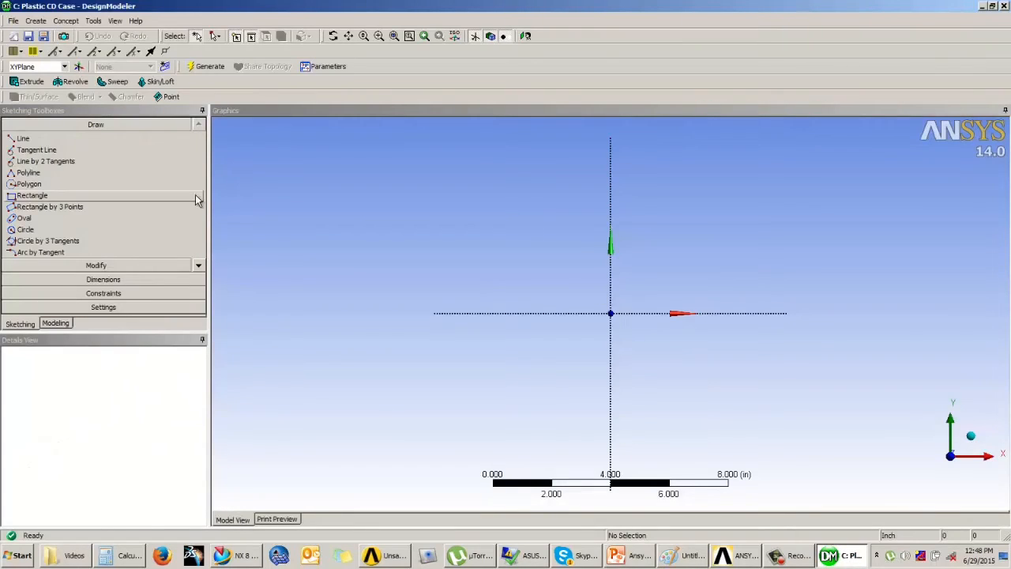
Draw a rectangle about 6.95 in wide and 4.53 in high around the origin, undoing the first misplaced one.
{"action": "left_click", "coordinate": [35, 195]}
{"action": "left_click", "coordinate": [487, 249]}
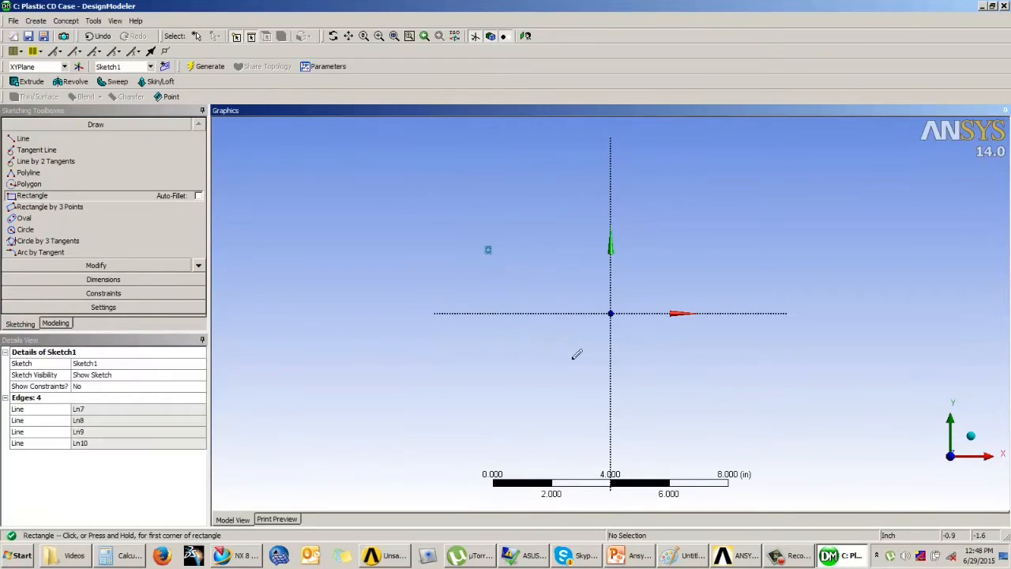
{"action": "key", "text": "ctrl+z"}
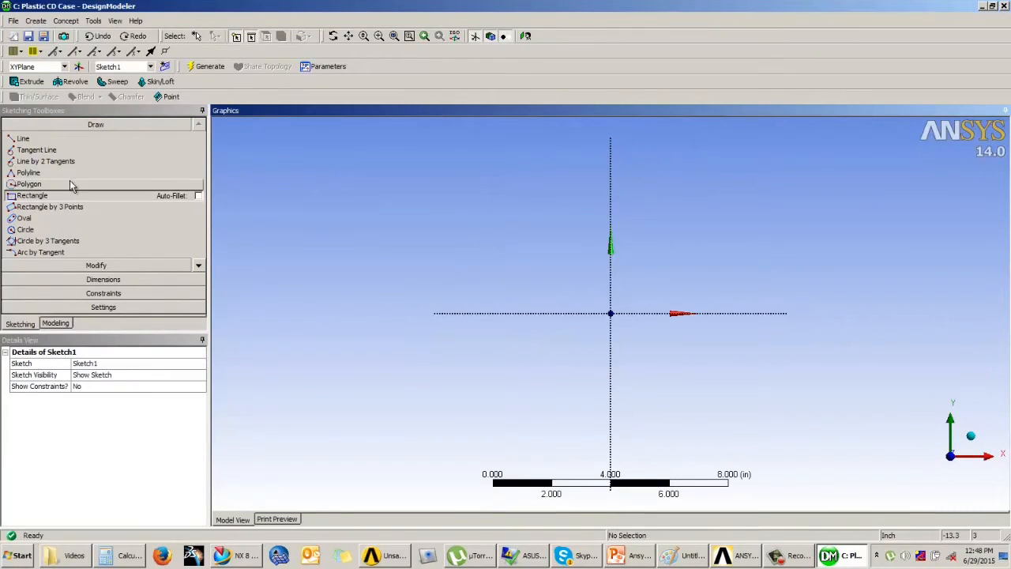
{"action": "left_click", "coordinate": [504, 248]}
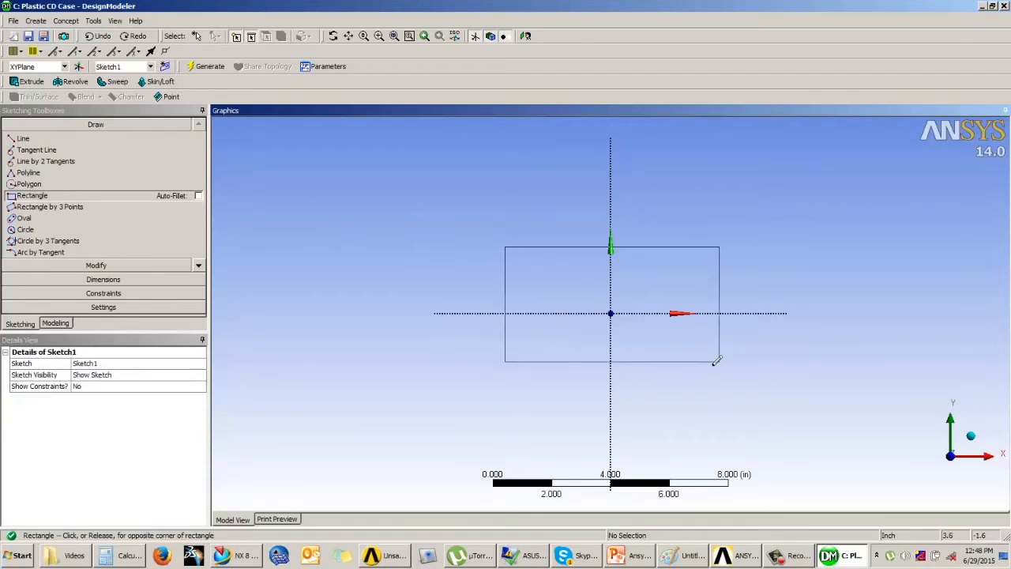
{"action": "left_click", "coordinate": [709, 380]}
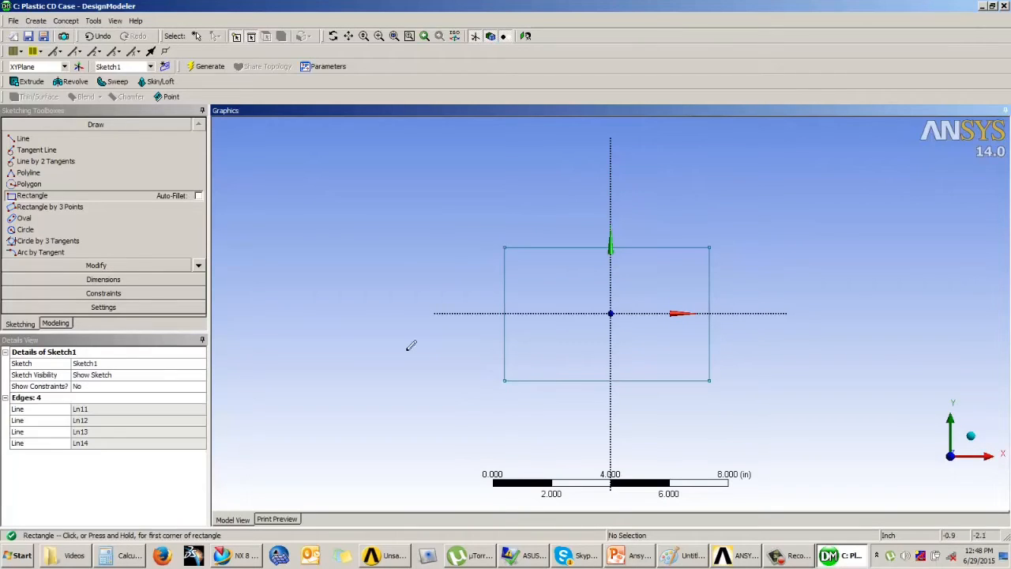
Add general dimensions to the rectangle's width and height.
{"action": "left_click", "coordinate": [97, 280]}
{"action": "left_click", "coordinate": [613, 248]}
{"action": "left_click", "coordinate": [604, 213]}
{"action": "left_click", "coordinate": [504, 293]}
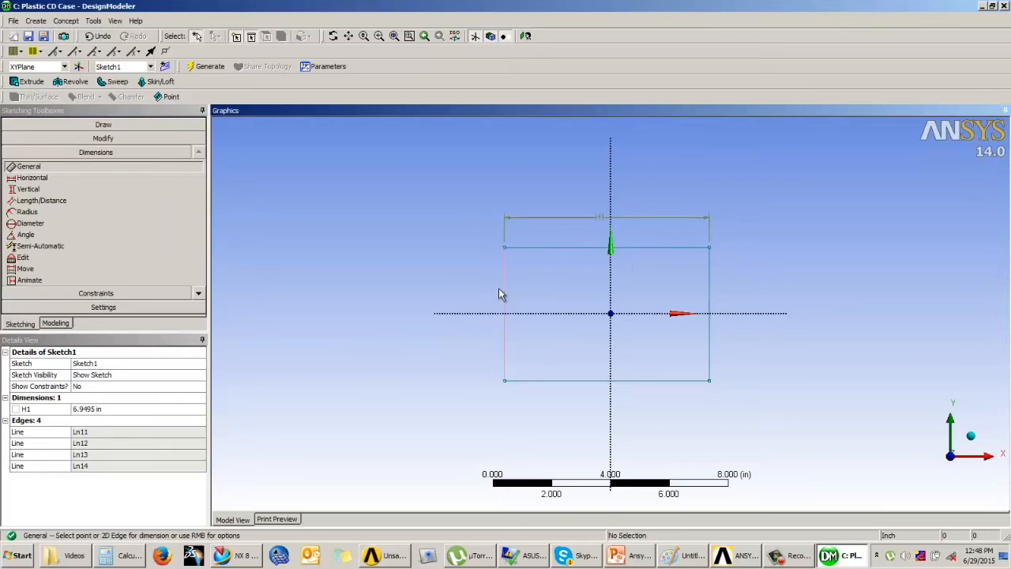
{"action": "left_click", "coordinate": [514, 293]}
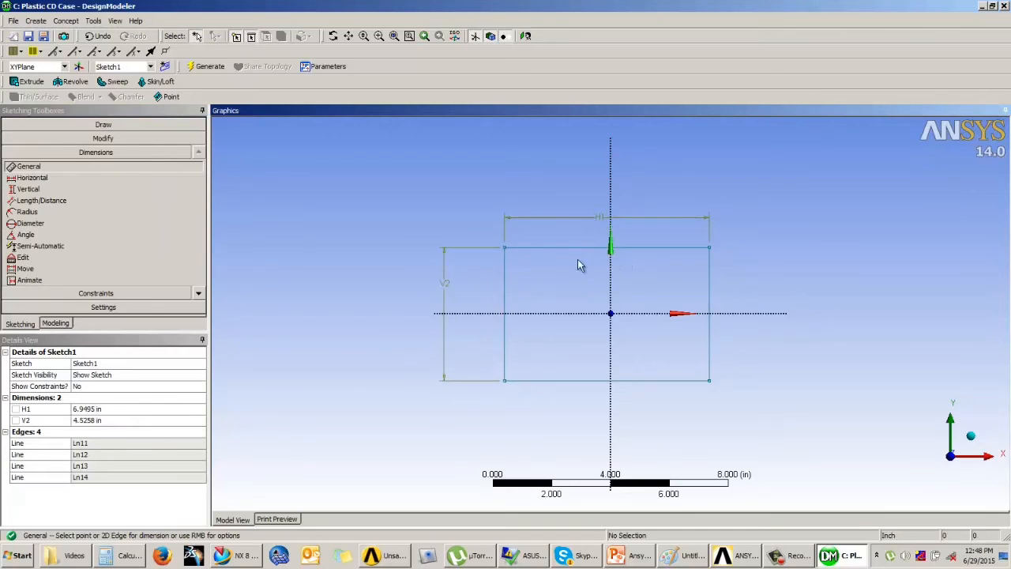
Set the rectangle's horizontal dimension H1 to 4.8 in and its vertical dimension V2 to 5.6 in.
{"action": "left_click", "coordinate": [79, 409]}
{"action": "type", "text": "4"}
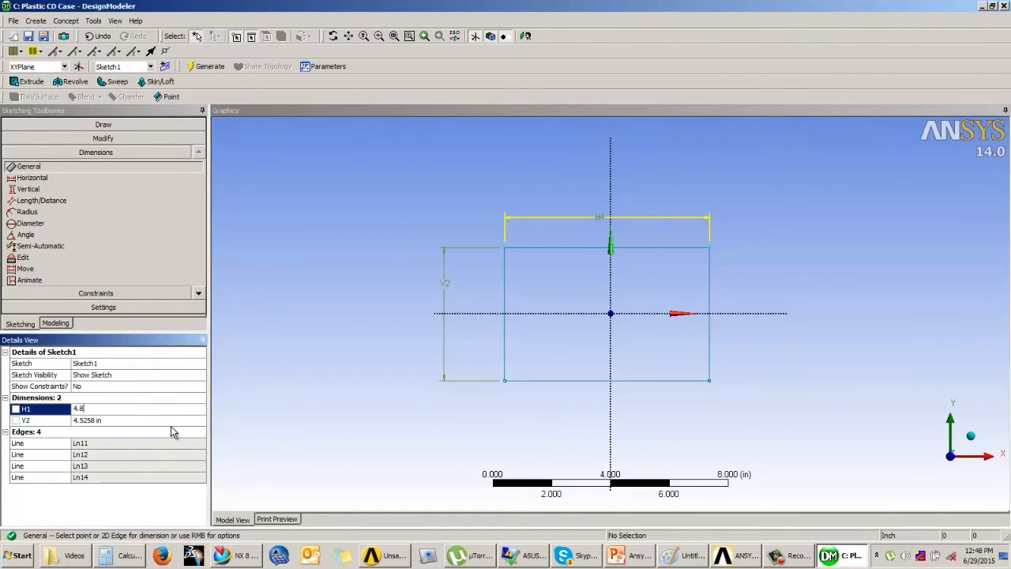
{"action": "type", "text": ".8"}
{"action": "key", "text": "Return"}
{"action": "left_click", "coordinate": [122, 420]}
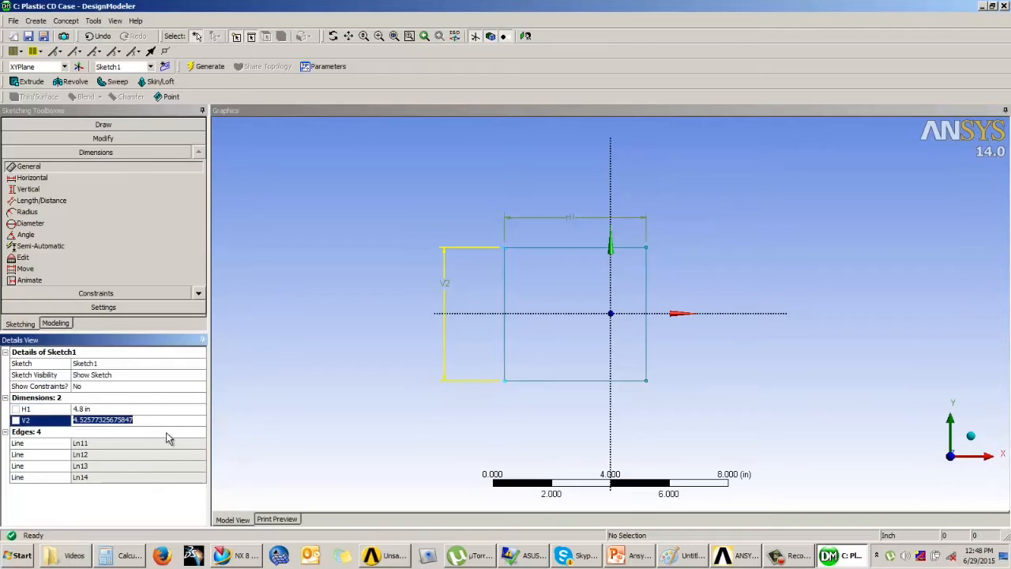
{"action": "type", "text": "5.6"}
{"action": "key", "text": "Return"}
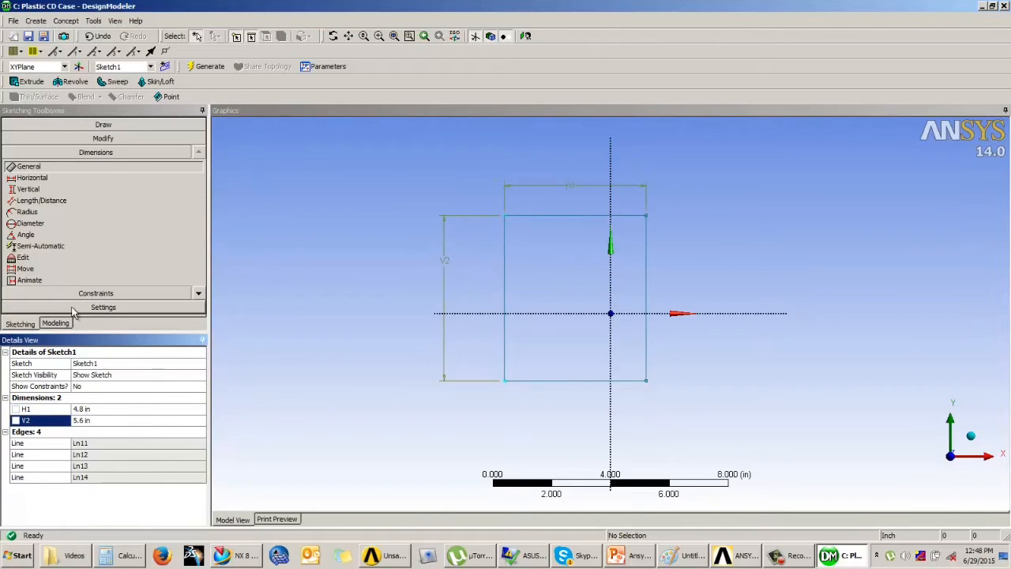
Constrain the rectangle's two vertical edges to be symmetric about the Y axis.
{"action": "left_click", "coordinate": [98, 293]}
{"action": "left_click", "coordinate": [32, 260]}
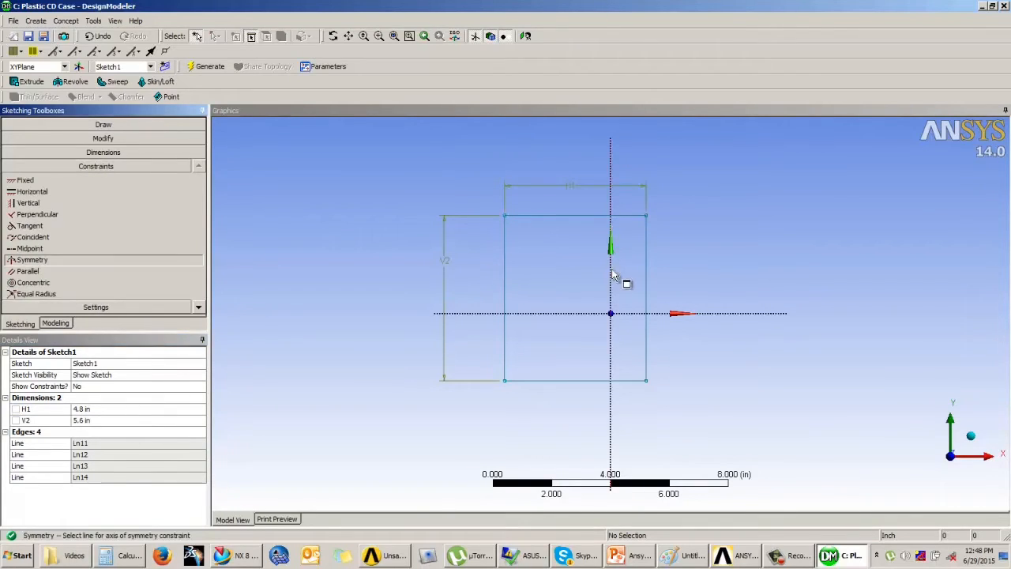
{"action": "left_click", "coordinate": [610, 278]}
{"action": "left_click", "coordinate": [505, 276]}
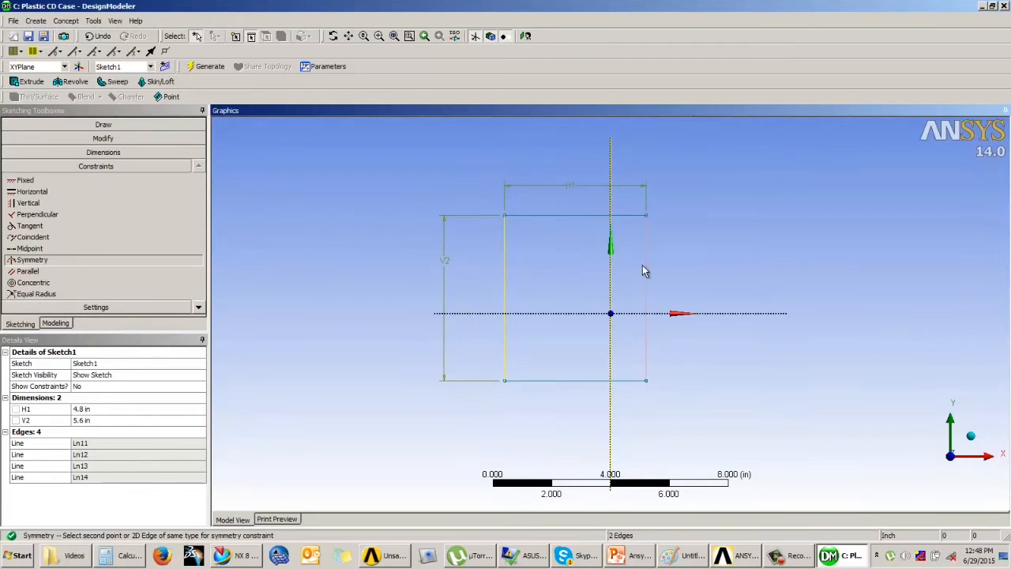
{"action": "left_click", "coordinate": [646, 274]}
Constrain the rectangle's two horizontal edges to be symmetric about the X axis.
{"action": "left_click", "coordinate": [34, 260]}
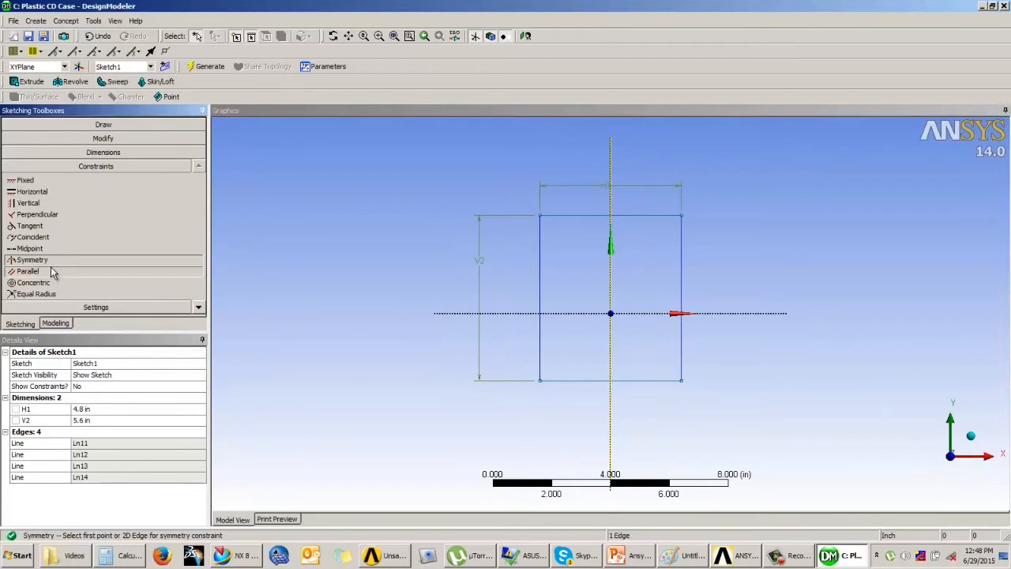
{"action": "left_click", "coordinate": [596, 314]}
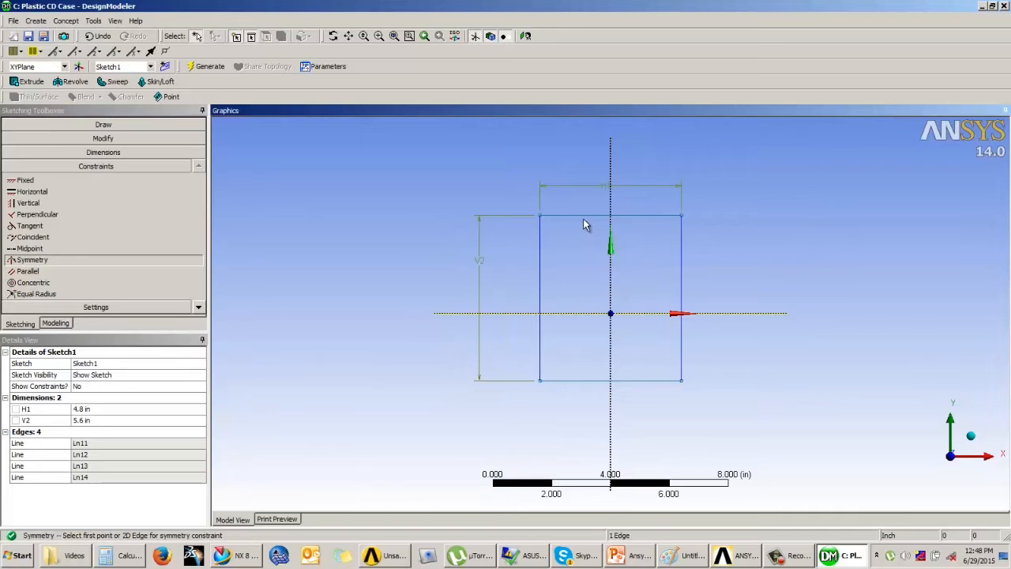
{"action": "left_click", "coordinate": [586, 216]}
{"action": "left_click", "coordinate": [597, 386]}
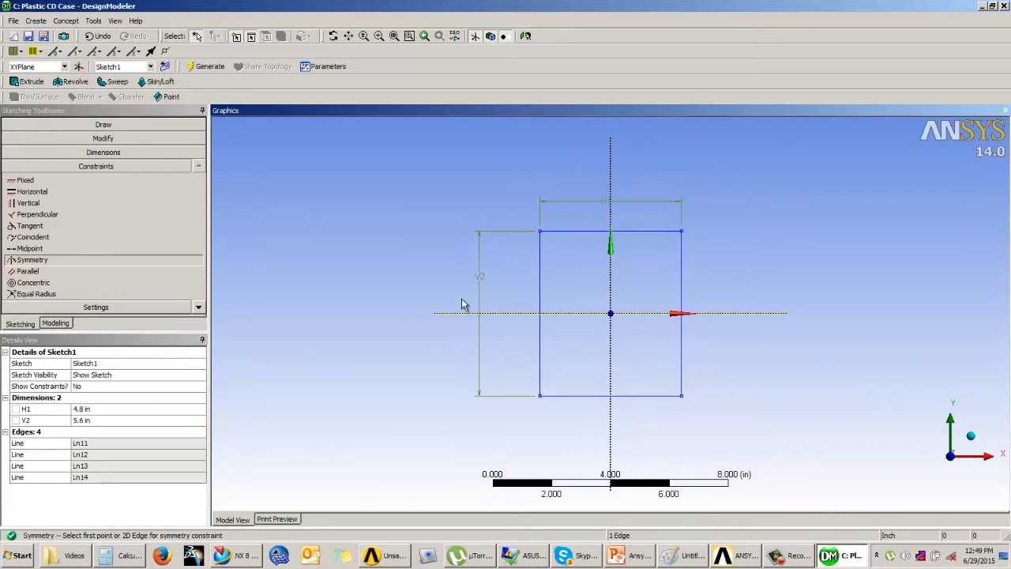
Leave sketching and check the lid's dimensions on the Example 4 slide in PowerPoint, returning to DesignModeler.
{"action": "left_click", "coordinate": [55, 322]}
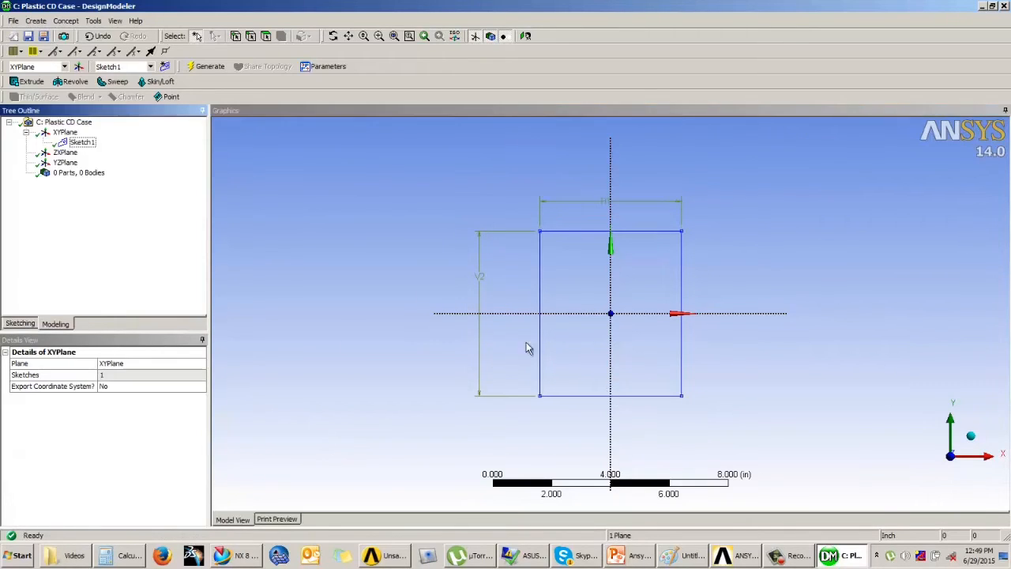
{"action": "mouse_move", "coordinate": [526, 345]}
{"action": "middle_mouse_down"}
{"action": "mouse_move", "coordinate": [639, 276]}
{"action": "mouse_move", "coordinate": [646, 286]}
{"action": "middle_mouse_up"}
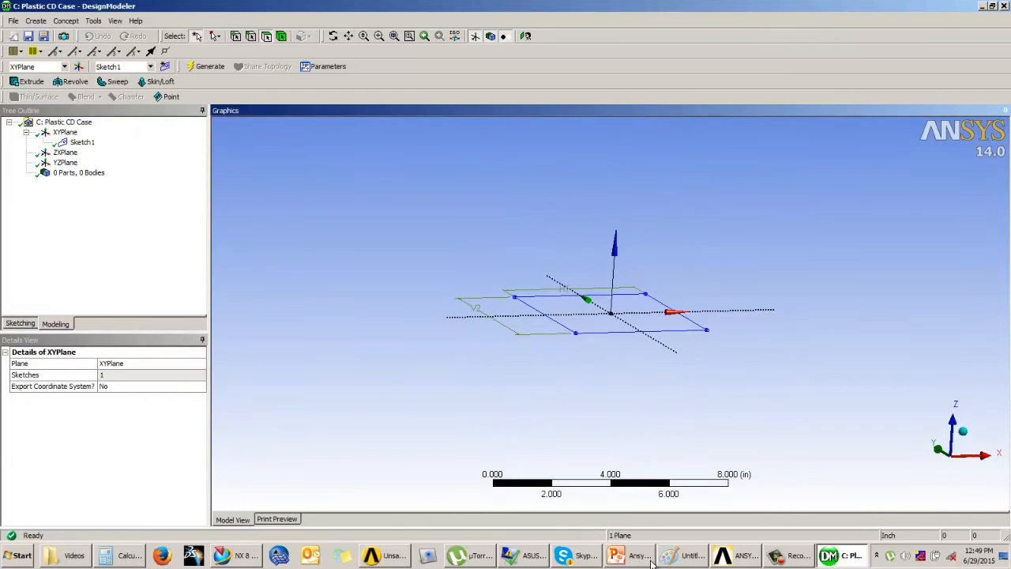
{"action": "left_click", "coordinate": [649, 559]}
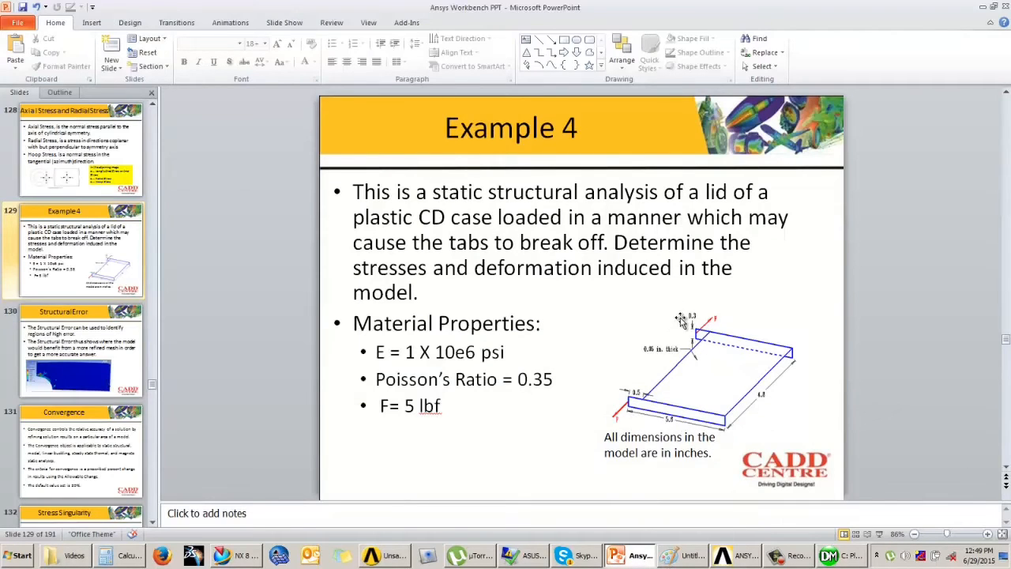
{"action": "left_click", "coordinate": [845, 557]}
Start an Extrude feature and assign the rectangle sketch, Sketch1, as its geometry instead of the XY plane.
{"action": "left_click", "coordinate": [31, 82]}
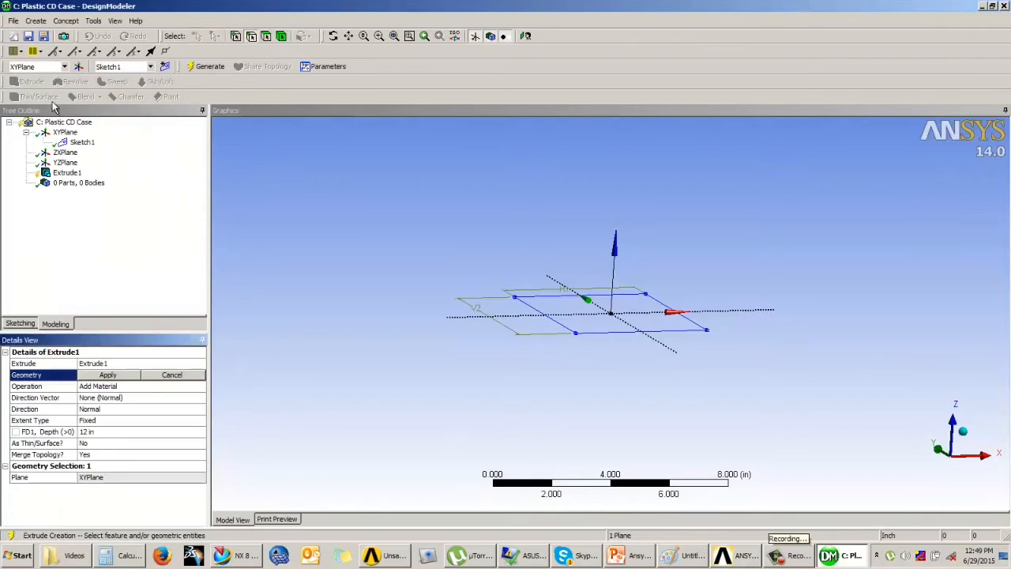
{"action": "left_click", "coordinate": [107, 375]}
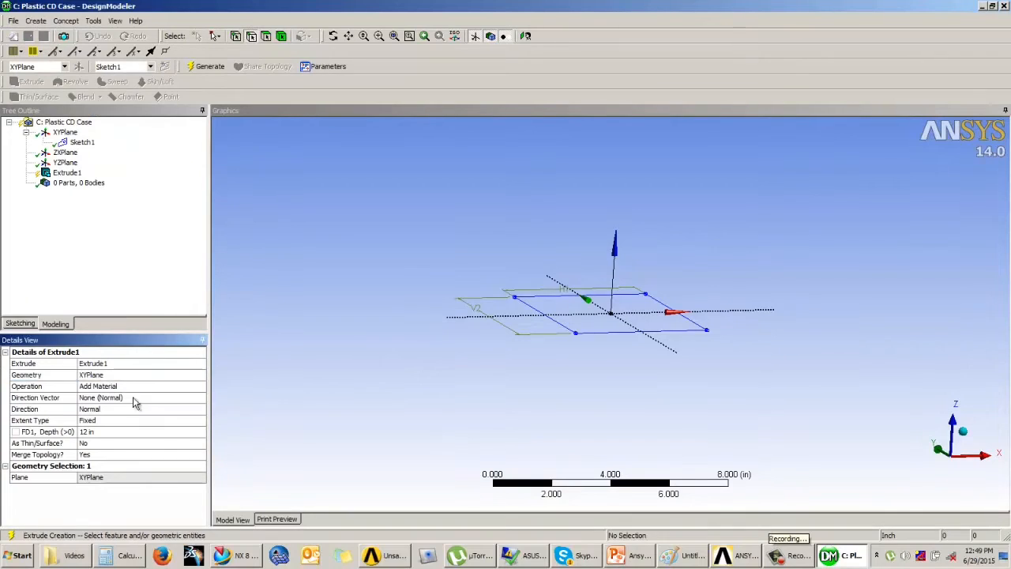
{"action": "left_click", "coordinate": [101, 375]}
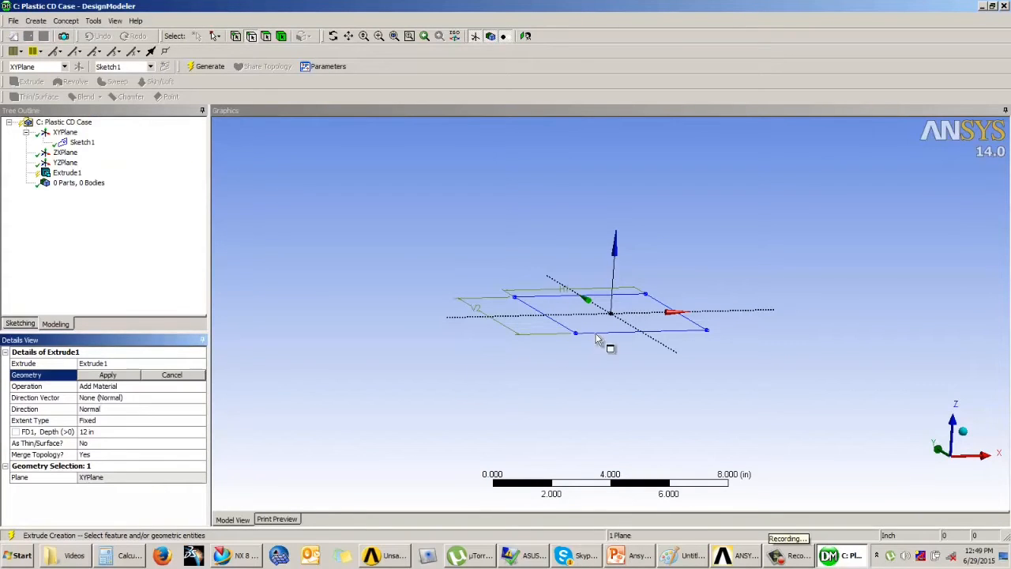
{"action": "left_click", "coordinate": [604, 341]}
{"action": "left_click", "coordinate": [120, 375]}
{"action": "left_click", "coordinate": [120, 377]}
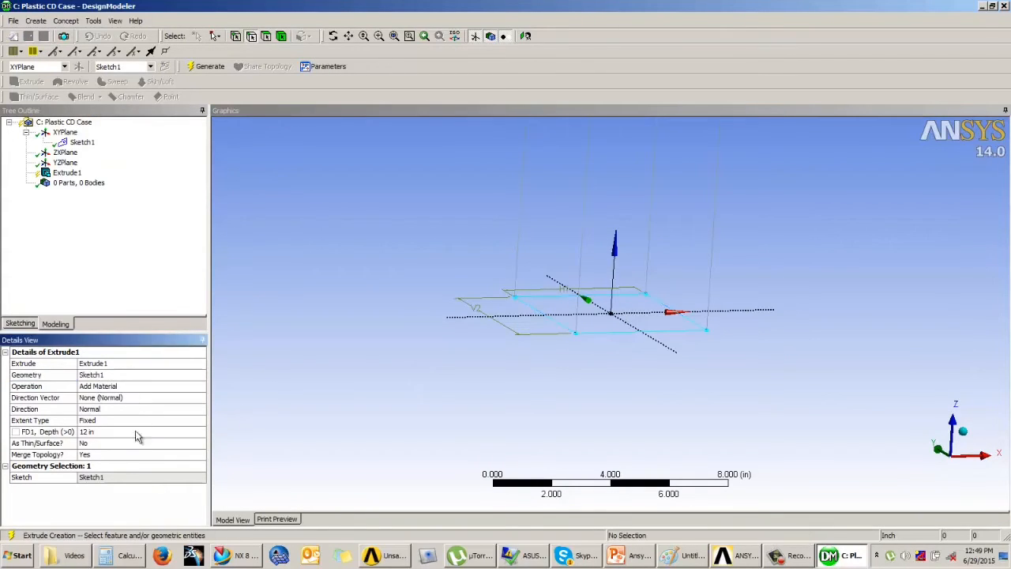
Set the extrusion depth to 0.3 in and generate the solid plate.
{"action": "left_click", "coordinate": [92, 433]}
{"action": "type", "text": "0.3"}
{"action": "key", "text": "Return"}
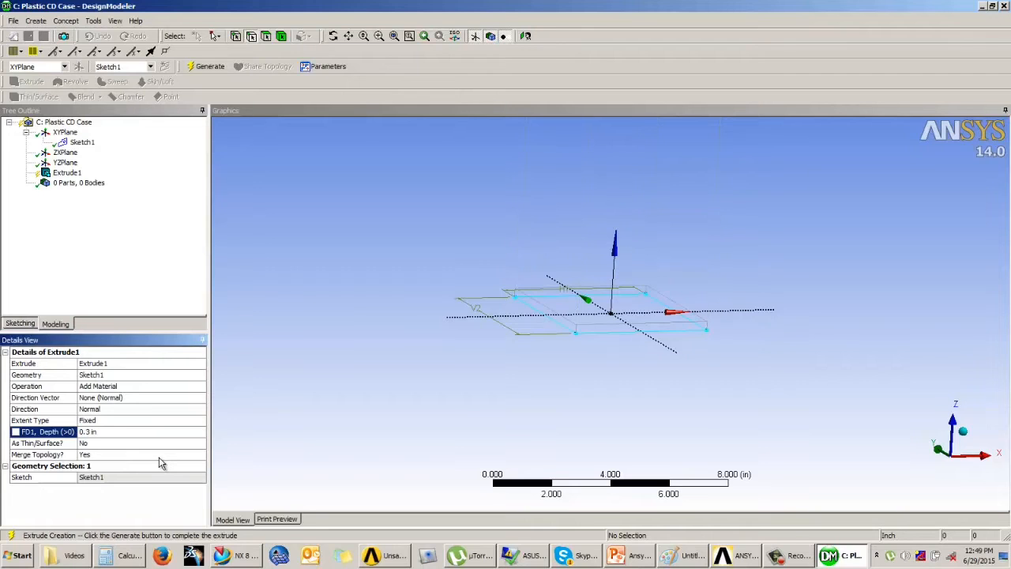
{"action": "mouse_move", "coordinate": [359, 399]}
{"action": "middle_mouse_down"}
{"action": "mouse_move", "coordinate": [400, 293]}
{"action": "mouse_move", "coordinate": [413, 394]}
{"action": "mouse_move", "coordinate": [399, 385]}
{"action": "middle_mouse_up"}
{"action": "left_click", "coordinate": [203, 66]}
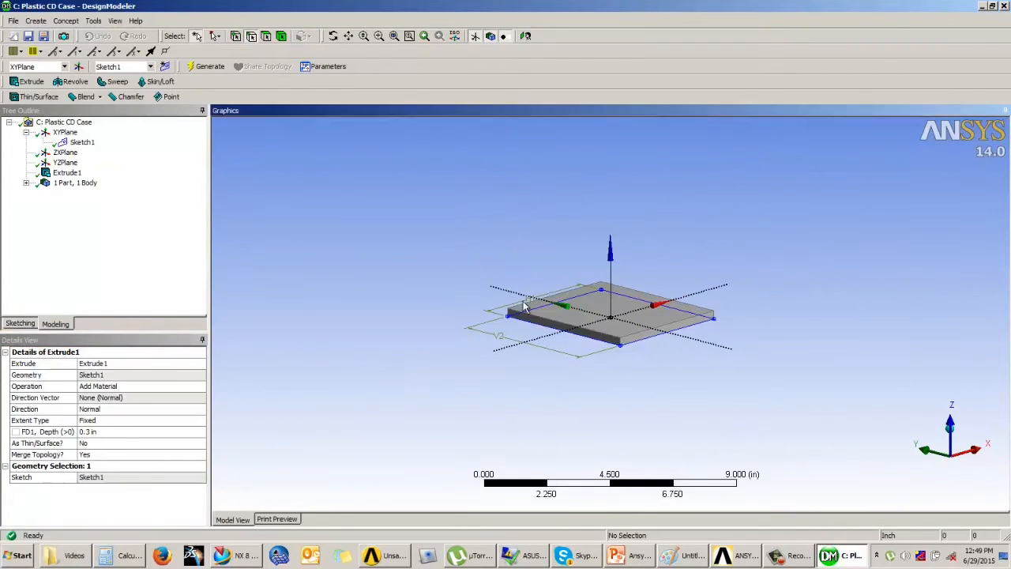
Inspect the extruded plate and compare it with the lid drawing on the PowerPoint slide, returning to DesignModeler.
{"action": "middle_click_drag", "start_coordinate": [526, 308], "coordinate": [392, 365]}
{"action": "scroll", "coordinate": [483, 244], "scroll_direction": "up", "scroll_amount": 3}
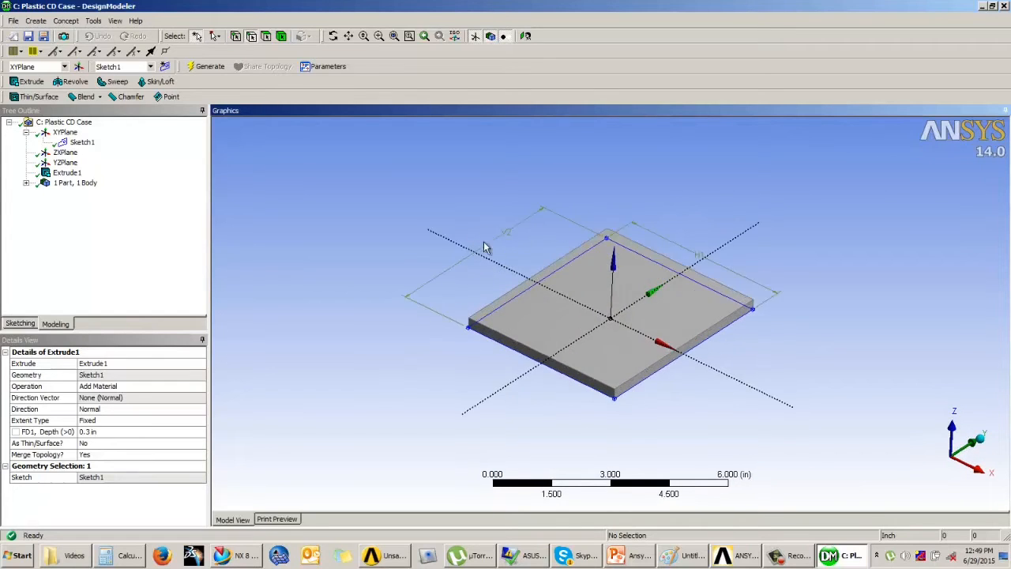
{"action": "mouse_move", "coordinate": [510, 263]}
{"action": "middle_mouse_down"}
{"action": "mouse_move", "coordinate": [514, 277]}
{"action": "mouse_move", "coordinate": [524, 274]}
{"action": "middle_mouse_up"}
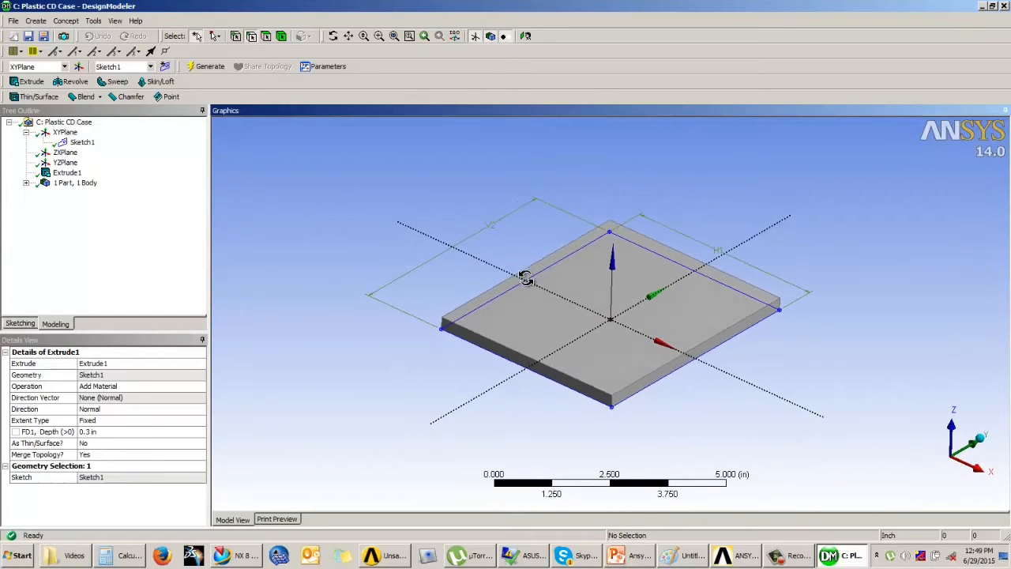
{"action": "scroll", "coordinate": [517, 340], "scroll_direction": "up", "scroll_amount": 1}
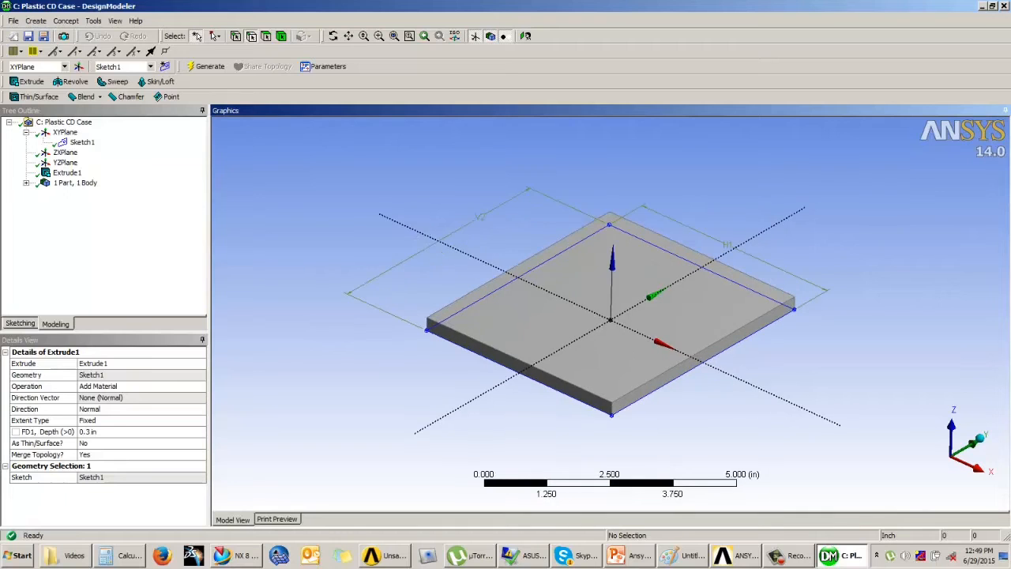
{"action": "left_click", "coordinate": [637, 555]}
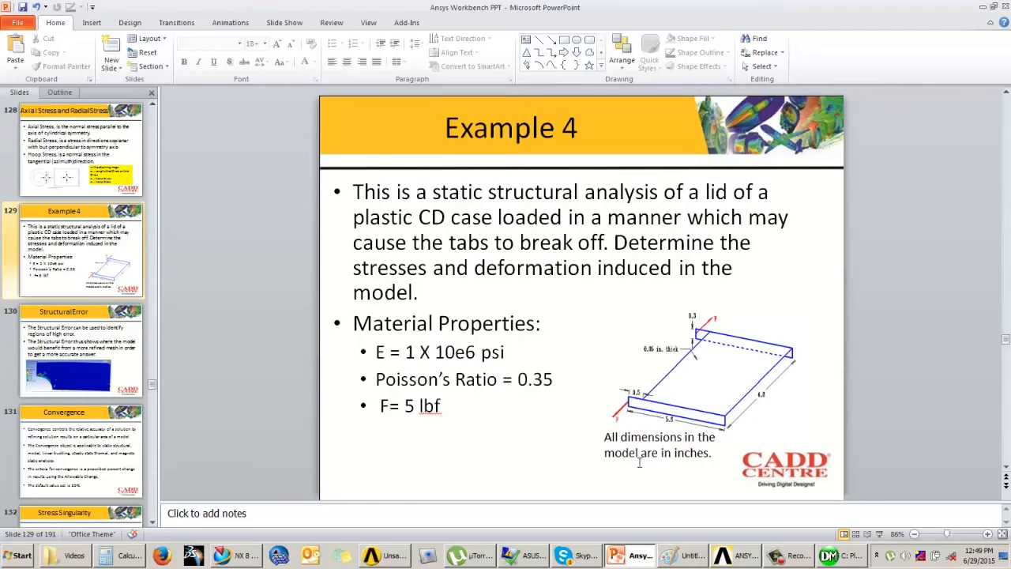
{"action": "left_click", "coordinate": [800, 562]}
{"action": "left_click", "coordinate": [827, 558]}
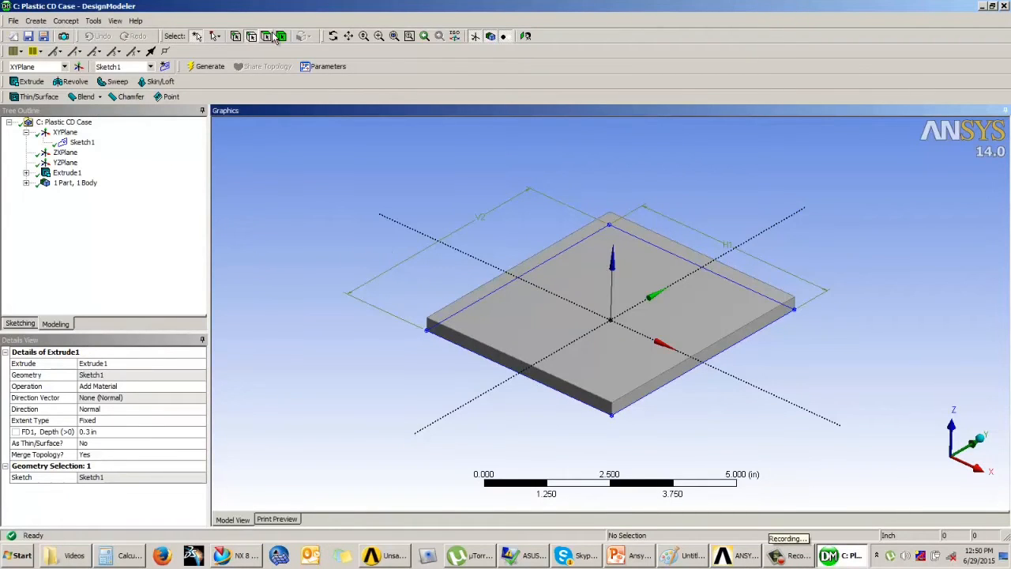
Start a new sketch on the plate's top face and view that face head-on.
{"action": "left_click", "coordinate": [597, 257]}
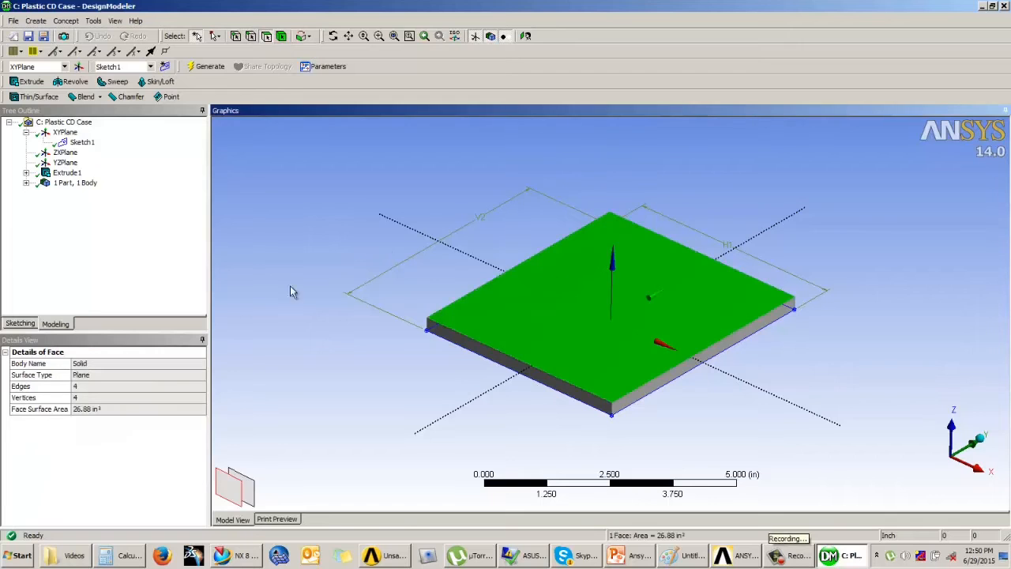
{"action": "left_click", "coordinate": [21, 324]}
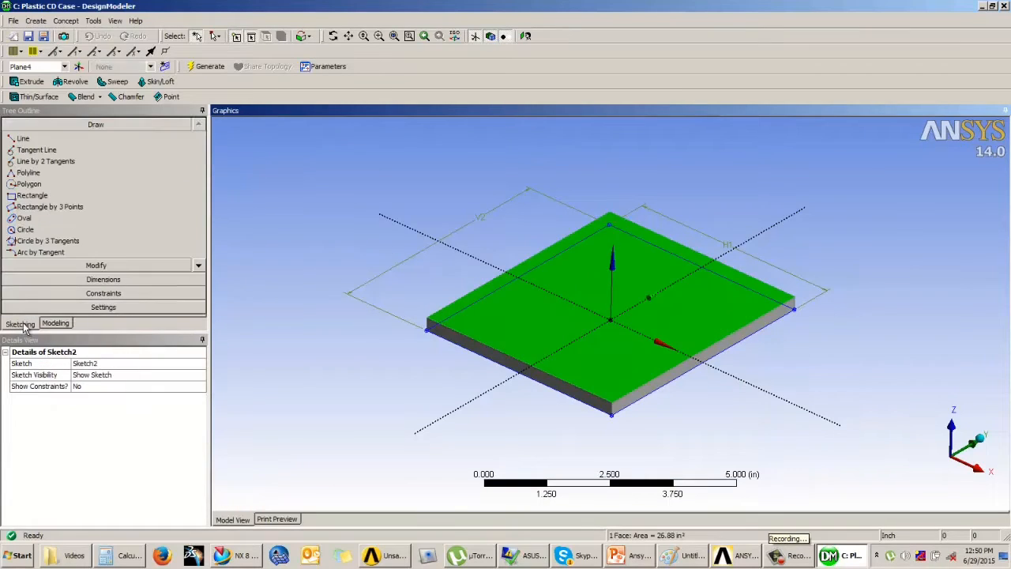
{"action": "left_click", "coordinate": [525, 35]}
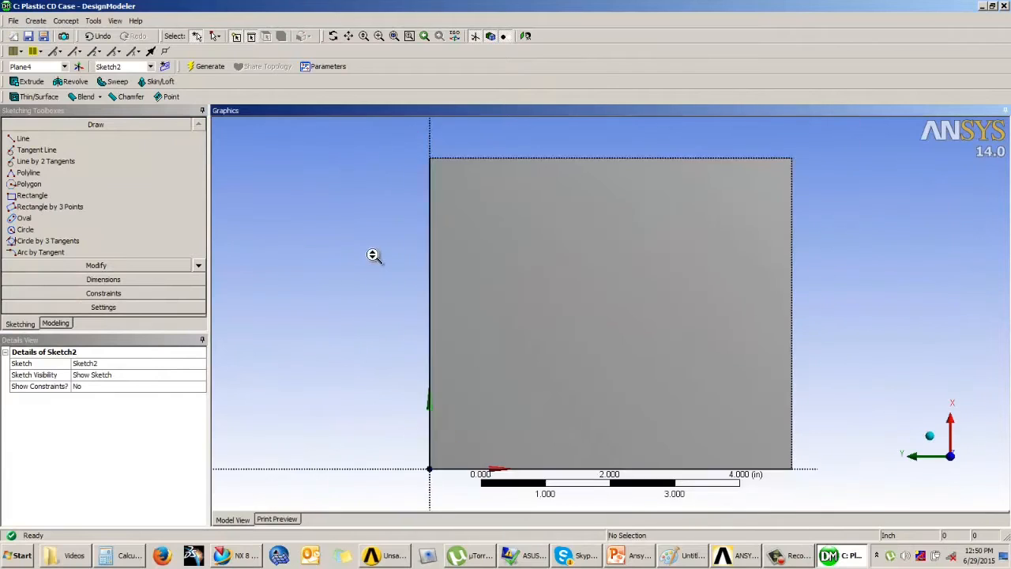
Sketch a narrow rectangle about 5.2 in by 0.4 in along the face's lower edge.
{"action": "left_click", "coordinate": [89, 196]}
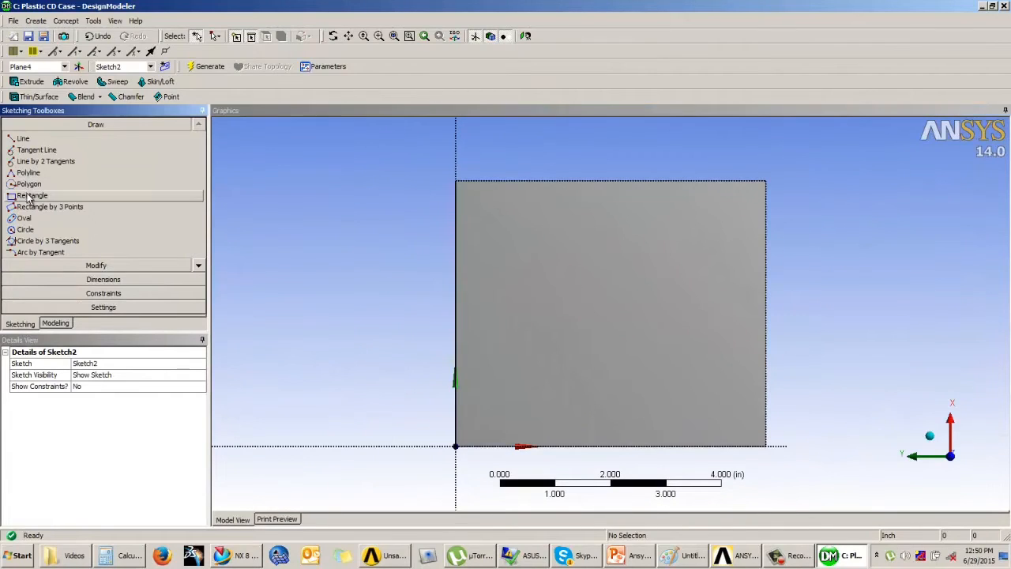
{"action": "left_click", "coordinate": [456, 445]}
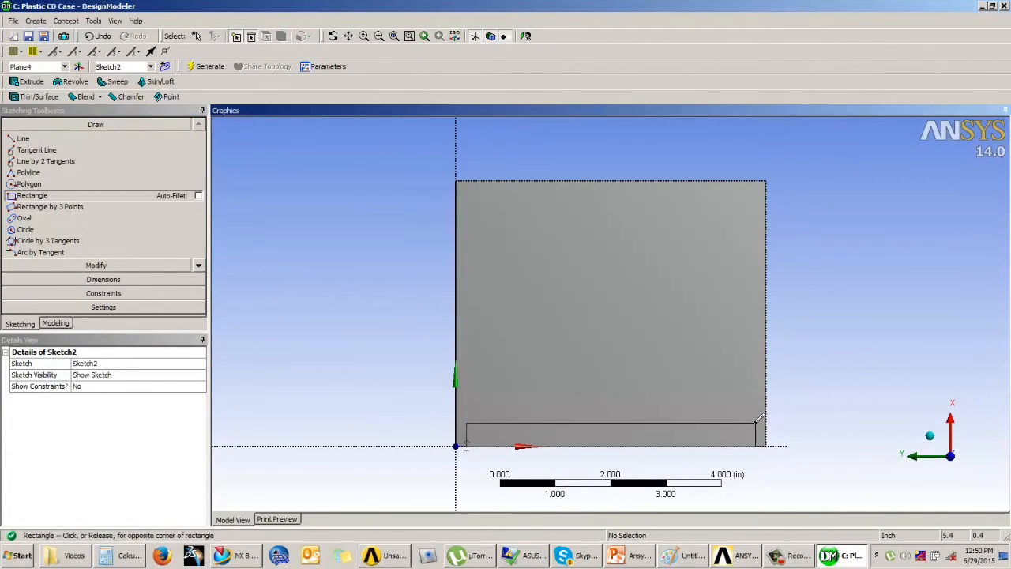
{"action": "left_click", "coordinate": [760, 418]}
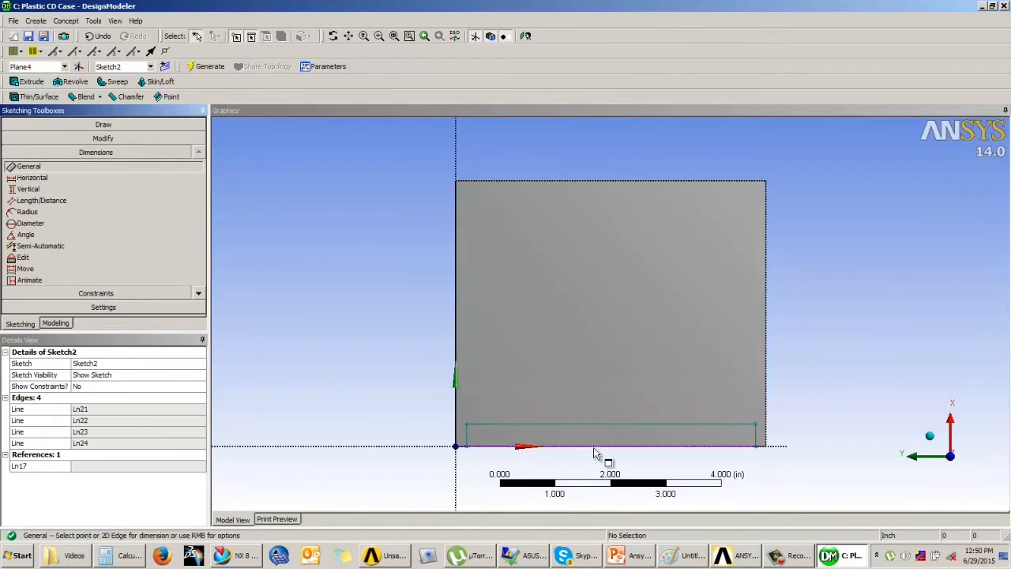
Dimension the narrow rectangle's width and height, plus its horizontal offset from the vertical sketch axis.
{"action": "left_click", "coordinate": [598, 447]}
{"action": "left_click", "coordinate": [601, 466]}
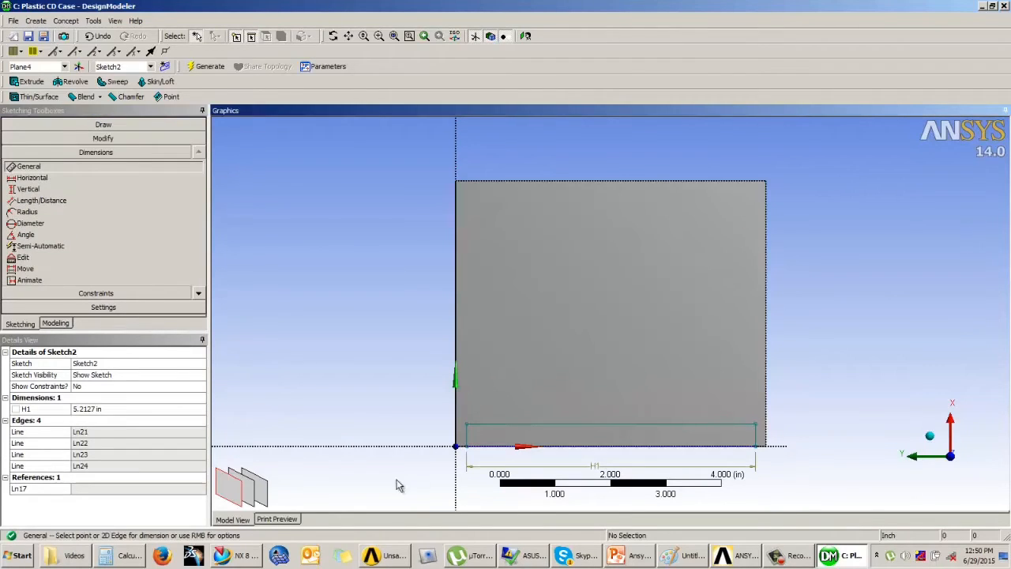
{"action": "left_click", "coordinate": [466, 439]}
{"action": "left_click", "coordinate": [430, 426]}
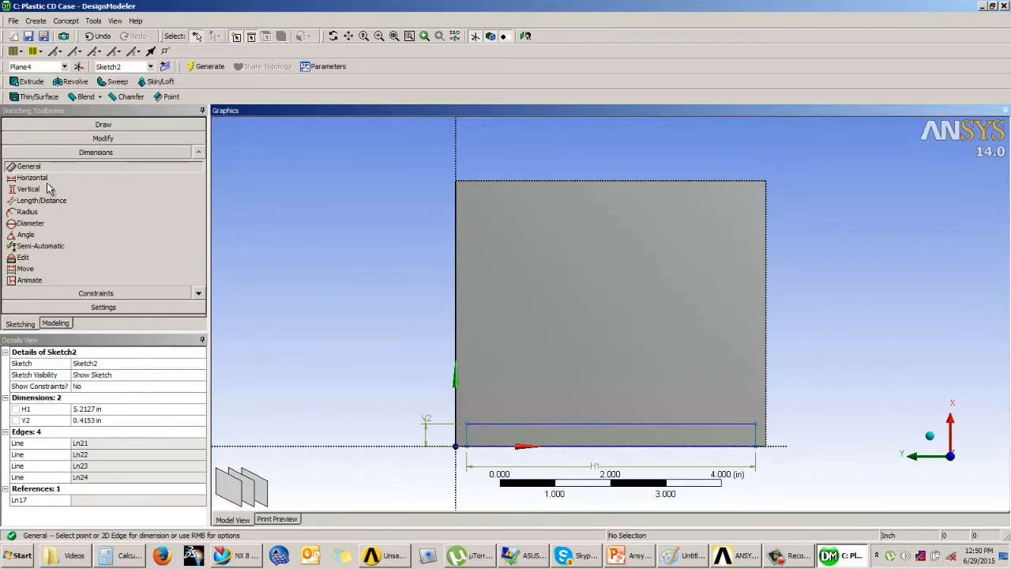
{"action": "left_click", "coordinate": [32, 177]}
{"action": "left_click", "coordinate": [457, 436]}
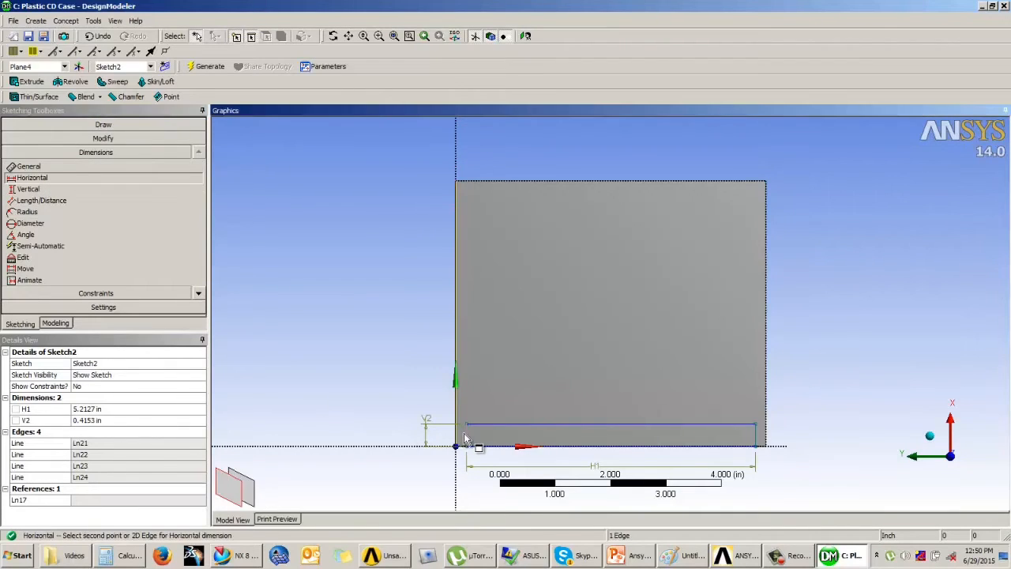
{"action": "left_click", "coordinate": [466, 425]}
{"action": "left_click", "coordinate": [466, 352]}
Set the rectangle's height V2 to 0.5 in and its horizontal offset H3 to 0.05 in.
{"action": "left_click", "coordinate": [101, 431]}
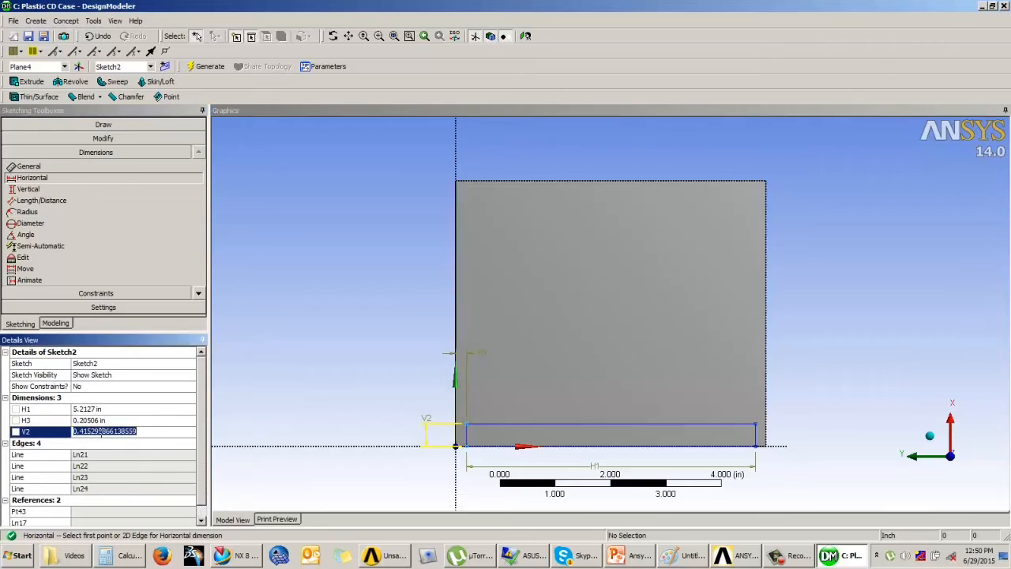
{"action": "type", "text": "0.5"}
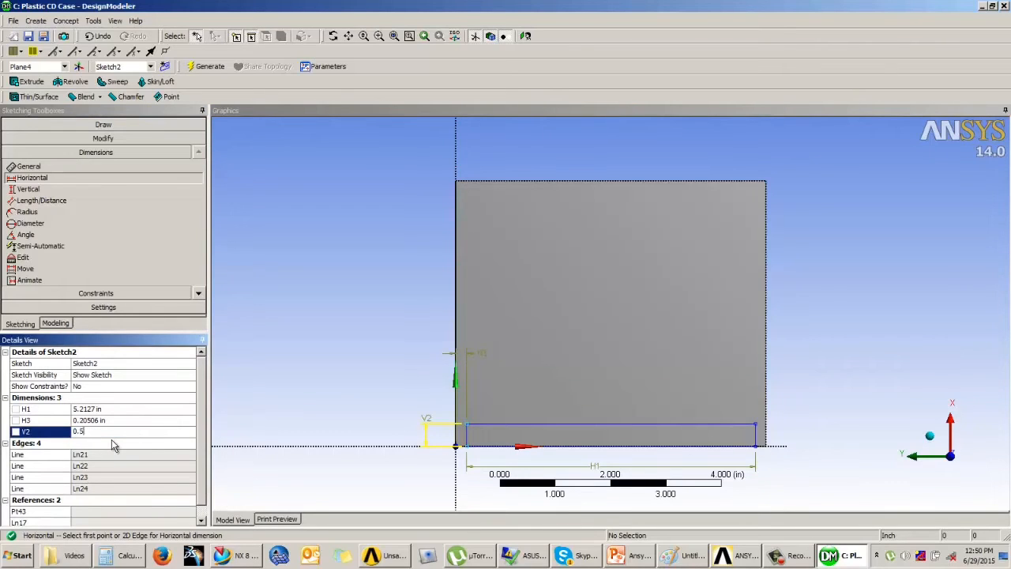
{"action": "key", "text": "Return"}
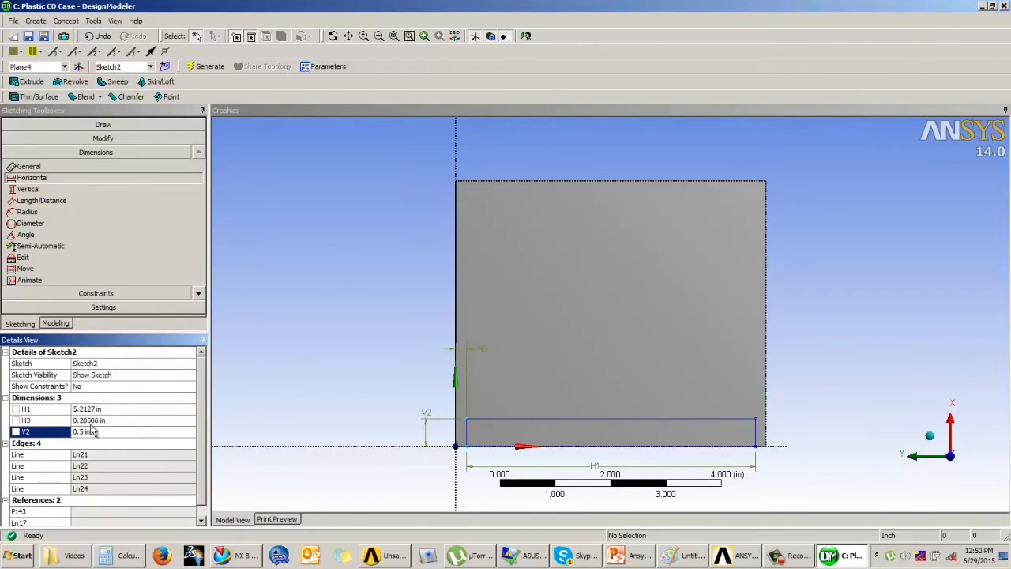
{"action": "left_click", "coordinate": [92, 421]}
{"action": "type", "text": "0.0"}
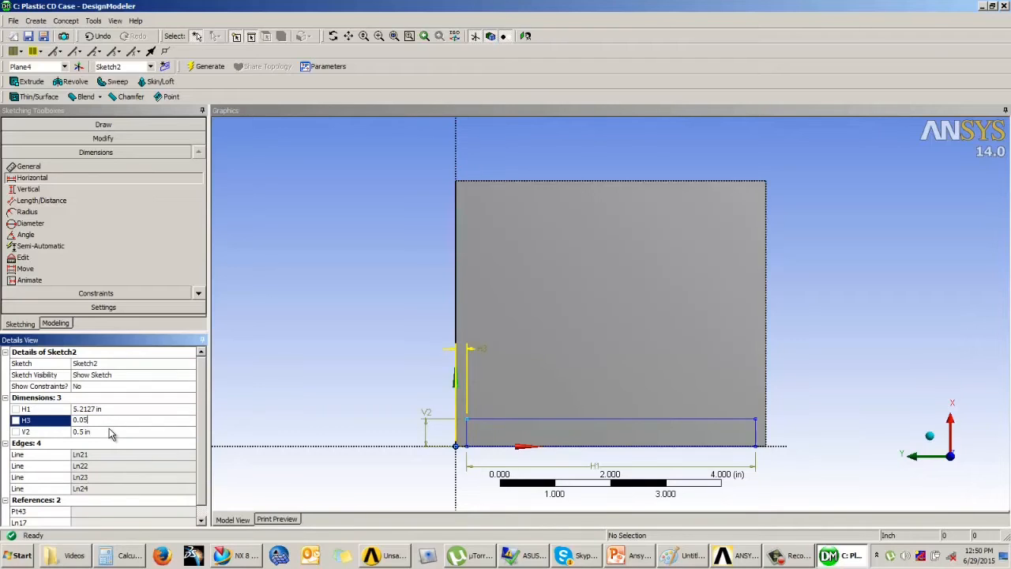
{"action": "type", "text": "5"}
{"action": "key", "text": "Return"}
Try to add a general dimension between the rectangle's far vertical edge and the plate's adjacent side edge.
{"action": "left_click", "coordinate": [116, 407]}
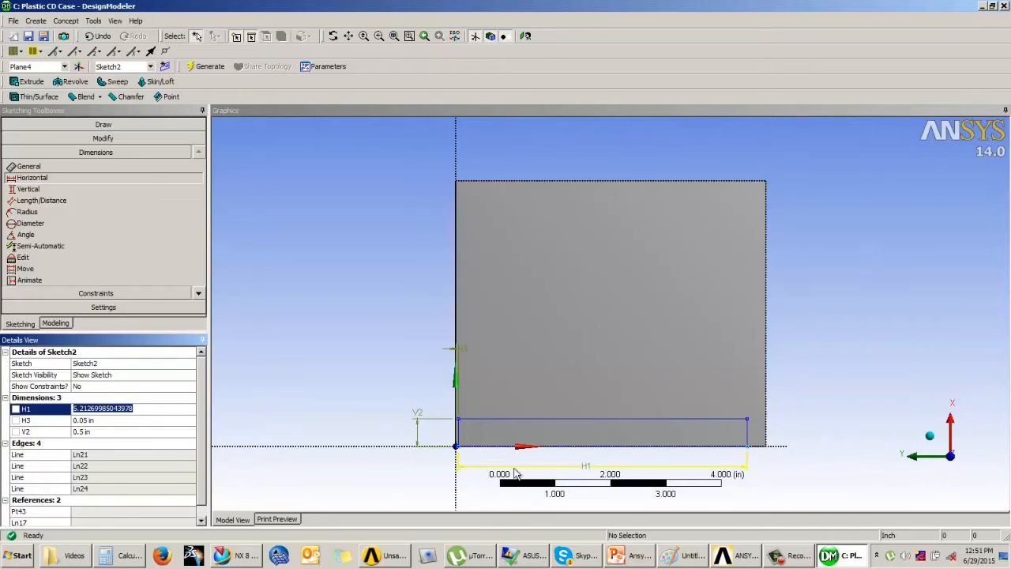
{"action": "left_click", "coordinate": [421, 423]}
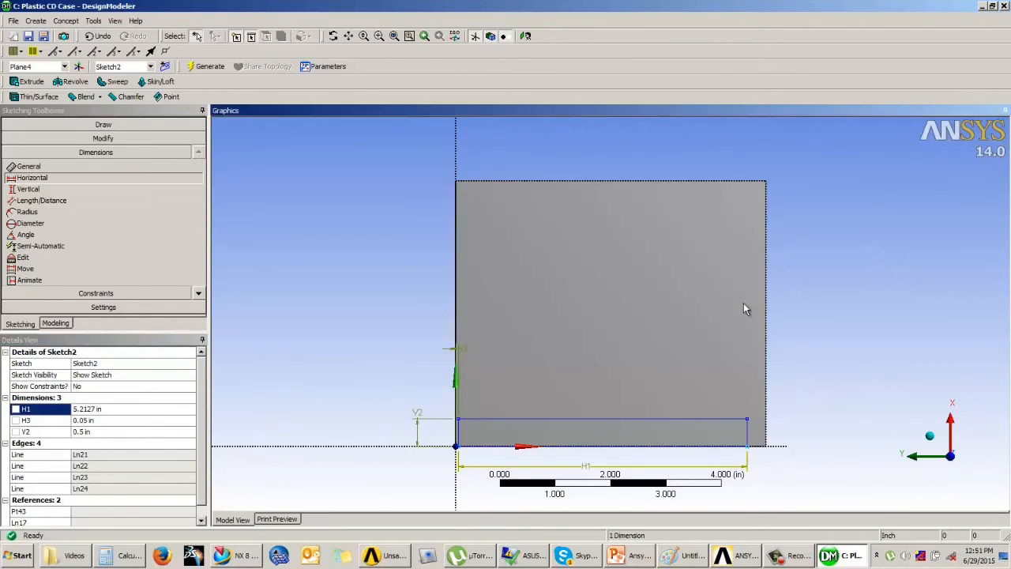
{"action": "left_click", "coordinate": [772, 305]}
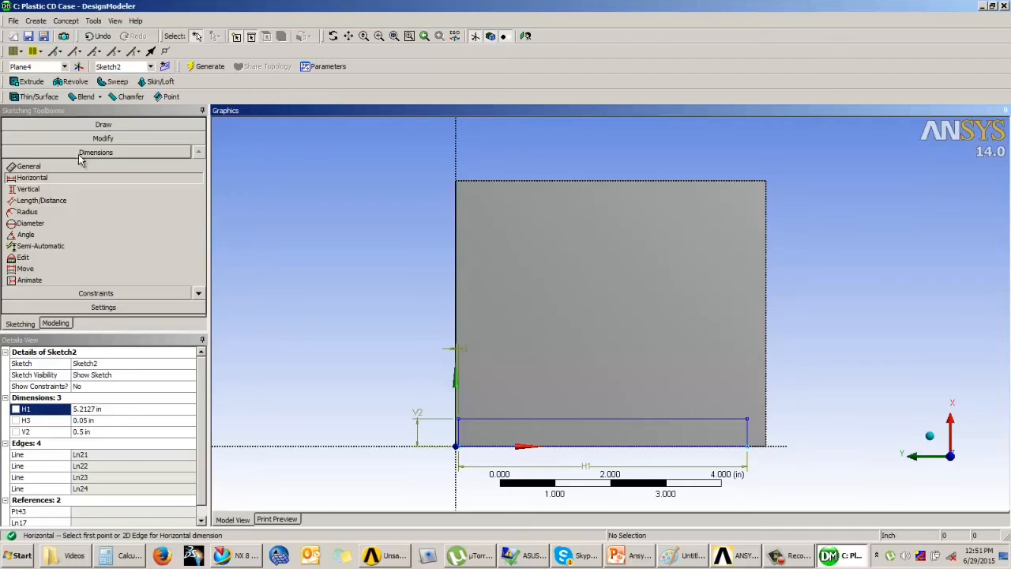
{"action": "left_click", "coordinate": [776, 558]}
{"action": "left_click", "coordinate": [767, 162]}
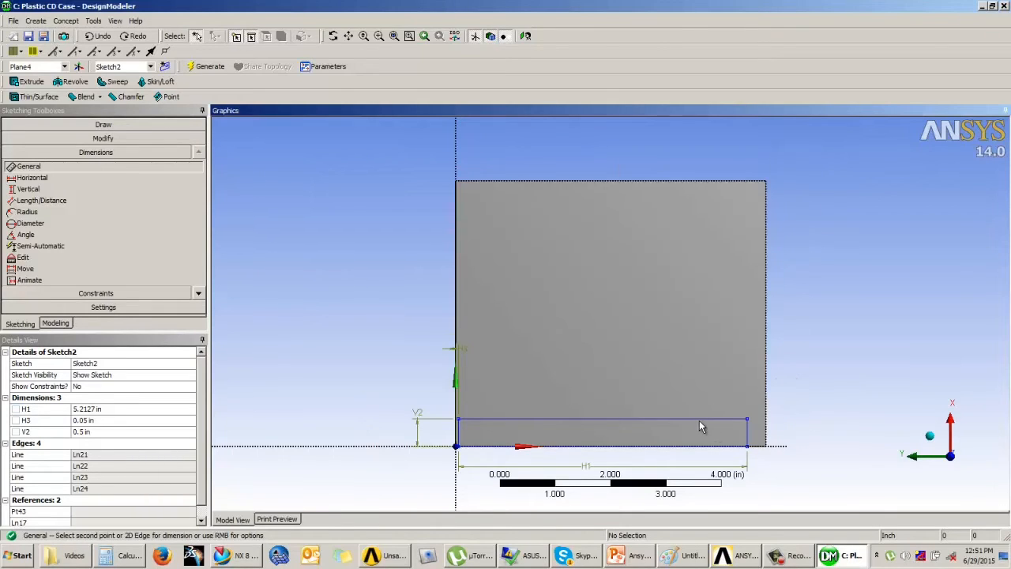
{"action": "left_click", "coordinate": [746, 434]}
{"action": "left_click", "coordinate": [759, 440]}
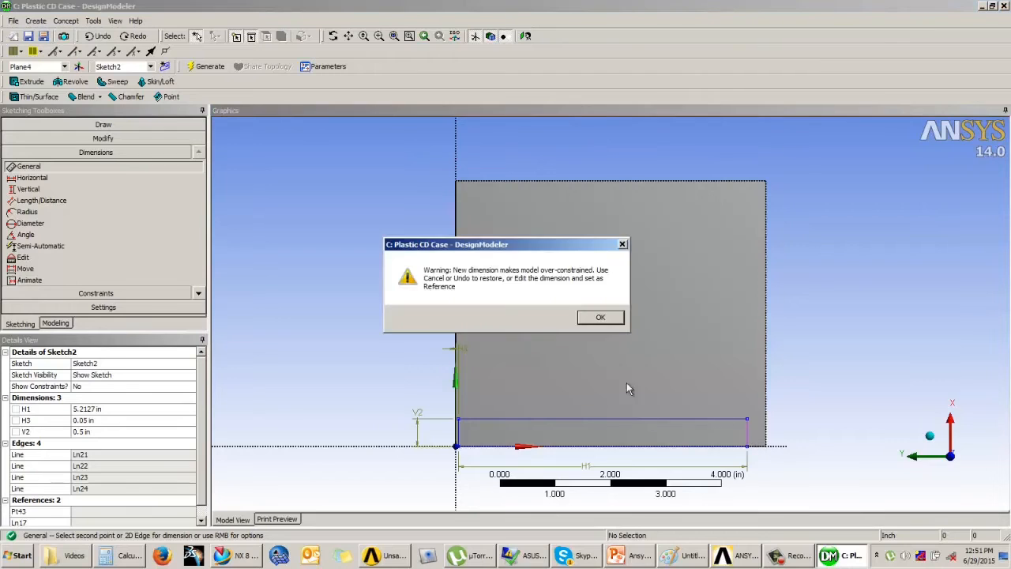
{"action": "left_click", "coordinate": [600, 316]}
{"action": "left_click", "coordinate": [837, 344]}
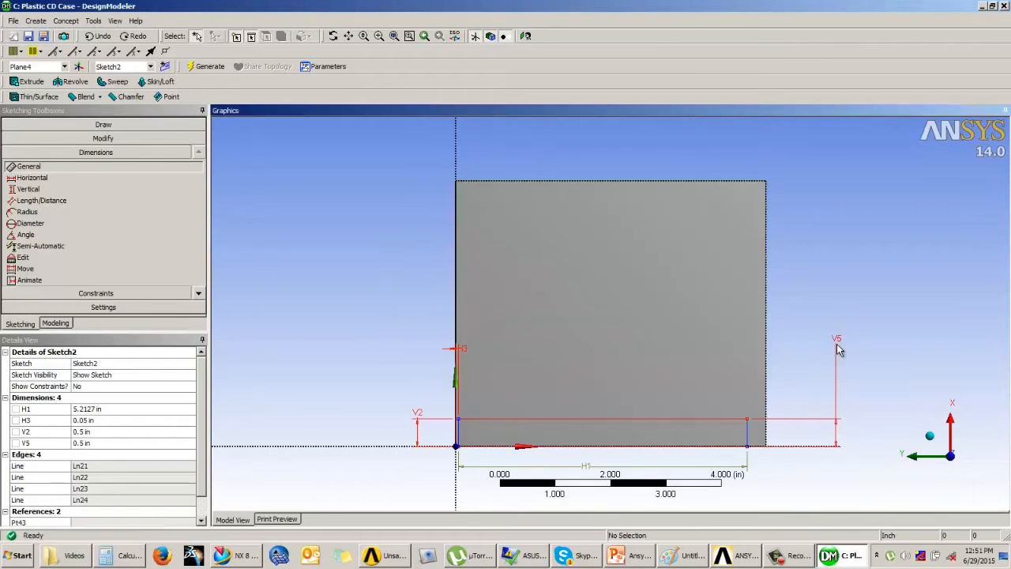
Undo the narrow rectangle and all of its dimensions on the top-face sketch.
{"action": "key", "text": "ctrl+z"}
{"action": "key", "text": "ctrl+z"}
{"action": "key", "text": "ctrl+z"}
{"action": "key", "text": "ctrl+z"}
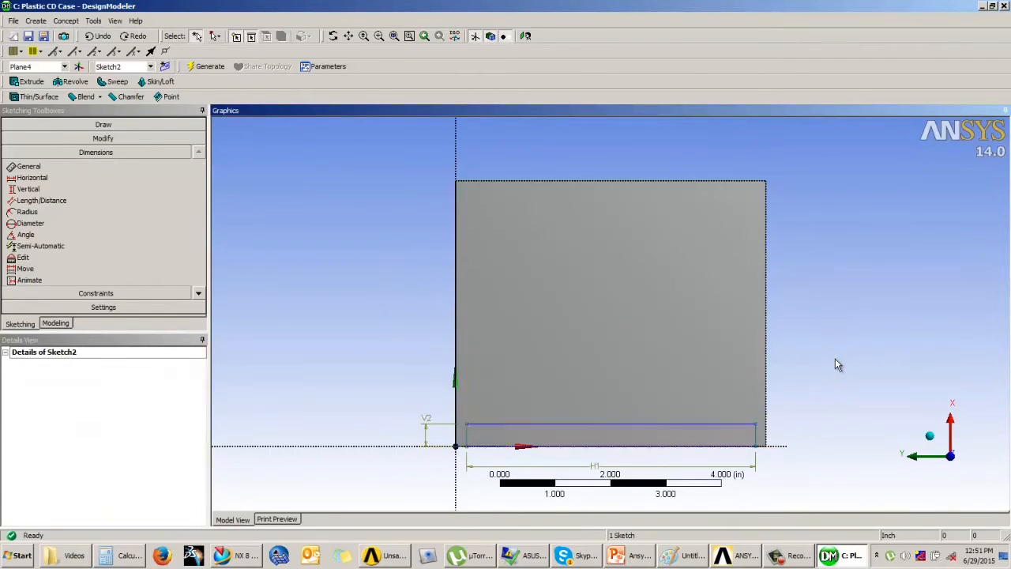
{"action": "key", "text": "ctrl+z"}
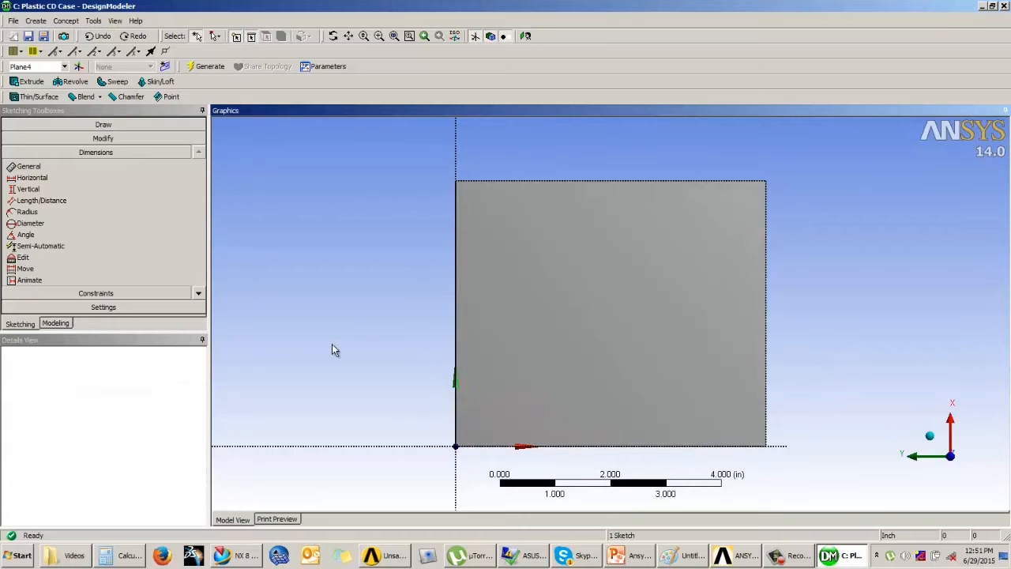
Draw a narrow rectangle about 0.62 in wide and 4.08 in tall on the plate's top face, with one long side on the vertical sketch axis.
{"action": "left_click", "coordinate": [39, 124]}
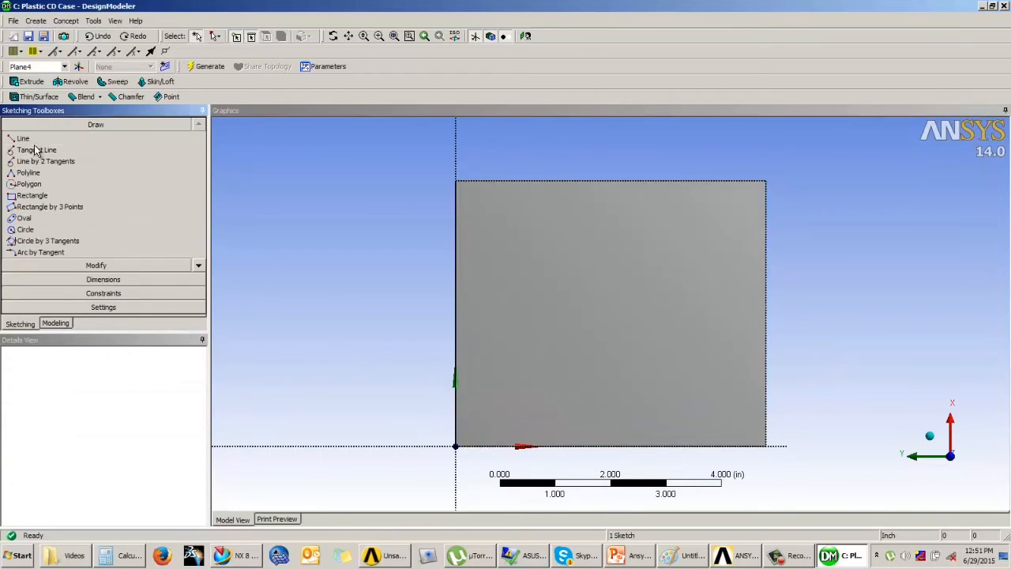
{"action": "left_click", "coordinate": [33, 196]}
{"action": "left_click", "coordinate": [455, 201]}
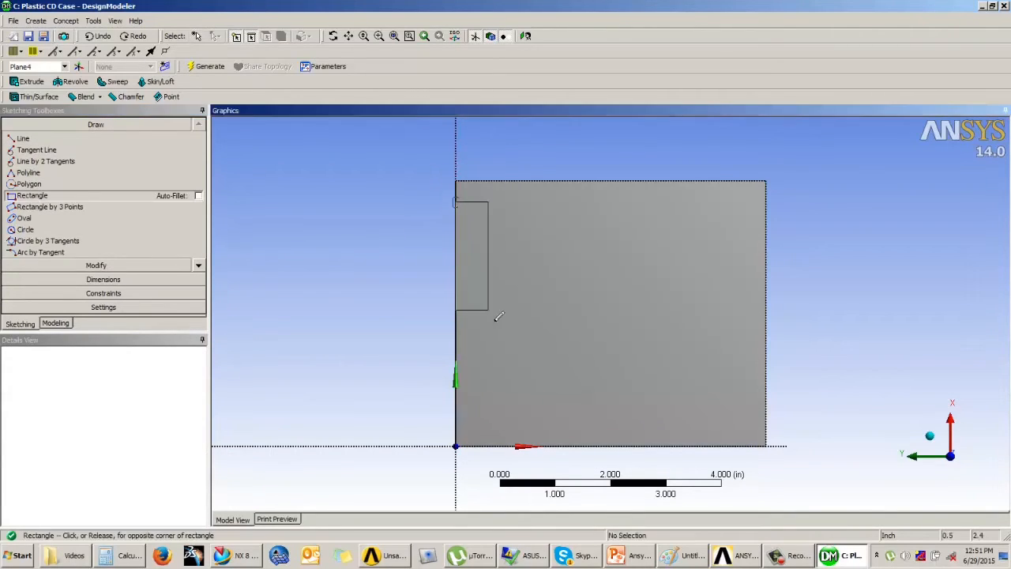
{"action": "left_click", "coordinate": [489, 429]}
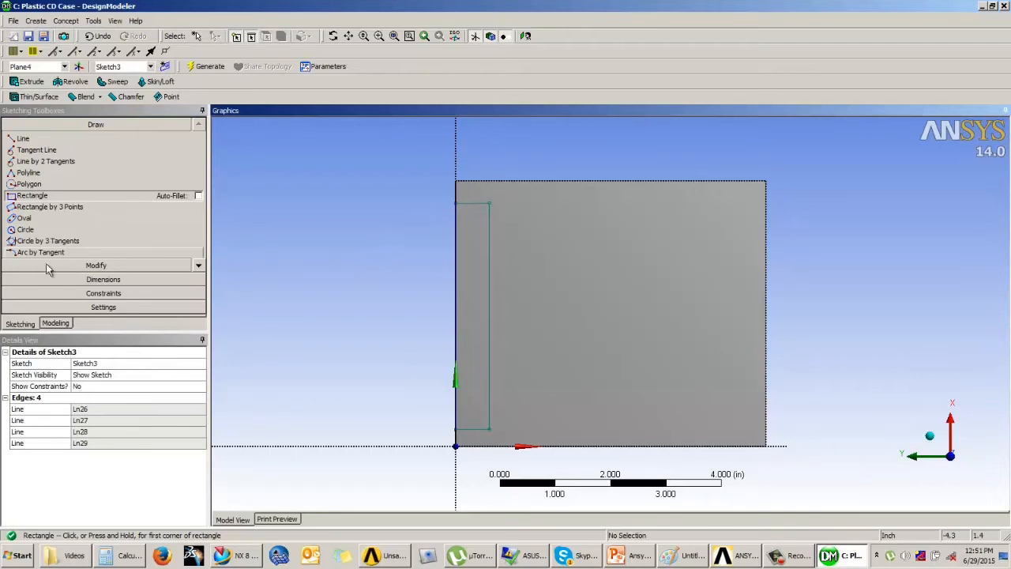
Dimension the narrow rectangle's height and width, plus the vertical gap between its upper edge and the plate's upper edge.
{"action": "left_click", "coordinate": [88, 281]}
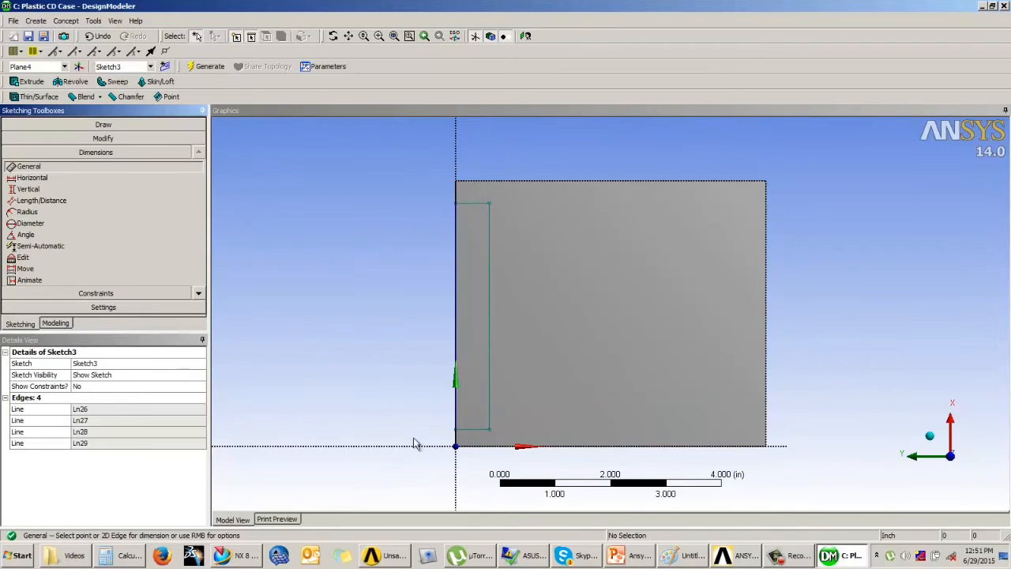
{"action": "left_click", "coordinate": [456, 298]}
{"action": "left_click", "coordinate": [472, 205]}
{"action": "left_click", "coordinate": [478, 150]}
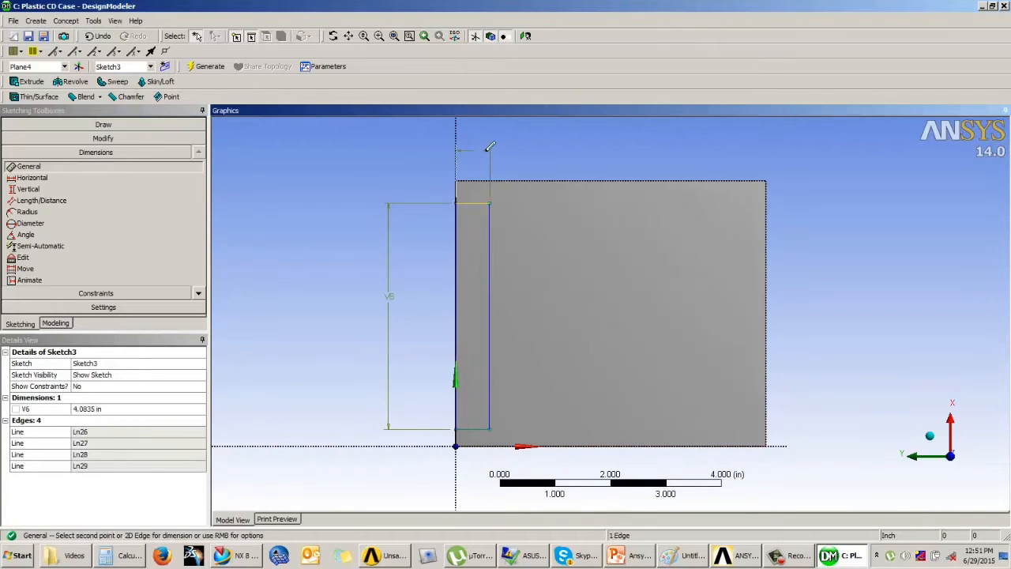
{"action": "left_click", "coordinate": [44, 190]}
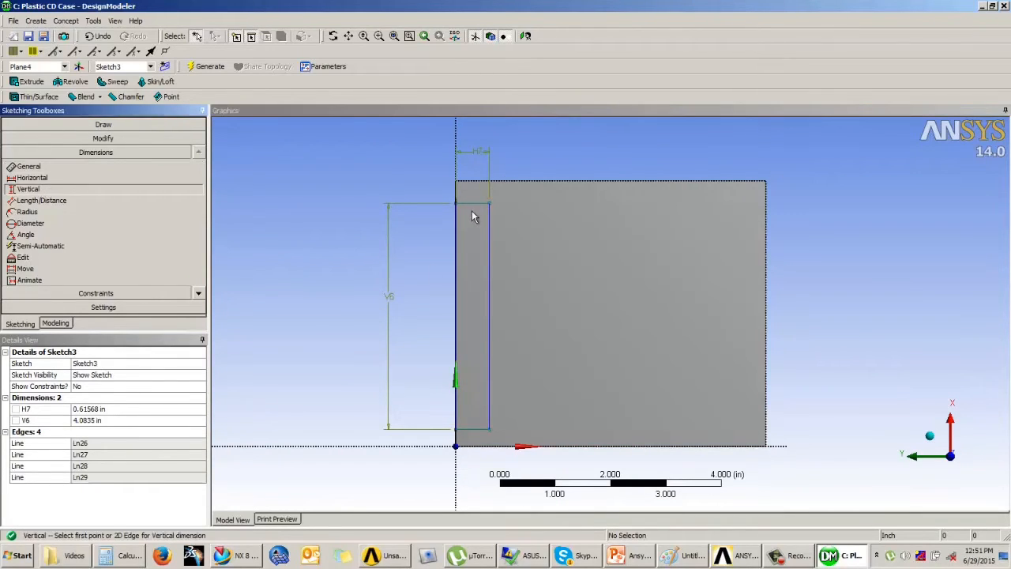
{"action": "left_click", "coordinate": [472, 207]}
{"action": "left_click", "coordinate": [483, 182]}
{"action": "left_click", "coordinate": [396, 225]}
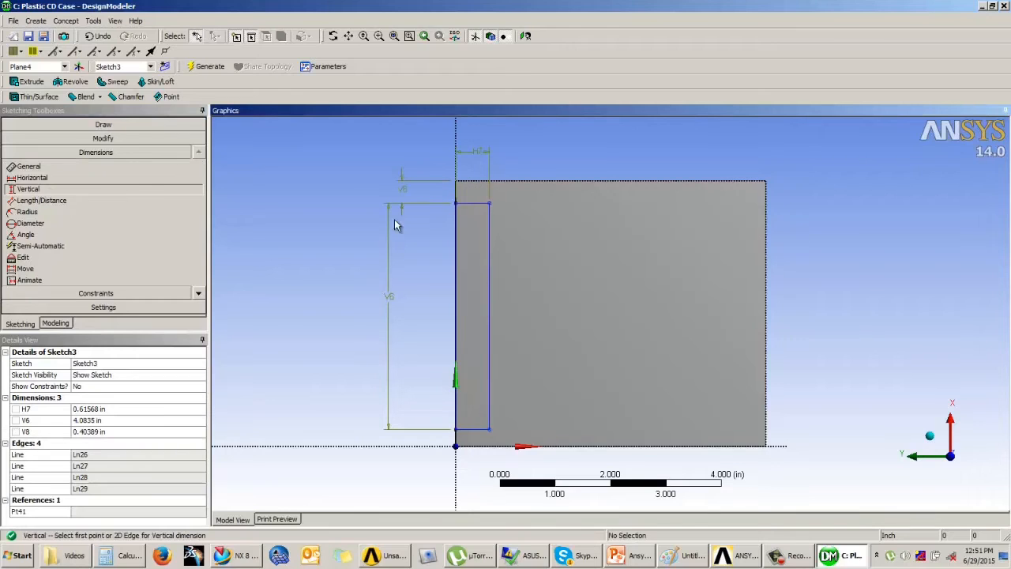
Set the rectangle's upper gap V8 to 0.05 in, its height V6 to 4.7 in and its width H7 to 0.5 in.
{"action": "left_click", "coordinate": [87, 432]}
{"action": "type", "text": "0"}
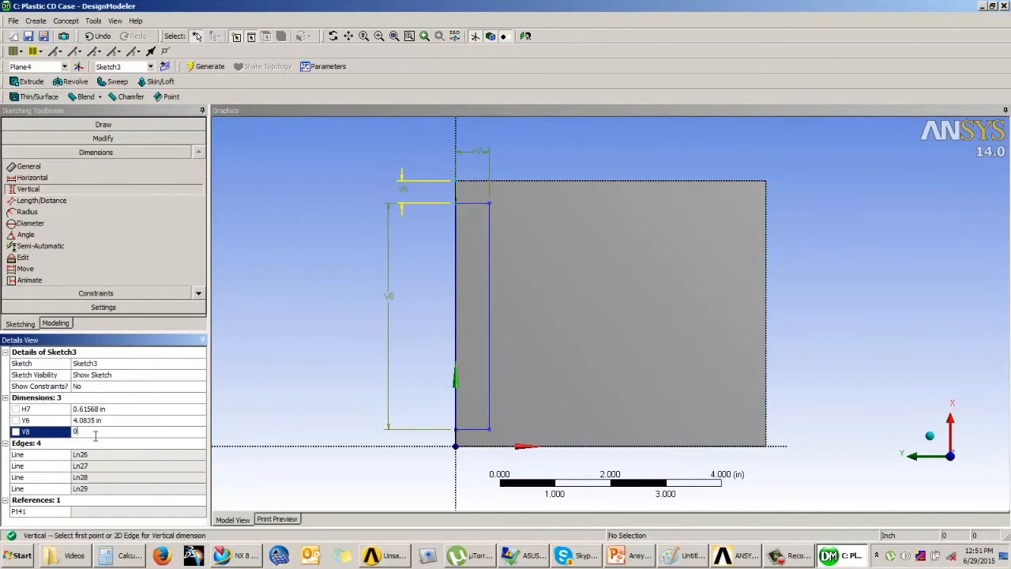
{"action": "type", "text": ".05"}
{"action": "key", "text": "Return"}
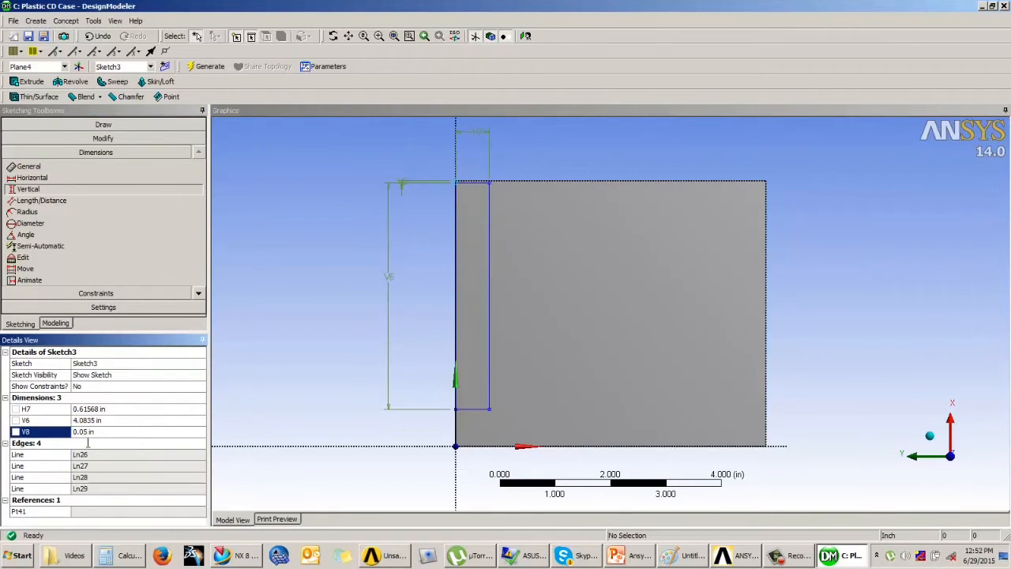
{"action": "left_click", "coordinate": [82, 424]}
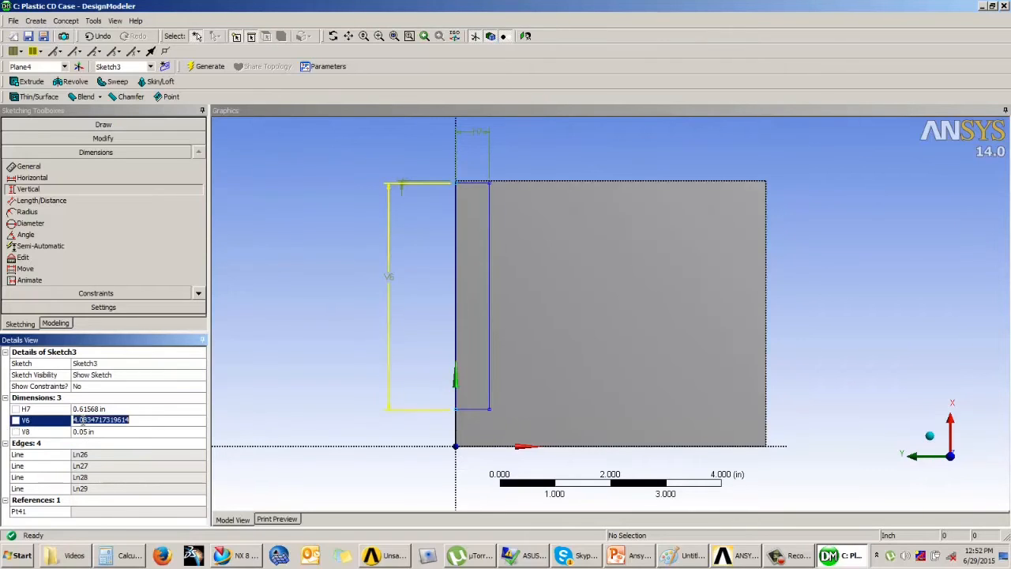
{"action": "type", "text": "4.7"}
{"action": "key", "text": "Return"}
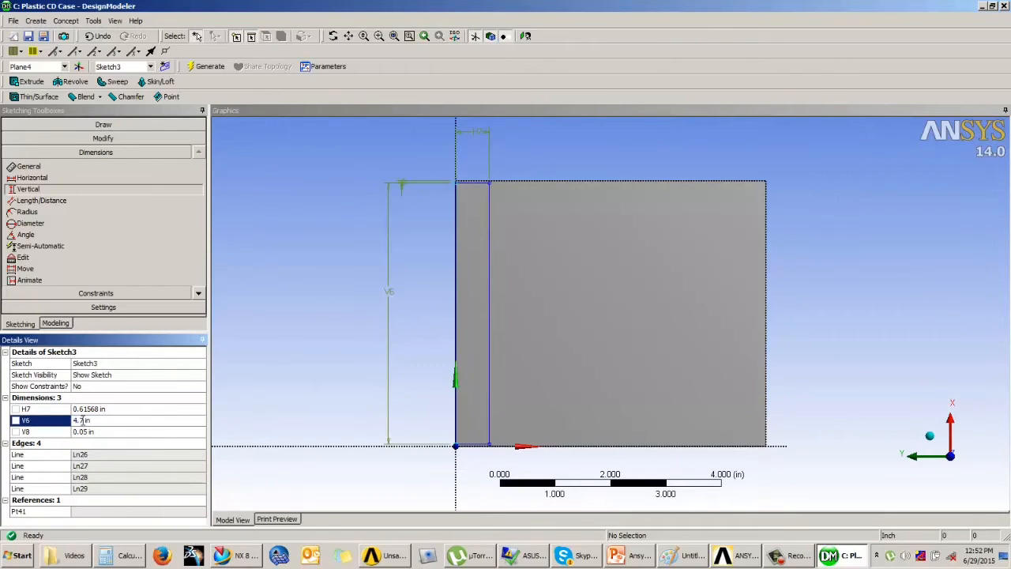
{"action": "left_click", "coordinate": [96, 409]}
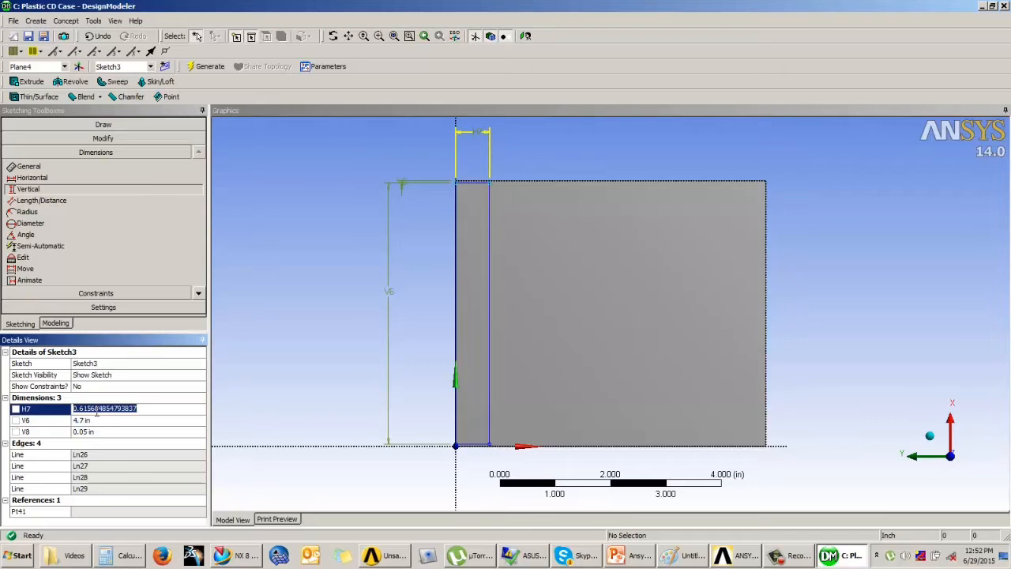
{"action": "type", "text": "0.5"}
{"action": "key", "text": "Return"}
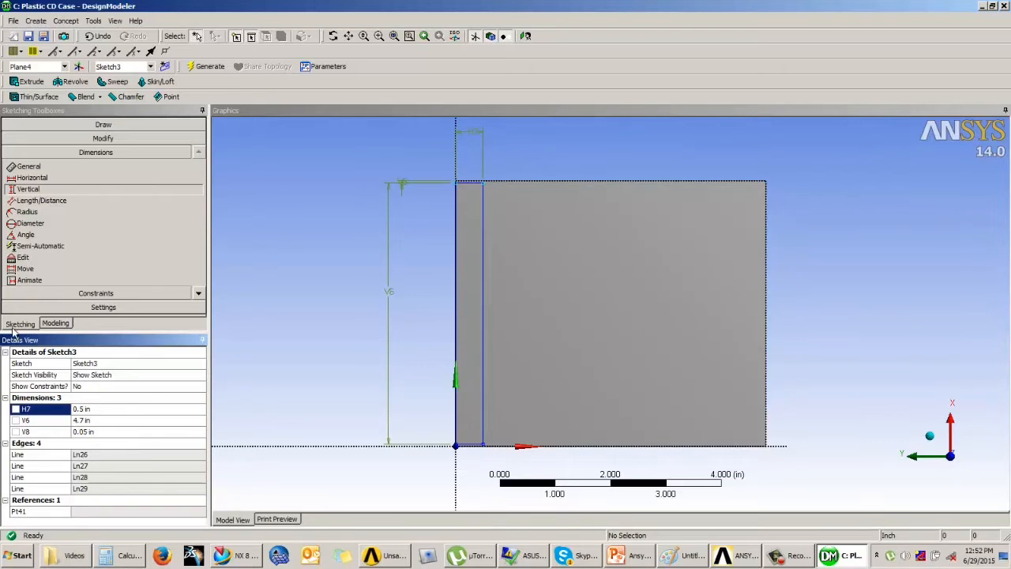
Extrude the narrow rectangle sketch as a Cut Material operation, 0.3 in deep in the reversed direction.
{"action": "left_click", "coordinate": [55, 324]}
{"action": "mouse_move", "coordinate": [519, 368]}
{"action": "middle_mouse_down"}
{"action": "mouse_move", "coordinate": [560, 282]}
{"action": "mouse_move", "coordinate": [537, 288]}
{"action": "middle_mouse_up"}
{"action": "left_click", "coordinate": [31, 82]}
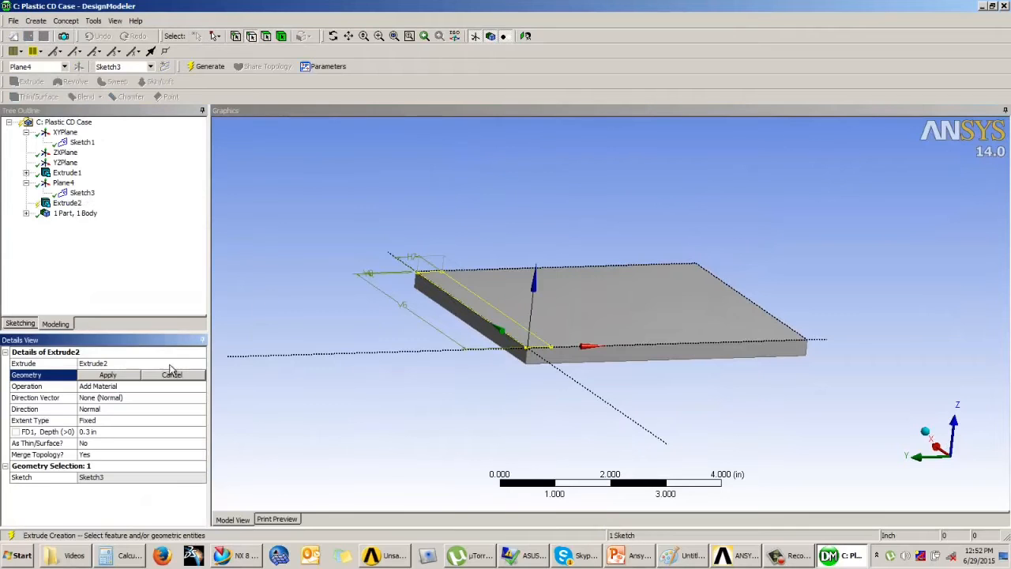
{"action": "left_click", "coordinate": [117, 389]}
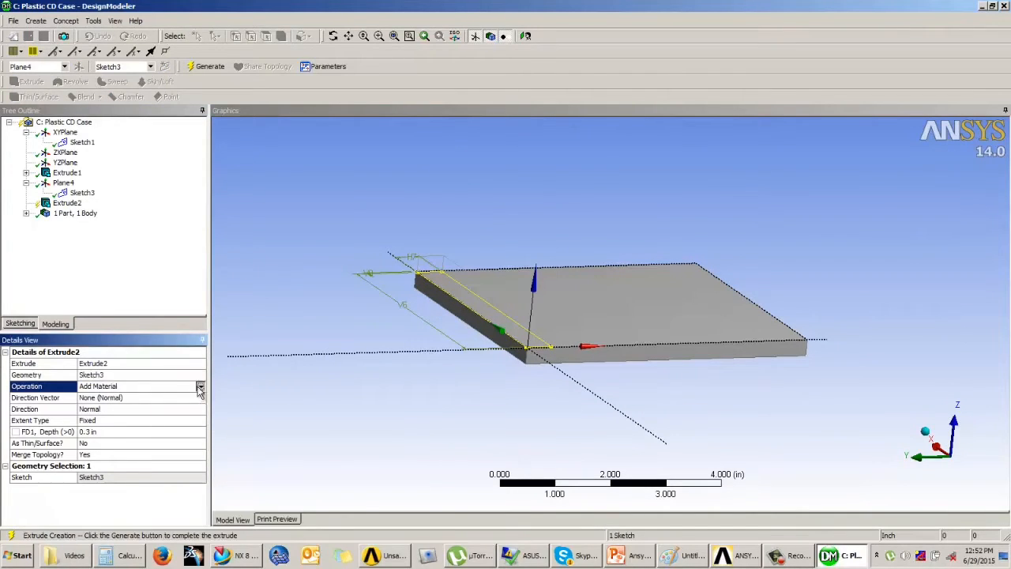
{"action": "left_click", "coordinate": [200, 389]}
{"action": "left_click", "coordinate": [120, 408]}
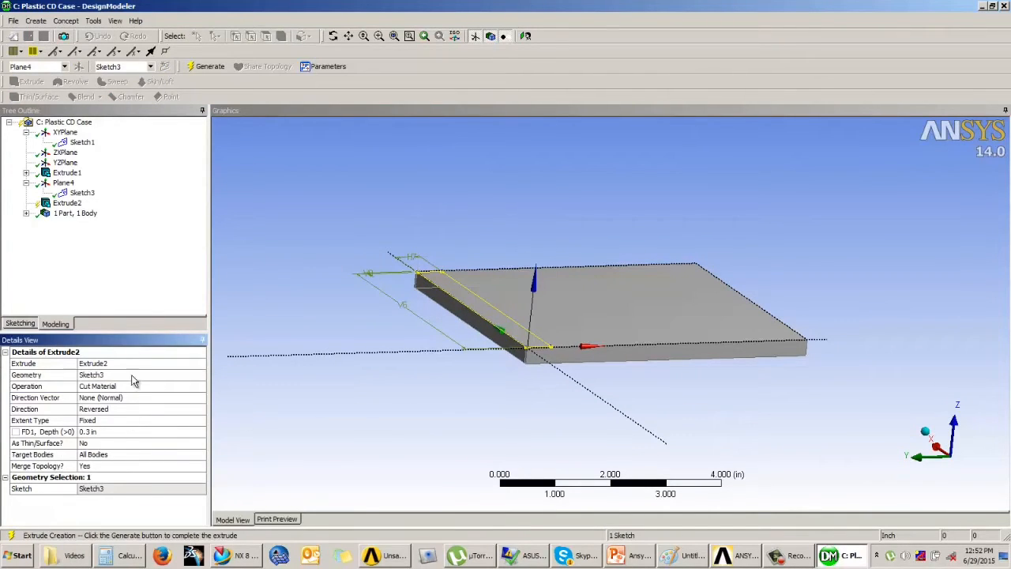
{"action": "left_click", "coordinate": [203, 67]}
{"action": "middle_click_drag", "start_coordinate": [582, 431], "coordinate": [371, 385]}
{"action": "middle_click_drag", "start_coordinate": [728, 375], "coordinate": [710, 372]}
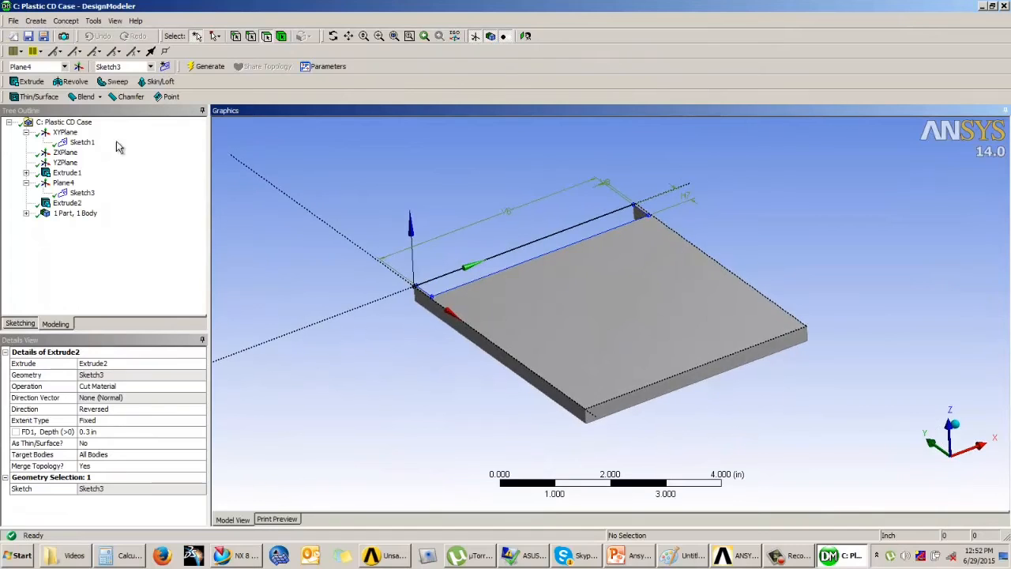
Start a Thin/Surface feature with Faces to Remove, picking the end face opposite the cut and the large face opposite the sketch plane.
{"action": "left_click", "coordinate": [39, 96]}
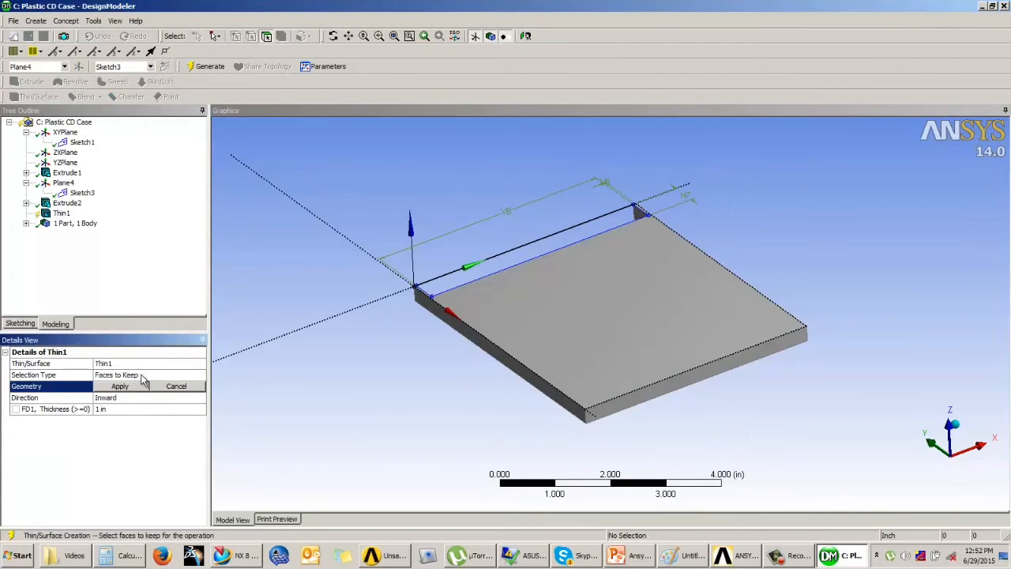
{"action": "left_click", "coordinate": [143, 376]}
{"action": "left_click", "coordinate": [201, 376]}
{"action": "left_click", "coordinate": [135, 396]}
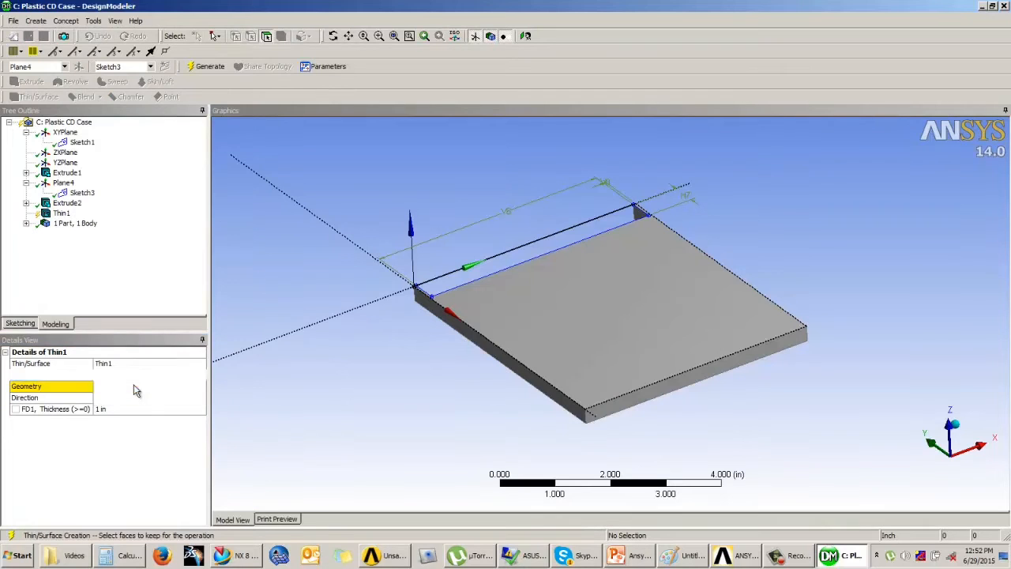
{"action": "left_click", "coordinate": [138, 386]}
{"action": "left_click", "coordinate": [677, 391]}
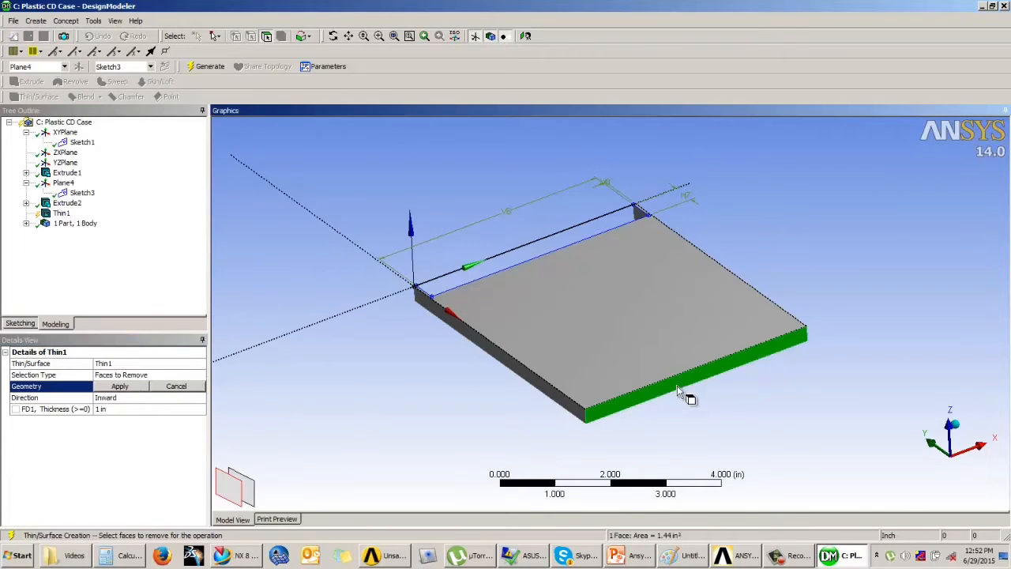
{"action": "middle_click_drag", "start_coordinate": [730, 411], "coordinate": [708, 210]}
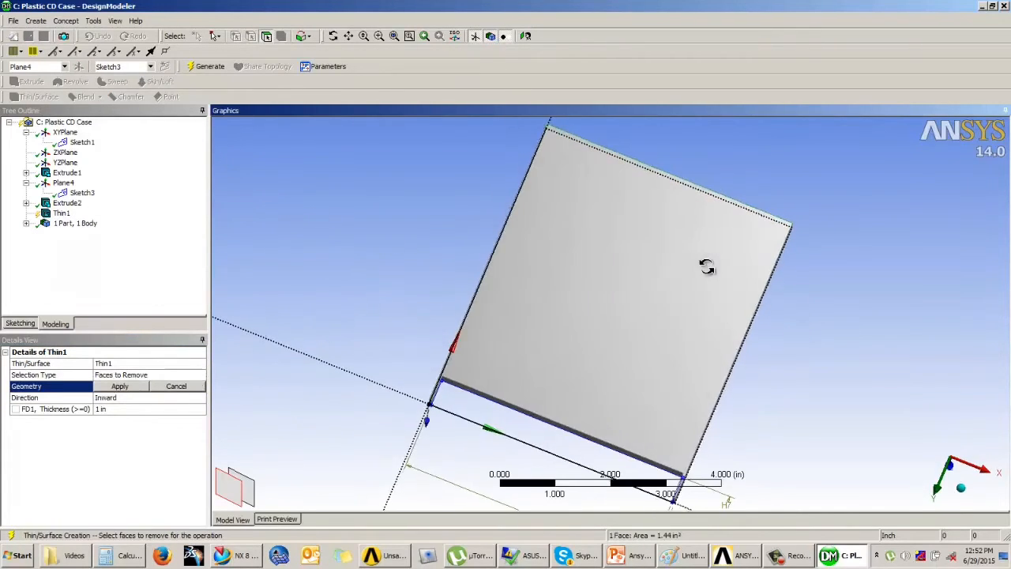
{"action": "left_click", "coordinate": [652, 294], "text": "ctrl"}
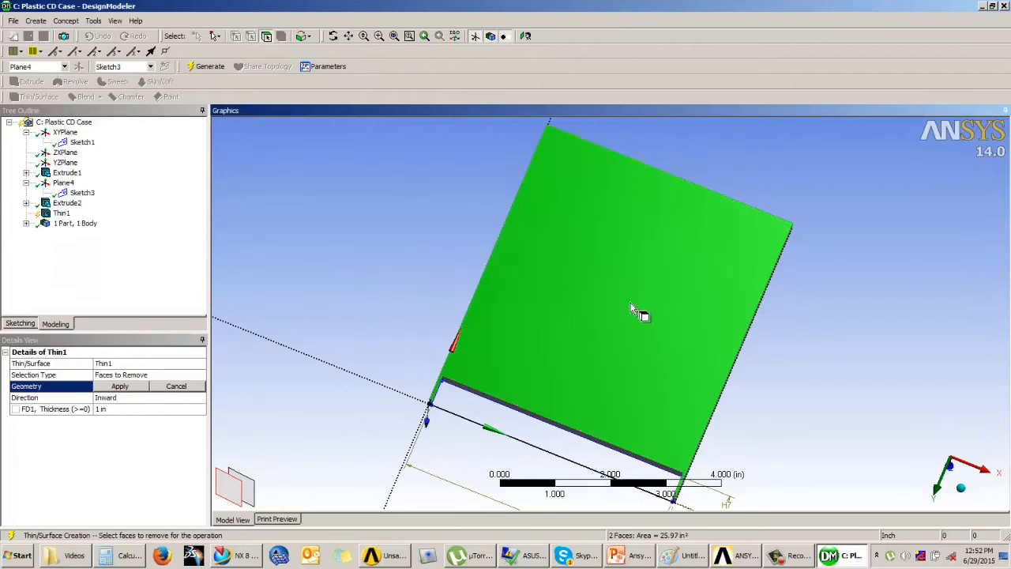
Set the Thin/Surface thickness to 0.05 in, apply the two picked faces and generate the feature.
{"action": "left_click", "coordinate": [120, 410]}
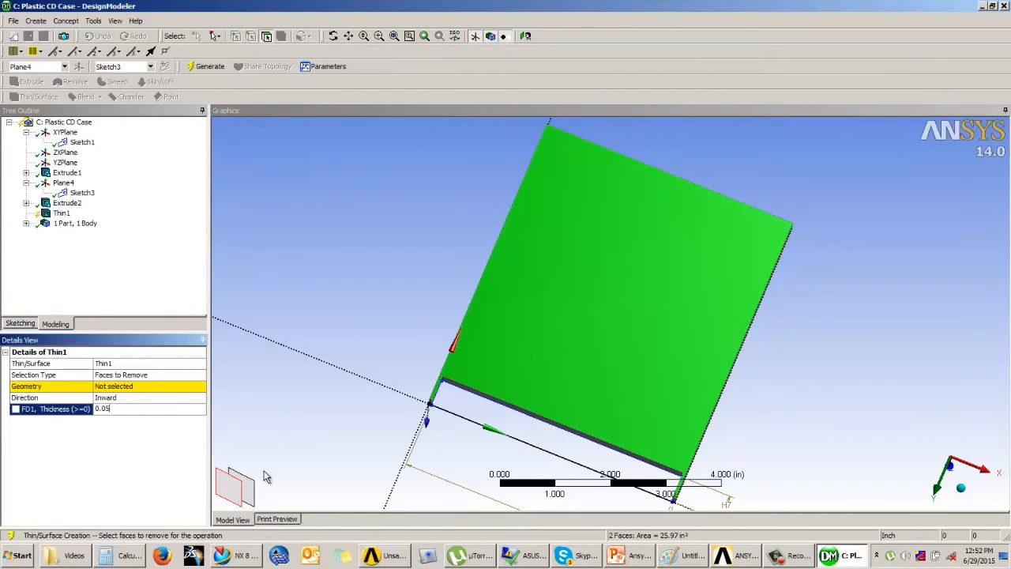
{"action": "left_click", "coordinate": [117, 385]}
{"action": "left_click", "coordinate": [117, 385]}
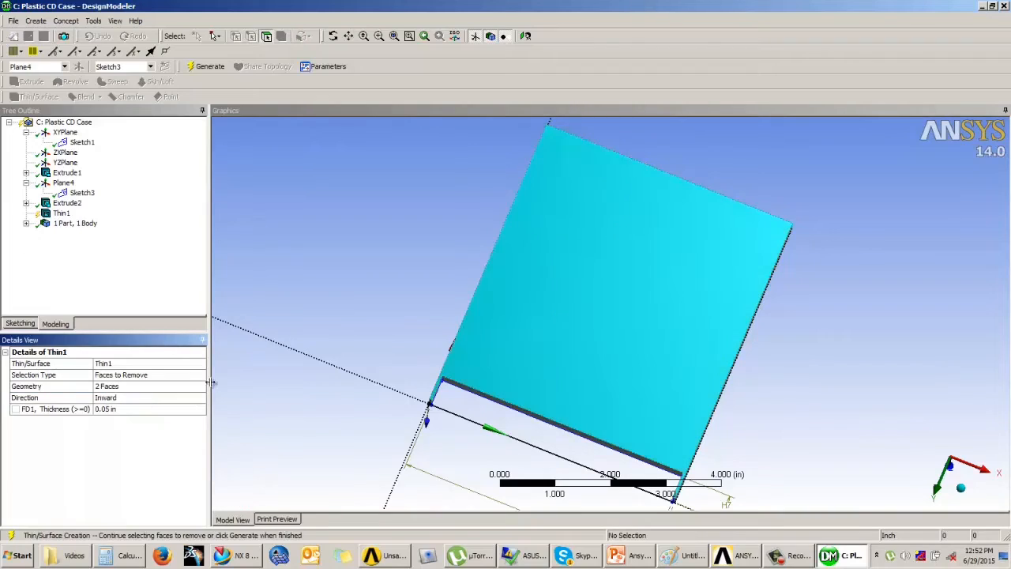
{"action": "left_click", "coordinate": [215, 67]}
{"action": "middle_click_drag", "start_coordinate": [548, 216], "coordinate": [421, 316]}
Delete the Thin1 feature from the model.
{"action": "left_click", "coordinate": [105, 386]}
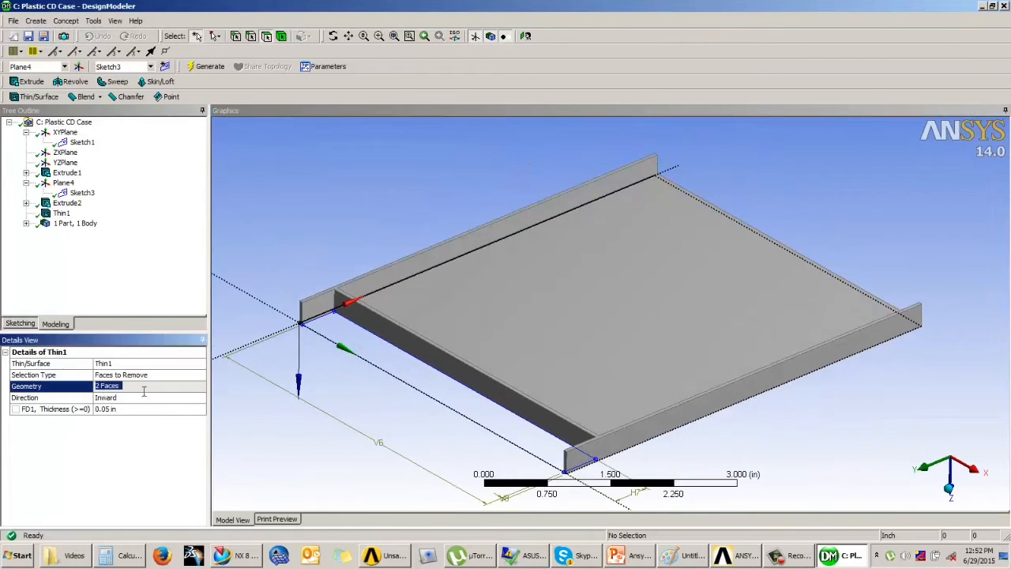
{"action": "left_click", "coordinate": [63, 214]}
{"action": "right_click", "coordinate": [63, 215]}
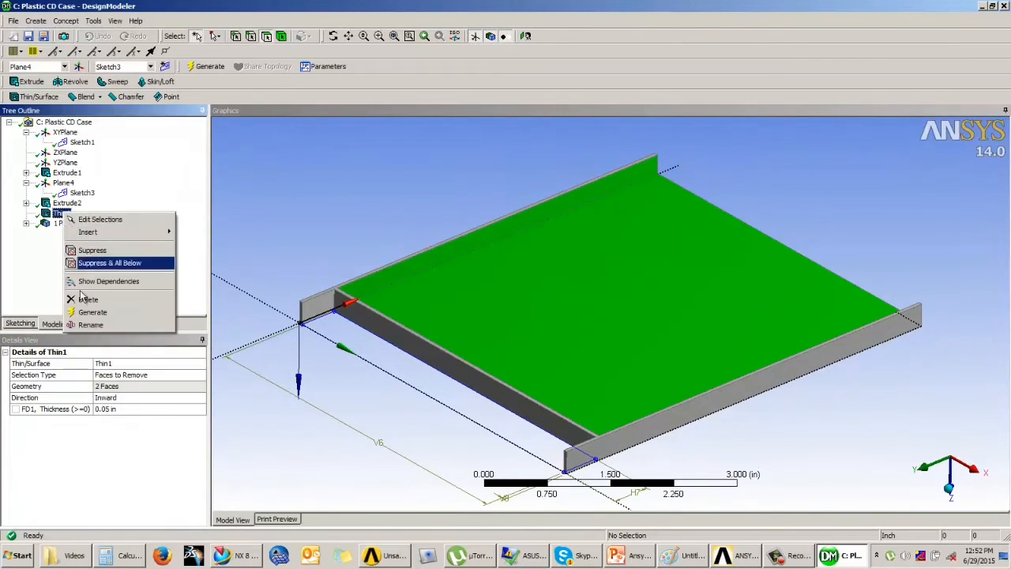
{"action": "left_click", "coordinate": [93, 297]}
{"action": "left_click", "coordinate": [463, 315]}
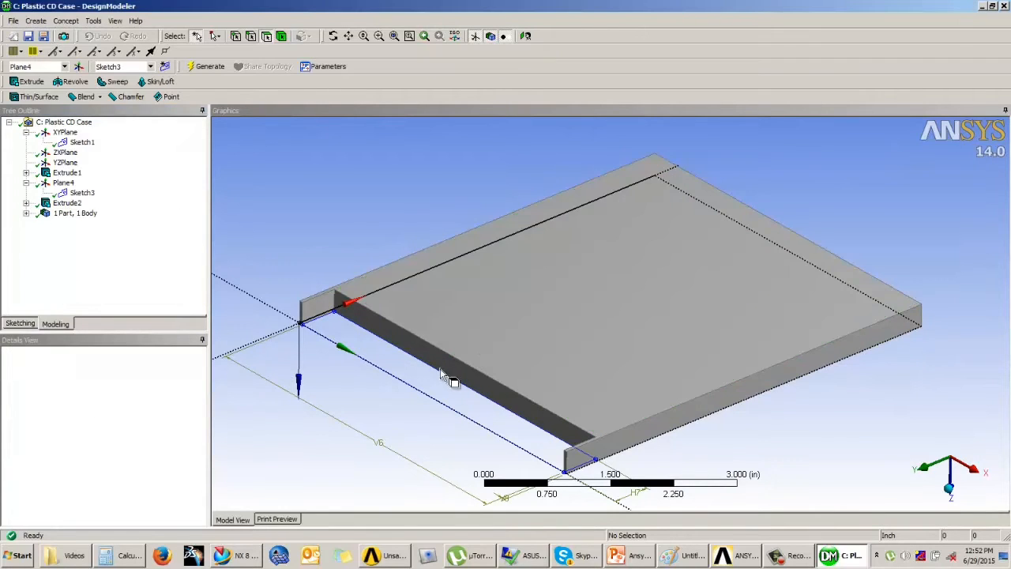
Hollow the body inward to 0.05 in with Thin/Surface, removing the cut's inner wall, the opposite end face and the large face opposite the sketch plane.
{"action": "left_click", "coordinate": [34, 97]}
{"action": "left_click", "coordinate": [143, 377]}
{"action": "left_click", "coordinate": [150, 389]}
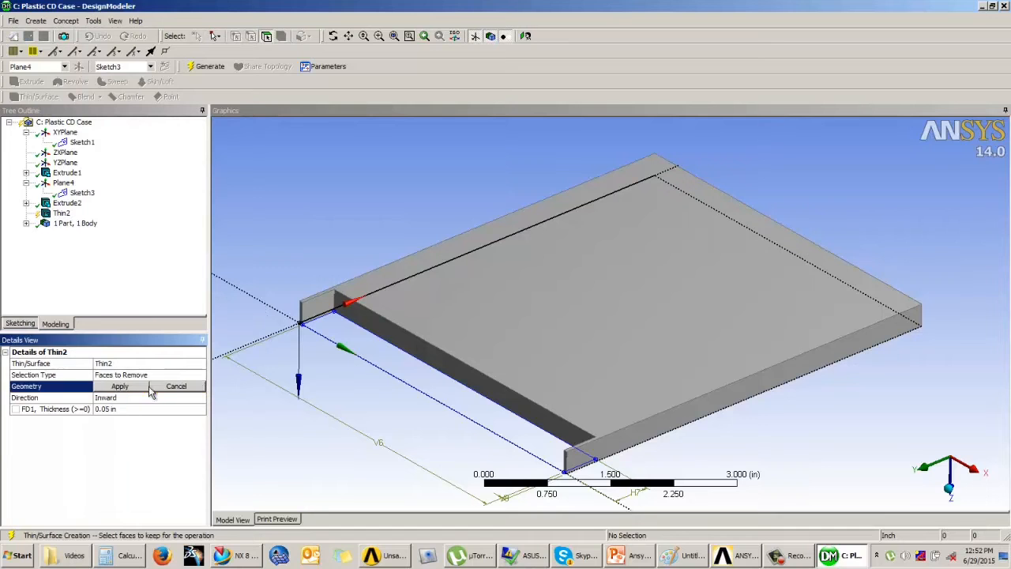
{"action": "left_click", "coordinate": [464, 377]}
{"action": "left_click", "coordinate": [817, 266], "text": "ctrl"}
{"action": "middle_click_drag", "start_coordinate": [816, 266], "coordinate": [727, 305]}
{"action": "left_click", "coordinate": [120, 385]}
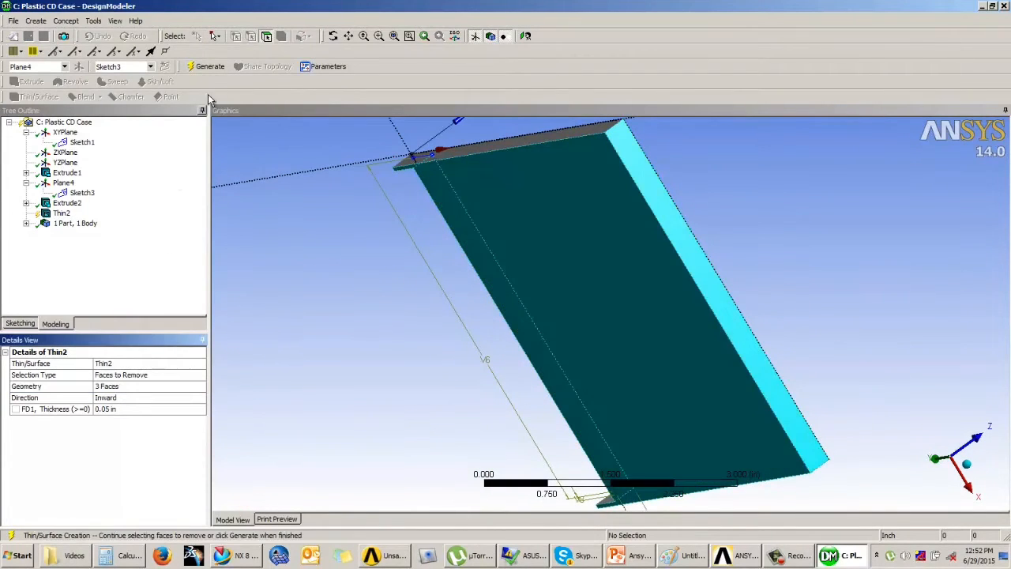
{"action": "left_click", "coordinate": [205, 67]}
{"action": "middle_click_drag", "start_coordinate": [544, 319], "coordinate": [831, 247]}
{"action": "middle_click_drag", "start_coordinate": [1001, 372], "coordinate": [579, 339]}
{"action": "scroll", "coordinate": [908, 370], "scroll_direction": "up", "scroll_amount": 3}
{"action": "middle_click_drag", "start_coordinate": [909, 334], "coordinate": [458, 438]}
{"action": "scroll", "coordinate": [571, 413], "scroll_direction": "down", "scroll_amount": 2}
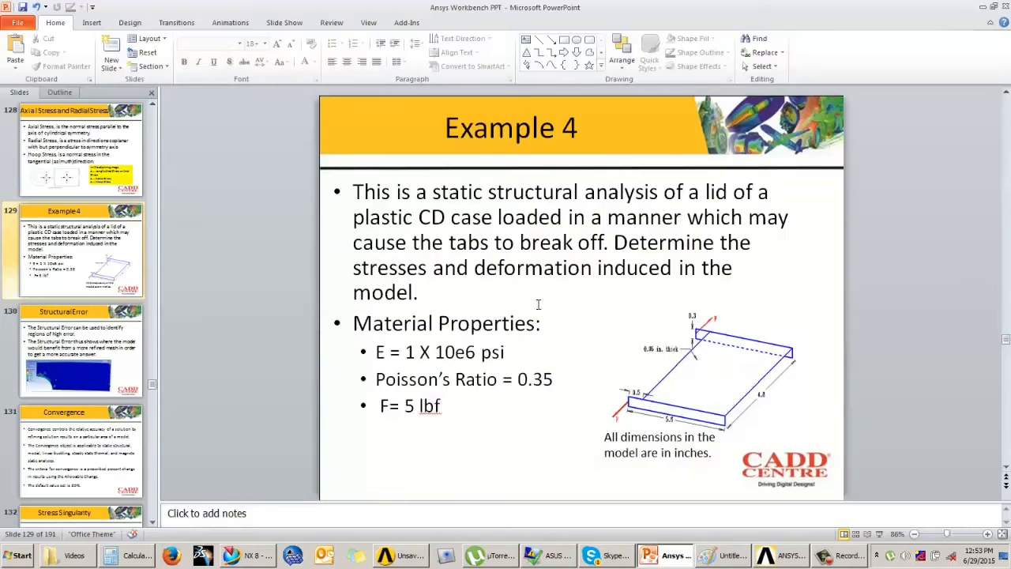
Switch to Workbench, open the Plastic CD Case system's Model in Mechanical and assign material Mat2 to the Solid body.
{"action": "left_click", "coordinate": [412, 560]}
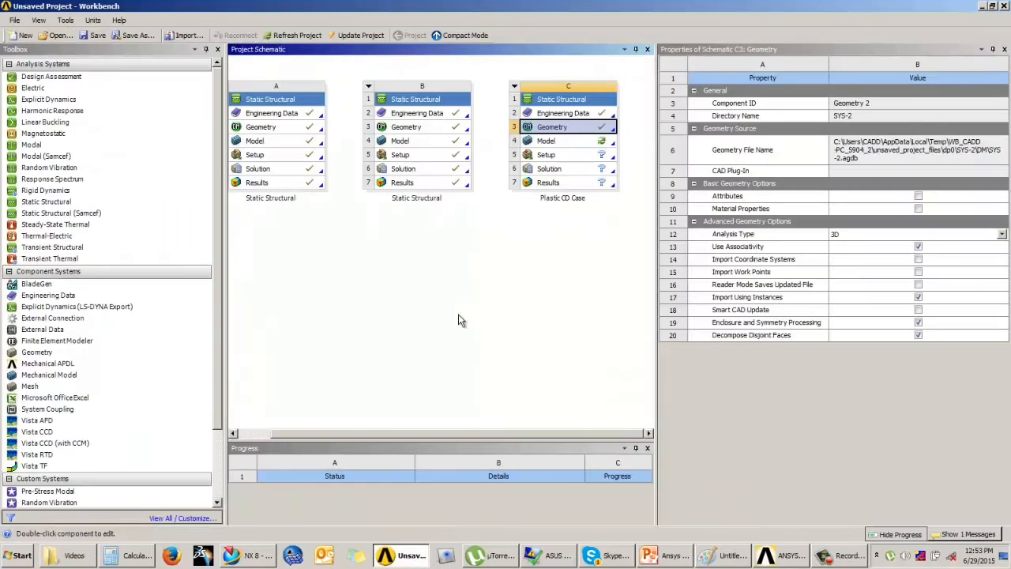
{"action": "double_click", "coordinate": [576, 142]}
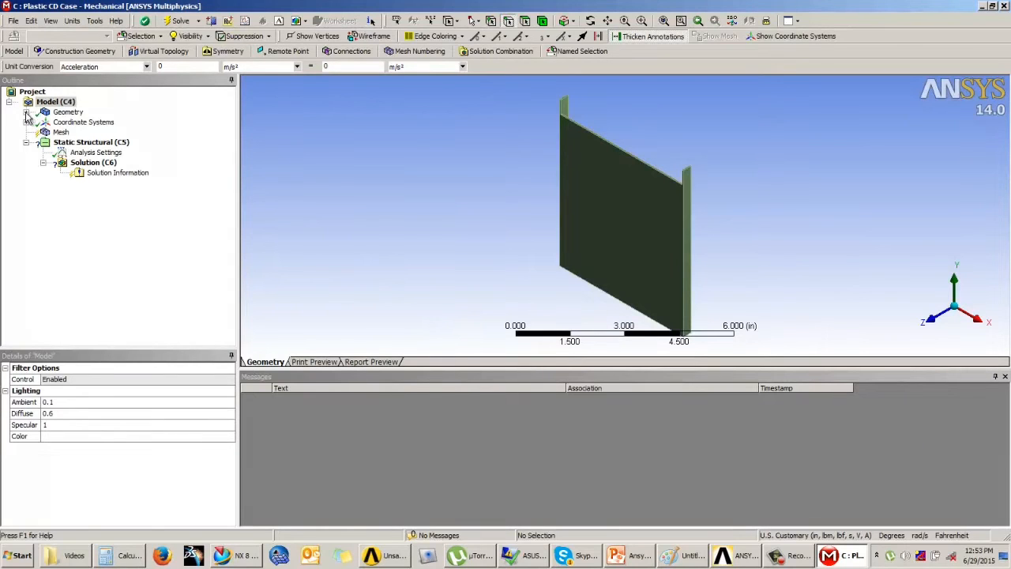
{"action": "left_click", "coordinate": [26, 112]}
{"action": "left_click", "coordinate": [77, 123]}
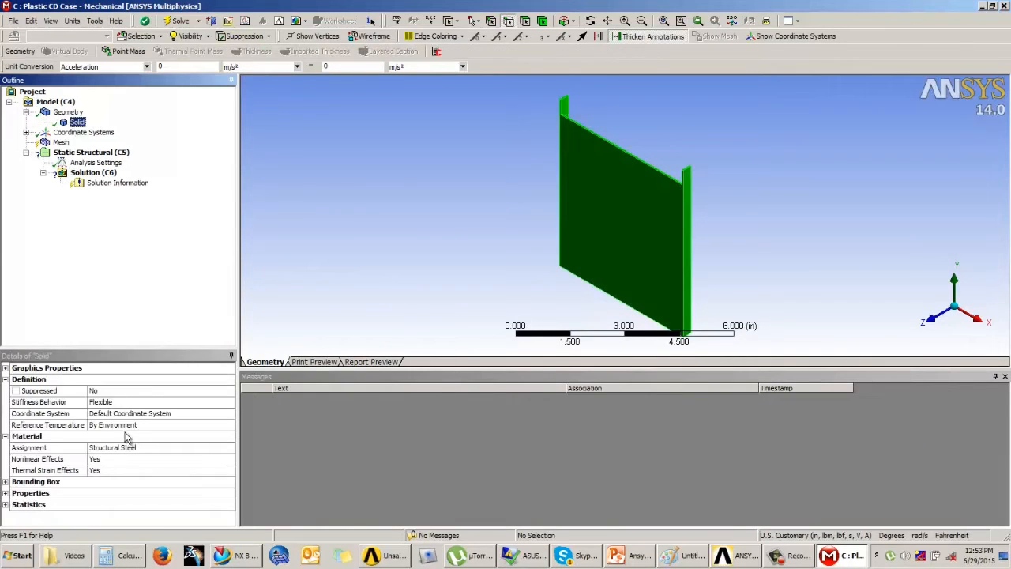
{"action": "left_click", "coordinate": [225, 450]}
{"action": "left_click", "coordinate": [257, 458]}
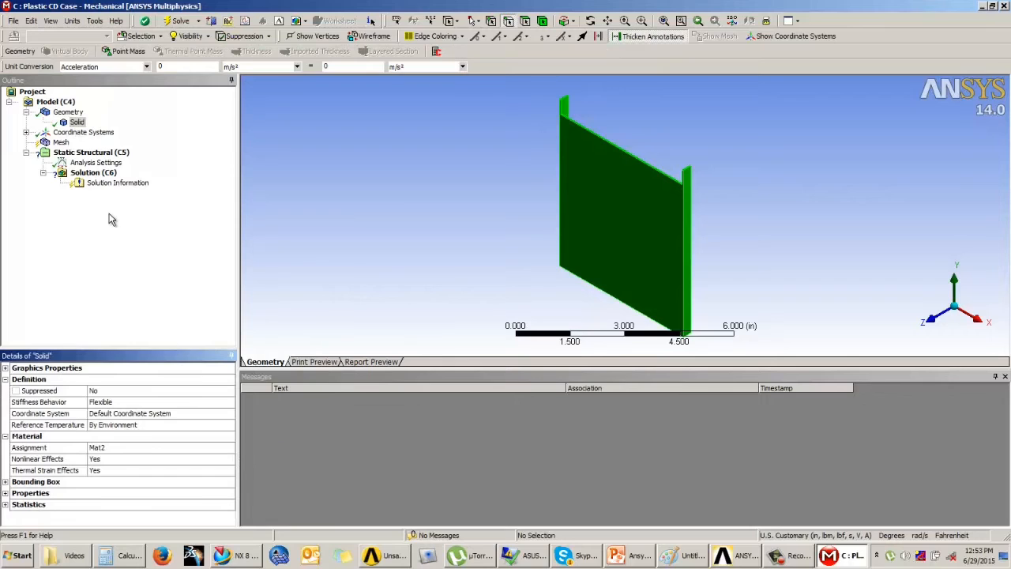
Generate the mesh for the lid body with the default mesh settings.
{"action": "left_click", "coordinate": [61, 142]}
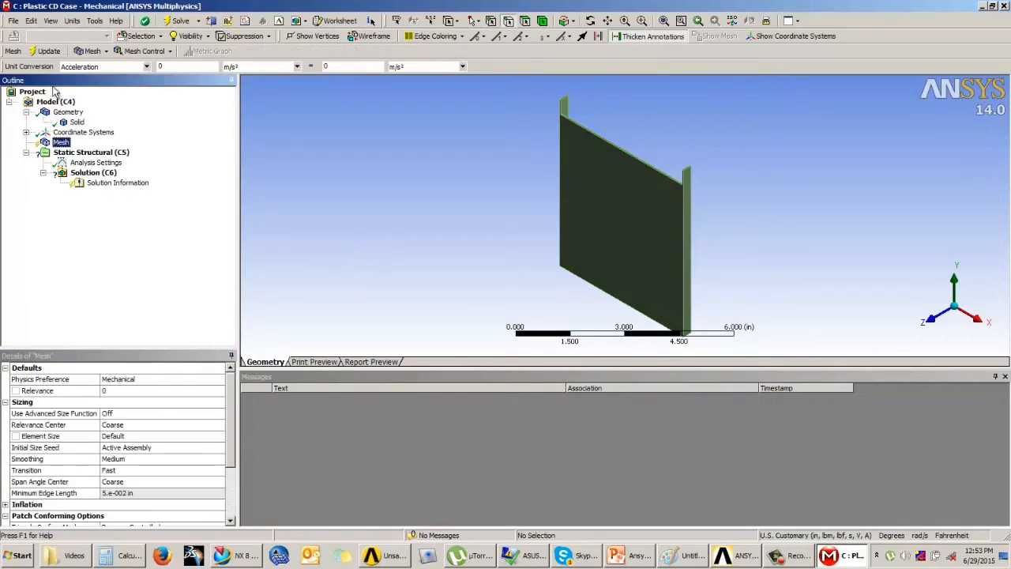
{"action": "left_click", "coordinate": [48, 51]}
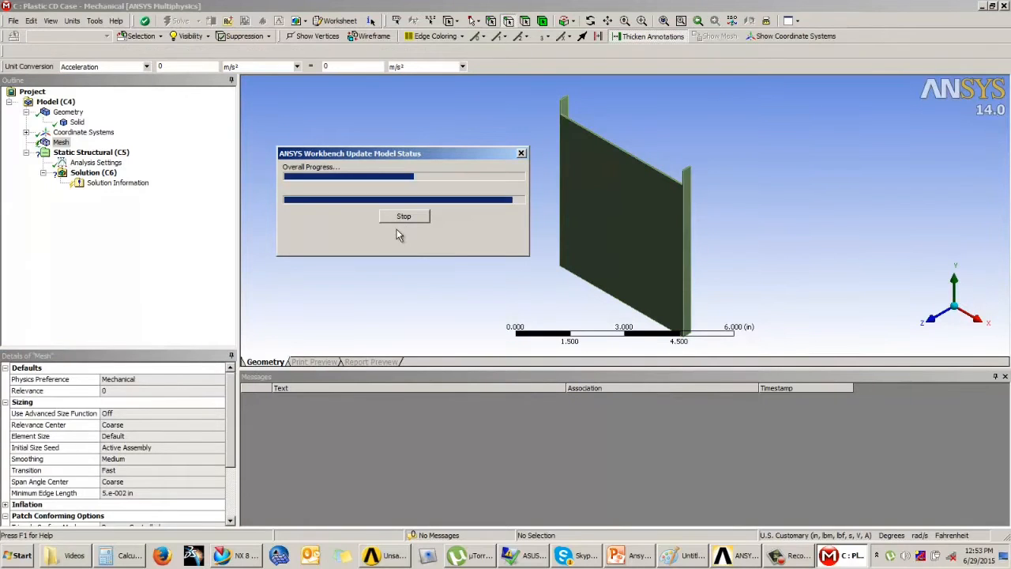
{"action": "mouse_move", "coordinate": [665, 266]}
{"action": "middle_mouse_down"}
{"action": "mouse_move", "coordinate": [702, 192]}
{"action": "mouse_move", "coordinate": [860, 228]}
{"action": "mouse_move", "coordinate": [786, 201]}
{"action": "mouse_move", "coordinate": [677, 281]}
{"action": "mouse_move", "coordinate": [688, 255]}
{"action": "mouse_move", "coordinate": [680, 261]}
{"action": "middle_mouse_up"}
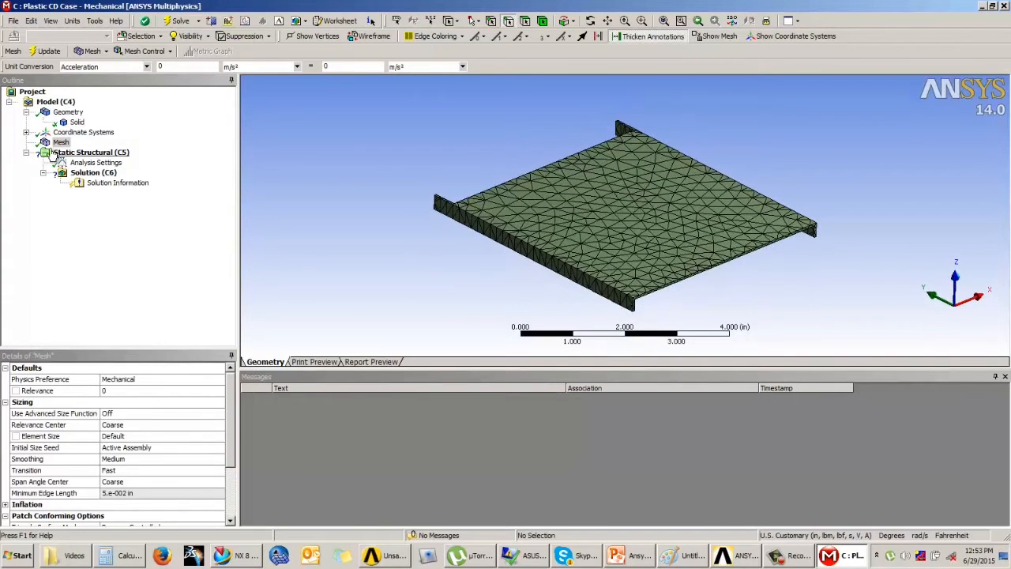
Add a mesh Method control to the lid body, set it to Hex Dominant and update the mesh.
{"action": "left_click", "coordinate": [145, 52]}
{"action": "left_click", "coordinate": [144, 67]}
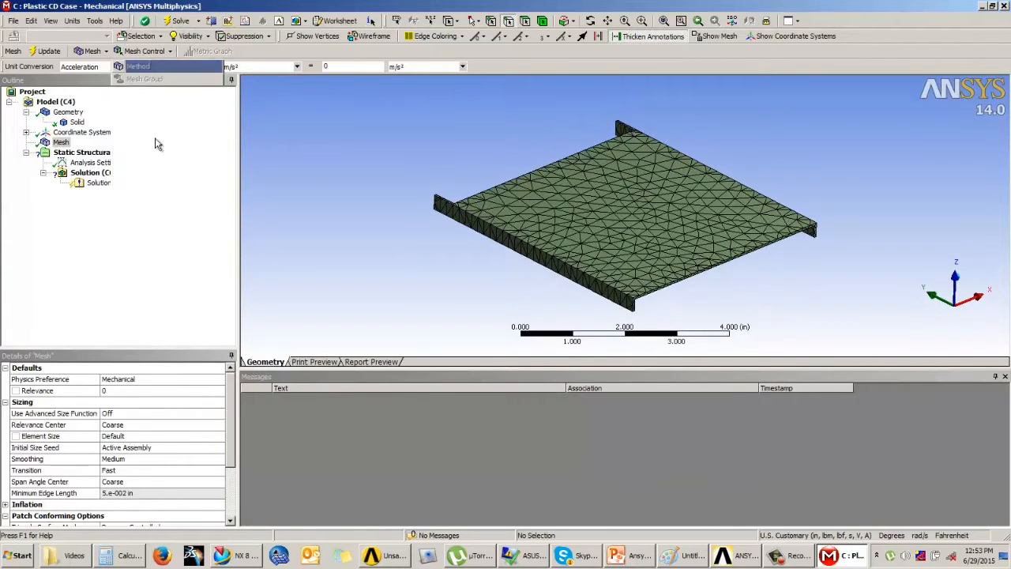
{"action": "left_click", "coordinate": [616, 215]}
{"action": "left_click", "coordinate": [119, 390]}
{"action": "left_click", "coordinate": [123, 426]}
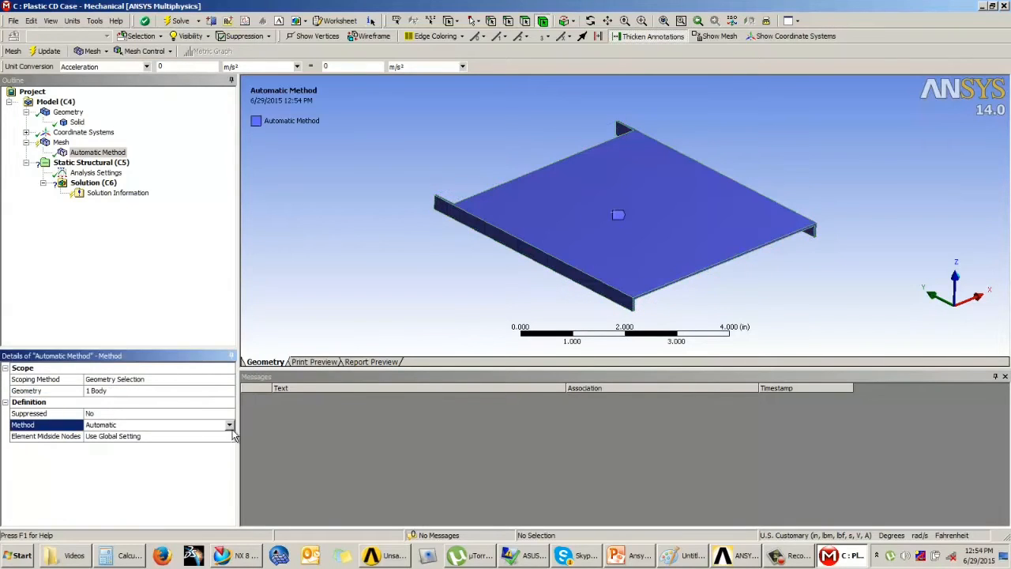
{"action": "left_click", "coordinate": [228, 426]}
{"action": "left_click", "coordinate": [111, 451]}
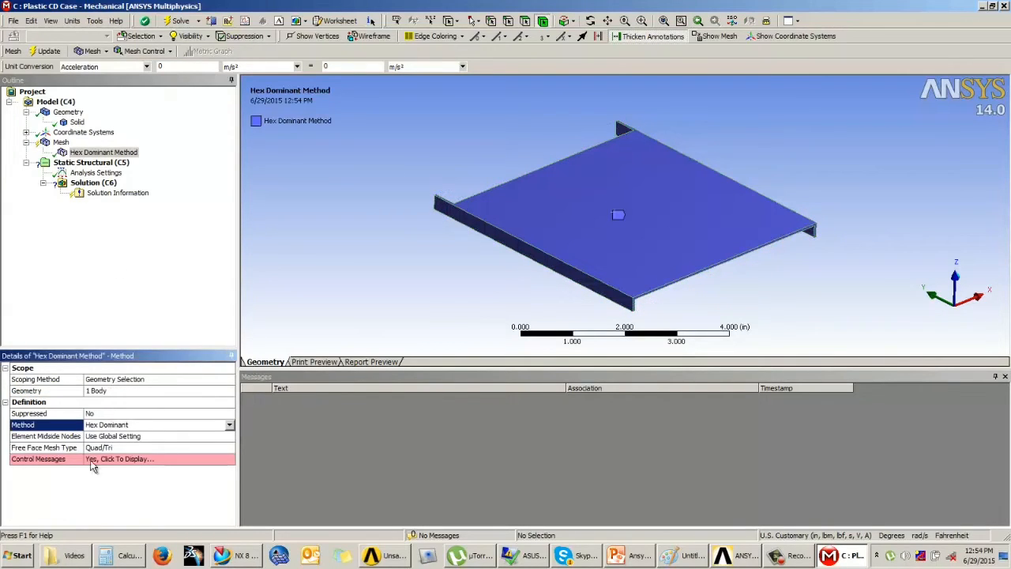
{"action": "left_click", "coordinate": [45, 50]}
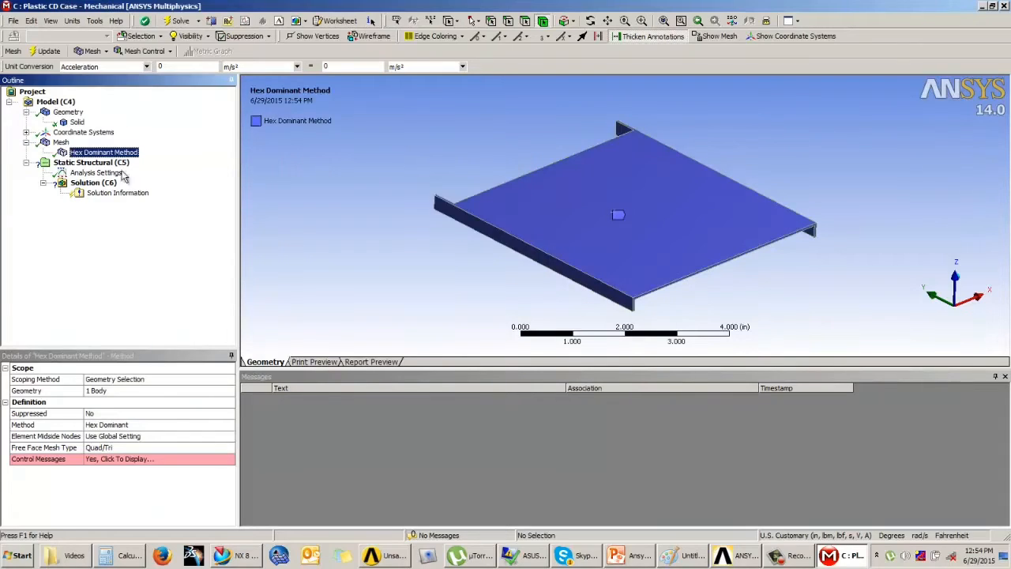
{"action": "left_click", "coordinate": [60, 143]}
{"action": "middle_click_drag", "start_coordinate": [582, 181], "coordinate": [612, 263]}
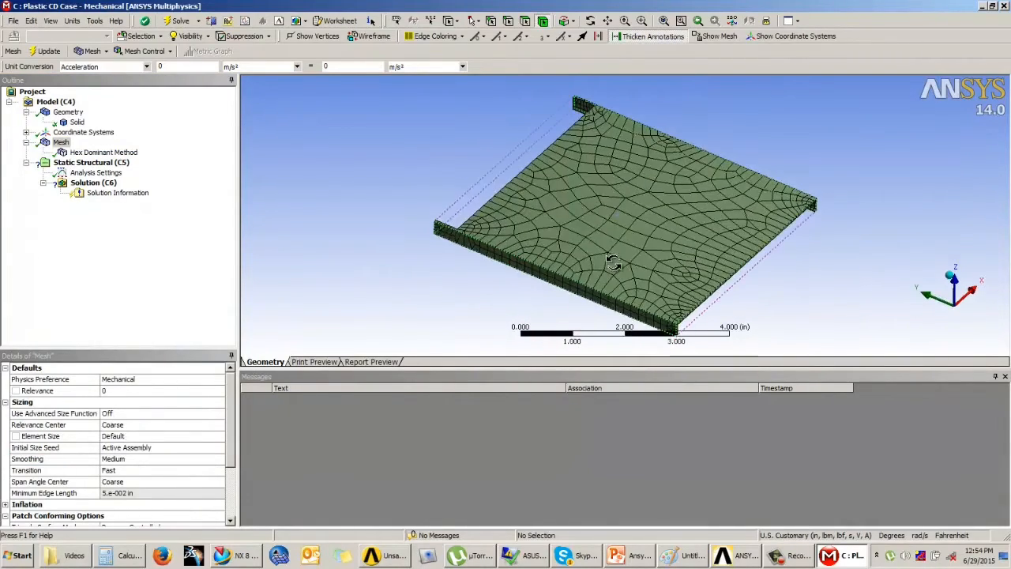
Set the mesh Relevance to 61, update the mesh and inspect the refined elements.
{"action": "left_click", "coordinate": [129, 392]}
{"action": "left_click_drag", "start_coordinate": [179, 393], "coordinate": [204, 394]}
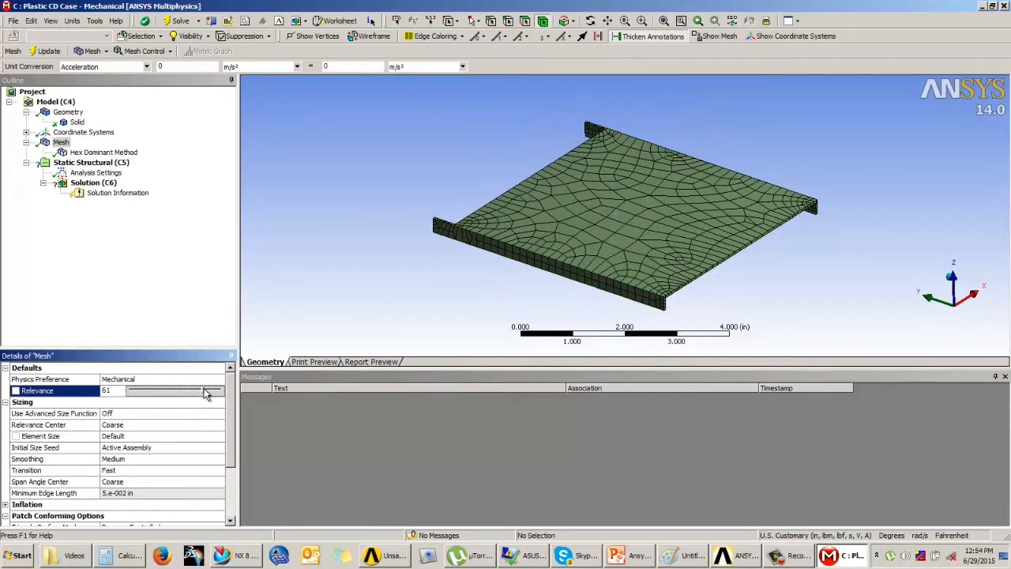
{"action": "left_click", "coordinate": [45, 51]}
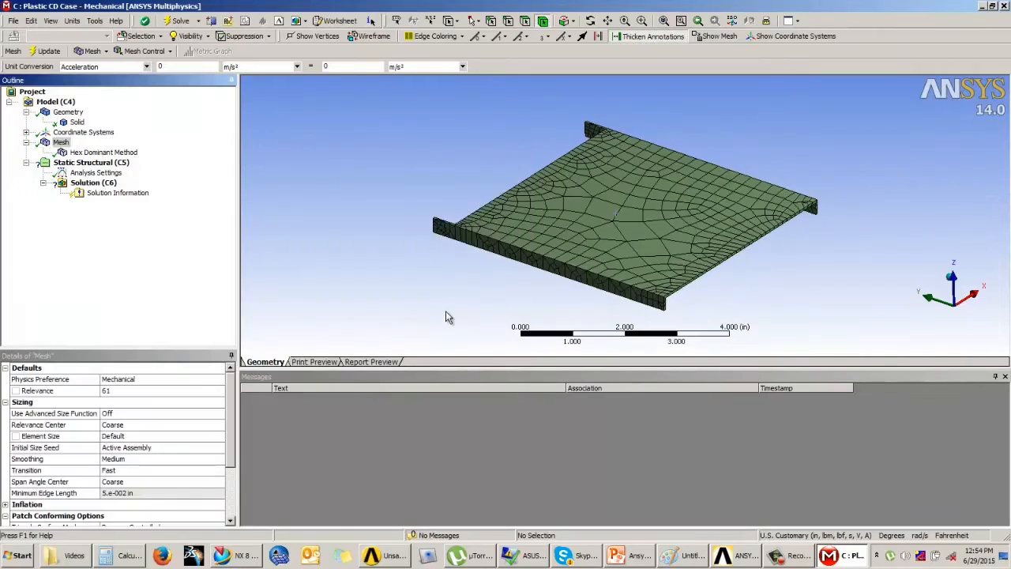
{"action": "middle_click_drag", "start_coordinate": [445, 311], "coordinate": [424, 216]}
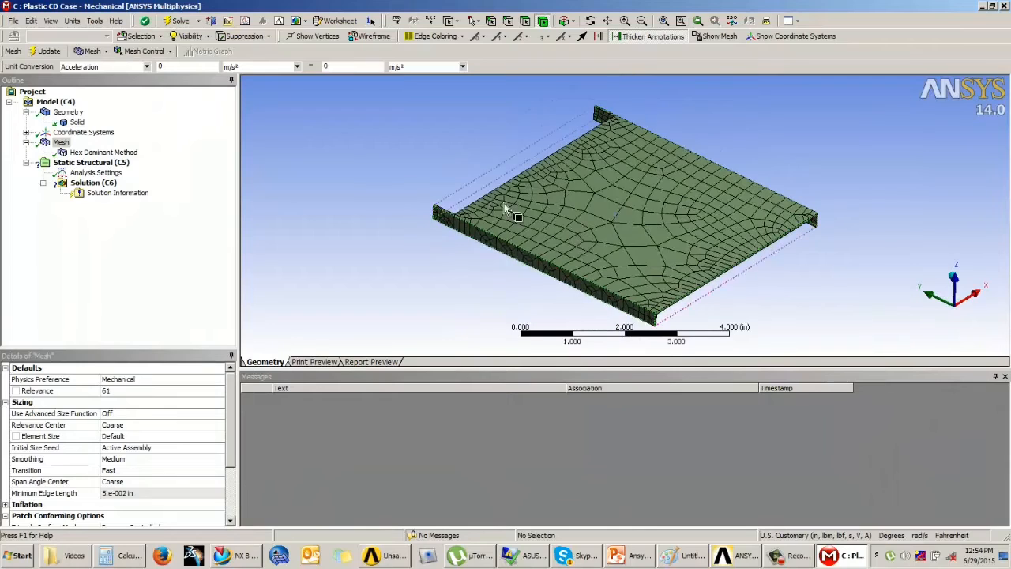
{"action": "scroll", "coordinate": [515, 212], "scroll_direction": "up", "scroll_amount": 3}
{"action": "middle_click_drag", "start_coordinate": [529, 252], "coordinate": [541, 235]}
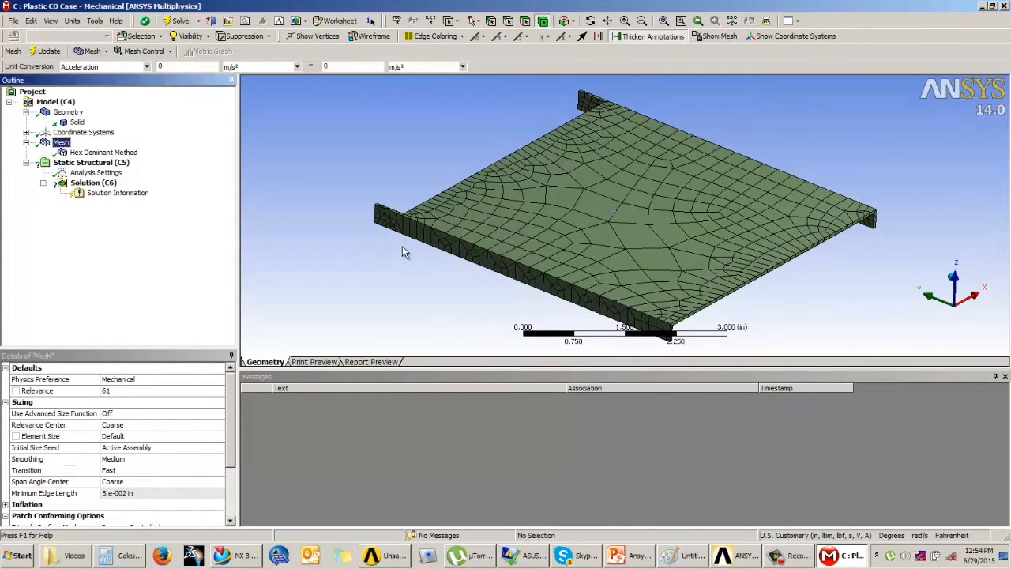
{"action": "middle_click_drag", "start_coordinate": [462, 266], "coordinate": [350, 161]}
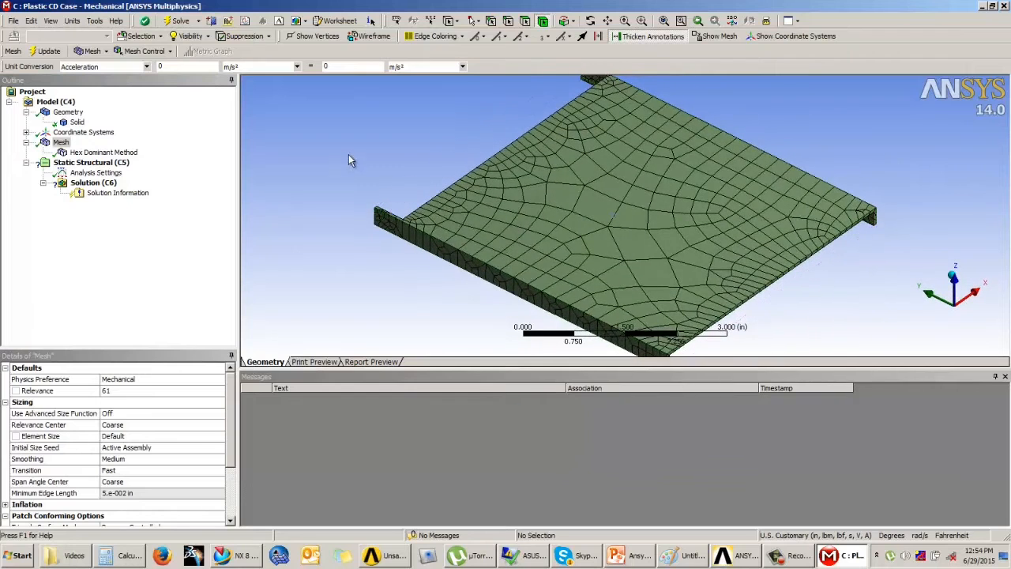
Delete the Hex Dominant Method from the mesh.
{"action": "left_click", "coordinate": [135, 152]}
{"action": "right_click", "coordinate": [136, 153]}
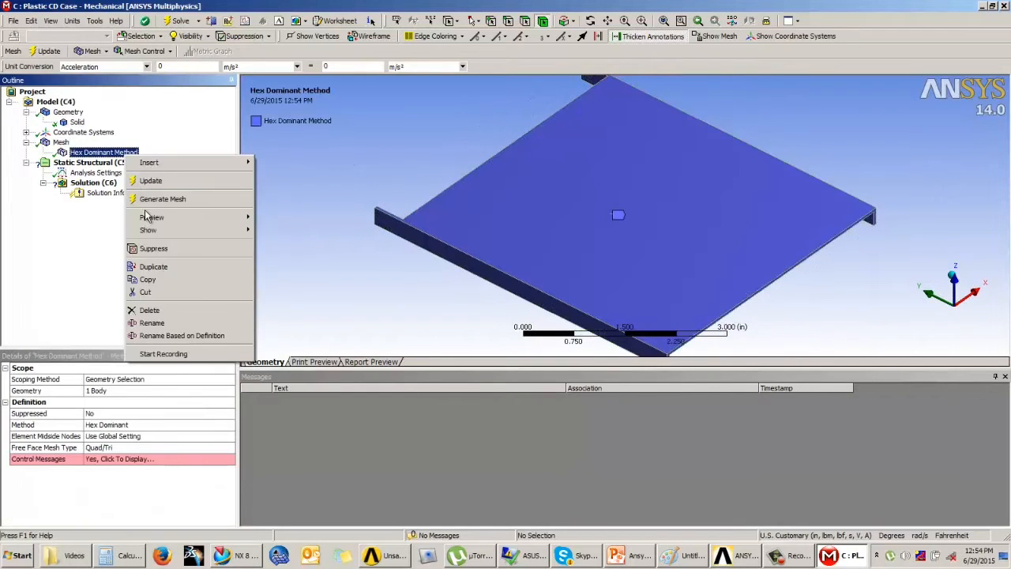
{"action": "left_click", "coordinate": [150, 310]}
{"action": "left_click", "coordinate": [509, 317]}
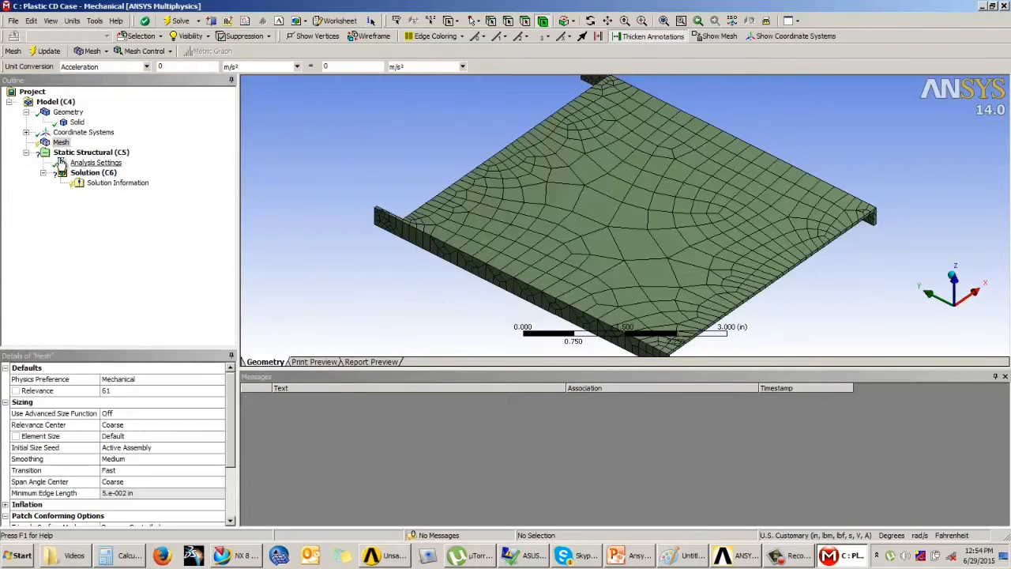
Set the mesh's advanced size function to On: Proximity and Curvature and update the mesh.
{"action": "left_click", "coordinate": [147, 415]}
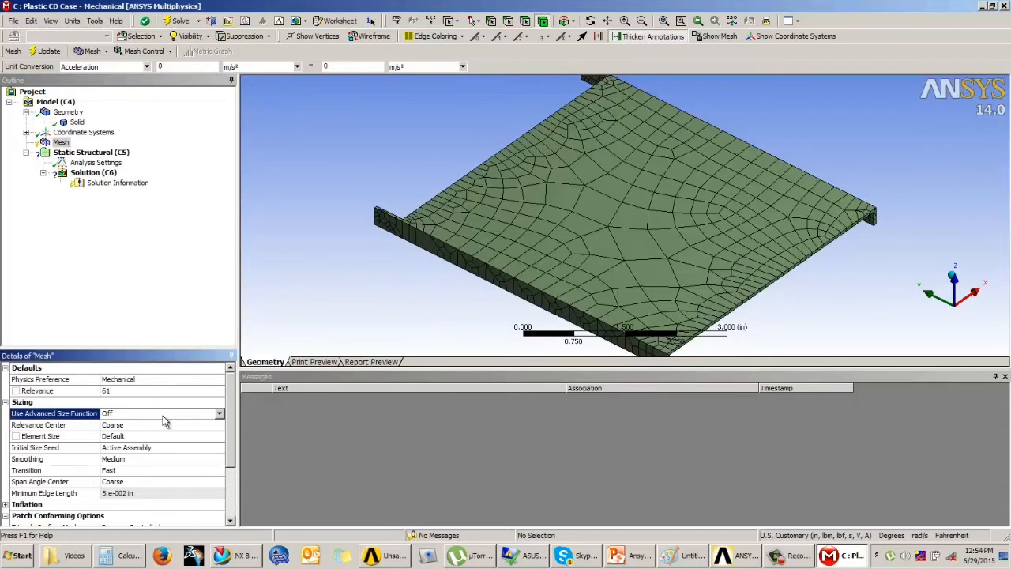
{"action": "left_click", "coordinate": [220, 413]}
{"action": "left_click", "coordinate": [145, 436]}
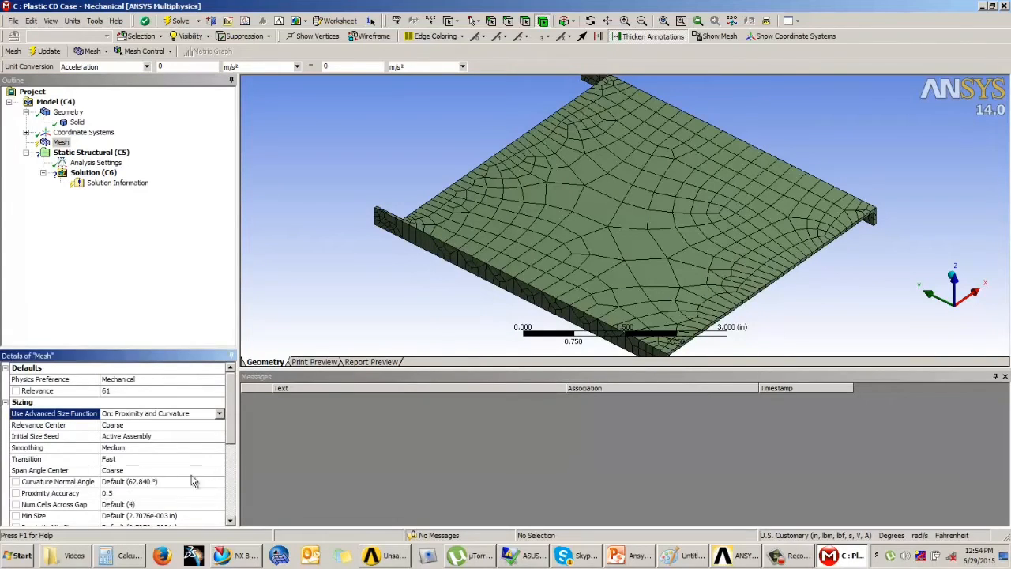
{"action": "scroll", "coordinate": [229, 450], "scroll_direction": "down", "scroll_amount": 3}
{"action": "left_click", "coordinate": [54, 54]}
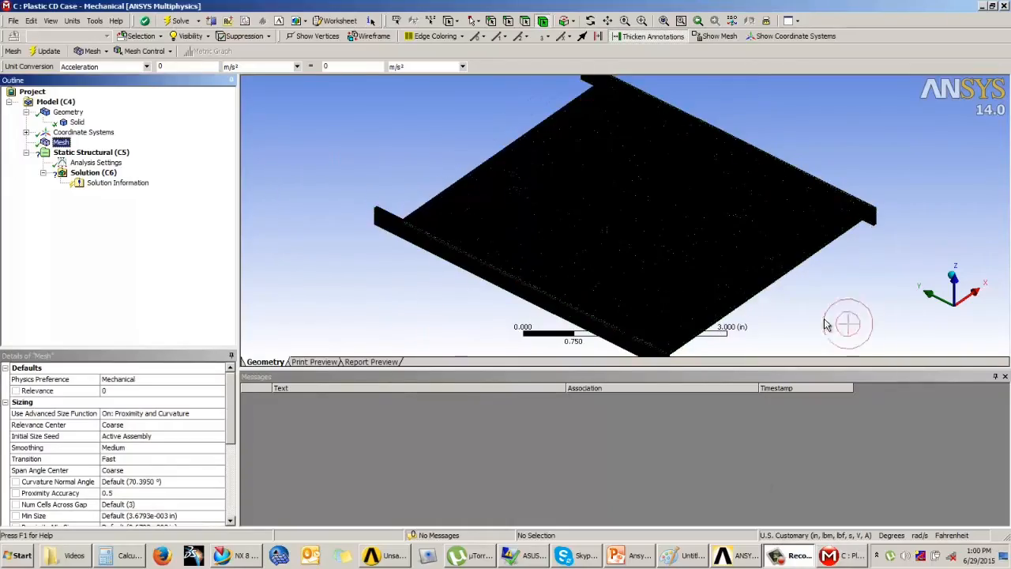
Examine the mesh density of the lid up close and review the mesh sizing details.
{"action": "scroll", "coordinate": [652, 259], "scroll_direction": "up", "scroll_amount": 8}
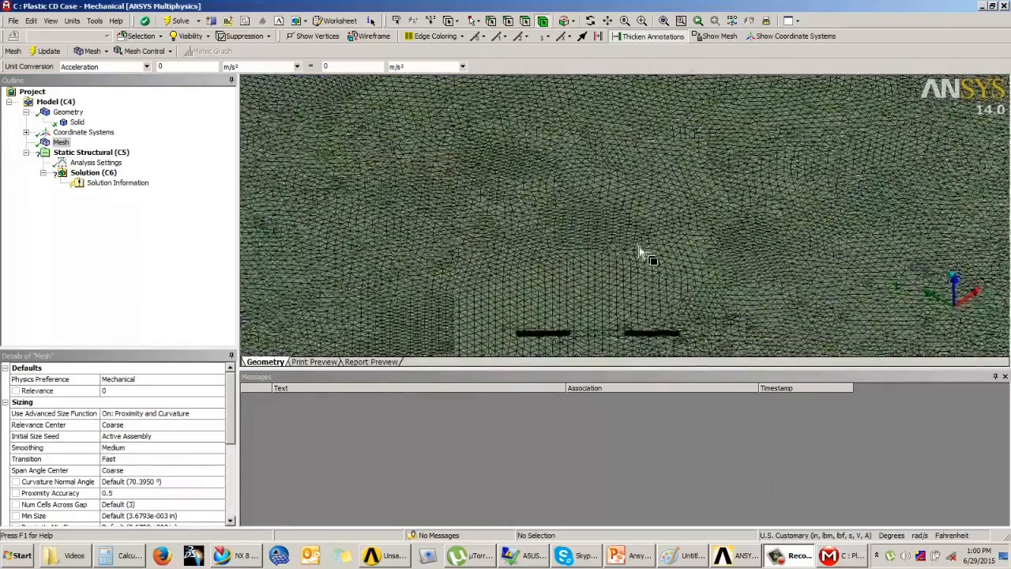
{"action": "scroll", "coordinate": [639, 251], "scroll_direction": "up", "scroll_amount": 2}
{"action": "scroll", "coordinate": [643, 242], "scroll_direction": "down", "scroll_amount": 6}
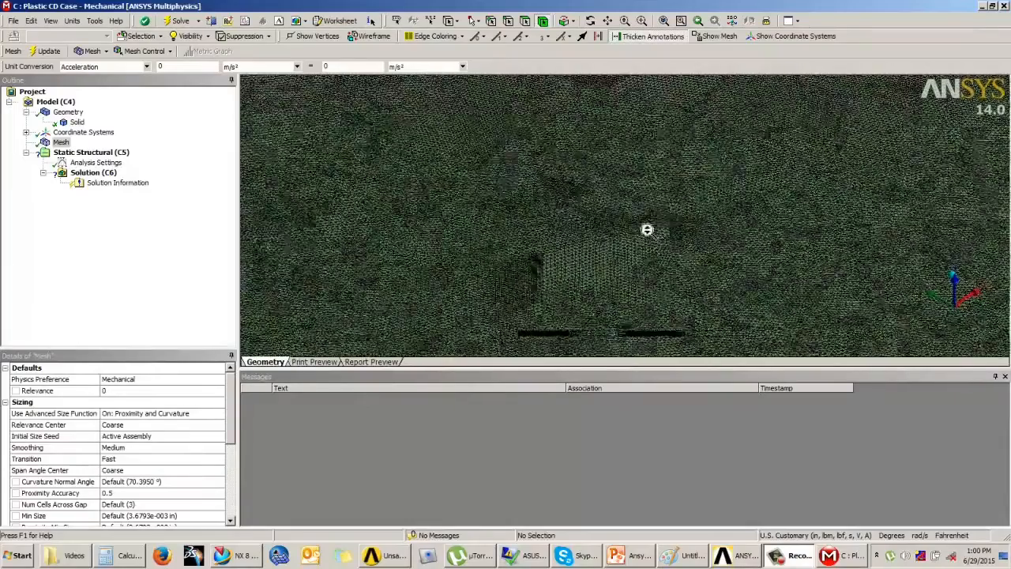
{"action": "scroll", "coordinate": [646, 229], "scroll_direction": "down", "scroll_amount": 6}
{"action": "mouse_move", "coordinate": [655, 233]}
{"action": "middle_mouse_down"}
{"action": "mouse_move", "coordinate": [649, 201]}
{"action": "mouse_move", "coordinate": [667, 237]}
{"action": "middle_mouse_up"}
{"action": "scroll", "coordinate": [233, 438], "scroll_direction": "down", "scroll_amount": 2}
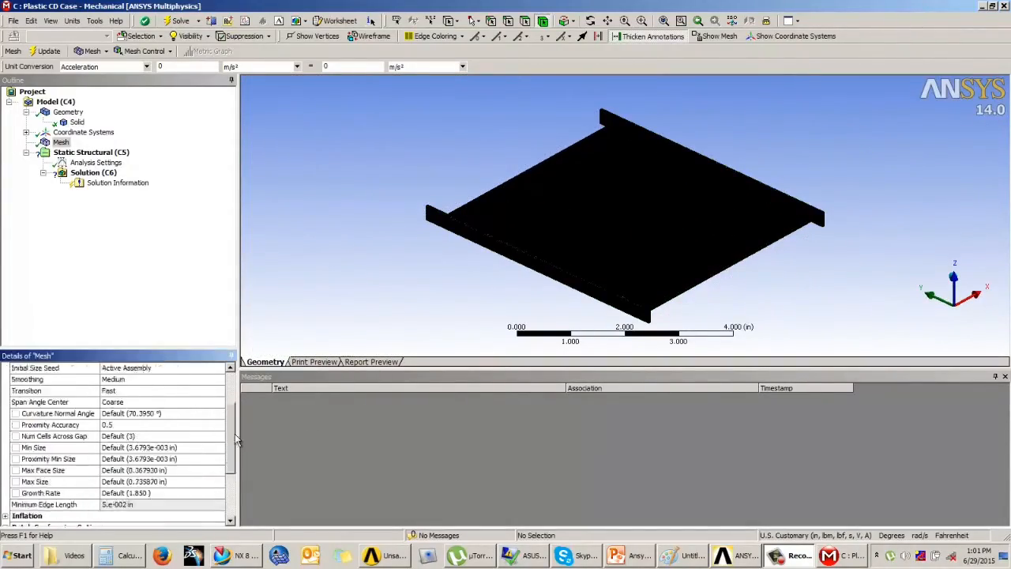
{"action": "scroll", "coordinate": [236, 440], "scroll_direction": "up", "scroll_amount": 2}
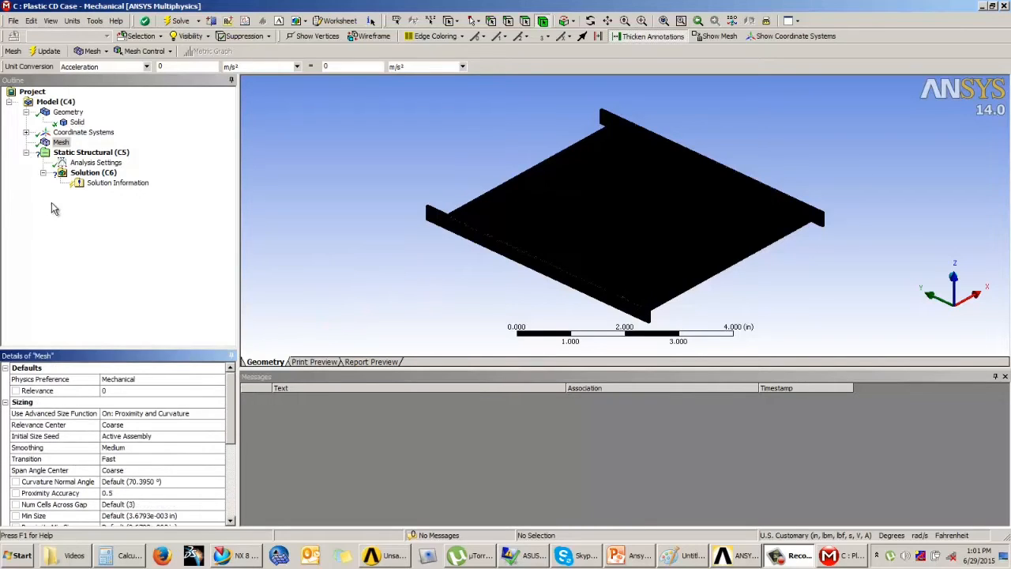
Turn off the mesh's advanced size function and update the mesh.
{"action": "left_click", "coordinate": [204, 415]}
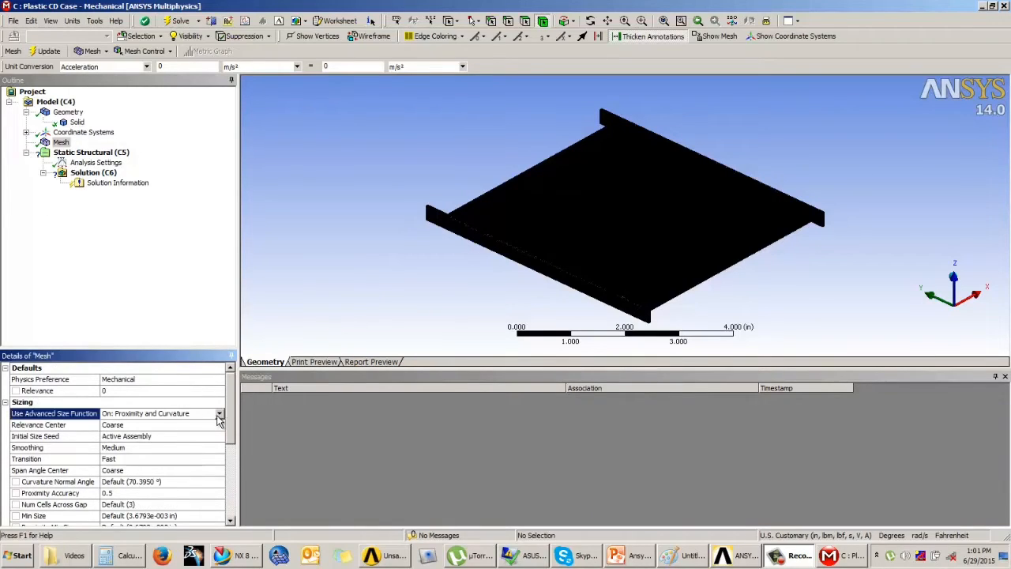
{"action": "left_click", "coordinate": [219, 415]}
{"action": "left_click", "coordinate": [135, 426]}
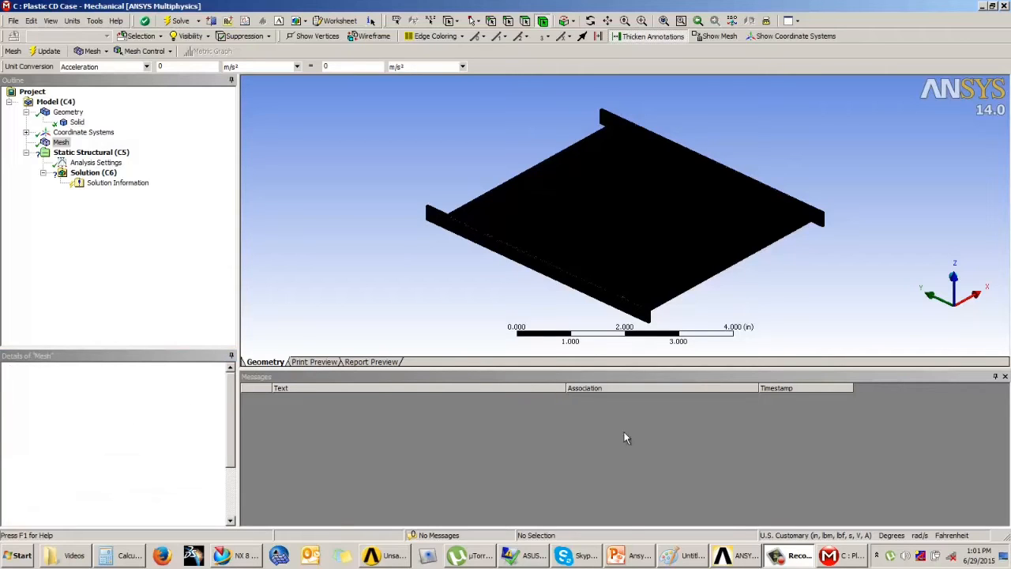
{"action": "left_click", "coordinate": [781, 558]}
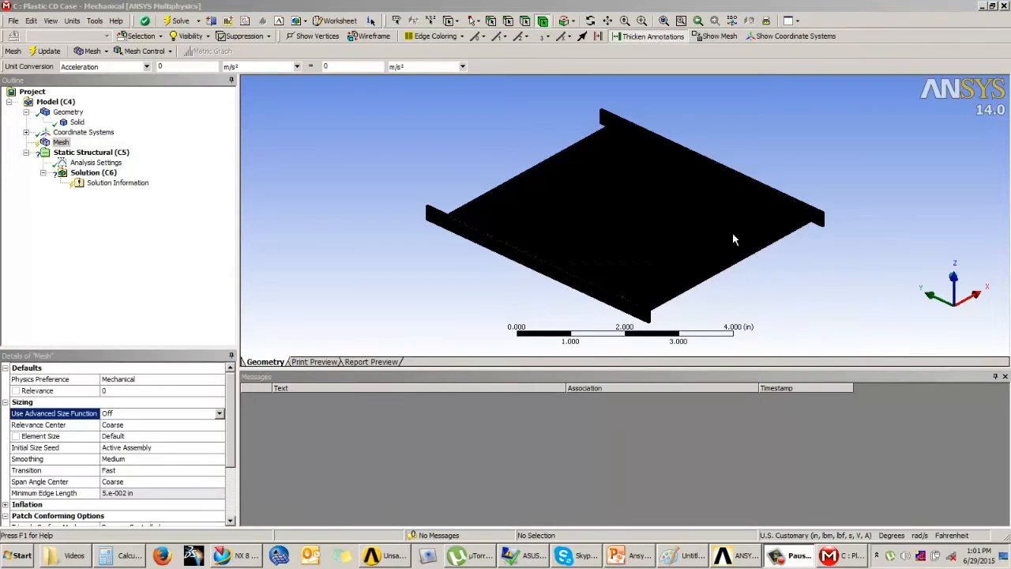
{"action": "left_click", "coordinate": [732, 232]}
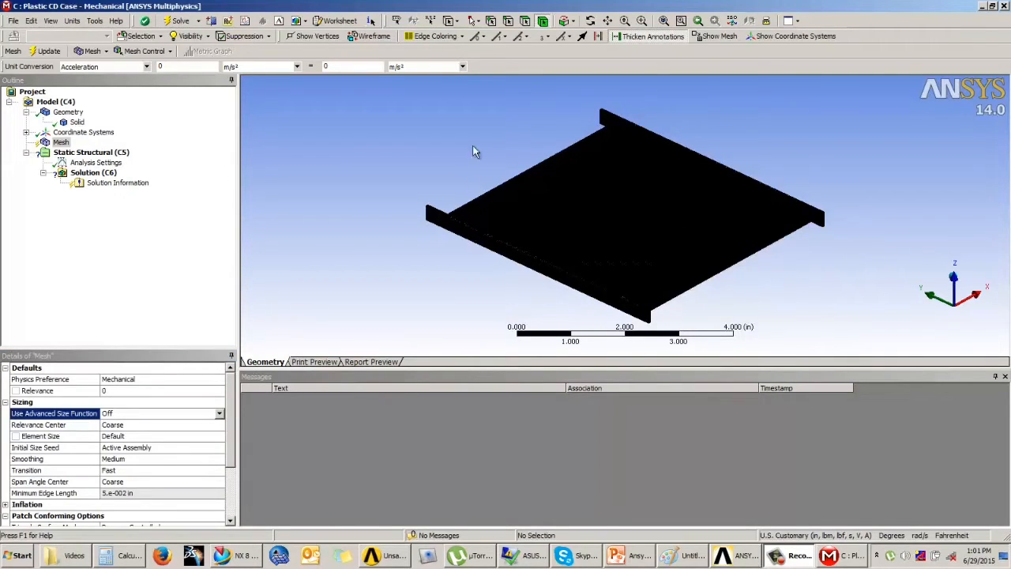
{"action": "left_click", "coordinate": [220, 414]}
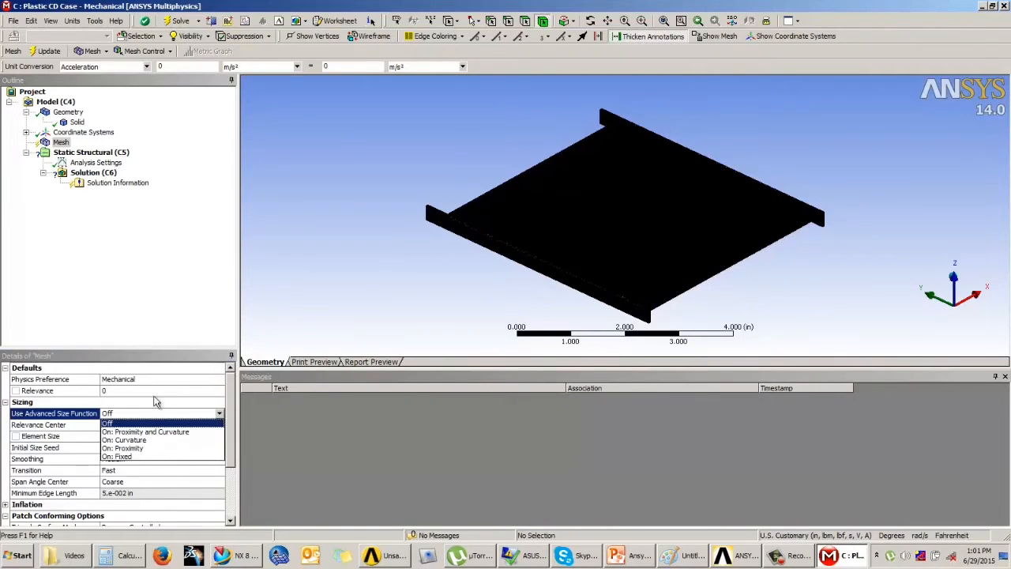
{"action": "left_click", "coordinate": [86, 244]}
{"action": "left_click", "coordinate": [48, 51]}
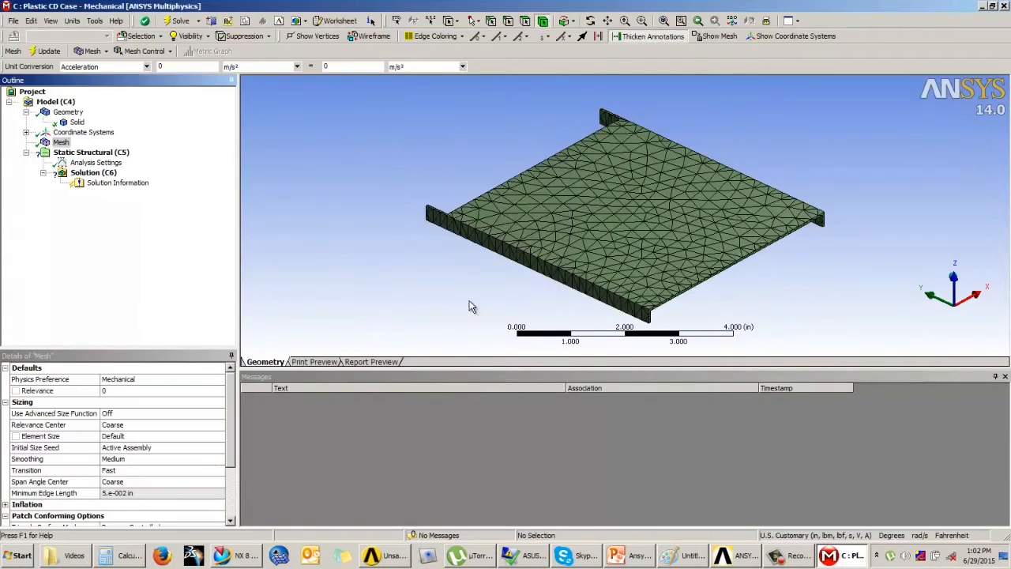
Set the mesh Element Size to 0.10 in and update the mesh.
{"action": "mouse_move", "coordinate": [600, 264]}
{"action": "middle_mouse_down"}
{"action": "mouse_move", "coordinate": [620, 198]}
{"action": "mouse_move", "coordinate": [603, 257]}
{"action": "middle_mouse_up"}
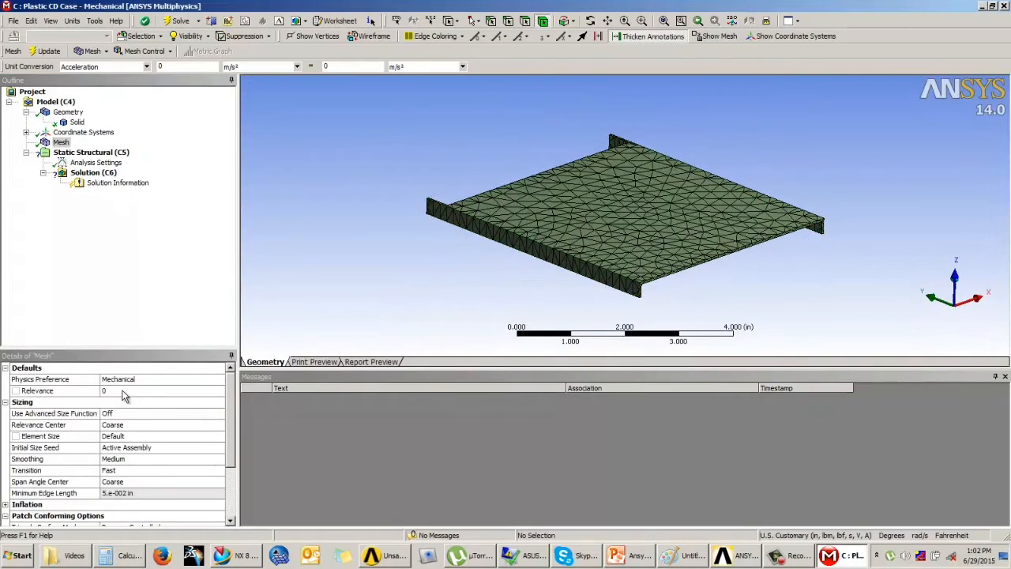
{"action": "middle_click_drag", "start_coordinate": [384, 271], "coordinate": [469, 253]}
{"action": "left_click", "coordinate": [116, 436]}
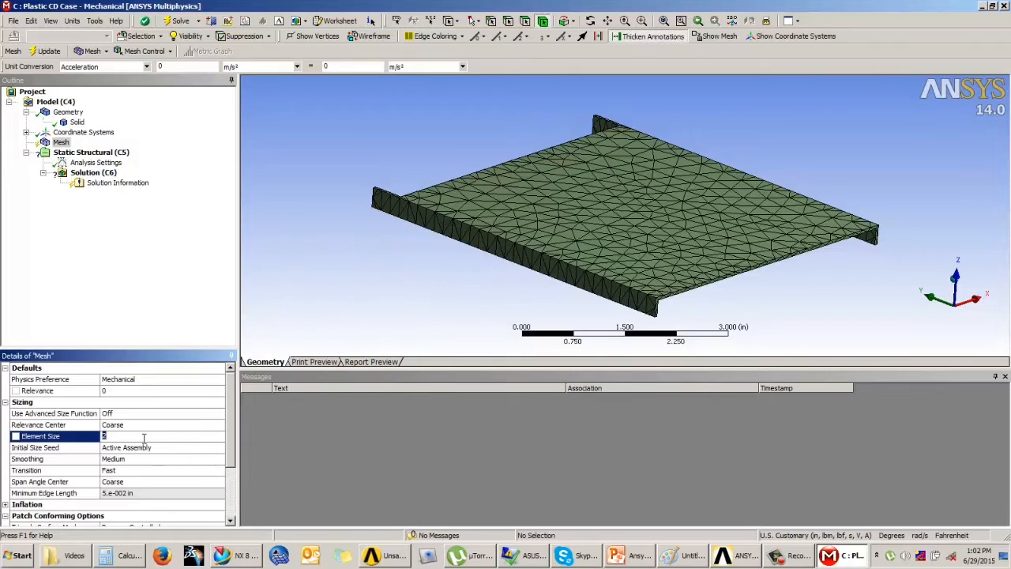
{"action": "key", "text": "Return"}
{"action": "left_click", "coordinate": [145, 436]}
{"action": "key", "text": "Return"}
{"action": "left_click", "coordinate": [49, 51]}
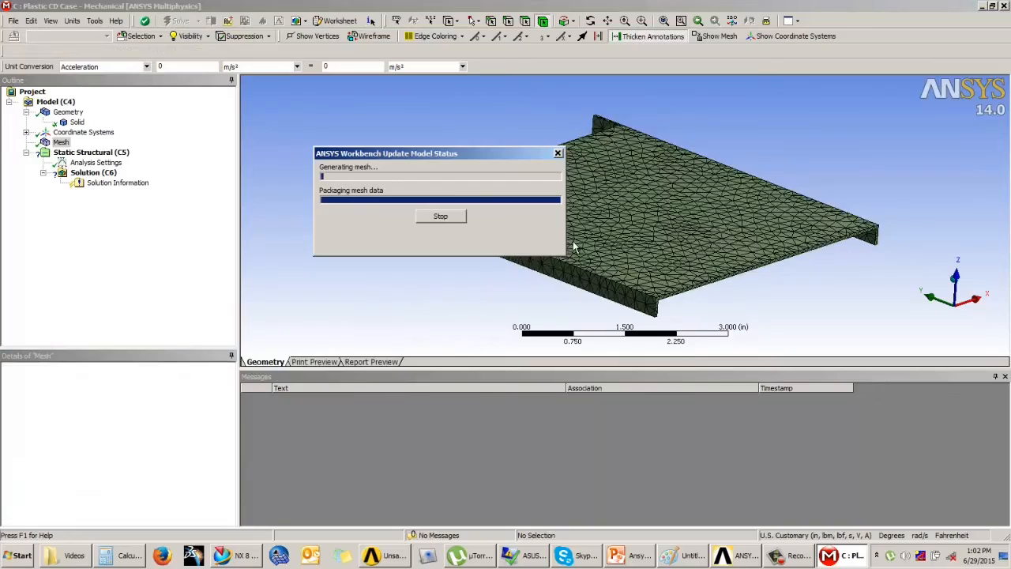
{"action": "middle_click_drag", "start_coordinate": [621, 232], "coordinate": [399, 229]}
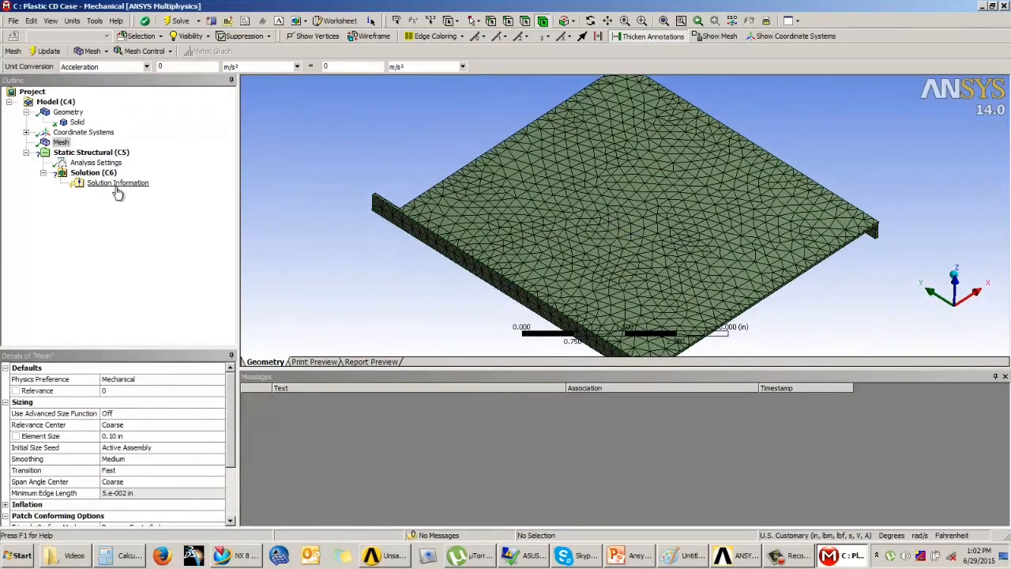
Select the Static Structural environment and switch to PowerPoint to review the Example 4 slide's loading and material data.
{"action": "left_click", "coordinate": [91, 152]}
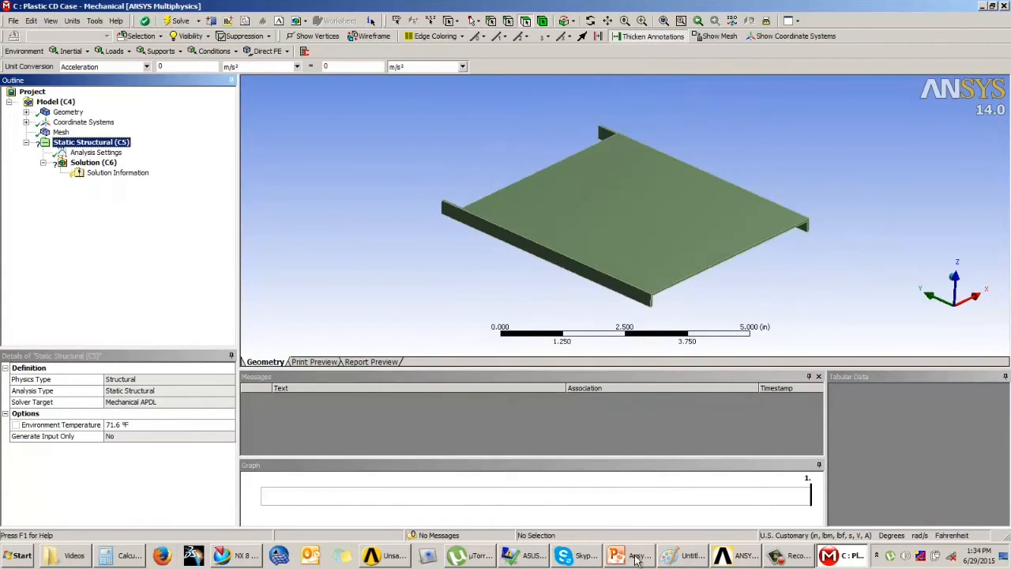
{"action": "left_click", "coordinate": [636, 559]}
{"action": "scroll", "coordinate": [661, 343], "scroll_direction": "down", "scroll_amount": 3}
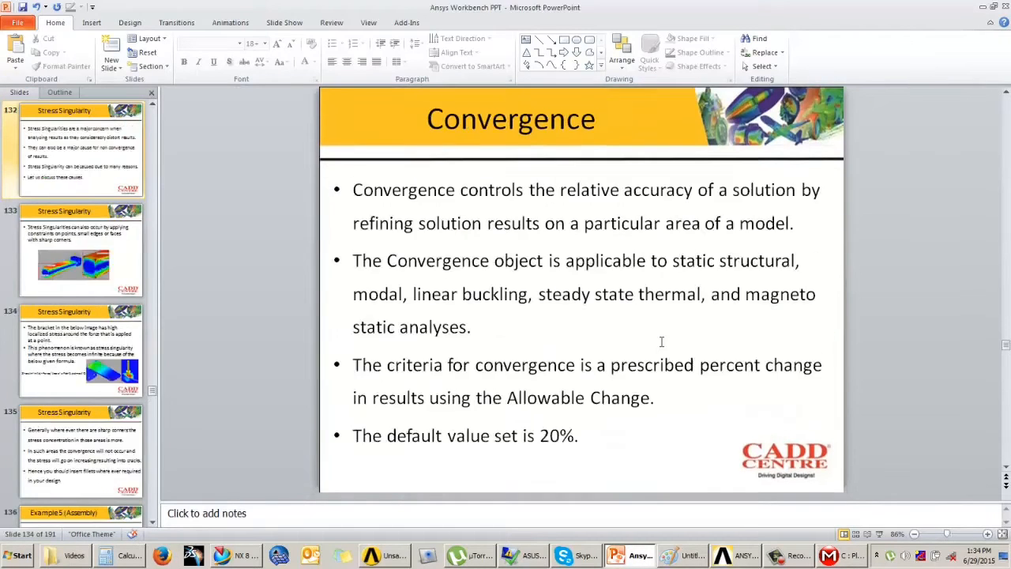
{"action": "scroll", "coordinate": [662, 341], "scroll_direction": "up", "scroll_amount": 5}
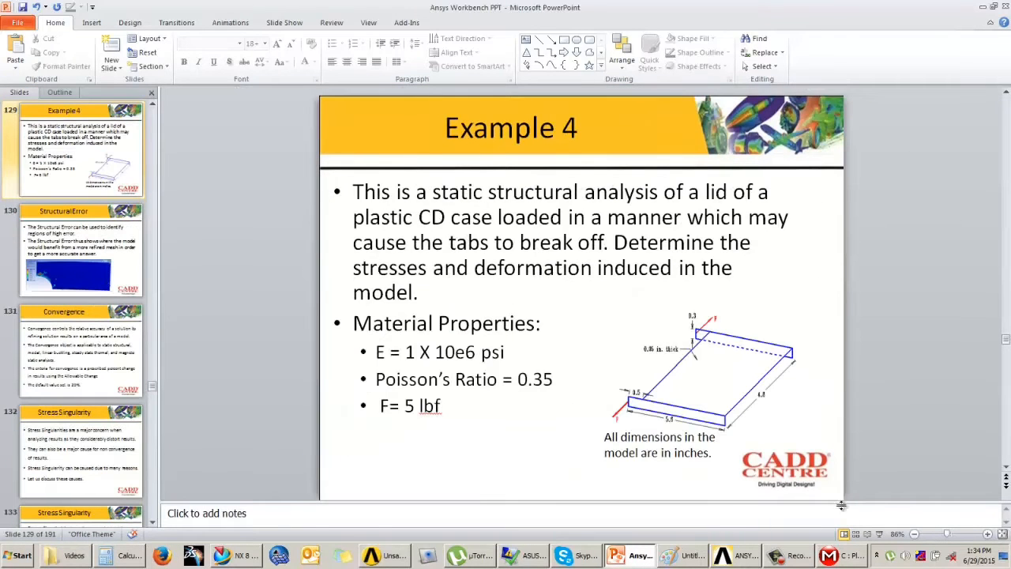
Review the Example 4 slide full screen for the force location and direction, and return to ANSYS Mechanical.
{"action": "left_click", "coordinate": [877, 534]}
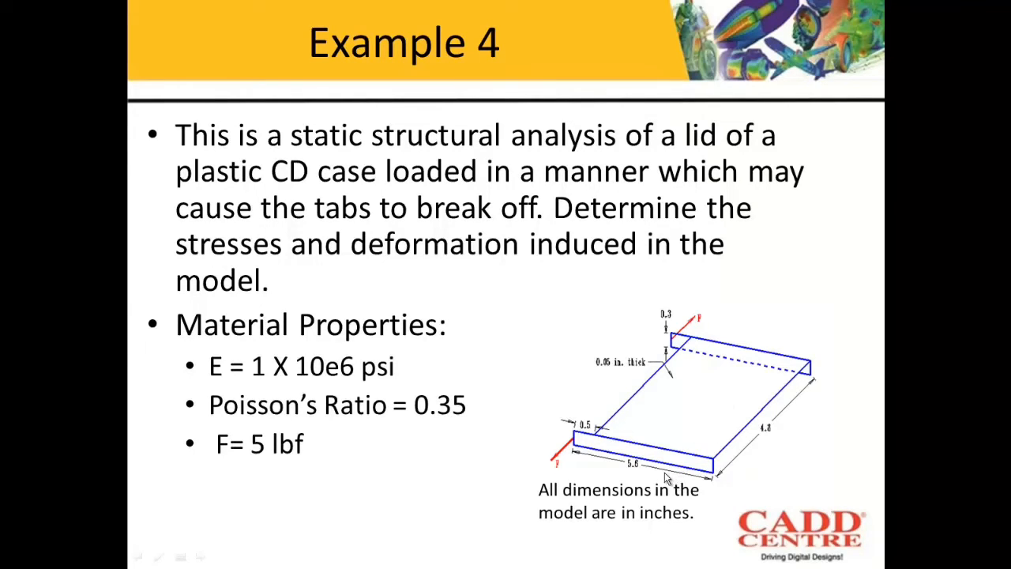
{"action": "key", "text": "Escape"}
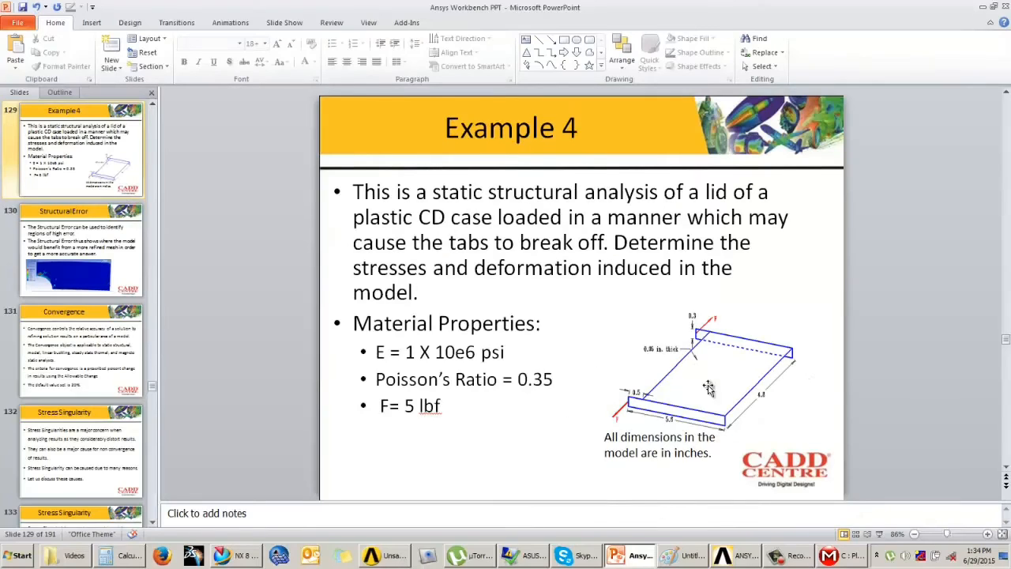
{"action": "left_click", "coordinate": [982, 8]}
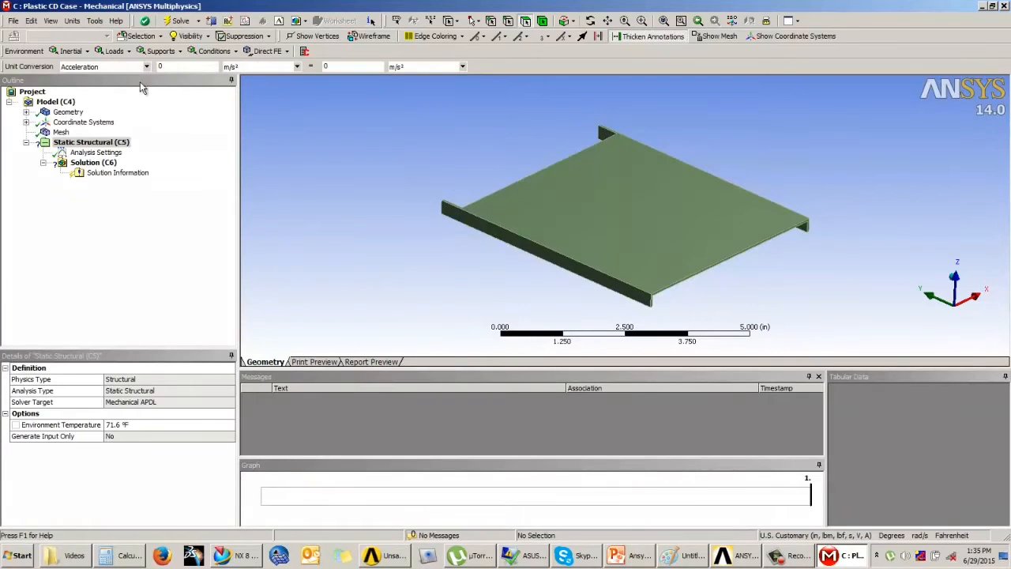
Apply a Frictionless Support to the two narrow underside faces along the lid's side flanges.
{"action": "left_click", "coordinate": [160, 51]}
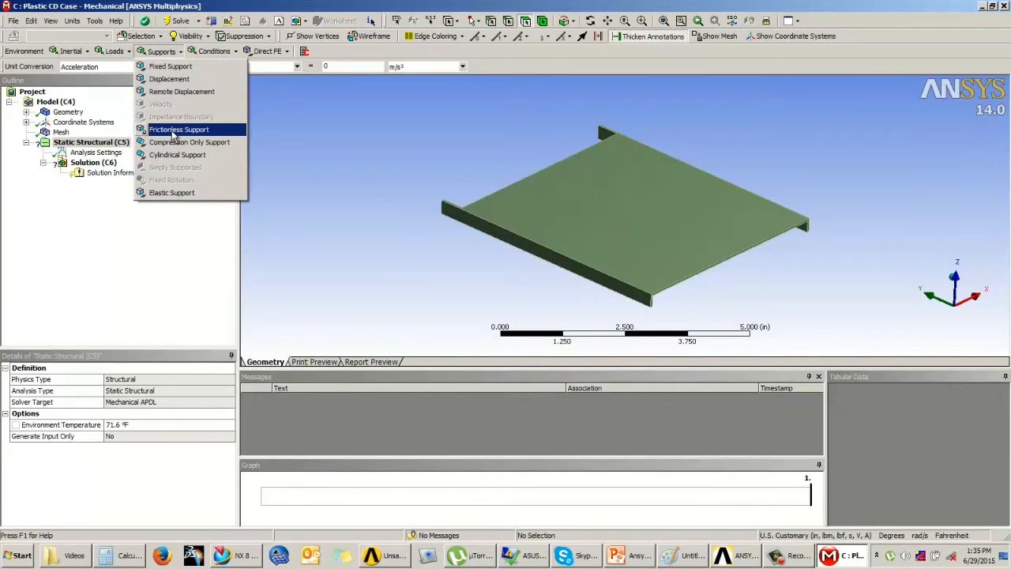
{"action": "left_click", "coordinate": [179, 130]}
{"action": "middle_click_drag", "start_coordinate": [593, 305], "coordinate": [521, 165]}
{"action": "scroll", "coordinate": [544, 172], "scroll_direction": "up", "scroll_amount": 5}
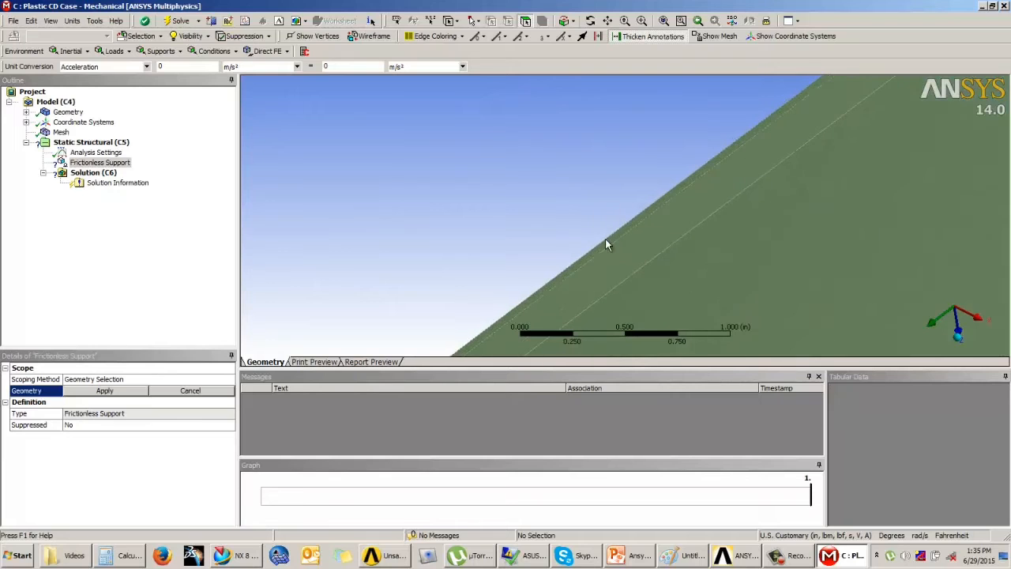
{"action": "left_click", "coordinate": [598, 237]}
{"action": "scroll", "coordinate": [839, 266], "scroll_direction": "down", "scroll_amount": 3}
{"action": "middle_click_drag", "start_coordinate": [722, 248], "coordinate": [682, 210]}
{"action": "scroll", "coordinate": [691, 256], "scroll_direction": "up", "scroll_amount": 3}
{"action": "left_click", "coordinate": [689, 258], "text": "ctrl"}
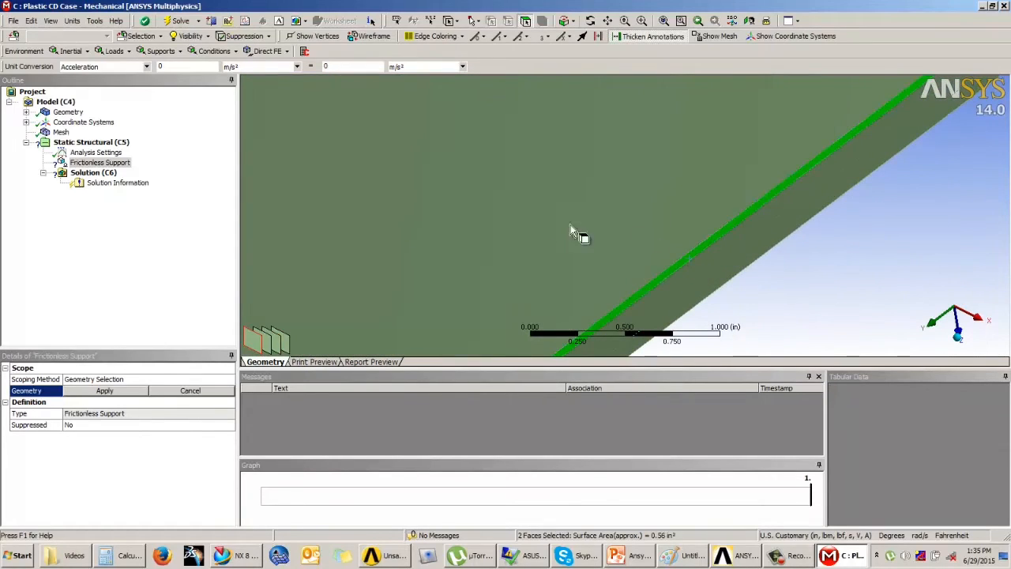
{"action": "left_click", "coordinate": [113, 392]}
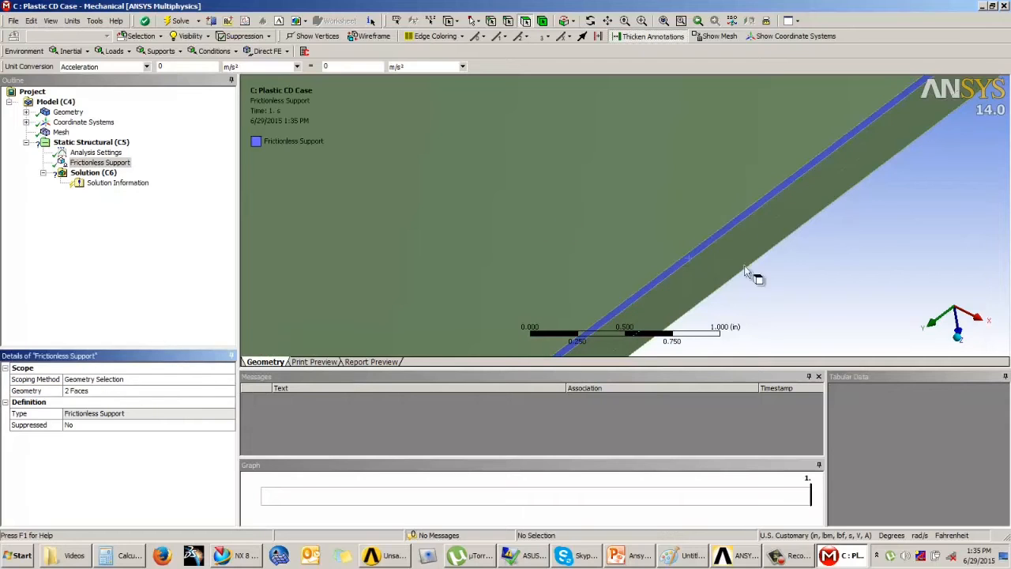
Examine the frictionless support faces along the lid's flanges from several angles.
{"action": "scroll", "coordinate": [833, 267], "scroll_direction": "down", "scroll_amount": 2}
{"action": "middle_click_drag", "start_coordinate": [825, 269], "coordinate": [585, 180]}
{"action": "middle_click_drag", "start_coordinate": [905, 310], "coordinate": [666, 229]}
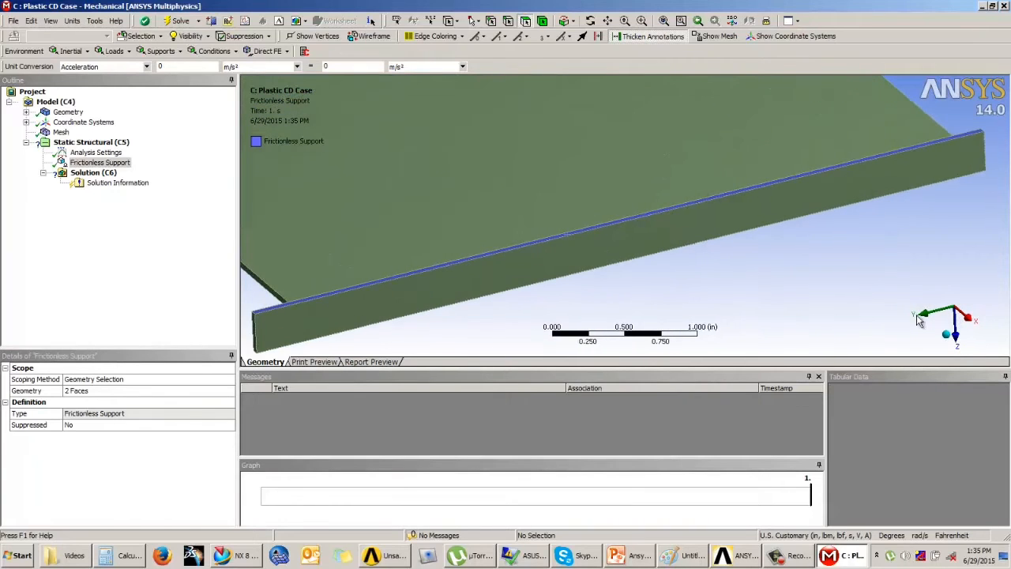
{"action": "scroll", "coordinate": [722, 272], "scroll_direction": "up", "scroll_amount": 2}
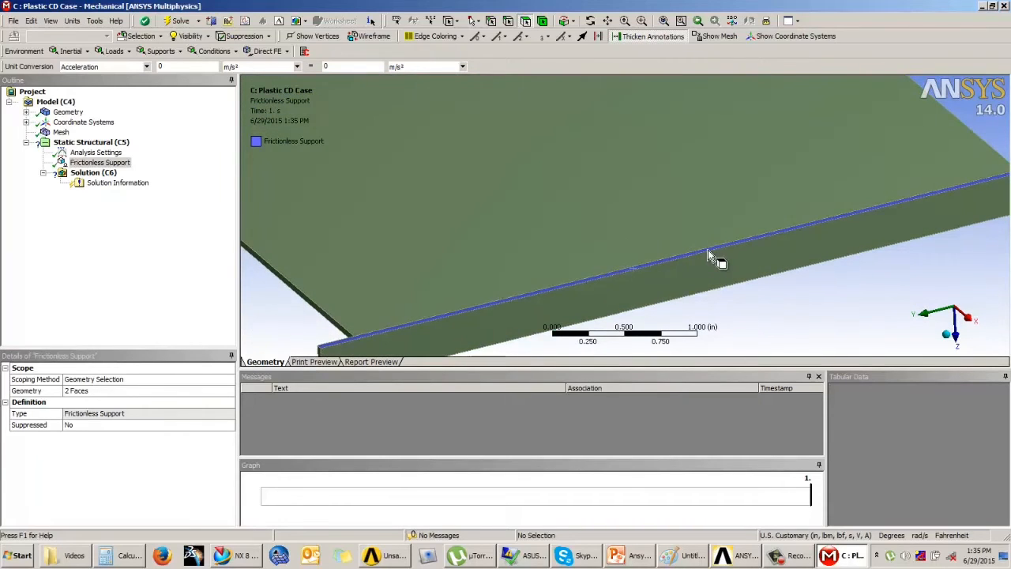
{"action": "scroll", "coordinate": [715, 256], "scroll_direction": "down", "scroll_amount": 3}
{"action": "middle_click_drag", "start_coordinate": [713, 248], "coordinate": [568, 280]}
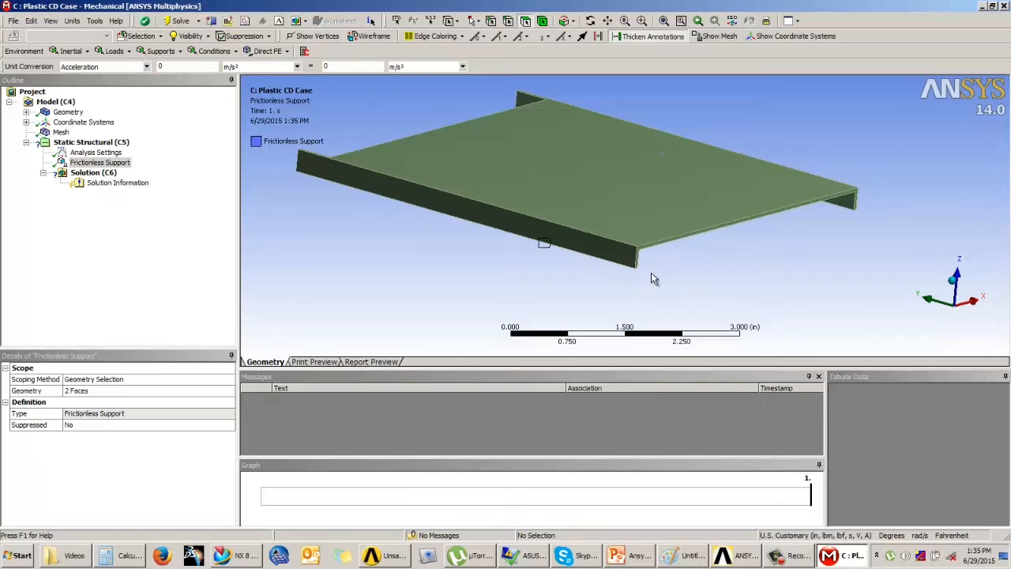
{"action": "middle_click_drag", "start_coordinate": [542, 241], "coordinate": [468, 249]}
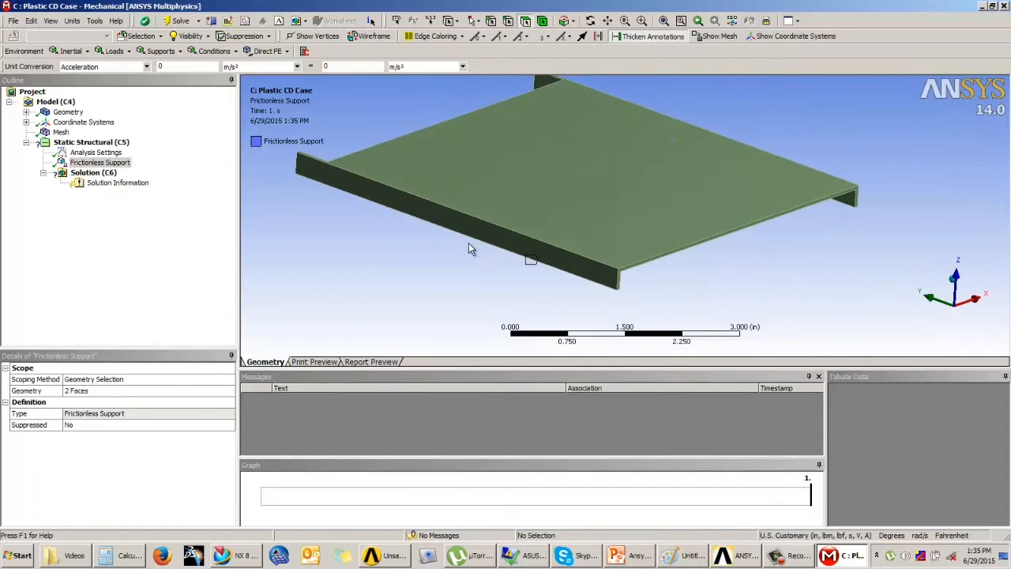
Add a 5 lbf Force to the end face of the first tab in the Static Structural environment.
{"action": "left_click", "coordinate": [91, 143]}
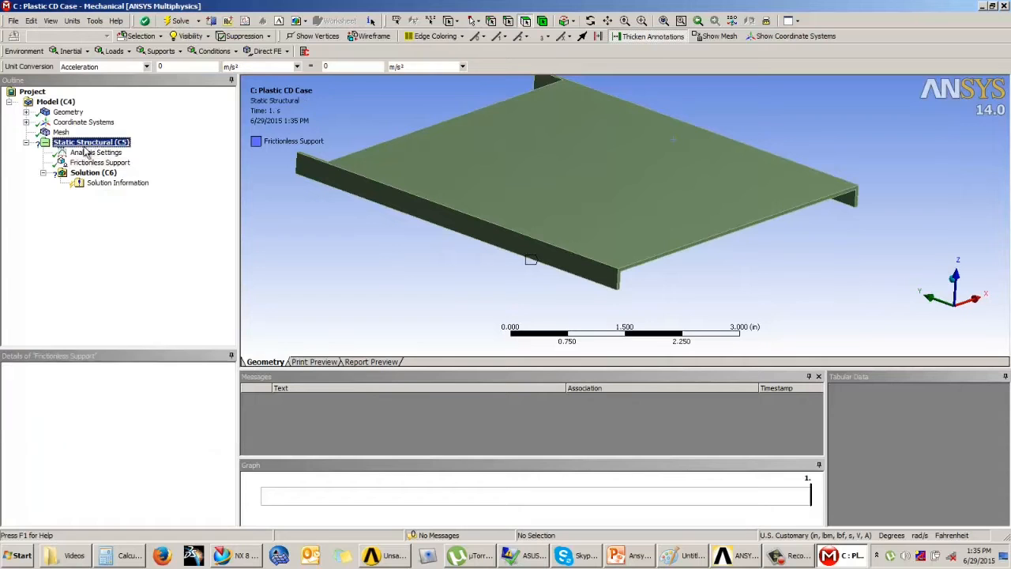
{"action": "left_click", "coordinate": [115, 51]}
{"action": "left_click", "coordinate": [116, 104]}
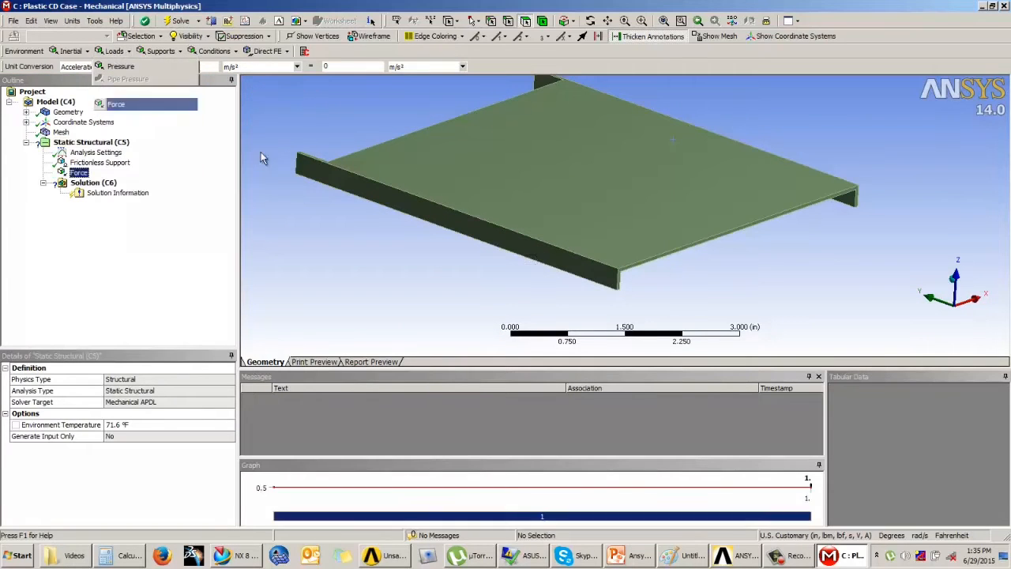
{"action": "middle_click_drag", "start_coordinate": [262, 158], "coordinate": [461, 227]}
{"action": "left_click", "coordinate": [458, 226]}
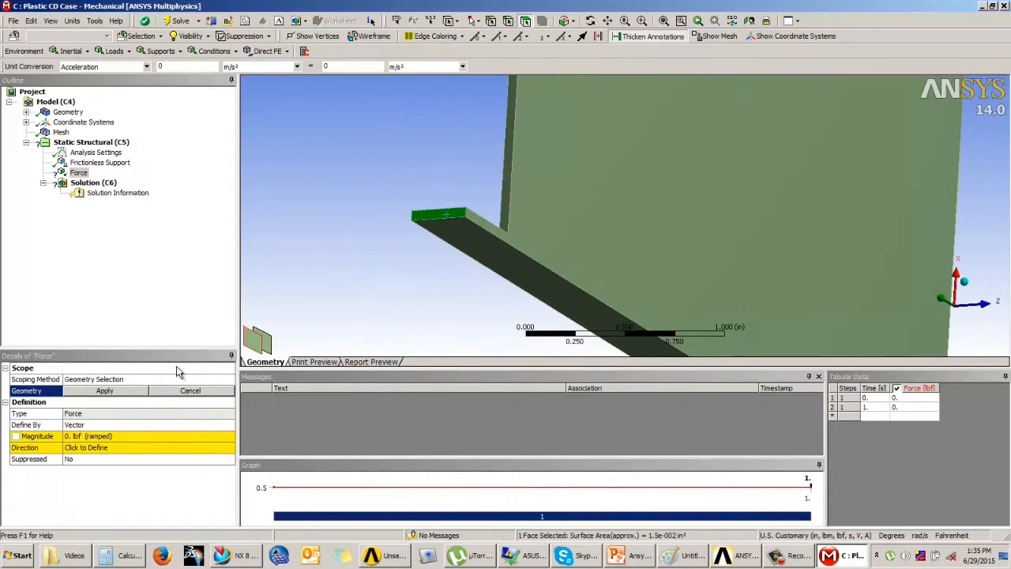
{"action": "left_click", "coordinate": [104, 390]}
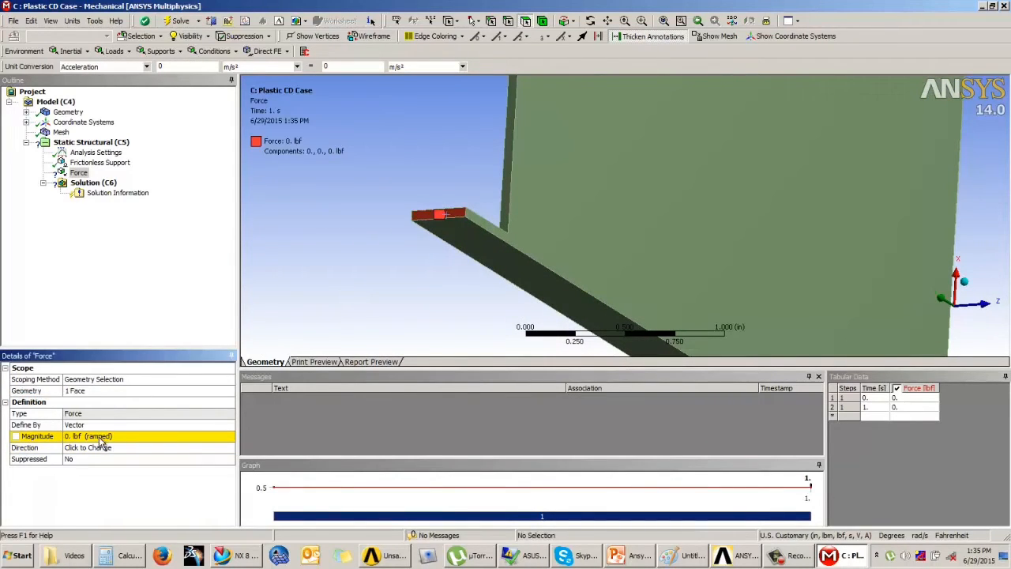
{"action": "left_click", "coordinate": [135, 433]}
{"action": "type", "text": "5"}
{"action": "key", "text": "Return"}
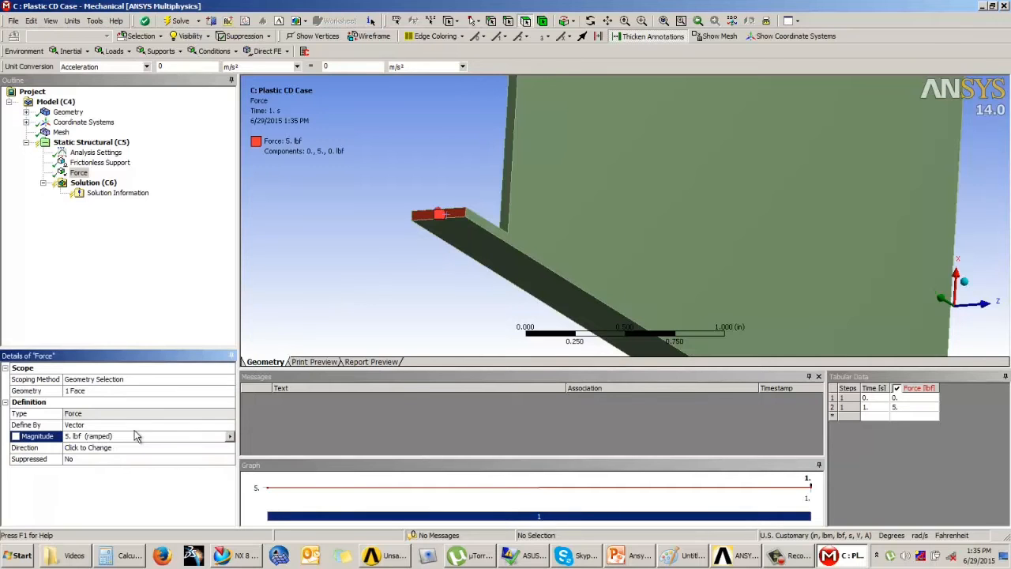
Set the first force's direction along the lid edge between the tabs, pulling outward in negative X.
{"action": "middle_click_drag", "start_coordinate": [447, 200], "coordinate": [632, 235]}
{"action": "left_click", "coordinate": [115, 448]}
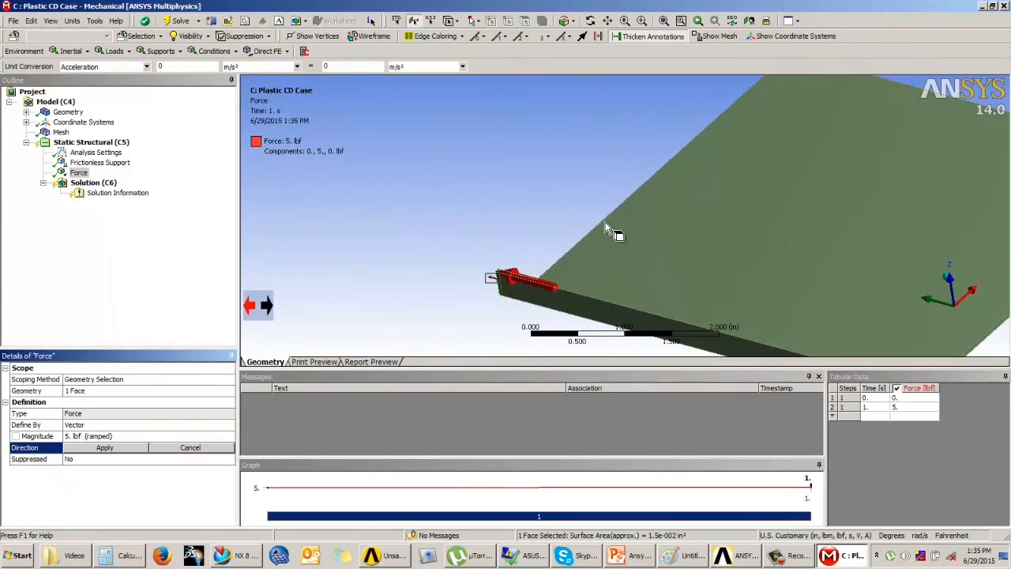
{"action": "left_click", "coordinate": [606, 229]}
{"action": "left_click", "coordinate": [109, 447]}
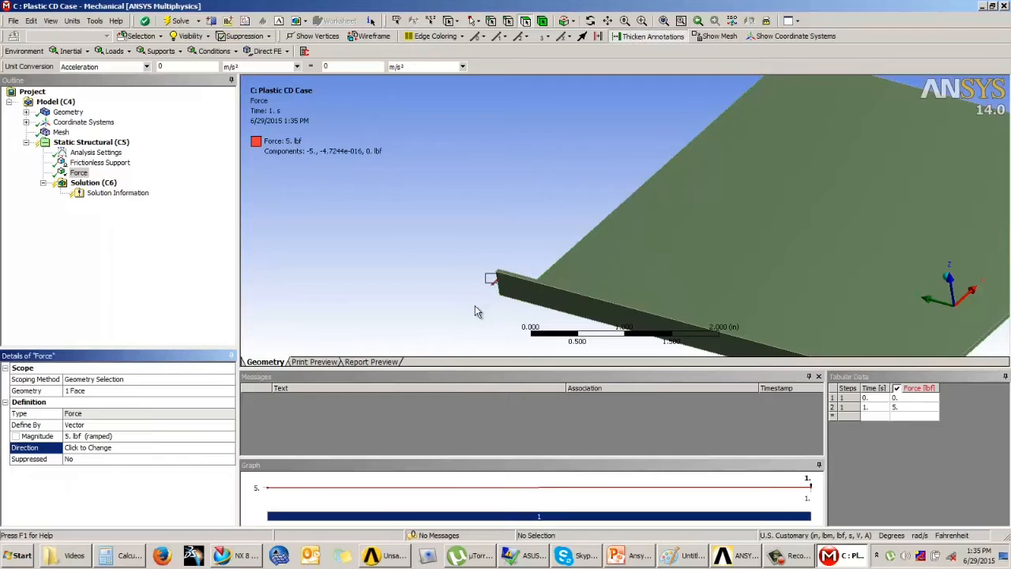
Add a second Force of 5 lbf to the end face of the opposite tab.
{"action": "middle_click_drag", "start_coordinate": [447, 294], "coordinate": [448, 248]}
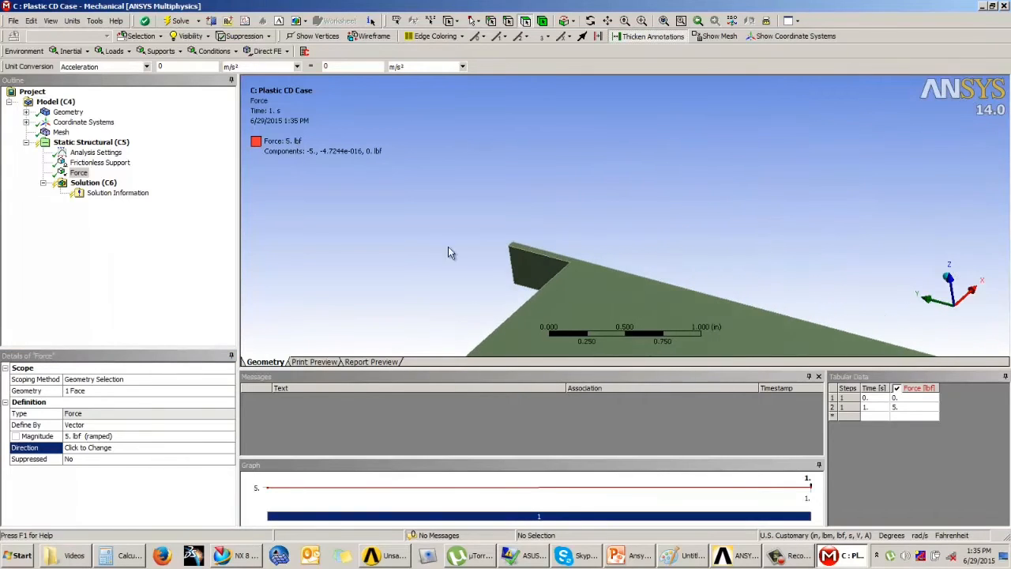
{"action": "left_click", "coordinate": [114, 50]}
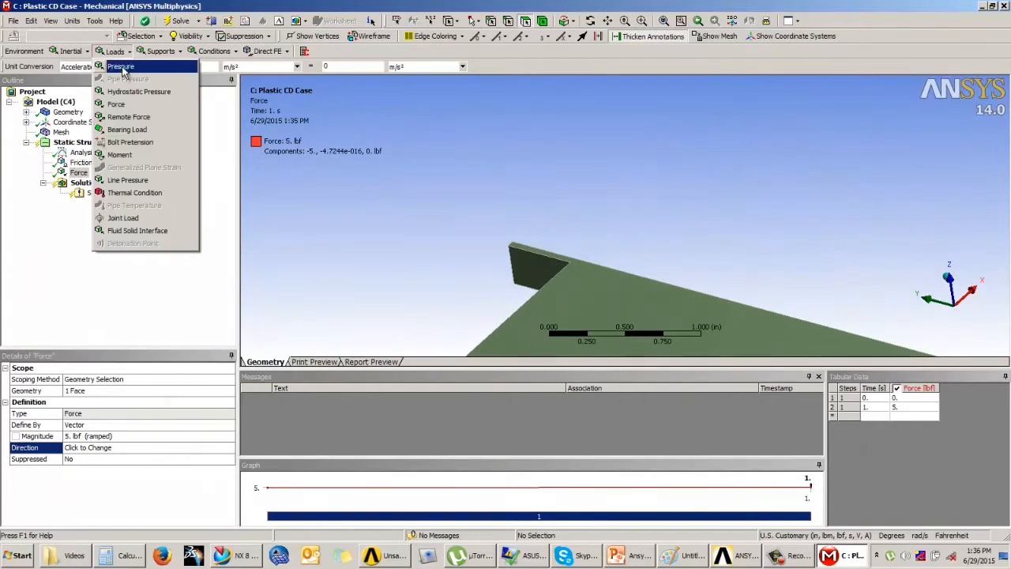
{"action": "left_click", "coordinate": [117, 105]}
{"action": "middle_click_drag", "start_coordinate": [379, 248], "coordinate": [549, 243]}
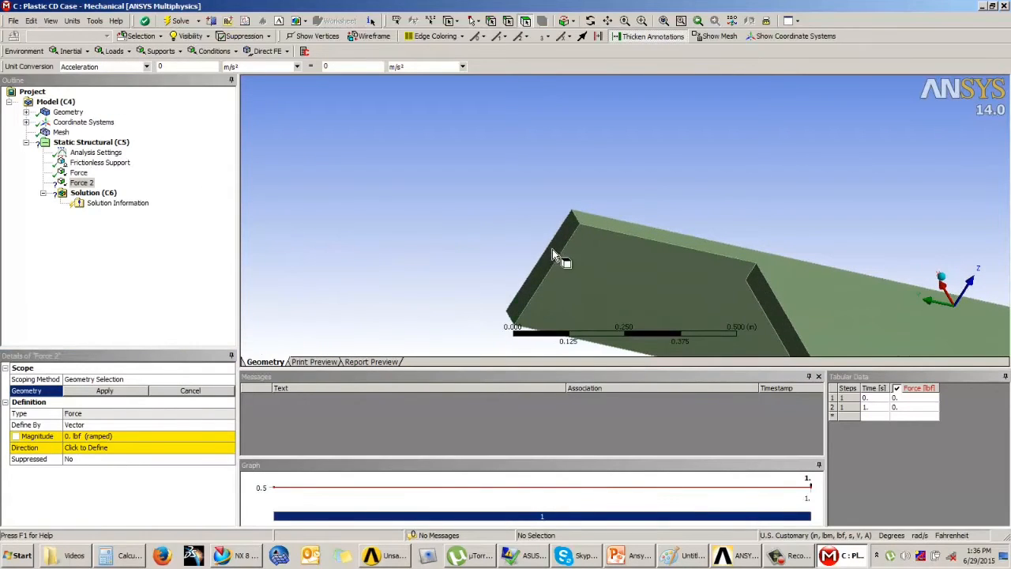
{"action": "left_click", "coordinate": [552, 249]}
{"action": "left_click", "coordinate": [130, 391]}
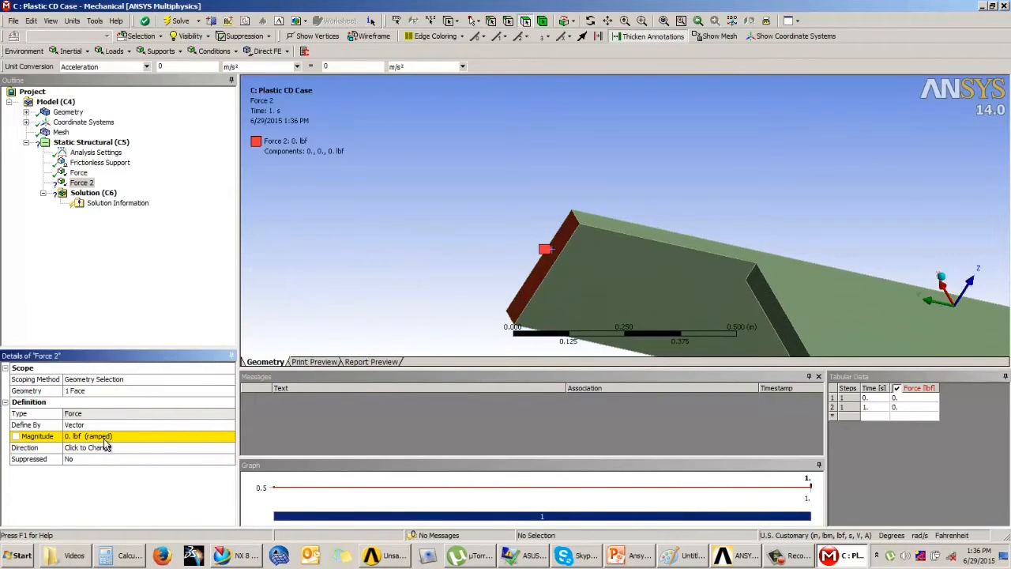
{"action": "left_click", "coordinate": [101, 437]}
{"action": "type", "text": "5"}
{"action": "key", "text": "Return"}
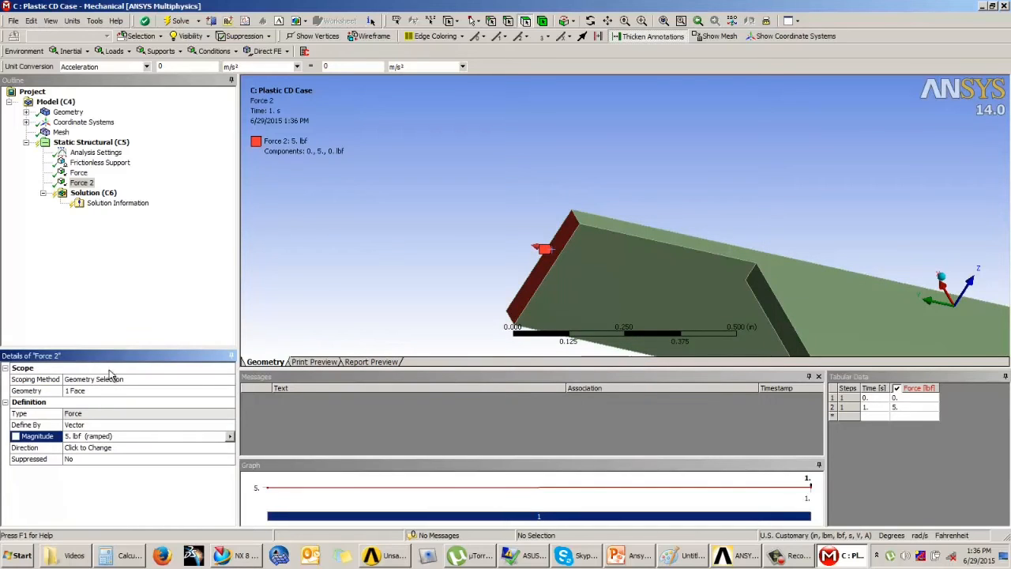
Set the second force's direction along the lid edge between the tabs, flipped to pull outward in positive X.
{"action": "left_click", "coordinate": [89, 447]}
{"action": "left_click", "coordinate": [711, 317]}
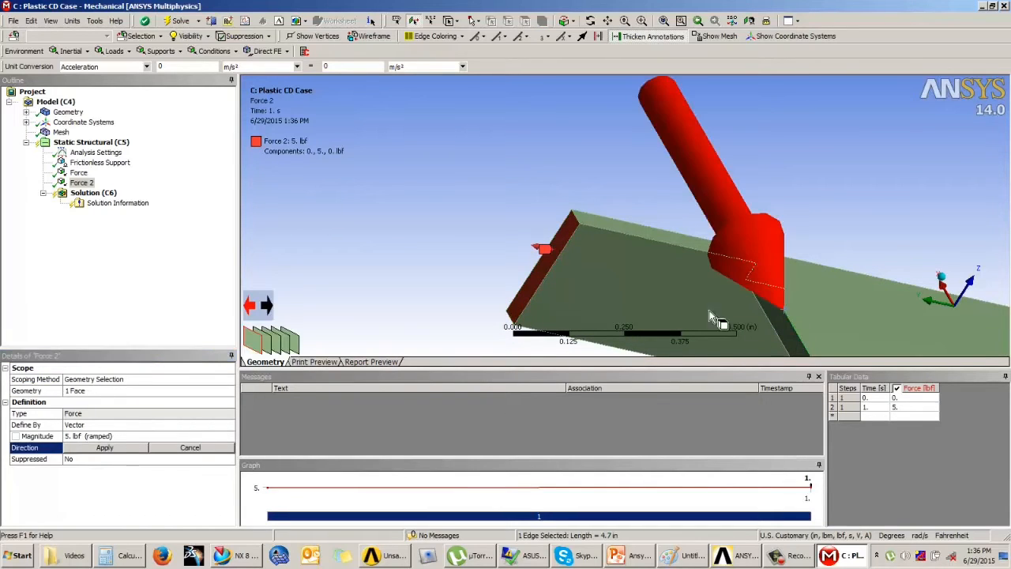
{"action": "left_click", "coordinate": [265, 305]}
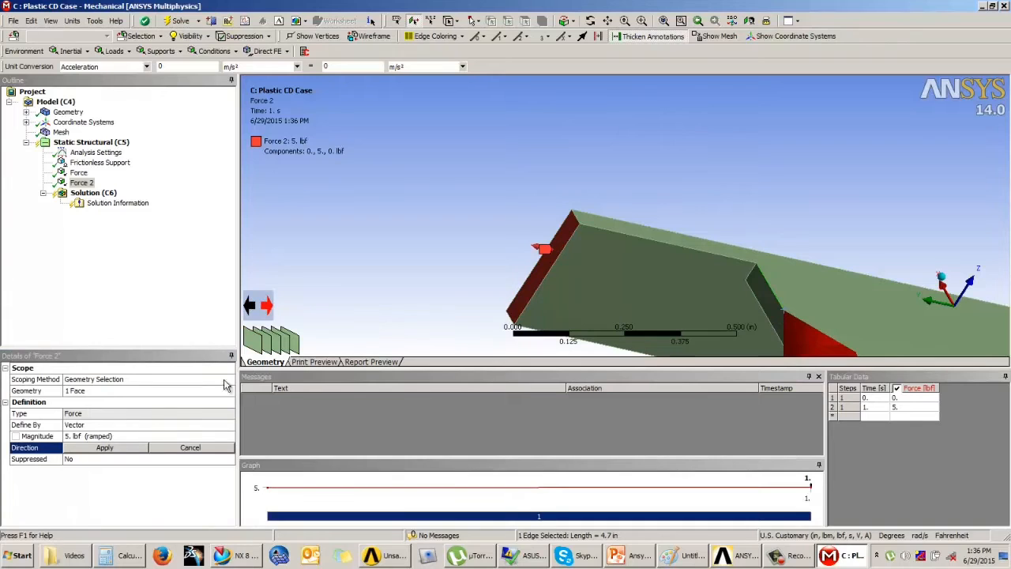
{"action": "left_click", "coordinate": [111, 448]}
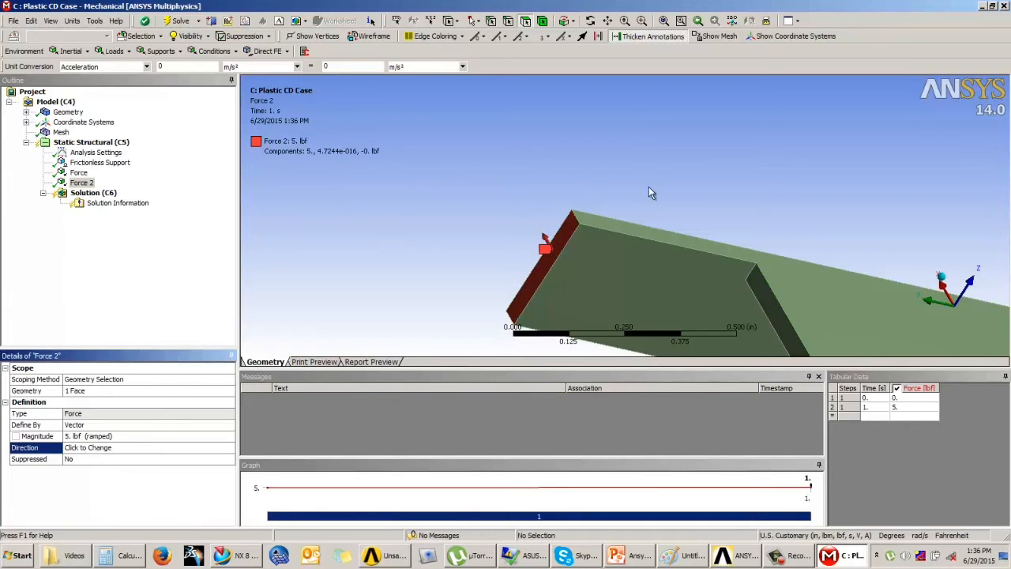
Add Total Deformation and Equivalent (von-Mises) Stress results to the solution and solve the analysis.
{"action": "scroll", "coordinate": [649, 174], "scroll_direction": "down", "scroll_amount": 3}
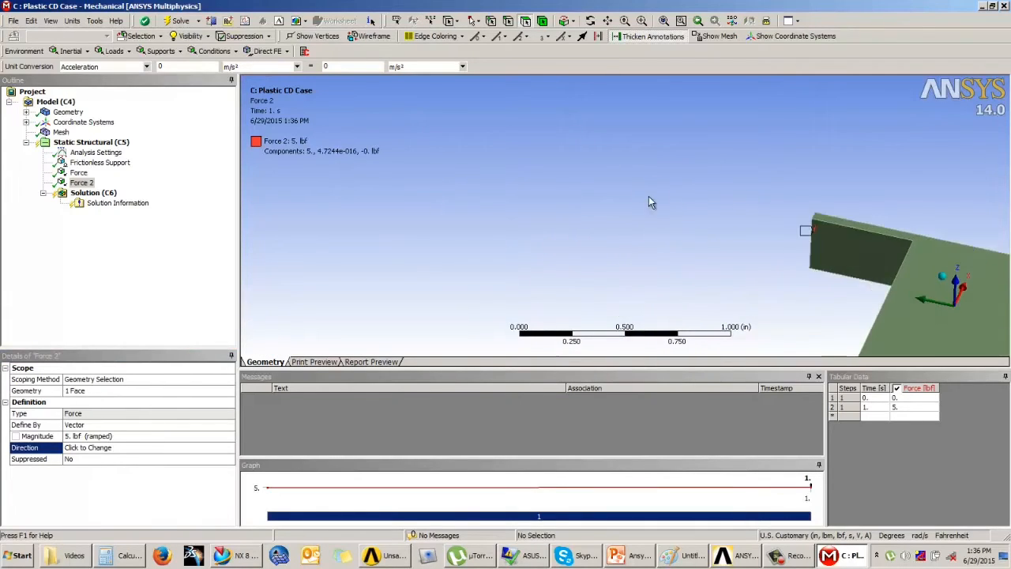
{"action": "middle_click_drag", "start_coordinate": [648, 198], "coordinate": [505, 199]}
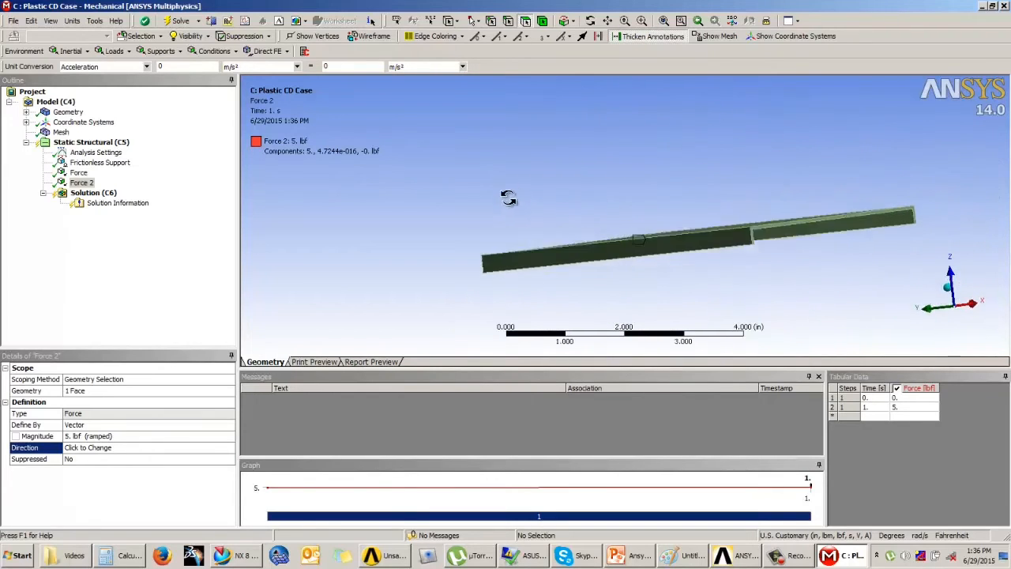
{"action": "left_click", "coordinate": [92, 192]}
{"action": "left_click", "coordinate": [65, 50]}
{"action": "left_click", "coordinate": [74, 67]}
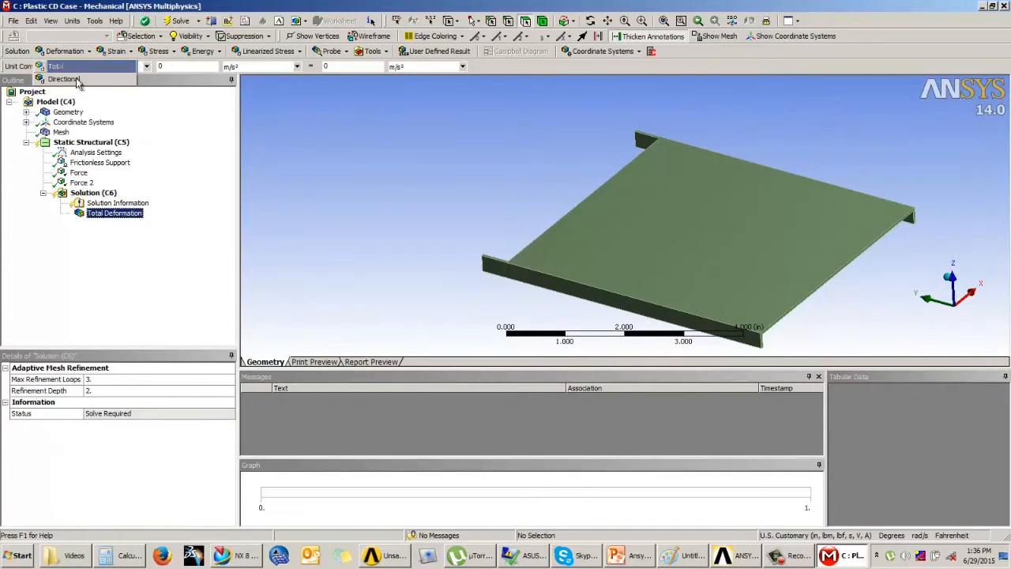
{"action": "left_click", "coordinate": [156, 51]}
{"action": "left_click", "coordinate": [183, 66]}
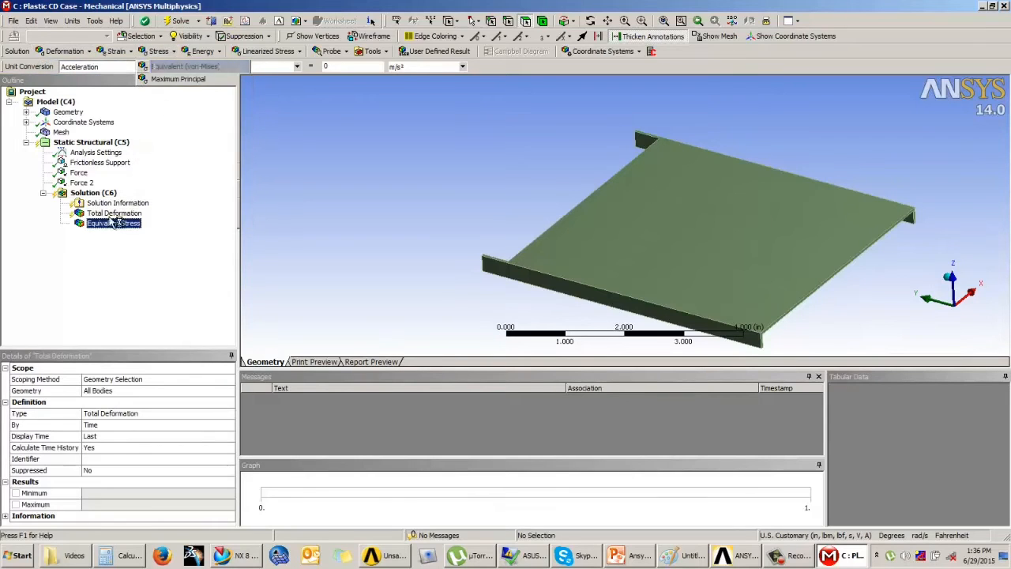
{"action": "right_click", "coordinate": [93, 194]}
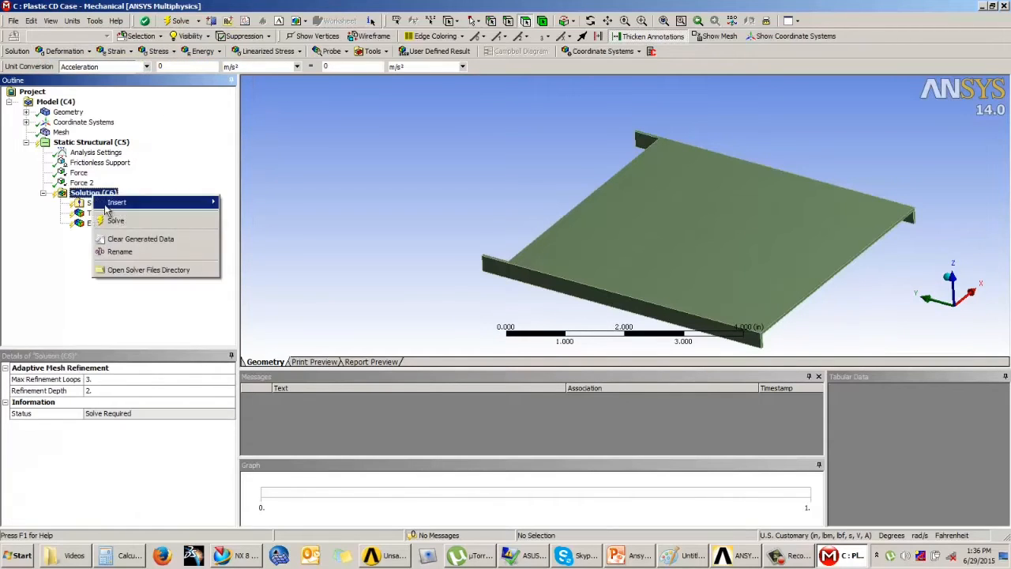
{"action": "left_click", "coordinate": [116, 221]}
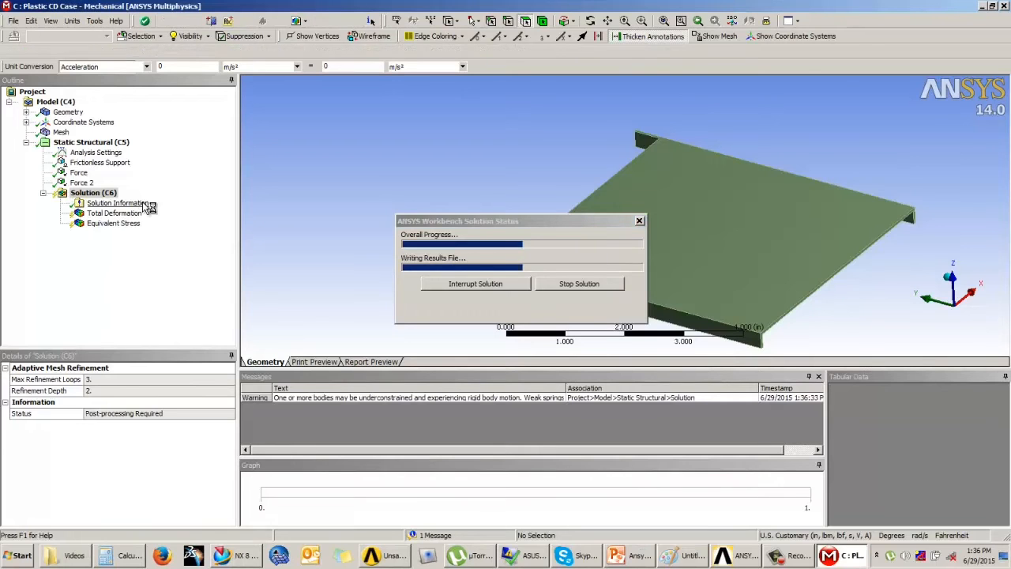
Inspect the equivalent stress contour on the lid and open the solver output.
{"action": "left_click", "coordinate": [115, 224]}
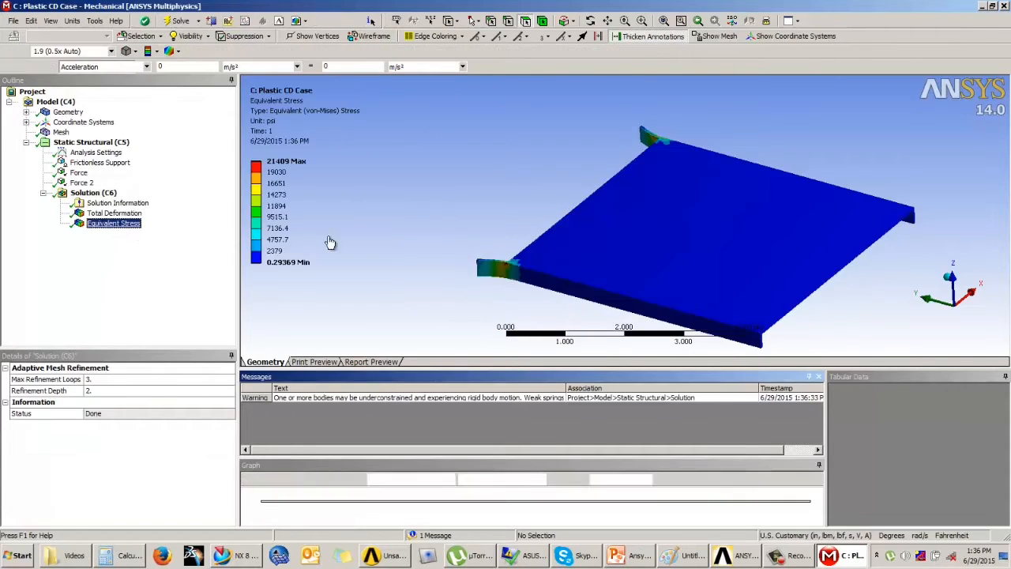
{"action": "mouse_move", "coordinate": [550, 204]}
{"action": "middle_mouse_down"}
{"action": "mouse_move", "coordinate": [559, 233]}
{"action": "mouse_move", "coordinate": [546, 201]}
{"action": "middle_mouse_up"}
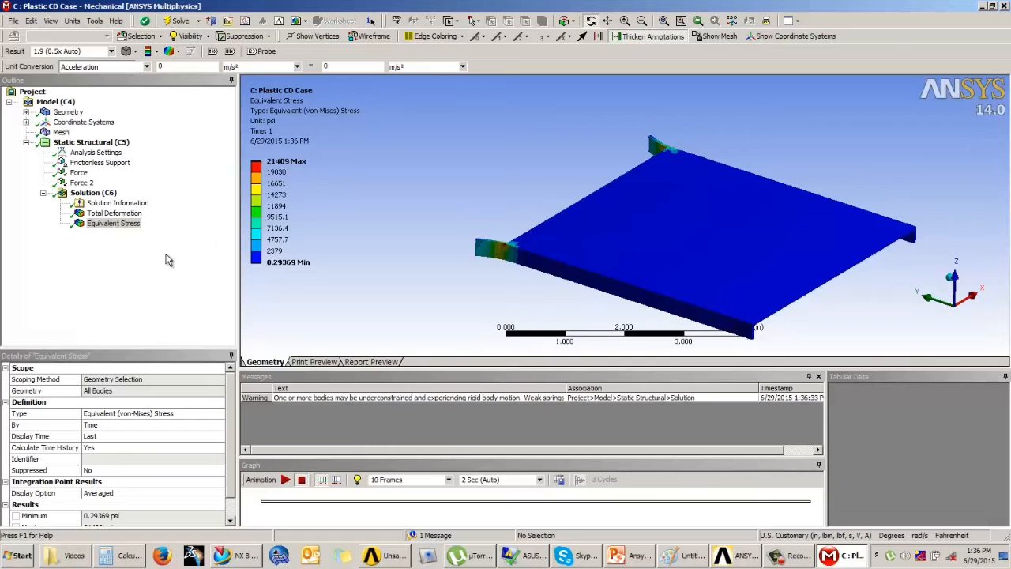
{"action": "left_click", "coordinate": [117, 203]}
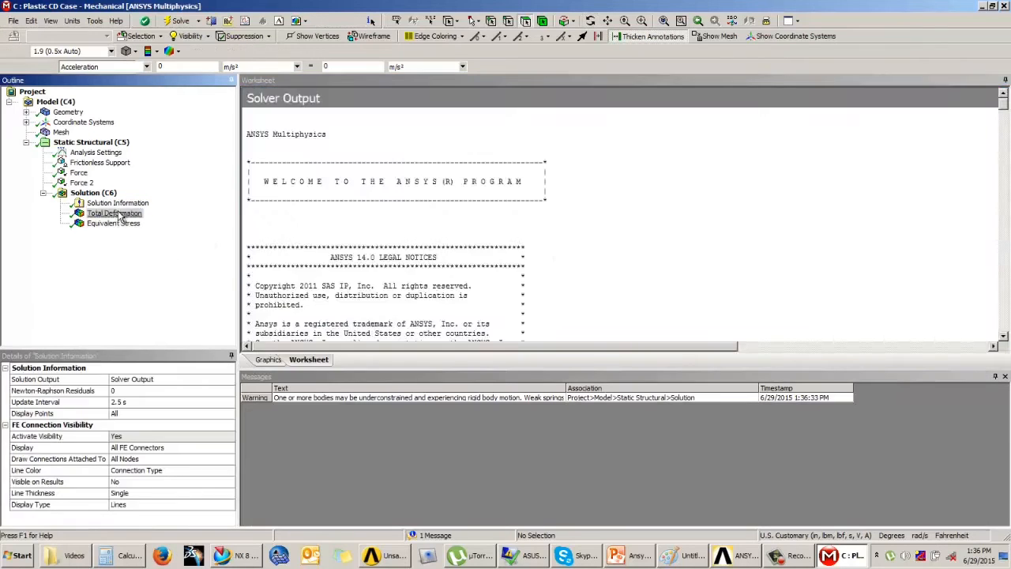
Inspect the Total Deformation contour on the lid, looking closely at the two deflected tabs.
{"action": "left_click", "coordinate": [117, 213]}
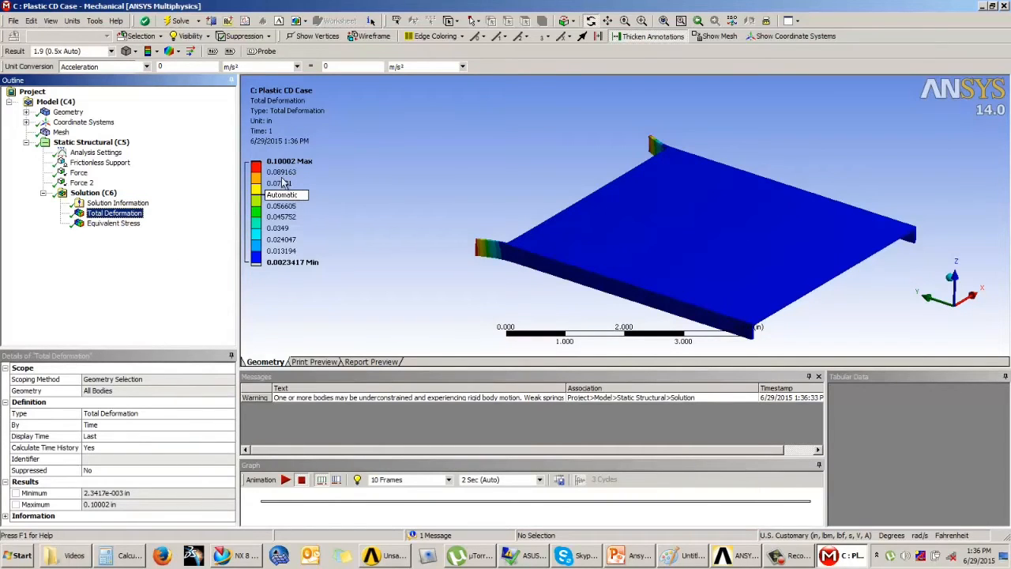
{"action": "left_click_drag", "start_coordinate": [590, 211], "coordinate": [580, 184]}
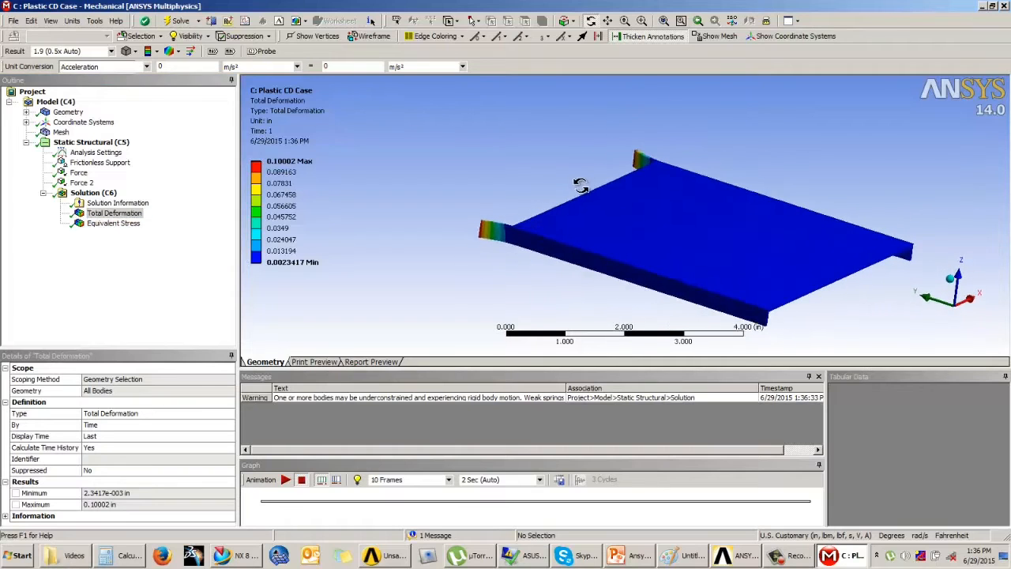
{"action": "scroll", "coordinate": [548, 199], "scroll_direction": "up", "scroll_amount": 2}
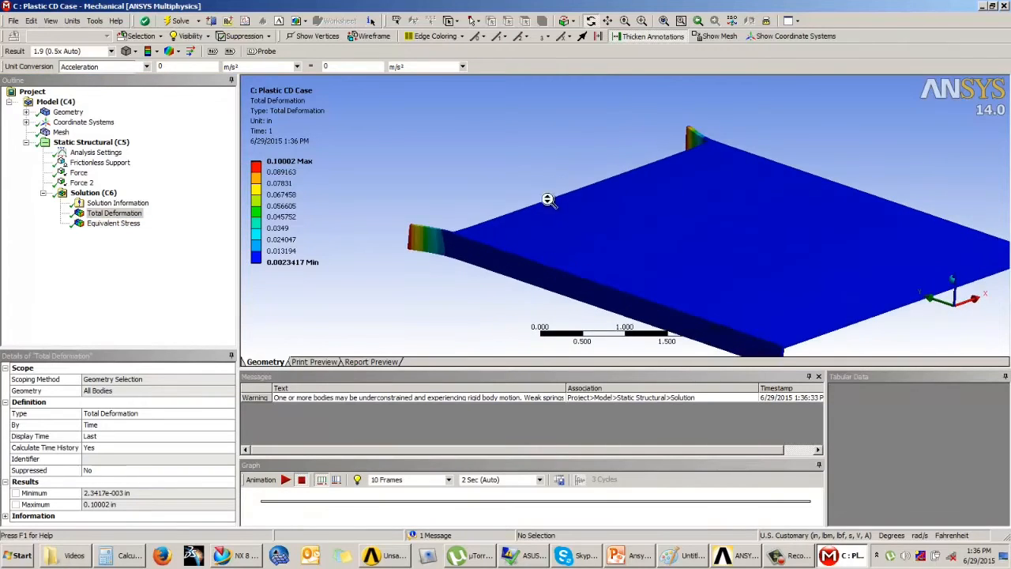
{"action": "scroll", "coordinate": [534, 213], "scroll_direction": "down", "scroll_amount": 2}
{"action": "scroll", "coordinate": [535, 209], "scroll_direction": "up", "scroll_amount": 2}
{"action": "left_click", "coordinate": [177, 269]}
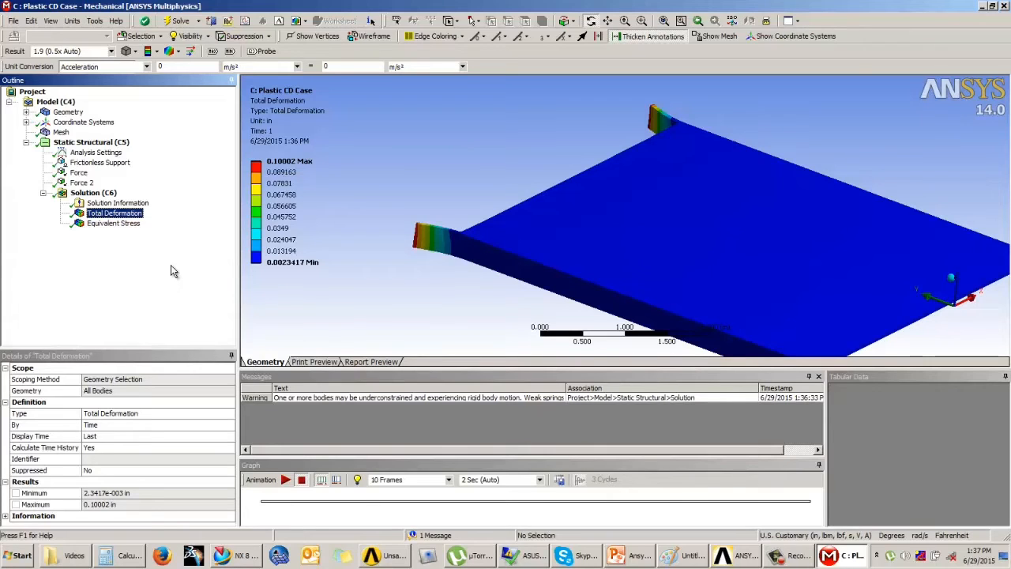
Switch to Paint and draw a pair of graph axes by brush, labelling the vertical one σ and the horizontal one Mesh.
{"action": "left_click", "coordinate": [693, 555]}
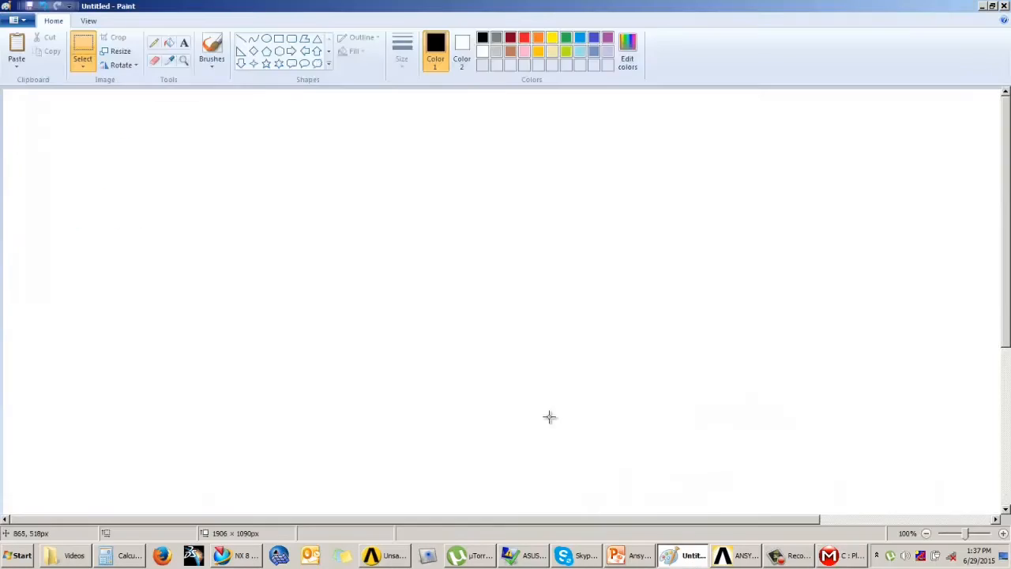
{"action": "left_click", "coordinate": [211, 48]}
{"action": "left_click_drag", "start_coordinate": [278, 178], "coordinate": [261, 444]}
{"action": "left_click_drag", "start_coordinate": [218, 417], "coordinate": [544, 421]}
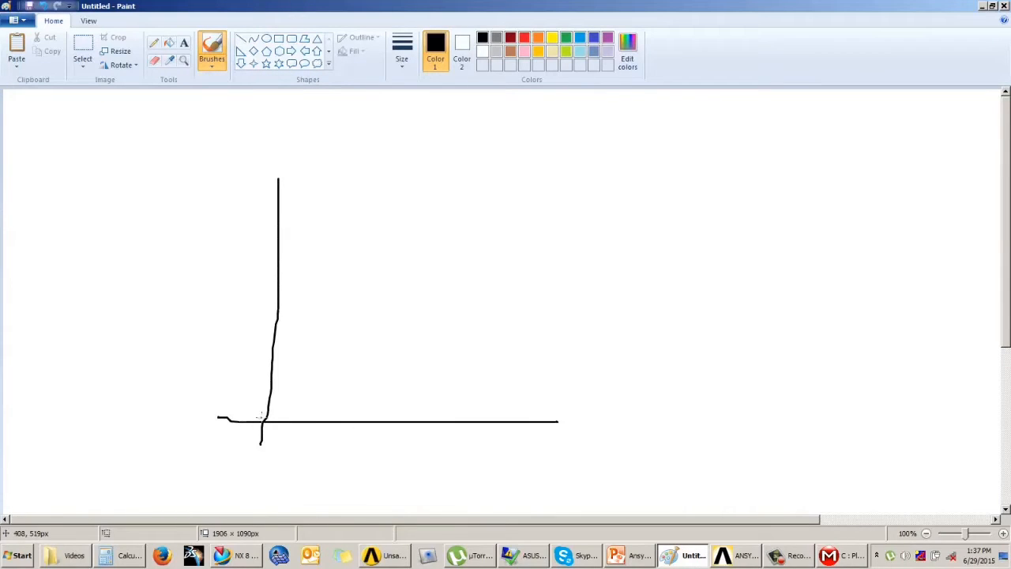
{"action": "left_click_drag", "start_coordinate": [209, 310], "coordinate": [239, 296]}
{"action": "mouse_move", "coordinate": [364, 484]}
{"action": "left_mouse_down"}
{"action": "mouse_move", "coordinate": [365, 452]}
{"action": "mouse_move", "coordinate": [403, 484]}
{"action": "mouse_move", "coordinate": [489, 479]}
{"action": "left_mouse_up"}
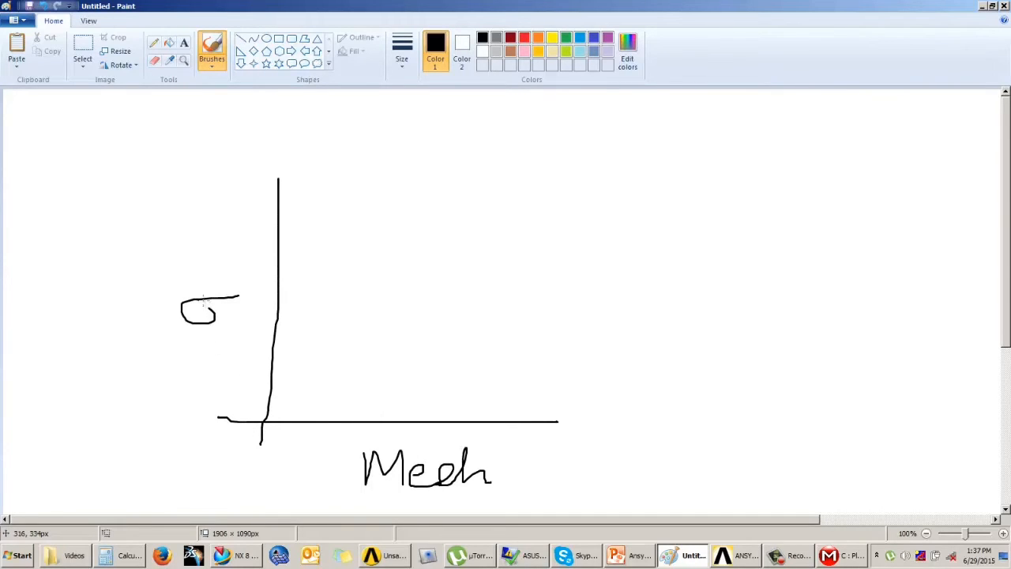
Draw a stress curve that rises and levels off, star its plateau start, drop a line to the mesh axis and add a rightward arrow.
{"action": "left_click_drag", "start_coordinate": [267, 422], "coordinate": [331, 342]}
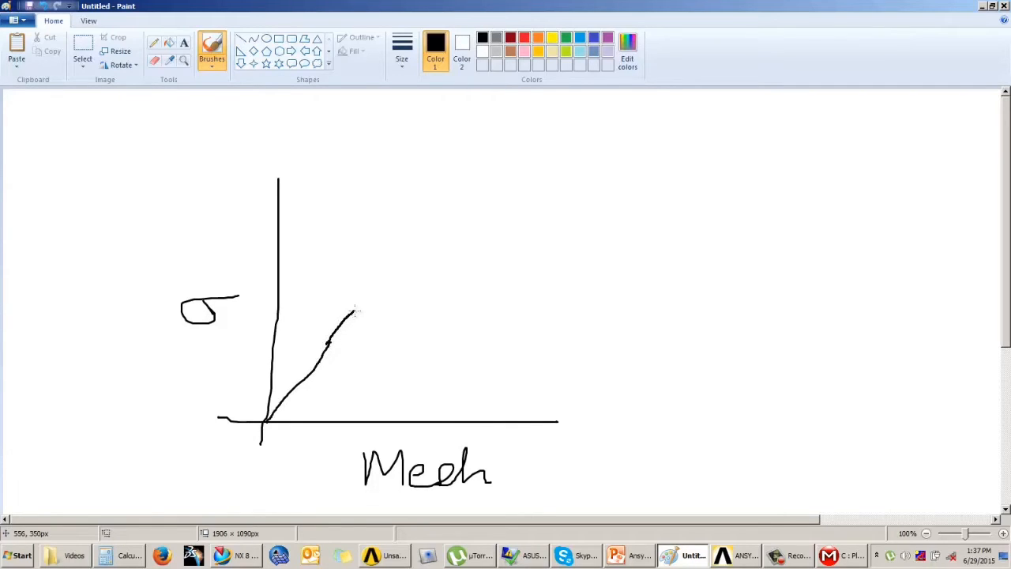
{"action": "mouse_move", "coordinate": [355, 310]}
{"action": "left_mouse_down"}
{"action": "mouse_move", "coordinate": [401, 297]}
{"action": "mouse_move", "coordinate": [491, 295]}
{"action": "left_mouse_up"}
{"action": "left_click_drag", "start_coordinate": [367, 287], "coordinate": [399, 308]}
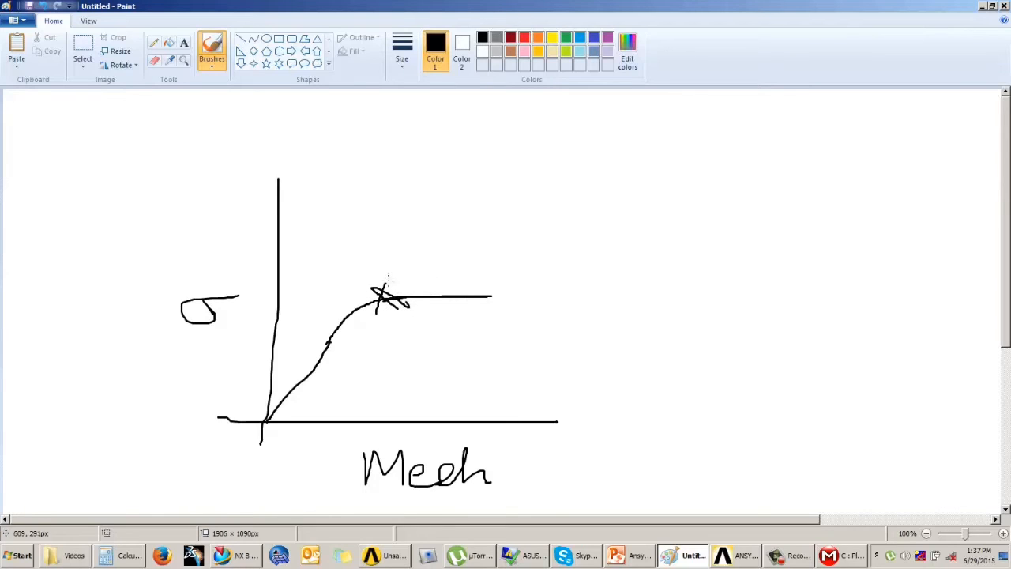
{"action": "mouse_move", "coordinate": [387, 275]}
{"action": "left_mouse_down"}
{"action": "mouse_move", "coordinate": [378, 313]}
{"action": "mouse_move", "coordinate": [388, 304]}
{"action": "mouse_move", "coordinate": [391, 417]}
{"action": "mouse_move", "coordinate": [396, 331]}
{"action": "left_mouse_up"}
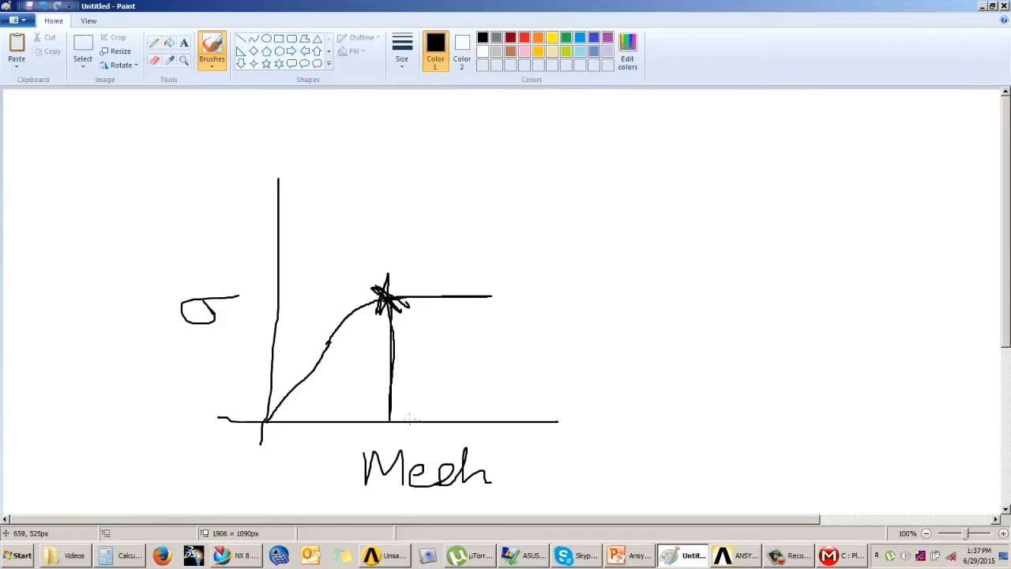
{"action": "mouse_move", "coordinate": [404, 420]}
{"action": "left_mouse_down"}
{"action": "mouse_move", "coordinate": [468, 420]}
{"action": "mouse_move", "coordinate": [450, 427]}
{"action": "left_mouse_up"}
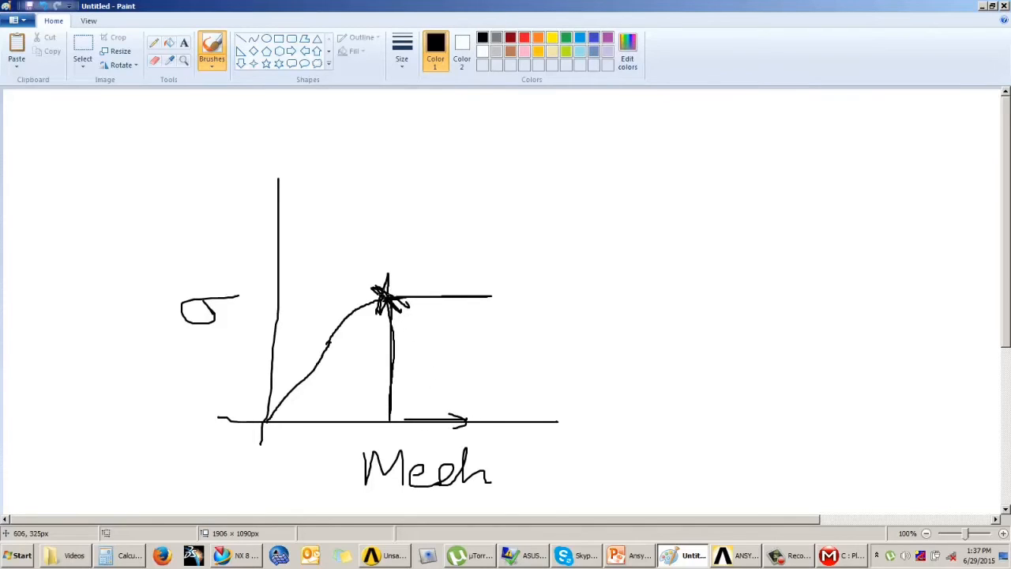
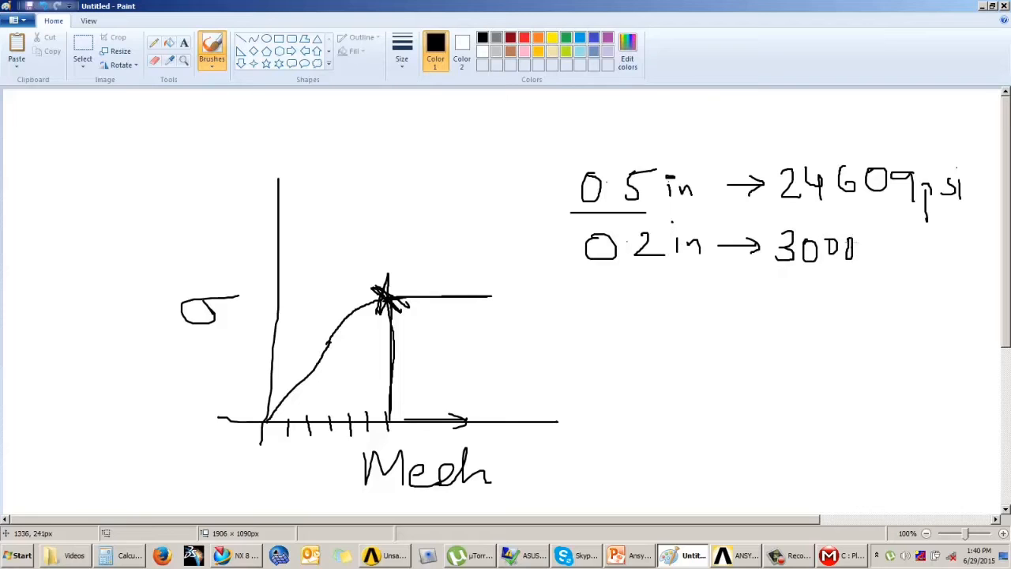
Finish the 0.2 in note with psi and add a 0.1 in row below it with an arrow to a blank line.
{"action": "mouse_move", "coordinate": [892, 245]}
{"action": "left_mouse_down"}
{"action": "mouse_move", "coordinate": [910, 259]}
{"action": "mouse_move", "coordinate": [933, 257]}
{"action": "left_mouse_up"}
{"action": "mouse_move", "coordinate": [594, 291]}
{"action": "left_mouse_down"}
{"action": "mouse_move", "coordinate": [600, 319]}
{"action": "mouse_move", "coordinate": [595, 290]}
{"action": "left_mouse_up"}
{"action": "left_click", "coordinate": [620, 303]}
{"action": "mouse_move", "coordinate": [636, 286]}
{"action": "left_mouse_down"}
{"action": "mouse_move", "coordinate": [639, 322]}
{"action": "mouse_move", "coordinate": [777, 318]}
{"action": "mouse_move", "coordinate": [771, 323]}
{"action": "left_mouse_up"}
{"action": "left_click_drag", "start_coordinate": [788, 320], "coordinate": [898, 319]}
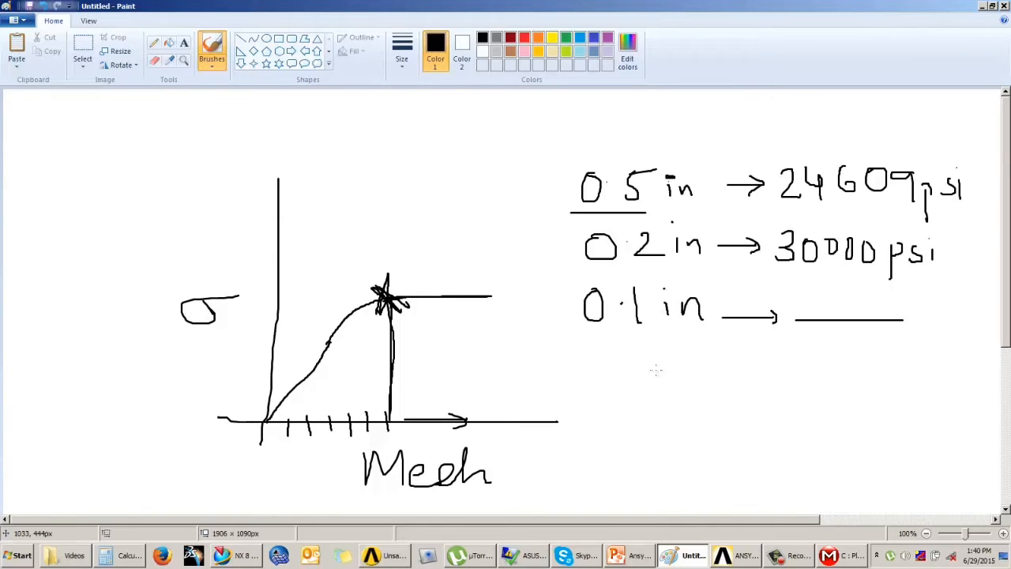
Handwrite "Allowable Change" with "10%" beneath it, under the mesh size notes.
{"action": "mouse_move", "coordinate": [597, 382]}
{"action": "left_mouse_down"}
{"action": "mouse_move", "coordinate": [587, 412]}
{"action": "mouse_move", "coordinate": [606, 412]}
{"action": "left_mouse_up"}
{"action": "left_click_drag", "start_coordinate": [589, 399], "coordinate": [624, 412]}
{"action": "mouse_move", "coordinate": [637, 377]}
{"action": "left_mouse_down"}
{"action": "mouse_move", "coordinate": [638, 414]}
{"action": "mouse_move", "coordinate": [664, 396]}
{"action": "mouse_move", "coordinate": [704, 395]}
{"action": "mouse_move", "coordinate": [730, 411]}
{"action": "left_mouse_up"}
{"action": "left_click", "coordinate": [652, 396]}
{"action": "left_click", "coordinate": [652, 405]}
{"action": "left_click_drag", "start_coordinate": [731, 400], "coordinate": [745, 411]}
{"action": "mouse_move", "coordinate": [756, 382]}
{"action": "left_mouse_down"}
{"action": "mouse_move", "coordinate": [757, 412]}
{"action": "mouse_move", "coordinate": [810, 409]}
{"action": "left_mouse_up"}
{"action": "left_click_drag", "start_coordinate": [823, 375], "coordinate": [823, 415]}
{"action": "mouse_move", "coordinate": [824, 401]}
{"action": "left_mouse_down"}
{"action": "mouse_move", "coordinate": [850, 414]}
{"action": "mouse_move", "coordinate": [893, 399]}
{"action": "mouse_move", "coordinate": [889, 451]}
{"action": "left_mouse_up"}
{"action": "left_click_drag", "start_coordinate": [914, 405], "coordinate": [940, 409]}
{"action": "left_click", "coordinate": [944, 410]}
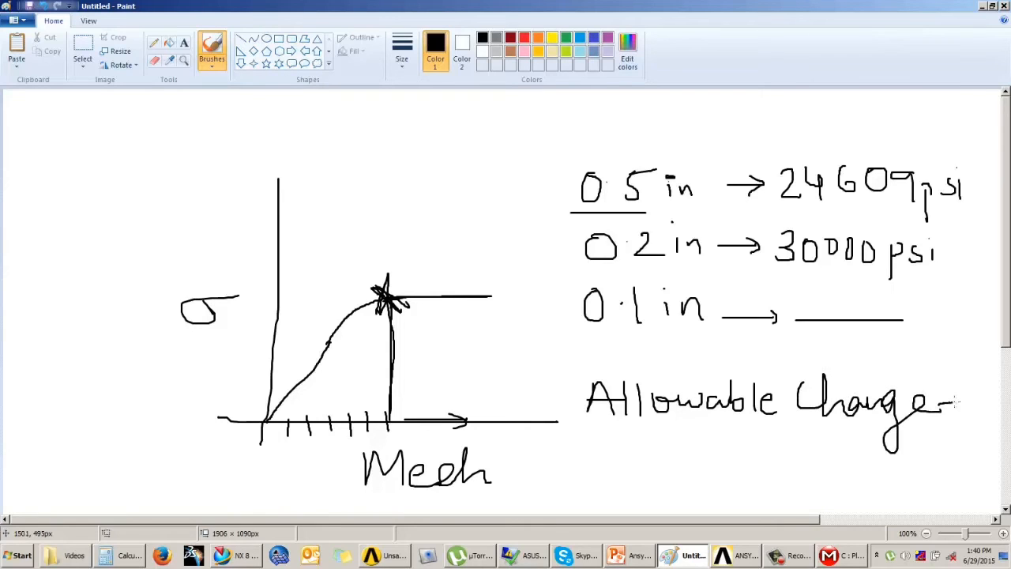
{"action": "mouse_move", "coordinate": [810, 427]}
{"action": "left_mouse_down"}
{"action": "mouse_move", "coordinate": [809, 448]}
{"action": "mouse_move", "coordinate": [840, 424]}
{"action": "mouse_move", "coordinate": [834, 452]}
{"action": "left_mouse_up"}
{"action": "mouse_move", "coordinate": [848, 445]}
{"action": "left_mouse_down"}
{"action": "mouse_move", "coordinate": [856, 450]}
{"action": "mouse_move", "coordinate": [848, 446]}
{"action": "left_mouse_up"}
Mark the 0.5 in and 0.2 in rows with arrows and underlines, and add an arrow linking their stress values.
{"action": "mouse_move", "coordinate": [514, 189]}
{"action": "left_mouse_down"}
{"action": "mouse_move", "coordinate": [748, 213]}
{"action": "mouse_move", "coordinate": [968, 212]}
{"action": "left_mouse_up"}
{"action": "mouse_move", "coordinate": [494, 254]}
{"action": "left_mouse_down"}
{"action": "mouse_move", "coordinate": [541, 258]}
{"action": "mouse_move", "coordinate": [519, 265]}
{"action": "left_mouse_up"}
{"action": "left_click_drag", "start_coordinate": [581, 269], "coordinate": [962, 276]}
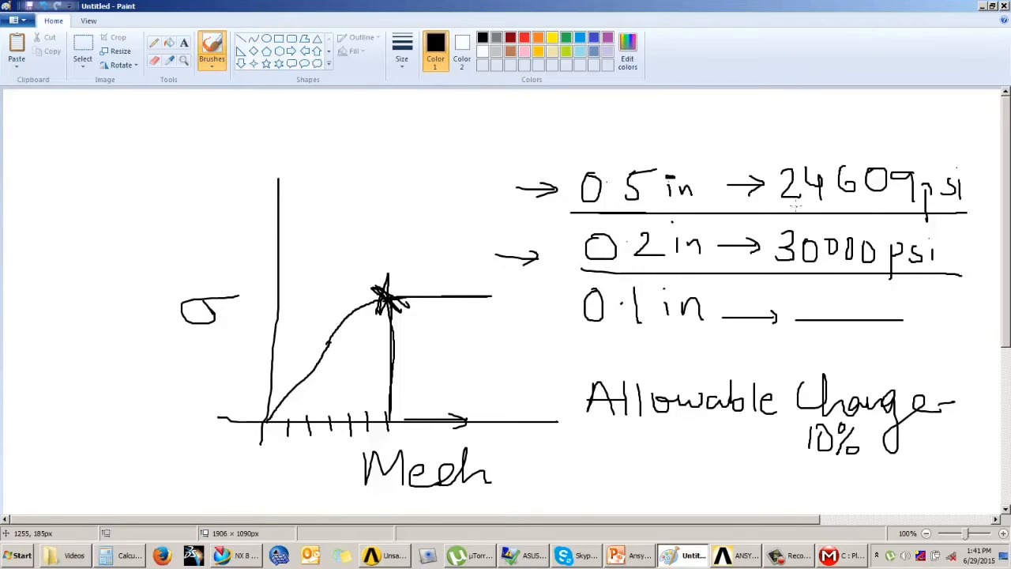
{"action": "mouse_move", "coordinate": [777, 201]}
{"action": "left_mouse_down"}
{"action": "mouse_move", "coordinate": [777, 224]}
{"action": "mouse_move", "coordinate": [788, 218]}
{"action": "mouse_move", "coordinate": [776, 189]}
{"action": "left_mouse_up"}
{"action": "left_click_drag", "start_coordinate": [730, 237], "coordinate": [765, 241]}
{"action": "left_click_drag", "start_coordinate": [754, 185], "coordinate": [756, 209]}
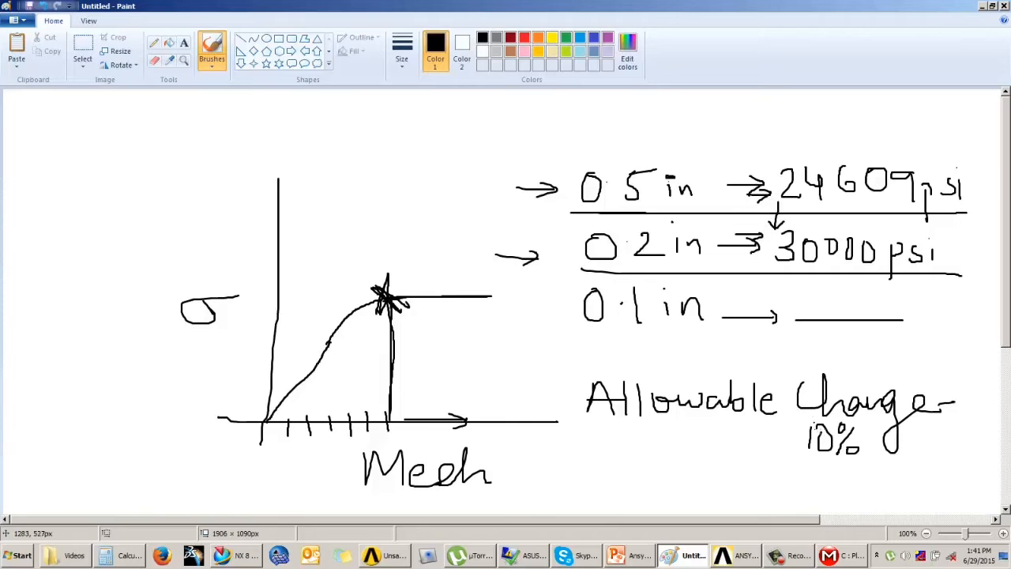
Circle and underline the 10% limit, add a tick and a cross beside the notes, and draw a downward arrow along the mesh sizes.
{"action": "mouse_move", "coordinate": [862, 420]}
{"action": "left_mouse_down"}
{"action": "mouse_move", "coordinate": [802, 447]}
{"action": "mouse_move", "coordinate": [868, 451]}
{"action": "mouse_move", "coordinate": [851, 425]}
{"action": "mouse_move", "coordinate": [857, 431]}
{"action": "left_mouse_up"}
{"action": "mouse_move", "coordinate": [510, 371]}
{"action": "left_mouse_down"}
{"action": "mouse_move", "coordinate": [533, 379]}
{"action": "mouse_move", "coordinate": [567, 360]}
{"action": "left_mouse_up"}
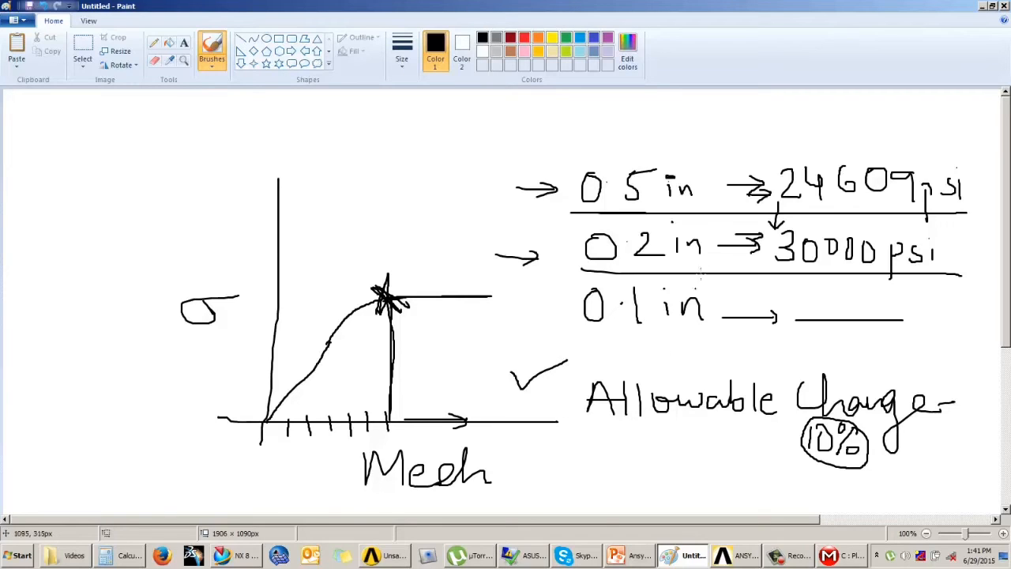
{"action": "mouse_move", "coordinate": [717, 245]}
{"action": "left_mouse_down"}
{"action": "mouse_move", "coordinate": [748, 245]}
{"action": "mouse_move", "coordinate": [746, 262]}
{"action": "left_mouse_up"}
{"action": "left_click_drag", "start_coordinate": [818, 427], "coordinate": [827, 448]}
{"action": "mouse_move", "coordinate": [513, 328]}
{"action": "left_mouse_down"}
{"action": "mouse_move", "coordinate": [536, 340]}
{"action": "mouse_move", "coordinate": [515, 346]}
{"action": "left_mouse_up"}
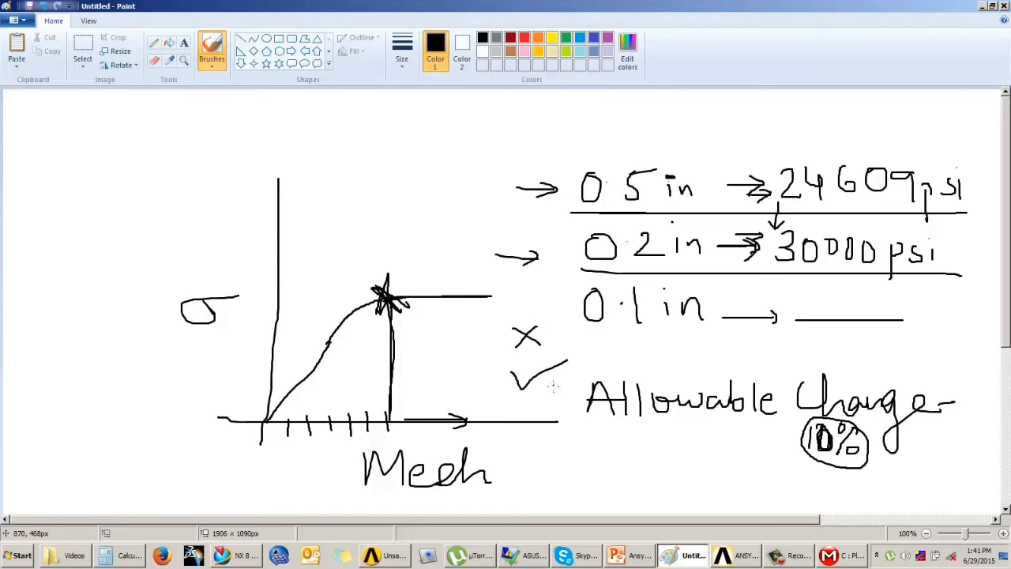
{"action": "left_click_drag", "start_coordinate": [799, 469], "coordinate": [857, 476]}
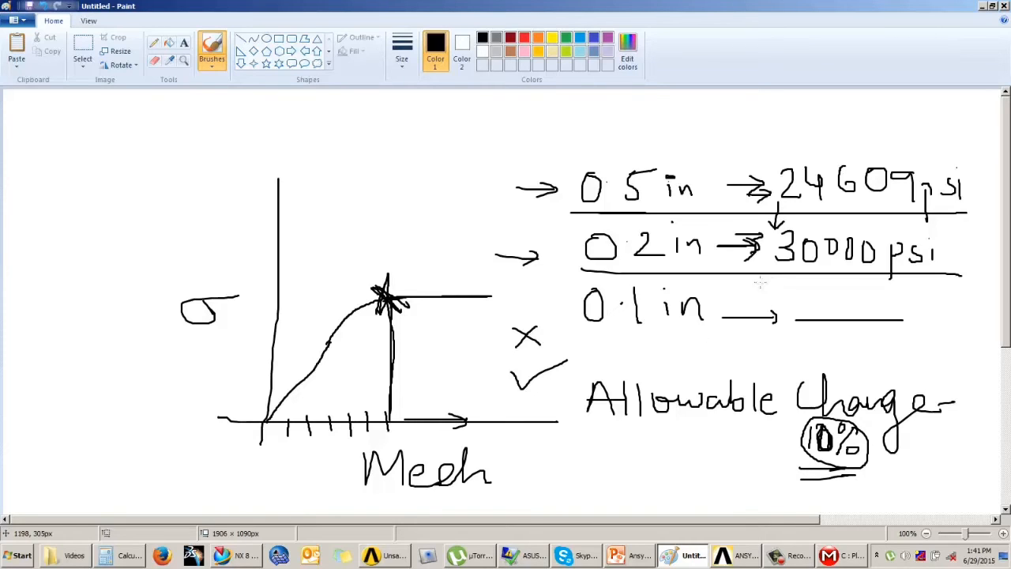
{"action": "mouse_move", "coordinate": [567, 207]}
{"action": "left_mouse_down"}
{"action": "mouse_move", "coordinate": [559, 311]}
{"action": "mouse_move", "coordinate": [546, 311]}
{"action": "mouse_move", "coordinate": [572, 311]}
{"action": "left_mouse_up"}
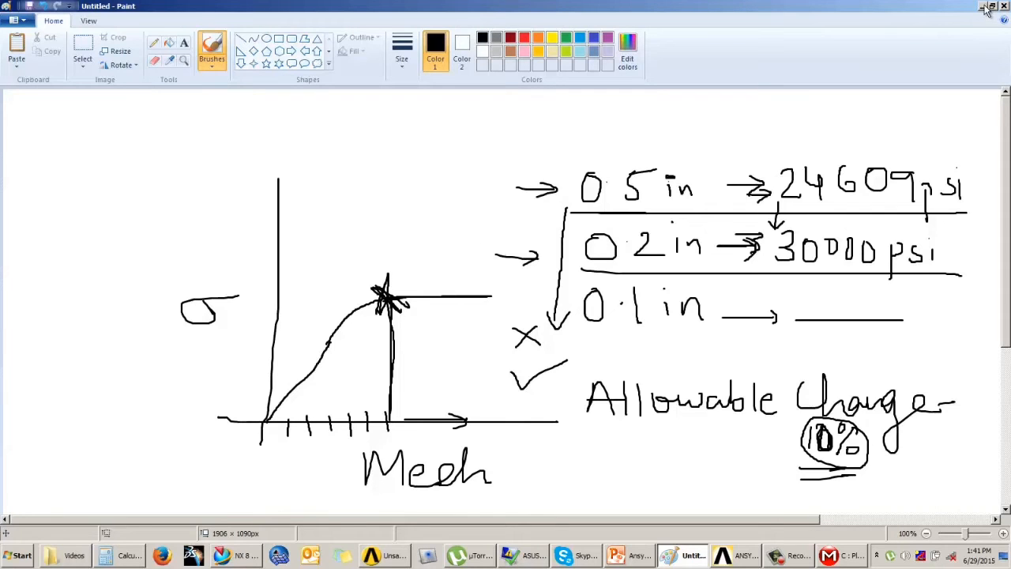
Switch back to ANSYS Mechanical and insert a Convergence on the Equivalent Stress result with an allowable change of 20%.
{"action": "key", "text": "alt+Tab"}
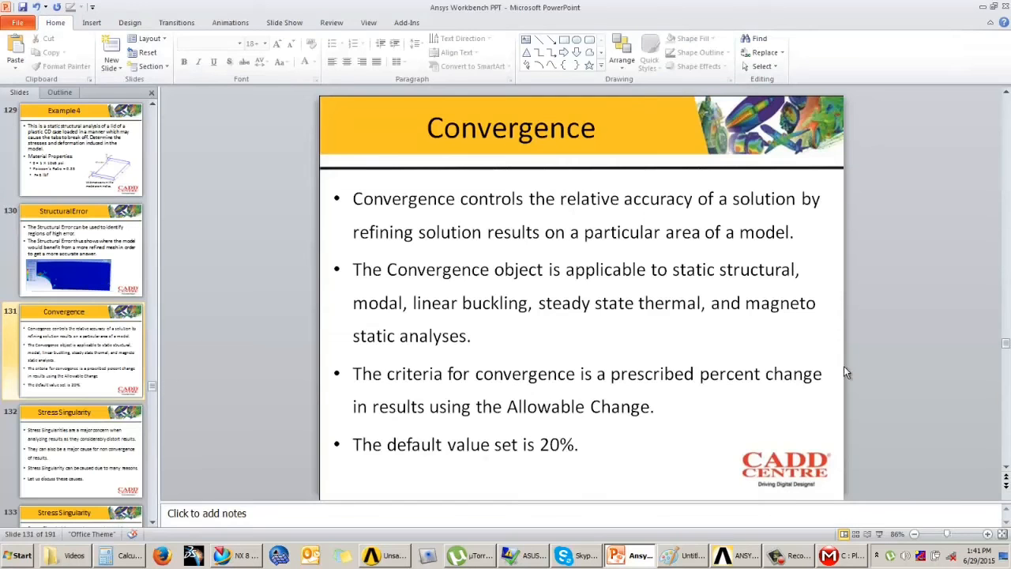
{"action": "left_click", "coordinate": [845, 555]}
{"action": "middle_click_drag", "start_coordinate": [414, 243], "coordinate": [470, 237]}
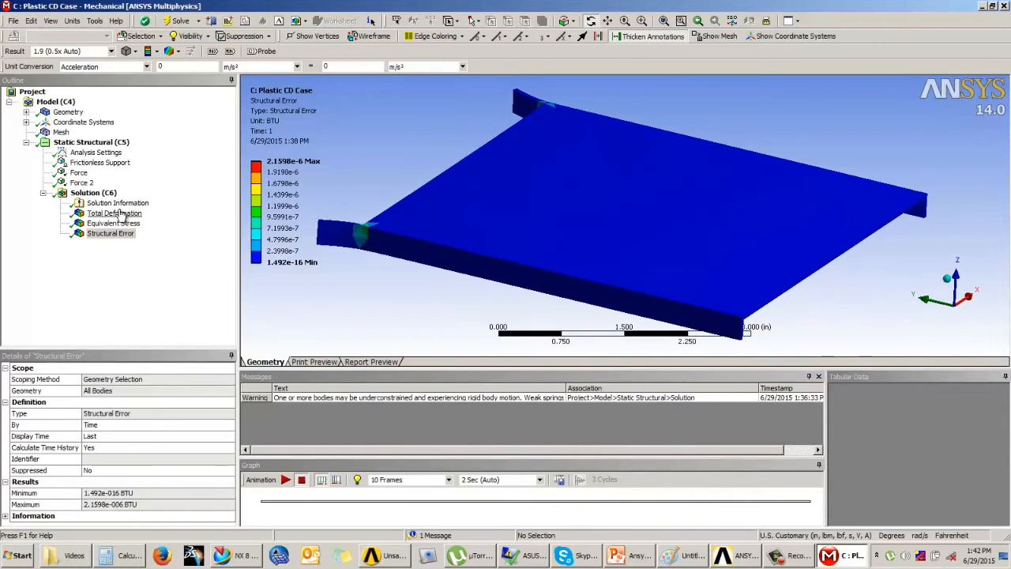
{"action": "left_click", "coordinate": [113, 224]}
{"action": "right_click", "coordinate": [113, 225]}
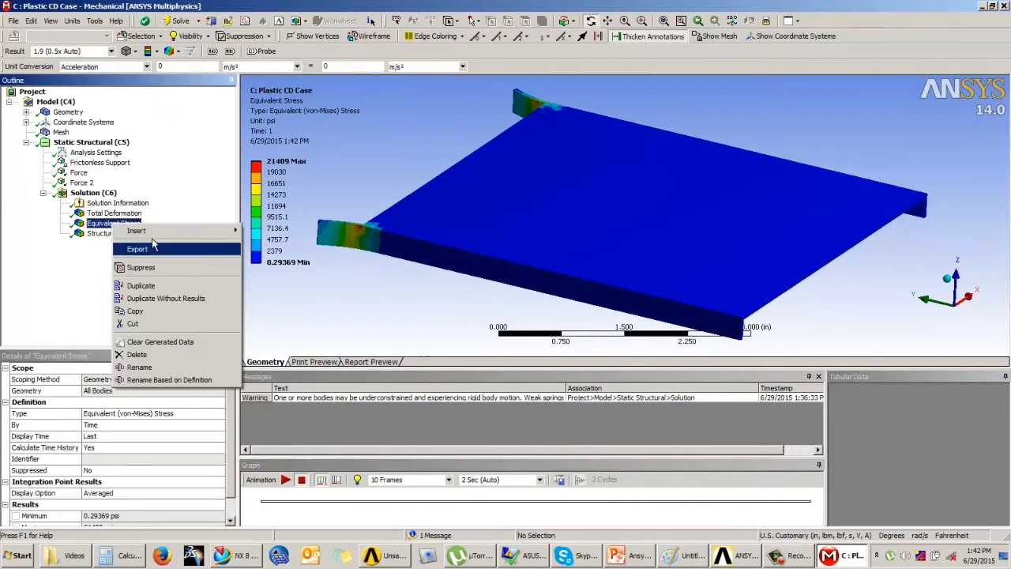
{"action": "mouse_move", "coordinate": [156, 239]}
{"action": "left_click", "coordinate": [109, 228]}
{"action": "right_click", "coordinate": [102, 225]}
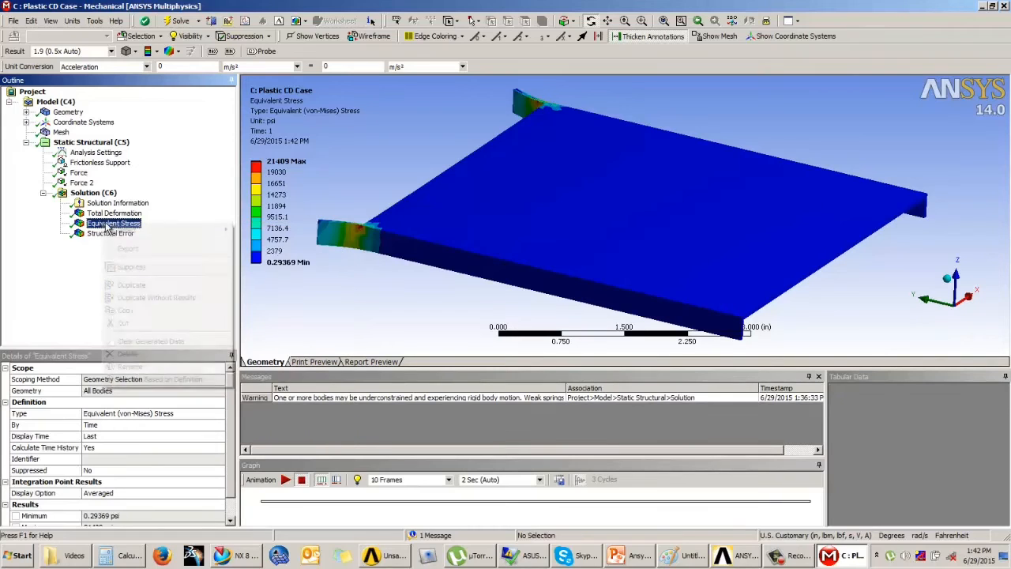
{"action": "left_click", "coordinate": [102, 228]}
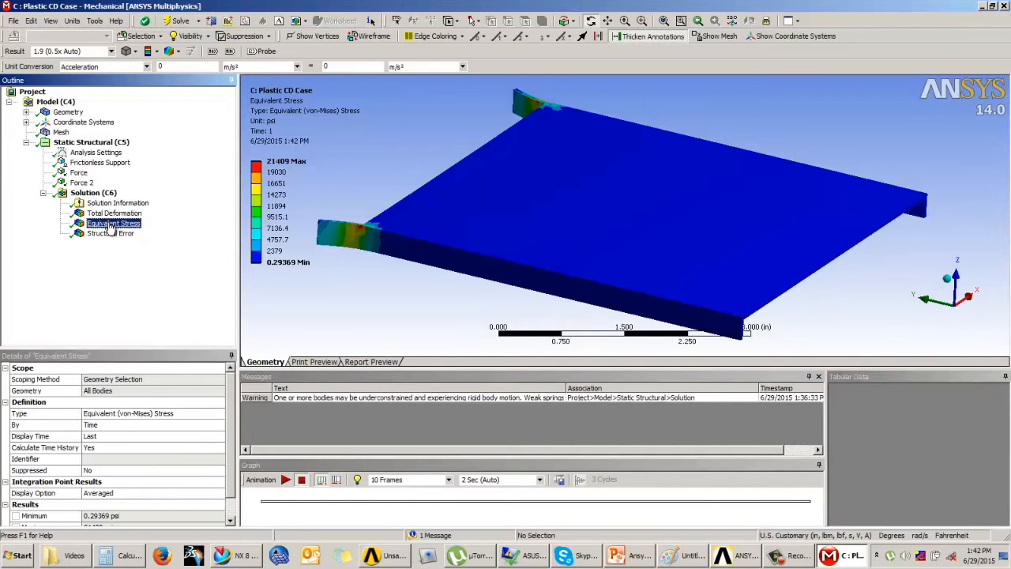
{"action": "right_click", "coordinate": [105, 228]}
{"action": "mouse_move", "coordinate": [173, 231]}
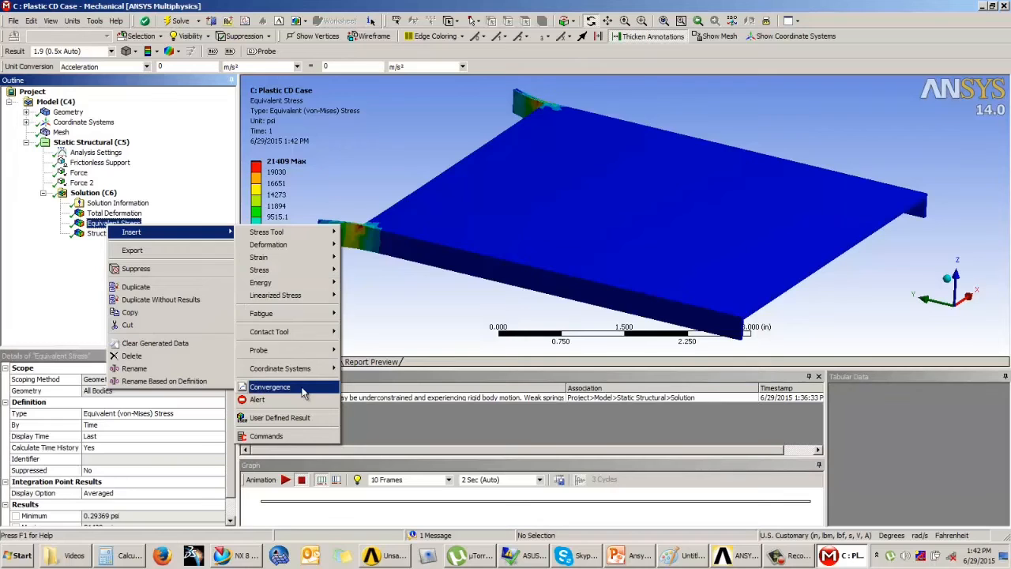
{"action": "left_click", "coordinate": [261, 386]}
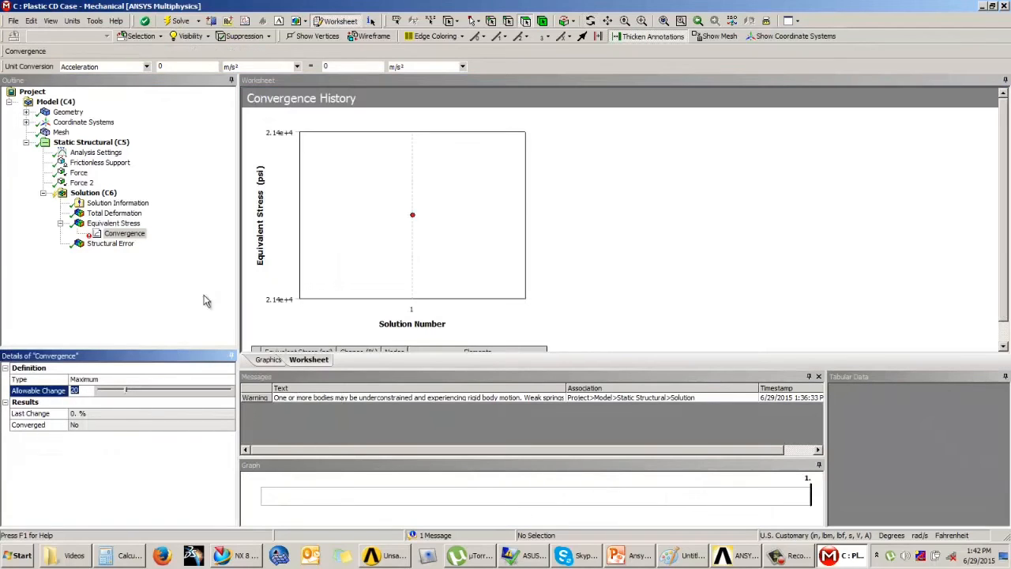
{"action": "left_click", "coordinate": [127, 233]}
{"action": "left_click", "coordinate": [90, 390]}
Set the solution's Max Refinement Loops to 2 and solve the analysis with adaptive mesh refinement.
{"action": "left_click", "coordinate": [93, 196]}
{"action": "left_click", "coordinate": [92, 380]}
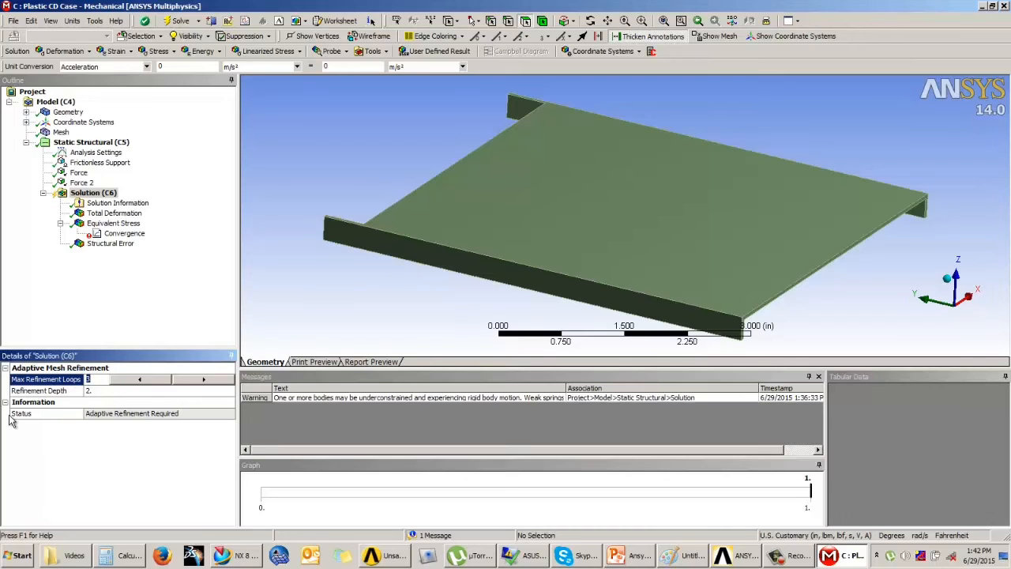
{"action": "key", "text": "Return"}
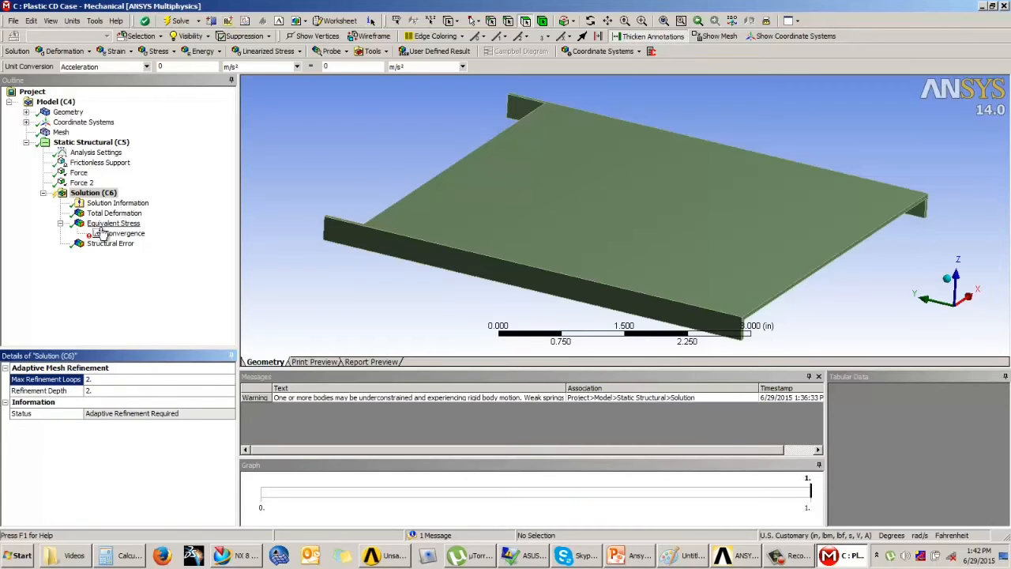
{"action": "right_click", "coordinate": [95, 193]}
{"action": "left_click", "coordinate": [122, 221]}
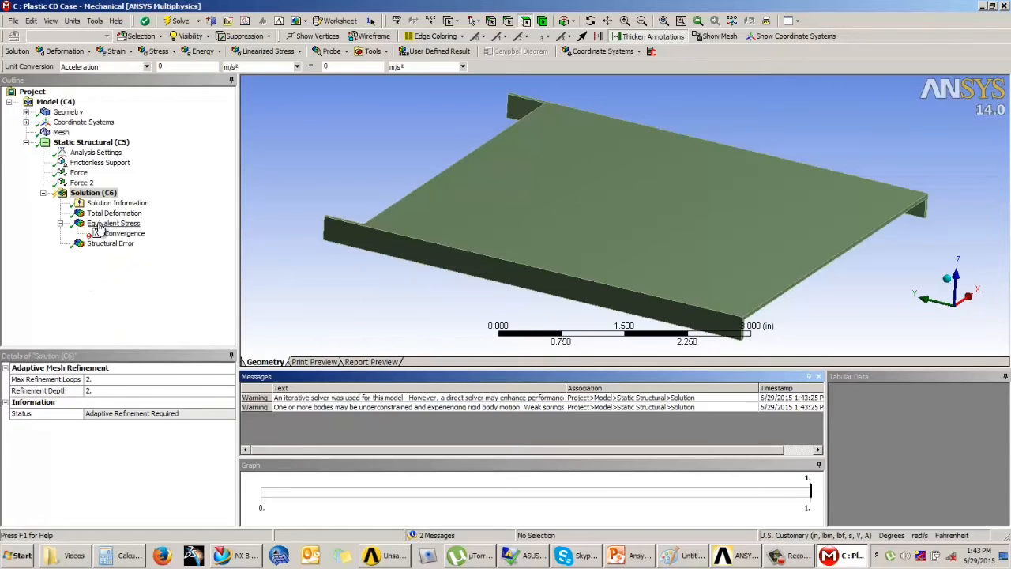
Examine the convergence history chart and compare stress, percent change, nodes and elements across the solution rows.
{"action": "left_click", "coordinate": [120, 234]}
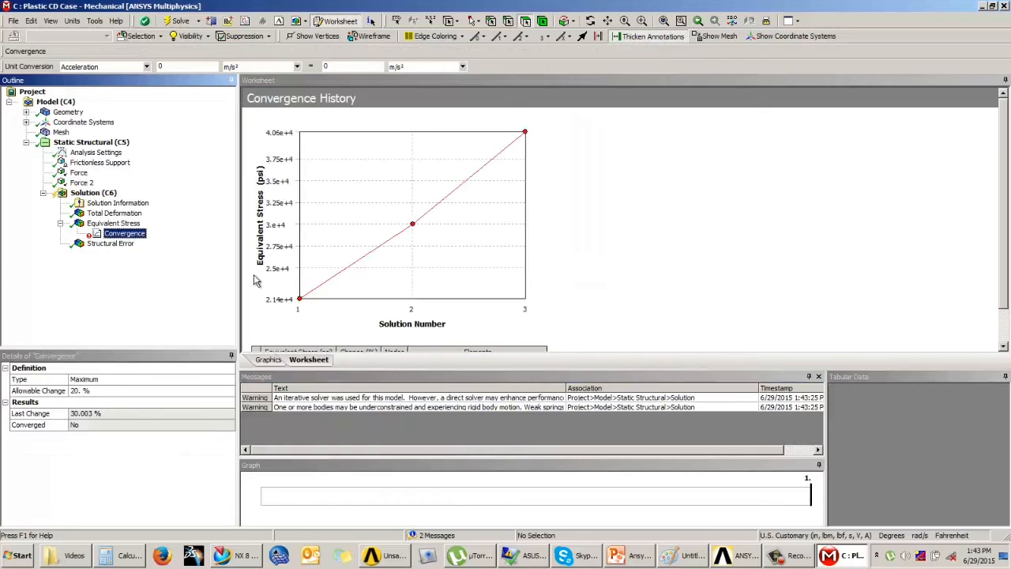
{"action": "left_click_drag", "start_coordinate": [1003, 167], "coordinate": [1003, 218]}
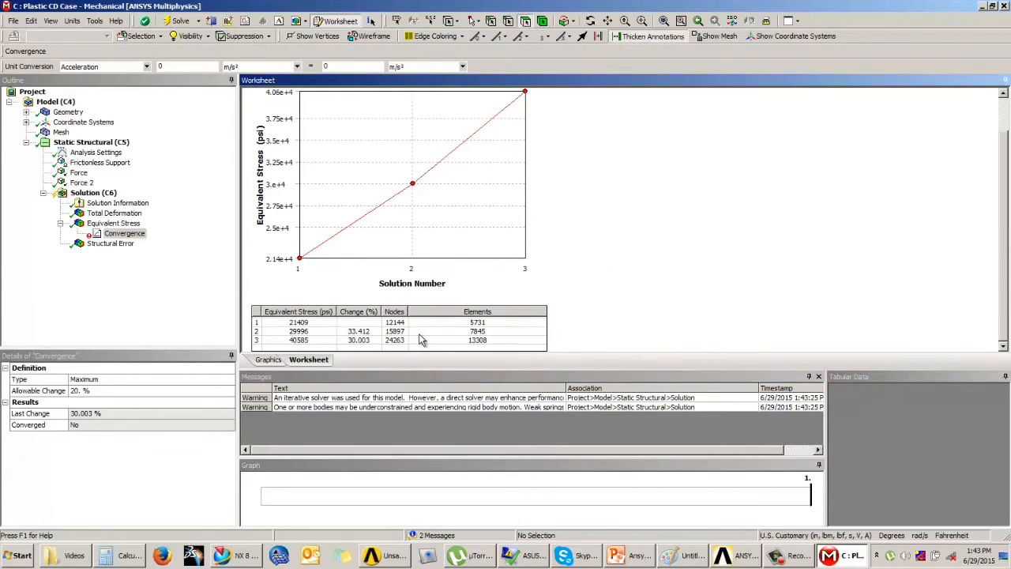
{"action": "left_click", "coordinate": [468, 325]}
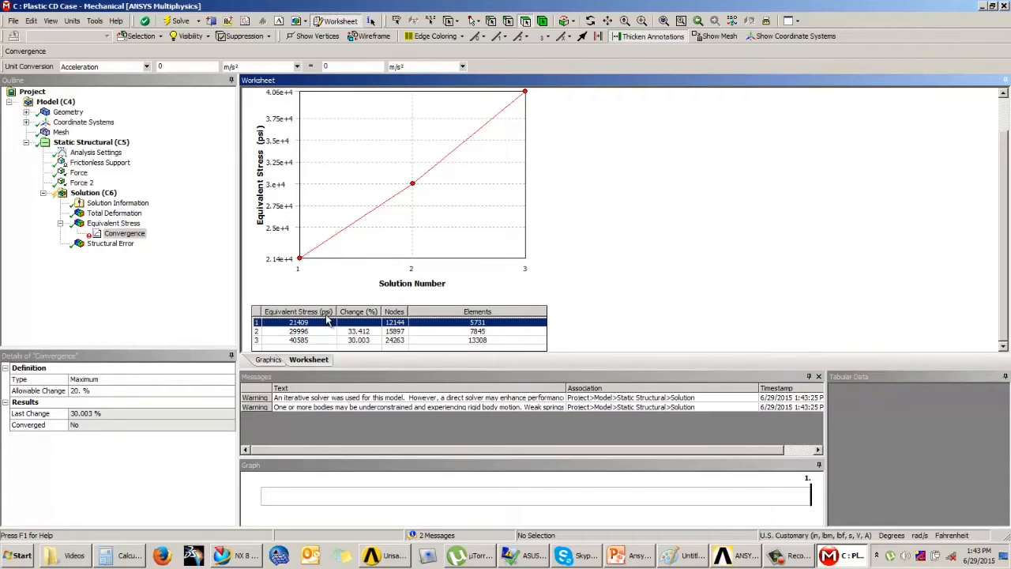
{"action": "left_click", "coordinate": [472, 332]}
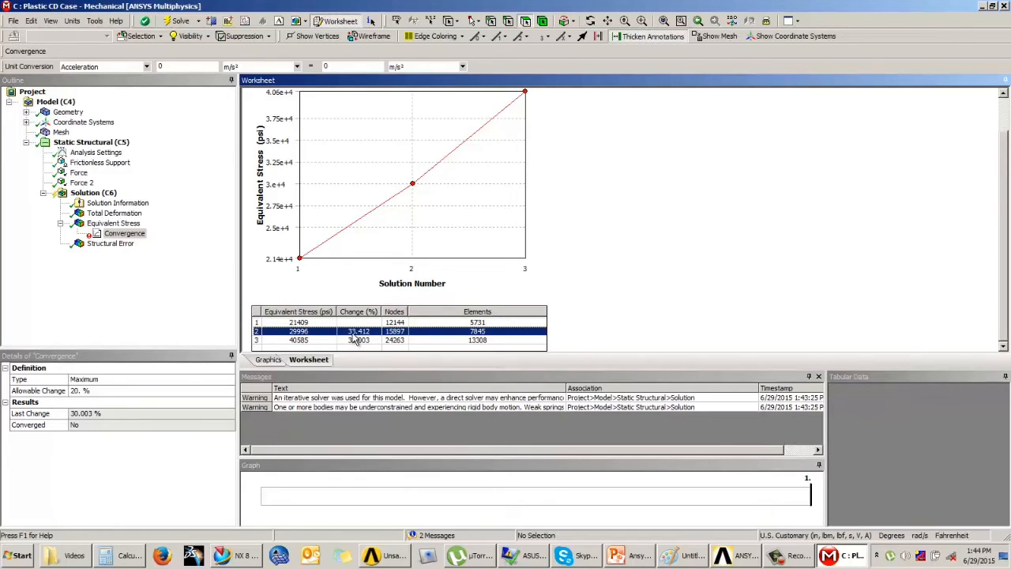
{"action": "left_click", "coordinate": [300, 340]}
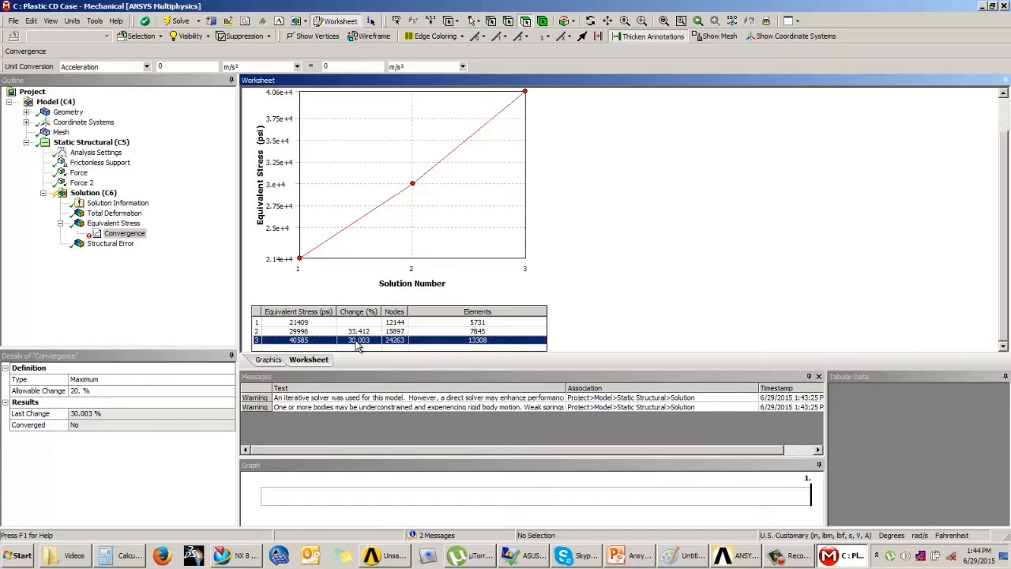
Review the convergence history table, display the Solution object and inspect the CD case lid's geometry.
{"action": "left_click", "coordinate": [586, 305]}
{"action": "scroll", "coordinate": [1002, 240], "scroll_direction": "up", "scroll_amount": 1}
{"action": "scroll", "coordinate": [1005, 220], "scroll_direction": "down", "scroll_amount": 1}
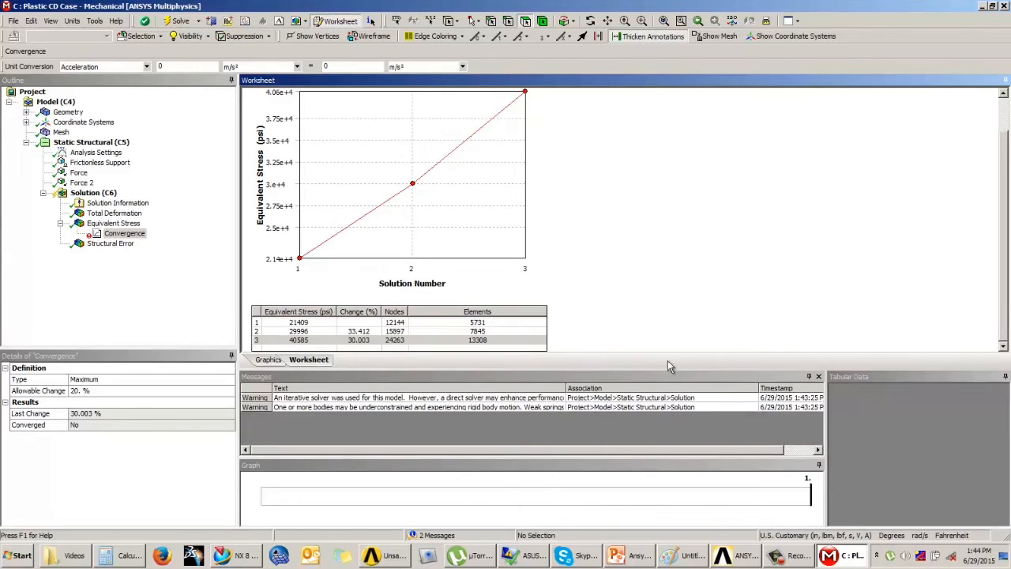
{"action": "left_click", "coordinate": [175, 313]}
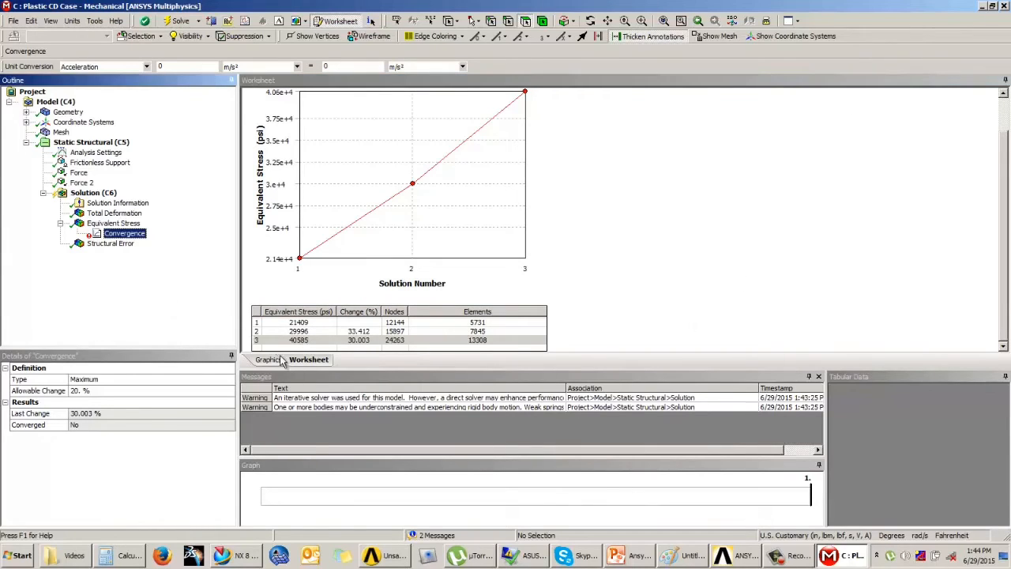
{"action": "left_click", "coordinate": [93, 193]}
{"action": "middle_click_drag", "start_coordinate": [442, 285], "coordinate": [450, 246]}
{"action": "scroll", "coordinate": [883, 300], "scroll_direction": "up", "scroll_amount": 2}
{"action": "scroll", "coordinate": [884, 300], "scroll_direction": "down", "scroll_amount": 2}
{"action": "scroll", "coordinate": [863, 300], "scroll_direction": "down", "scroll_amount": 1}
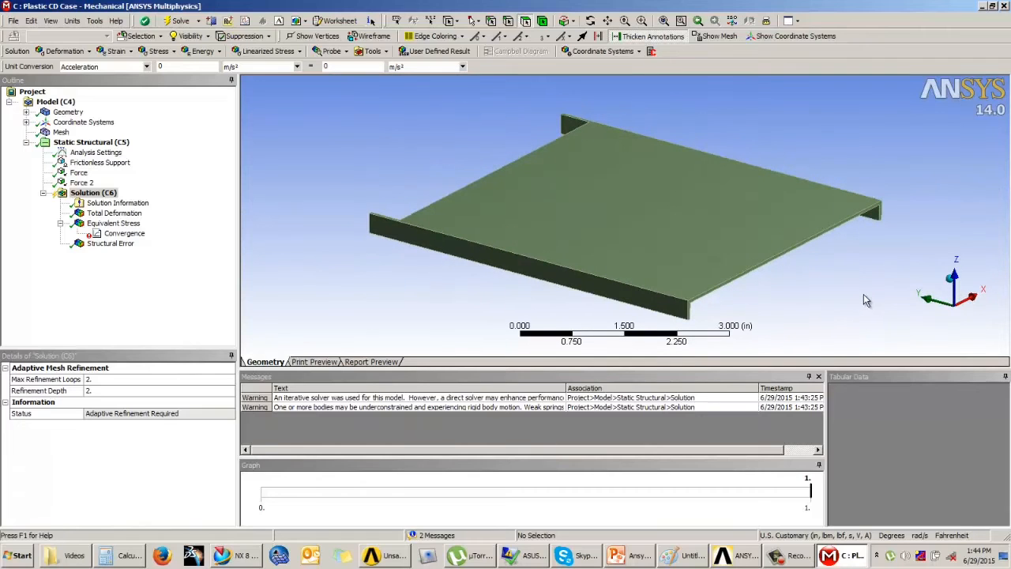
Switch to PowerPoint, start the slide show at the Convergence slide and advance to the Stress Singularity slide.
{"action": "left_click", "coordinate": [629, 556]}
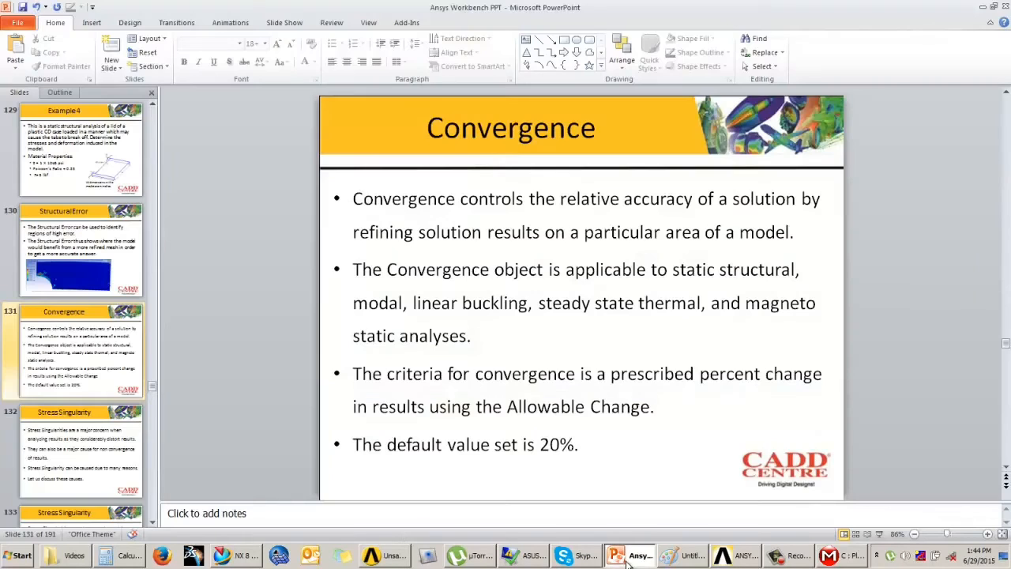
{"action": "left_click", "coordinate": [879, 534]}
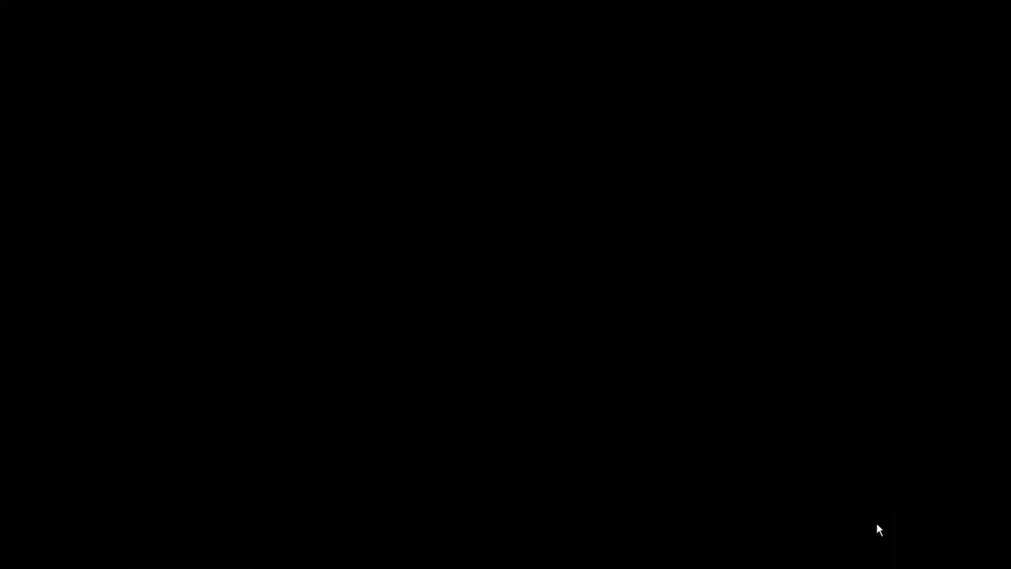
{"action": "left_click", "coordinate": [886, 412]}
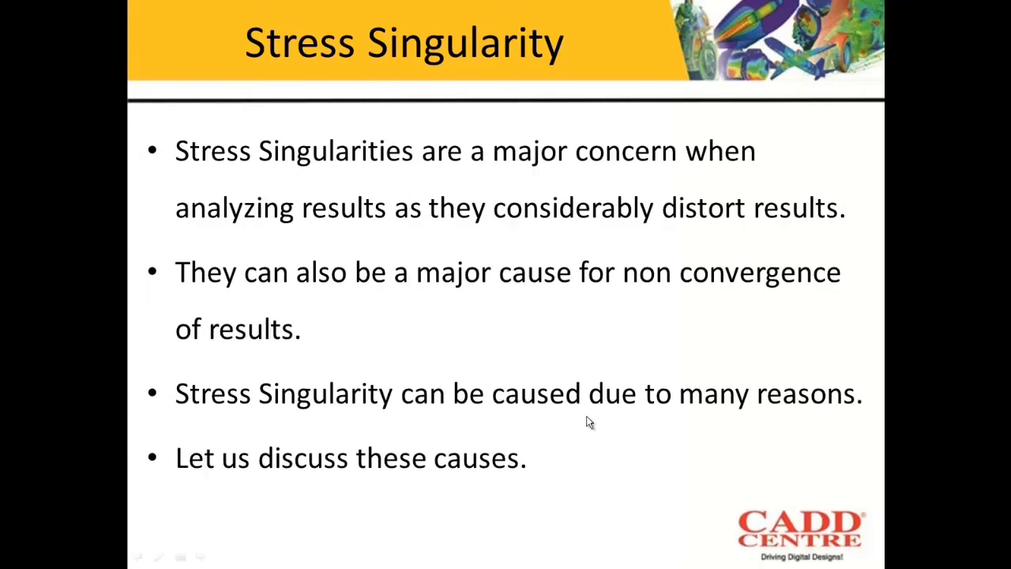
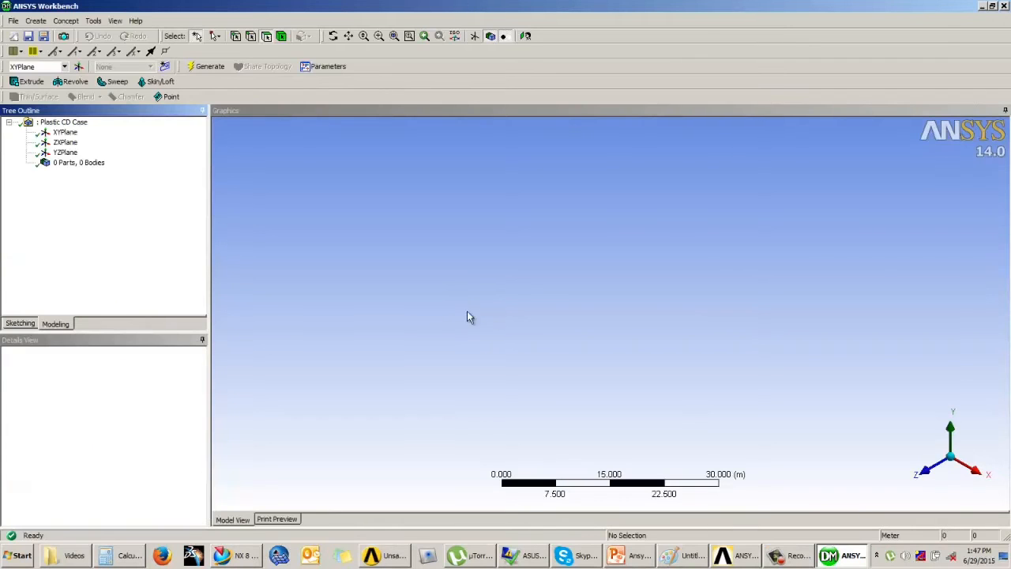
In DesignModeler, add a fixed-radius blend to the two short inner corner edges where the tabs meet the lid plate.
{"action": "middle_click_drag", "start_coordinate": [508, 219], "coordinate": [734, 331]}
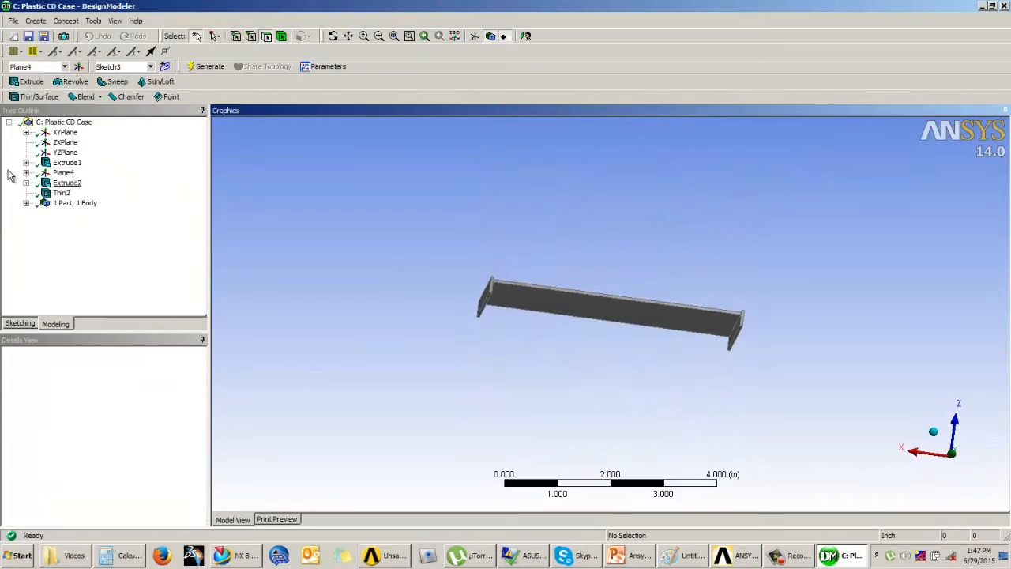
{"action": "left_click", "coordinate": [79, 99]}
{"action": "left_click", "coordinate": [95, 108]}
{"action": "middle_click_drag", "start_coordinate": [542, 348], "coordinate": [444, 330]}
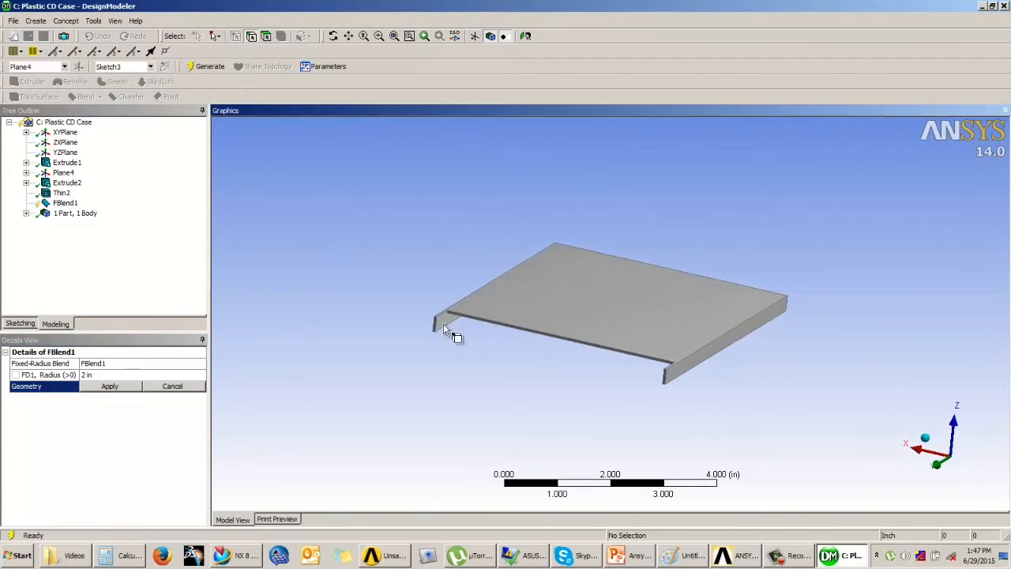
{"action": "scroll", "coordinate": [447, 330], "scroll_direction": "up", "scroll_amount": 8}
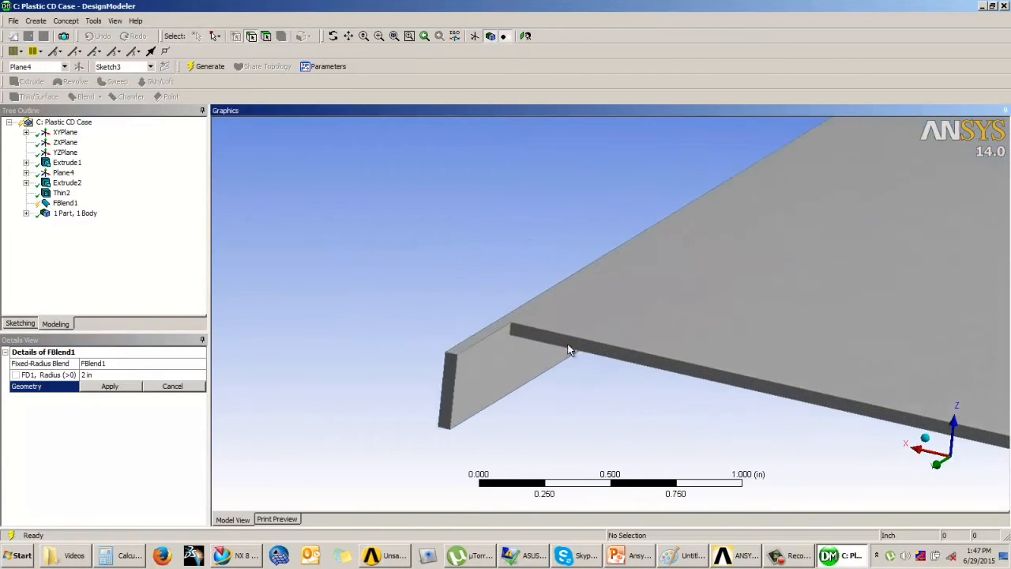
{"action": "scroll", "coordinate": [465, 348], "scroll_direction": "up", "scroll_amount": 2}
{"action": "middle_click_drag", "start_coordinate": [805, 362], "coordinate": [492, 303]}
{"action": "left_click", "coordinate": [495, 298], "text": "ctrl"}
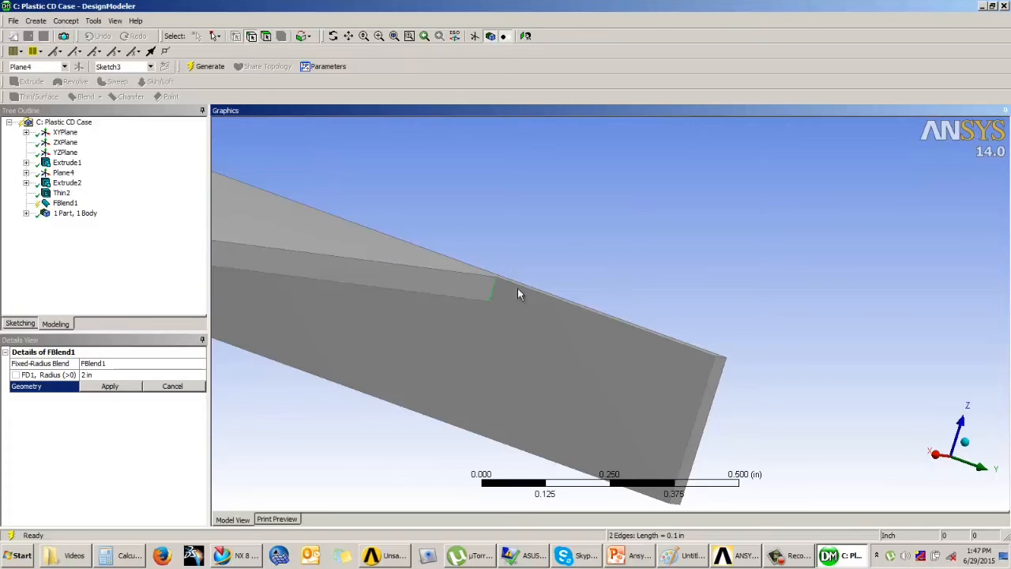
{"action": "left_click", "coordinate": [100, 387]}
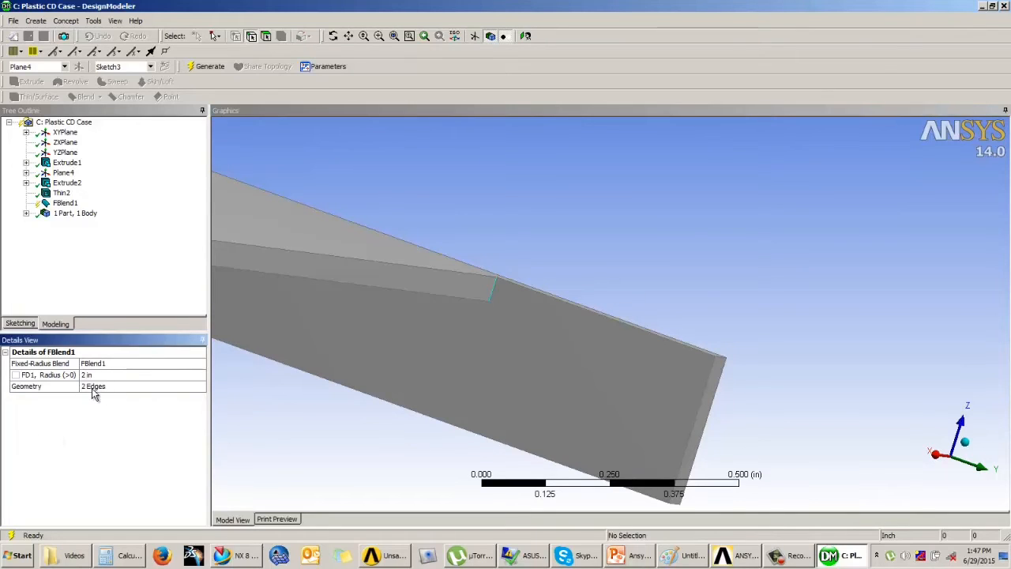
Set the fixed-radius blend's radius to 0.2 in, generate it and inspect the rounded tab corner.
{"action": "left_click", "coordinate": [93, 376]}
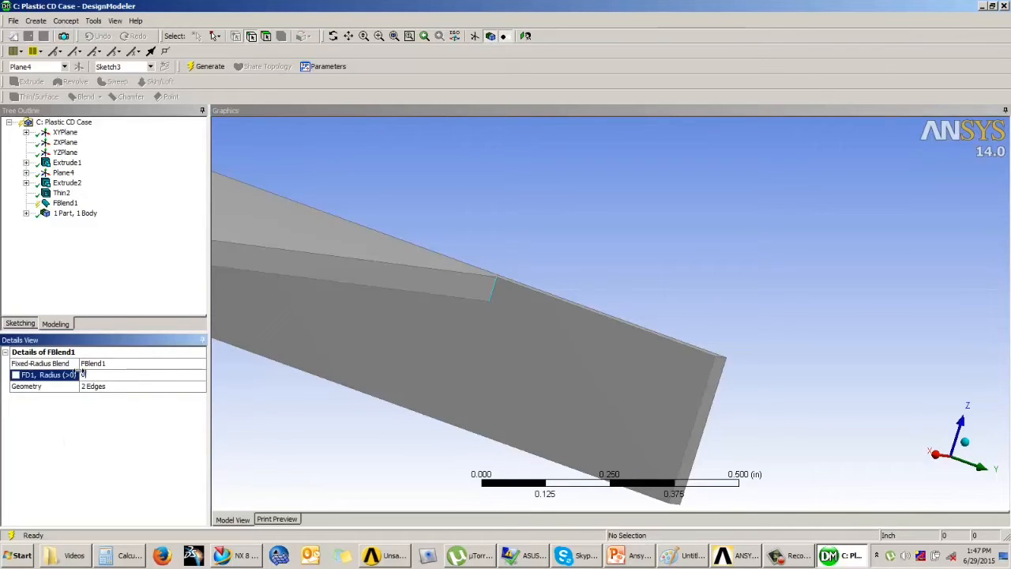
{"action": "type", "text": "0.2"}
{"action": "key", "text": "Return"}
{"action": "left_click", "coordinate": [207, 66]}
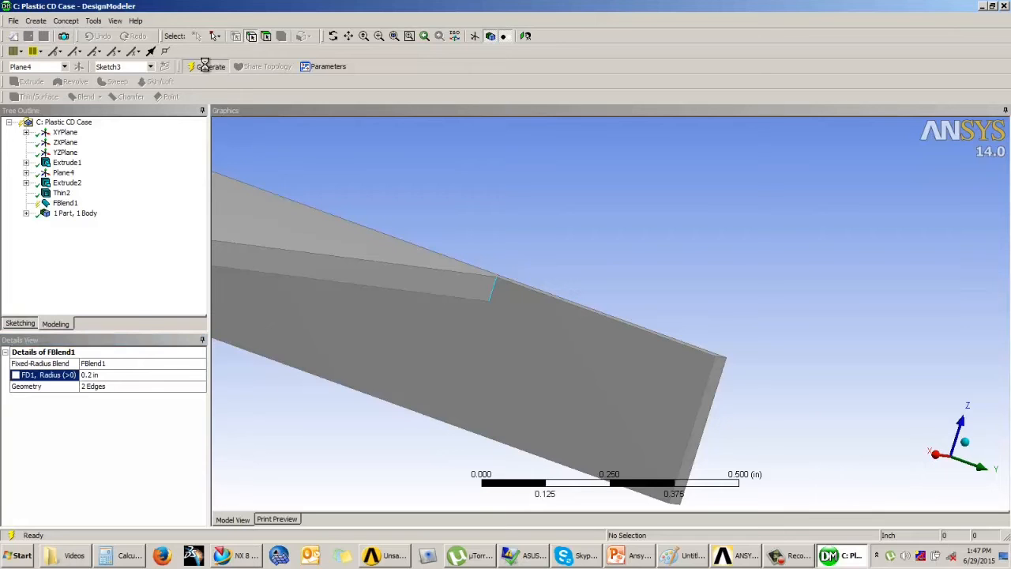
{"action": "middle_click_drag", "start_coordinate": [626, 213], "coordinate": [674, 194]}
{"action": "scroll", "coordinate": [597, 250], "scroll_direction": "up", "scroll_amount": 2}
{"action": "scroll", "coordinate": [597, 251], "scroll_direction": "down", "scroll_amount": 5}
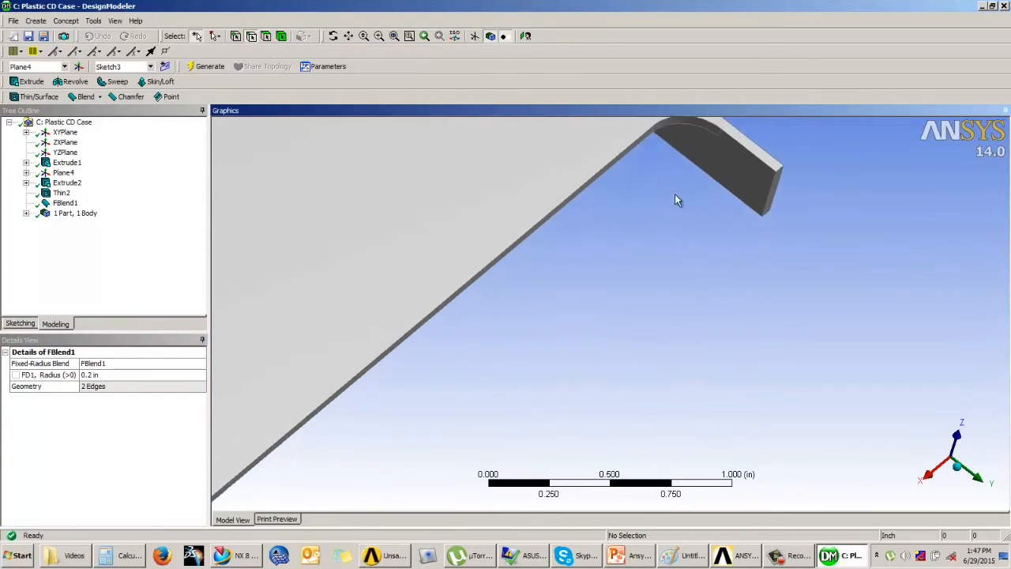
Set the fixed-radius blend's radius to 0.1 in and regenerate the model.
{"action": "left_click", "coordinate": [98, 374]}
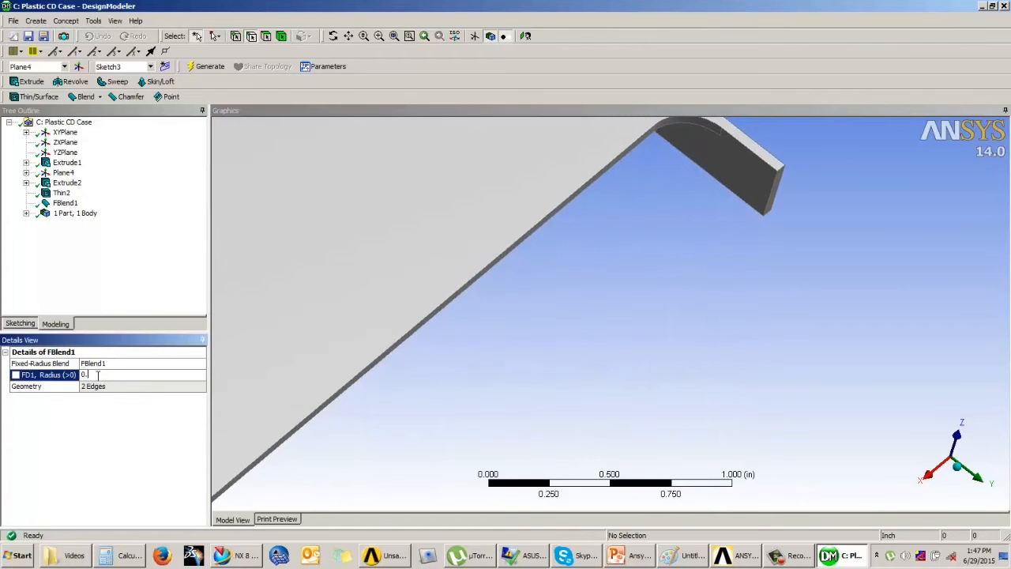
{"action": "type", "text": "0.1"}
{"action": "left_click", "coordinate": [210, 66]}
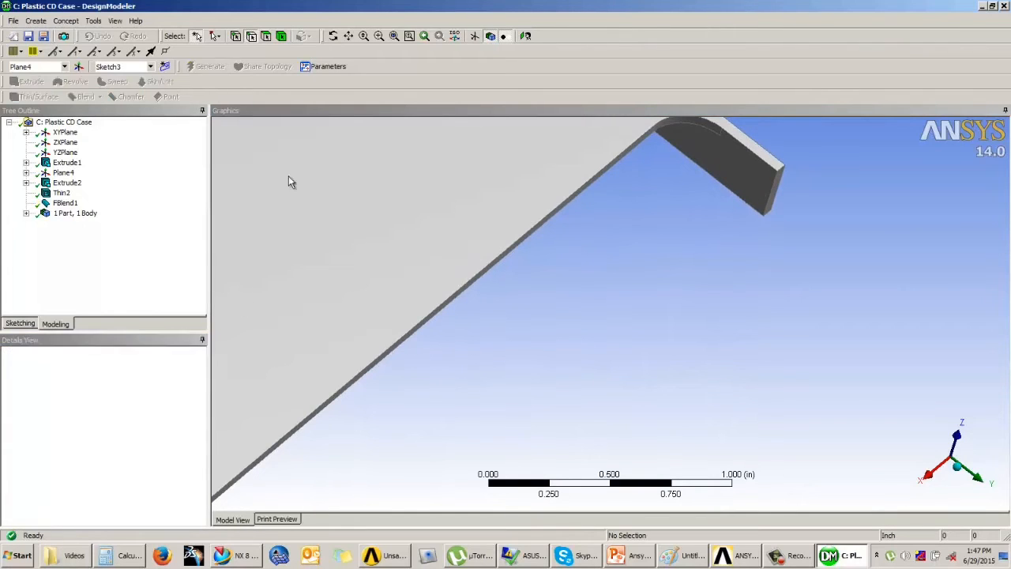
{"action": "middle_click_drag", "start_coordinate": [633, 259], "coordinate": [642, 361], "text": "ctrl"}
{"action": "middle_click_drag", "start_coordinate": [643, 309], "coordinate": [660, 194], "text": "ctrl"}
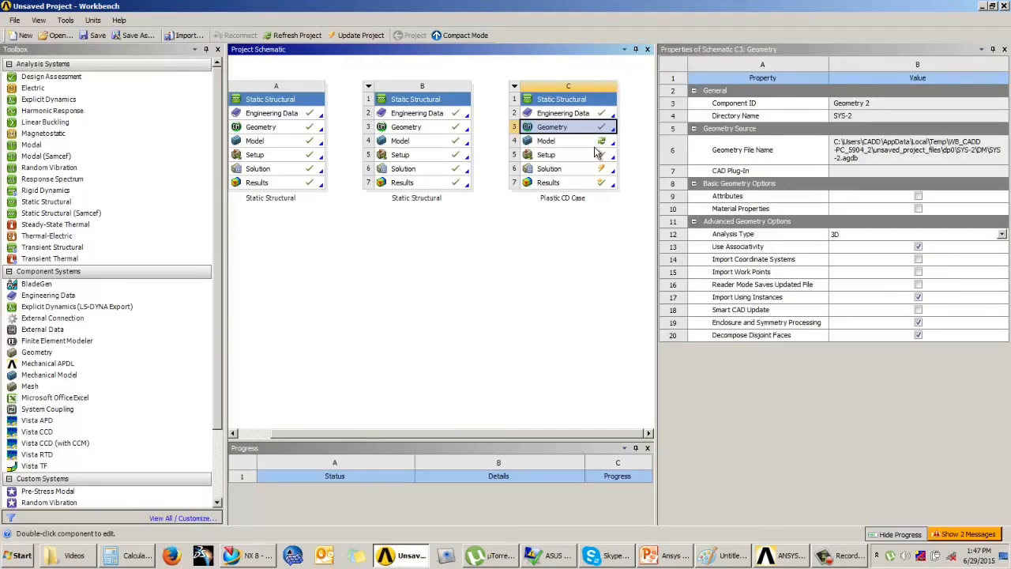
Switch to Workbench and open the Plastic CD Case system's Model in Mechanical with the updated geometry.
{"action": "double_click", "coordinate": [598, 140]}
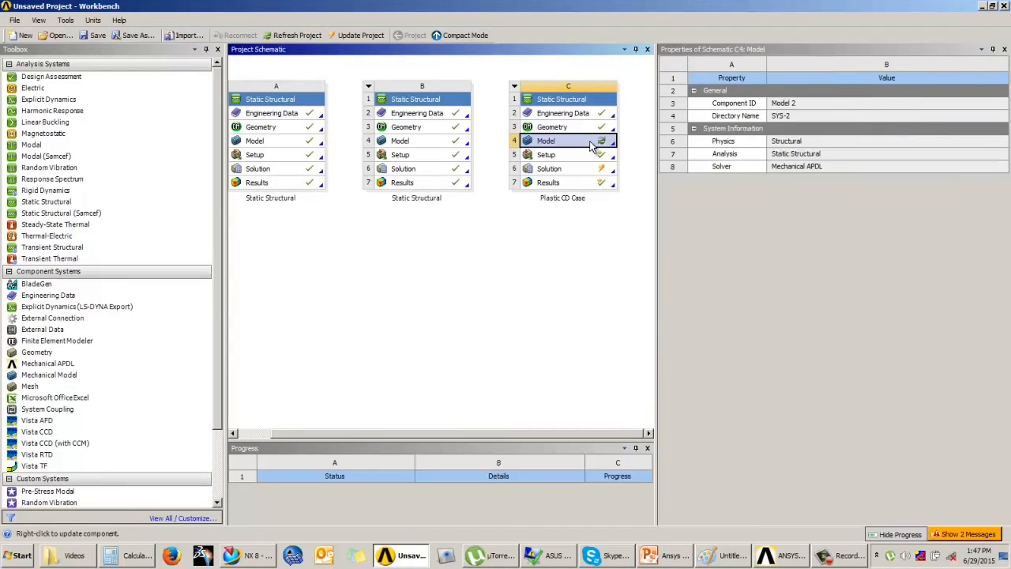
{"action": "left_click", "coordinate": [556, 307]}
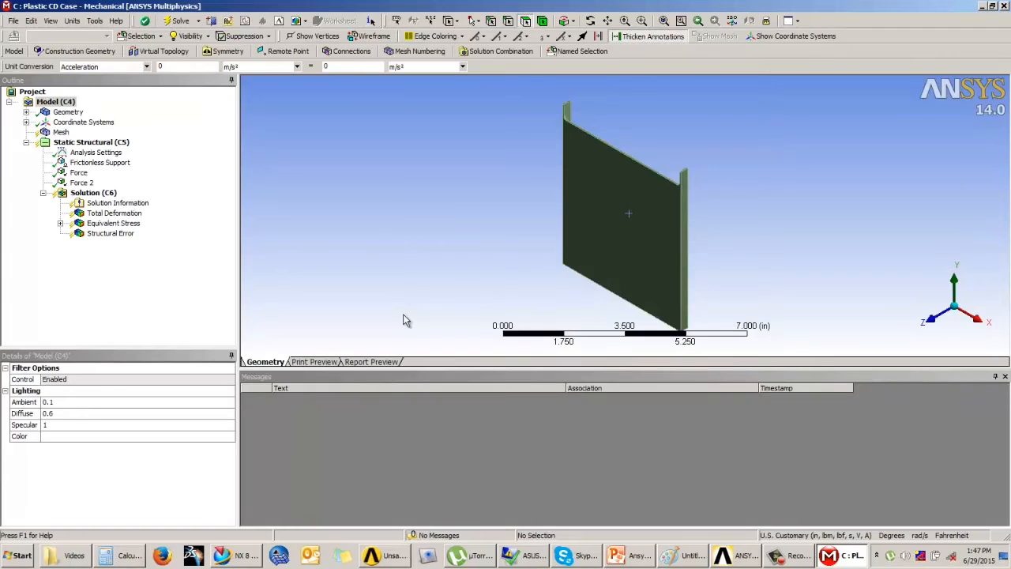
{"action": "middle_click_drag", "start_coordinate": [454, 267], "coordinate": [433, 185]}
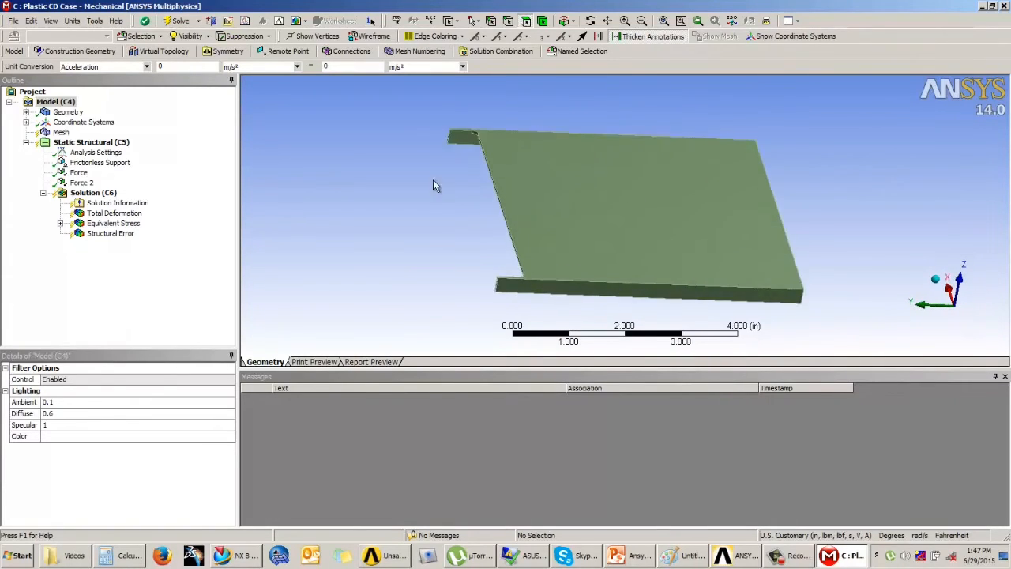
Update the mesh on the blended lid and check its node and element statistics.
{"action": "left_click", "coordinate": [60, 132]}
{"action": "left_click", "coordinate": [45, 52]}
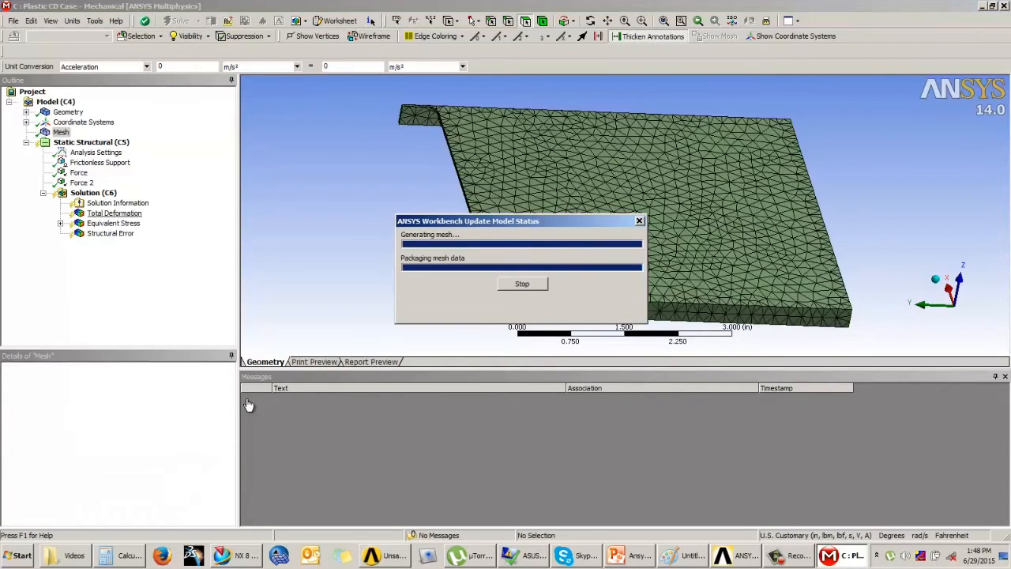
{"action": "scroll", "coordinate": [158, 509], "scroll_direction": "down", "scroll_amount": 5}
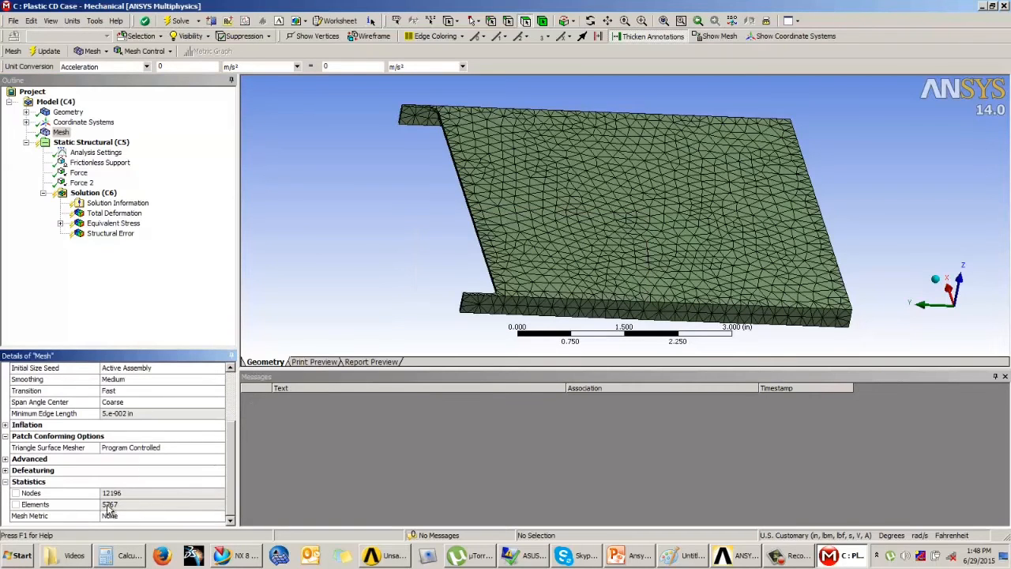
Delete the Convergence object under Equivalent Stress and solve the analysis again.
{"action": "left_click", "coordinate": [60, 224]}
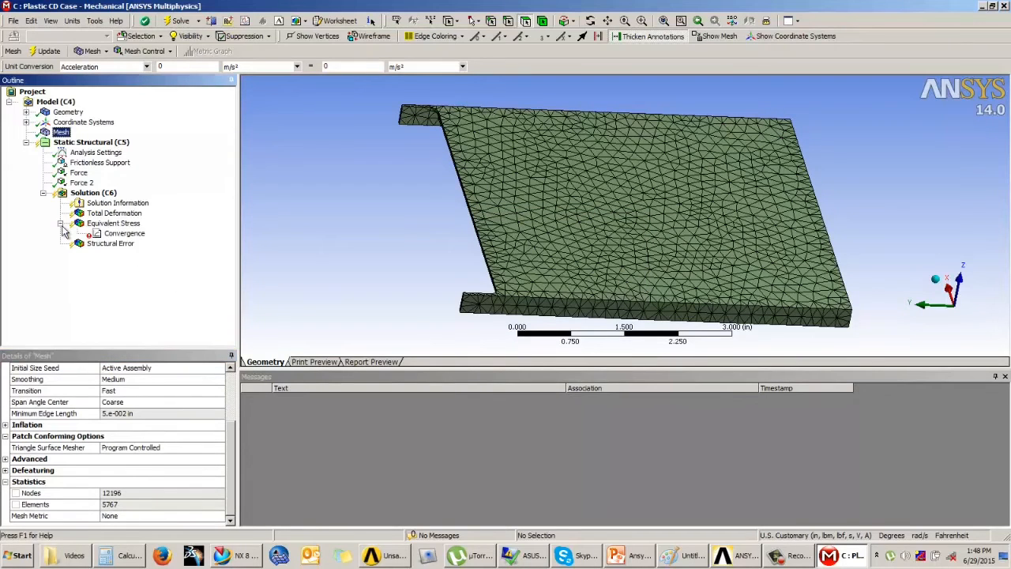
{"action": "left_click", "coordinate": [123, 233]}
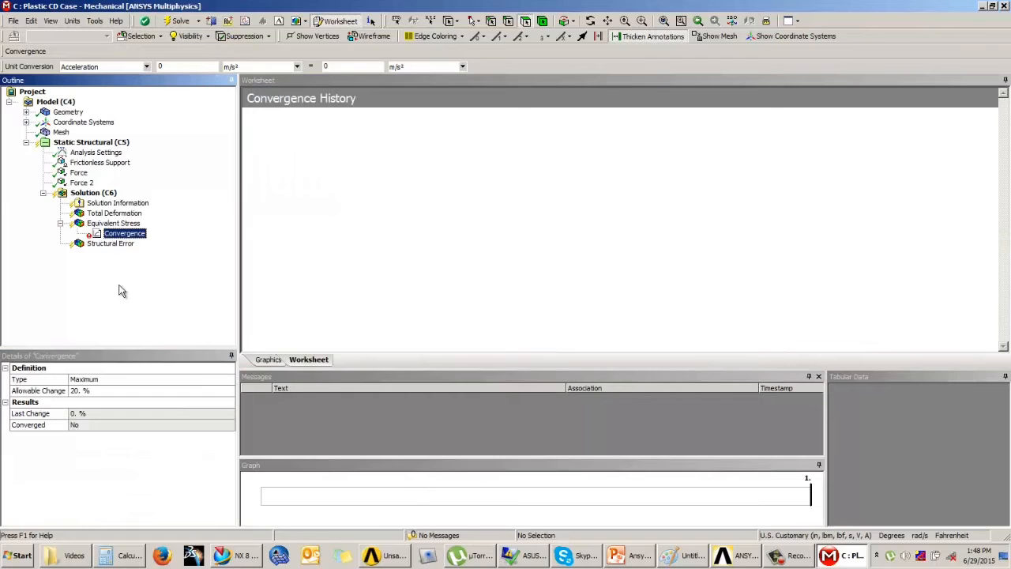
{"action": "right_click", "coordinate": [116, 233]}
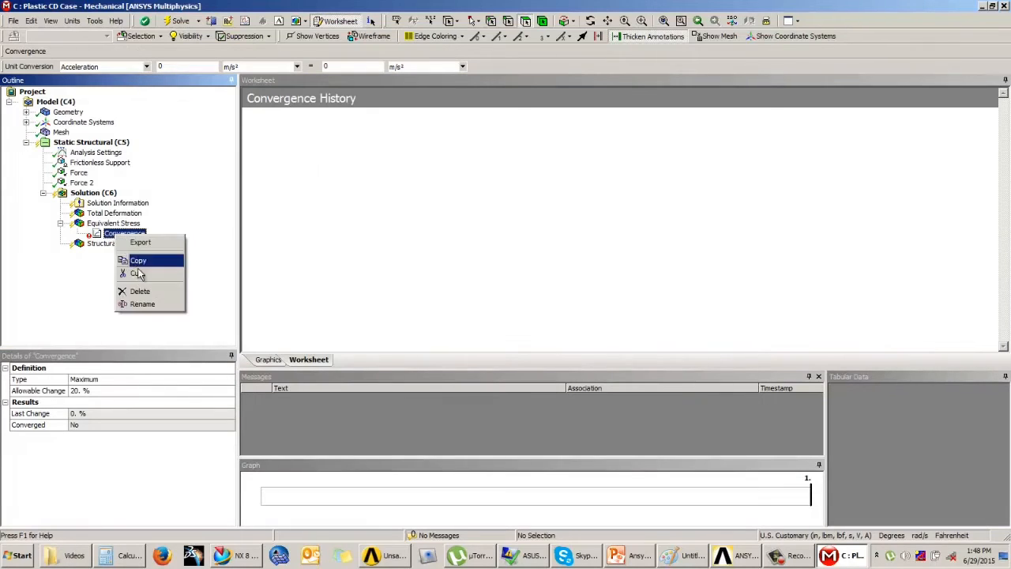
{"action": "left_click", "coordinate": [139, 292]}
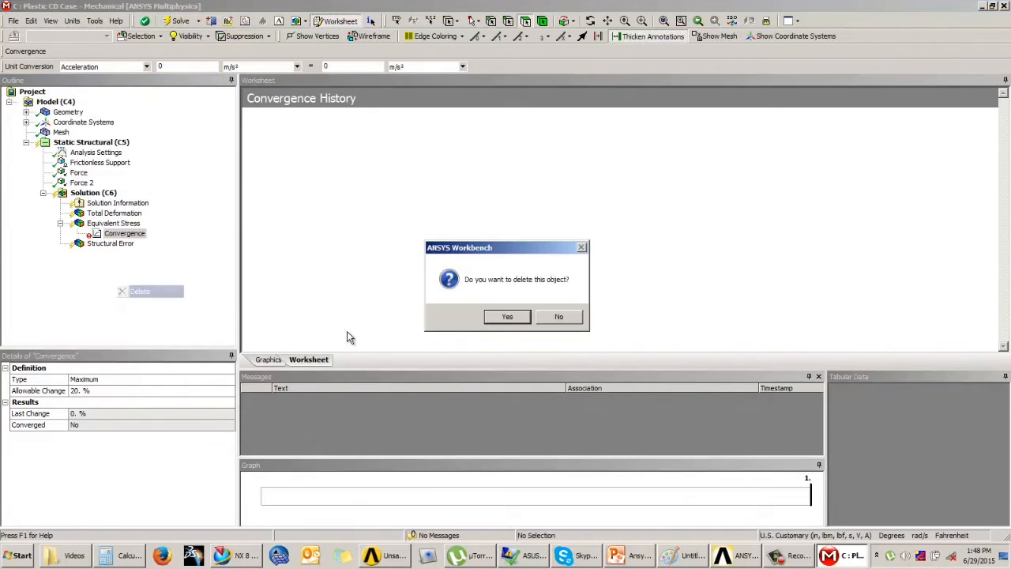
{"action": "left_click", "coordinate": [505, 316]}
{"action": "right_click", "coordinate": [93, 194]}
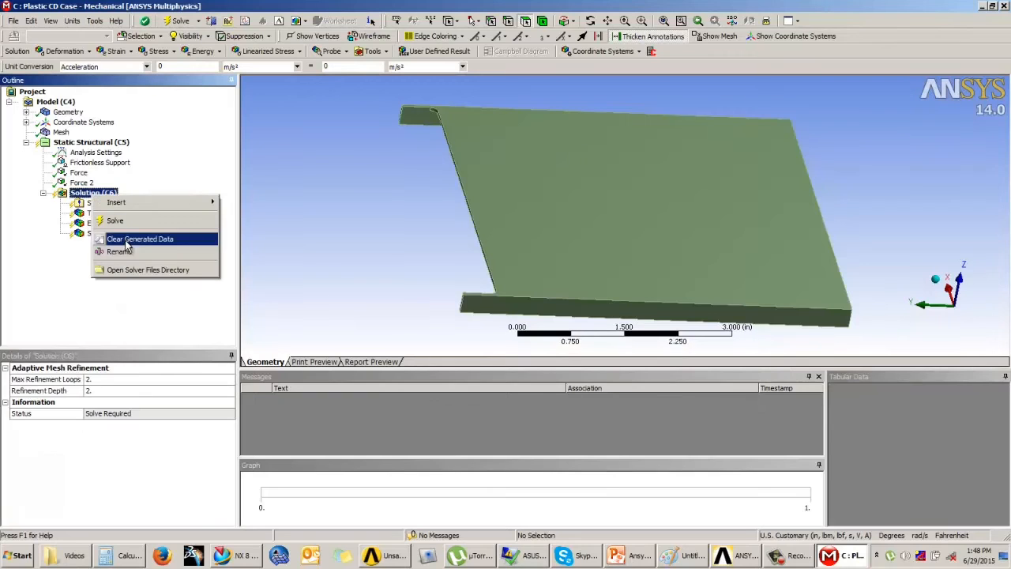
{"action": "left_click", "coordinate": [114, 220]}
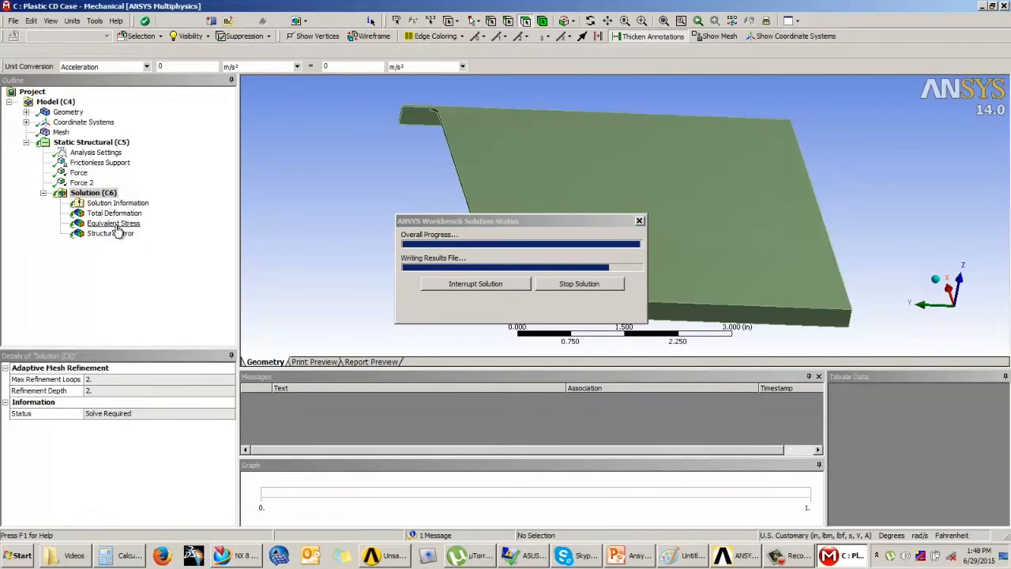
Examine the Equivalent Stress result close up at the blended tab corner and compare it with the Structural Error plot.
{"action": "left_click", "coordinate": [116, 226]}
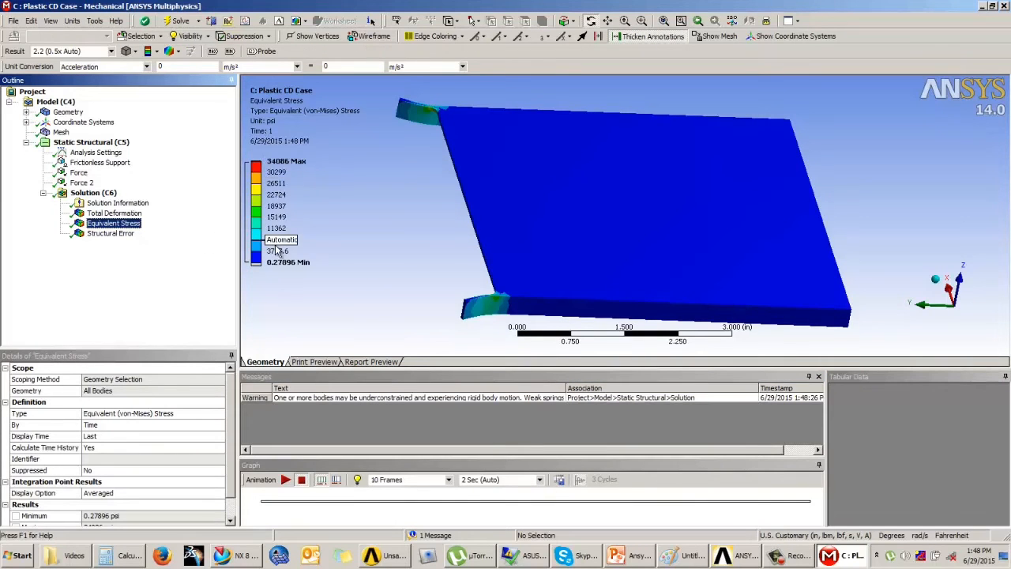
{"action": "left_click_drag", "start_coordinate": [514, 243], "coordinate": [408, 239]}
{"action": "scroll", "coordinate": [408, 235], "scroll_direction": "up", "scroll_amount": 3}
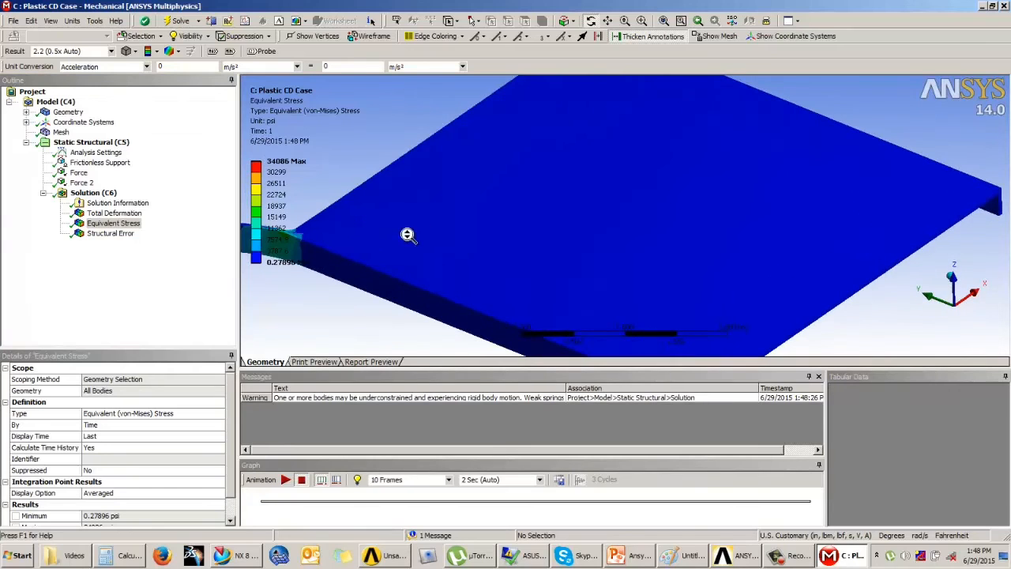
{"action": "middle_click_drag", "start_coordinate": [408, 235], "coordinate": [598, 239]}
{"action": "scroll", "coordinate": [534, 243], "scroll_direction": "up", "scroll_amount": 3}
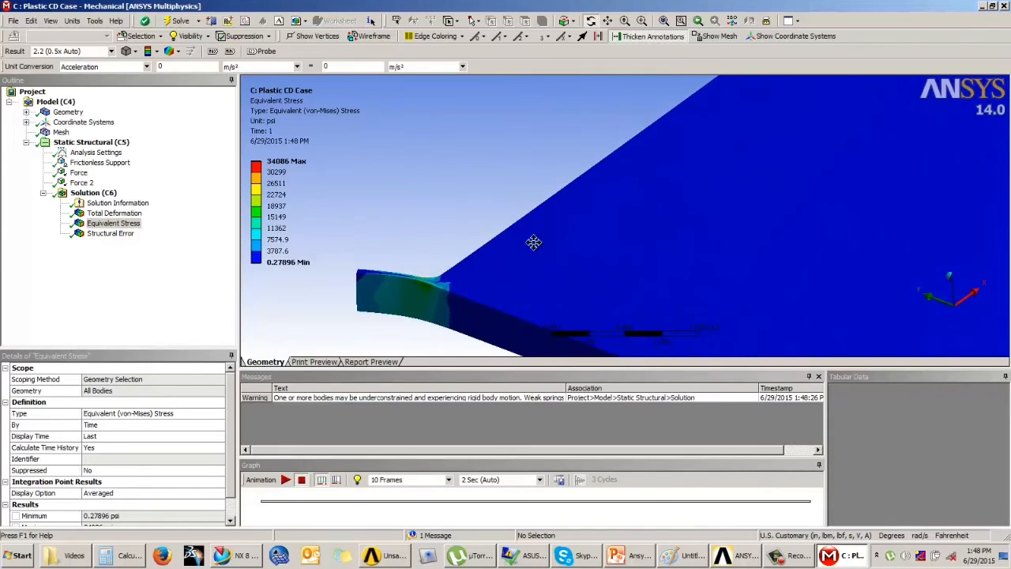
{"action": "left_click_drag", "start_coordinate": [534, 243], "coordinate": [474, 270]}
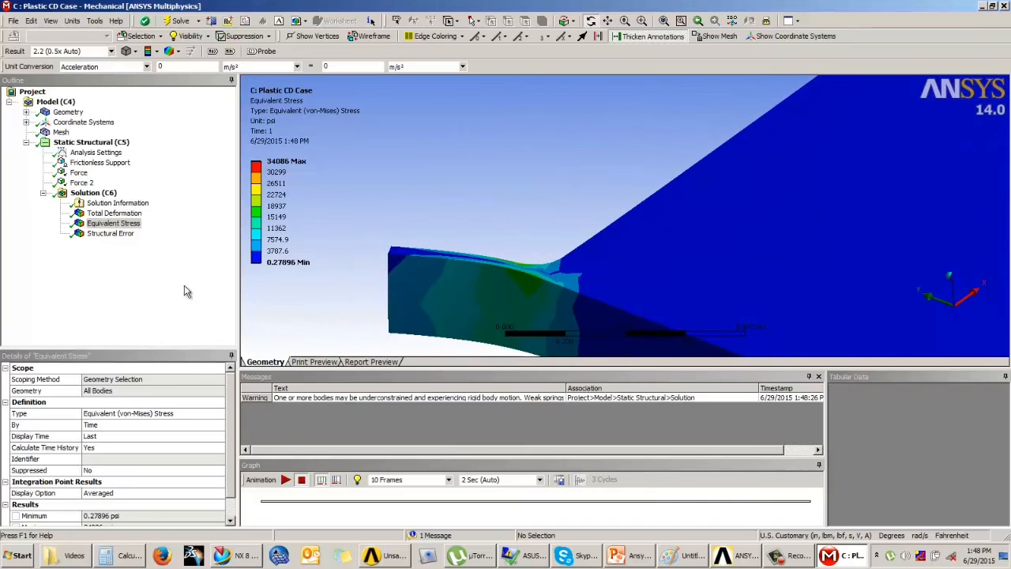
{"action": "left_click", "coordinate": [109, 235]}
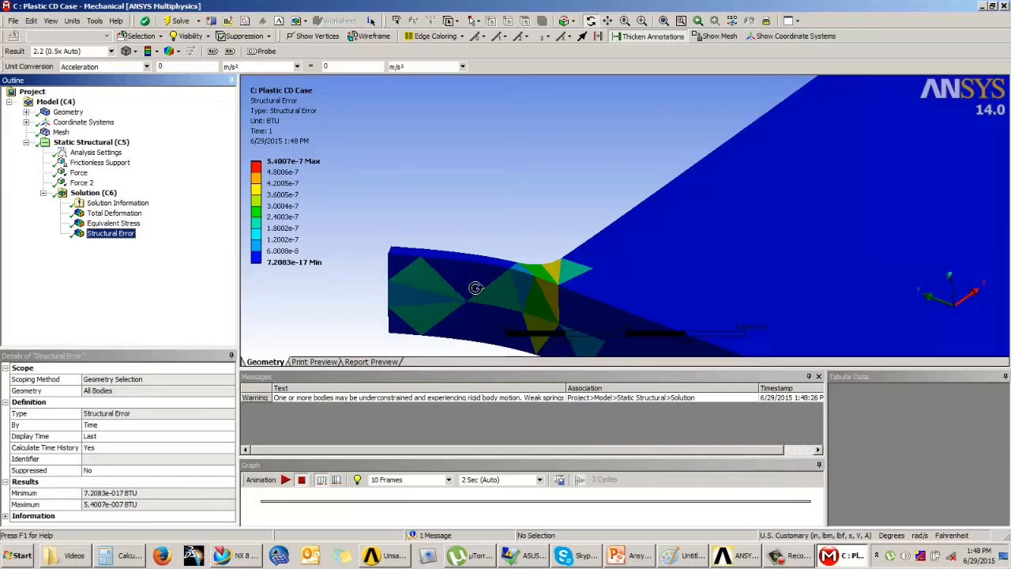
Insert a Convergence object under the Equivalent Stress result, keeping its allowable change at 20%.
{"action": "left_click", "coordinate": [113, 224]}
{"action": "right_click", "coordinate": [112, 225]}
{"action": "mouse_move", "coordinate": [198, 232]}
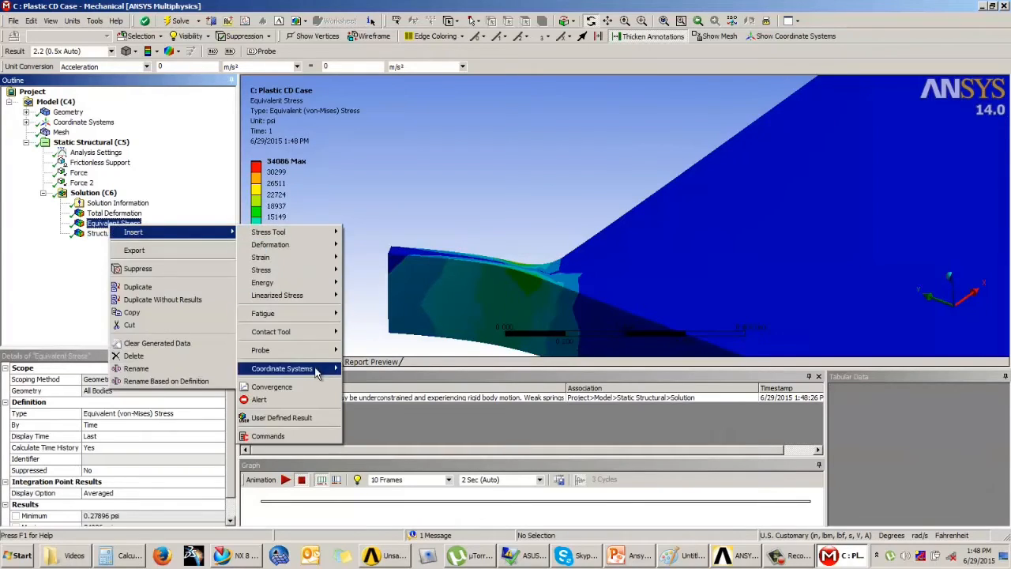
{"action": "left_click", "coordinate": [311, 386]}
{"action": "left_click", "coordinate": [75, 390]}
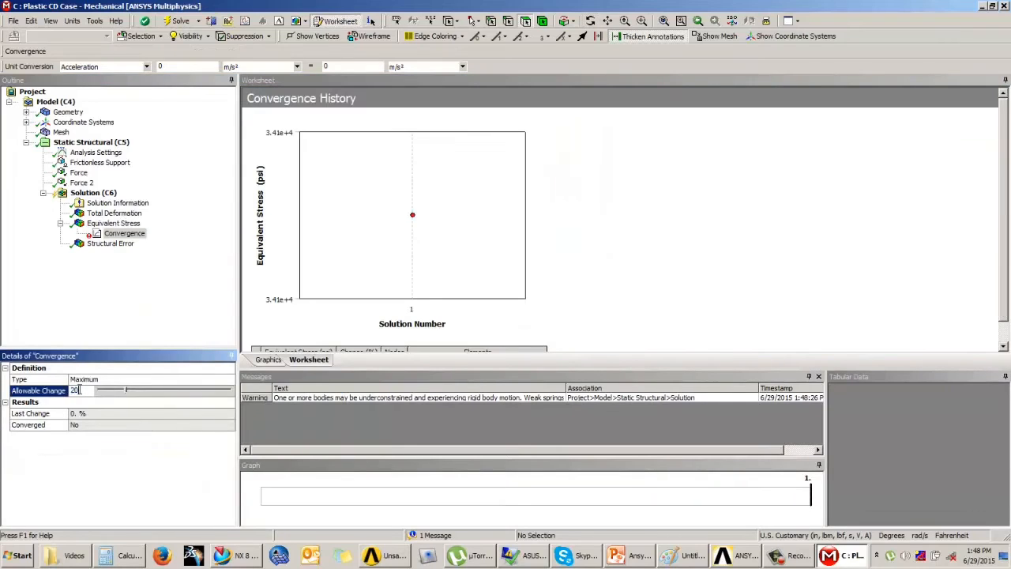
Solve the model with Max Refinement Loops kept at 2, and review the Equivalent Stress convergence history chart and table.
{"action": "left_click", "coordinate": [92, 193]}
{"action": "left_click", "coordinate": [97, 380]}
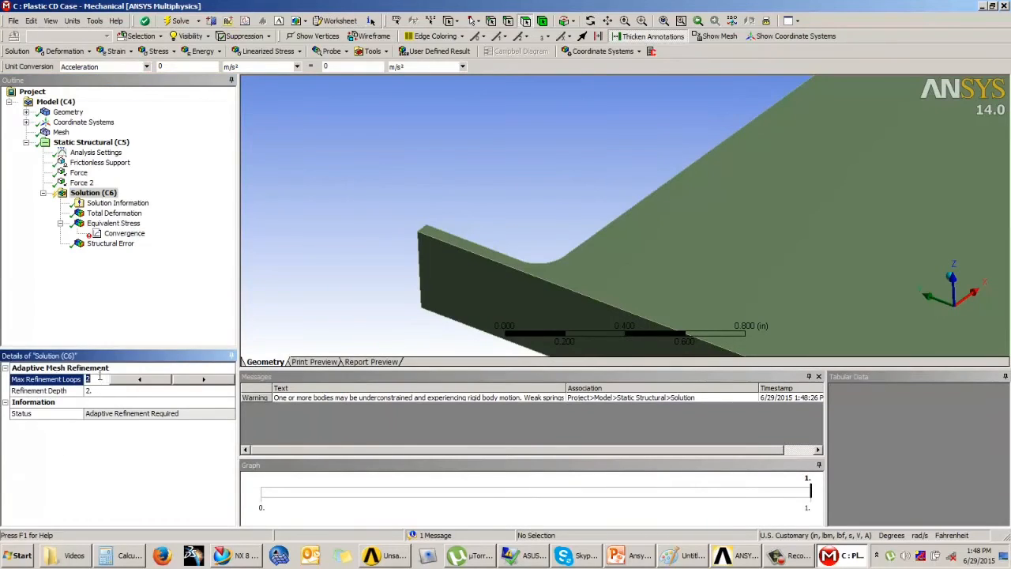
{"action": "right_click", "coordinate": [94, 192]}
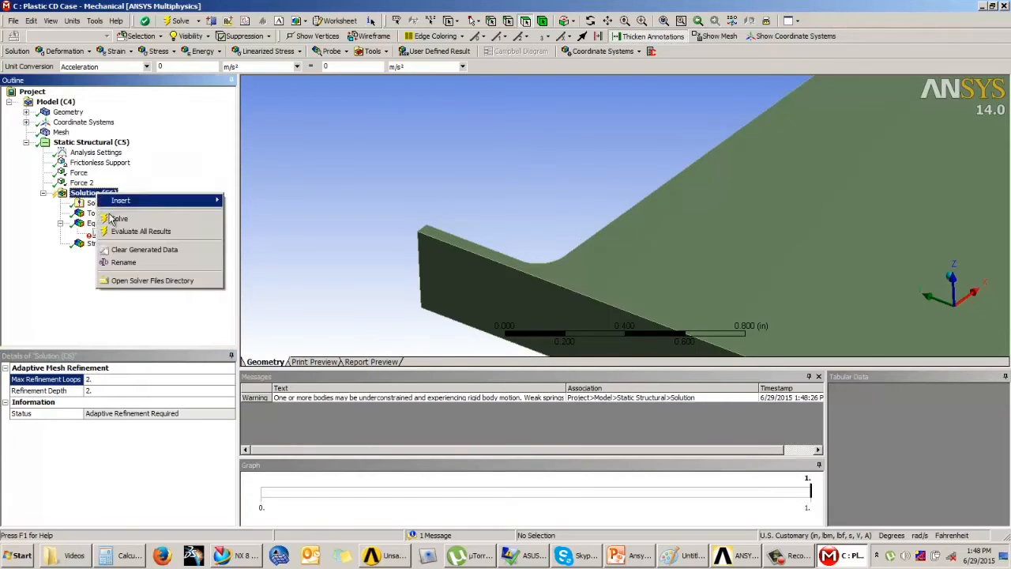
{"action": "left_click", "coordinate": [118, 220]}
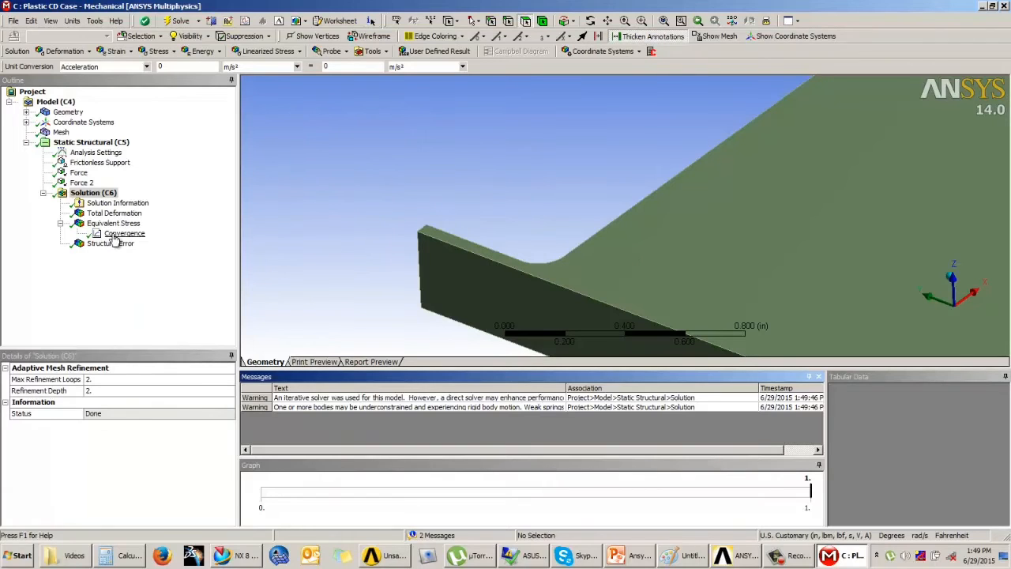
{"action": "left_click", "coordinate": [120, 235]}
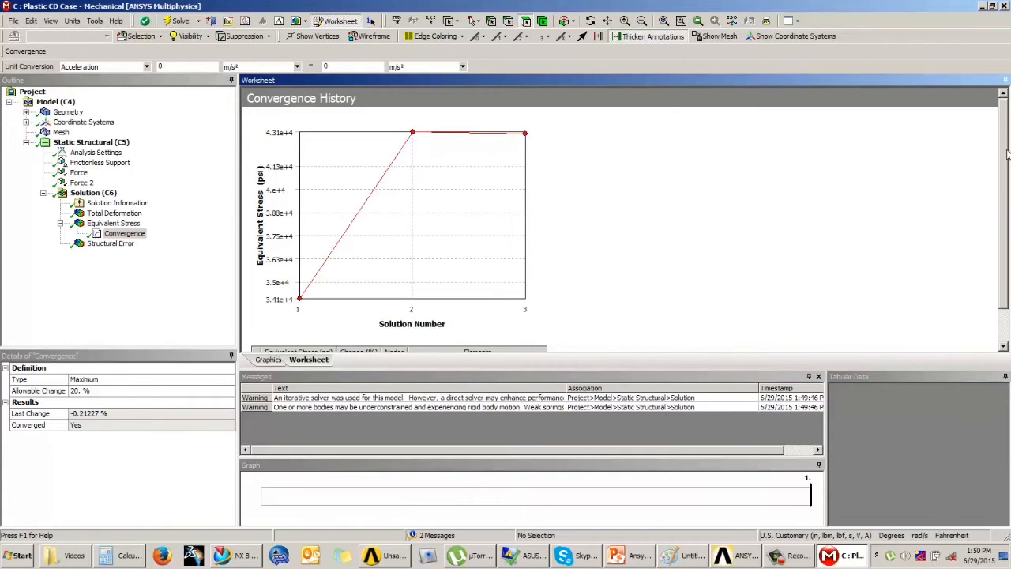
{"action": "scroll", "coordinate": [1006, 154], "scroll_direction": "down", "scroll_amount": 2}
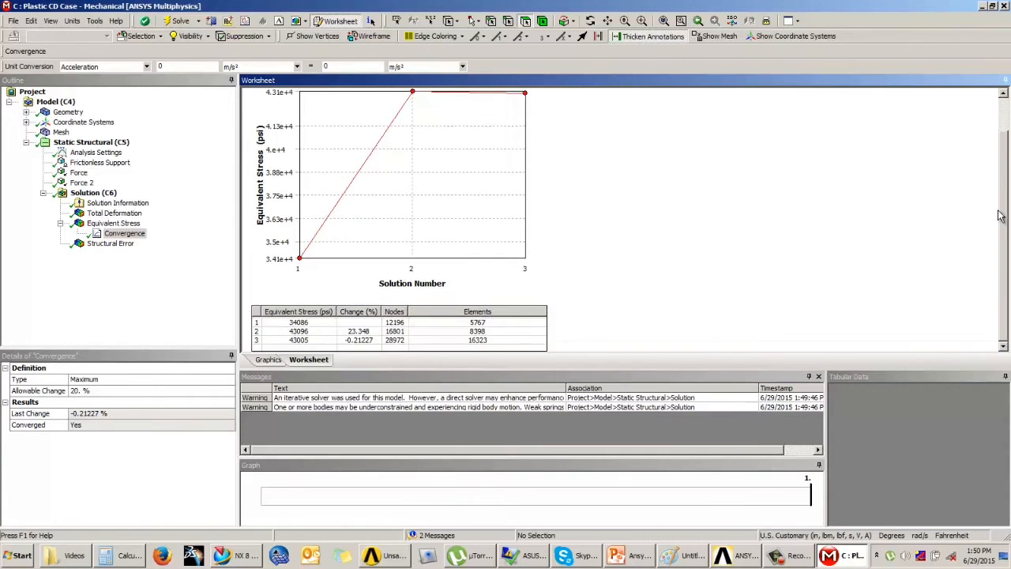
Examine the second and third solutions in the convergence table and inspect the Equivalent Stress plot over the whole CD case.
{"action": "left_click", "coordinate": [304, 332]}
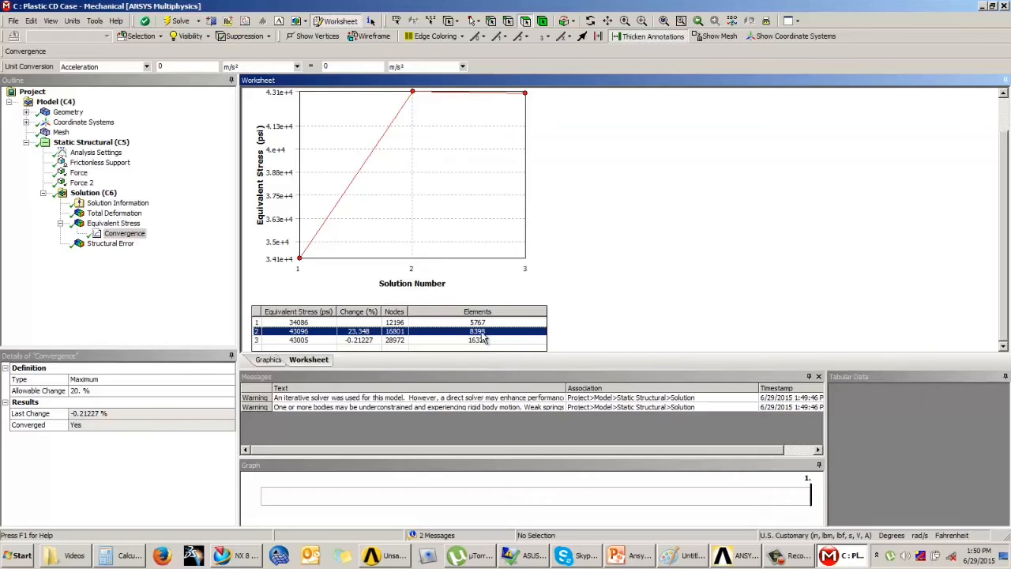
{"action": "left_click", "coordinate": [307, 340]}
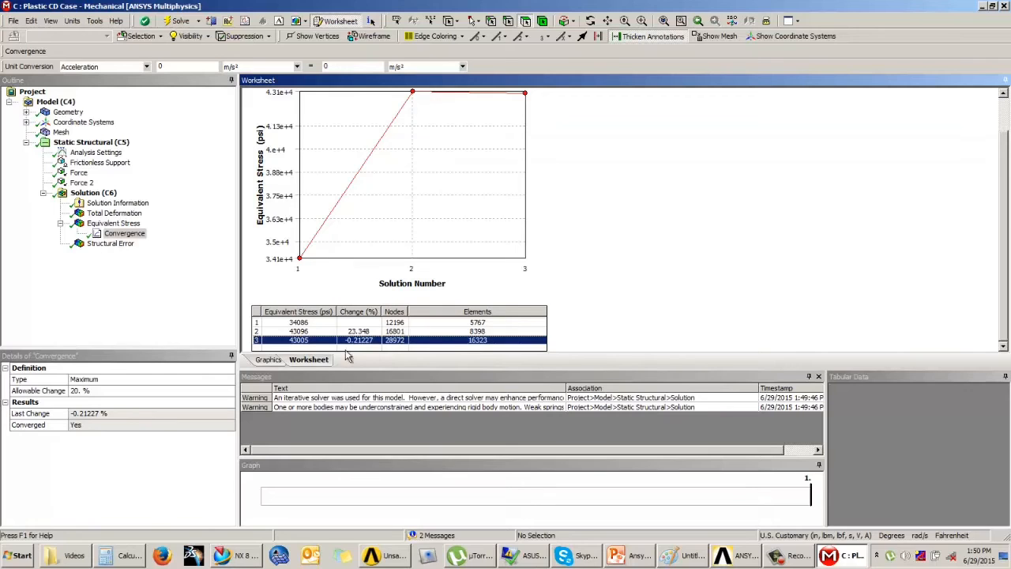
{"action": "left_click", "coordinate": [113, 223]}
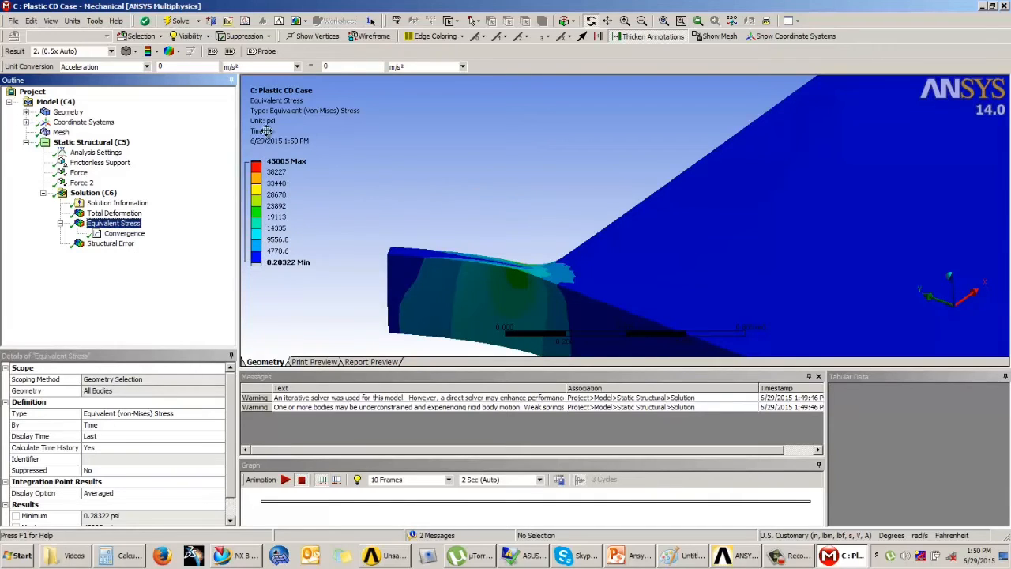
{"action": "left_click_drag", "start_coordinate": [338, 180], "coordinate": [335, 203]}
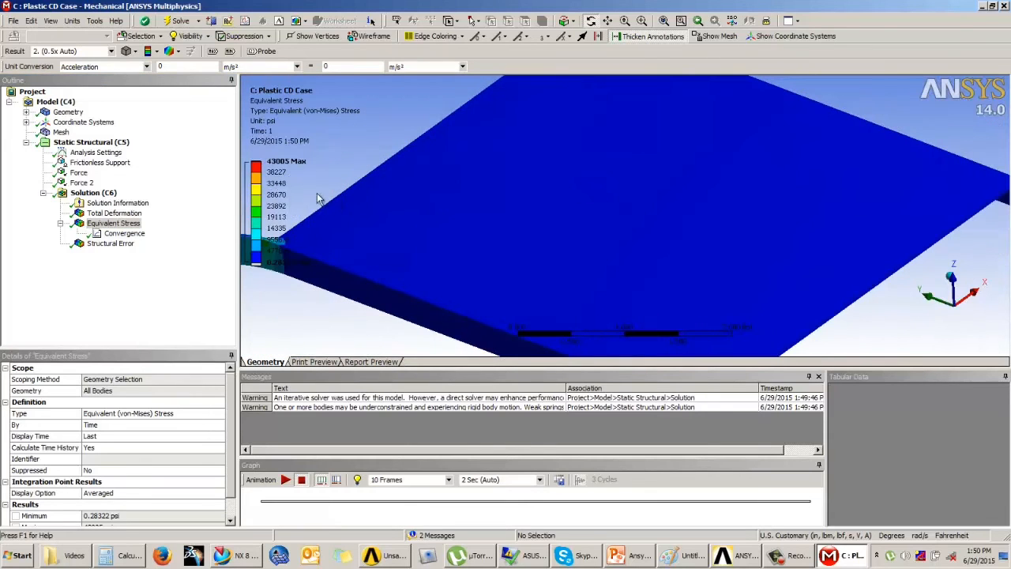
{"action": "scroll", "coordinate": [301, 184], "scroll_direction": "down", "scroll_amount": 3}
{"action": "left_click_drag", "start_coordinate": [487, 192], "coordinate": [642, 234]}
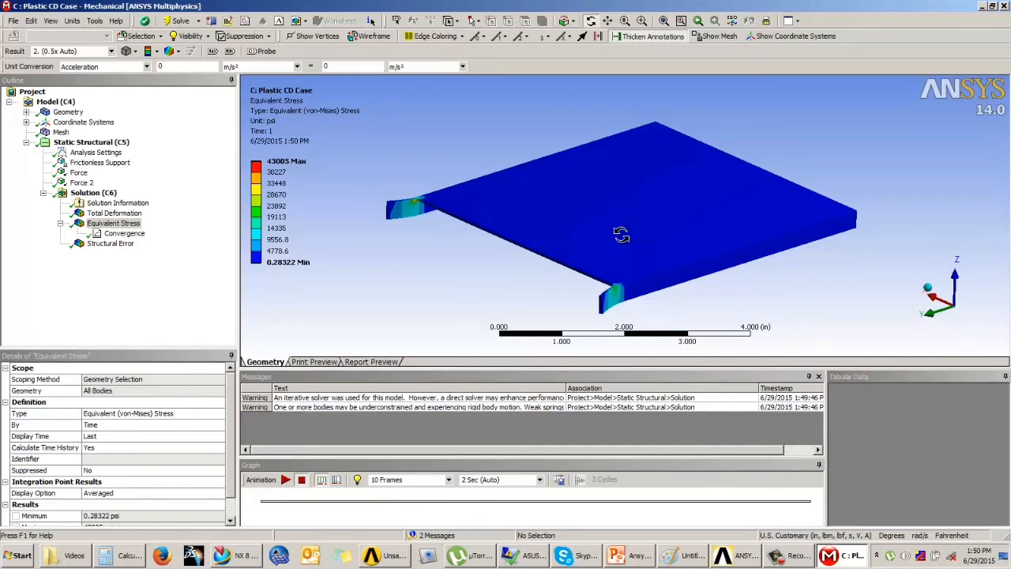
{"action": "middle_click_drag", "start_coordinate": [611, 233], "coordinate": [652, 203], "text": "ctrl"}
Switch to the PowerPoint presentation, run it as a slide show and go to the Stress Singularity slide that follows Convergence.
{"action": "left_click", "coordinate": [629, 558]}
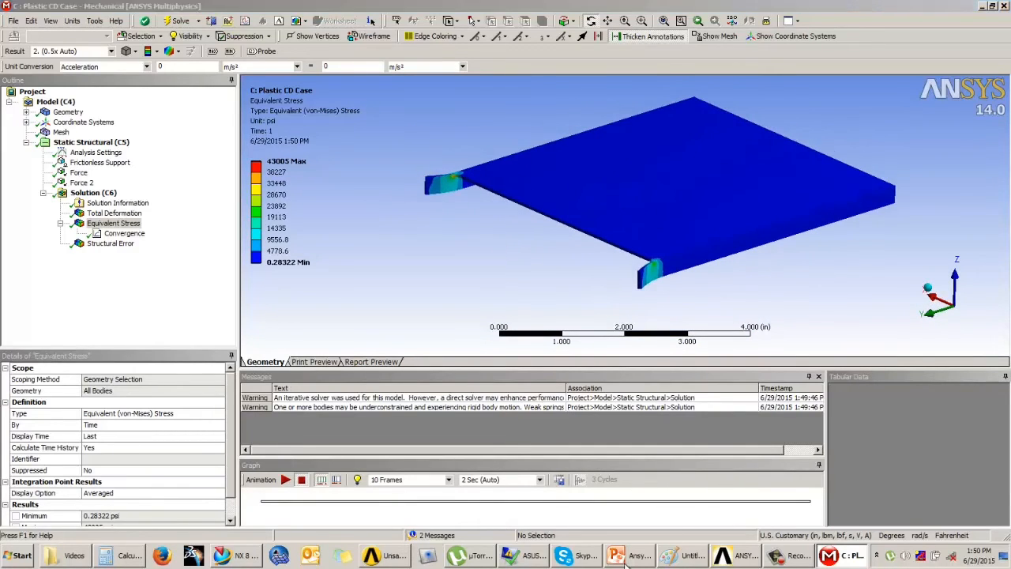
{"action": "scroll", "coordinate": [890, 352], "scroll_direction": "up", "scroll_amount": 2}
{"action": "left_click", "coordinate": [879, 533]}
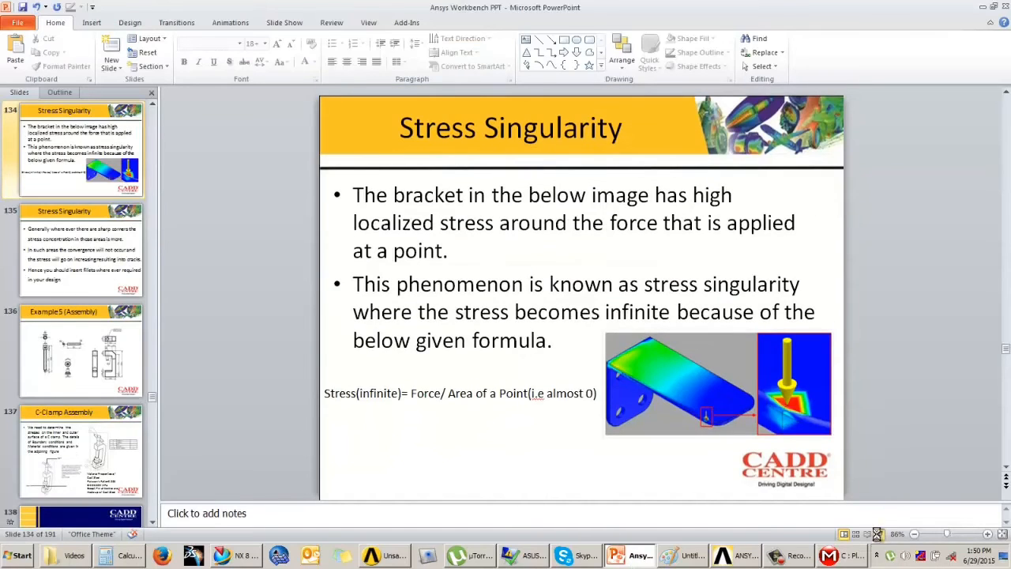
{"action": "left_click", "coordinate": [804, 378]}
{"action": "left_click", "coordinate": [804, 377]}
{"action": "left_click", "coordinate": [806, 384]}
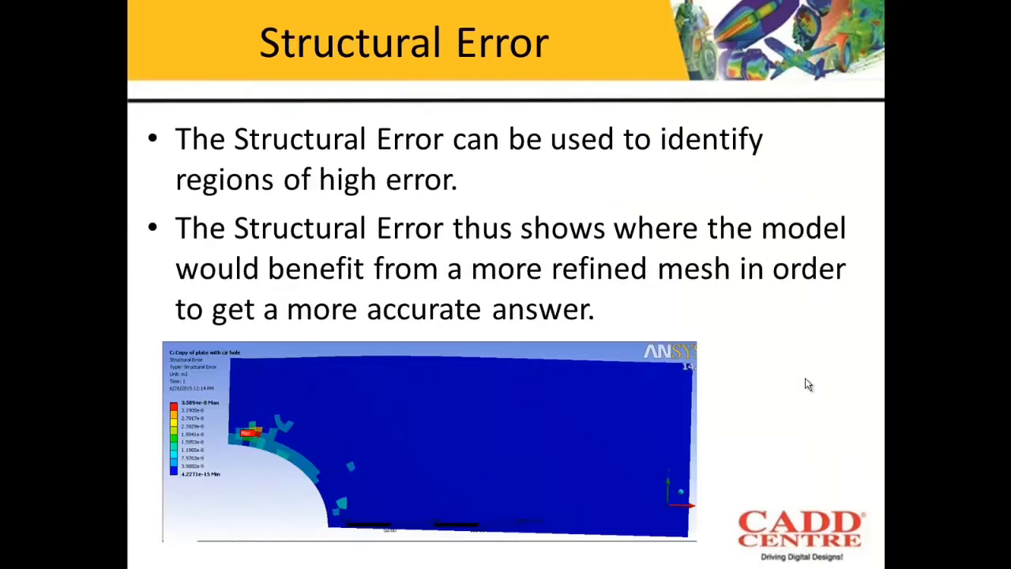
{"action": "left_click", "coordinate": [807, 384]}
{"action": "key", "text": "Left"}
{"action": "key", "text": "Left"}
{"action": "key", "text": "Left"}
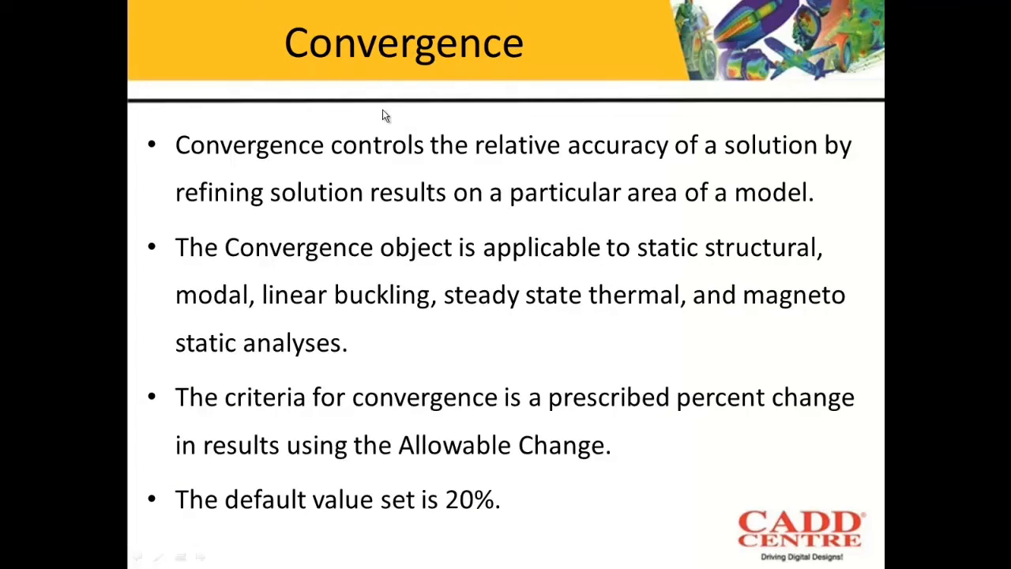
{"action": "key", "text": "Right"}
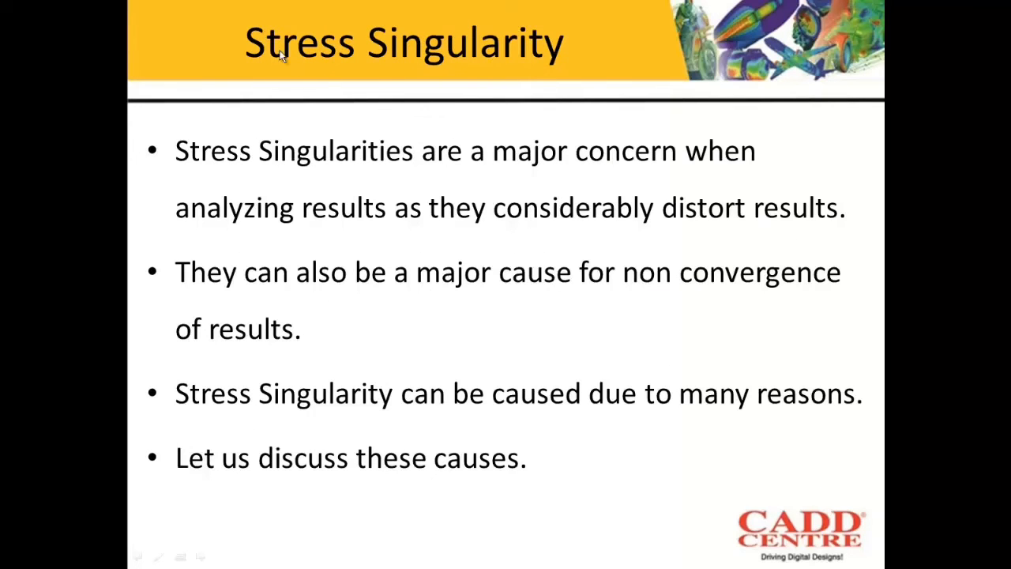
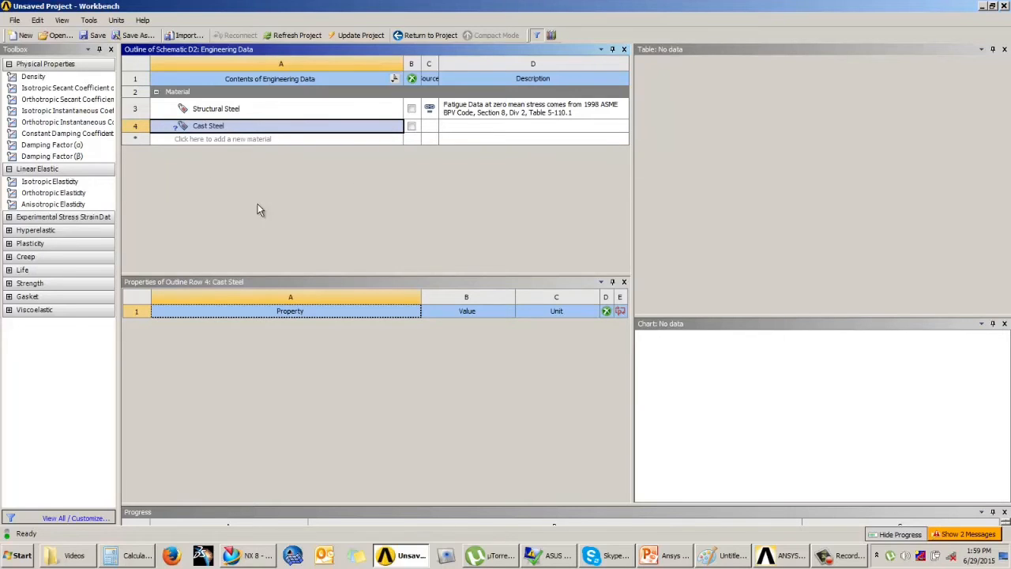
Add the Isotropic Elasticity property to the Cast Steel material and enter 205000 as its Young's modulus.
{"action": "left_click_drag", "start_coordinate": [49, 182], "coordinate": [439, 440]}
{"action": "left_click", "coordinate": [451, 347]}
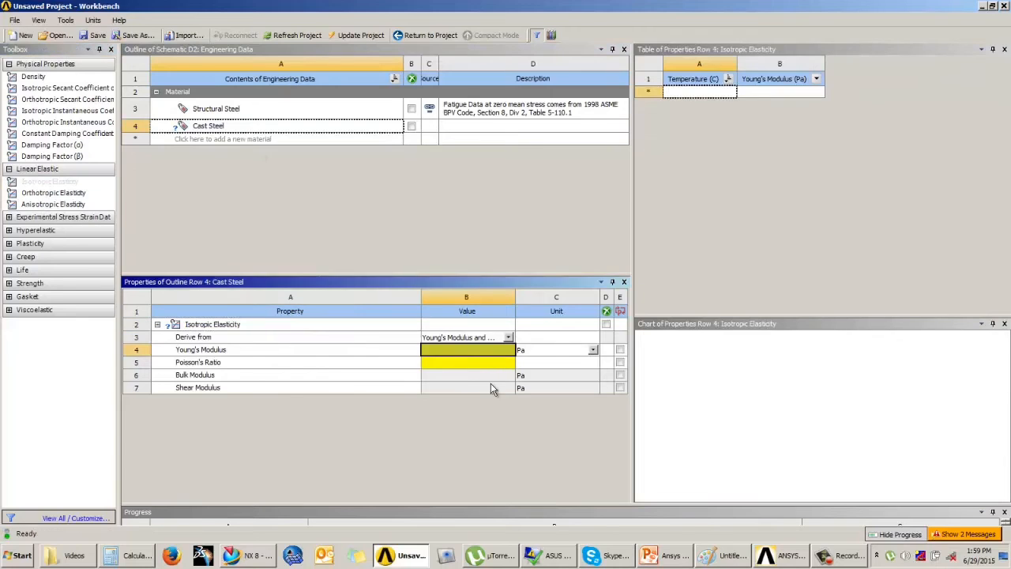
{"action": "type", "text": "205000"}
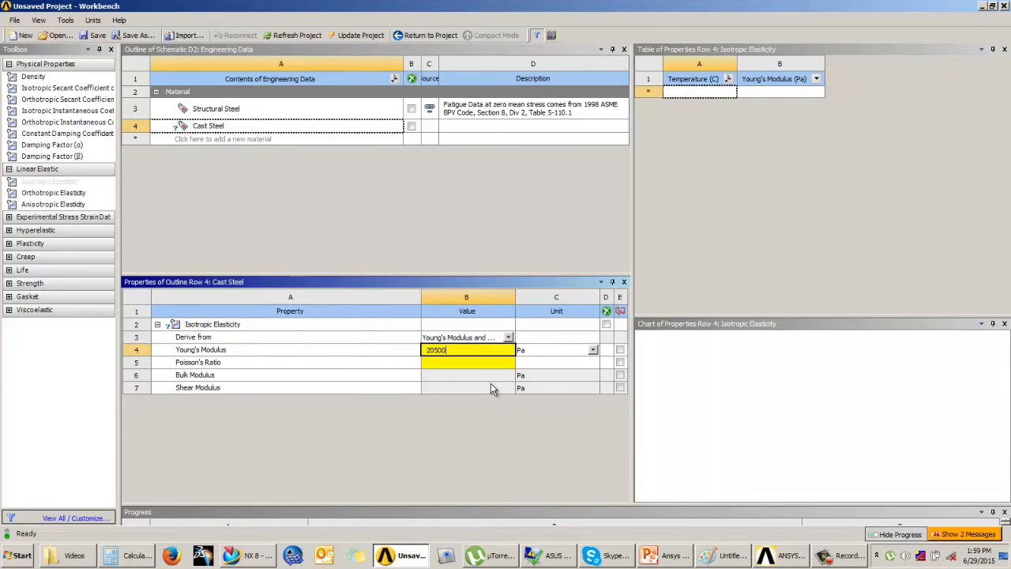
{"action": "left_click", "coordinate": [851, 561]}
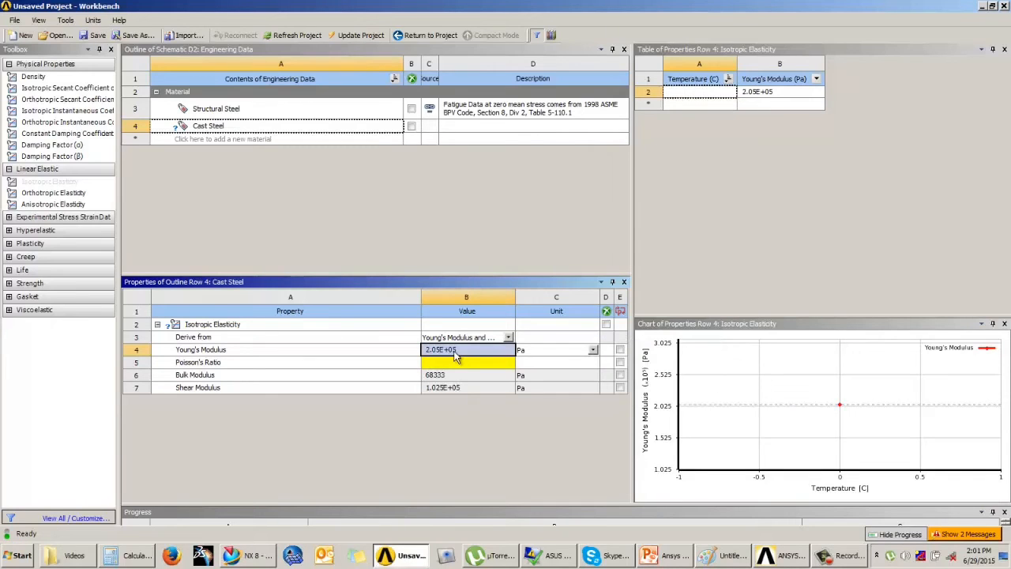
Check the Cast Steel data on the C-Clamp Assembly slide, change the Young's modulus unit to MPa and set its value to 205000.
{"action": "left_click", "coordinate": [456, 353]}
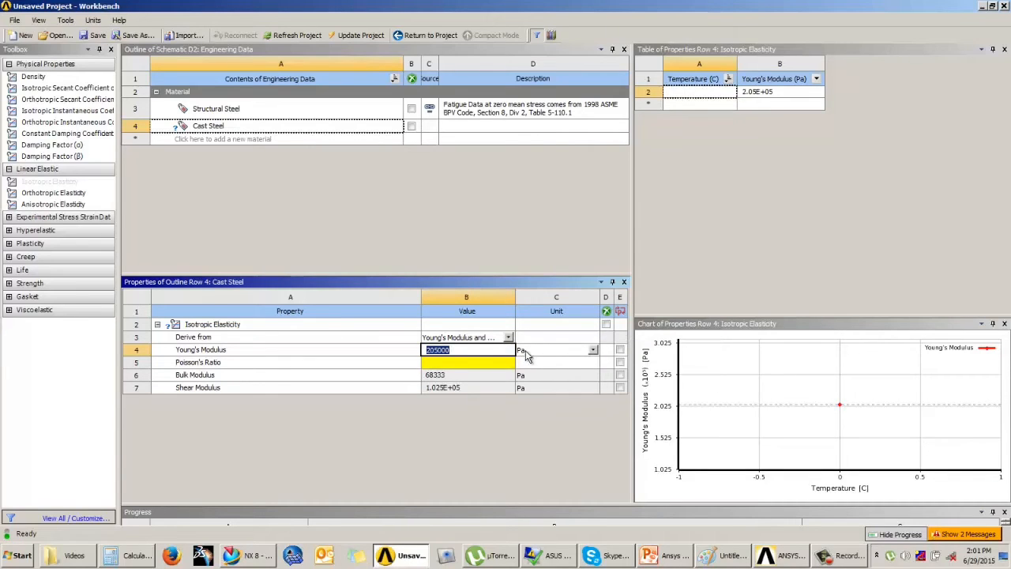
{"action": "left_click", "coordinate": [525, 350]}
{"action": "left_click", "coordinate": [468, 444]}
{"action": "left_click", "coordinate": [647, 556]}
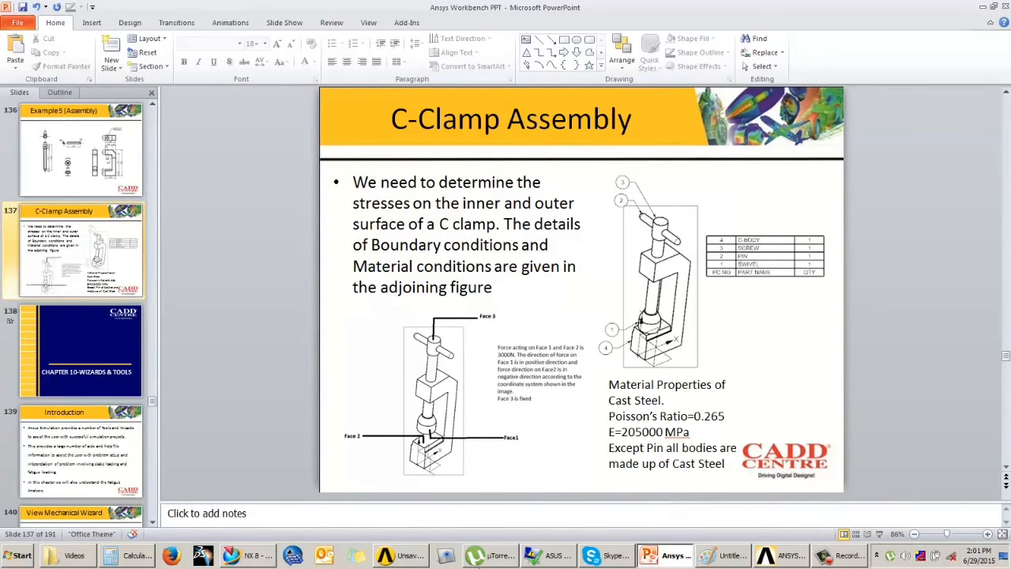
{"action": "left_click", "coordinate": [407, 555]}
{"action": "left_click", "coordinate": [541, 356]}
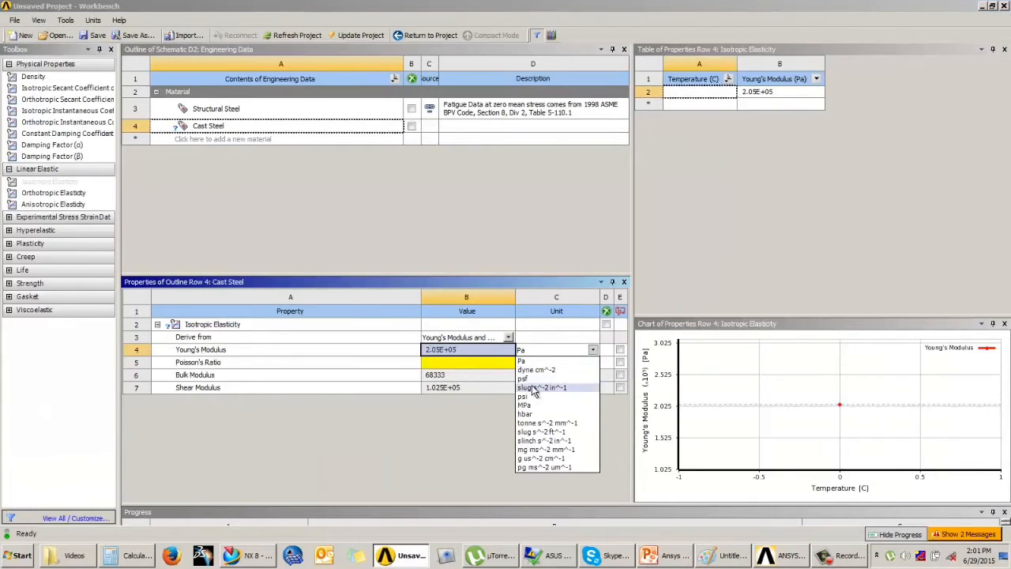
{"action": "left_click", "coordinate": [529, 409]}
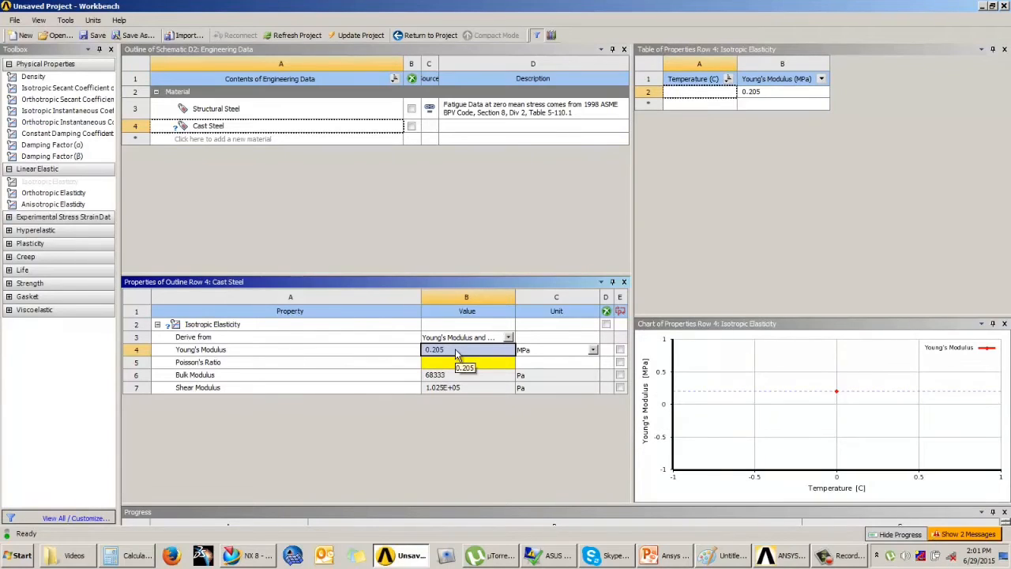
{"action": "type", "text": "2"}
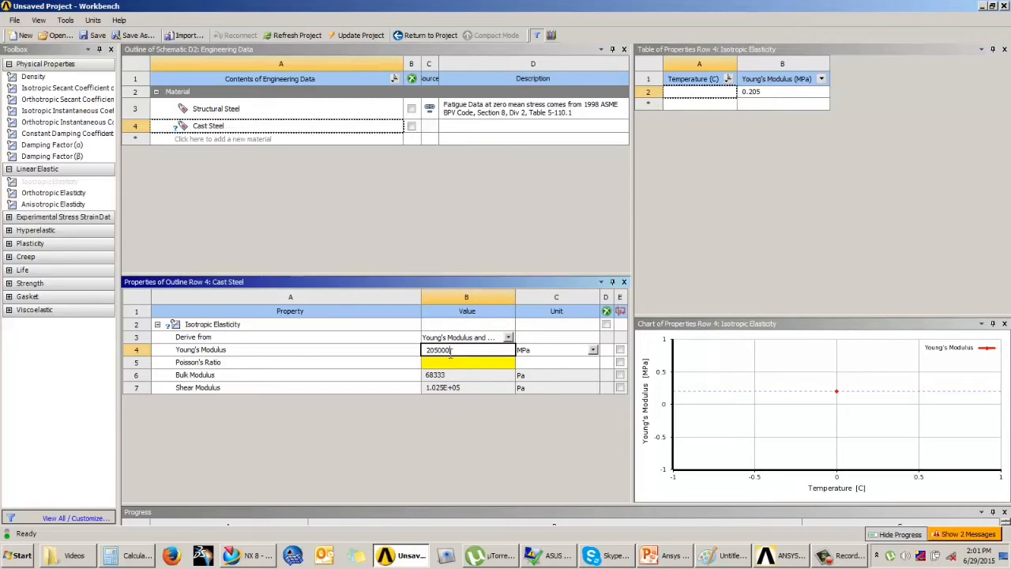
{"action": "key", "text": "Return"}
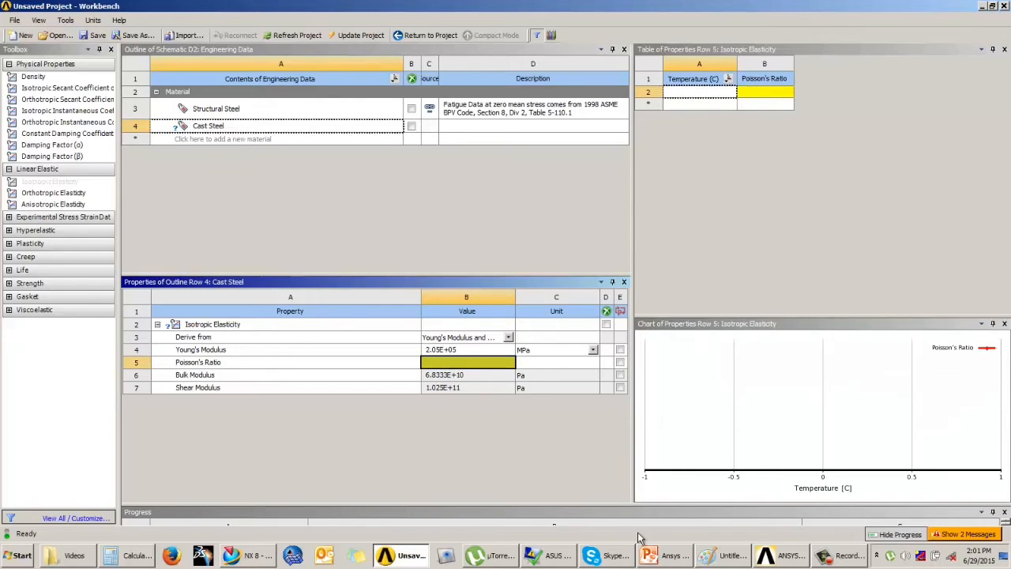
{"action": "left_click", "coordinate": [843, 555]}
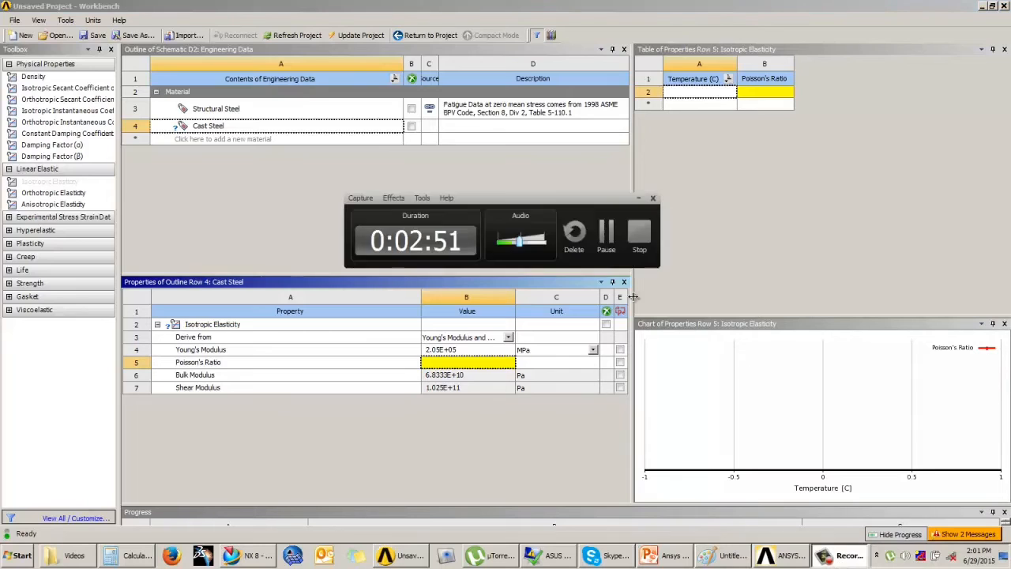
{"action": "left_click", "coordinate": [605, 240]}
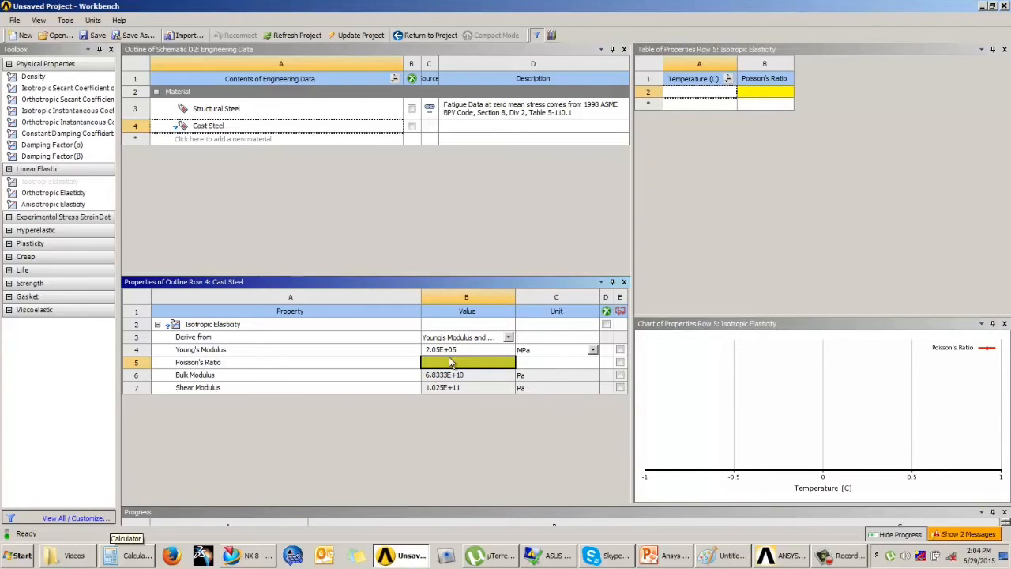
Set Cast Steel's Poisson's ratio to 0.265 and compare the material values with the C-Clamp Assembly slide.
{"action": "left_click", "coordinate": [444, 350]}
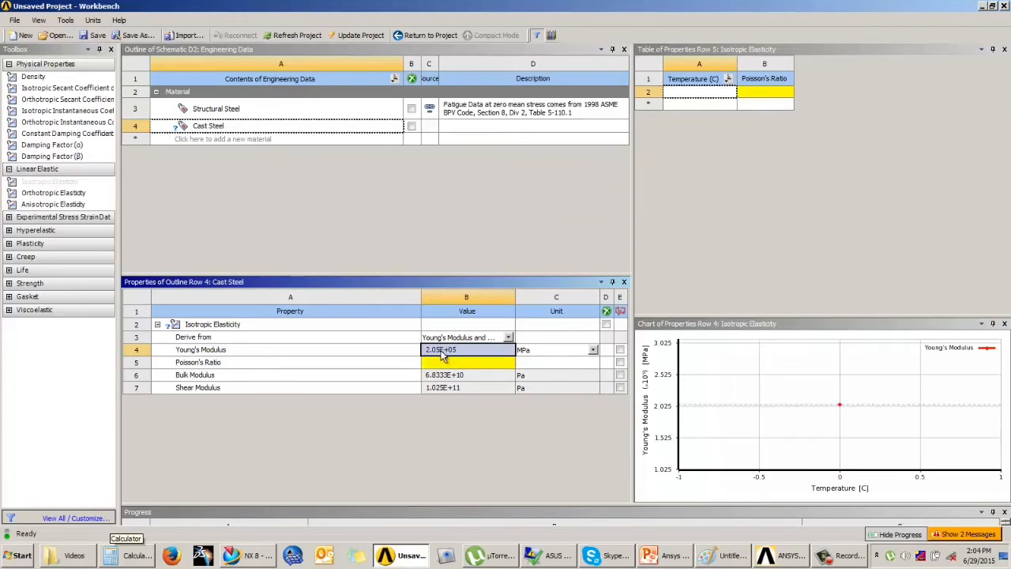
{"action": "left_click", "coordinate": [484, 364]}
{"action": "type", "text": "0.2"}
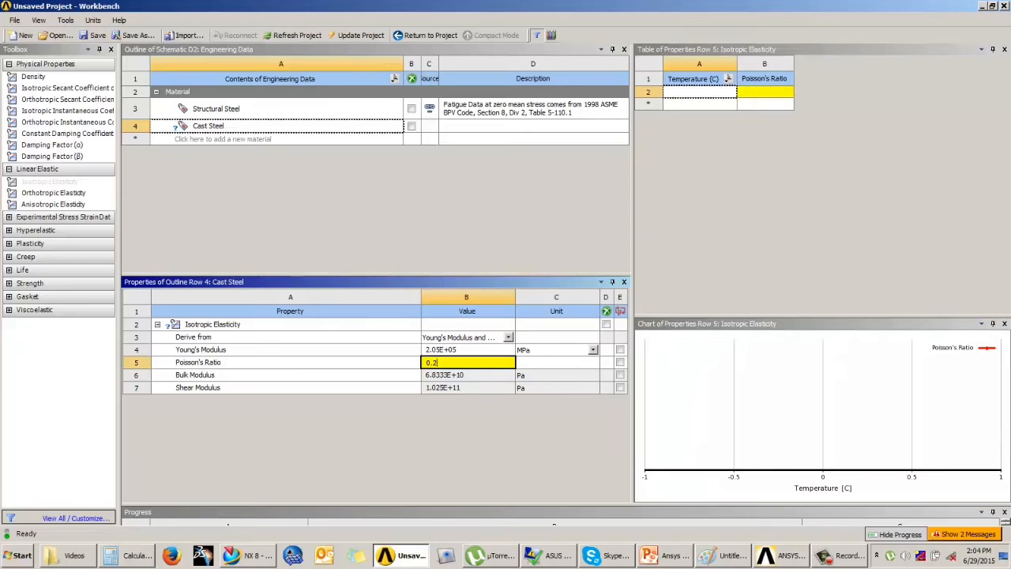
{"action": "type", "text": "65"}
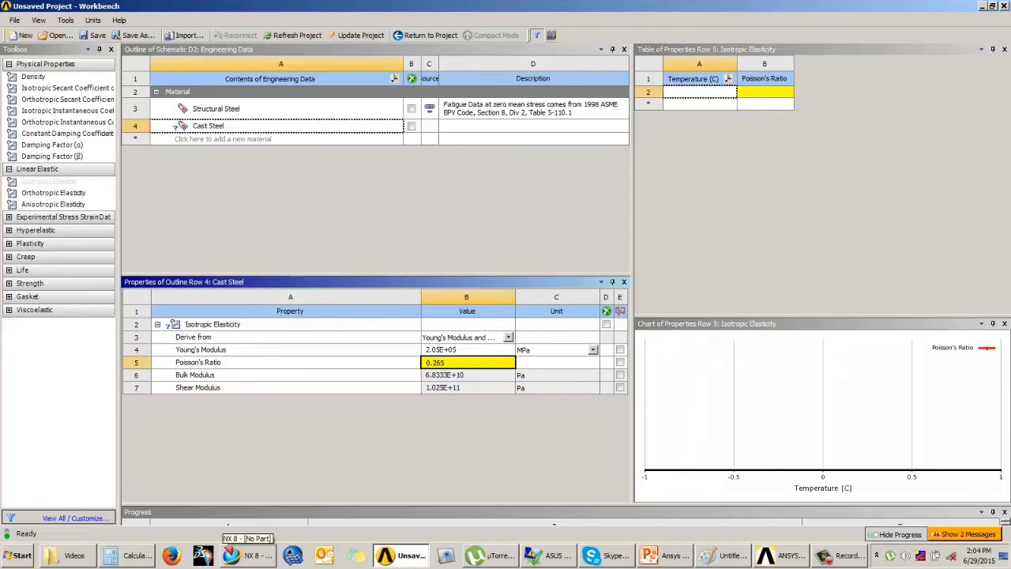
{"action": "key", "text": "Return"}
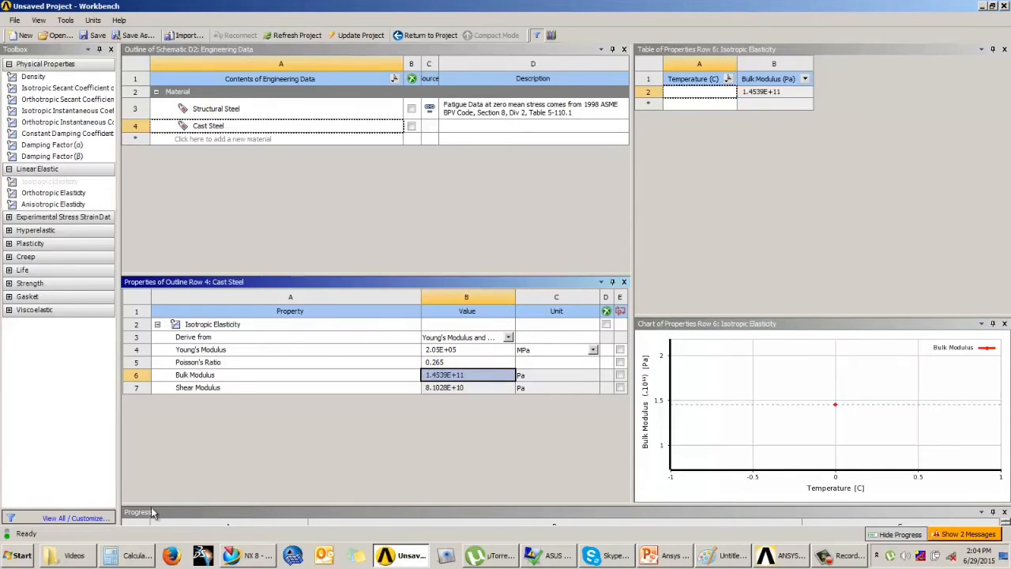
{"action": "left_click", "coordinate": [667, 556]}
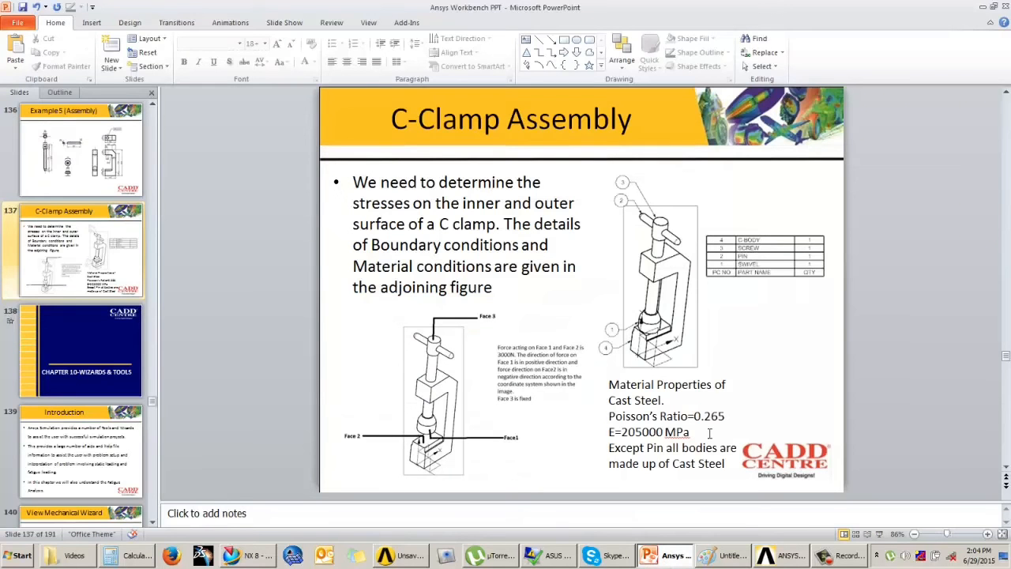
{"action": "left_click", "coordinate": [406, 555]}
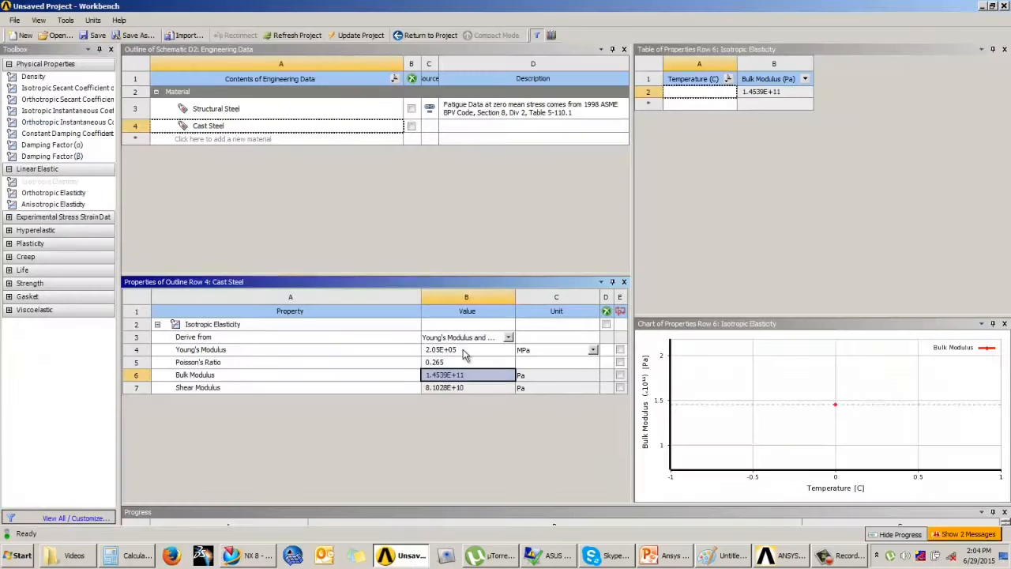
Return to the project schematic and browse for a geometry file to import into Static Structural system D.
{"action": "left_click", "coordinate": [424, 35]}
{"action": "left_click", "coordinate": [320, 288]}
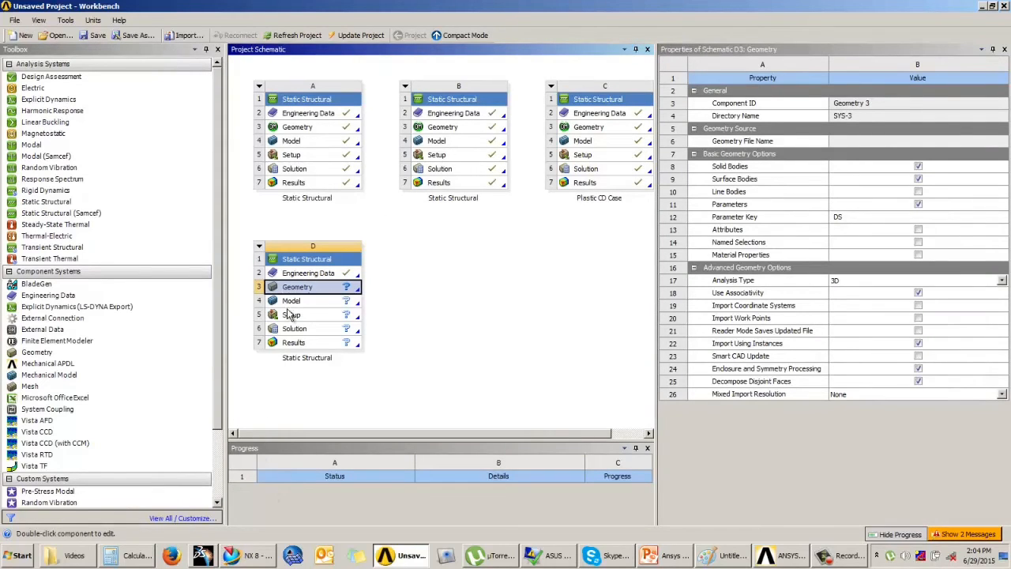
{"action": "right_click", "coordinate": [306, 289]}
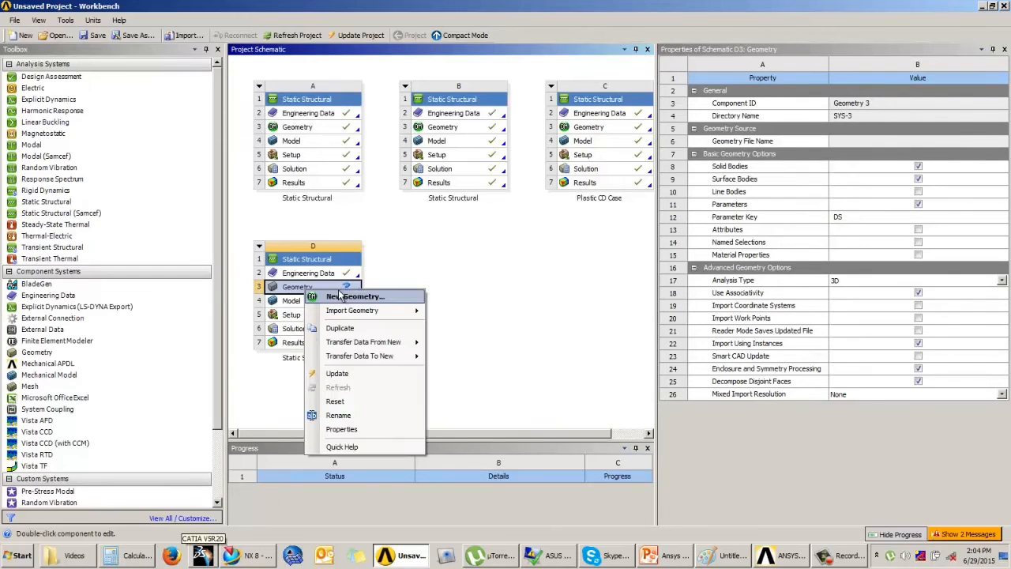
{"action": "mouse_move", "coordinate": [352, 309]}
{"action": "left_click", "coordinate": [447, 310]}
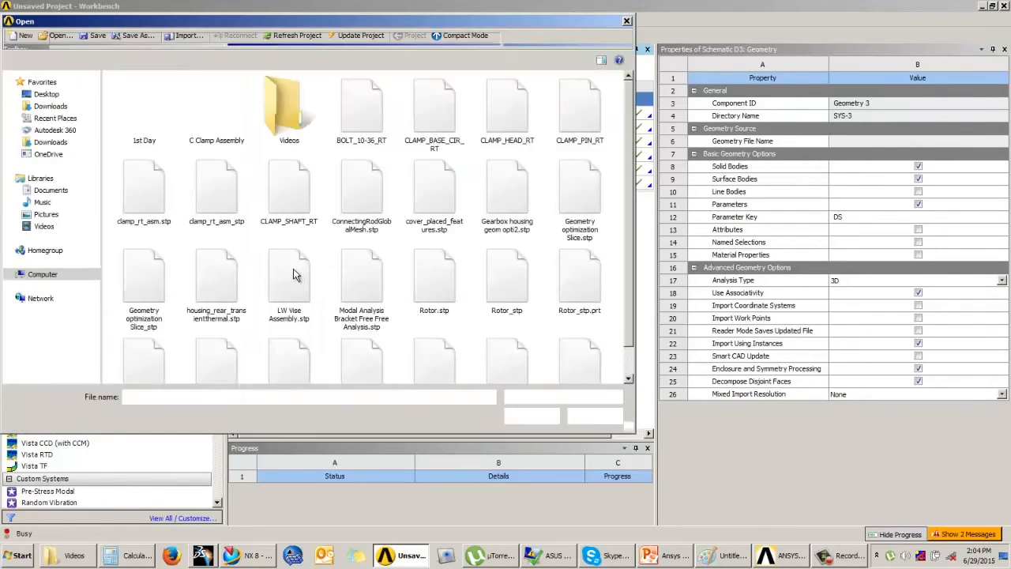
Import CClampAssemblystep.stp from the C Clamp Assembly folder as the geometry of system D.
{"action": "mouse_move", "coordinate": [627, 181]}
{"action": "left_mouse_down"}
{"action": "mouse_move", "coordinate": [632, 213]}
{"action": "mouse_move", "coordinate": [640, 190]}
{"action": "left_mouse_up"}
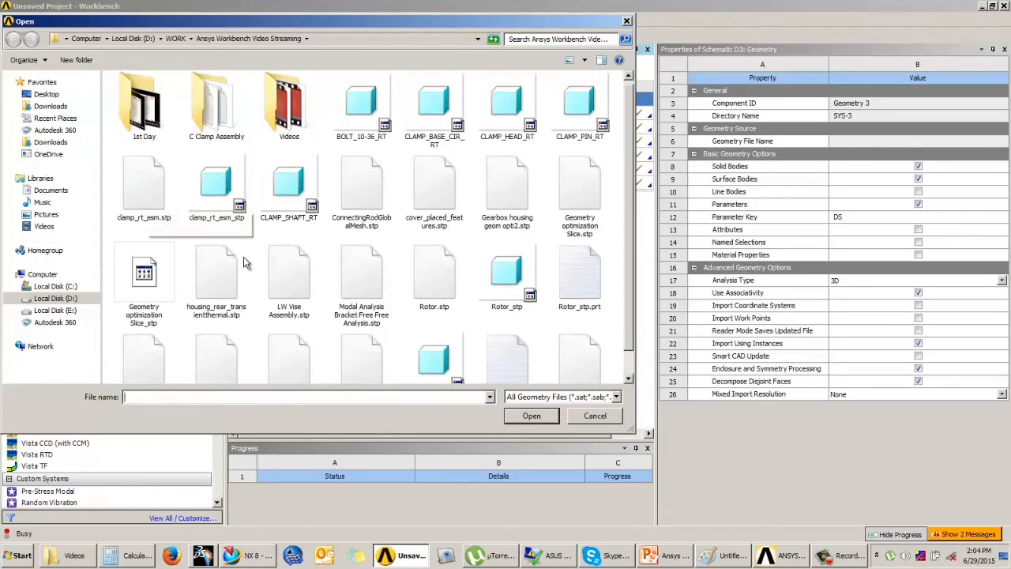
{"action": "mouse_move", "coordinate": [624, 207]}
{"action": "left_mouse_down"}
{"action": "mouse_move", "coordinate": [629, 253]}
{"action": "mouse_move", "coordinate": [628, 198]}
{"action": "left_mouse_up"}
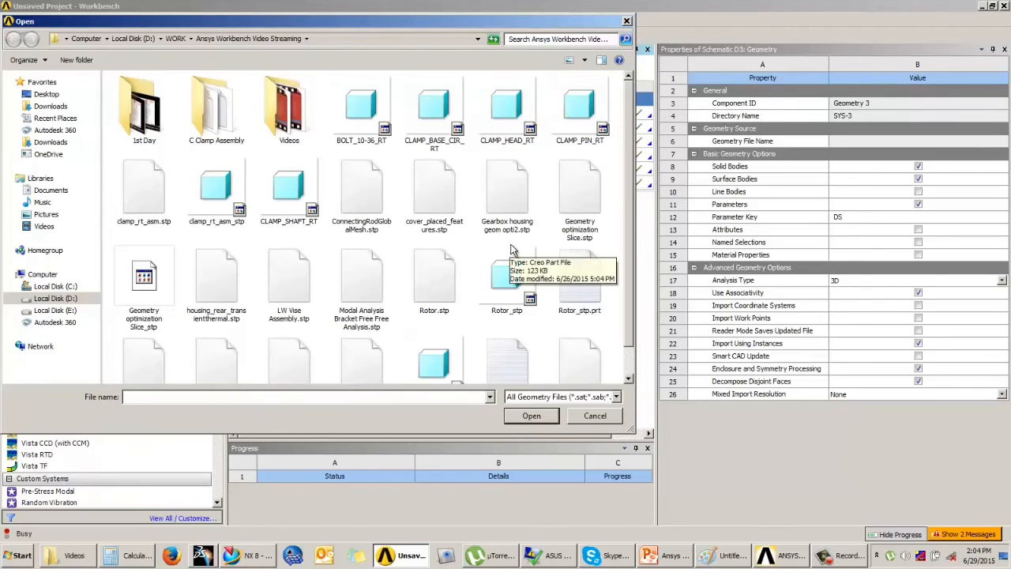
{"action": "scroll", "coordinate": [630, 236], "scroll_direction": "down", "scroll_amount": 2}
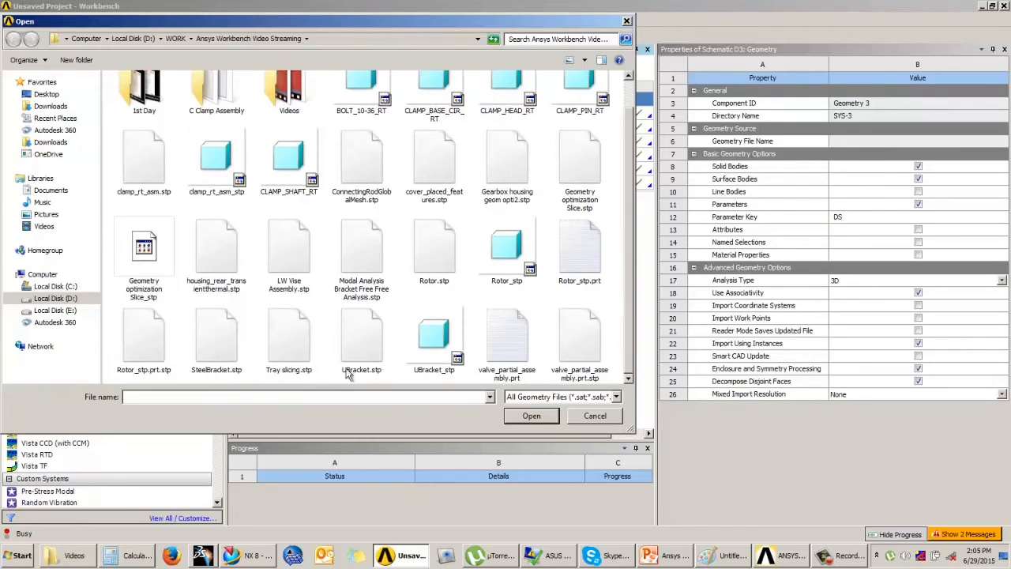
{"action": "left_click", "coordinate": [824, 557]}
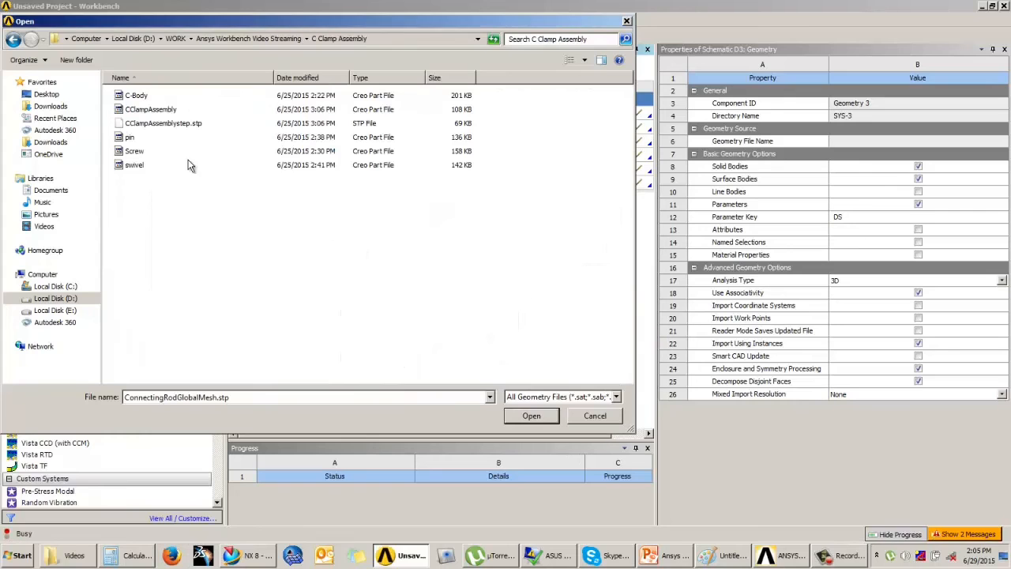
{"action": "left_click", "coordinate": [277, 40]}
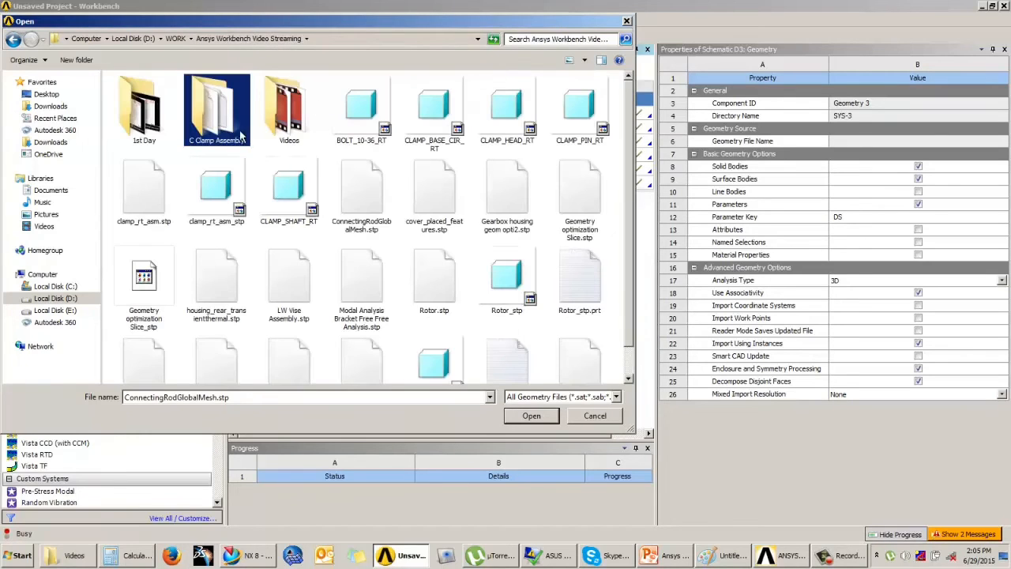
{"action": "double_click", "coordinate": [207, 119]}
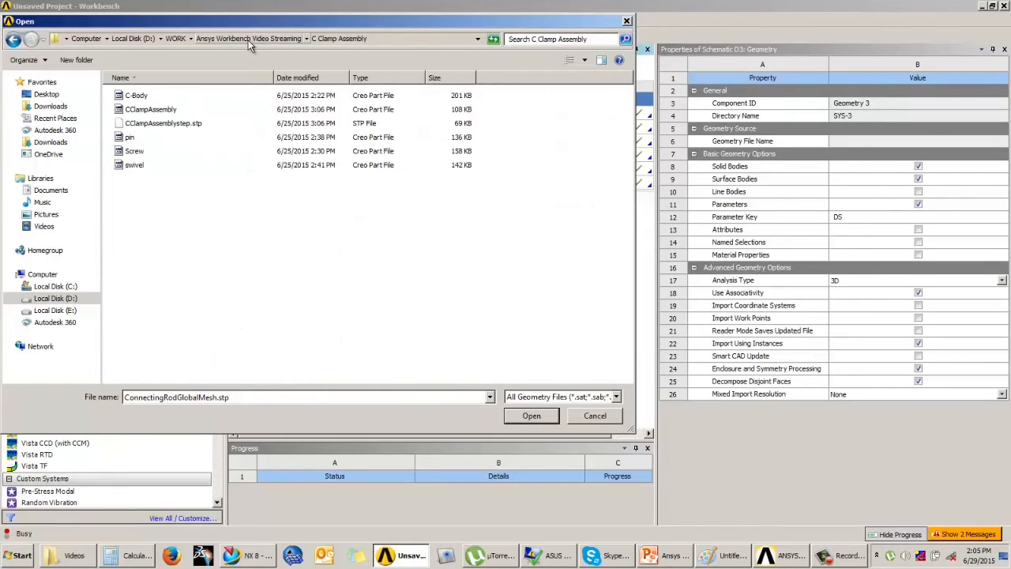
{"action": "left_click", "coordinate": [247, 39]}
{"action": "double_click", "coordinate": [218, 131]}
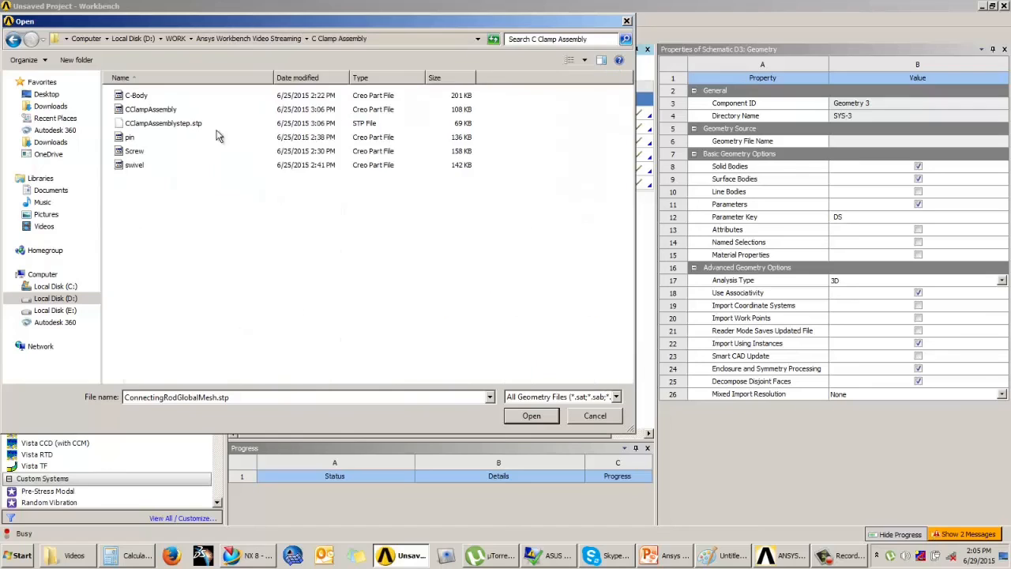
{"action": "left_click", "coordinate": [174, 126]}
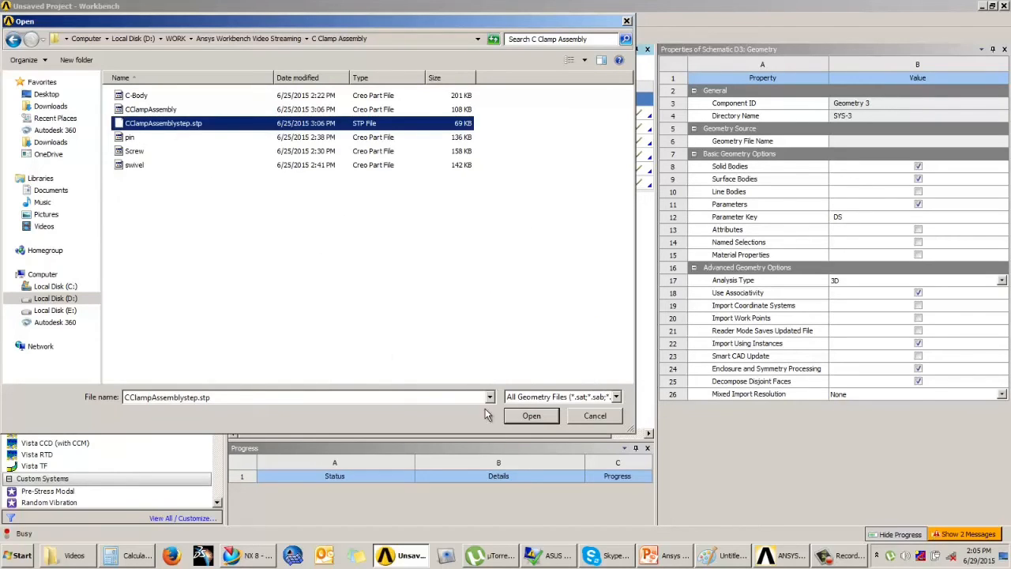
{"action": "left_click", "coordinate": [526, 415]}
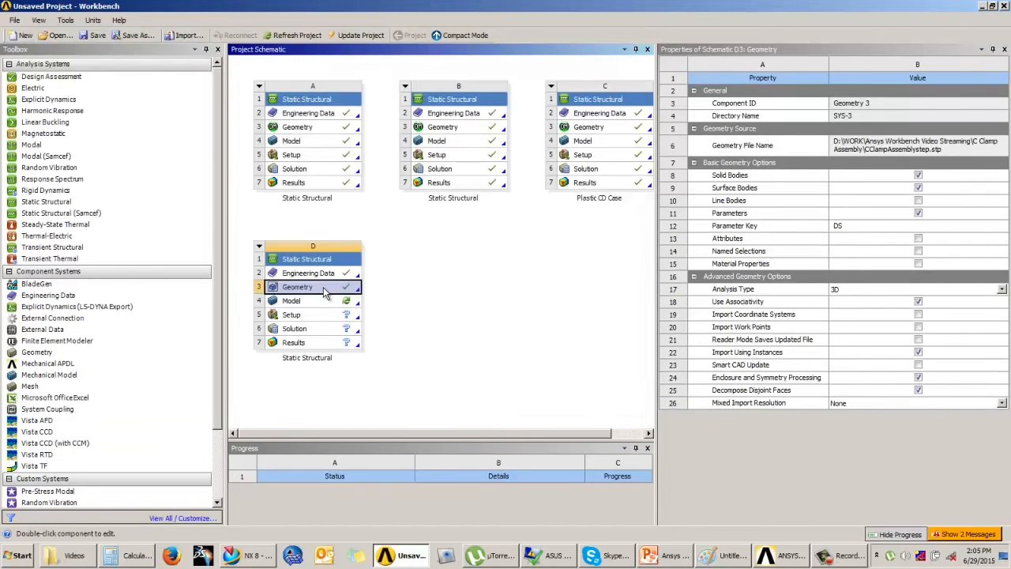
Open system D's geometry in DesignModeler with Millimeter as the length unit and view the clamp from another side.
{"action": "double_click", "coordinate": [323, 290]}
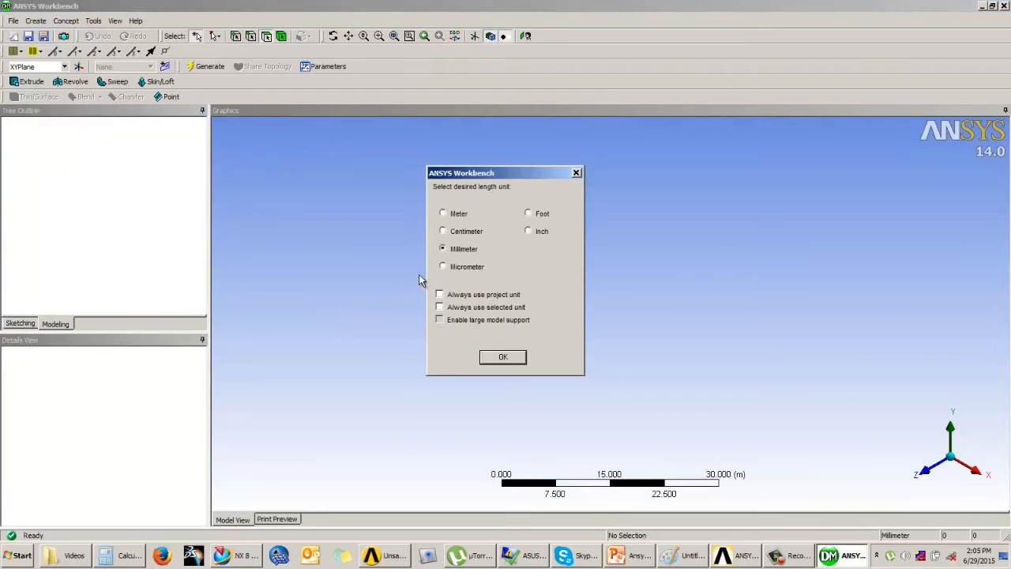
{"action": "left_click", "coordinate": [502, 357]}
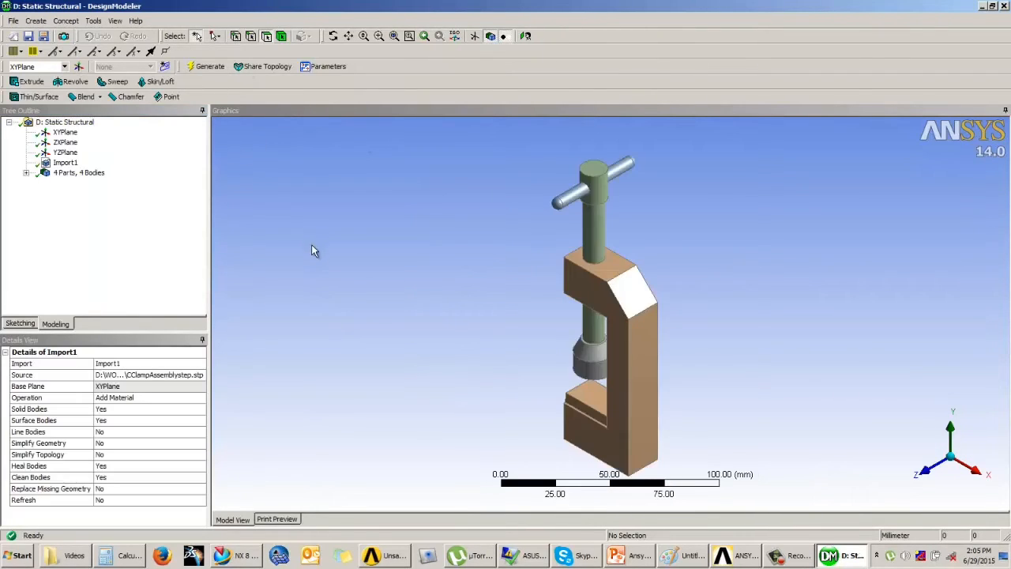
{"action": "middle_click_drag", "start_coordinate": [530, 293], "coordinate": [679, 328]}
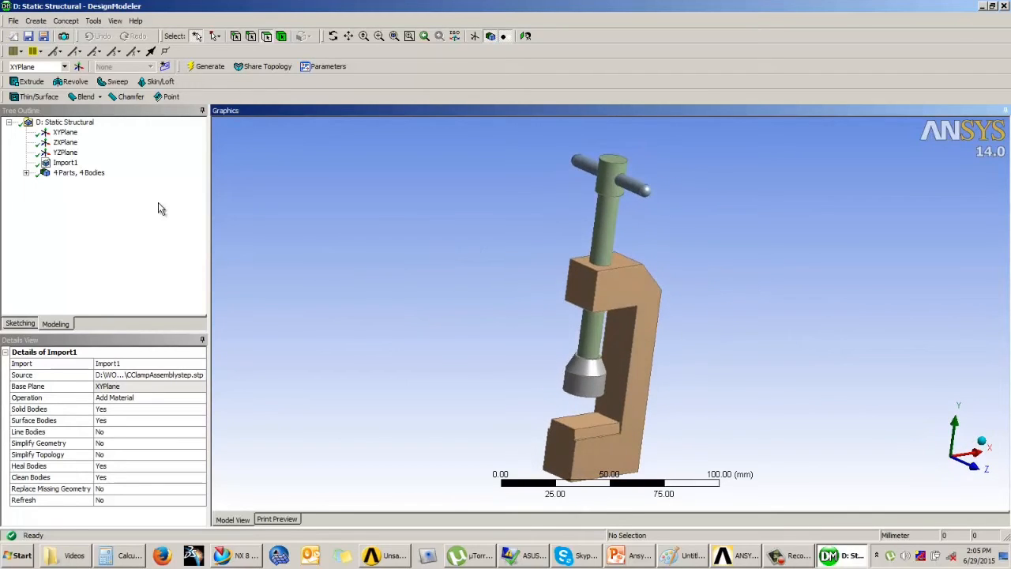
Examine the imported assembly's bodies one by one: swivel, pin, Screw and C-Body.
{"action": "left_click", "coordinate": [26, 172]}
{"action": "left_click", "coordinate": [75, 192]}
{"action": "left_click", "coordinate": [79, 204]}
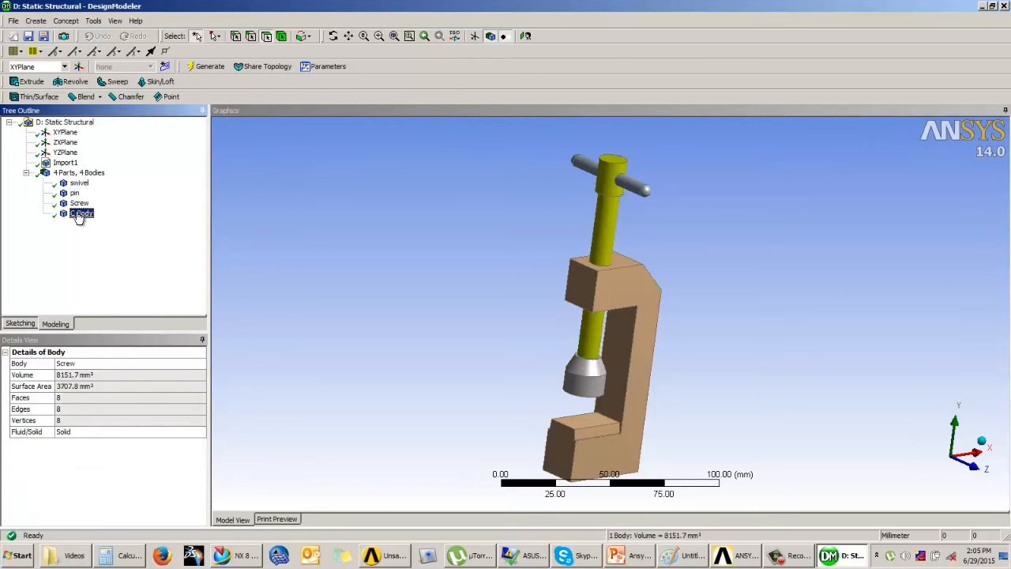
{"action": "left_click", "coordinate": [79, 214]}
{"action": "left_click", "coordinate": [75, 203]}
{"action": "left_click", "coordinate": [79, 183]}
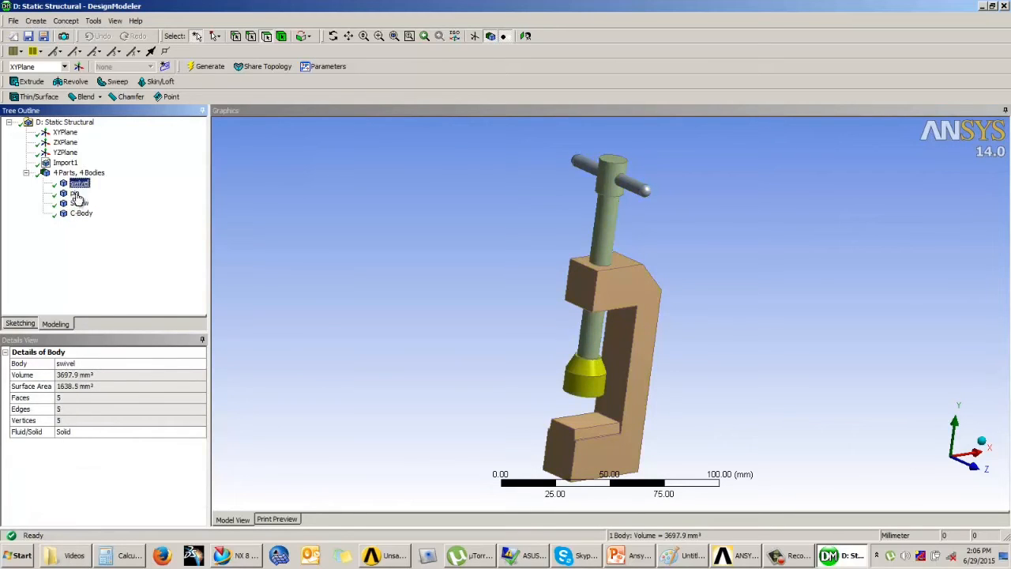
{"action": "left_click", "coordinate": [74, 193]}
{"action": "left_click", "coordinate": [79, 203]}
{"action": "left_click", "coordinate": [81, 213]}
{"action": "left_click", "coordinate": [662, 224]}
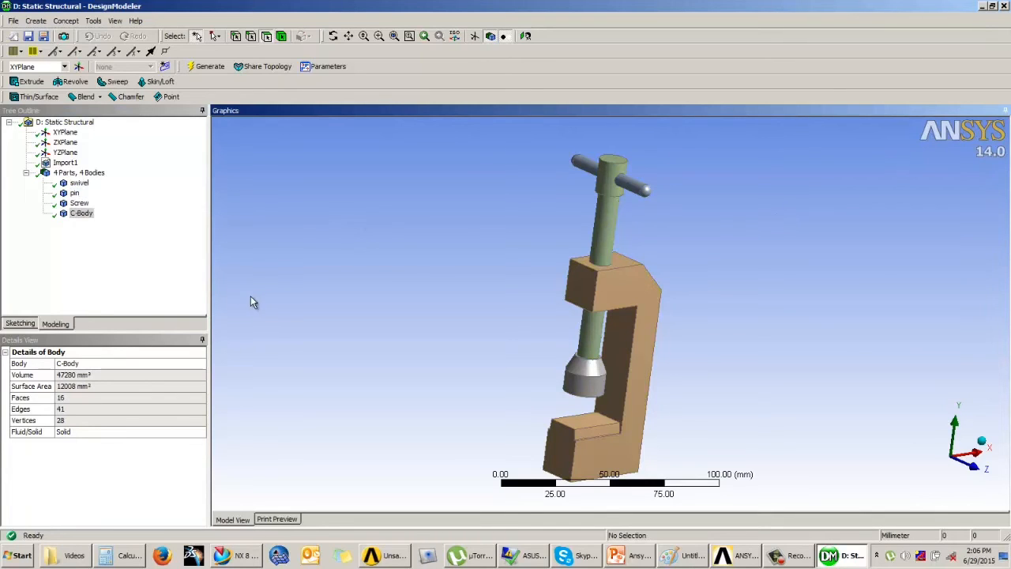
Close DesignModeler and open system D's Model in Mechanical.
{"action": "key", "text": "alt+F4"}
{"action": "left_click", "coordinate": [313, 302]}
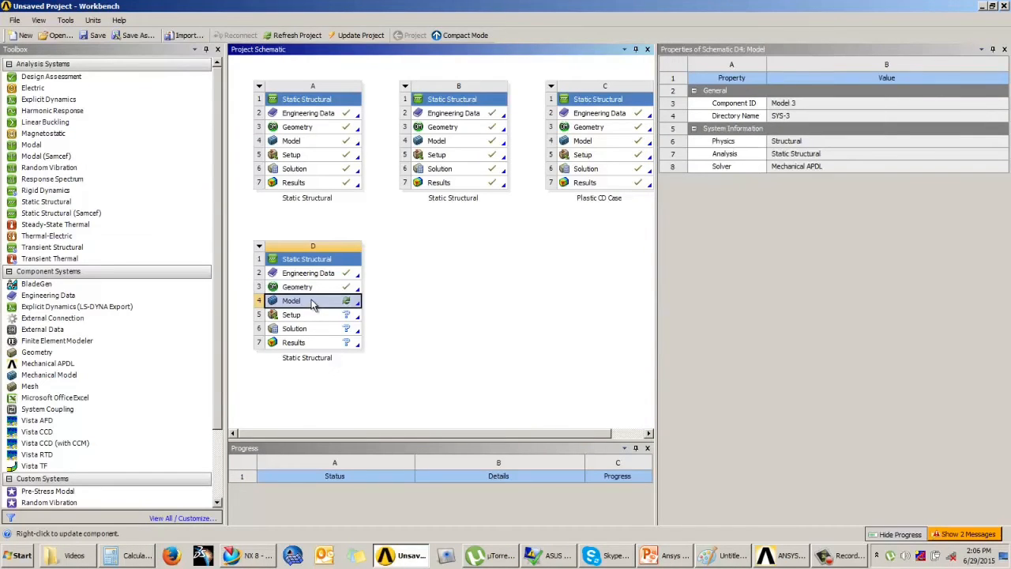
{"action": "double_click", "coordinate": [313, 299]}
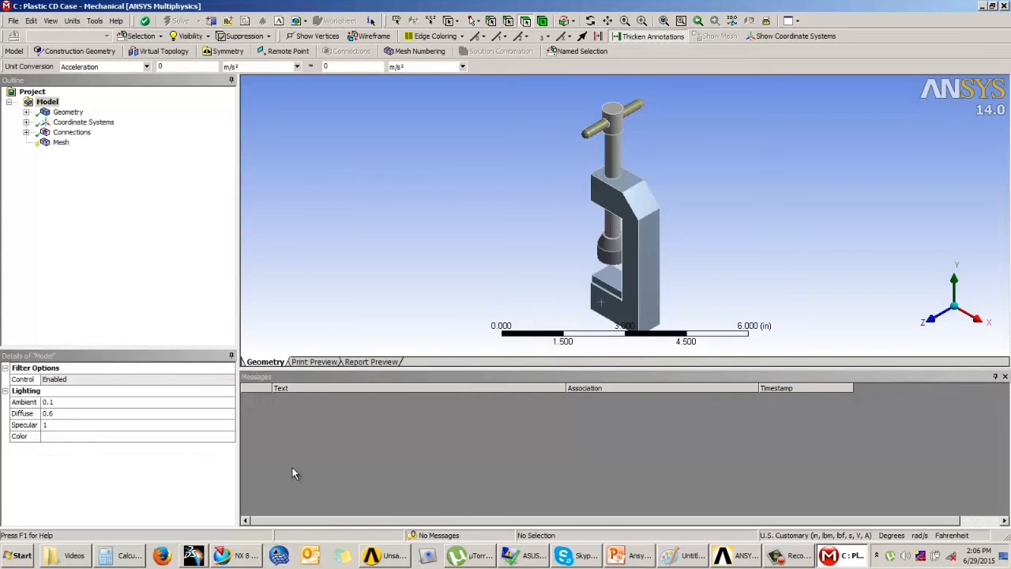
{"action": "middle_click_drag", "start_coordinate": [545, 218], "coordinate": [738, 230]}
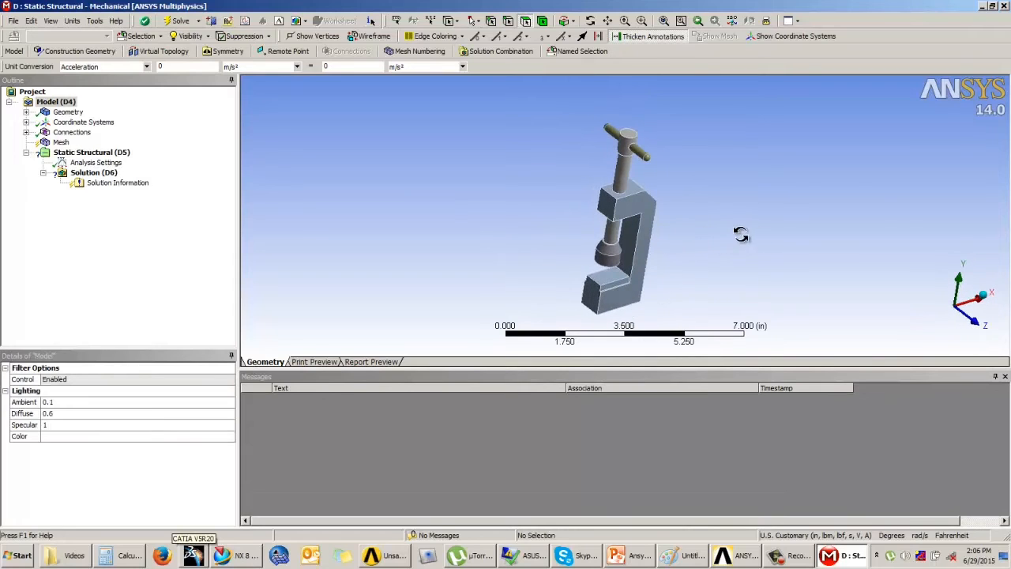
Check the mesh settings, then expand Connections down to the contact regions and view the first two.
{"action": "left_click", "coordinate": [60, 143]}
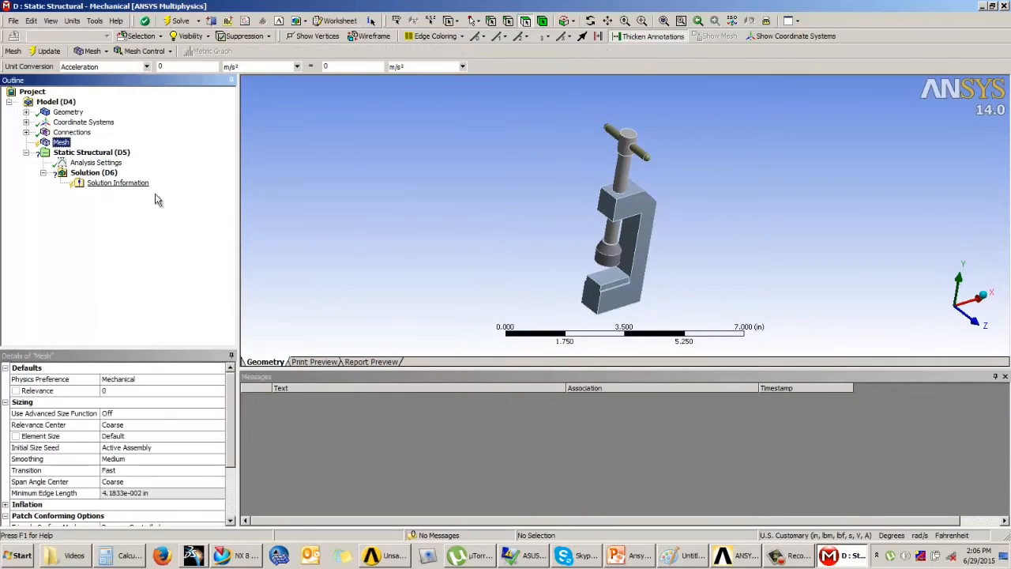
{"action": "middle_click_drag", "start_coordinate": [465, 214], "coordinate": [497, 198]}
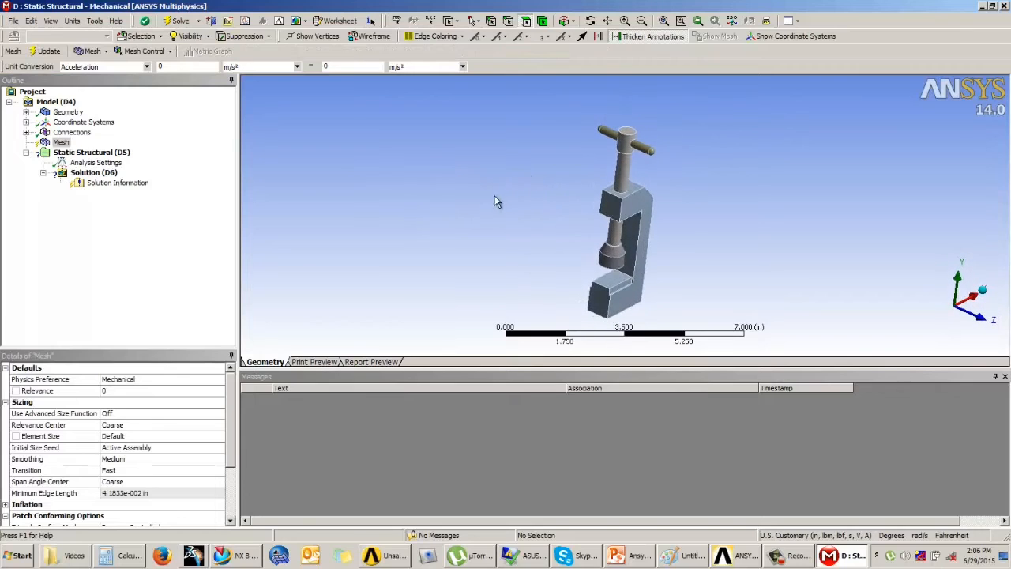
{"action": "left_click", "coordinate": [26, 132]}
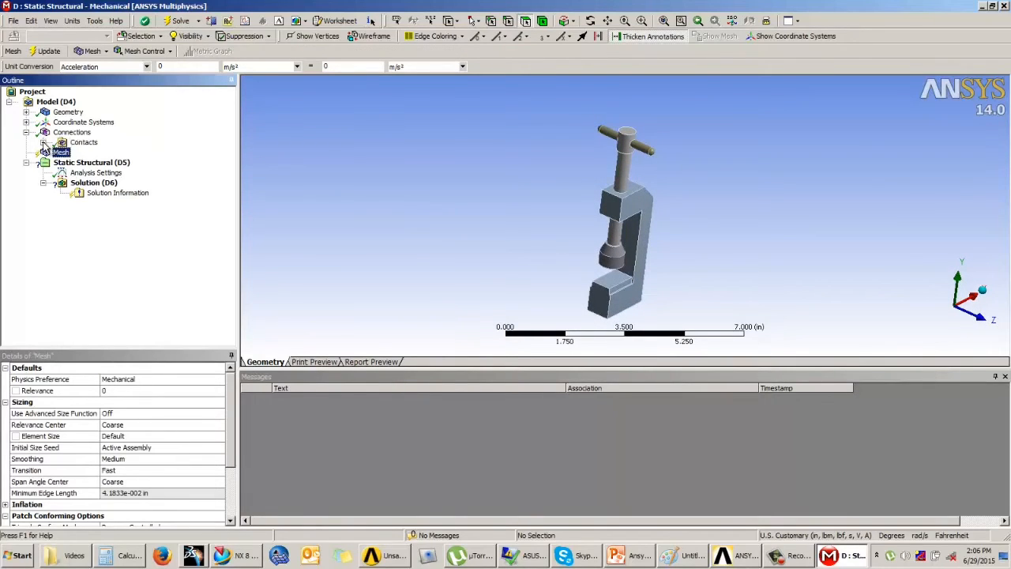
{"action": "left_click", "coordinate": [43, 143]}
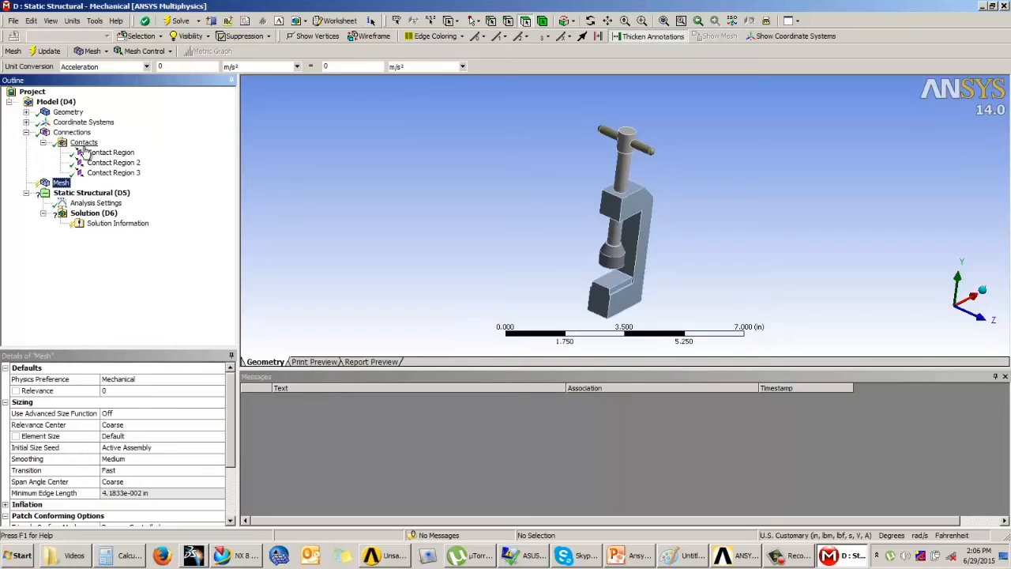
{"action": "left_click", "coordinate": [112, 156]}
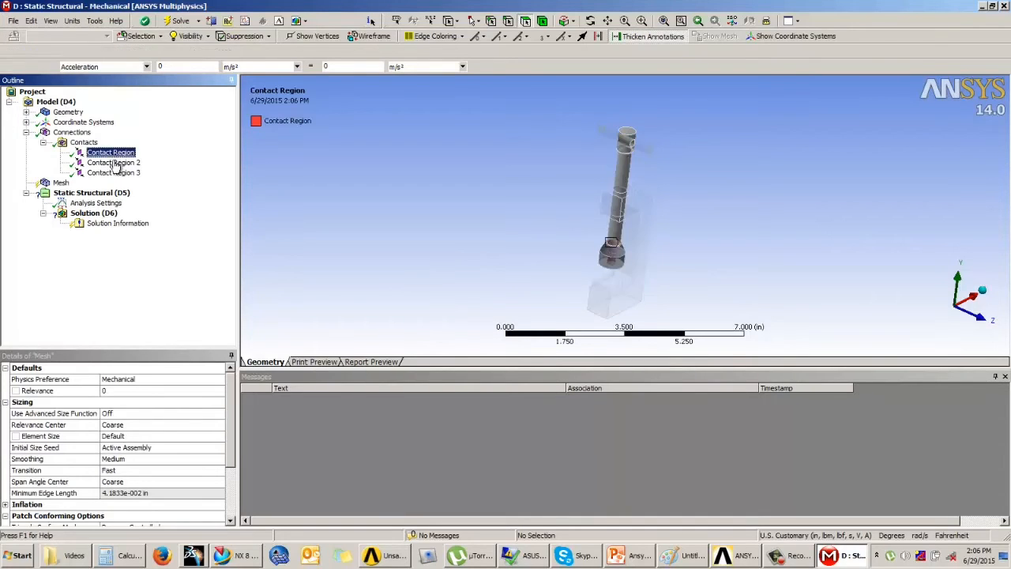
{"action": "left_click", "coordinate": [115, 163]}
Inspect the contact region between the swivel and the Screw and choose Bonded as its type.
{"action": "left_click", "coordinate": [113, 153]}
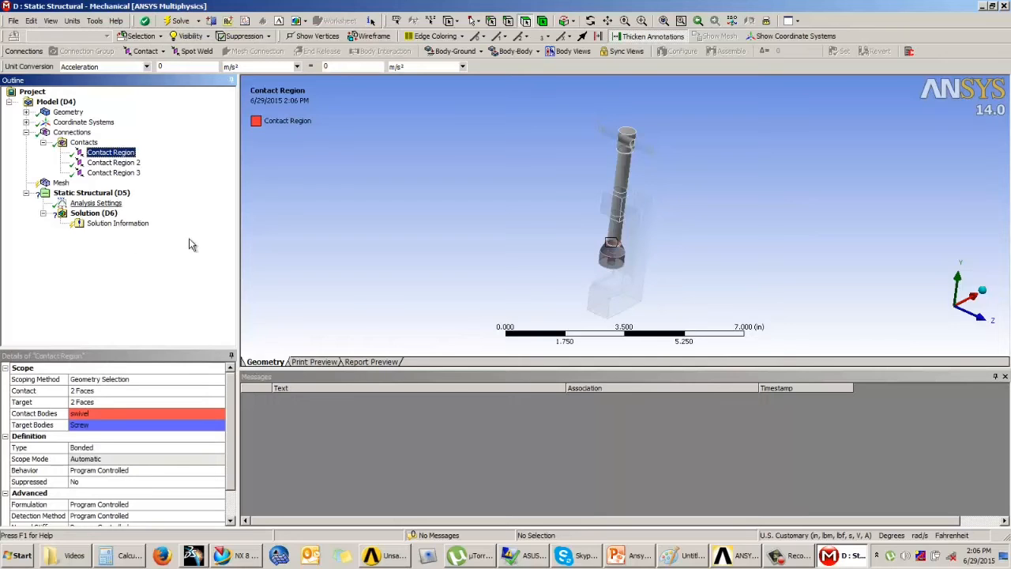
{"action": "scroll", "coordinate": [610, 261], "scroll_direction": "up", "scroll_amount": 2}
{"action": "scroll", "coordinate": [609, 260], "scroll_direction": "up", "scroll_amount": 3}
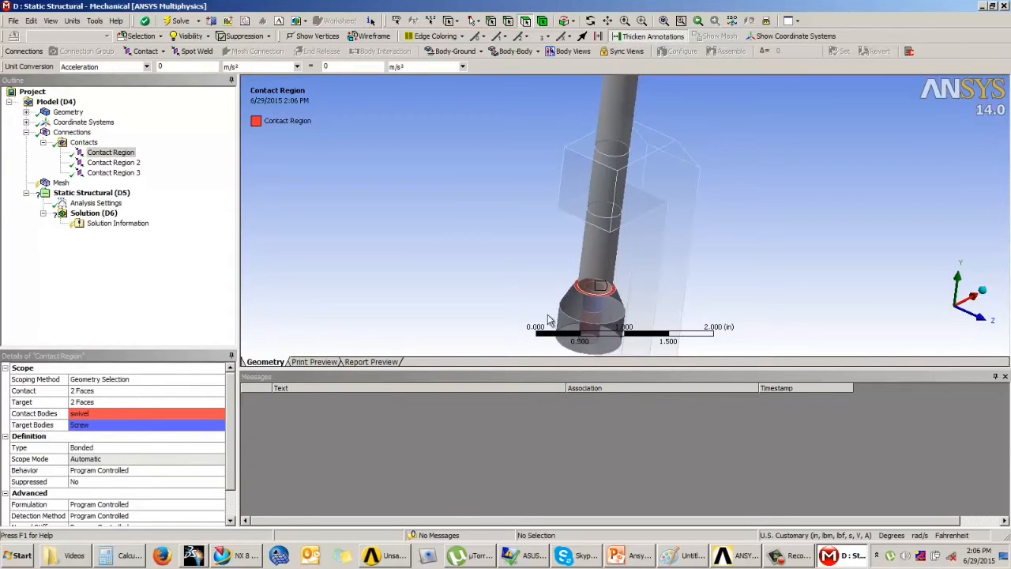
{"action": "left_click", "coordinate": [108, 449]}
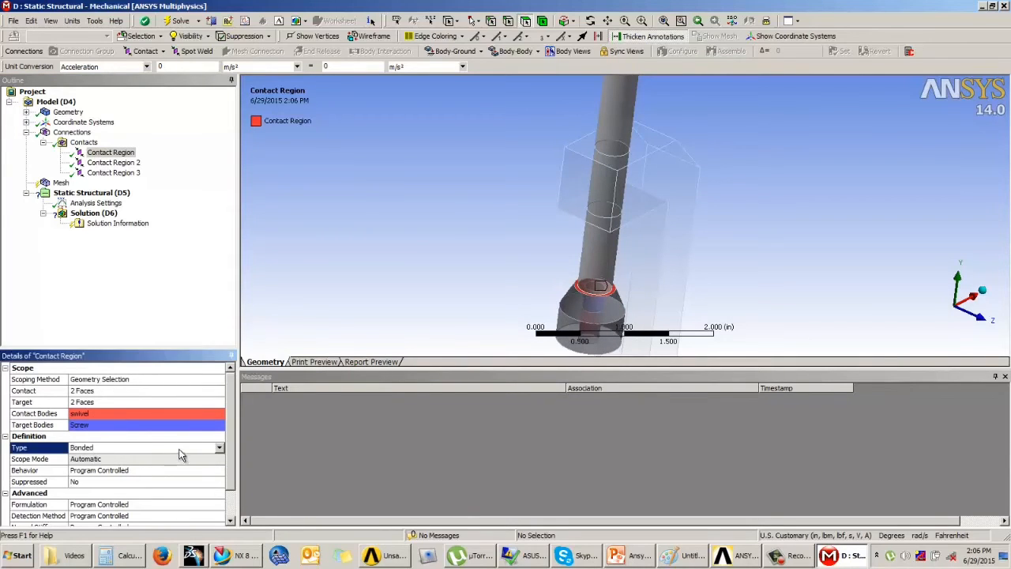
{"action": "left_click", "coordinate": [219, 447]}
{"action": "left_click", "coordinate": [98, 460]}
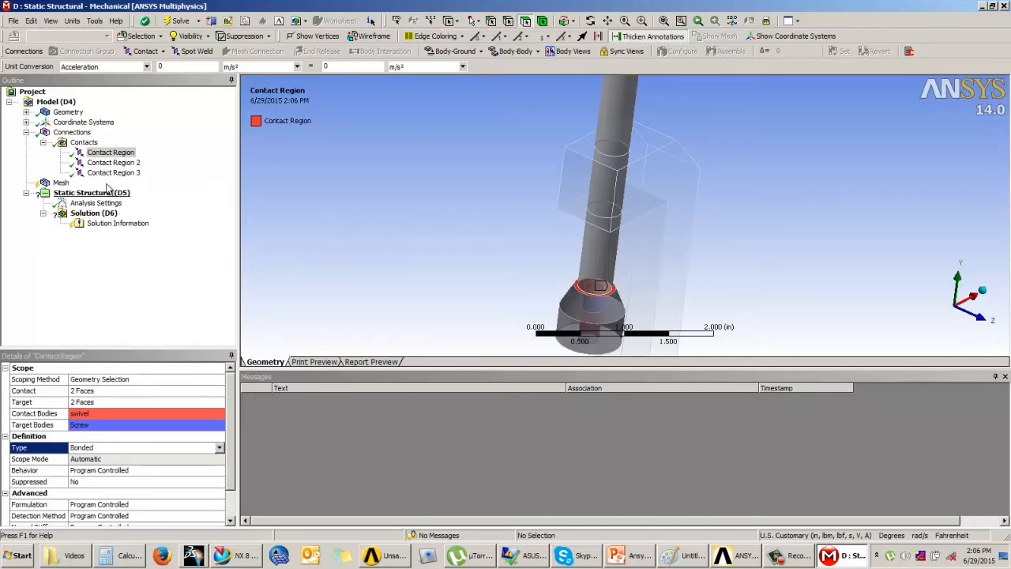
Set the type of the contact region between the pin and the Screw to No Separation.
{"action": "left_click", "coordinate": [113, 162]}
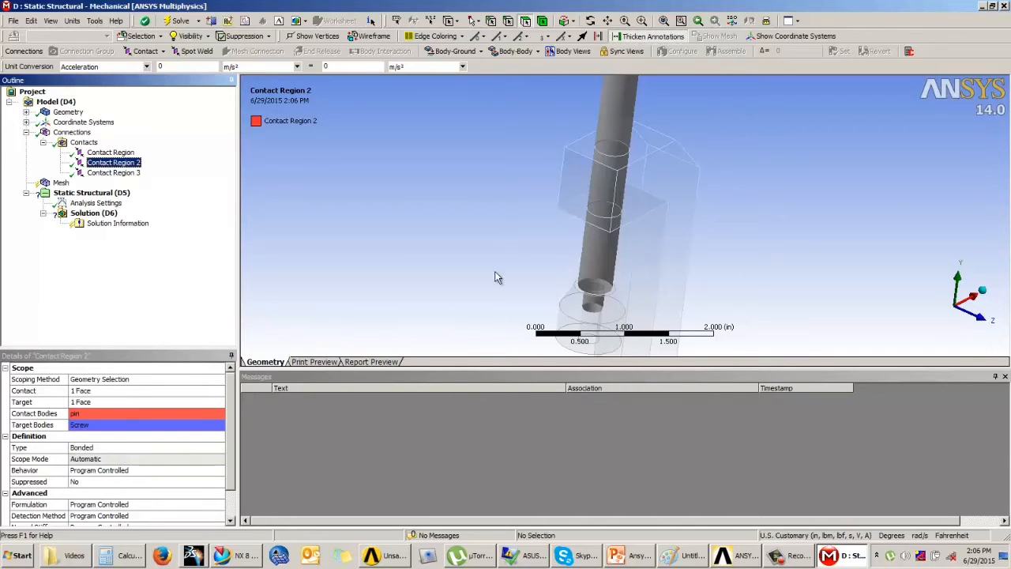
{"action": "scroll", "coordinate": [481, 272], "scroll_direction": "up", "scroll_amount": 2}
{"action": "scroll", "coordinate": [481, 272], "scroll_direction": "down", "scroll_amount": 4}
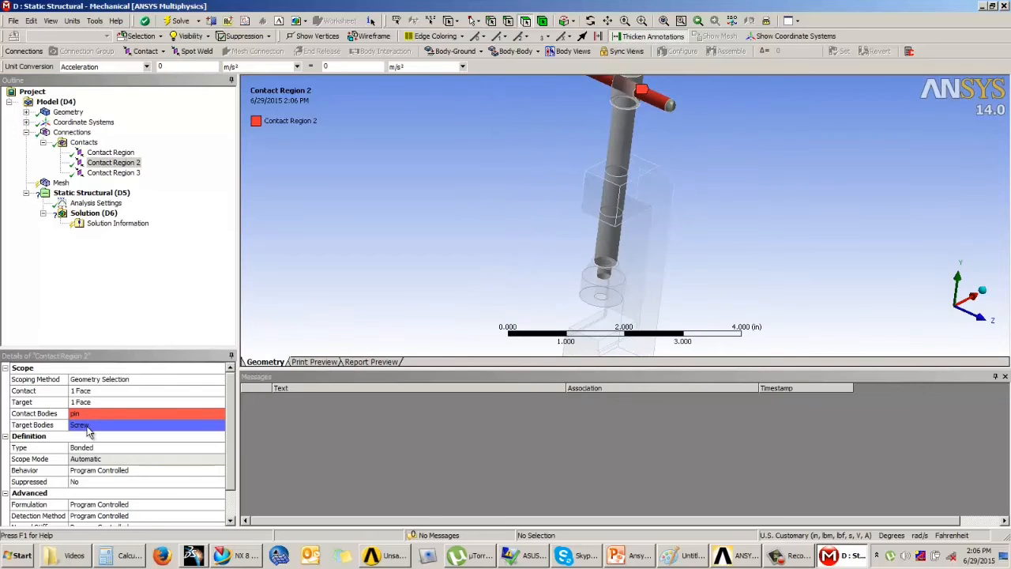
{"action": "left_click", "coordinate": [118, 448]}
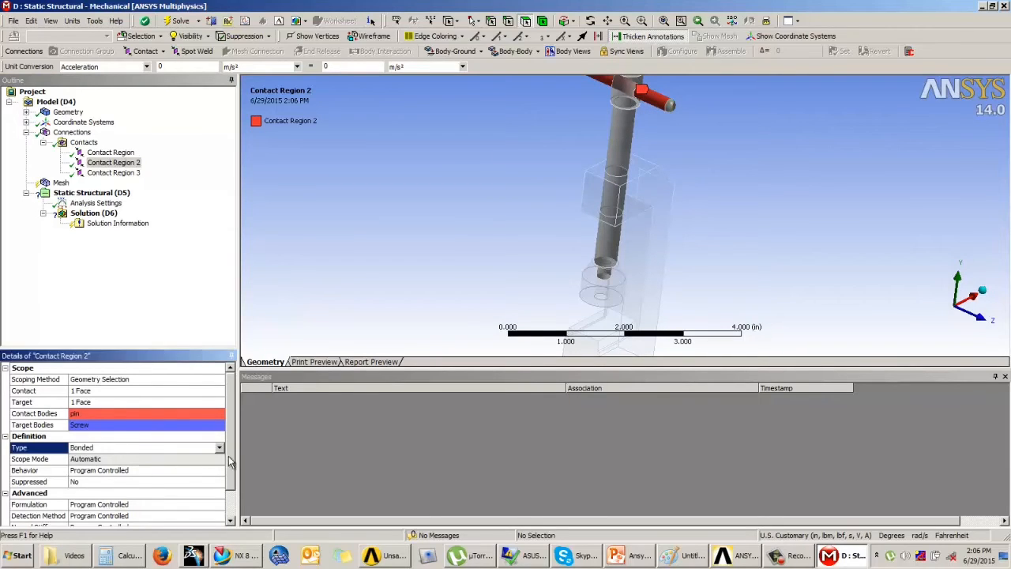
{"action": "left_click", "coordinate": [219, 449]}
{"action": "left_click", "coordinate": [87, 469]}
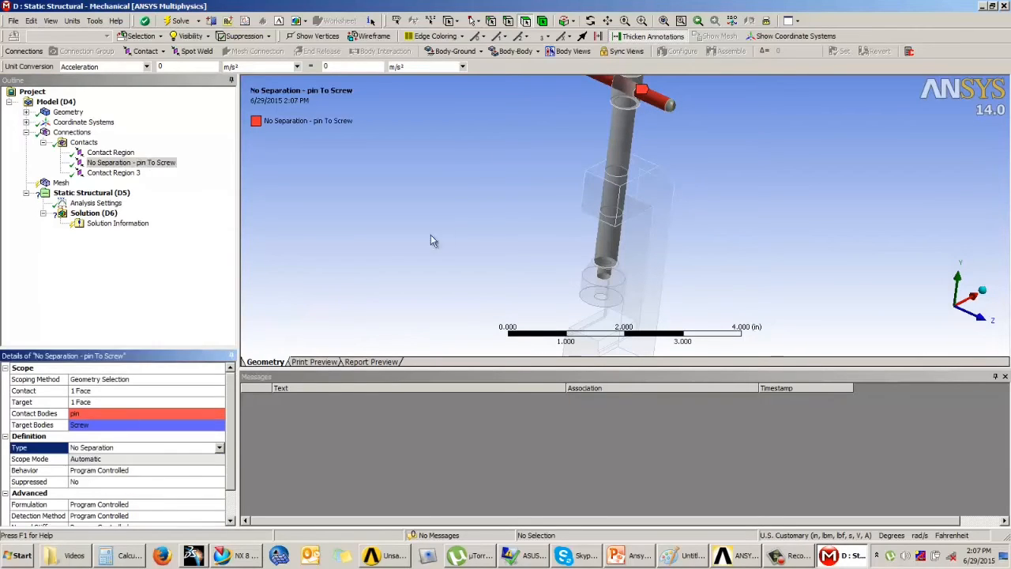
{"action": "scroll", "coordinate": [431, 266], "scroll_direction": "up", "scroll_amount": 2}
{"action": "middle_click_drag", "start_coordinate": [435, 266], "coordinate": [505, 225]}
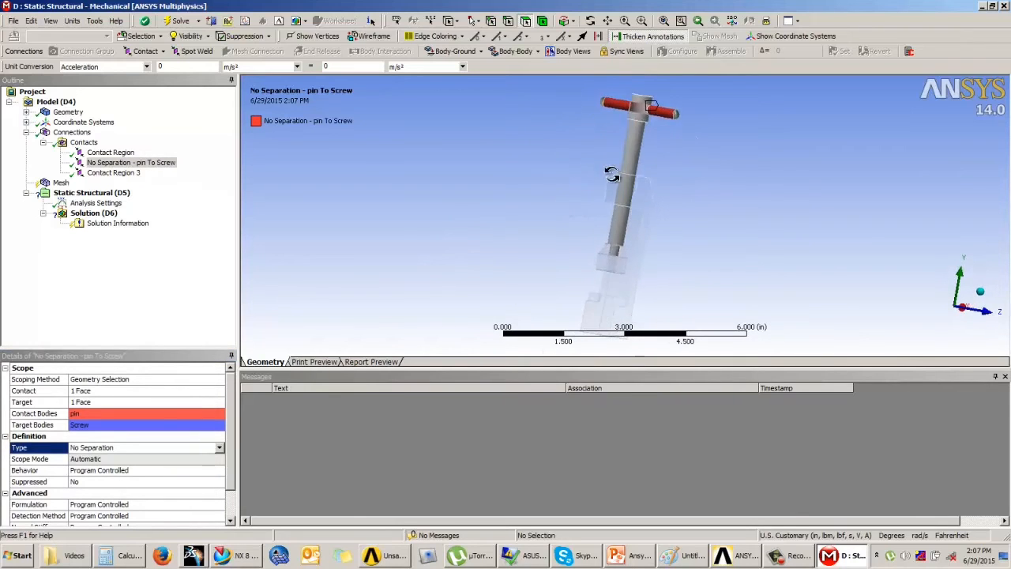
Set the type of the contact region between the Screw and the C-Body to No Separation.
{"action": "left_click", "coordinate": [123, 173]}
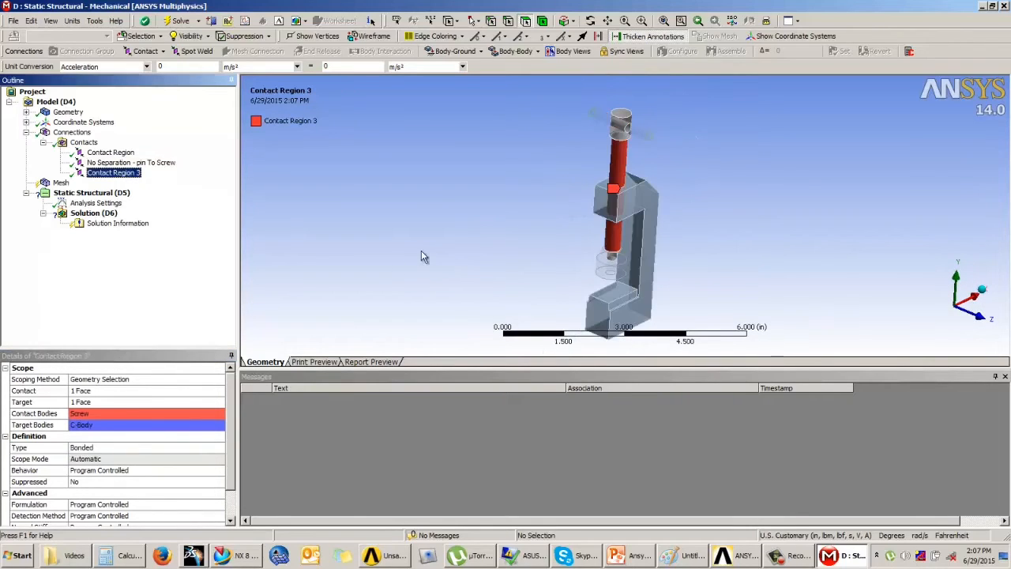
{"action": "scroll", "coordinate": [523, 224], "scroll_direction": "up", "scroll_amount": 1}
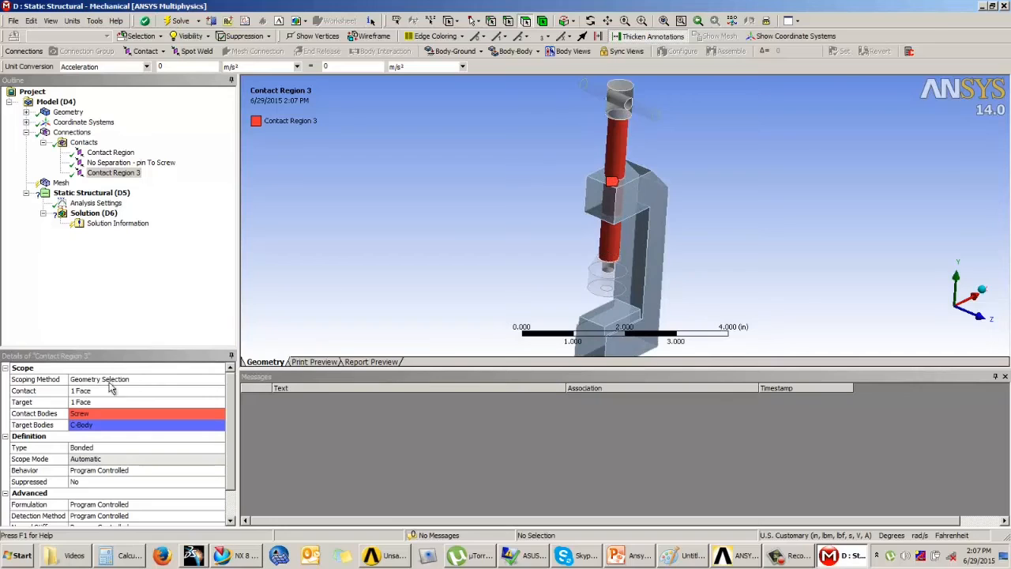
{"action": "left_click", "coordinate": [91, 447]}
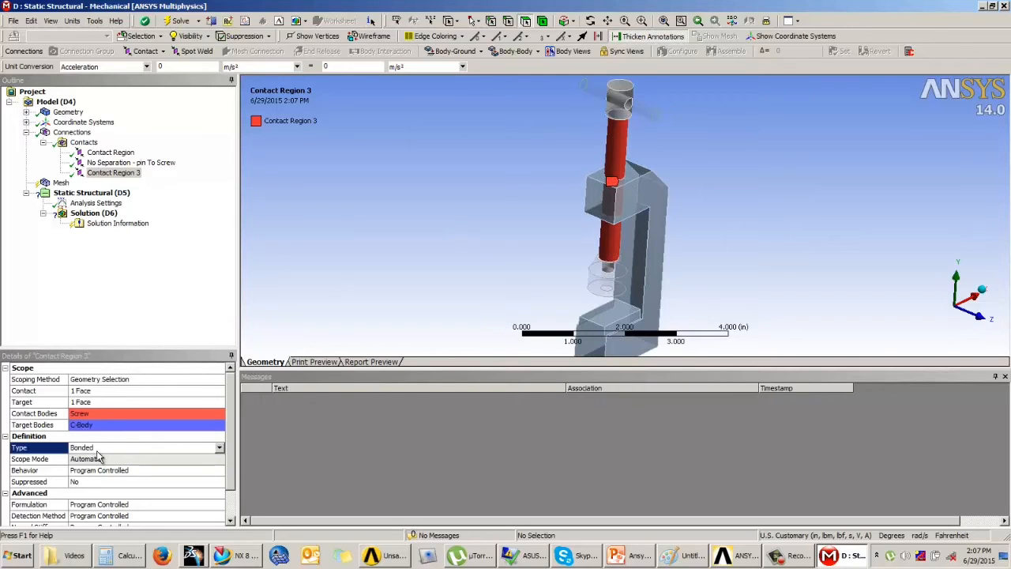
{"action": "left_click", "coordinate": [92, 449]}
{"action": "left_click", "coordinate": [97, 470]}
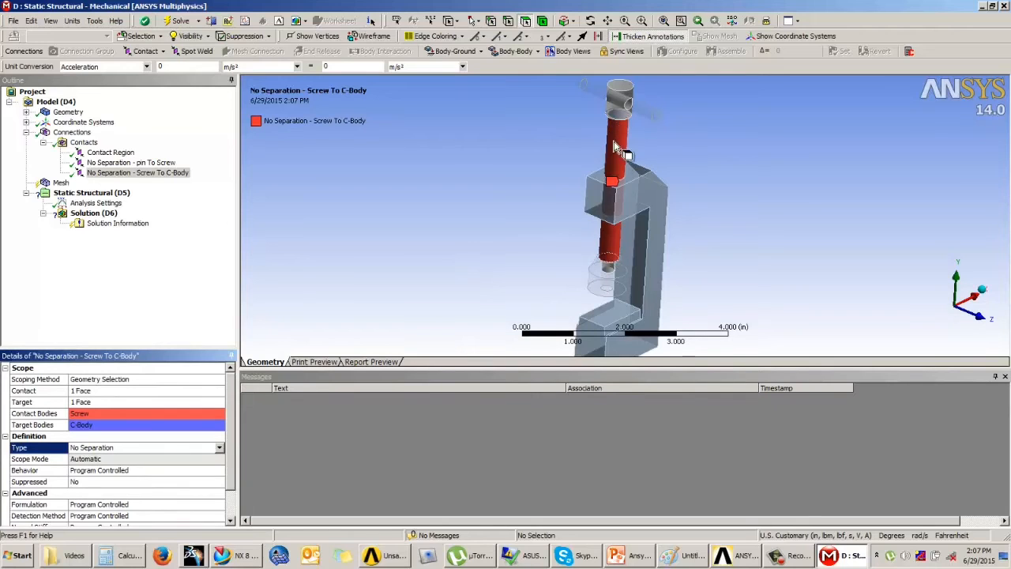
Generate the clamp's mesh with the default settings and examine it around the screw and pin.
{"action": "left_click", "coordinate": [60, 184]}
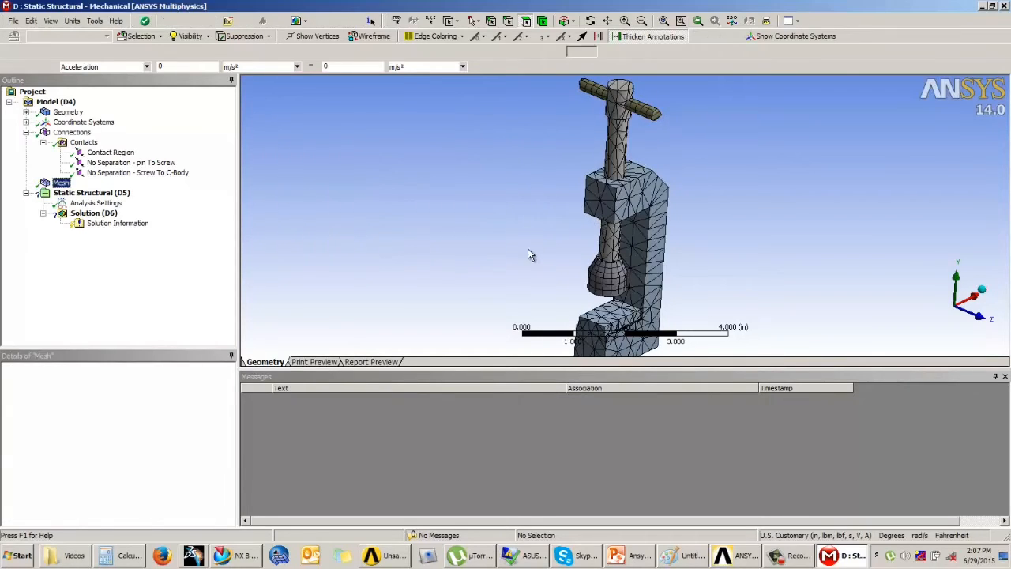
{"action": "middle_click_drag", "start_coordinate": [498, 230], "coordinate": [596, 206]}
{"action": "scroll", "coordinate": [606, 199], "scroll_direction": "up", "scroll_amount": 3}
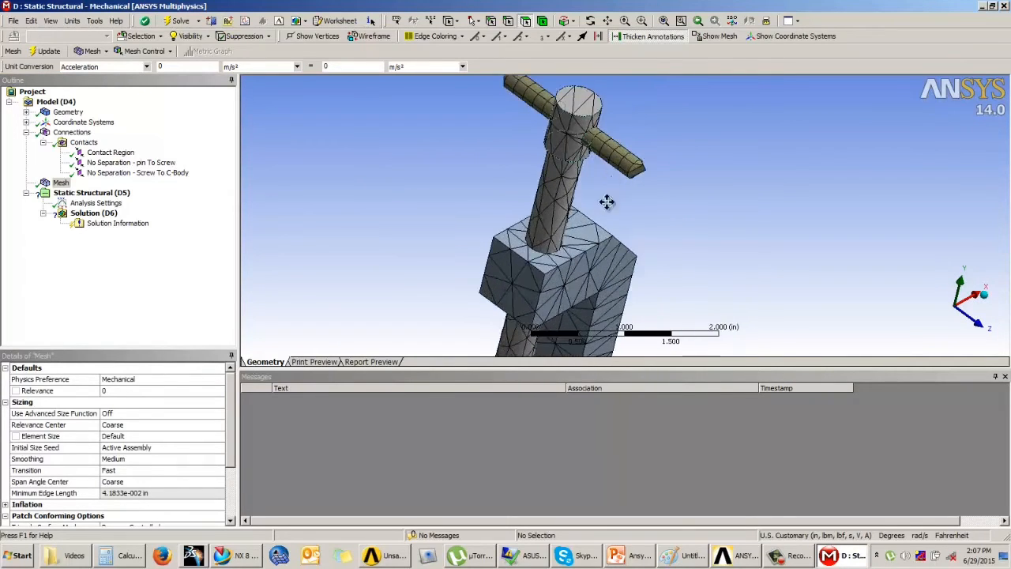
Add a mesh sizing control and scope it to the pin body.
{"action": "left_click", "coordinate": [152, 52]}
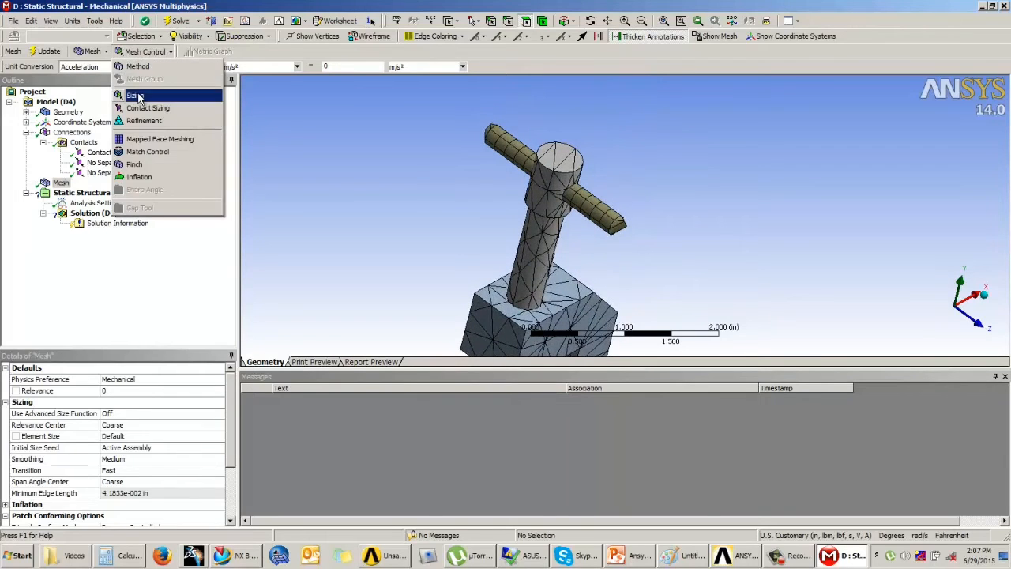
{"action": "left_click", "coordinate": [138, 95]}
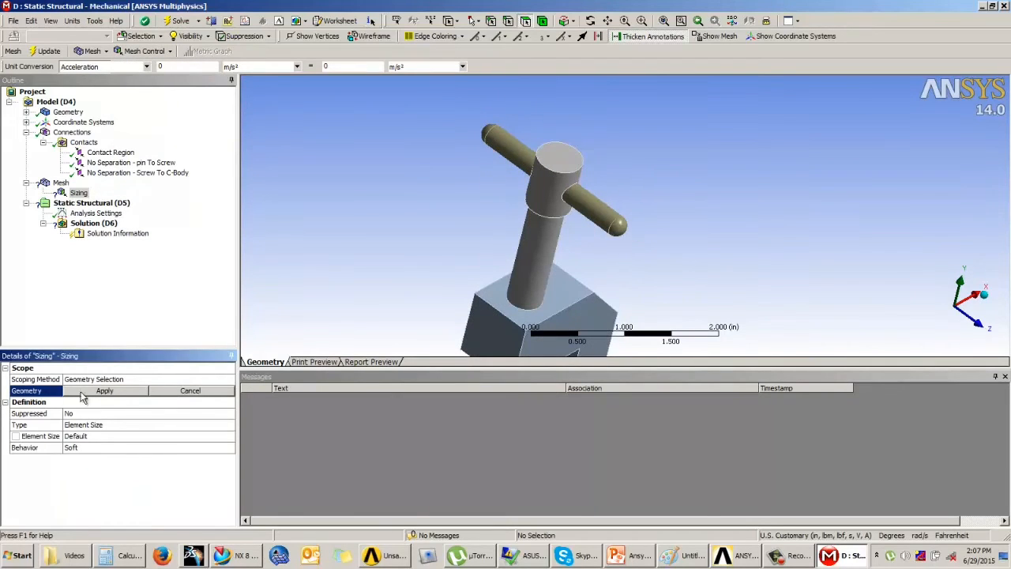
{"action": "left_click", "coordinate": [542, 21]}
{"action": "left_click", "coordinate": [505, 146]}
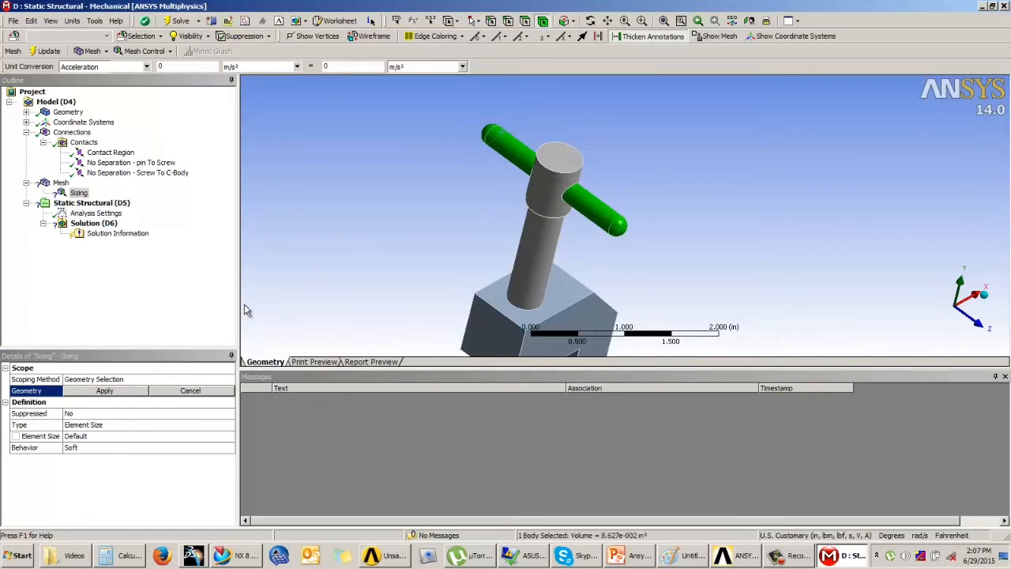
{"action": "left_click", "coordinate": [104, 390]}
Switch the units to Metric (mm, kg, N, s, mV, mA) and set the pin sizing's element size to 2 mm.
{"action": "left_click", "coordinate": [92, 435]}
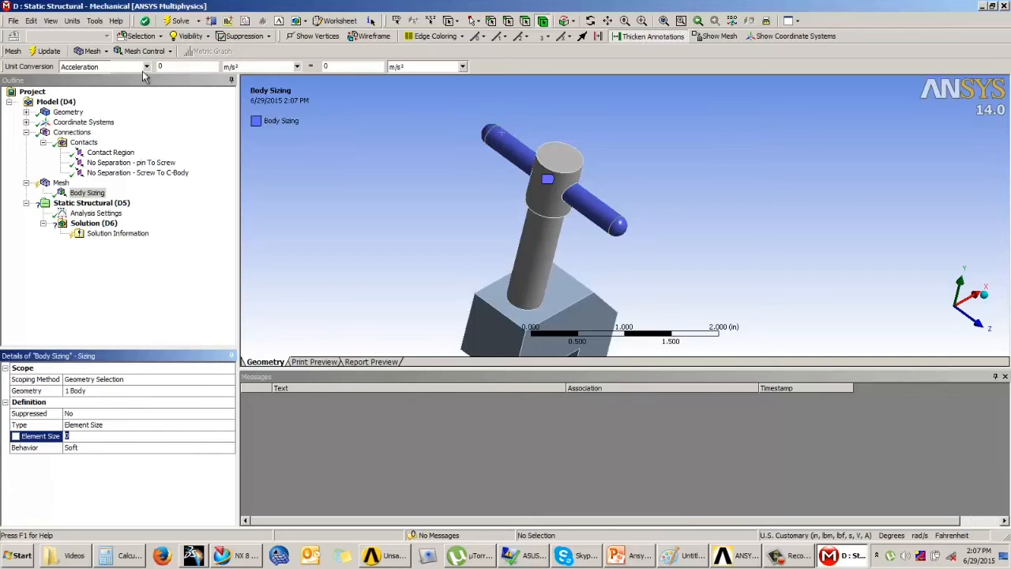
{"action": "left_click", "coordinate": [72, 21]}
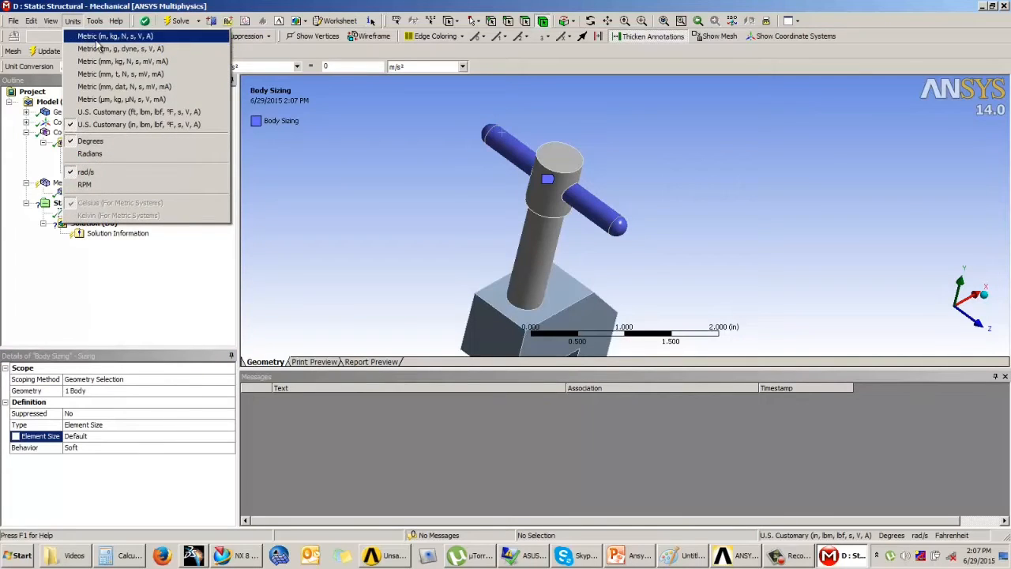
{"action": "left_click", "coordinate": [102, 61]}
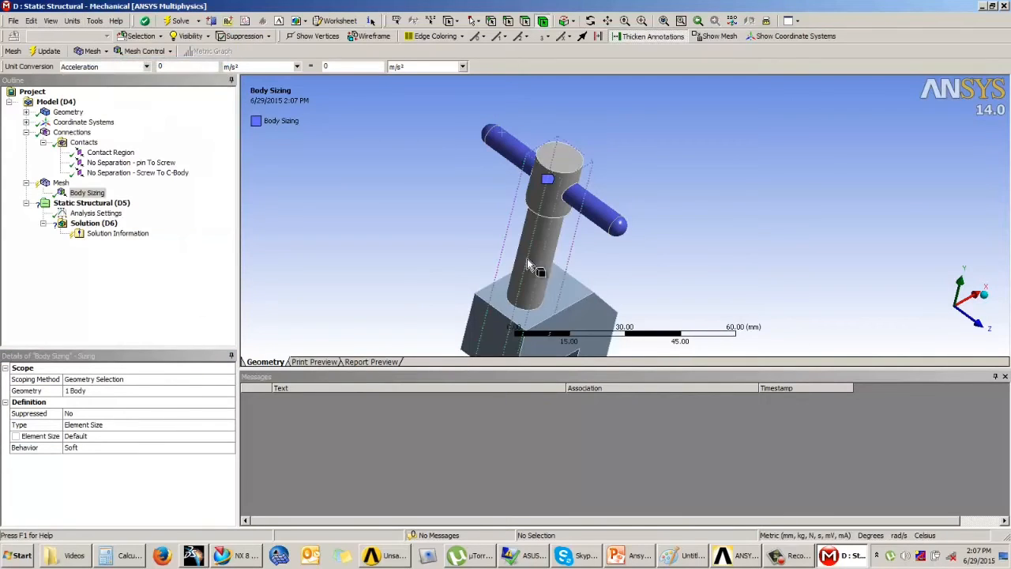
{"action": "left_click", "coordinate": [91, 435]}
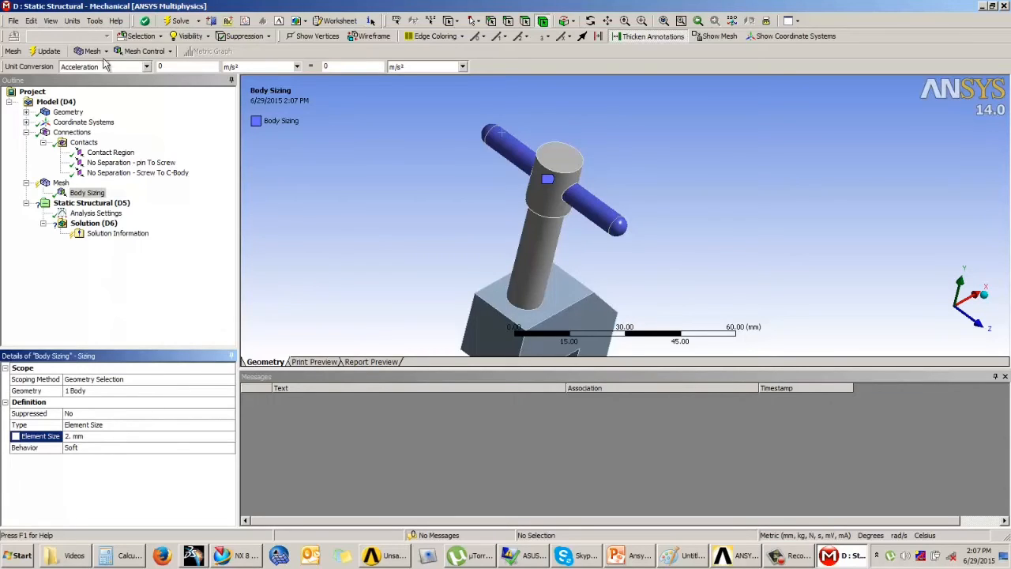
{"action": "left_click", "coordinate": [138, 51]}
{"action": "left_click", "coordinate": [137, 67]}
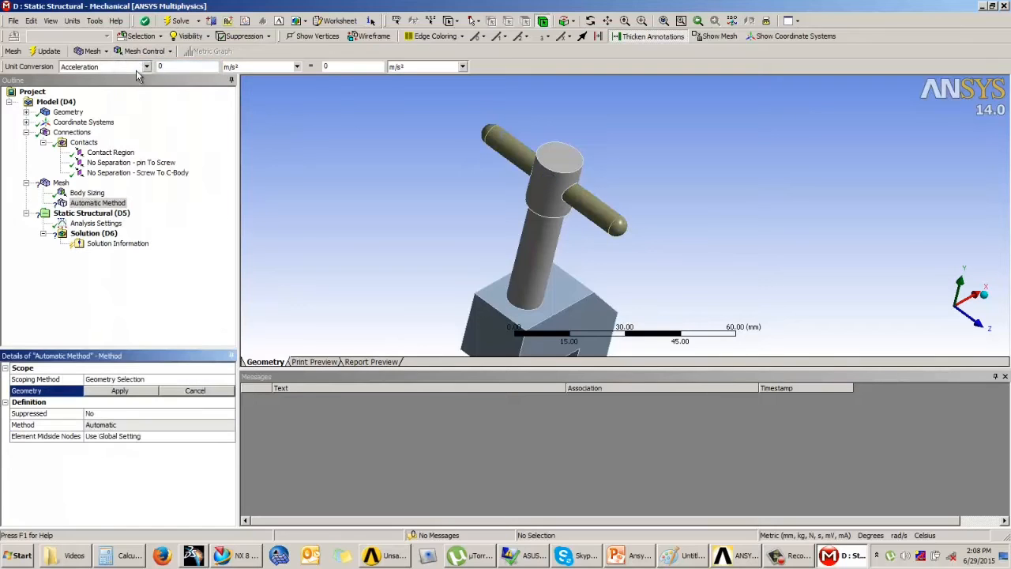
{"action": "right_click", "coordinate": [98, 203]}
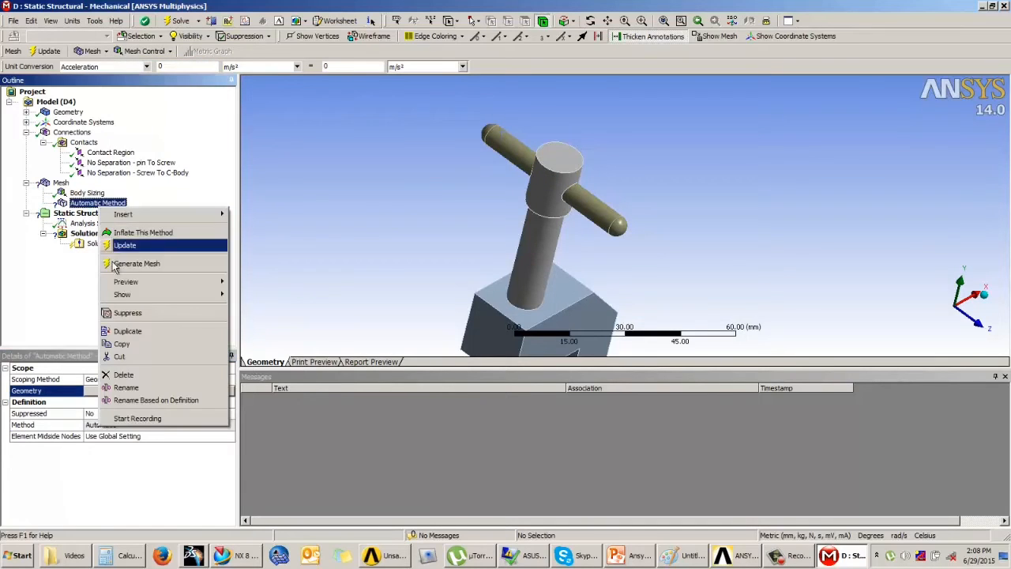
{"action": "left_click", "coordinate": [123, 374]}
{"action": "left_click", "coordinate": [507, 318]}
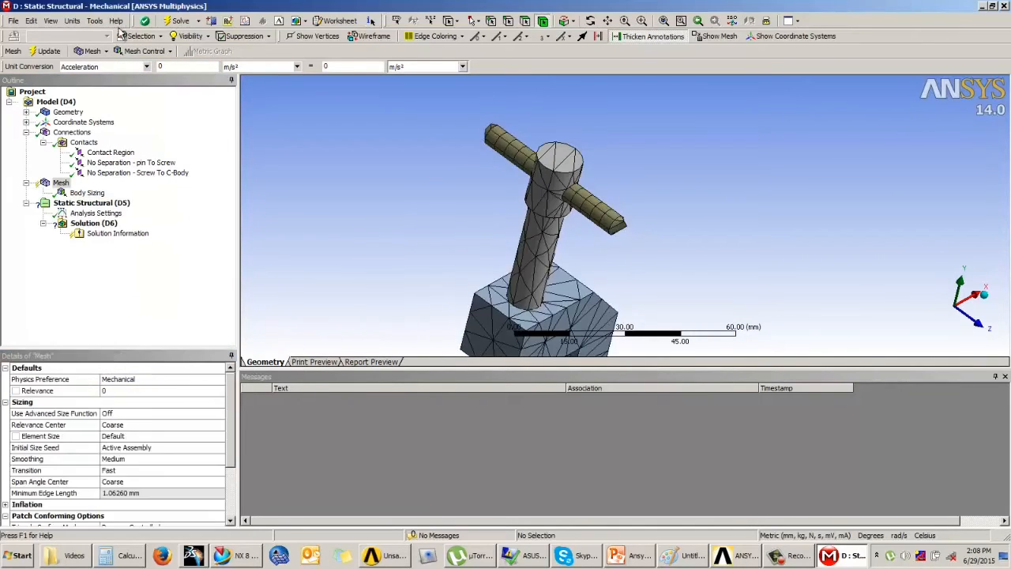
Add a body sizing control on the C-Body with an element size of 3 mm.
{"action": "left_click", "coordinate": [142, 52]}
{"action": "left_click", "coordinate": [136, 95]}
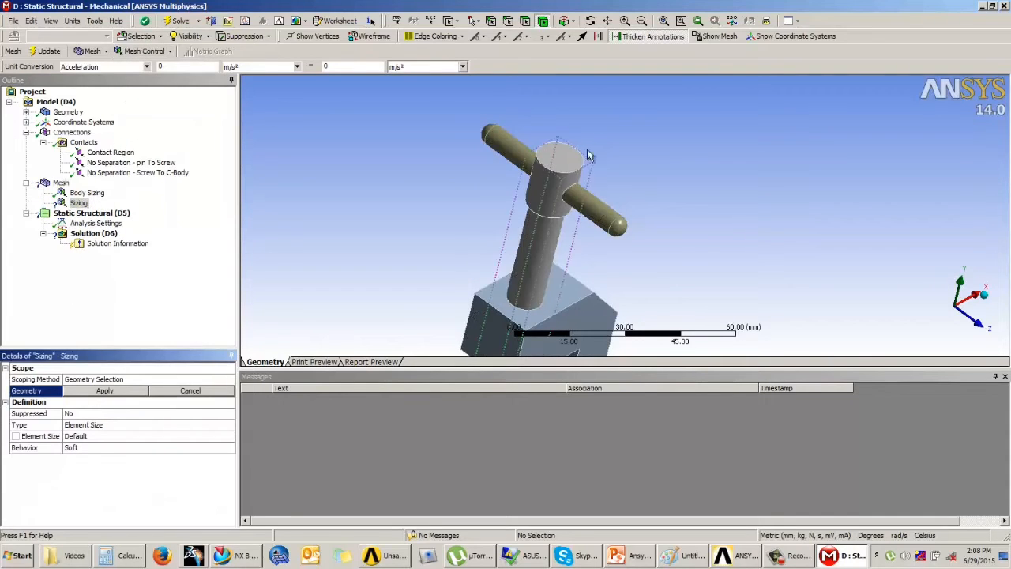
{"action": "middle_click_drag", "start_coordinate": [554, 260], "coordinate": [625, 215]}
{"action": "left_click", "coordinate": [624, 219]}
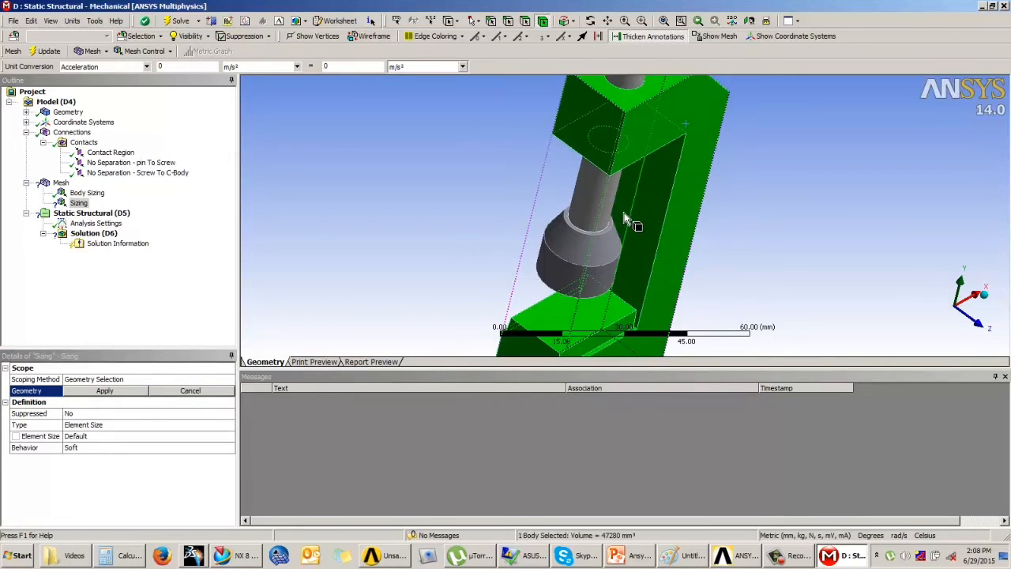
{"action": "left_click", "coordinate": [105, 391]}
{"action": "left_click", "coordinate": [81, 435]}
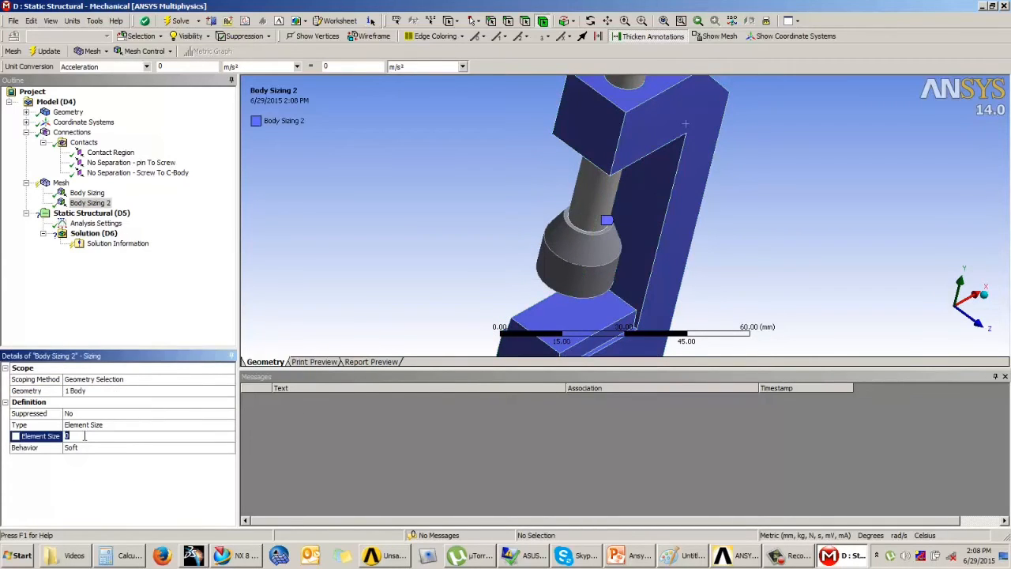
{"action": "type", "text": "3"}
{"action": "key", "text": "Return"}
Update the mesh with the pin and C-Body sizings and inspect the refined clamp.
{"action": "left_click", "coordinate": [60, 183]}
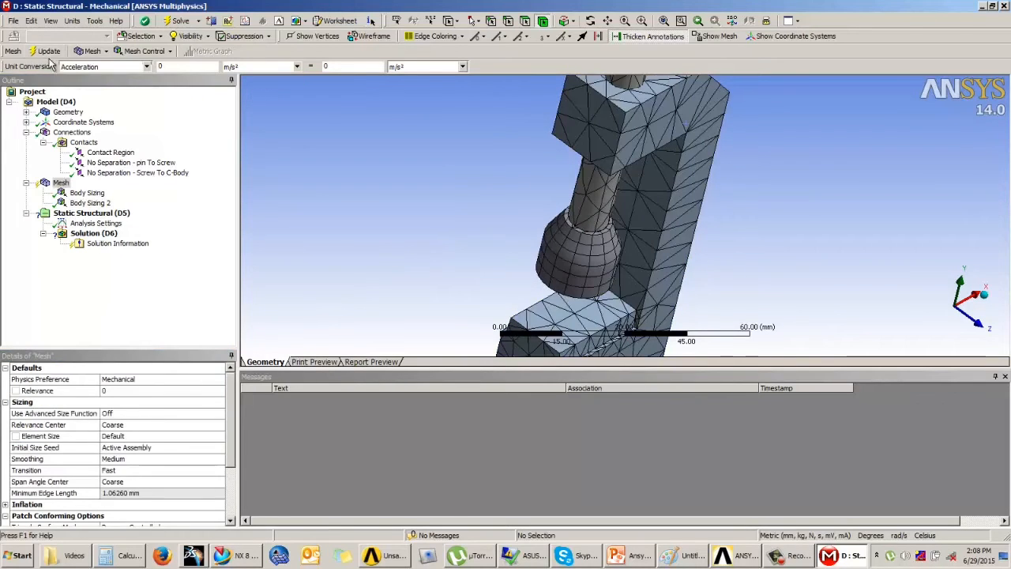
{"action": "left_click", "coordinate": [46, 51]}
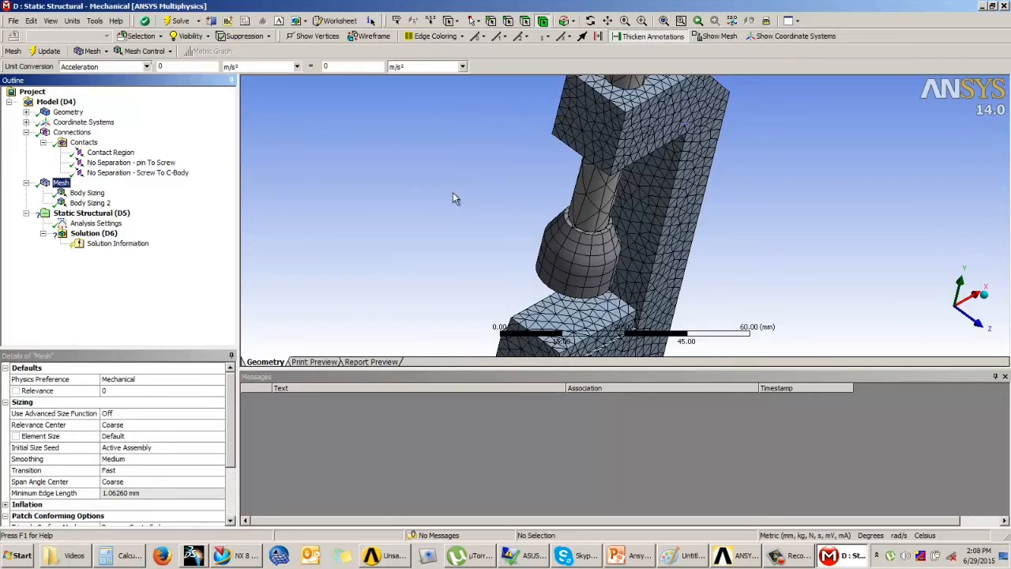
{"action": "middle_click_drag", "start_coordinate": [453, 198], "coordinate": [432, 238]}
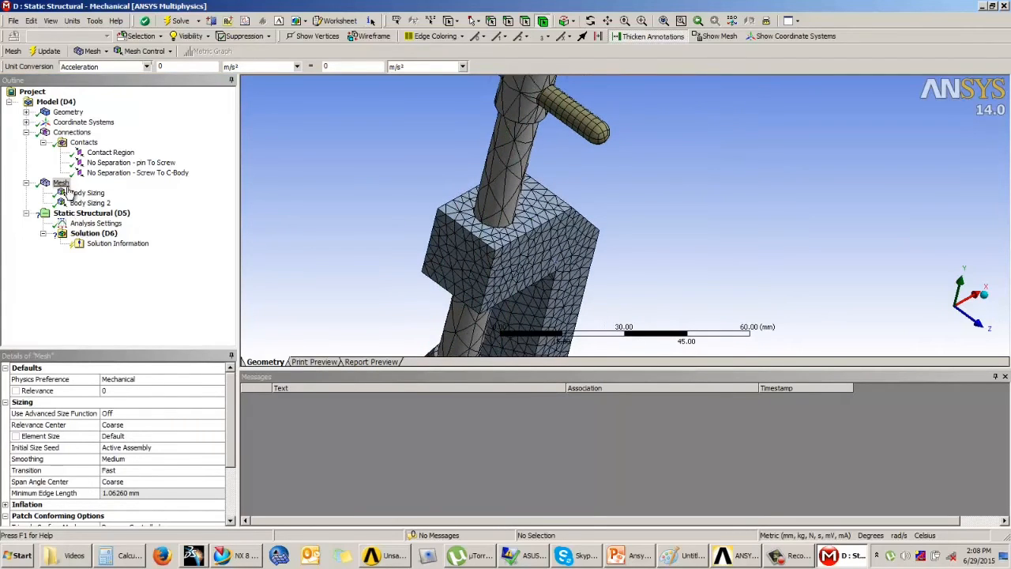
Add a body sizing control on the Screw with an element size of 2 mm.
{"action": "left_click", "coordinate": [144, 51]}
{"action": "left_click", "coordinate": [141, 78]}
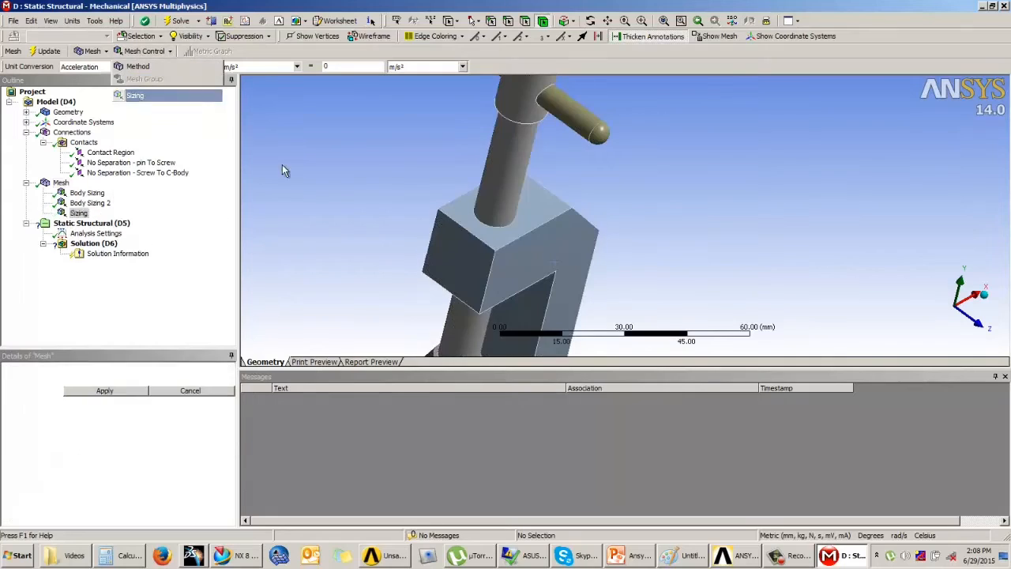
{"action": "left_click", "coordinate": [519, 147]}
{"action": "left_click", "coordinate": [96, 392]}
{"action": "left_click", "coordinate": [83, 435]}
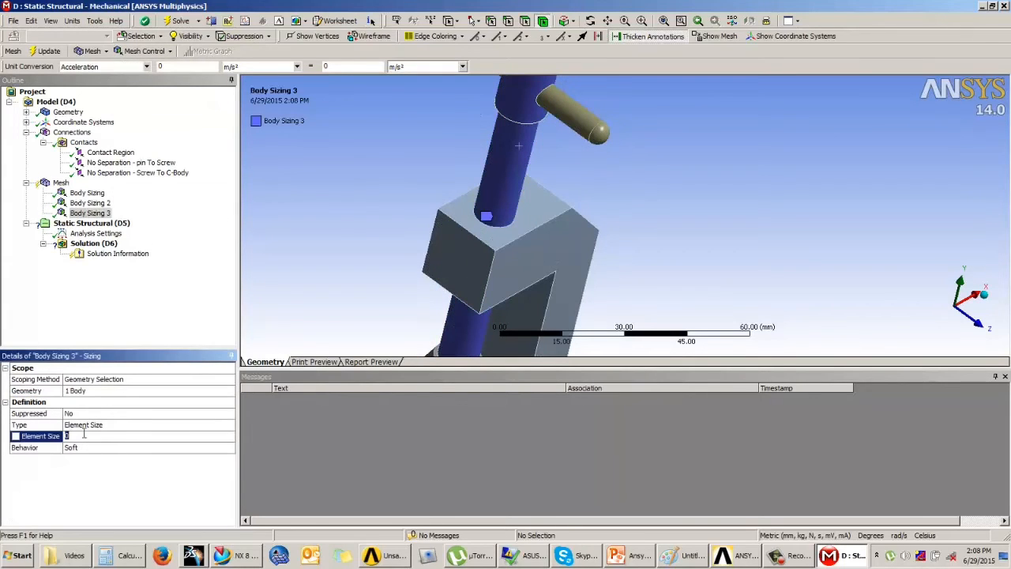
{"action": "type", "text": "2"}
{"action": "key", "text": "Return"}
Update the mesh with the Screw sizing included and review it over the whole clamp.
{"action": "left_click", "coordinate": [48, 51]}
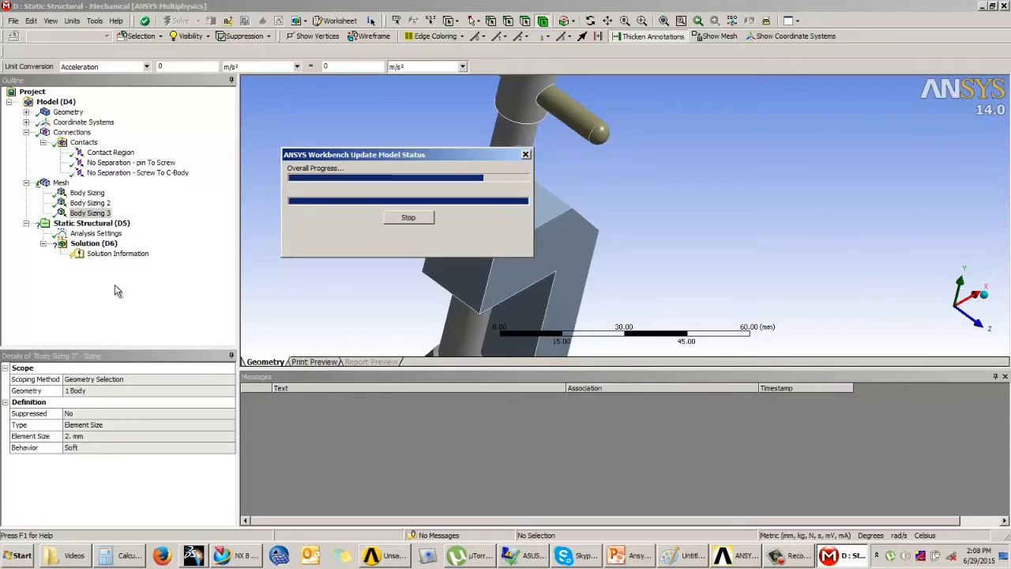
{"action": "left_click", "coordinate": [60, 183]}
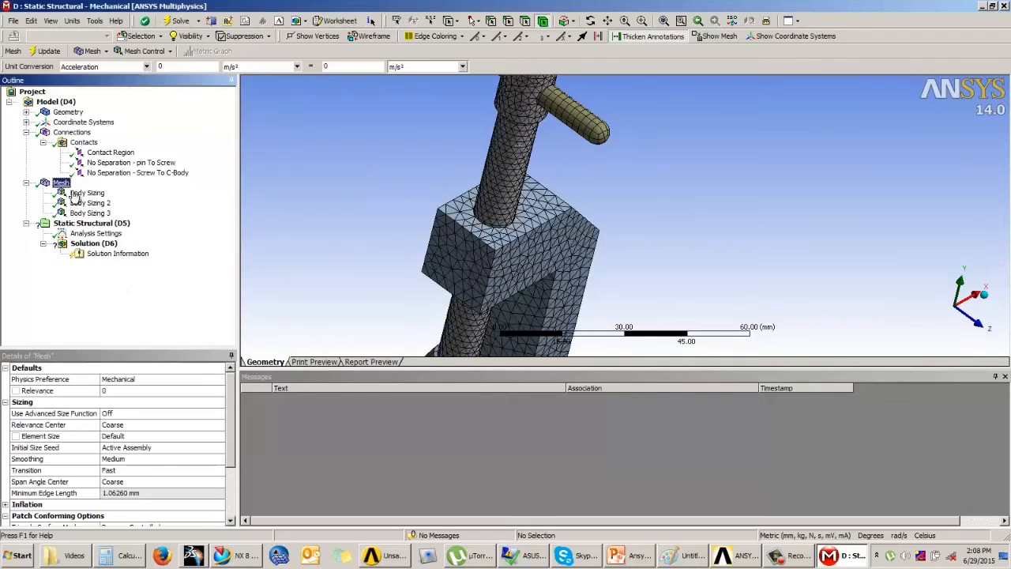
{"action": "scroll", "coordinate": [424, 188], "scroll_direction": "down", "scroll_amount": 3}
{"action": "middle_click_drag", "start_coordinate": [605, 203], "coordinate": [589, 184]}
{"action": "middle_click_drag", "start_coordinate": [481, 249], "coordinate": [436, 241]}
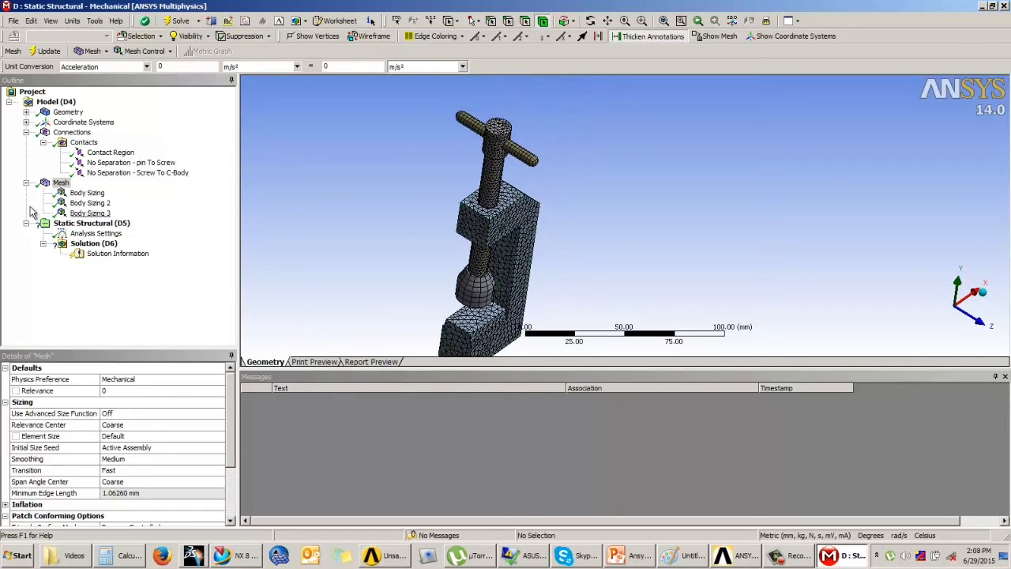
Apply a fixed support to the top end face of the Screw in the Static Structural environment.
{"action": "left_click", "coordinate": [92, 222]}
{"action": "left_click", "coordinate": [160, 51]}
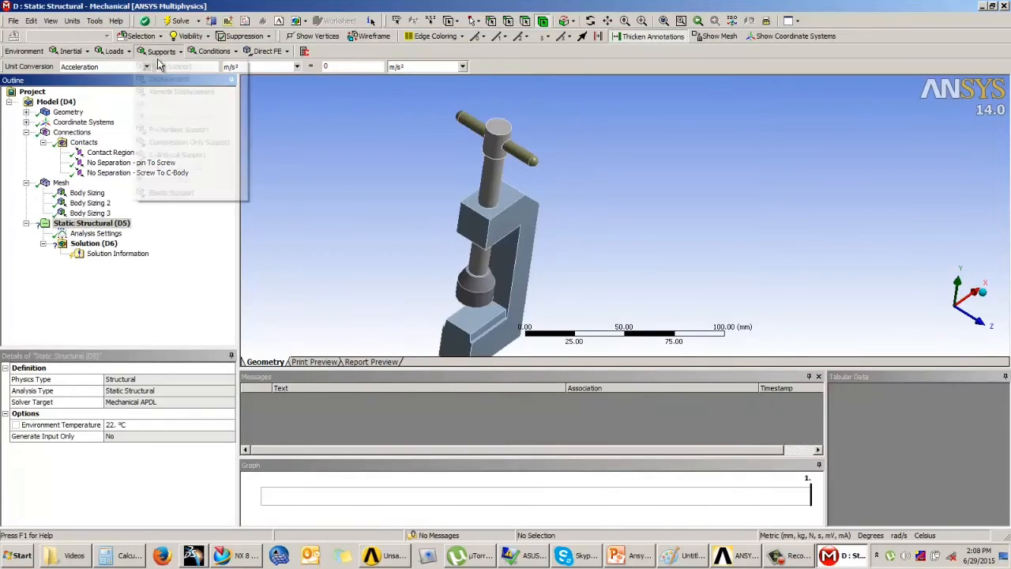
{"action": "left_click", "coordinate": [170, 66]}
{"action": "left_click", "coordinate": [498, 125]}
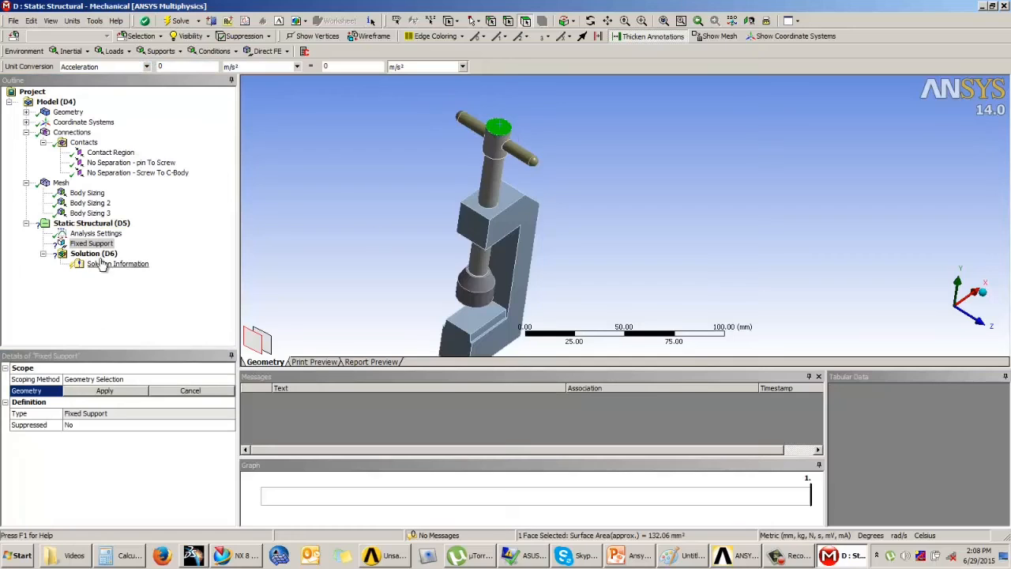
{"action": "left_click", "coordinate": [105, 391]}
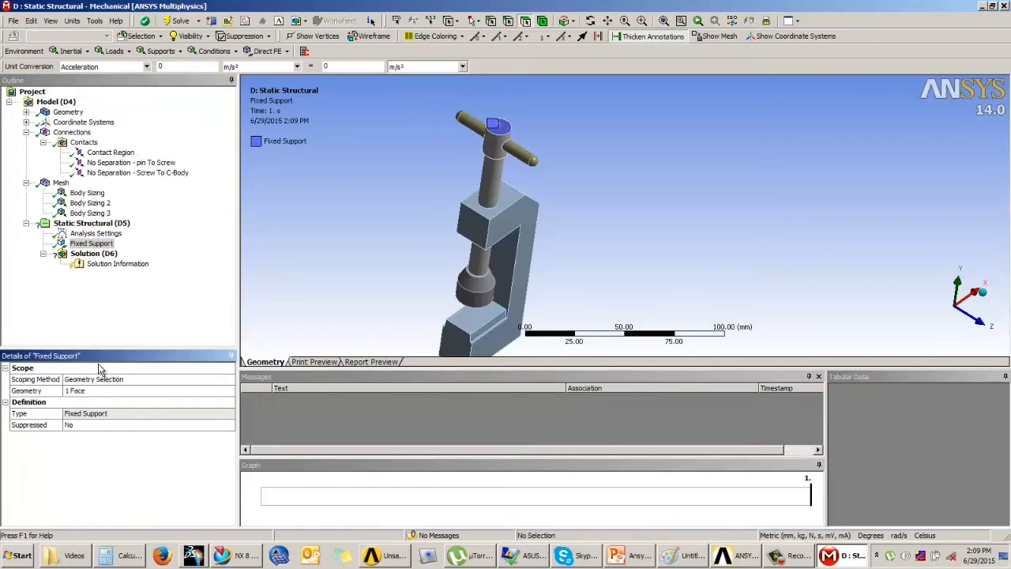
Insert a force load on the upper face of the C-Body's lower jaw in the Static Structural environment.
{"action": "left_click", "coordinate": [92, 223]}
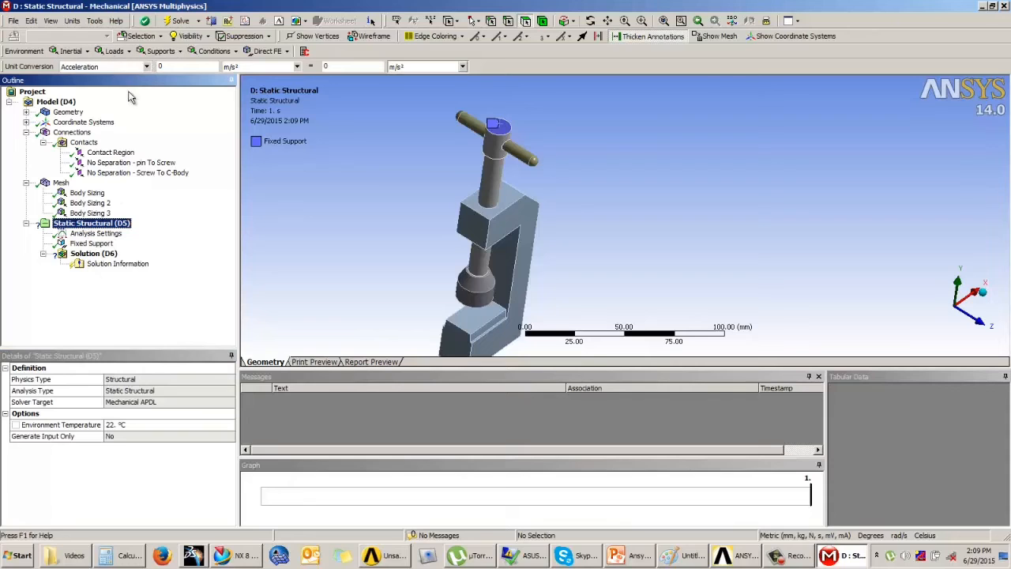
{"action": "left_click", "coordinate": [157, 51]}
{"action": "left_click", "coordinate": [119, 52]}
{"action": "left_click", "coordinate": [119, 52]}
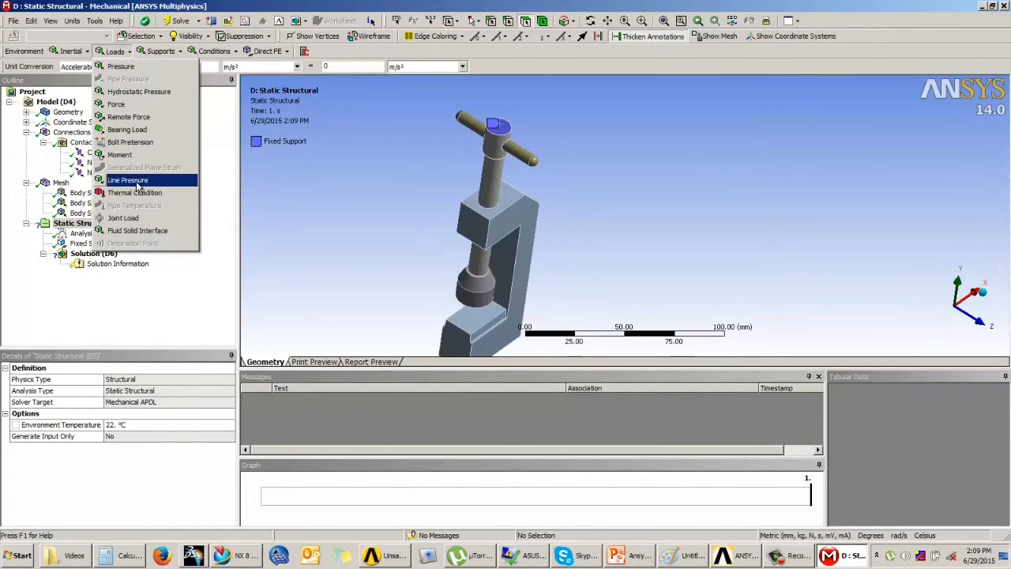
{"action": "left_click", "coordinate": [127, 104]}
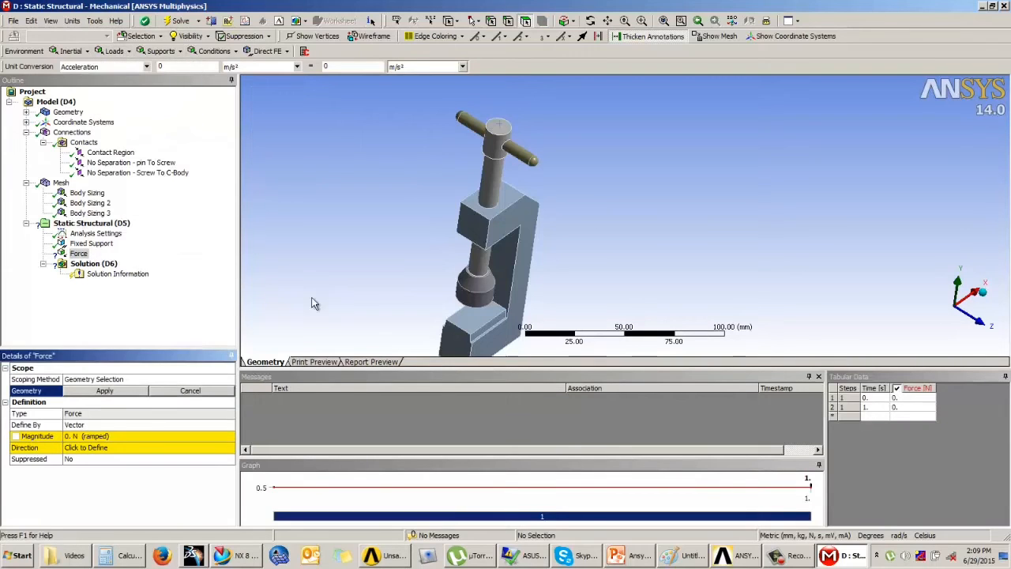
{"action": "left_click", "coordinate": [479, 318]}
{"action": "left_click", "coordinate": [104, 390]}
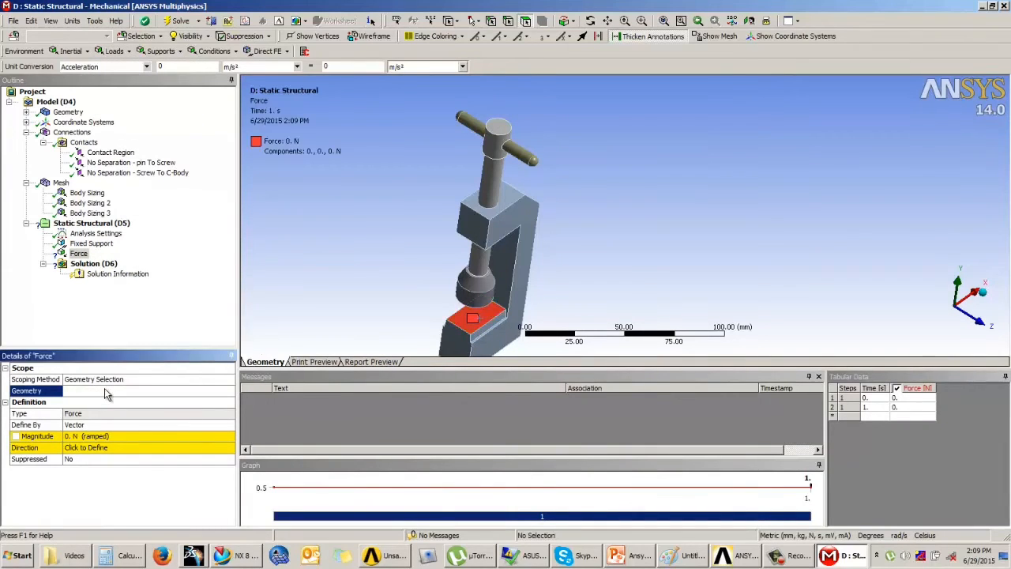
Set the lower jaw force magnitude to 3000 N and reverse its direction to act downward.
{"action": "left_click", "coordinate": [92, 437]}
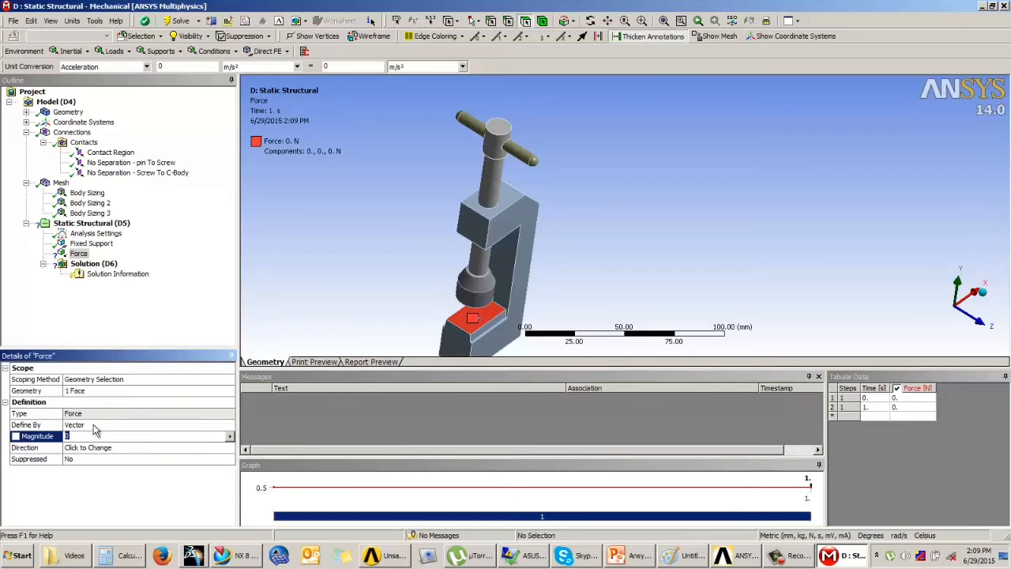
{"action": "type", "text": "3000"}
{"action": "key", "text": "Return"}
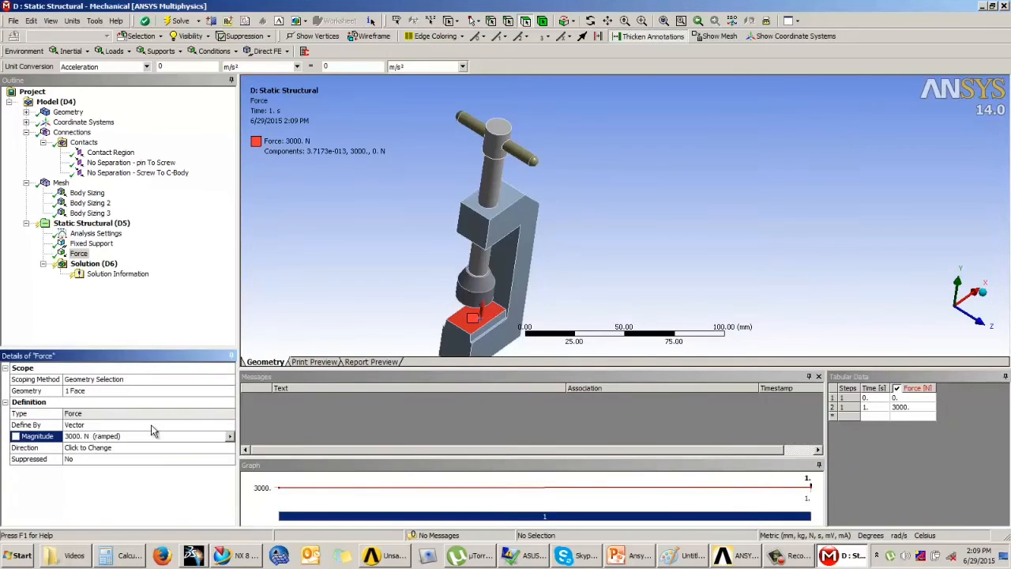
{"action": "left_click", "coordinate": [103, 447]}
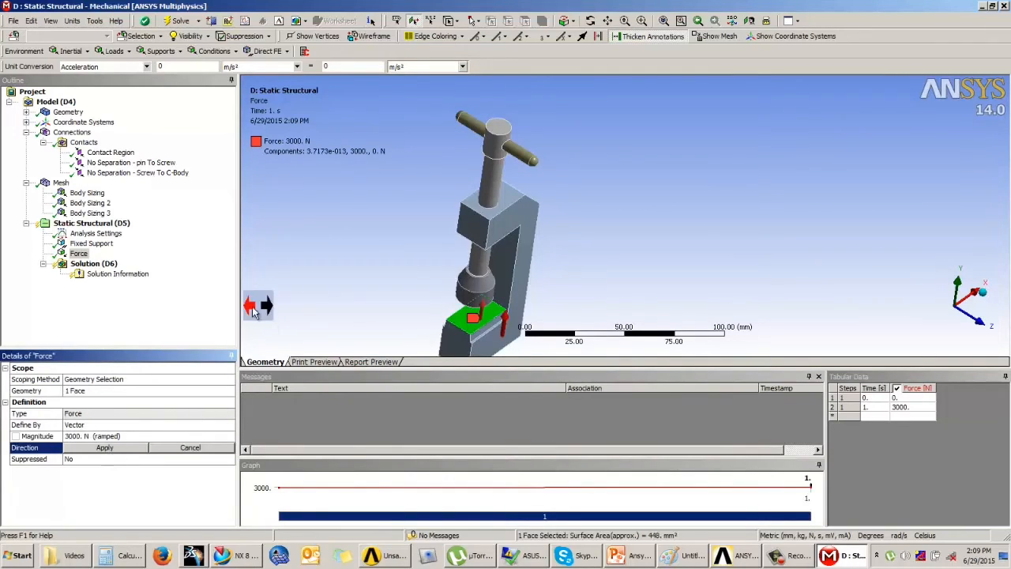
{"action": "left_click", "coordinate": [106, 449]}
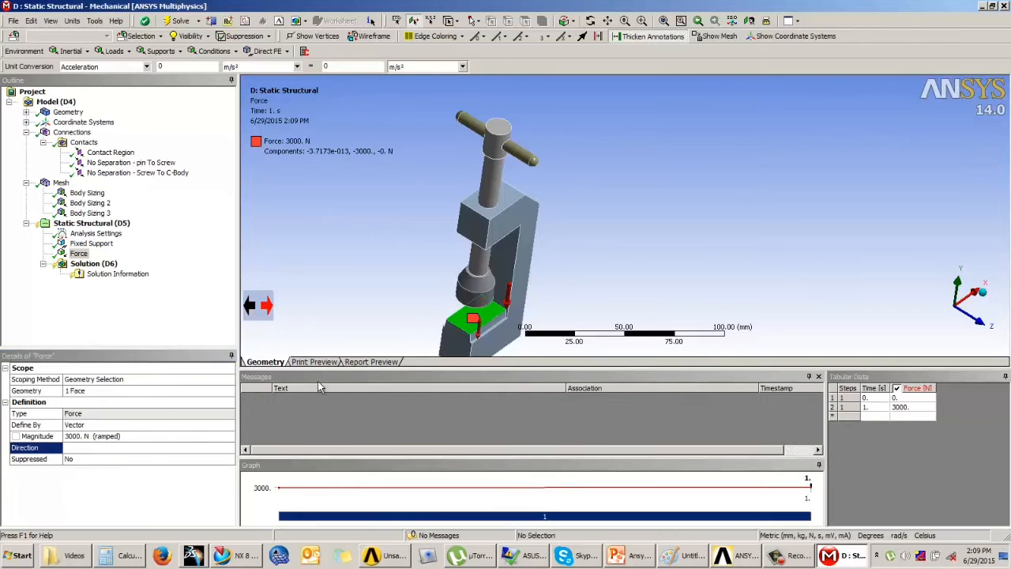
Add a second force load on the bottom end face of the Screw, facing the lower jaw.
{"action": "left_click", "coordinate": [89, 226]}
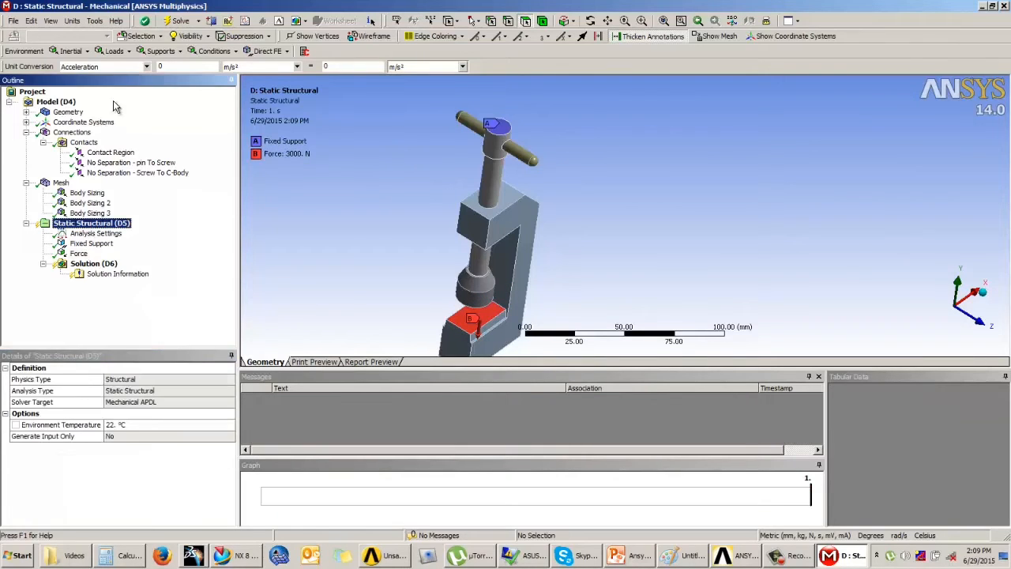
{"action": "left_click", "coordinate": [114, 51]}
{"action": "left_click", "coordinate": [117, 105]}
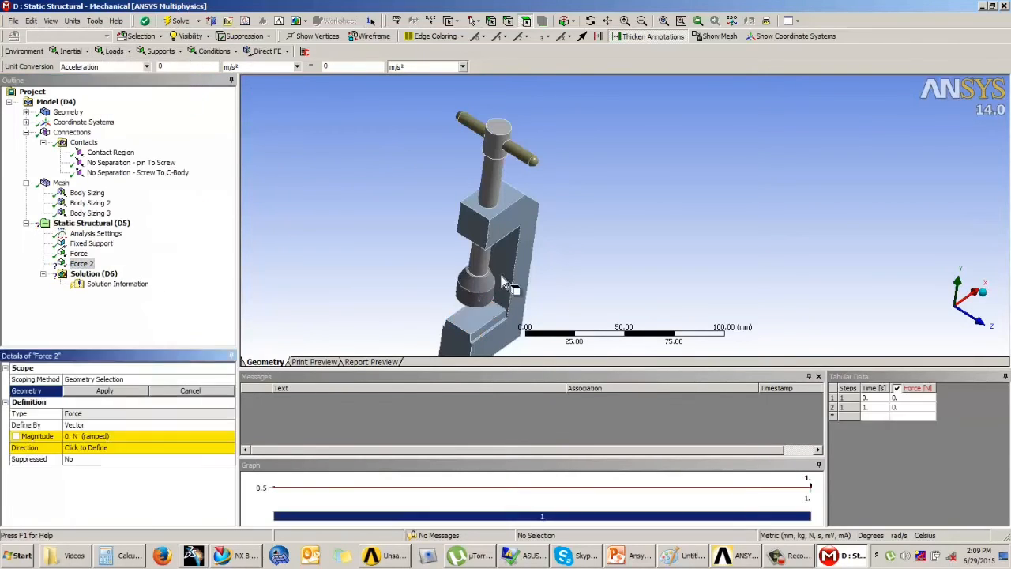
{"action": "middle_click_drag", "start_coordinate": [489, 221], "coordinate": [443, 292]}
{"action": "left_click", "coordinate": [502, 253]}
{"action": "left_click", "coordinate": [130, 394]}
Set the Screw end force magnitude to 3000 N and reverse its direction to act upward.
{"action": "left_click", "coordinate": [125, 435]}
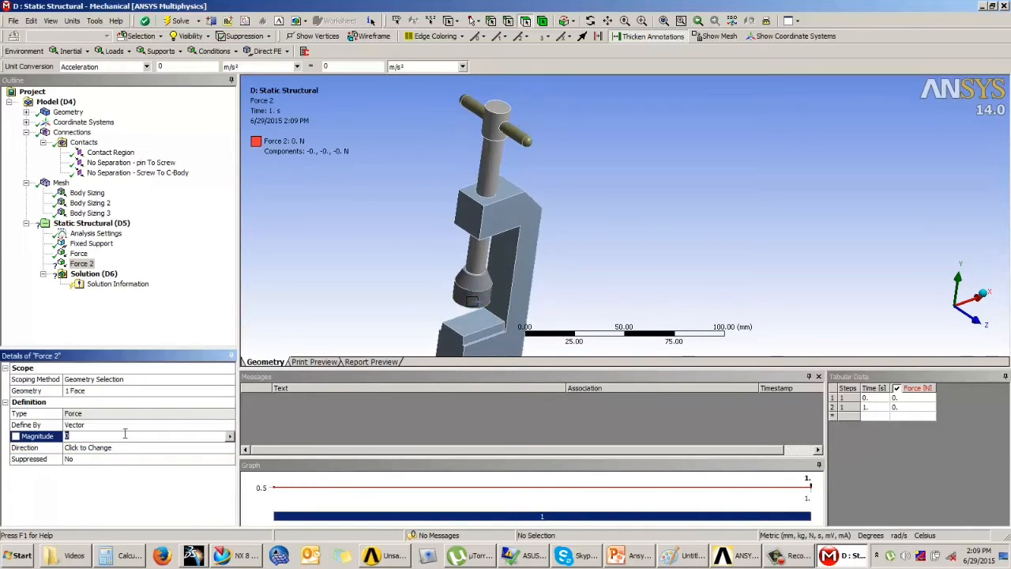
{"action": "type", "text": "300"}
{"action": "key", "text": "Return"}
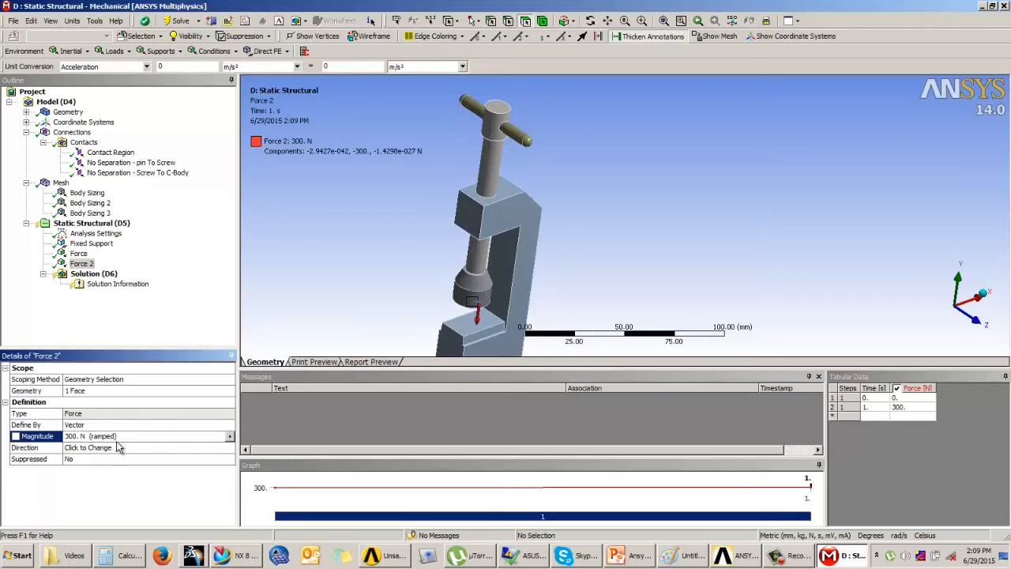
{"action": "left_click", "coordinate": [118, 435]}
{"action": "type", "text": "3000"}
{"action": "key", "text": "Return"}
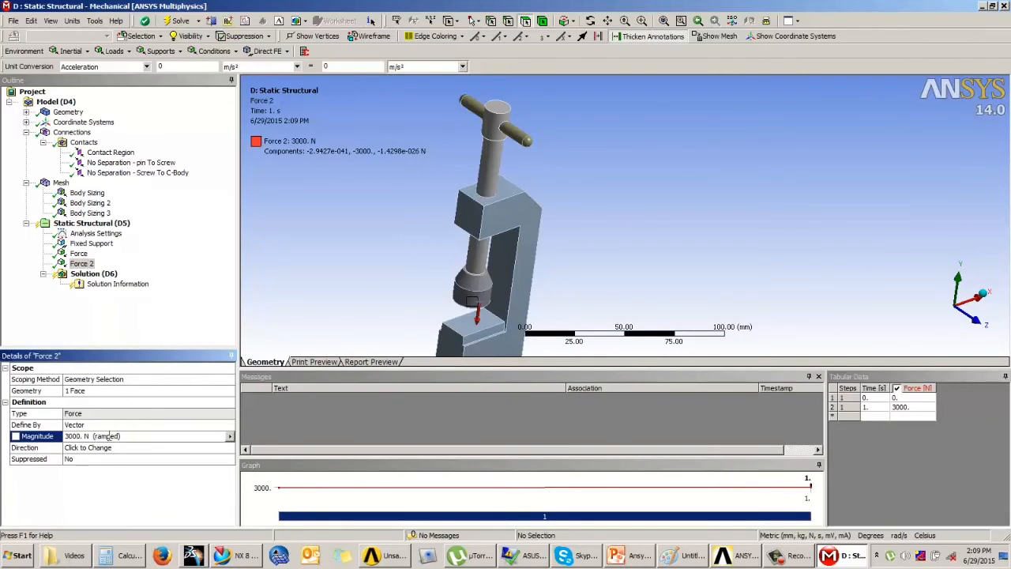
{"action": "left_click", "coordinate": [110, 447]}
{"action": "left_click", "coordinate": [250, 308]}
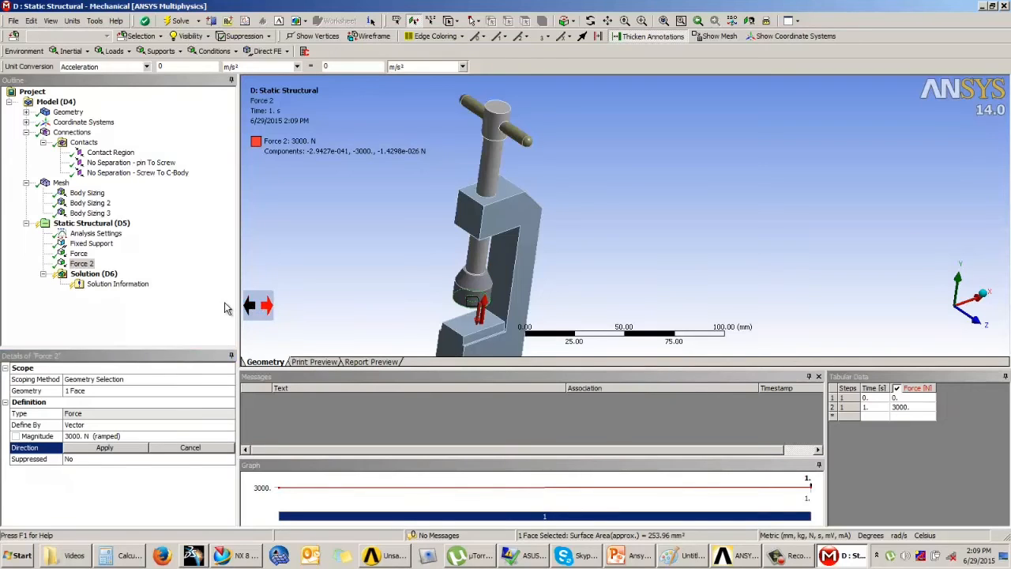
Add Total Deformation, Equivalent (von-Mises) stress and Maximum Principal stress results to the solution.
{"action": "left_click", "coordinate": [95, 273]}
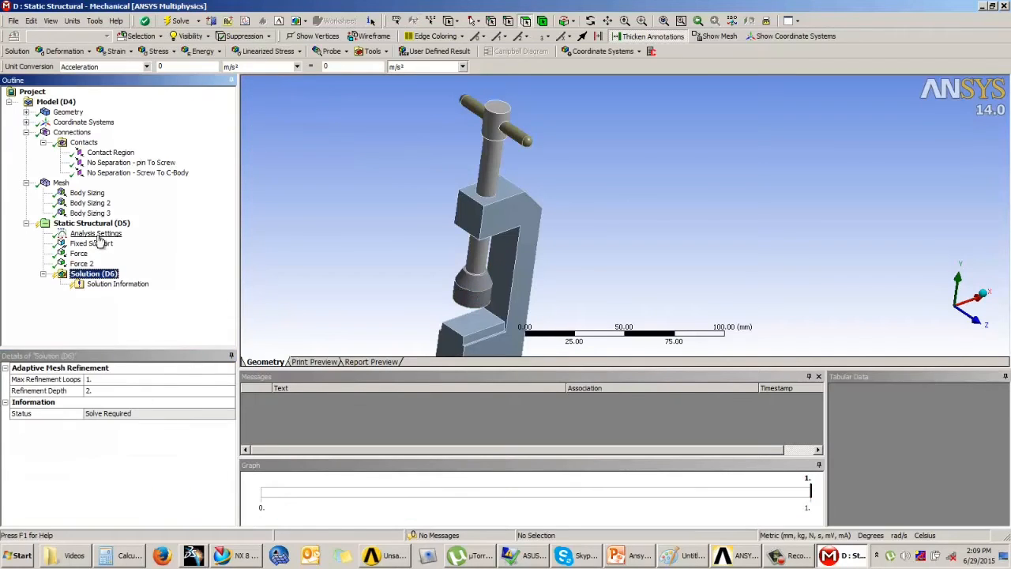
{"action": "left_click", "coordinate": [71, 52]}
{"action": "left_click", "coordinate": [79, 68]}
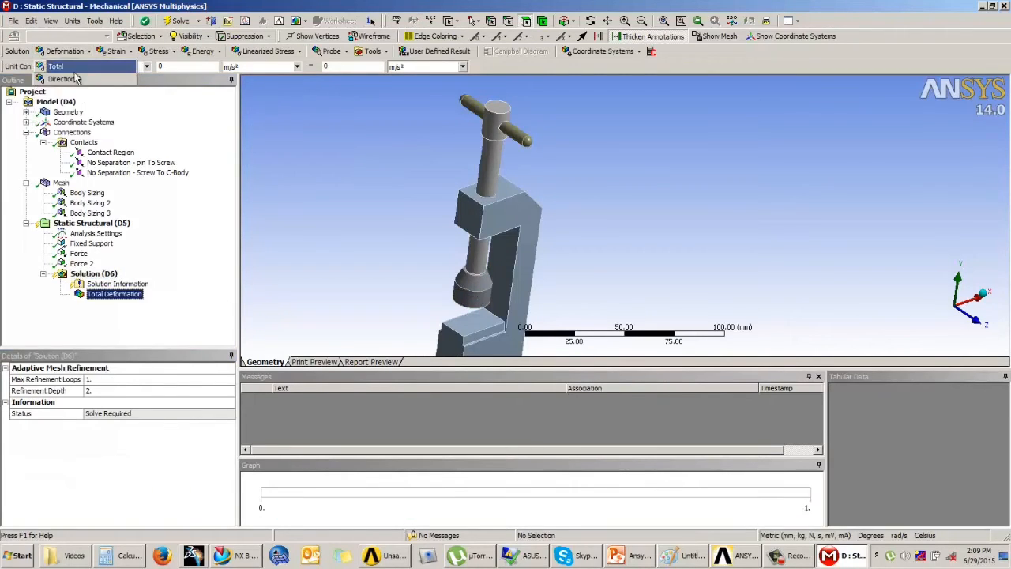
{"action": "left_click", "coordinate": [156, 52]}
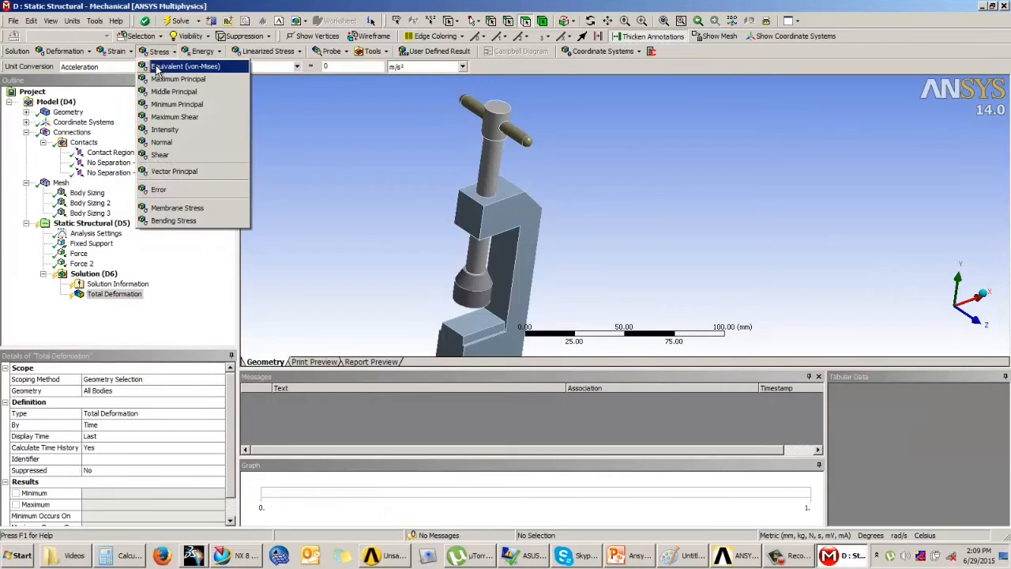
{"action": "left_click", "coordinate": [156, 68]}
{"action": "left_click", "coordinate": [157, 51]}
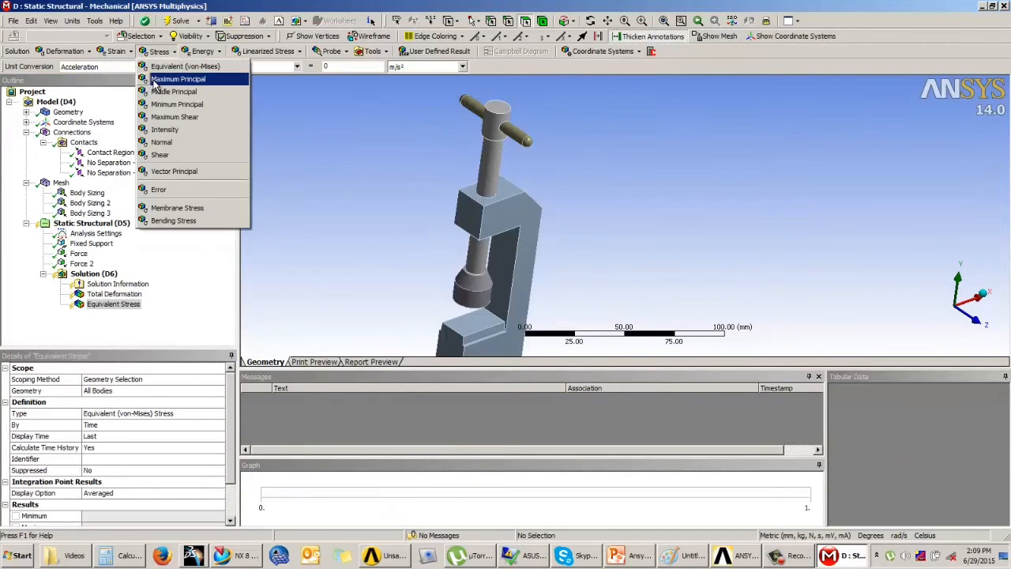
{"action": "left_click", "coordinate": [155, 82]}
Solve the static structural analysis with the fixed support and both forces.
{"action": "right_click", "coordinate": [89, 274]}
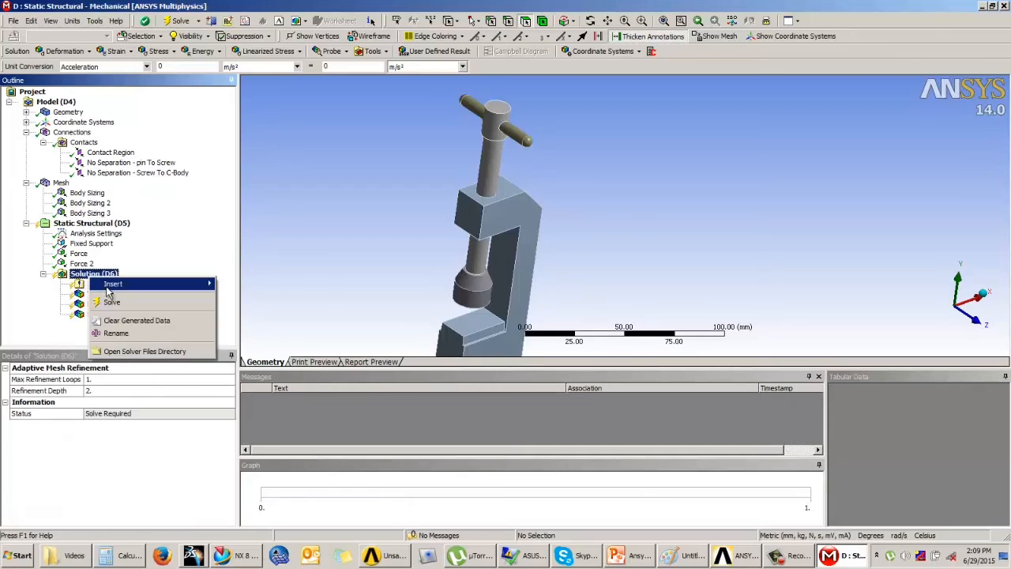
{"action": "left_click", "coordinate": [111, 303]}
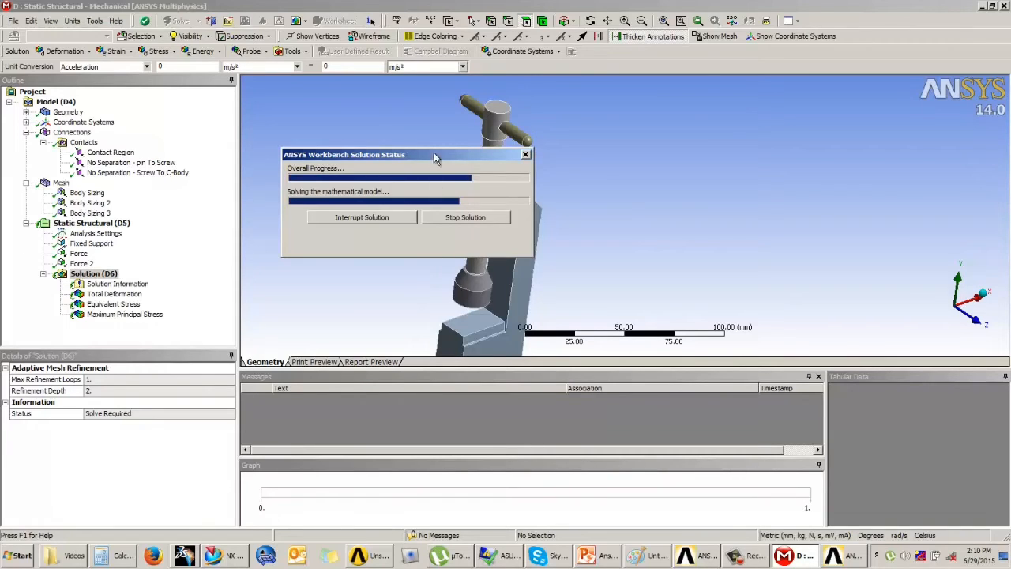
{"action": "left_click_drag", "start_coordinate": [431, 154], "coordinate": [333, 120]}
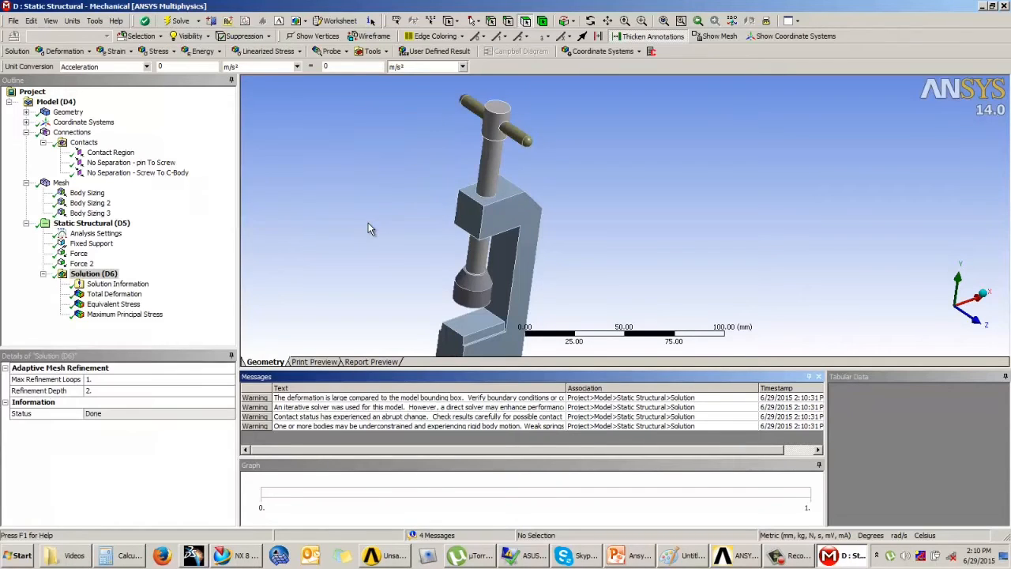
Examine the equivalent stress distribution around the Screw and C-Body, and compare it with the maximum principal stress.
{"action": "left_click", "coordinate": [111, 305]}
{"action": "left_click_drag", "start_coordinate": [424, 221], "coordinate": [544, 189]}
{"action": "scroll", "coordinate": [493, 197], "scroll_direction": "up", "scroll_amount": 3}
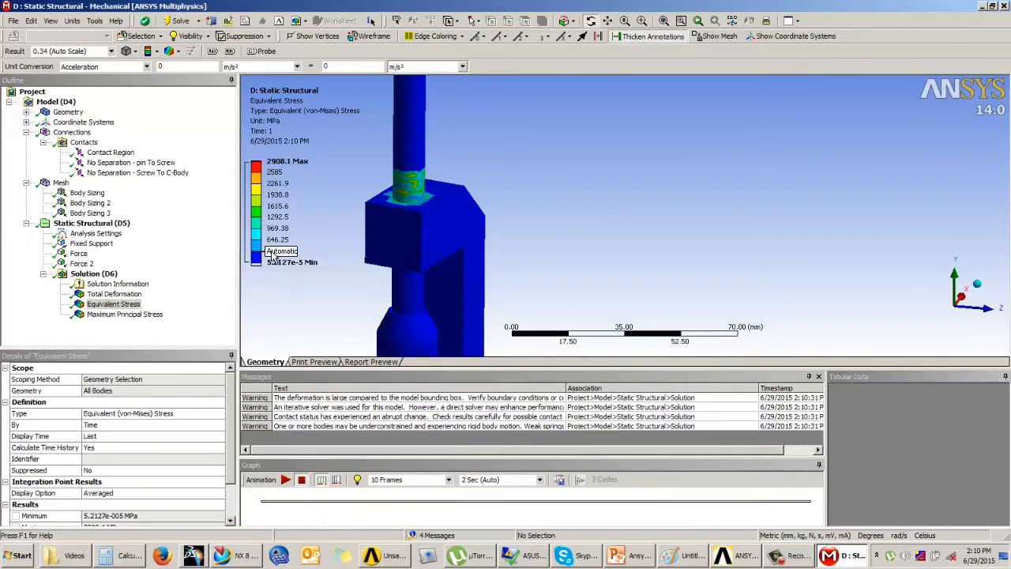
{"action": "left_click", "coordinate": [107, 314]}
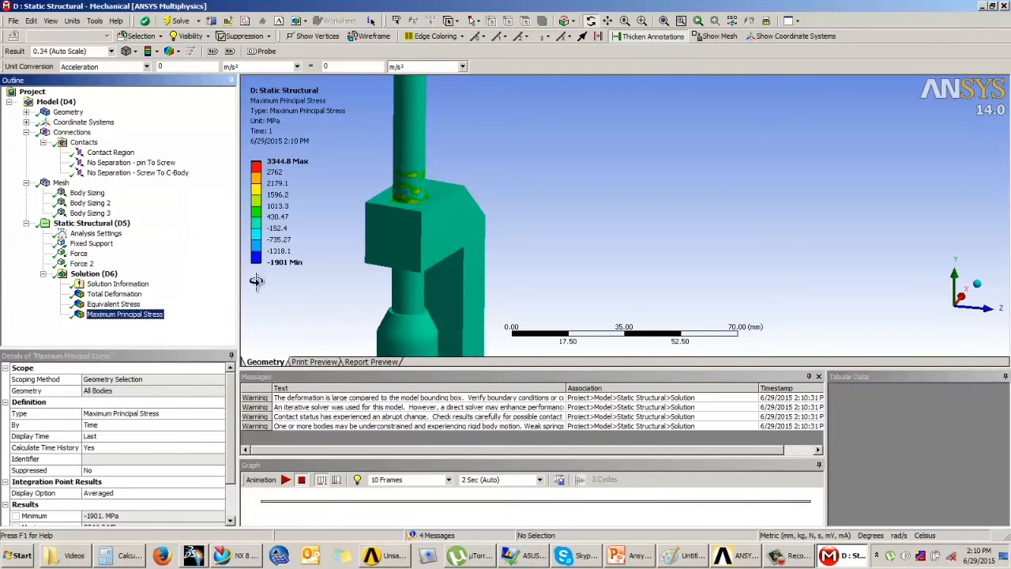
Inspect the total deformation result over the whole clamp from several angles.
{"action": "left_click", "coordinate": [119, 294]}
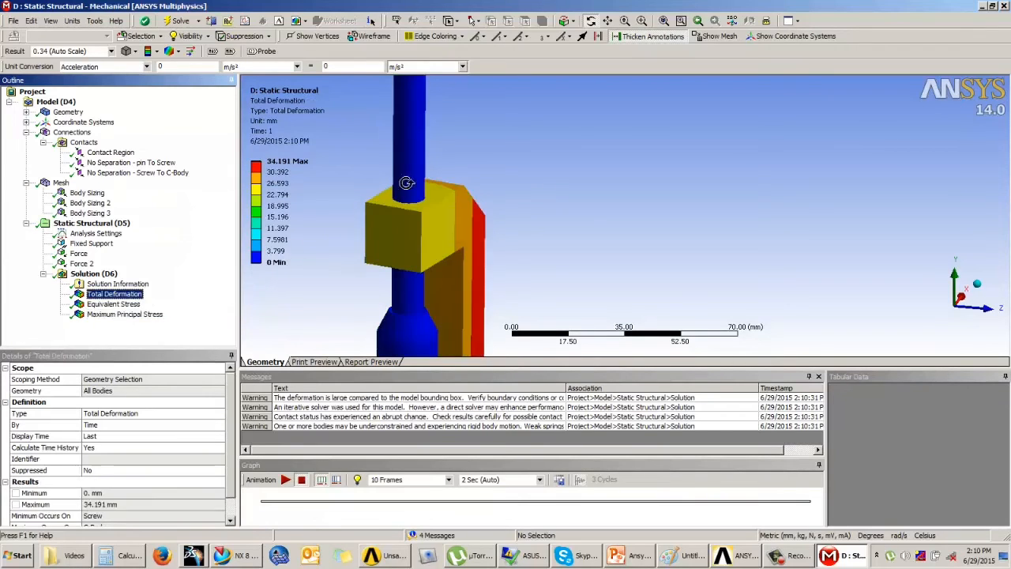
{"action": "key", "text": "F7"}
{"action": "scroll", "coordinate": [613, 176], "scroll_direction": "down", "scroll_amount": 4}
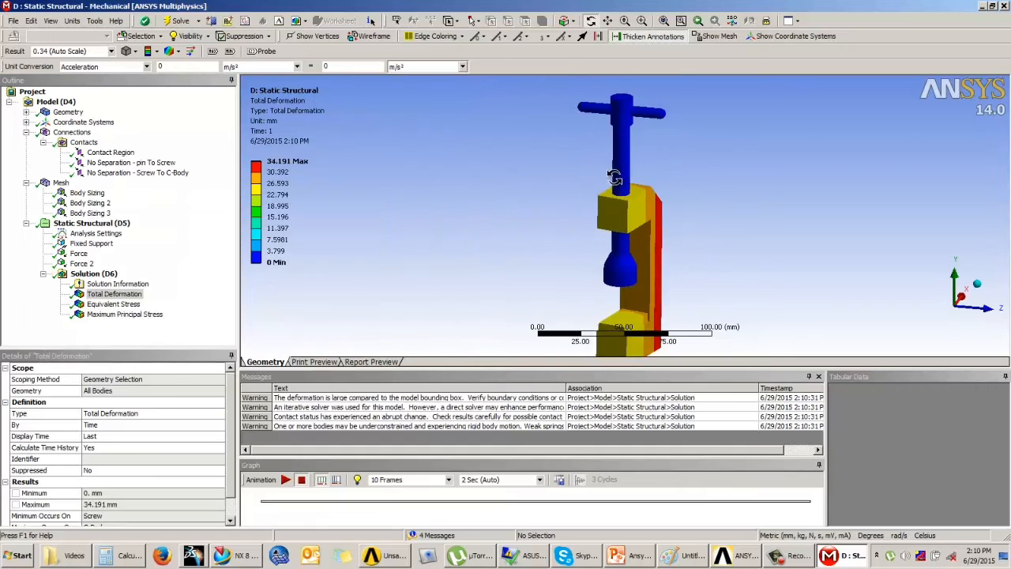
{"action": "left_click_drag", "start_coordinate": [637, 204], "coordinate": [609, 291]}
{"action": "scroll", "coordinate": [623, 215], "scroll_direction": "up", "scroll_amount": 1}
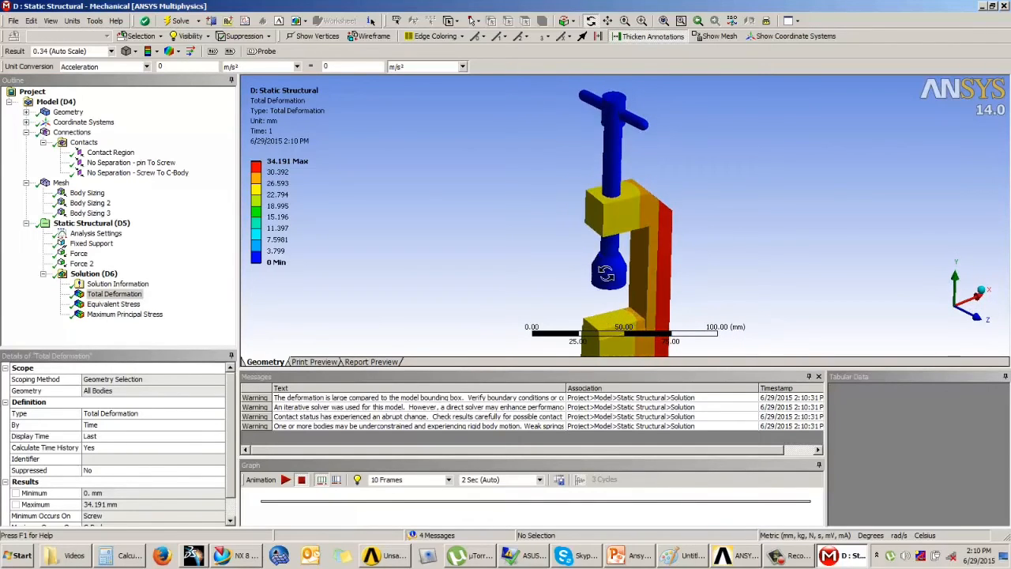
{"action": "scroll", "coordinate": [582, 226], "scroll_direction": "up", "scroll_amount": 3}
{"action": "scroll", "coordinate": [561, 228], "scroll_direction": "down", "scroll_amount": 4}
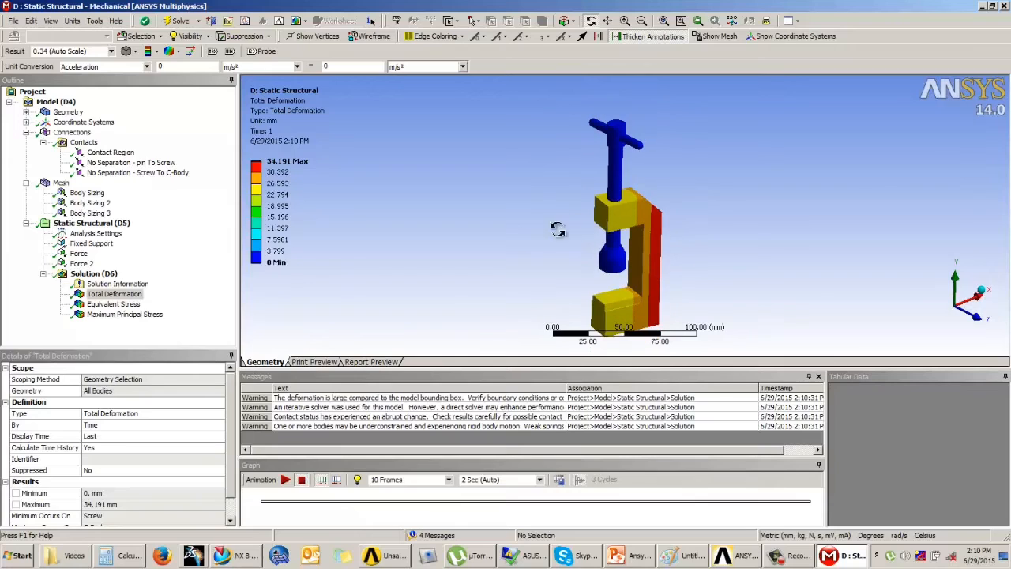
Add a second fixed support on the bottom face of the C-Body.
{"action": "left_click", "coordinate": [91, 223]}
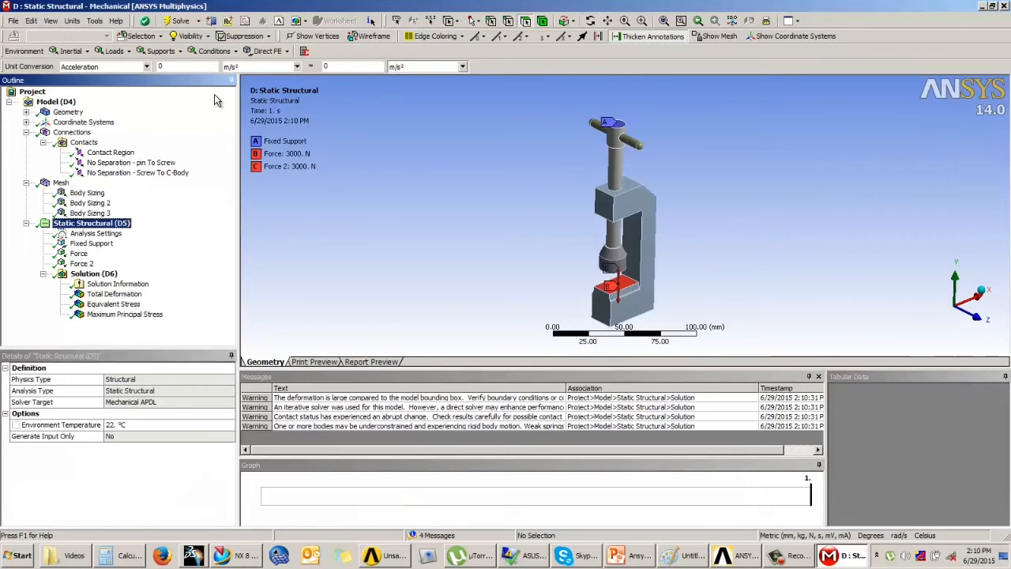
{"action": "left_click", "coordinate": [160, 50]}
{"action": "left_click", "coordinate": [169, 68]}
{"action": "left_click_drag", "start_coordinate": [650, 216], "coordinate": [619, 118]}
{"action": "middle_click_drag", "start_coordinate": [619, 119], "coordinate": [610, 184]}
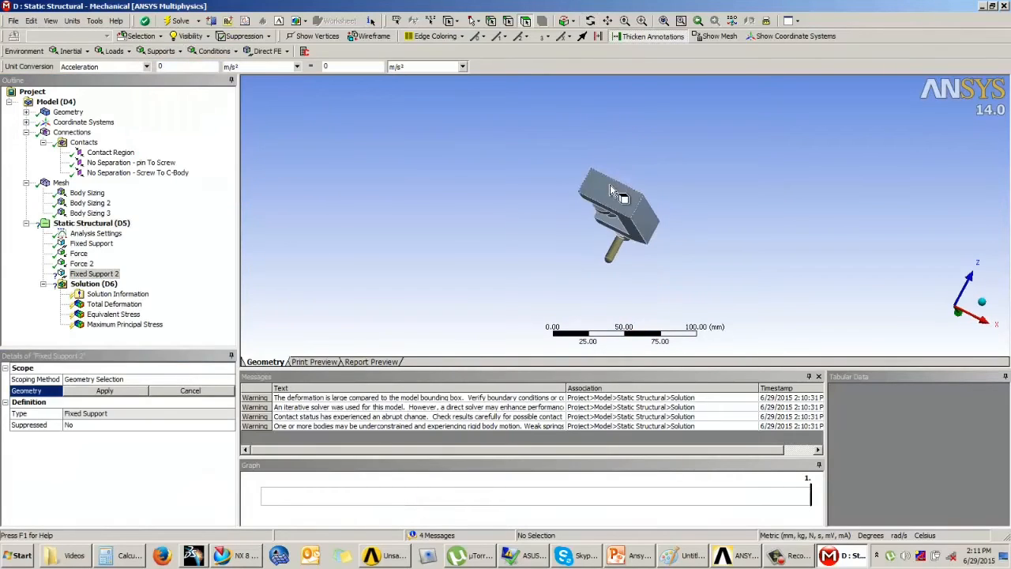
{"action": "left_click", "coordinate": [609, 185]}
{"action": "left_click", "coordinate": [103, 390]}
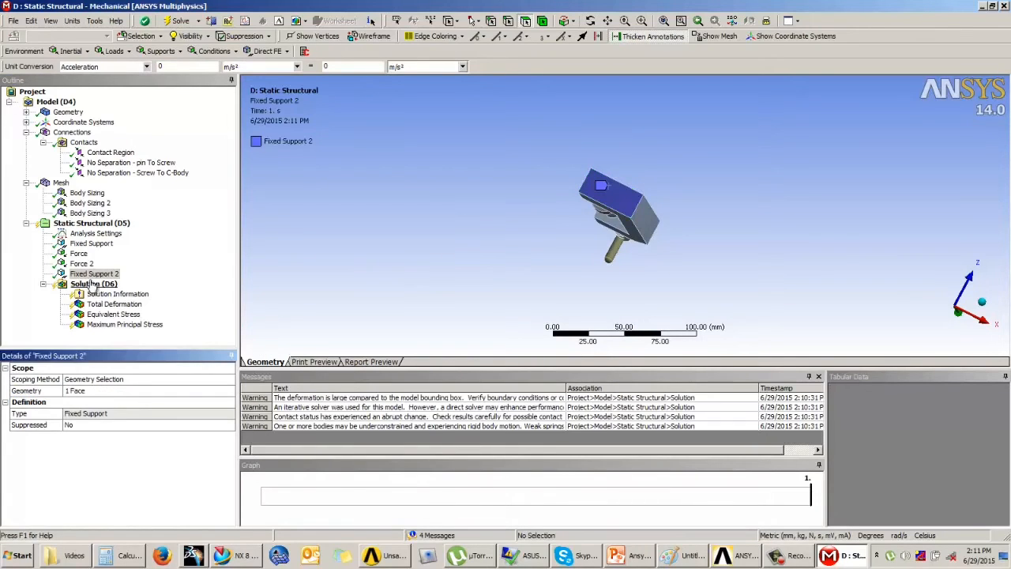
Solve the analysis again with the C-Body's bottom face support included.
{"action": "right_click", "coordinate": [94, 284]}
{"action": "left_click", "coordinate": [115, 311]}
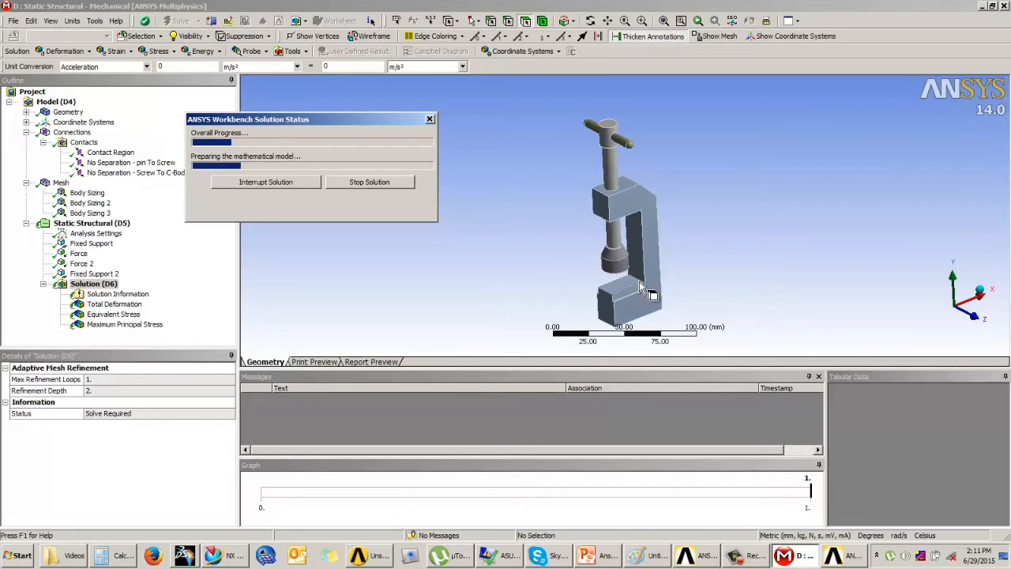
{"action": "middle_click_drag", "start_coordinate": [654, 212], "coordinate": [664, 284]}
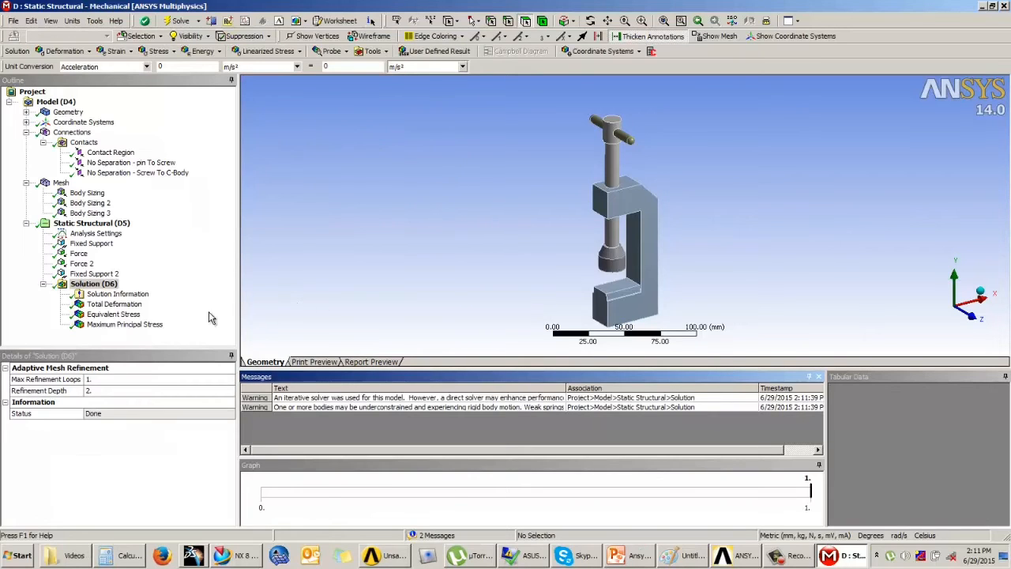
Review the updated equivalent stress and total deformation results over the clamp.
{"action": "left_click", "coordinate": [113, 314]}
{"action": "left_click_drag", "start_coordinate": [441, 244], "coordinate": [480, 245]}
{"action": "scroll", "coordinate": [473, 249], "scroll_direction": "up", "scroll_amount": 5}
{"action": "scroll", "coordinate": [473, 249], "scroll_direction": "down", "scroll_amount": 7}
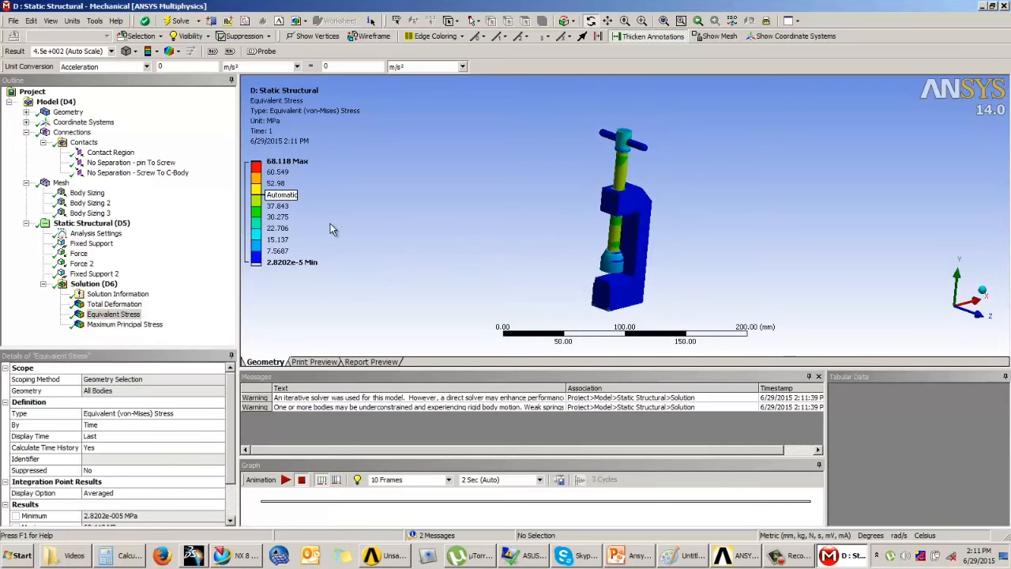
{"action": "left_click_drag", "start_coordinate": [332, 231], "coordinate": [327, 270]}
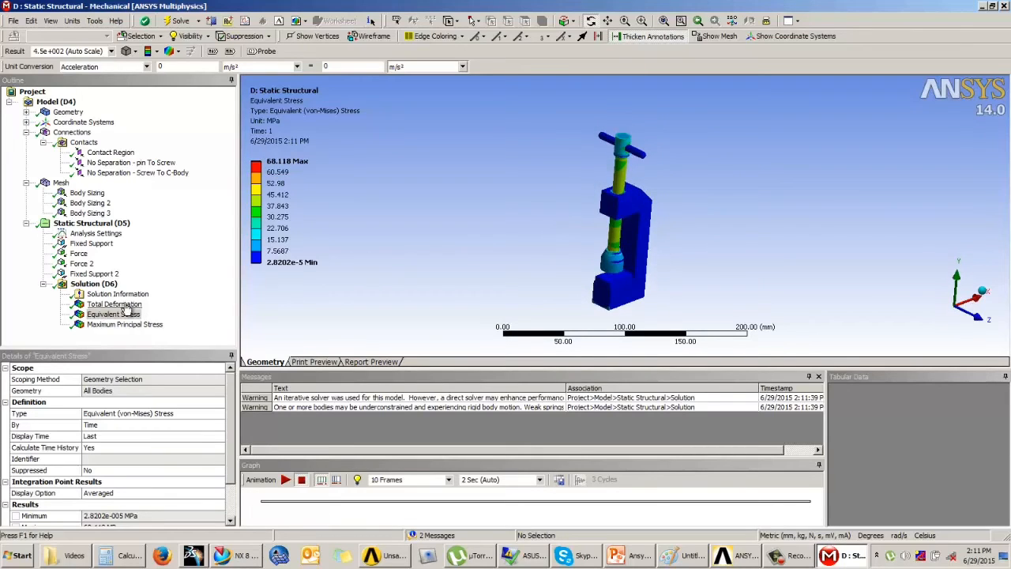
{"action": "left_click", "coordinate": [114, 304]}
{"action": "left_click_drag", "start_coordinate": [514, 230], "coordinate": [612, 265]}
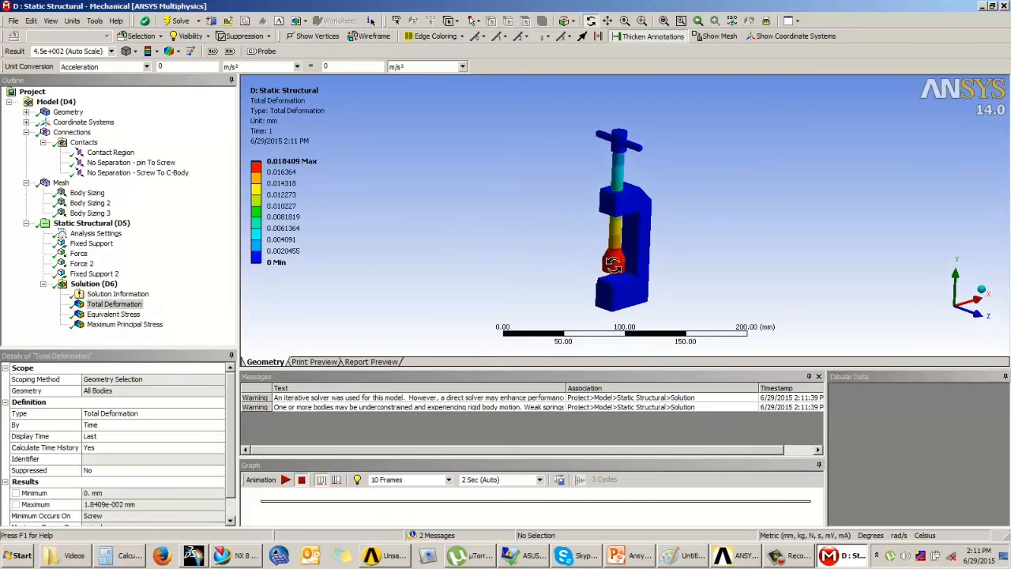
Inspect the total deformation and maximum principal stress results around the screw and C-Body.
{"action": "scroll", "coordinate": [654, 300], "scroll_direction": "up", "scroll_amount": 2}
{"action": "left_click_drag", "start_coordinate": [655, 300], "coordinate": [555, 314]}
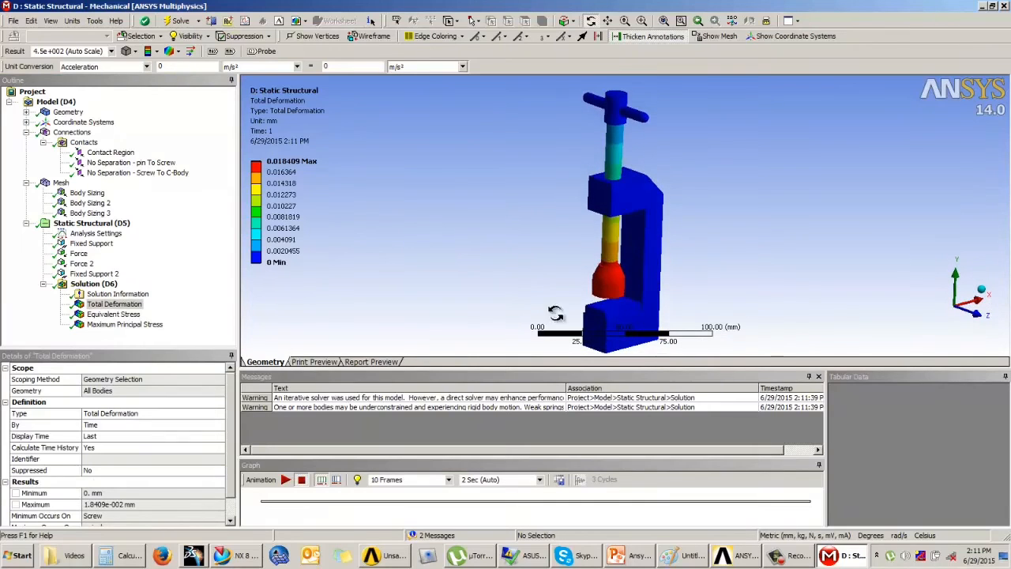
{"action": "left_click", "coordinate": [150, 326]}
{"action": "left_click_drag", "start_coordinate": [555, 256], "coordinate": [577, 250]}
{"action": "scroll", "coordinate": [577, 250], "scroll_direction": "up", "scroll_amount": 2}
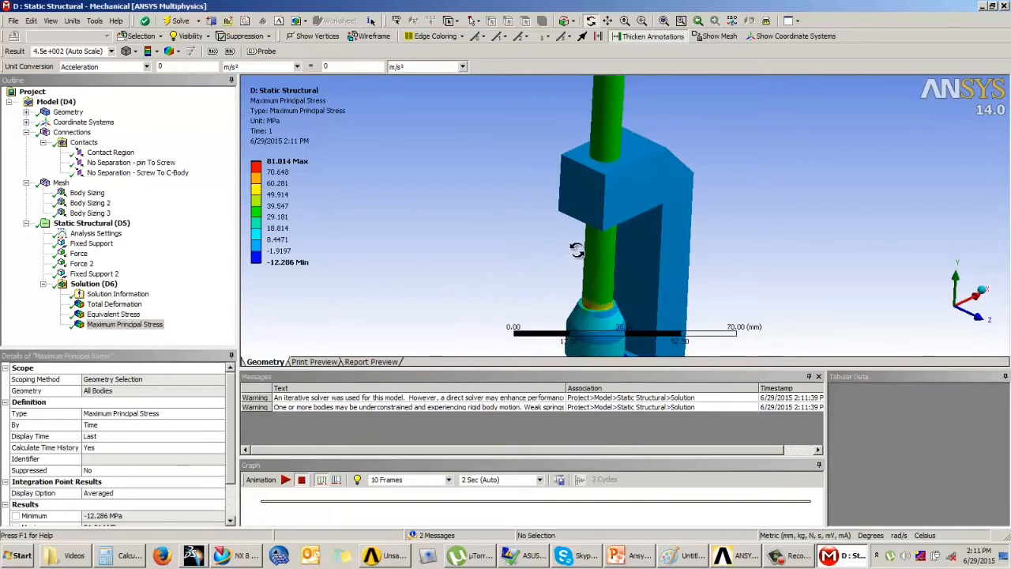
{"action": "scroll", "coordinate": [680, 269], "scroll_direction": "down", "scroll_amount": 2}
{"action": "middle_click_drag", "start_coordinate": [677, 274], "coordinate": [642, 205], "text": "ctrl"}
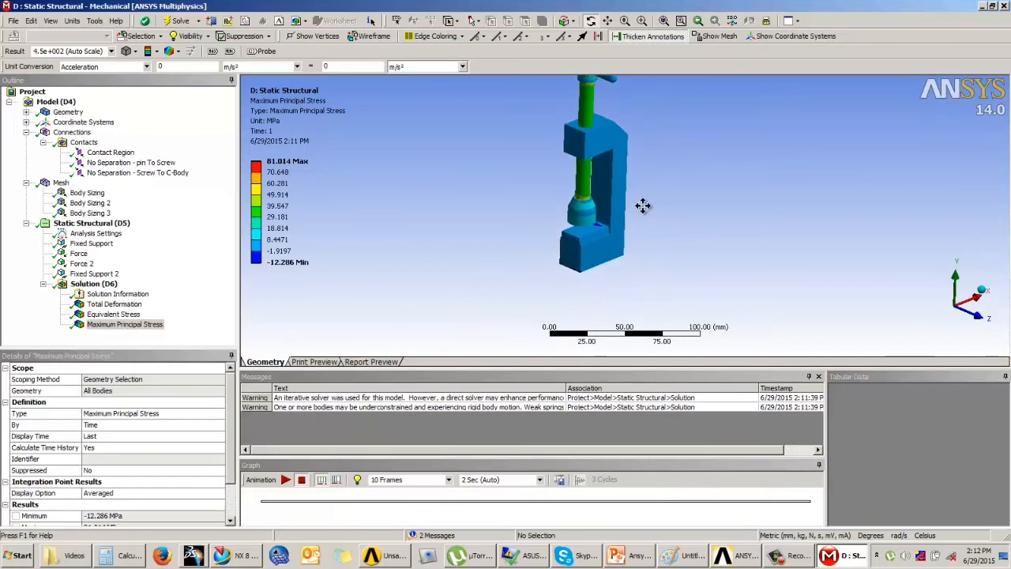
{"action": "scroll", "coordinate": [642, 205], "scroll_direction": "up", "scroll_amount": 2}
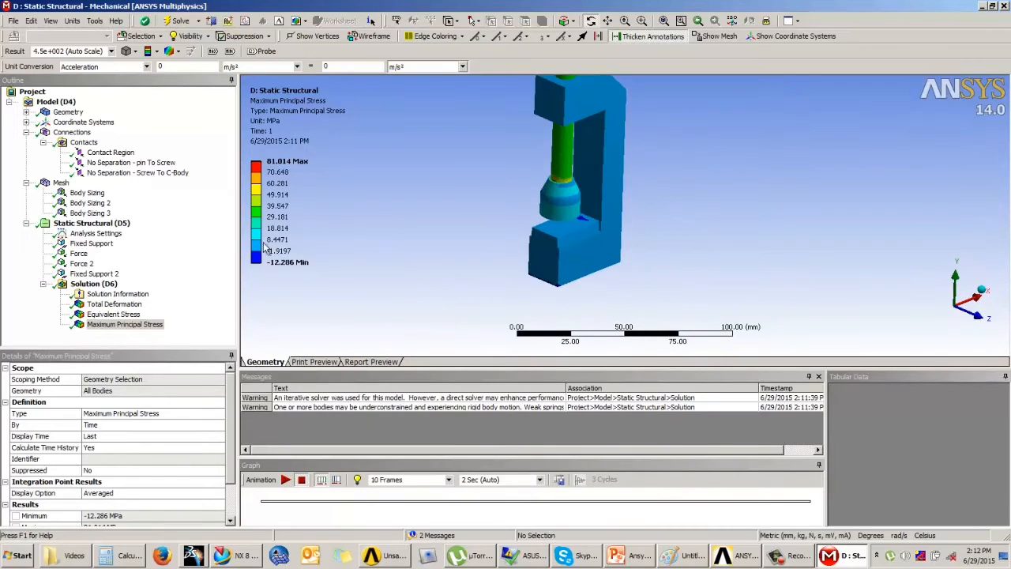
Check where the second fixed support is applied on the C-Body.
{"action": "left_click", "coordinate": [91, 273]}
{"action": "middle_click_drag", "start_coordinate": [588, 260], "coordinate": [562, 284]}
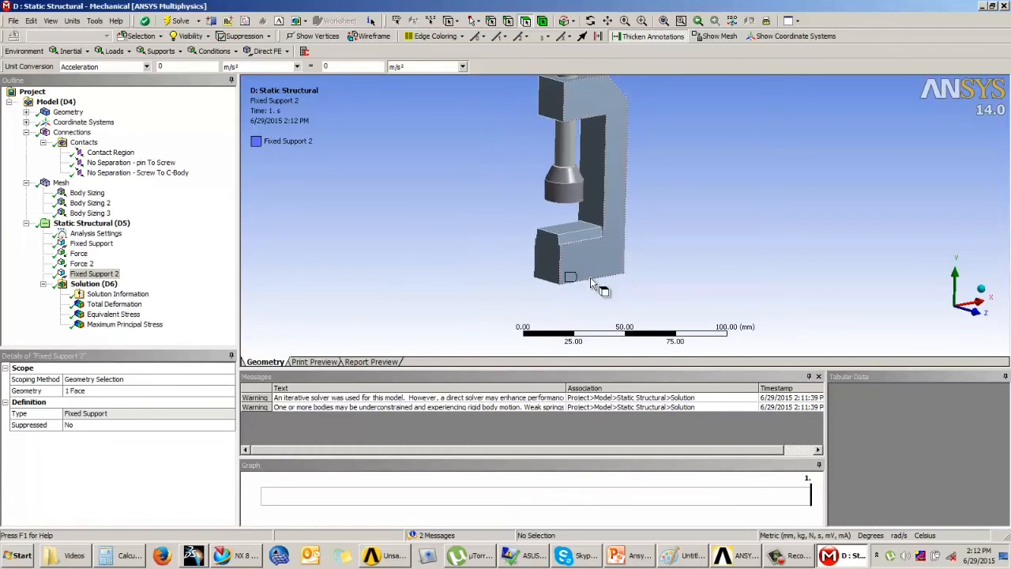
{"action": "middle_click_drag", "start_coordinate": [600, 289], "coordinate": [629, 303]}
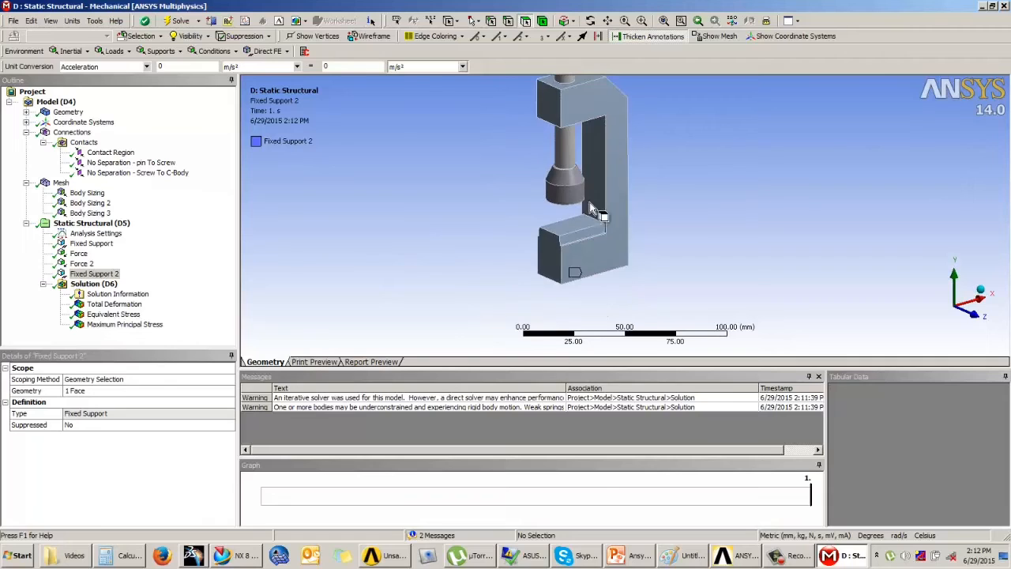
{"action": "middle_click_drag", "start_coordinate": [589, 202], "coordinate": [558, 264], "text": "ctrl"}
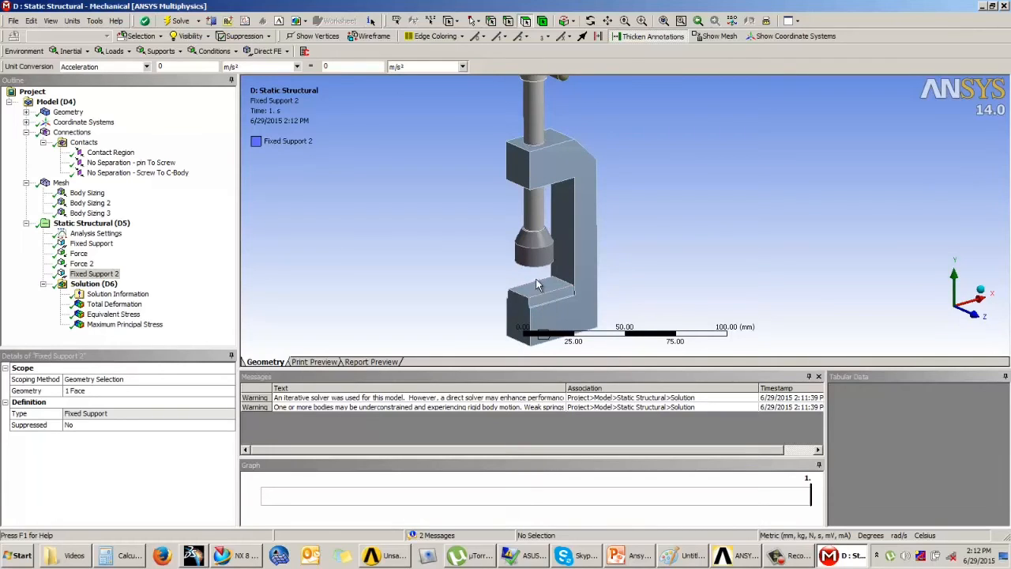
{"action": "scroll", "coordinate": [465, 254], "scroll_direction": "down", "scroll_amount": 2}
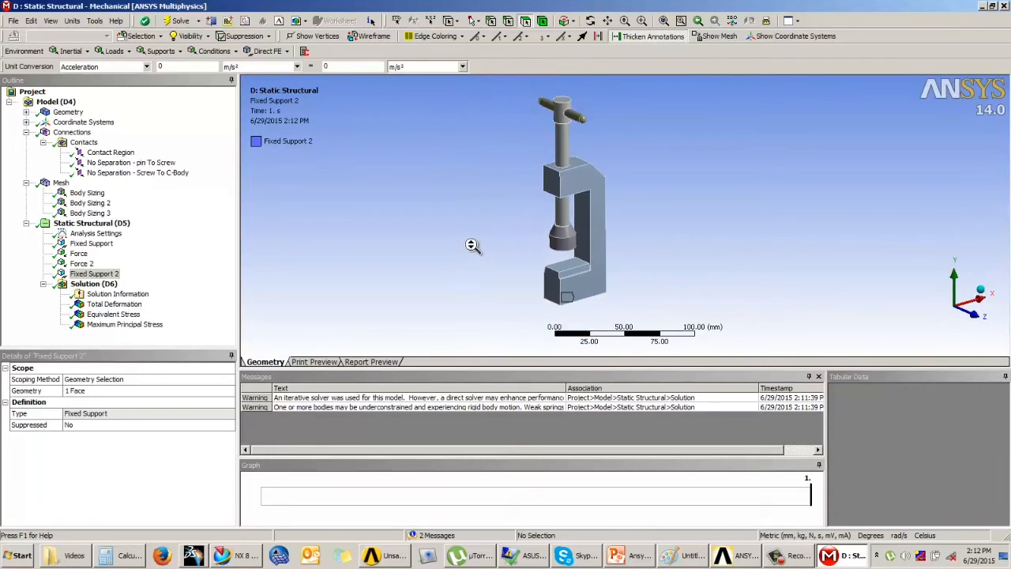
Compare the total deformation, equivalent stress and maximum principal stress results on the whole clamp.
{"action": "left_click", "coordinate": [96, 305]}
{"action": "left_click", "coordinate": [98, 314]}
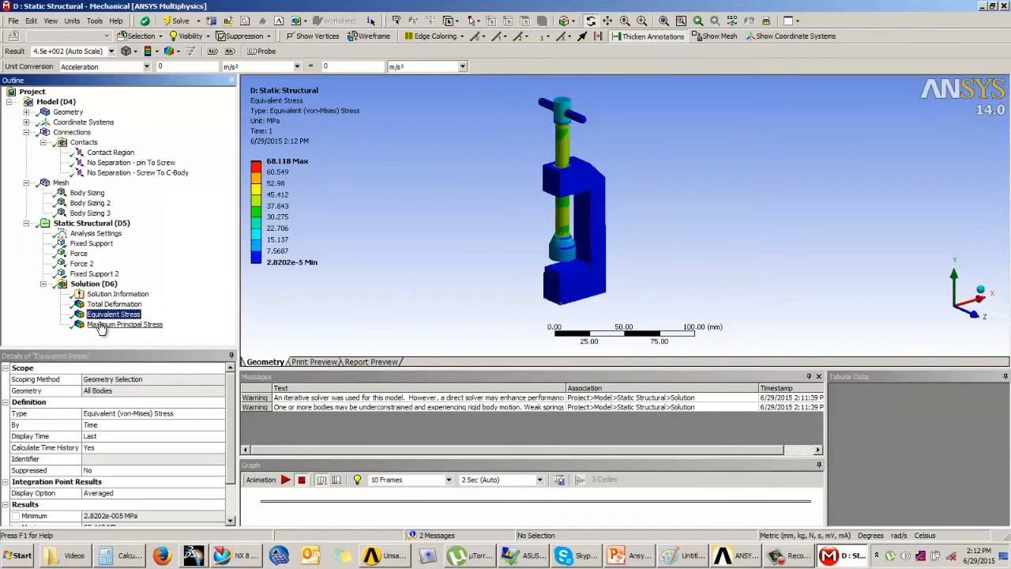
{"action": "left_click", "coordinate": [101, 324]}
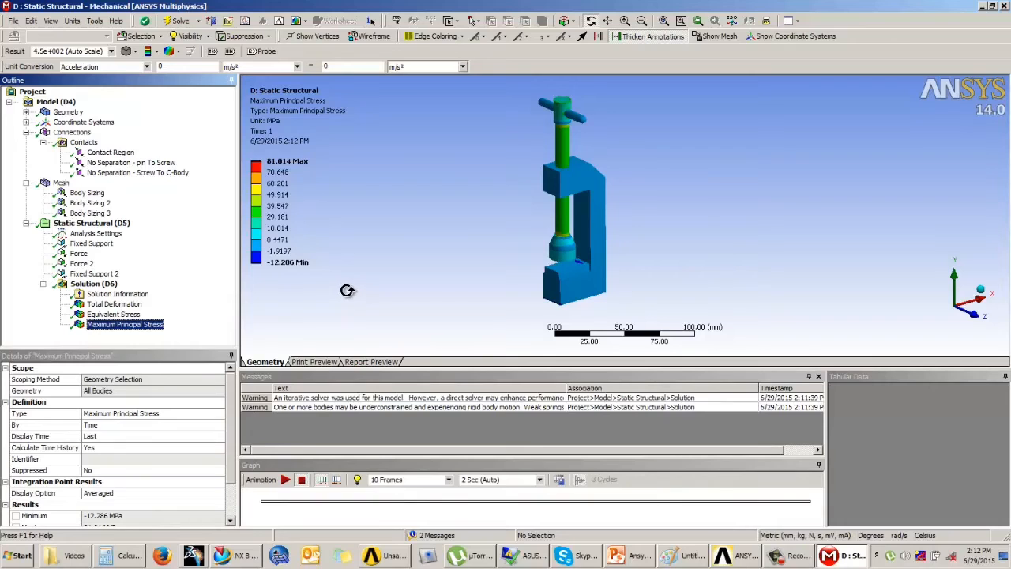
{"action": "left_click_drag", "start_coordinate": [486, 242], "coordinate": [694, 245]}
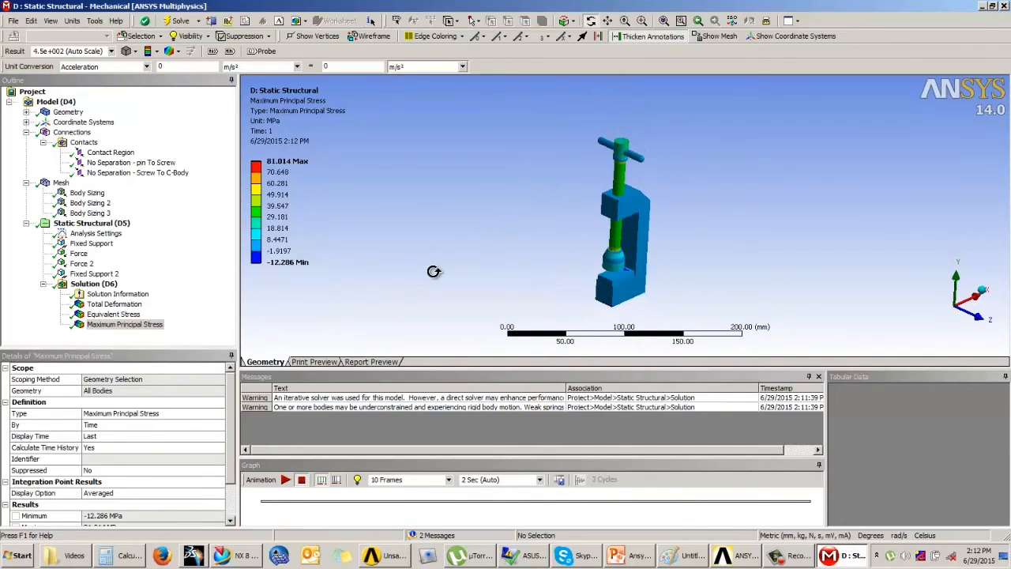
{"action": "scroll", "coordinate": [432, 271], "scroll_direction": "up", "scroll_amount": 2}
Add a Force Reaction probe for the boundary condition Fixed Support and evaluate its result.
{"action": "left_click", "coordinate": [93, 285]}
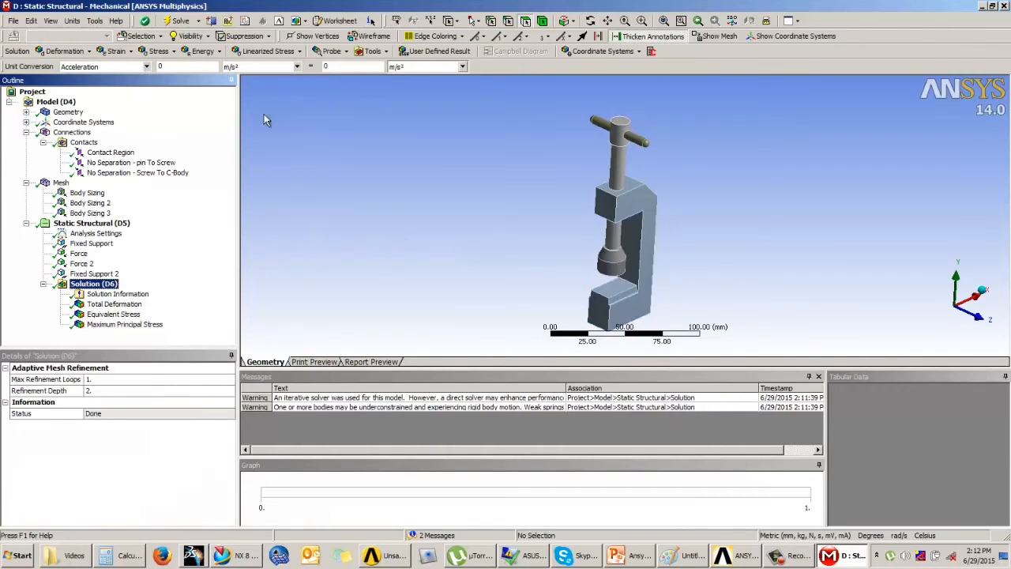
{"action": "left_click", "coordinate": [329, 53]}
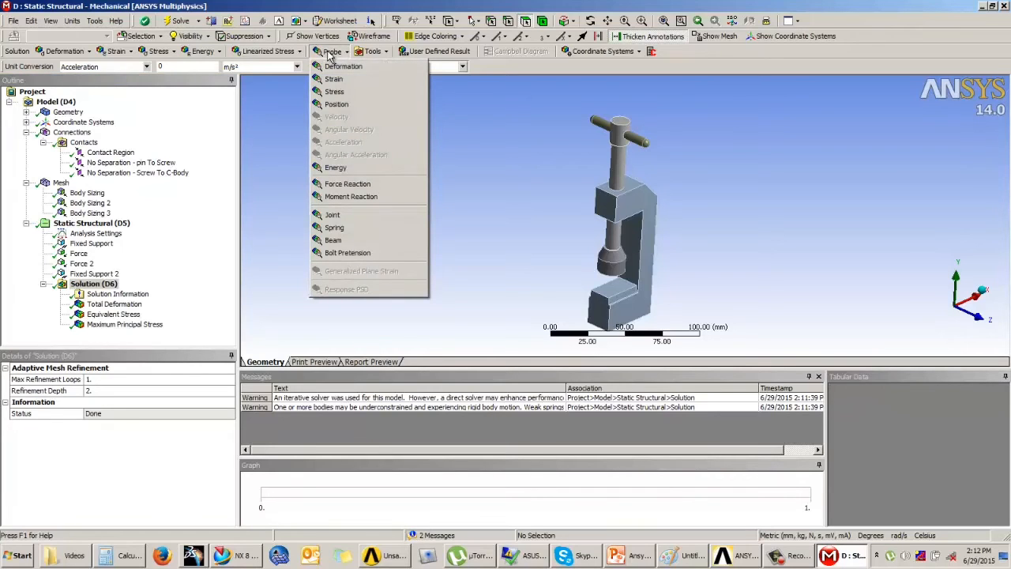
{"action": "left_click", "coordinate": [341, 184]}
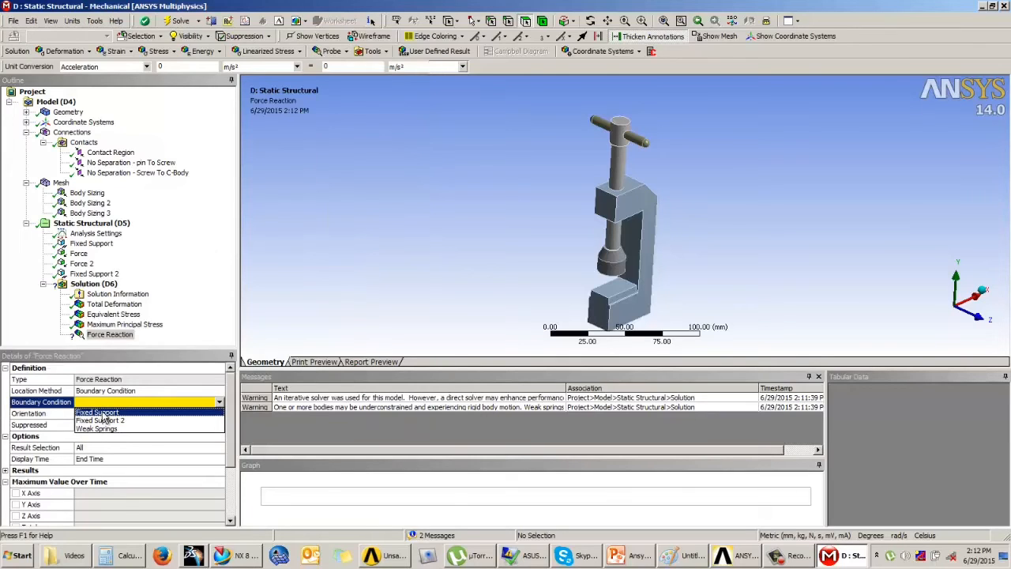
{"action": "left_click", "coordinate": [103, 414]}
{"action": "right_click", "coordinate": [111, 335]}
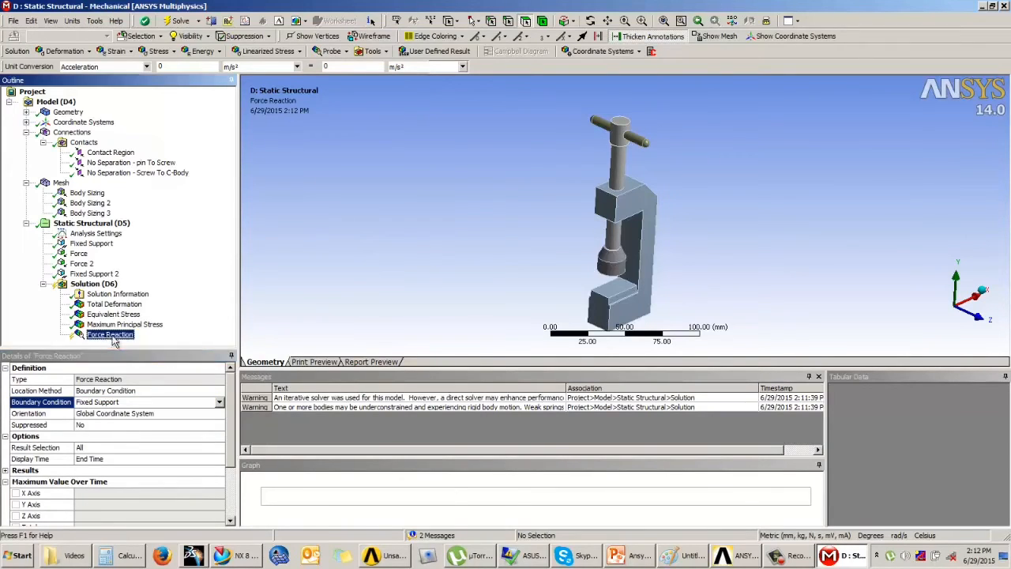
{"action": "left_click", "coordinate": [133, 361]}
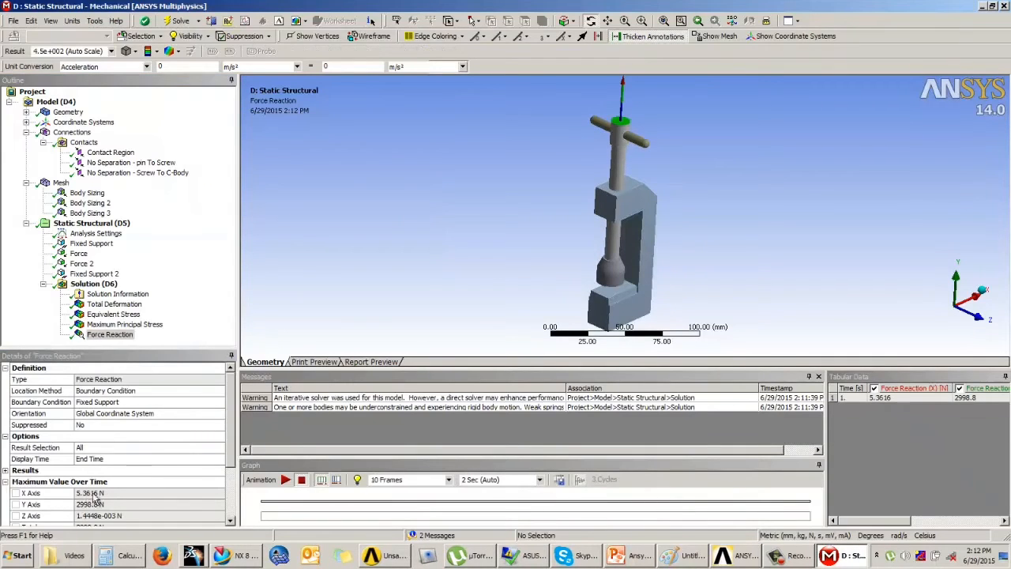
Add a second Force Reaction probe for the boundary condition Fixed Support 2 and evaluate its result.
{"action": "left_click", "coordinate": [116, 293]}
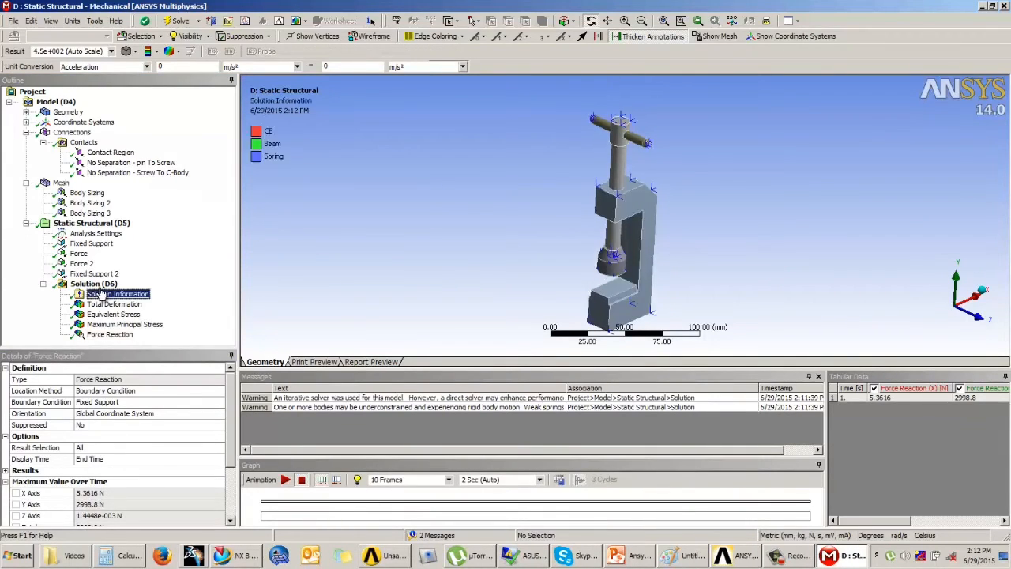
{"action": "left_click", "coordinate": [93, 283]}
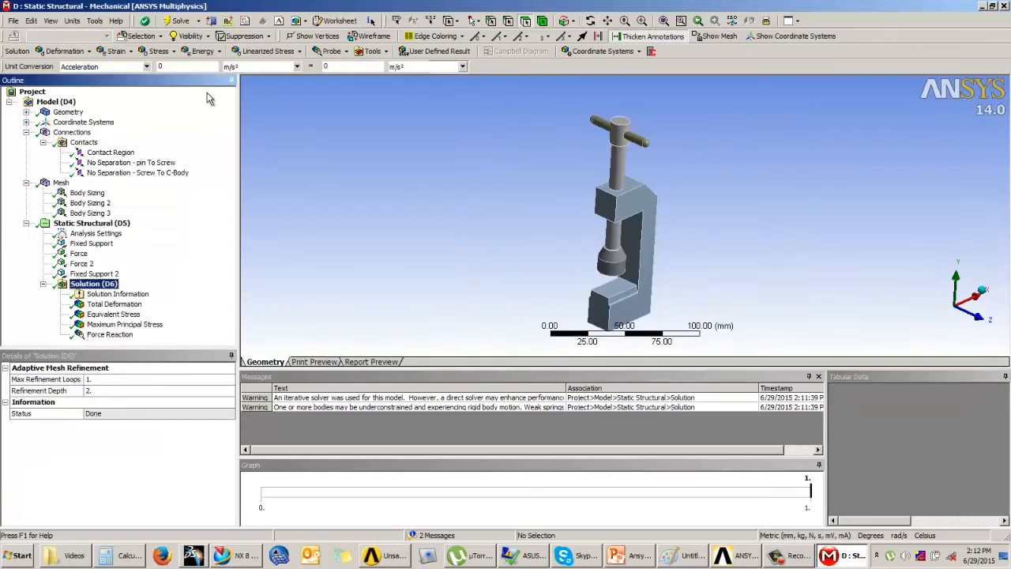
{"action": "left_click", "coordinate": [330, 51]}
{"action": "left_click", "coordinate": [348, 184]}
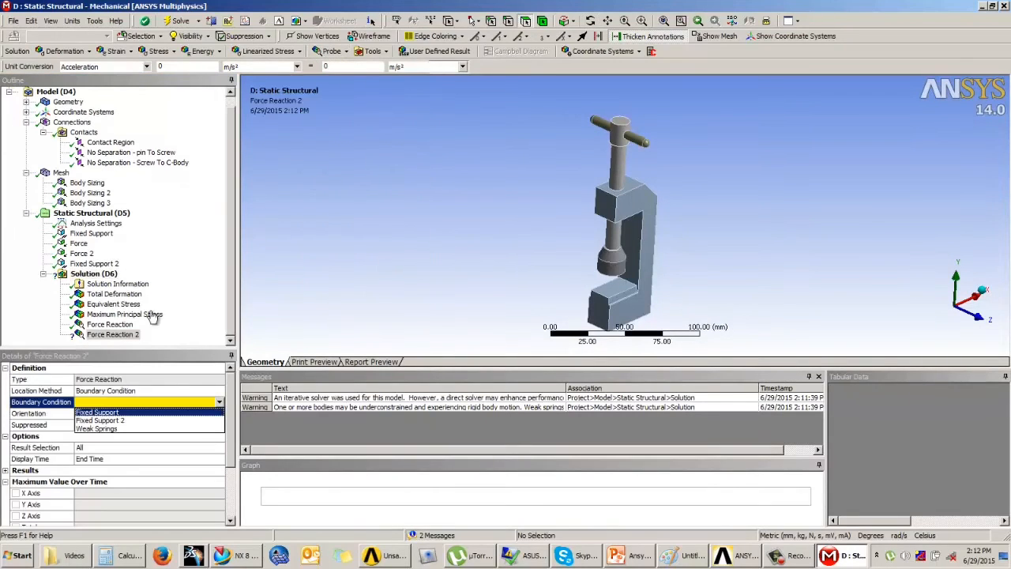
{"action": "left_click", "coordinate": [129, 409]}
{"action": "right_click", "coordinate": [114, 336]}
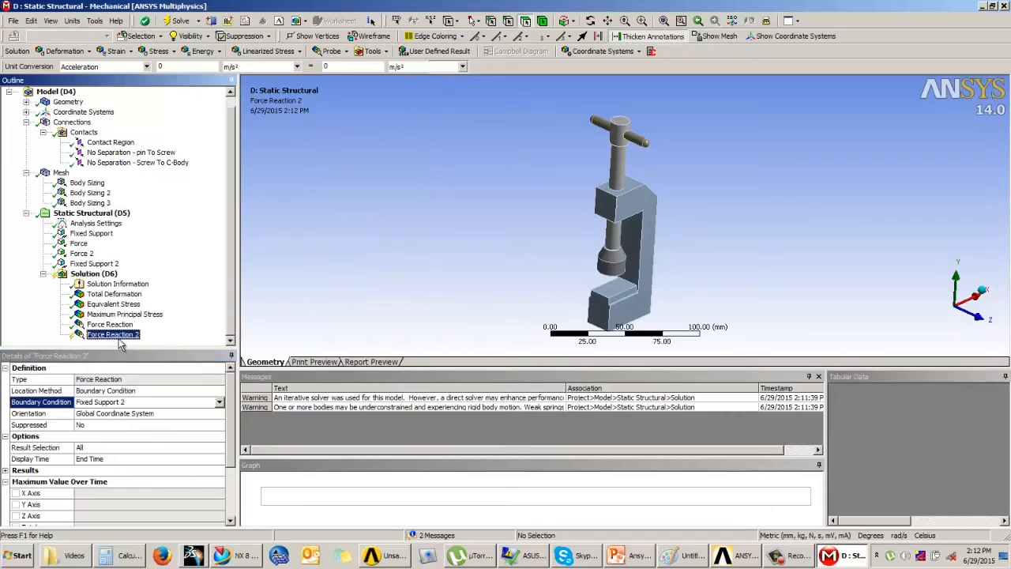
{"action": "left_click", "coordinate": [142, 366]}
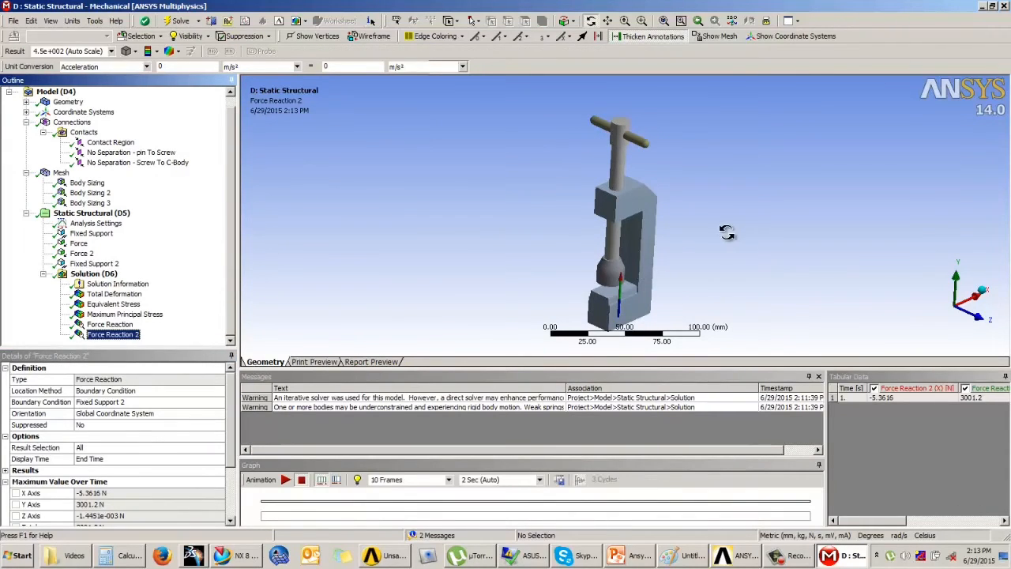
Select both force reaction probes together and examine the reaction arrow at the base of the C-Body.
{"action": "left_click", "coordinate": [110, 324], "text": "ctrl"}
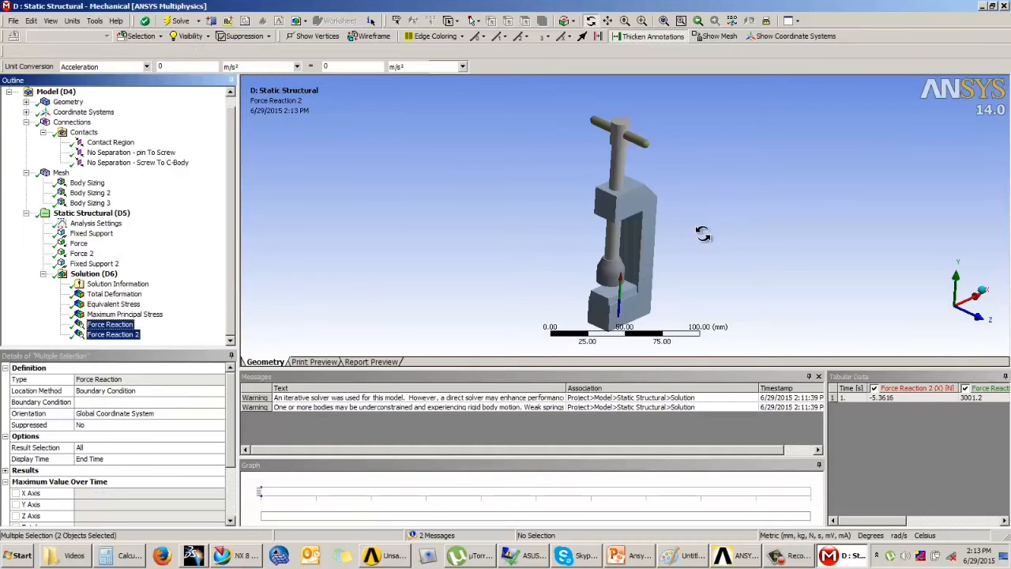
{"action": "middle_click_drag", "start_coordinate": [714, 249], "coordinate": [676, 175], "text": "ctrl"}
{"action": "scroll", "coordinate": [676, 174], "scroll_direction": "up", "scroll_amount": 5}
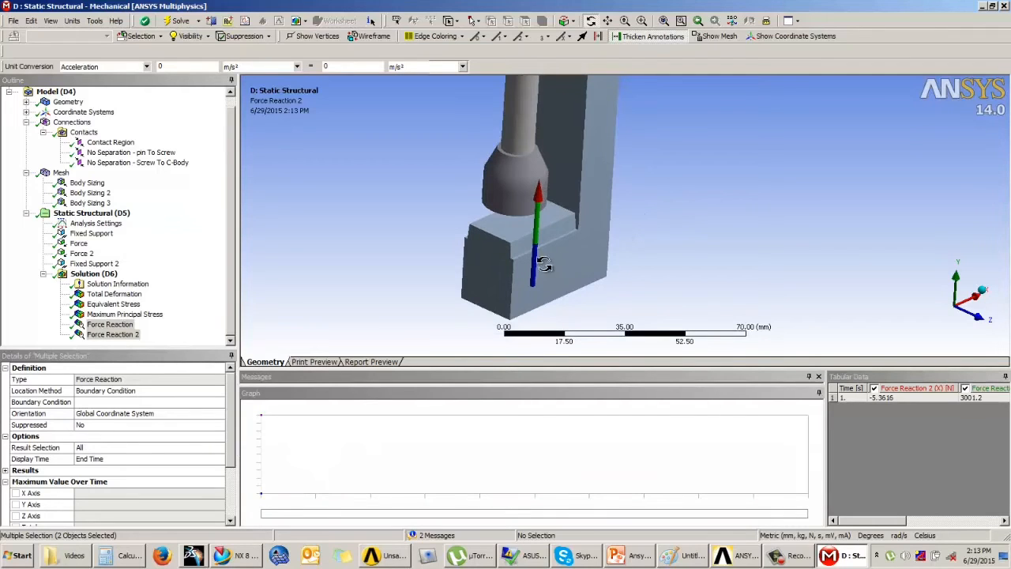
{"action": "left_click_drag", "start_coordinate": [550, 267], "coordinate": [521, 259]}
Play and stop the result animations of Force Reaction 2 and Force Reaction.
{"action": "left_click", "coordinate": [125, 334]}
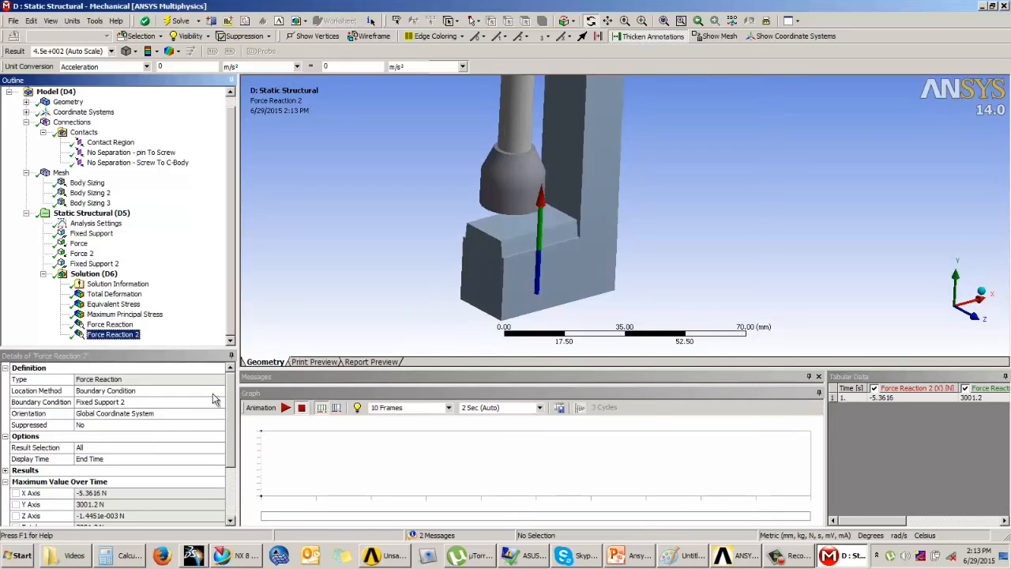
{"action": "left_click", "coordinate": [287, 408]}
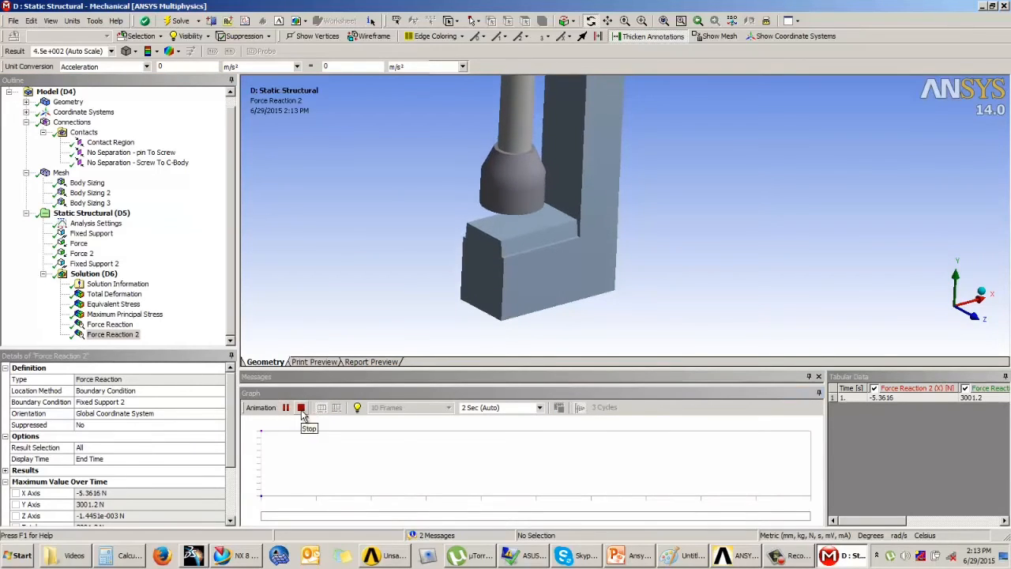
{"action": "left_click", "coordinate": [301, 408]}
{"action": "left_click", "coordinate": [110, 324]}
{"action": "left_click", "coordinate": [286, 407]}
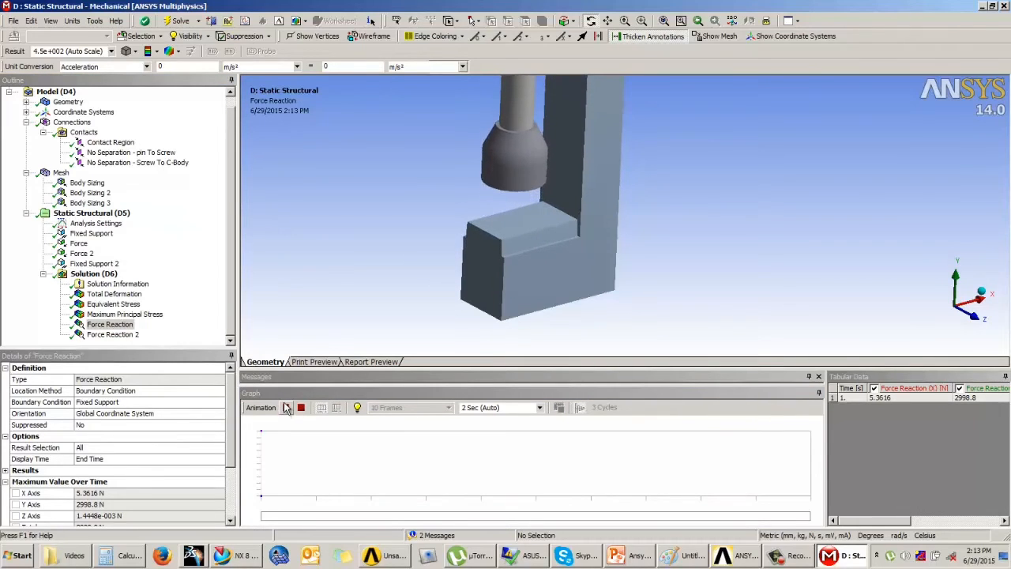
{"action": "left_click", "coordinate": [286, 407]}
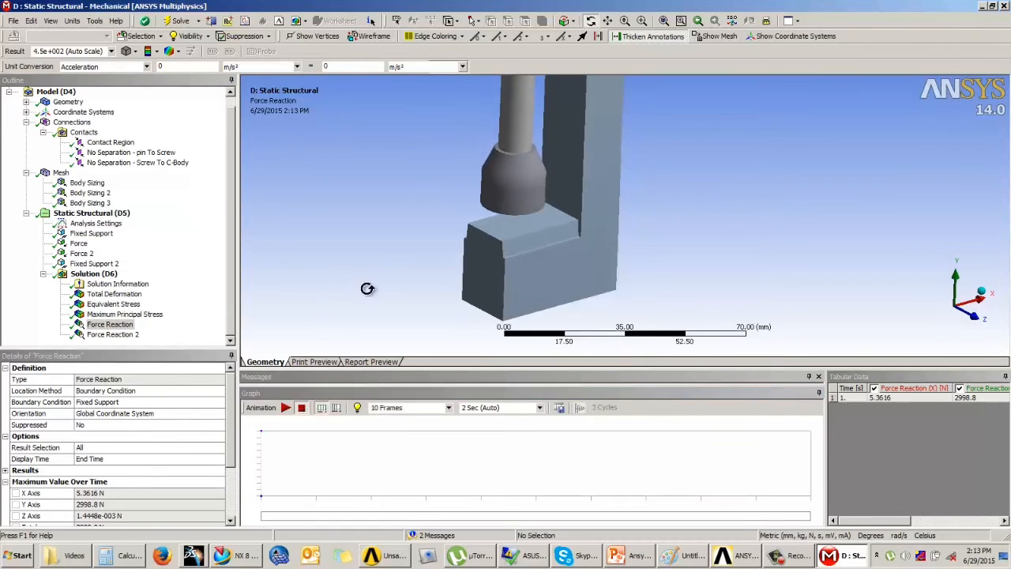
Export the Force Reaction animation to the Desktop as an AVI file named Reactionforce.
{"action": "scroll", "coordinate": [435, 255], "scroll_direction": "down", "scroll_amount": 4}
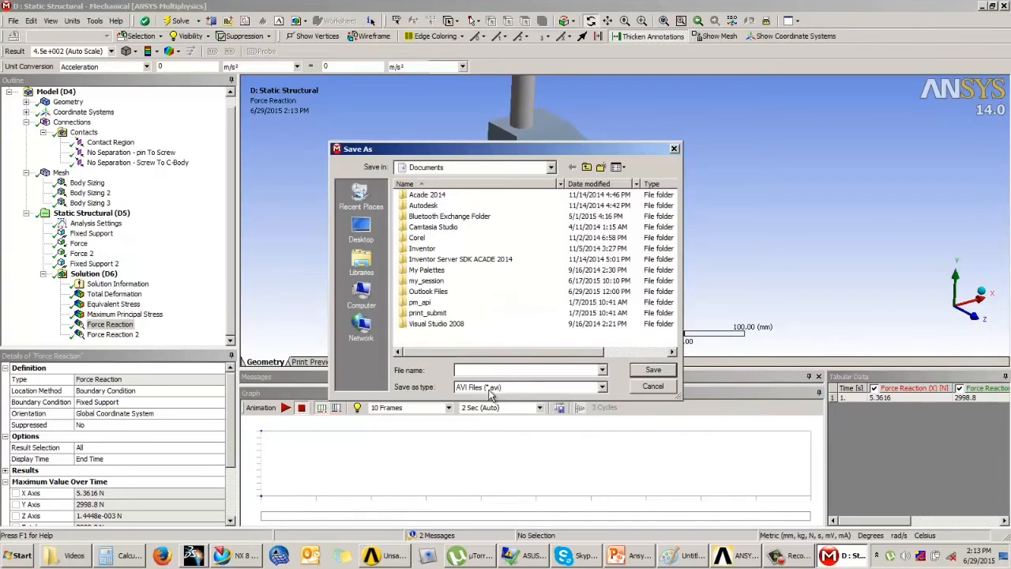
{"action": "left_click", "coordinate": [489, 386]}
{"action": "left_click", "coordinate": [488, 370]}
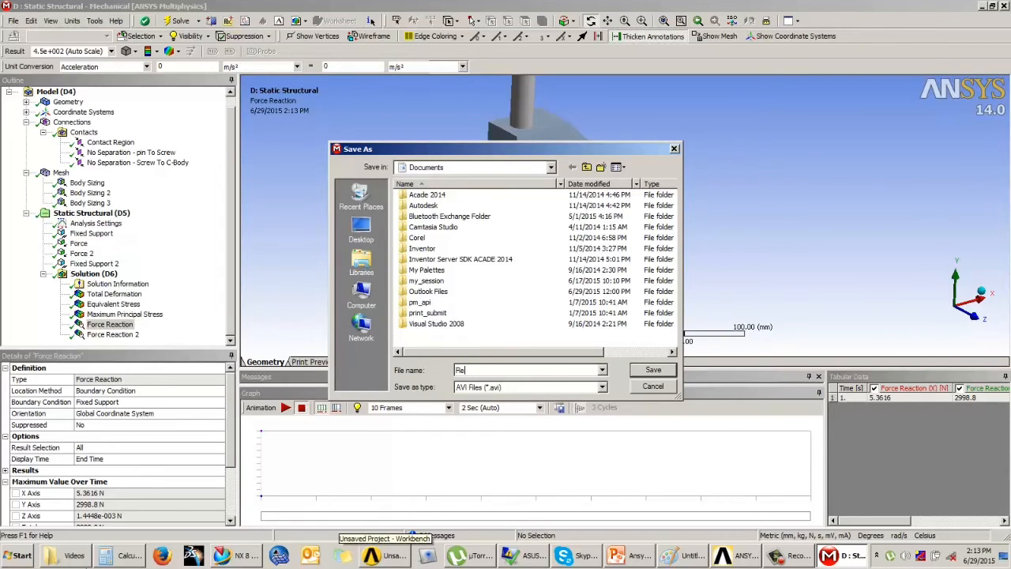
{"action": "type", "text": "Reactionforce"}
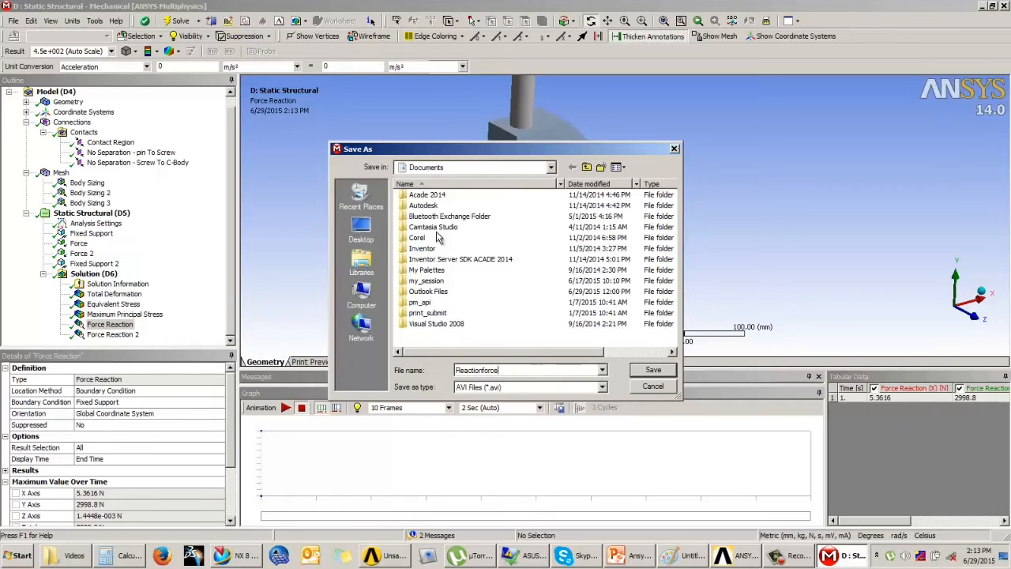
{"action": "left_click", "coordinate": [361, 229]}
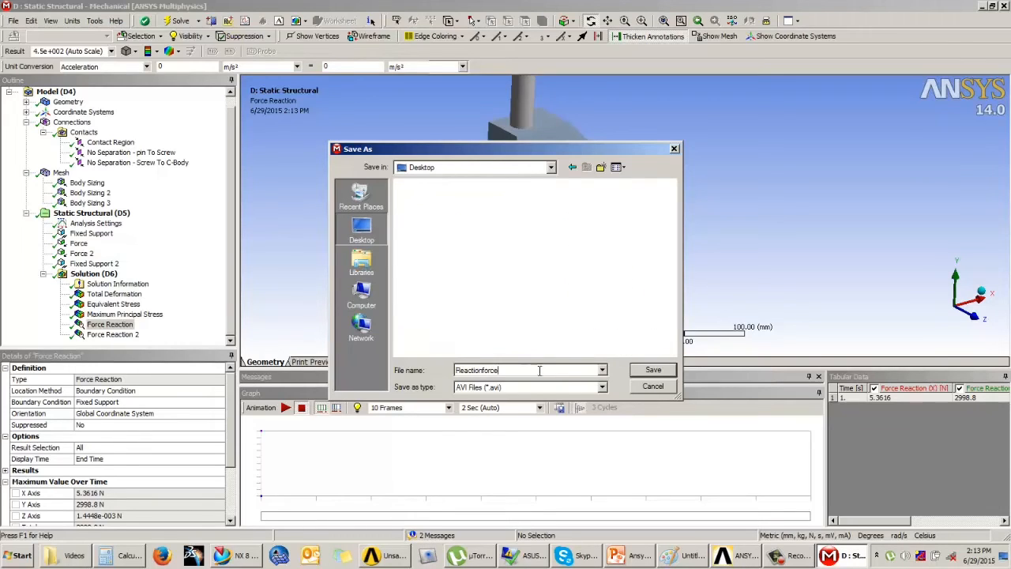
{"action": "left_click", "coordinate": [653, 371]}
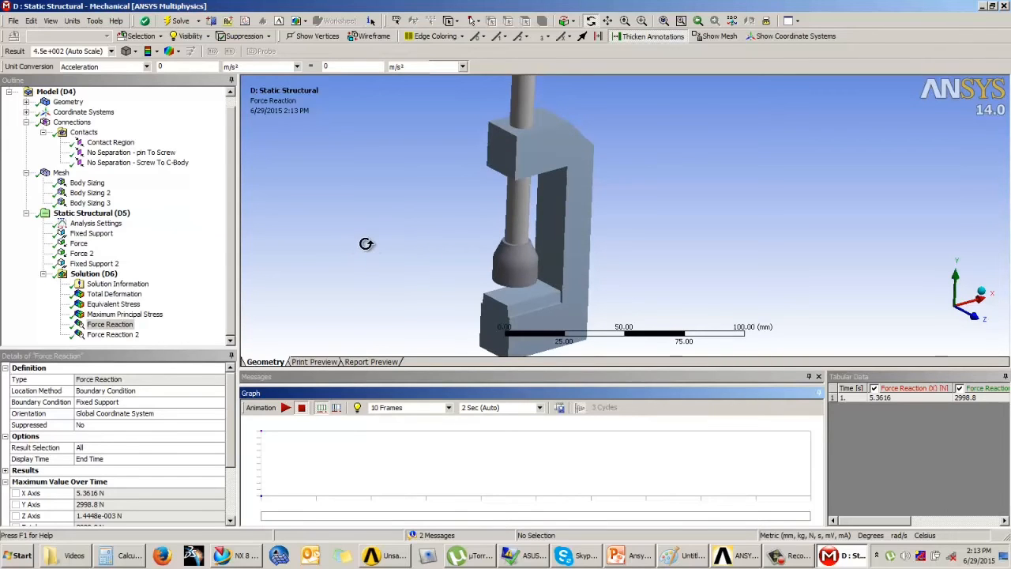
Open the exported Reactionforce video from the desktop and play it in VLC media player.
{"action": "key", "text": "super+d"}
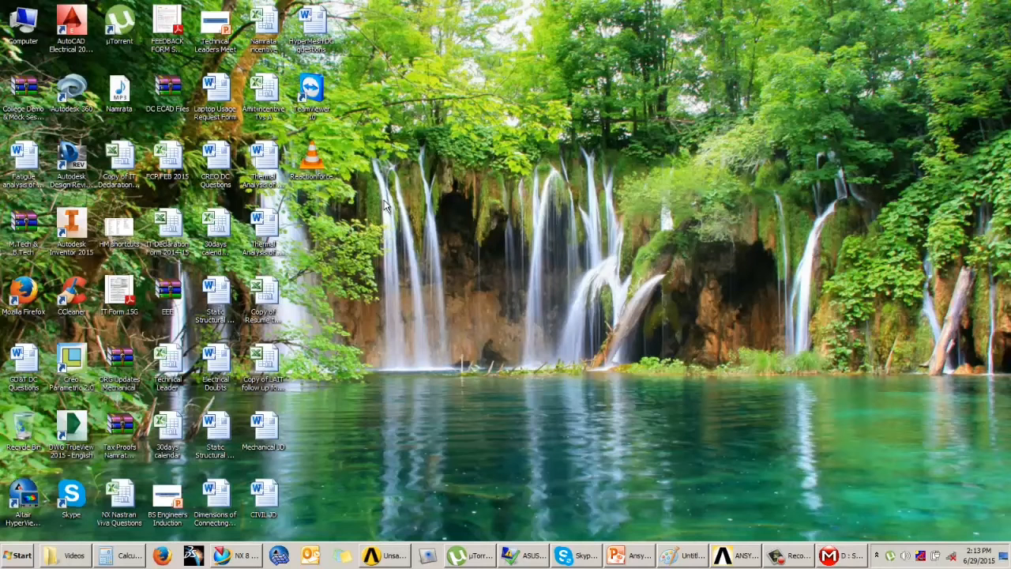
{"action": "left_click", "coordinate": [313, 164]}
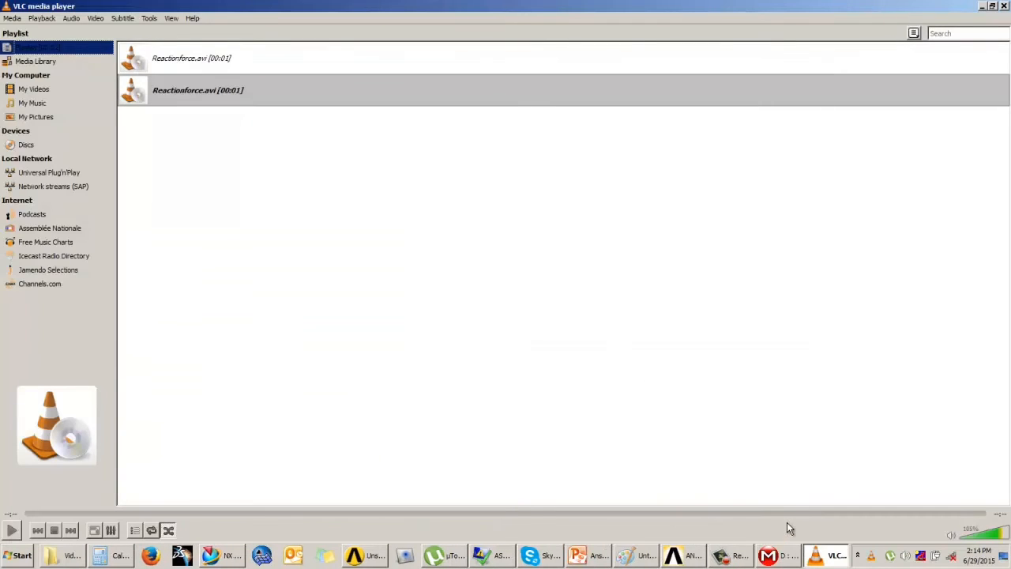
{"action": "left_click", "coordinate": [12, 531]}
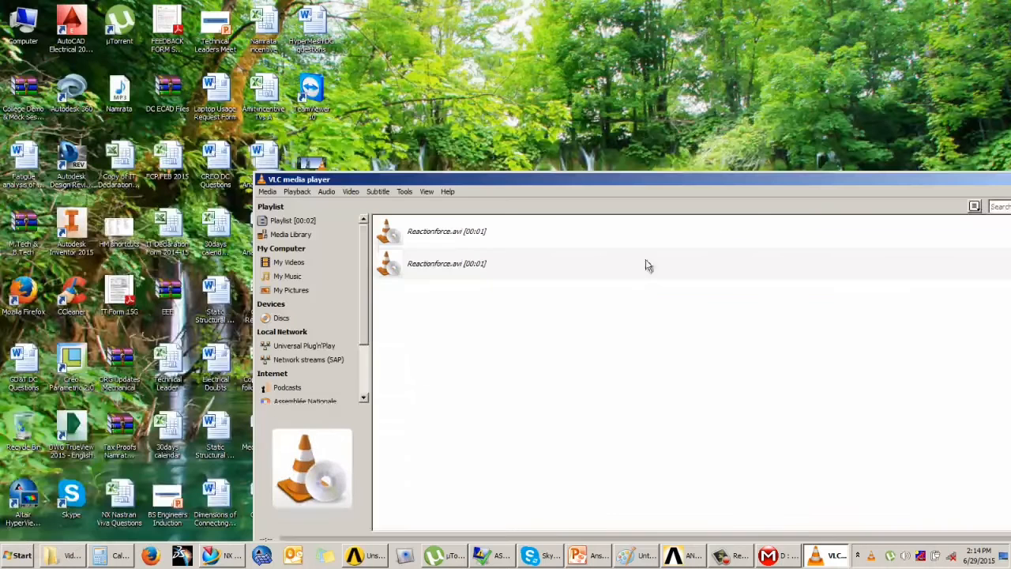
Close the VLC media player playlist window and return to the static structural model in ANSYS Mechanical.
{"action": "left_click_drag", "start_coordinate": [943, 182], "coordinate": [602, 174]}
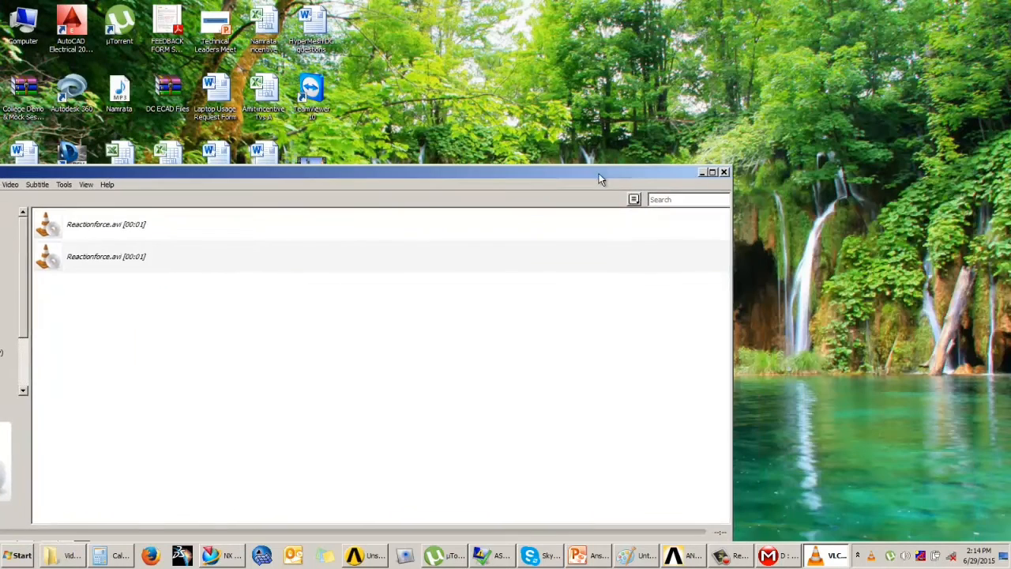
{"action": "left_click", "coordinate": [723, 172]}
{"action": "key", "text": "alt+Tab"}
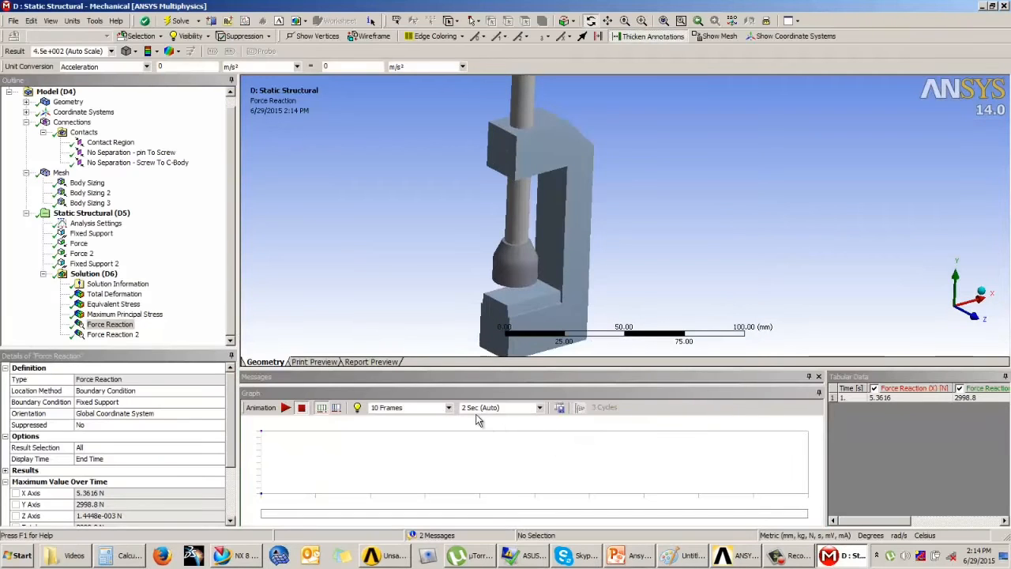
Set the result animation duration to 10 Sec.
{"action": "left_click", "coordinate": [540, 407]}
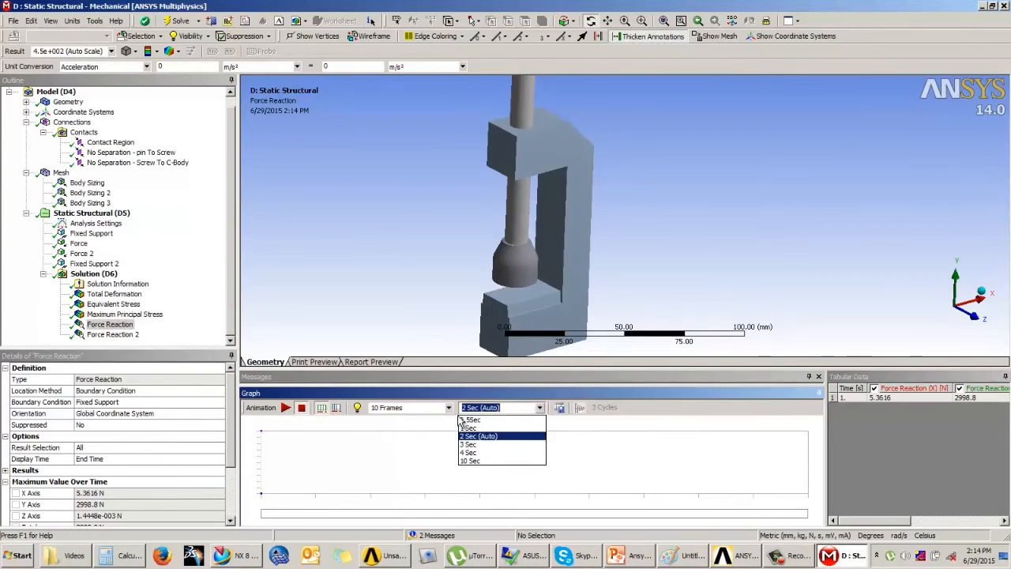
{"action": "left_click", "coordinate": [469, 460]}
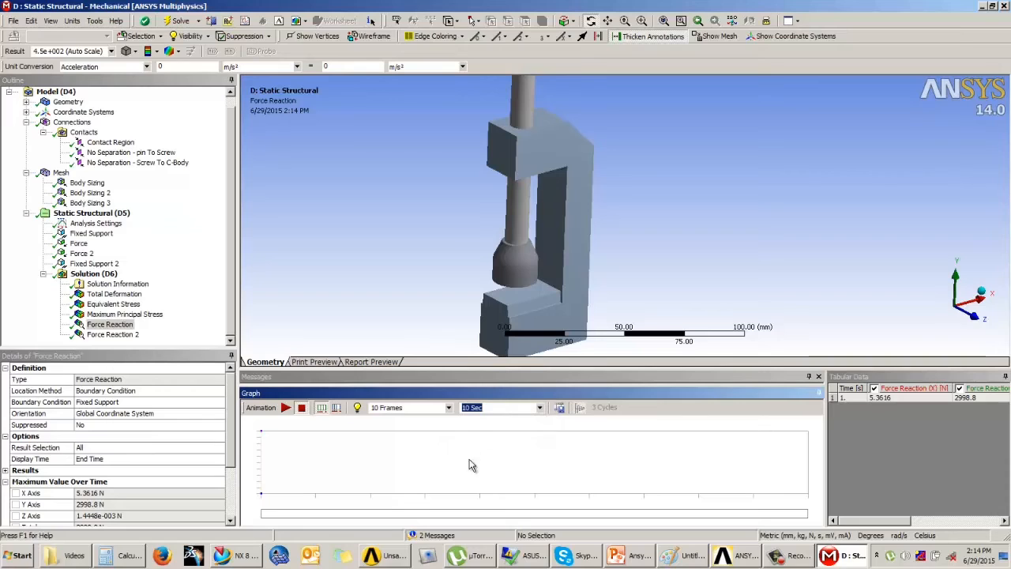
{"action": "left_click", "coordinate": [448, 409]}
{"action": "left_click", "coordinate": [548, 442]}
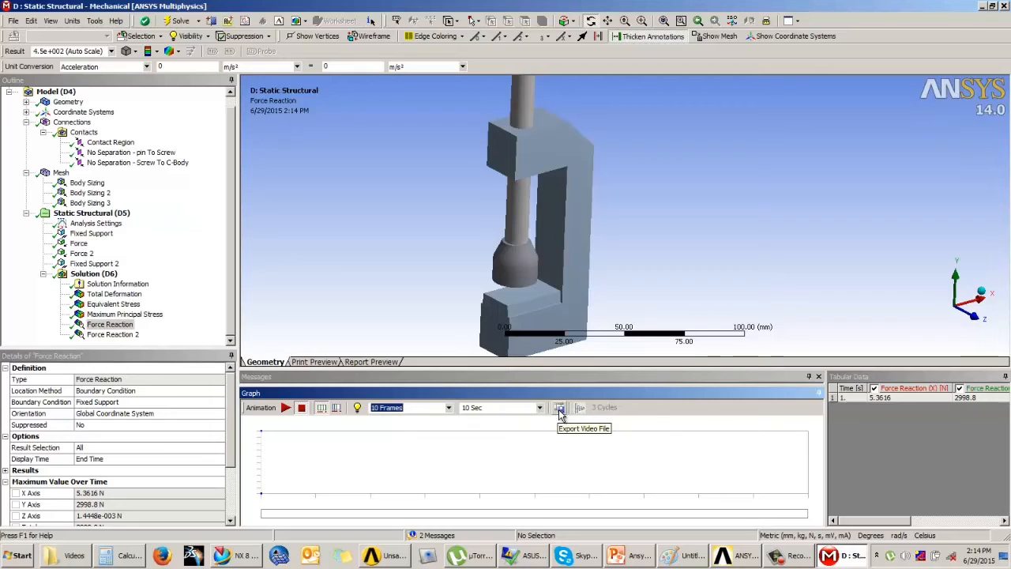
{"action": "left_click", "coordinate": [388, 246]}
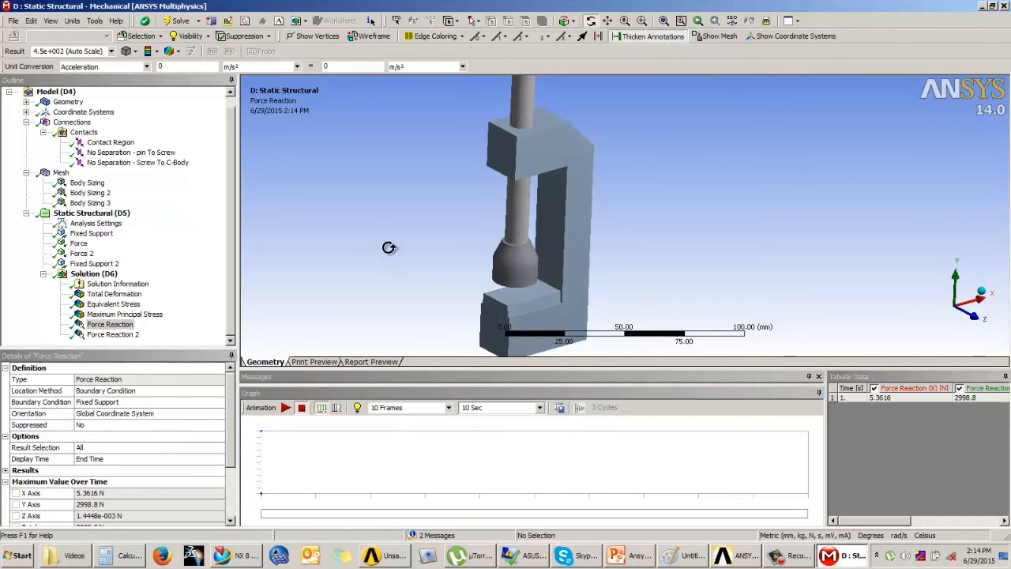
Display the Equivalent Stress result with Smooth Contours and inspect the screw head and handle up close.
{"action": "scroll", "coordinate": [496, 246], "scroll_direction": "up", "scroll_amount": 2}
{"action": "scroll", "coordinate": [496, 246], "scroll_direction": "down", "scroll_amount": 3}
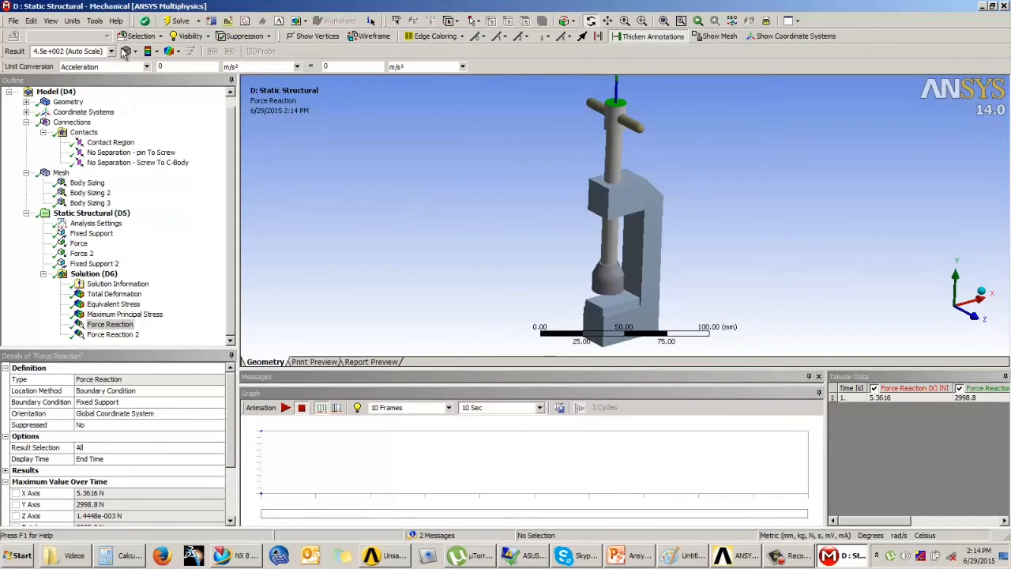
{"action": "left_click", "coordinate": [156, 51]}
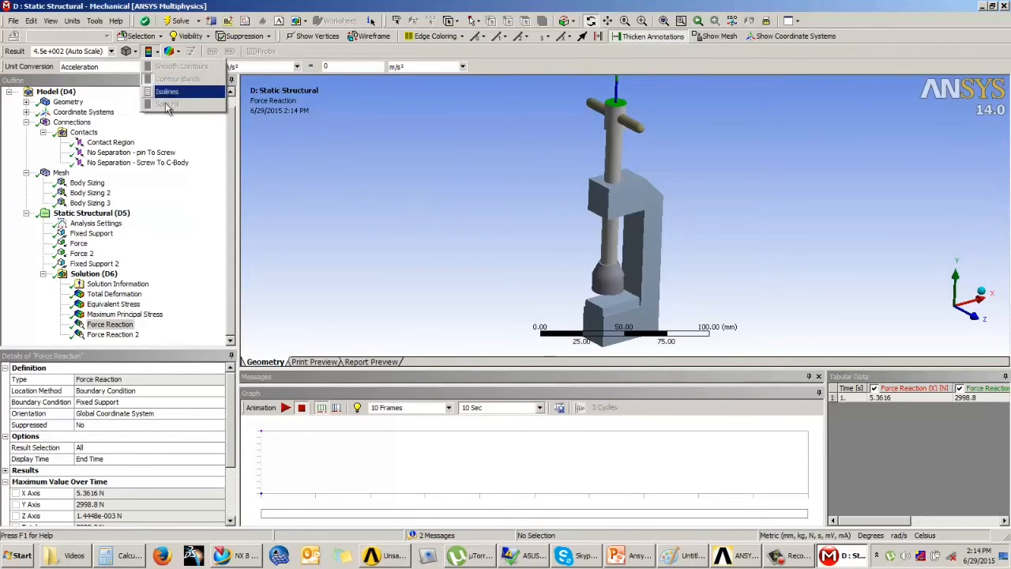
{"action": "left_click", "coordinate": [125, 313]}
{"action": "left_click", "coordinate": [113, 304]}
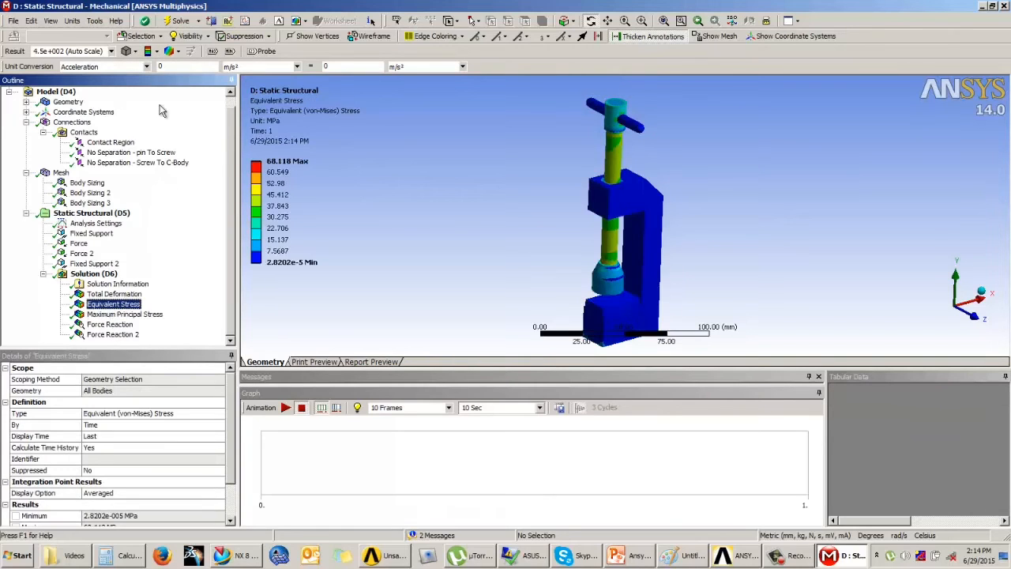
{"action": "left_click", "coordinate": [155, 52]}
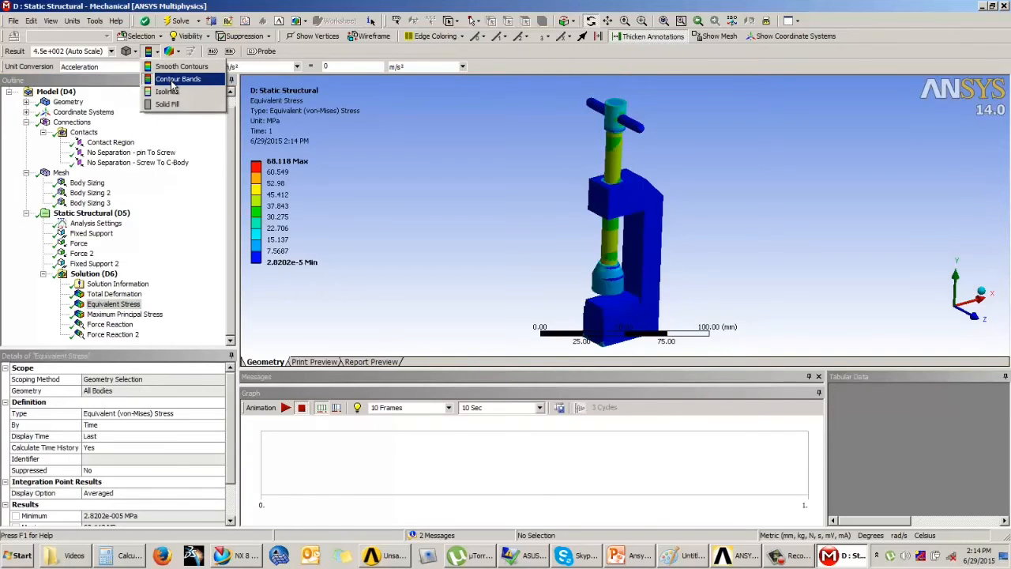
{"action": "left_click", "coordinate": [178, 66]}
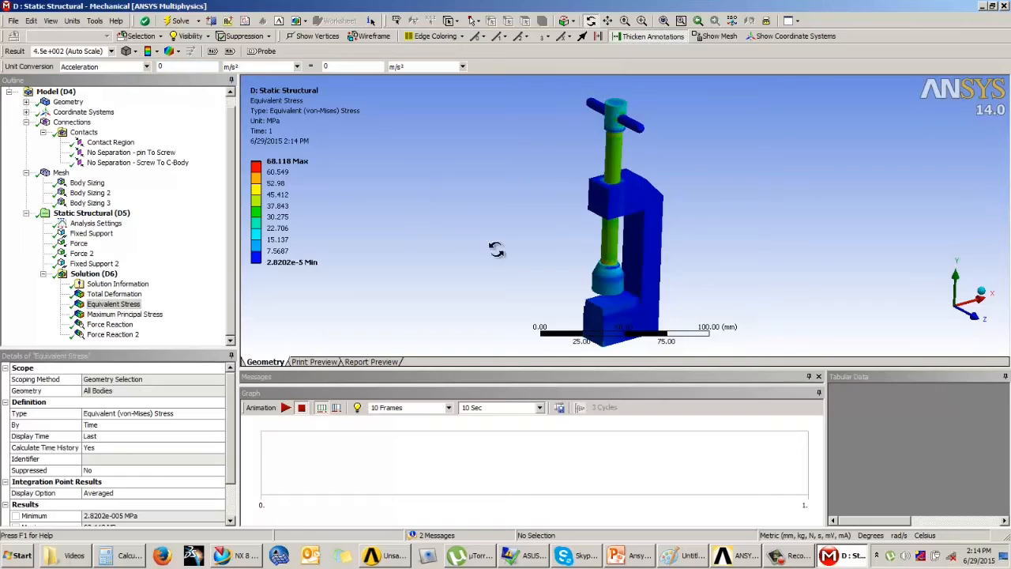
{"action": "scroll", "coordinate": [575, 226], "scroll_direction": "up", "scroll_amount": 6}
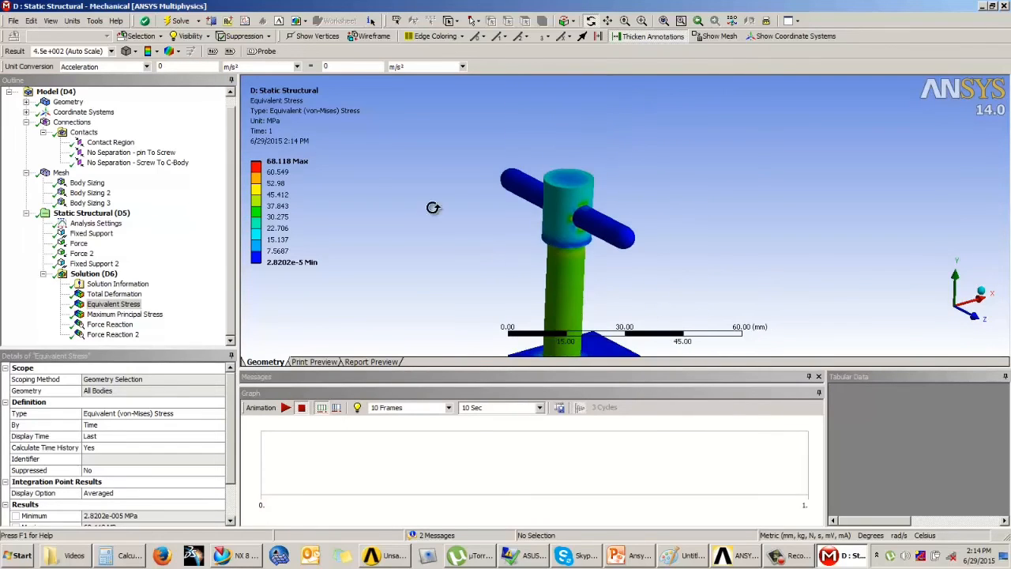
Compare the Contour Bands, Smooth Contours, Isolines and Solid Fill displays of the Equivalent Stress result.
{"action": "left_click", "coordinate": [156, 52]}
{"action": "left_click", "coordinate": [178, 77]}
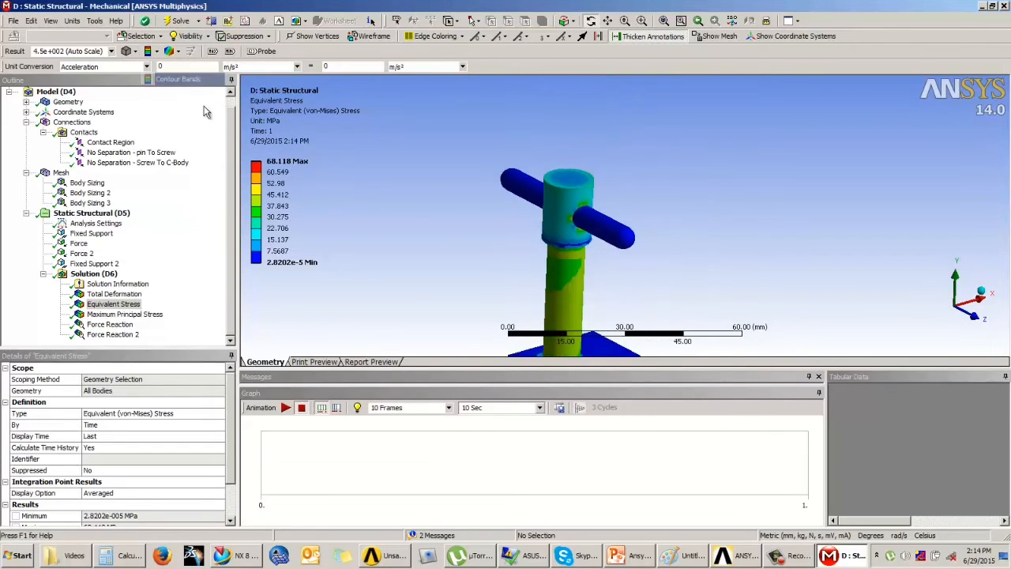
{"action": "left_click", "coordinate": [155, 52]}
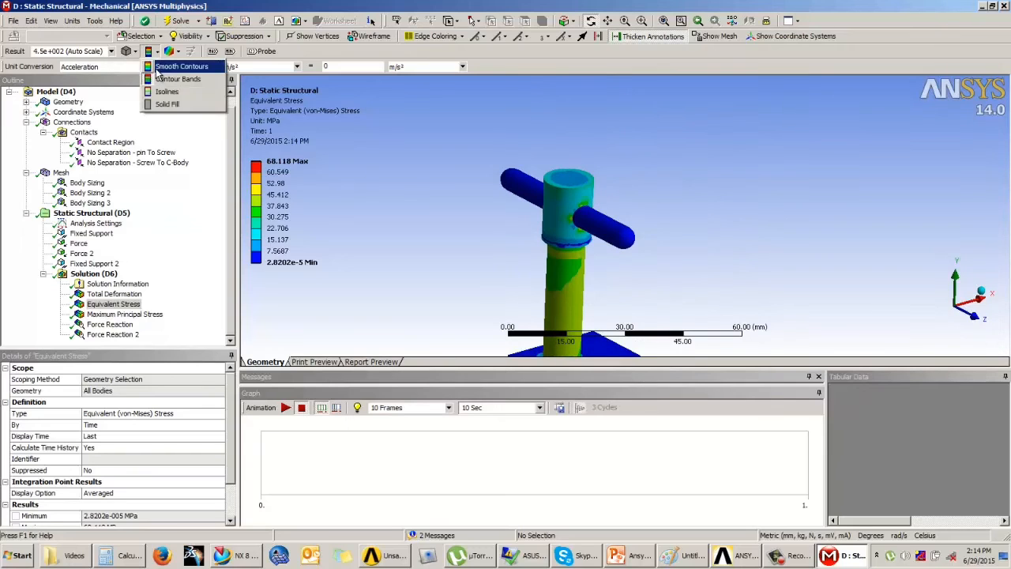
{"action": "left_click", "coordinate": [158, 67]}
{"action": "left_click", "coordinate": [155, 52]}
{"action": "left_click", "coordinate": [169, 88]}
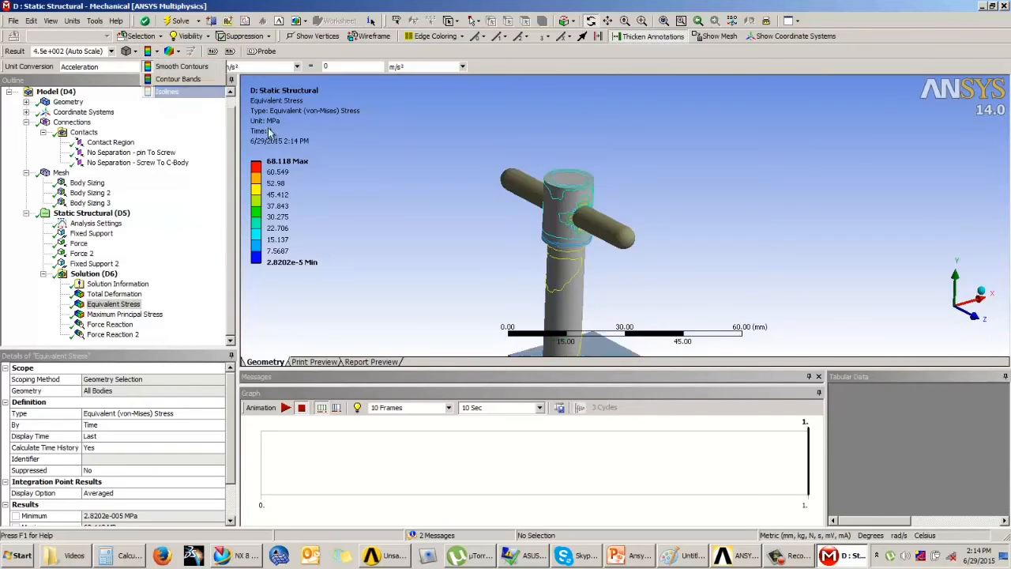
{"action": "left_click", "coordinate": [147, 52]}
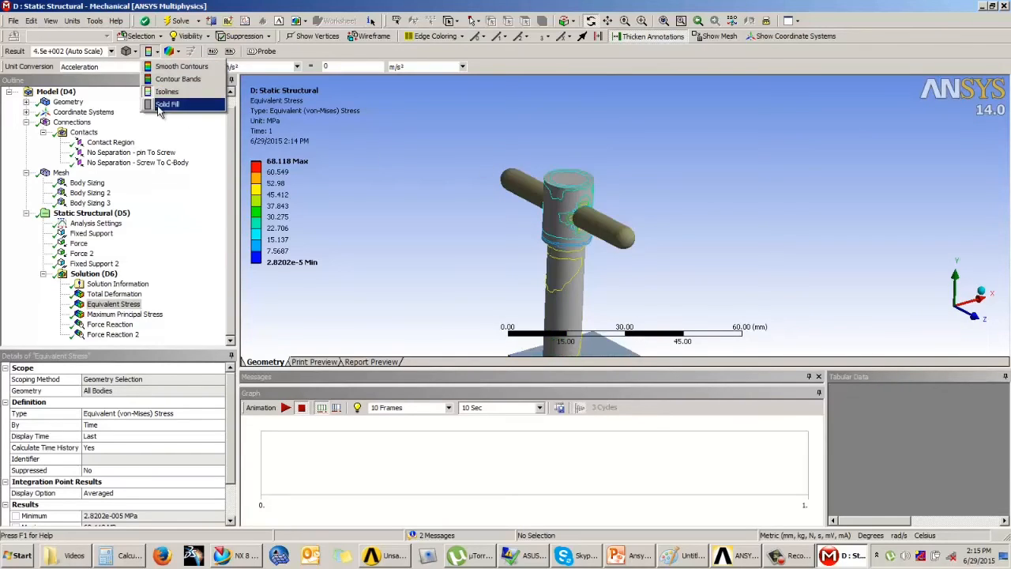
{"action": "left_click", "coordinate": [168, 101]}
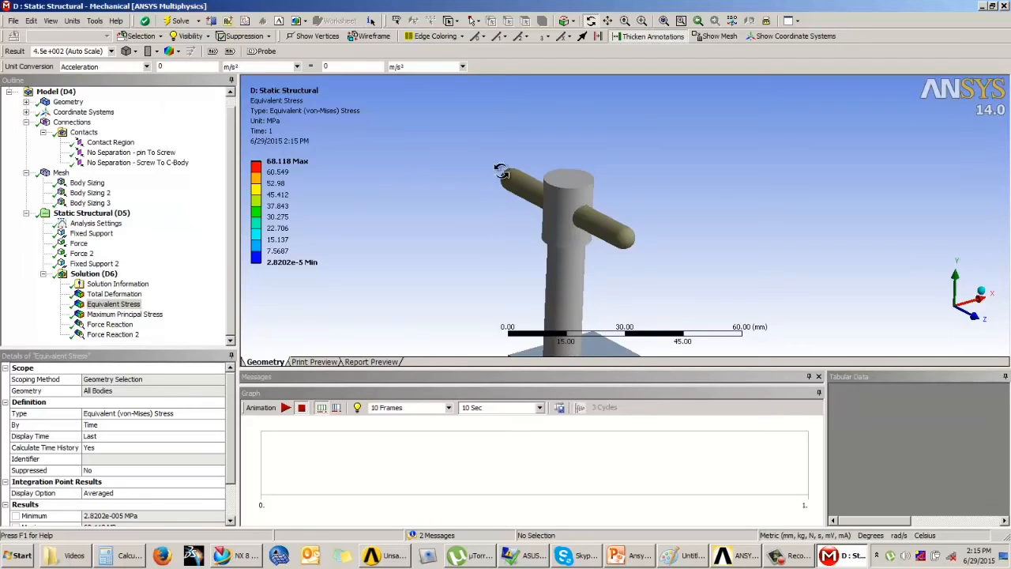
Set the edge display to No WireFrame and return the Equivalent Stress plot to Contour Bands.
{"action": "left_click", "coordinate": [178, 52]}
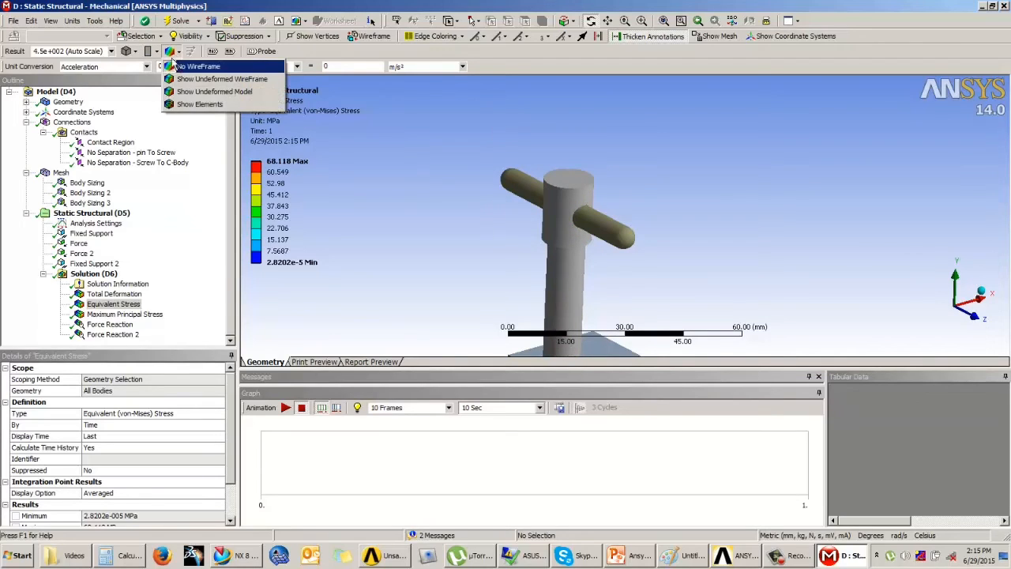
{"action": "left_click", "coordinate": [189, 67]}
{"action": "left_click", "coordinate": [147, 52]}
{"action": "left_click", "coordinate": [168, 76]}
Overlay the undeformed wireframe on the Equivalent Stress plot and inspect it around the screw and C-Body.
{"action": "left_click", "coordinate": [178, 52]}
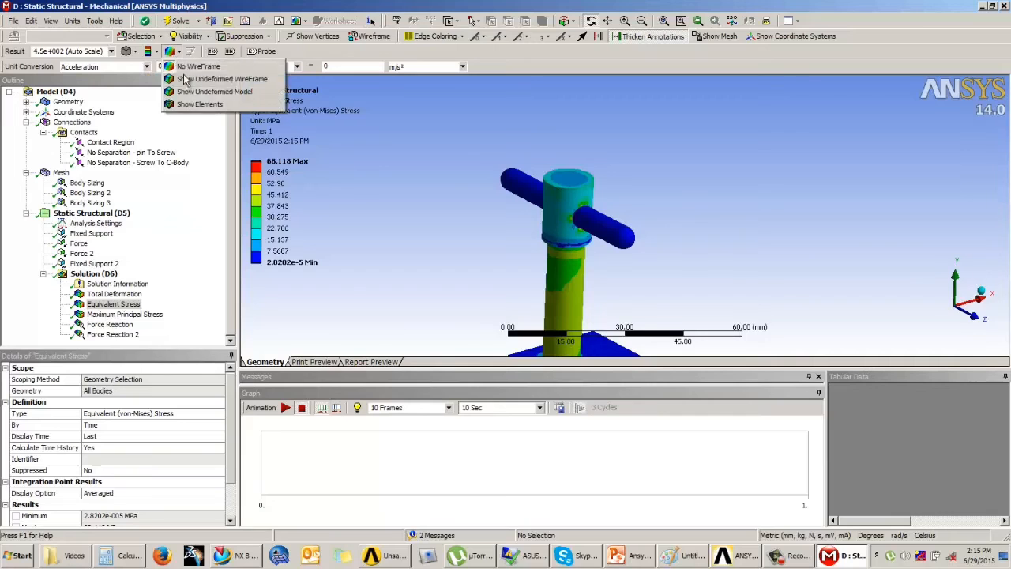
{"action": "left_click", "coordinate": [203, 79]}
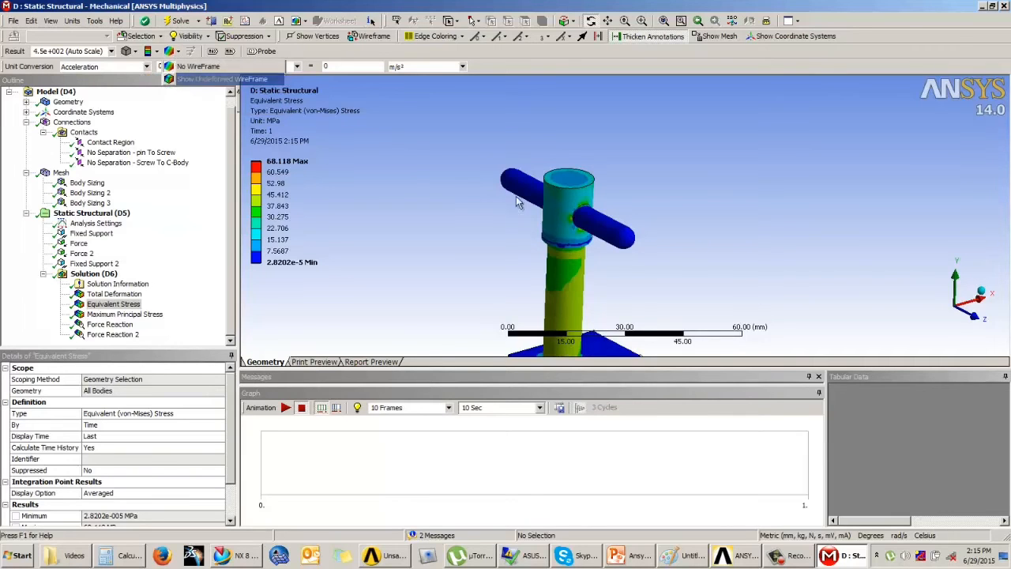
{"action": "scroll", "coordinate": [605, 153], "scroll_direction": "up", "scroll_amount": 5}
{"action": "scroll", "coordinate": [669, 210], "scroll_direction": "down", "scroll_amount": 3}
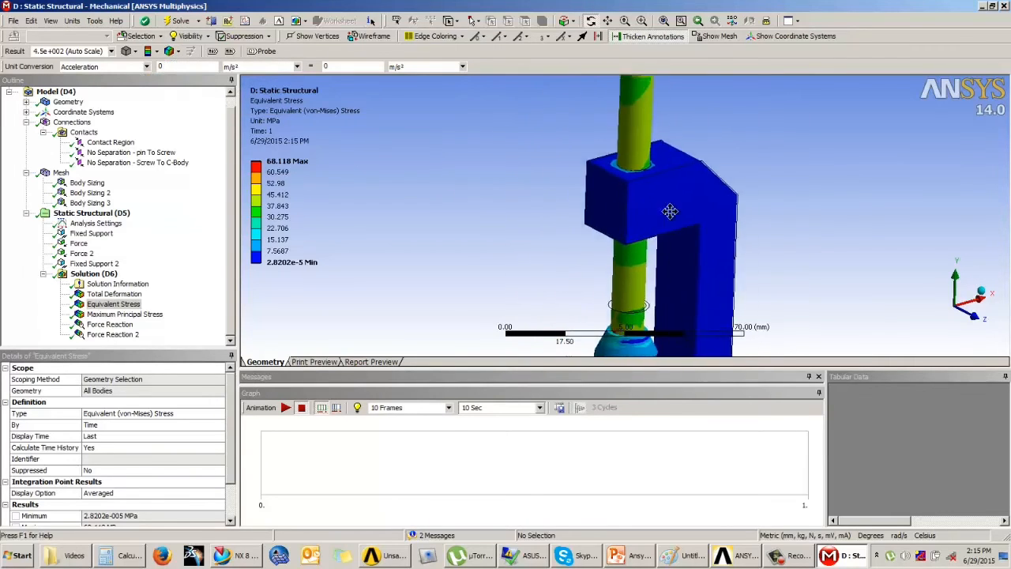
{"action": "left_click_drag", "start_coordinate": [669, 210], "coordinate": [471, 186]}
Overlay the undeformed model on the Equivalent Stress plot, and play and stop the result animation.
{"action": "left_click", "coordinate": [171, 51]}
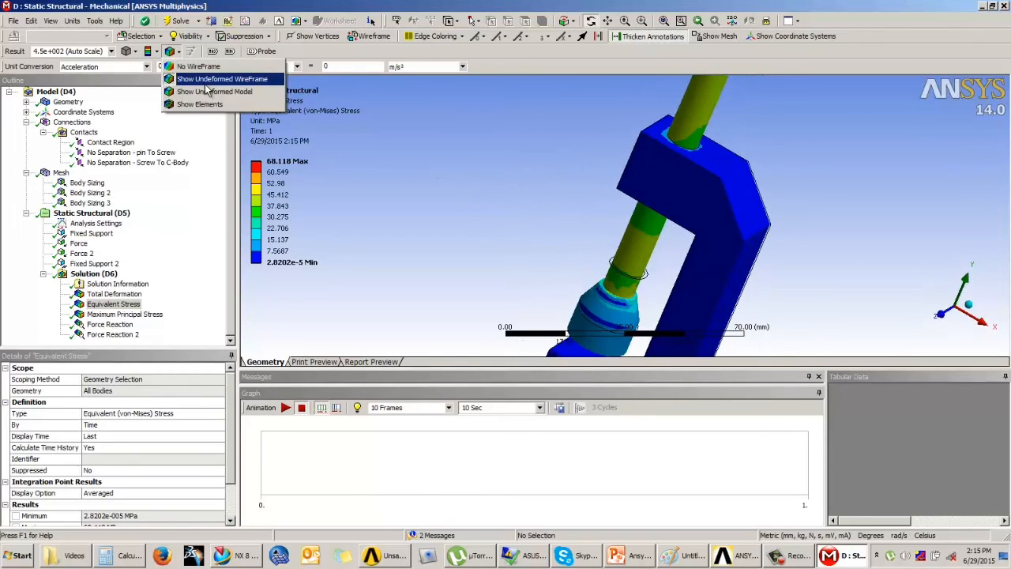
{"action": "left_click", "coordinate": [213, 91]}
{"action": "left_click_drag", "start_coordinate": [624, 225], "coordinate": [596, 157]}
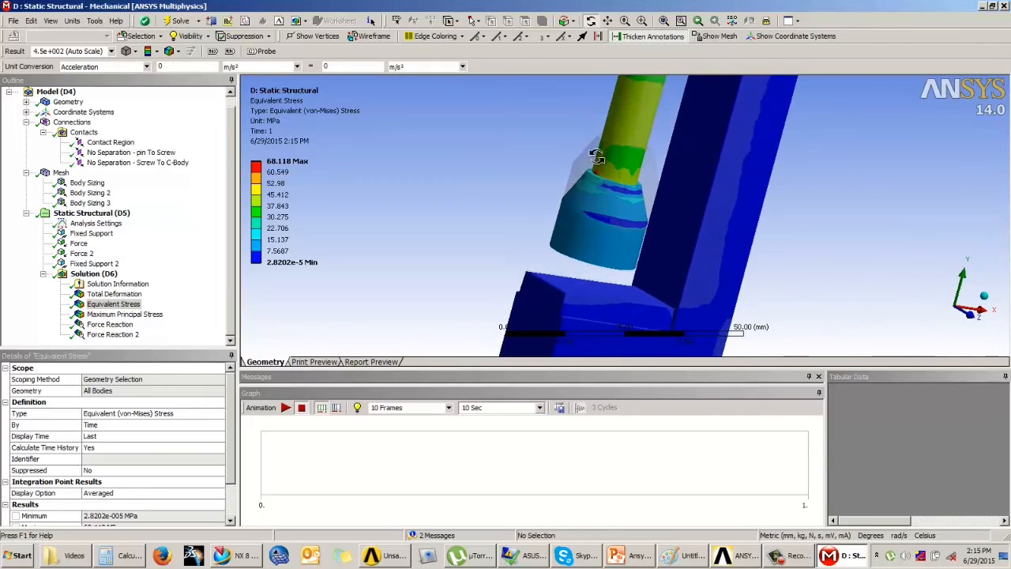
{"action": "left_click", "coordinate": [286, 408]}
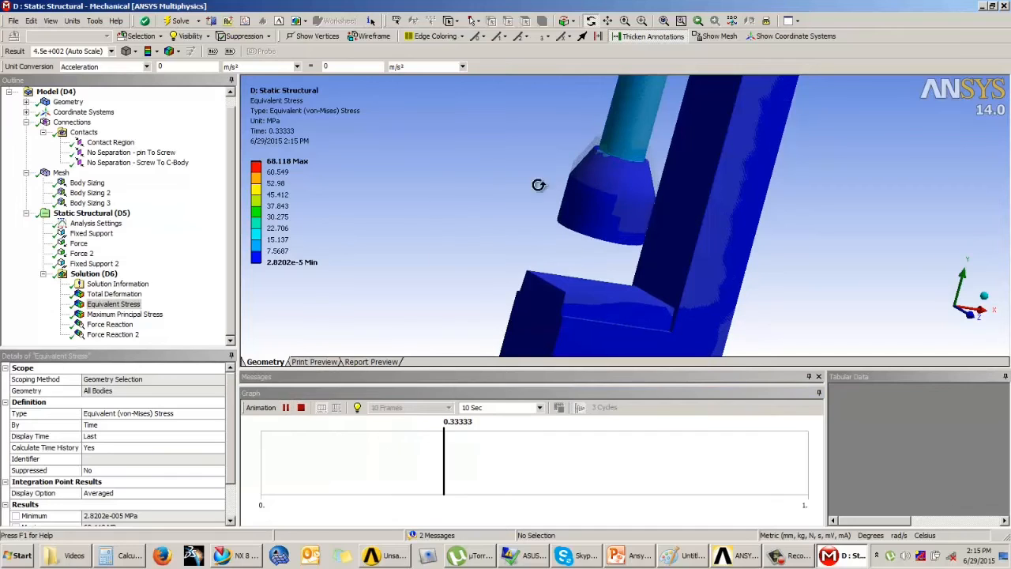
{"action": "left_click", "coordinate": [301, 407]}
{"action": "middle_click_drag", "start_coordinate": [505, 237], "coordinate": [581, 169]}
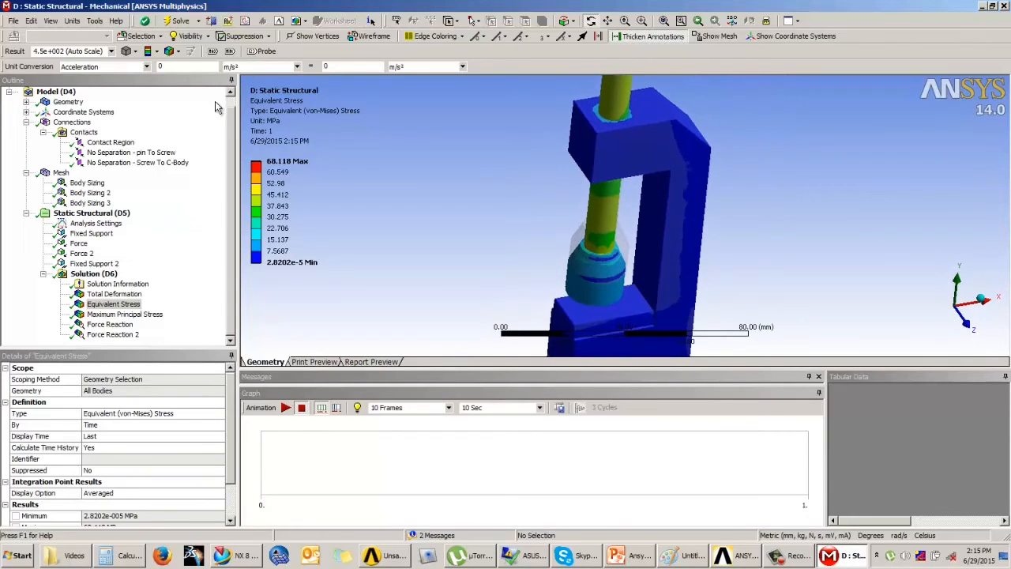
Show the Max and Min labels on the Equivalent Stress plot and locate them on the clamp.
{"action": "left_click", "coordinate": [213, 52]}
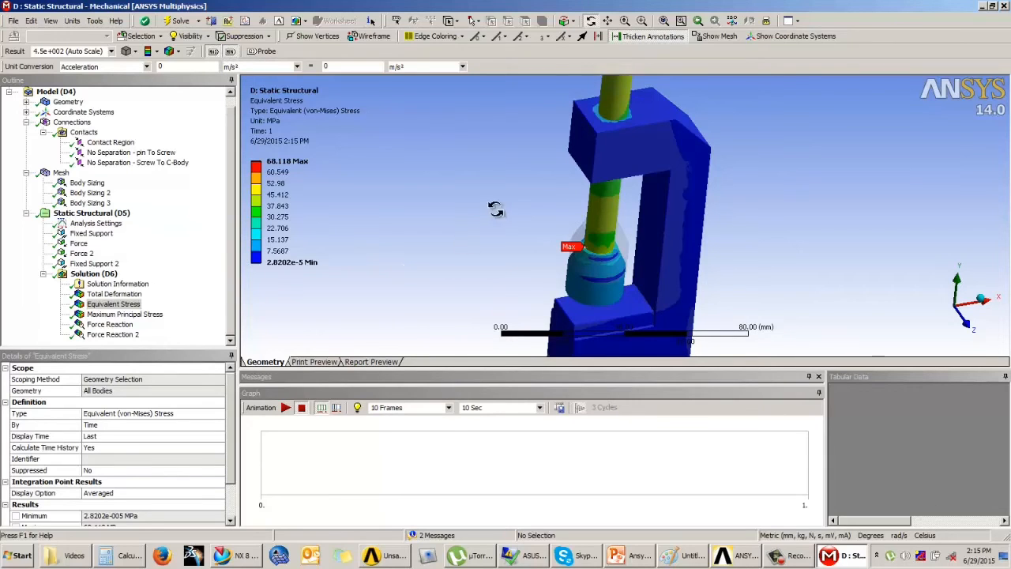
{"action": "middle_click_drag", "start_coordinate": [517, 207], "coordinate": [585, 200], "text": "ctrl"}
{"action": "scroll", "coordinate": [495, 276], "scroll_direction": "up", "scroll_amount": 1}
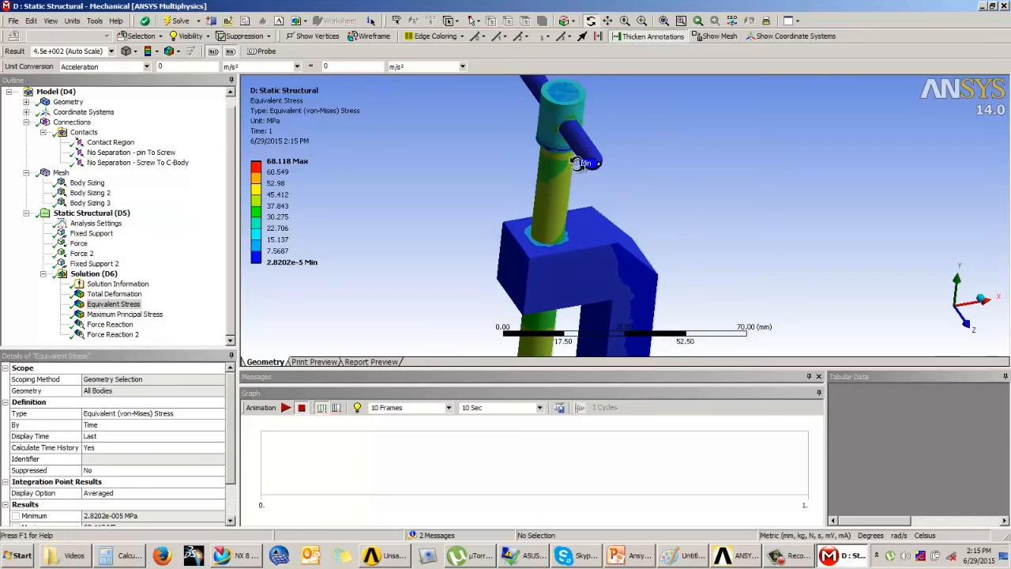
Probe the equivalent stress on the screw shaft and on the side of the C-Body's upper arm.
{"action": "left_click", "coordinate": [262, 52]}
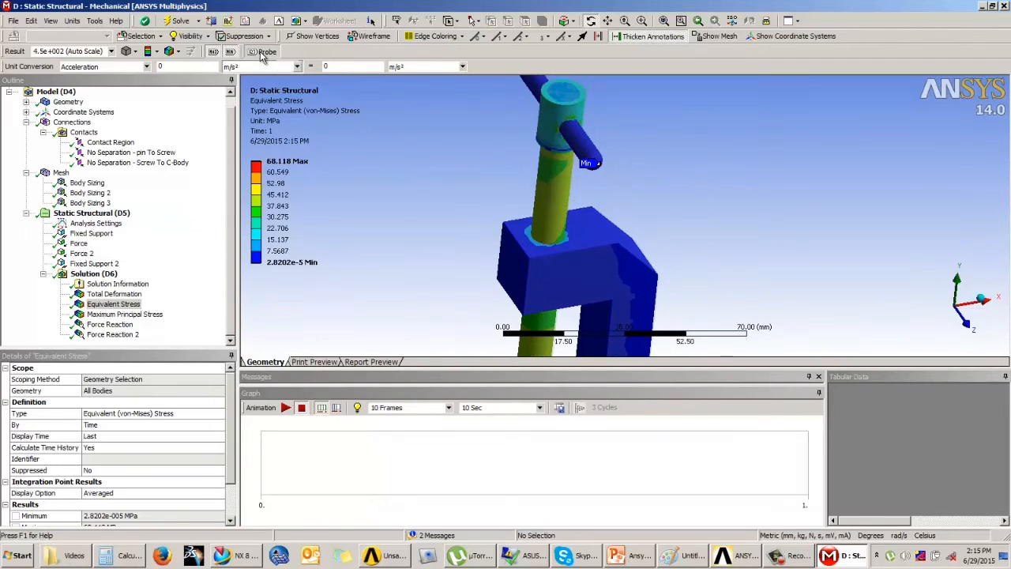
{"action": "left_click", "coordinate": [592, 267]}
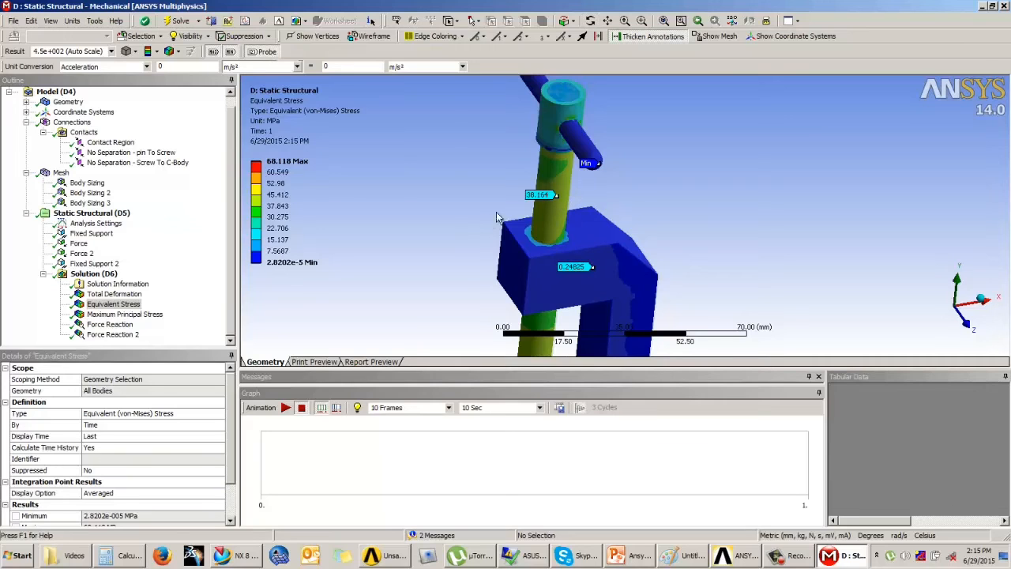
{"action": "middle_click_drag", "start_coordinate": [501, 219], "coordinate": [545, 193]}
Probe the Total Deformation result at the inner corner of the C-Body's lower jaw and at its upper outer corner.
{"action": "key", "text": "Up"}
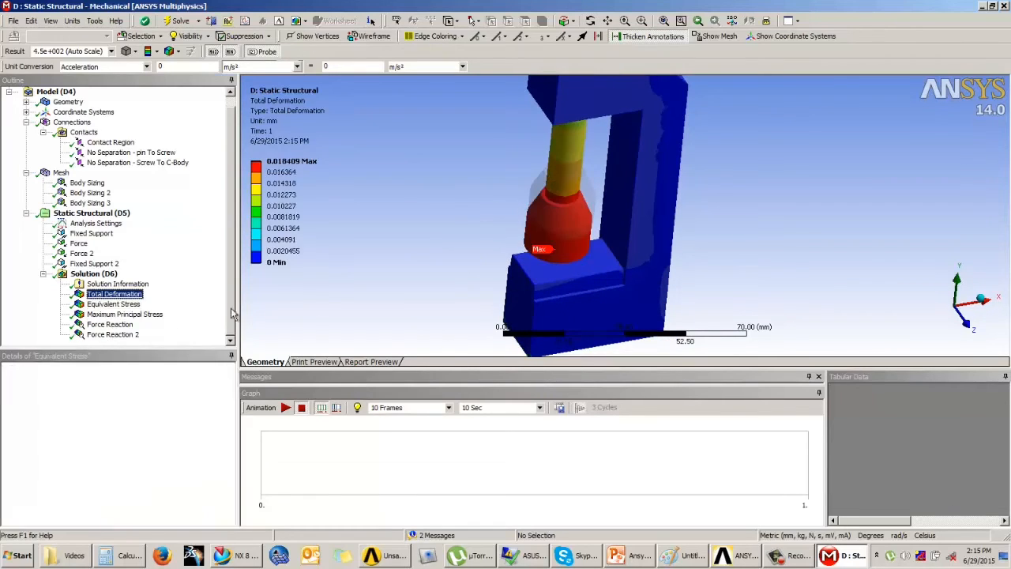
{"action": "left_click", "coordinate": [261, 50]}
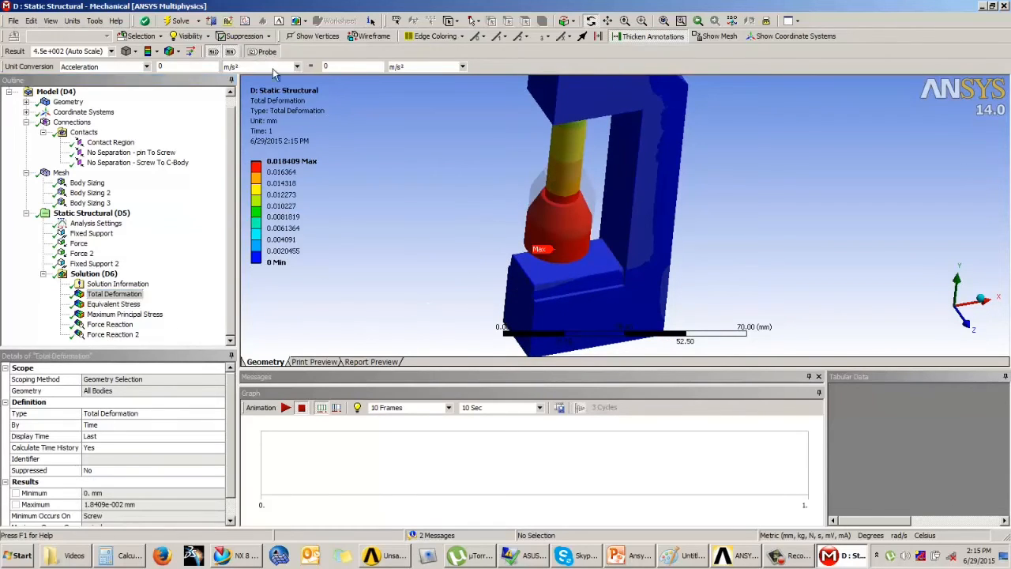
{"action": "left_click", "coordinate": [624, 286]}
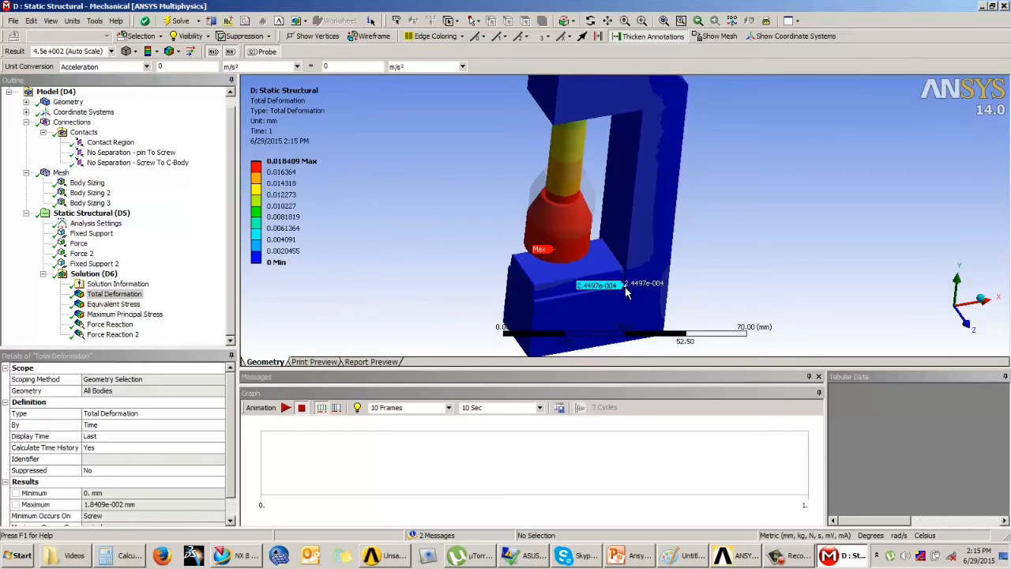
{"action": "left_click", "coordinate": [684, 97]}
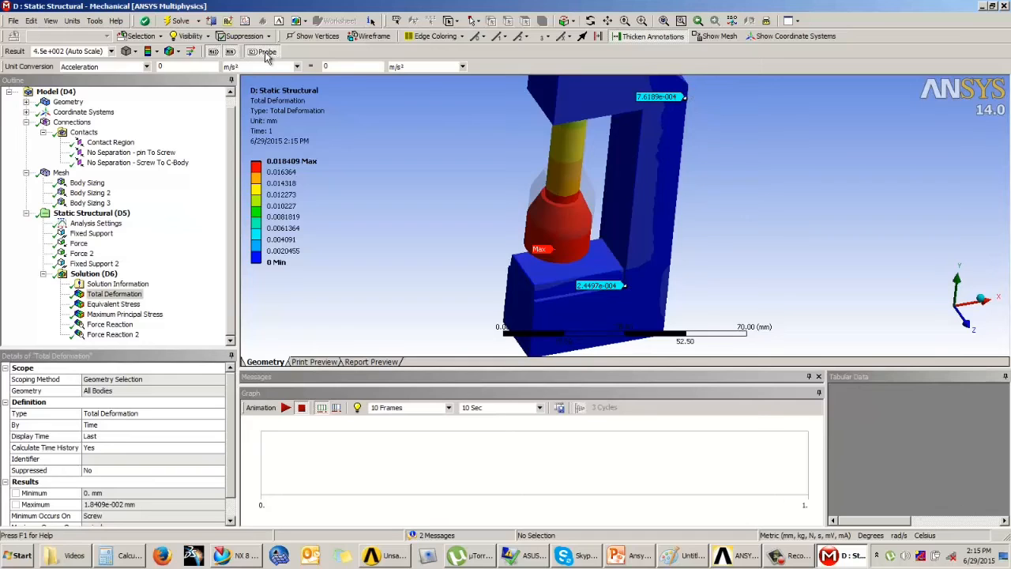
Hide the Max and Min labels on the Total Deformation plot and view the whole clamp.
{"action": "left_click", "coordinate": [230, 52]}
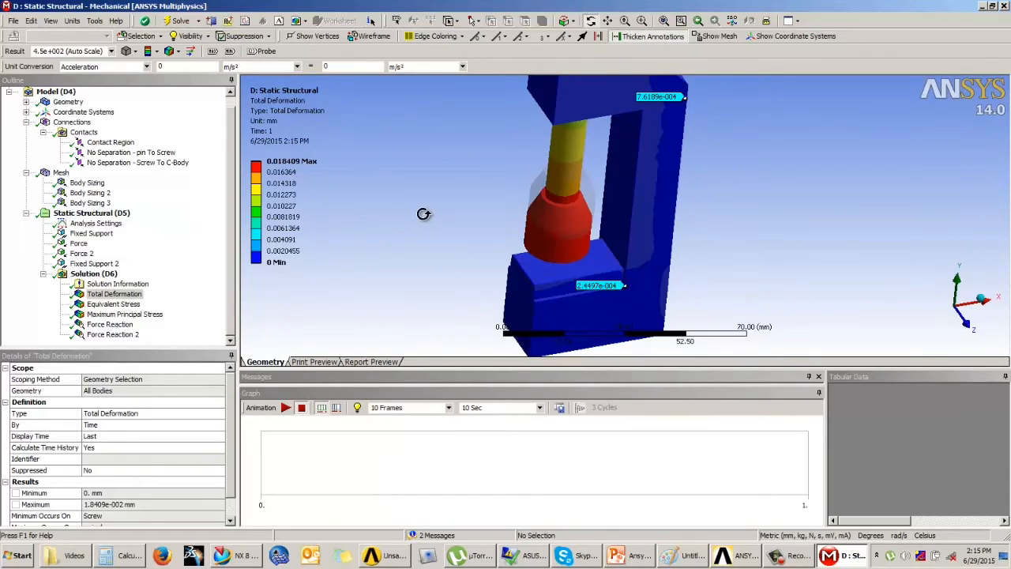
{"action": "scroll", "coordinate": [478, 216], "scroll_direction": "down", "scroll_amount": 3}
{"action": "left_click_drag", "start_coordinate": [478, 216], "coordinate": [571, 225]}
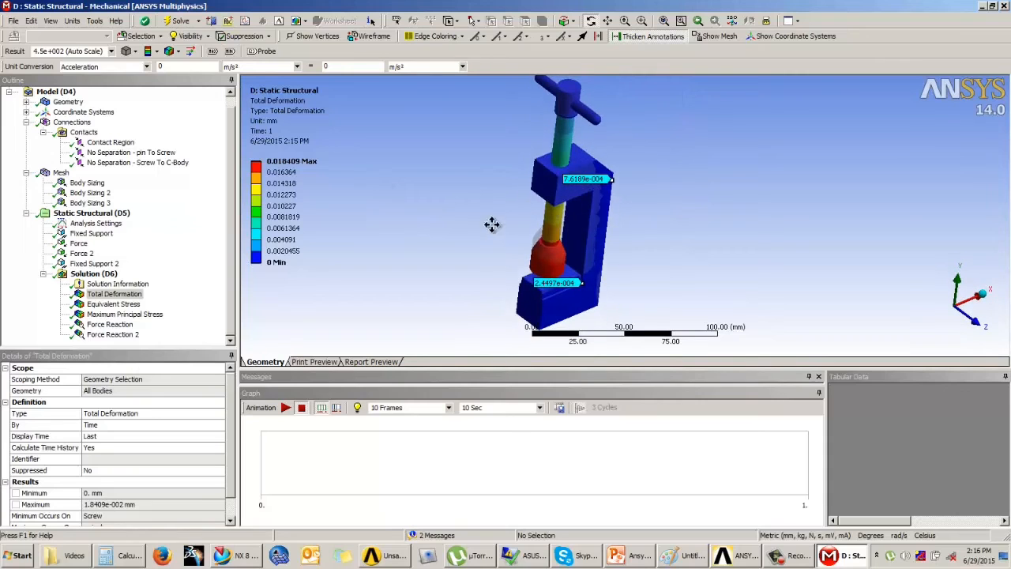
{"action": "left_click_drag", "start_coordinate": [491, 225], "coordinate": [451, 241]}
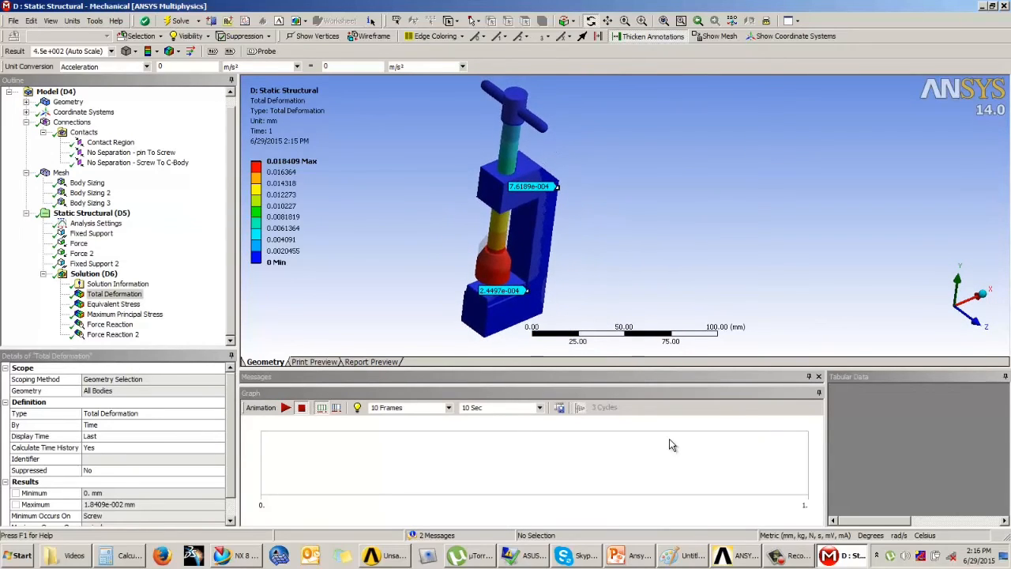
{"action": "left_click", "coordinate": [784, 557]}
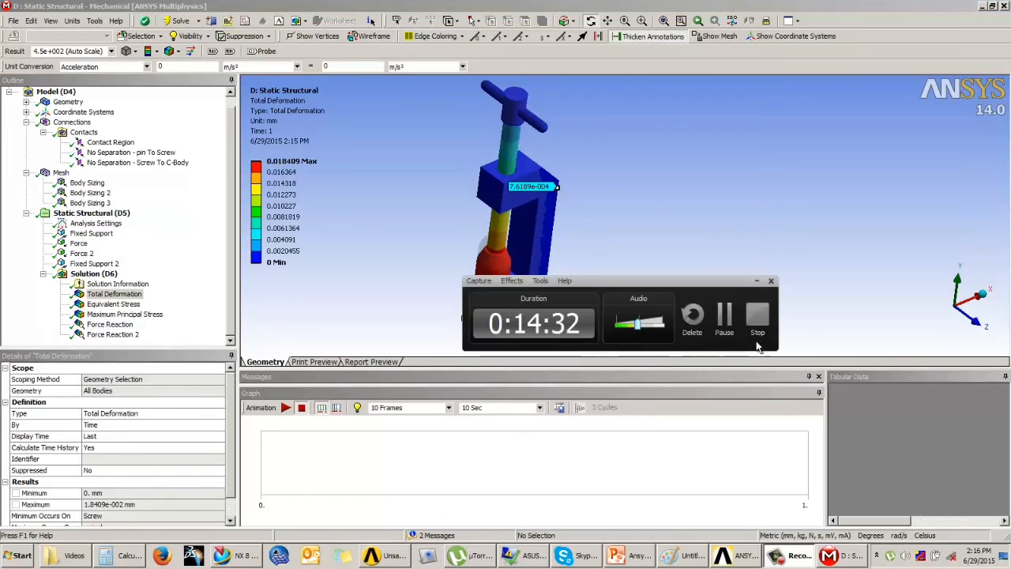
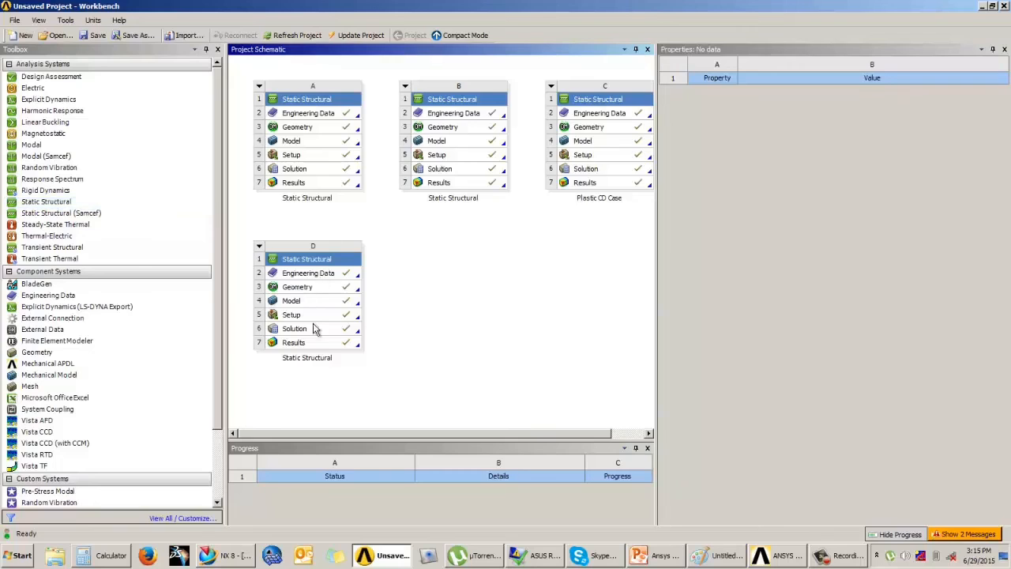
Add a new Static Structural system below system D in the Workbench project schematic and open its Engineering Data.
{"action": "left_click", "coordinate": [421, 347]}
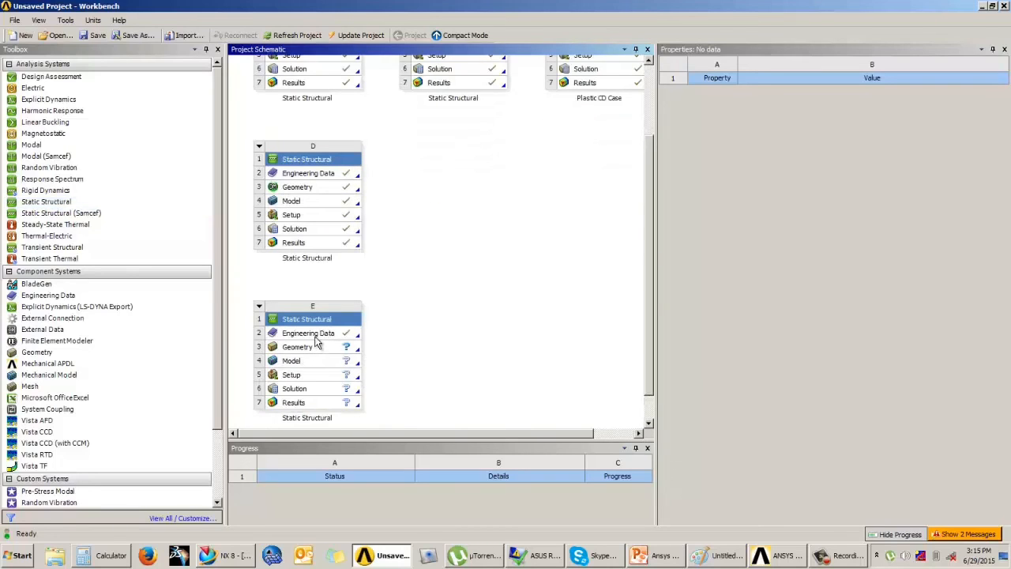
{"action": "left_click", "coordinate": [320, 335]}
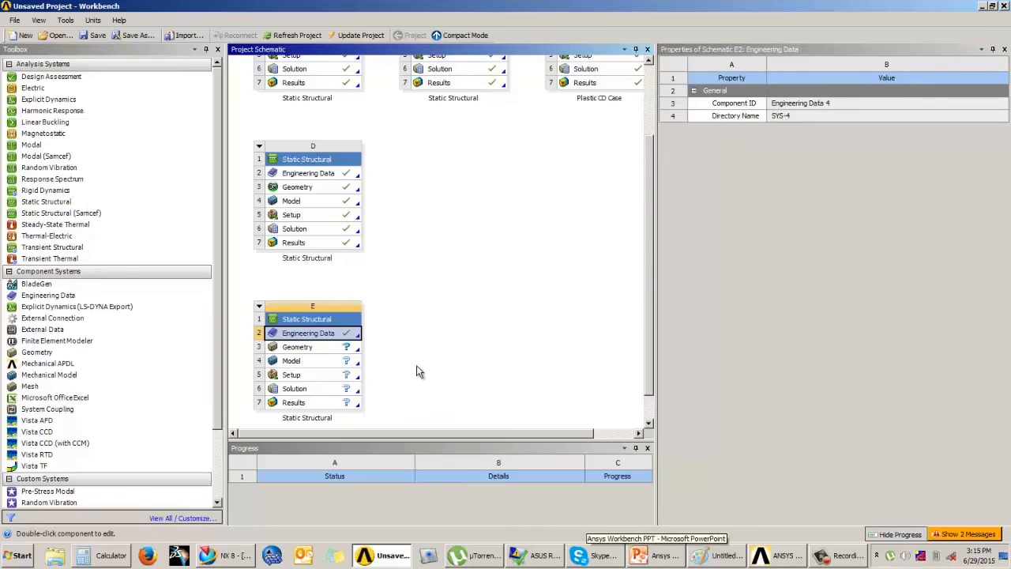
{"action": "double_click", "coordinate": [328, 334]}
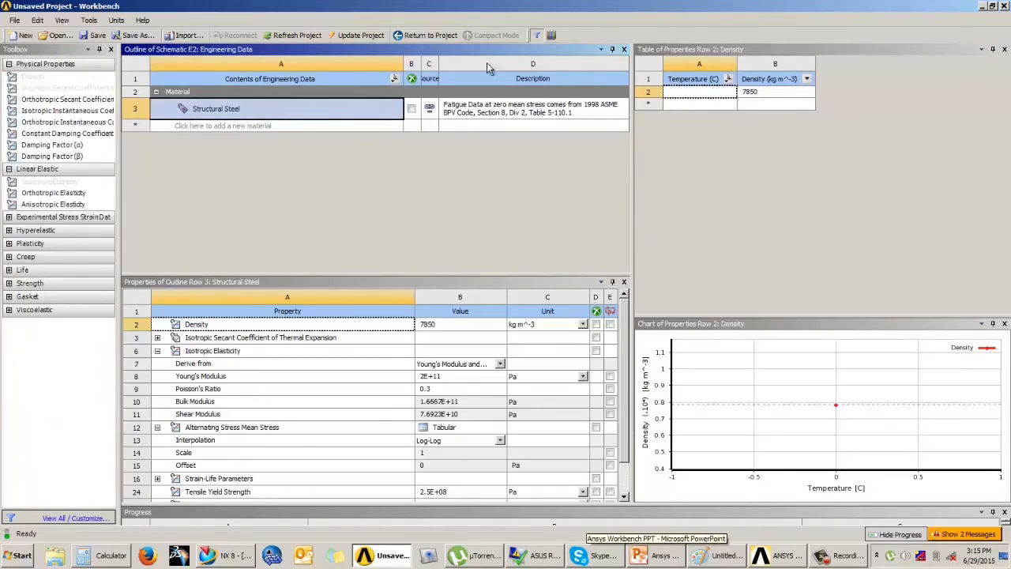
Add Aluminum Alloy from the General Materials source to the engineering data and return to the project.
{"action": "left_click", "coordinate": [551, 36]}
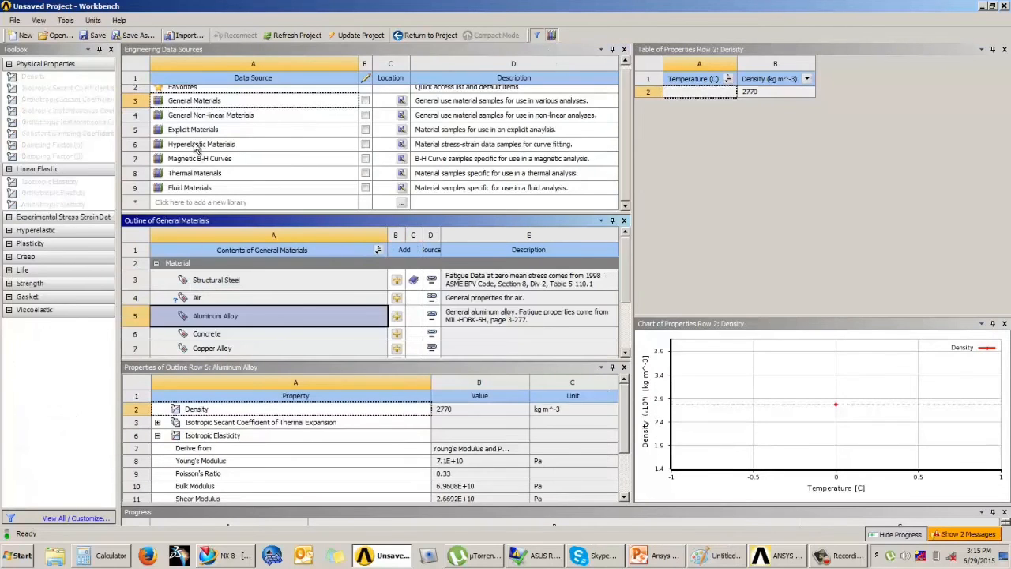
{"action": "left_click", "coordinate": [204, 320]}
{"action": "left_click", "coordinate": [225, 321]}
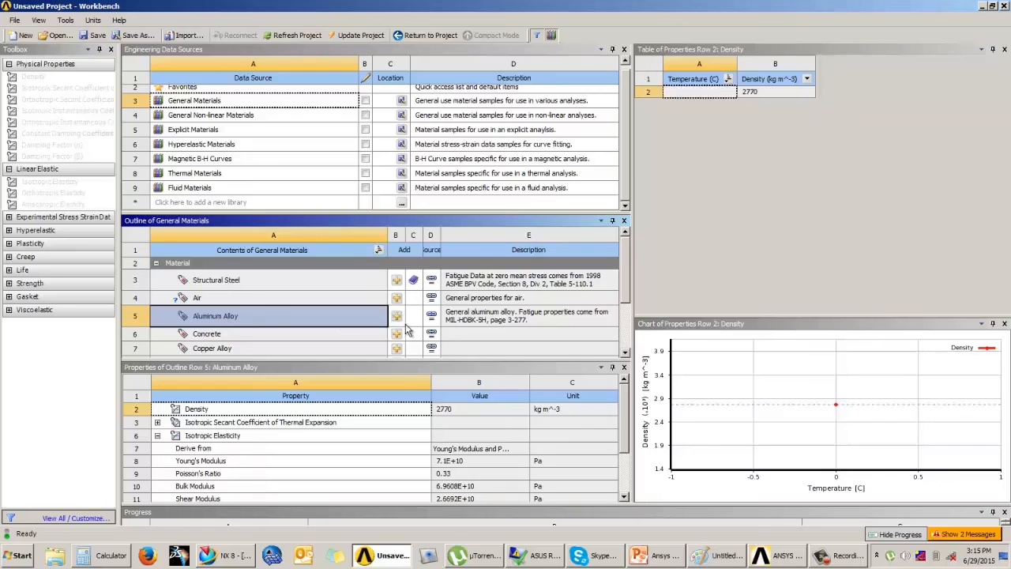
{"action": "left_click", "coordinate": [551, 35]}
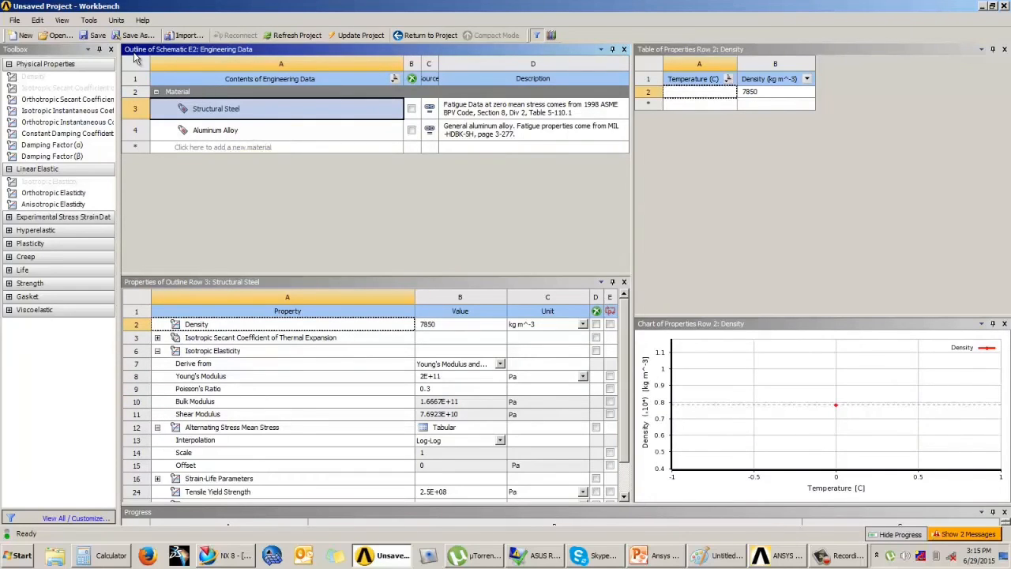
{"action": "left_click", "coordinate": [426, 35]}
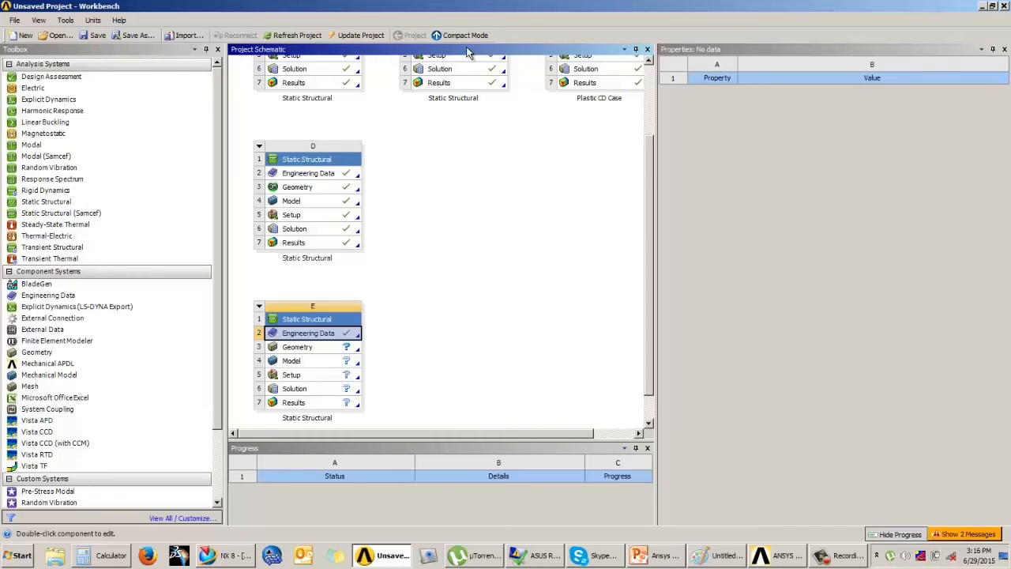
Import the geometry file 4cylindercrankshaft2.stp into the new Static Structural system E.
{"action": "right_click", "coordinate": [304, 347]}
{"action": "mouse_move", "coordinate": [355, 366]}
{"action": "left_click", "coordinate": [458, 368]}
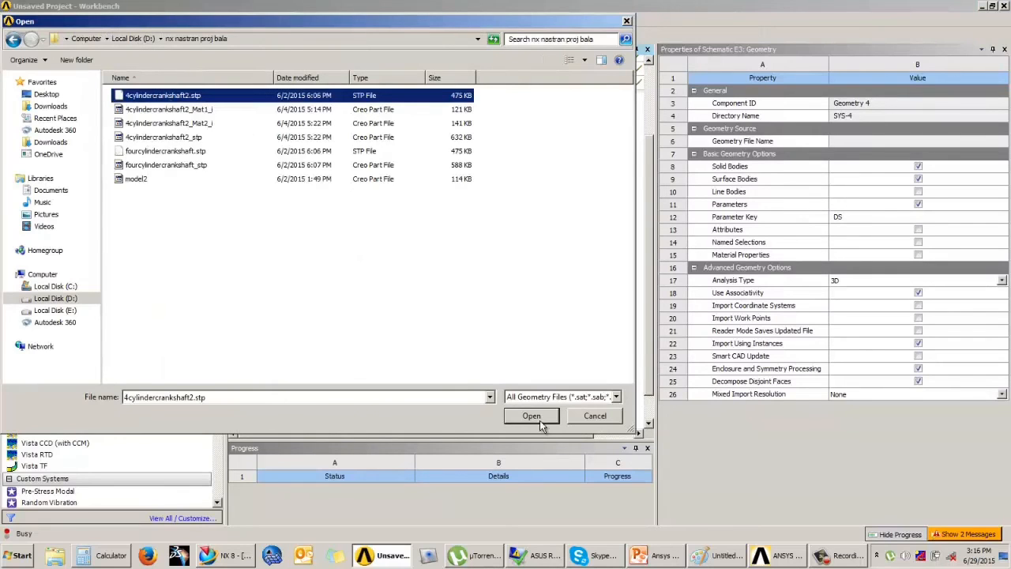
{"action": "left_click", "coordinate": [539, 420]}
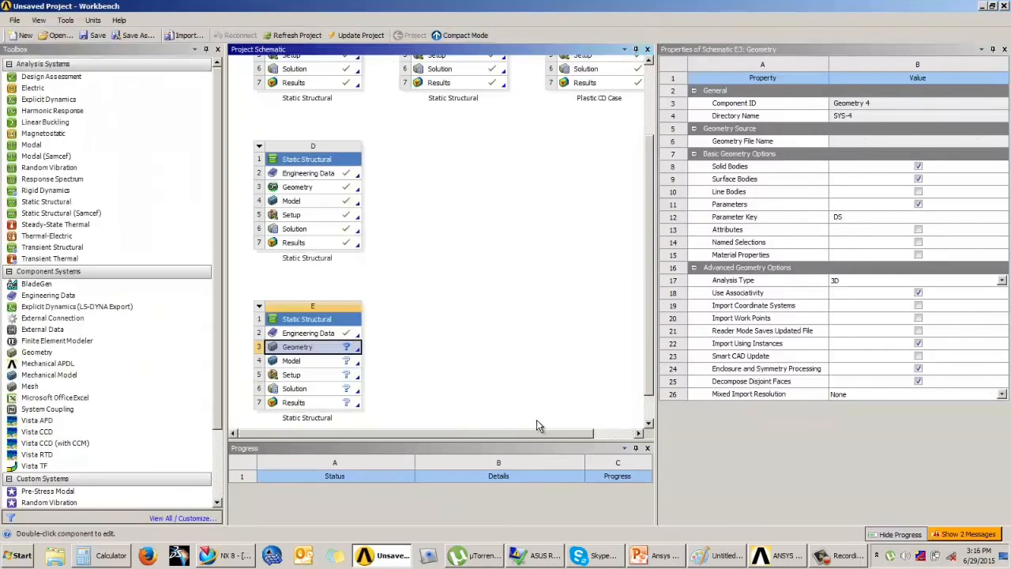
Open system E's geometry in DesignModeler with millimeter units, generate the imported crankshaft and inspect it.
{"action": "double_click", "coordinate": [323, 350]}
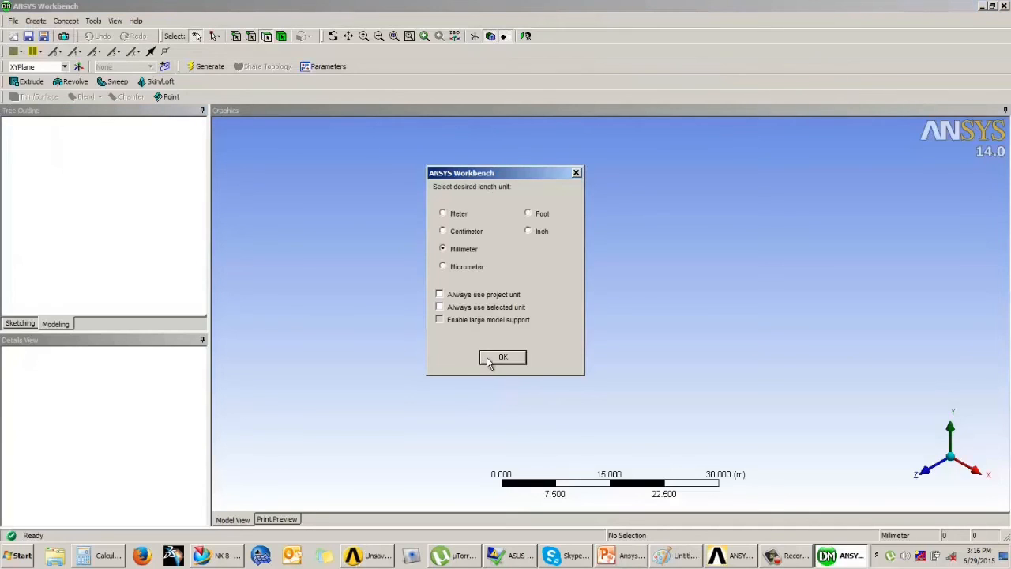
{"action": "left_click", "coordinate": [488, 360]}
{"action": "left_click", "coordinate": [212, 69]}
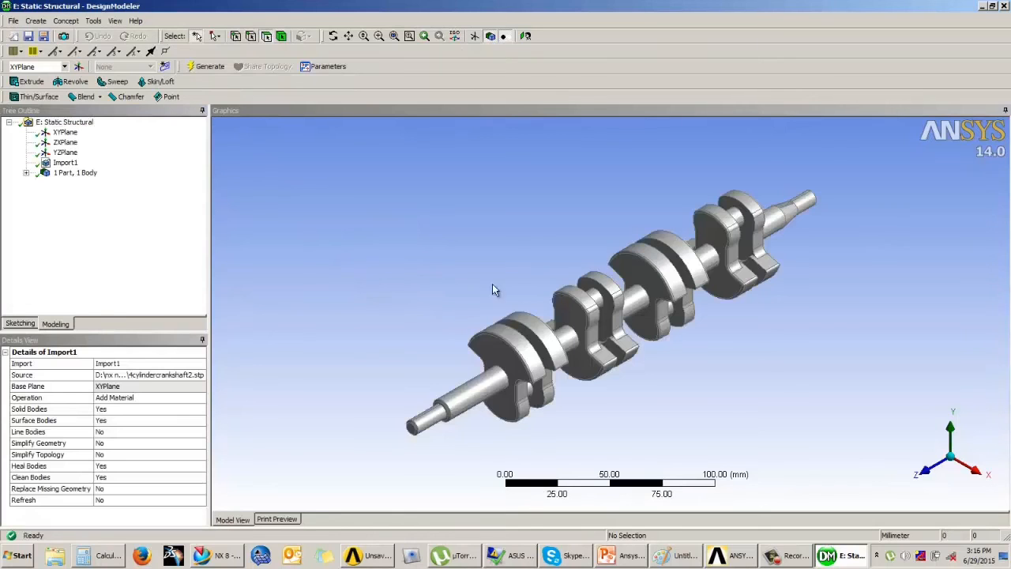
{"action": "middle_click_drag", "start_coordinate": [493, 290], "coordinate": [697, 275]}
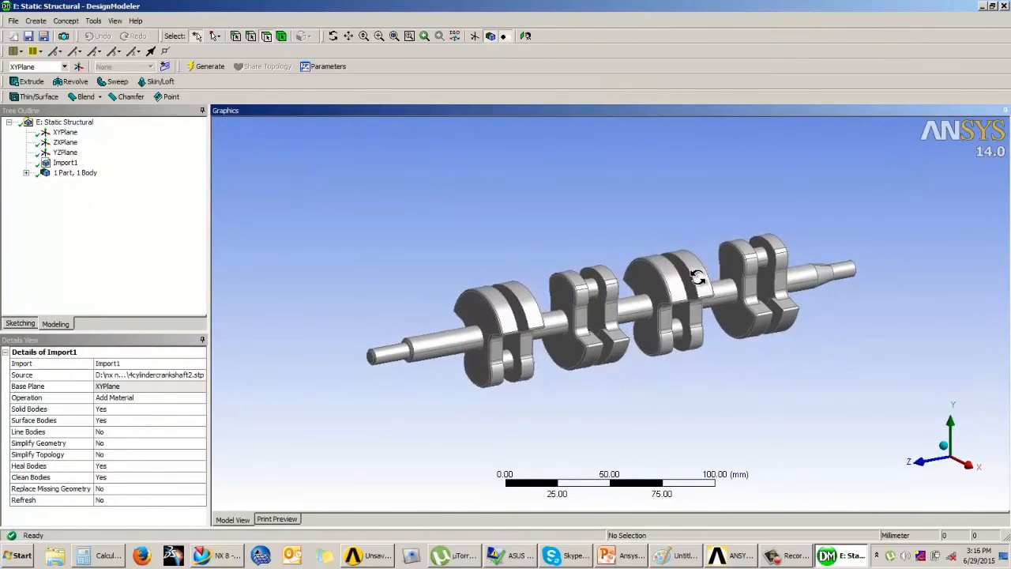
{"action": "scroll", "coordinate": [725, 231], "scroll_direction": "up", "scroll_amount": 1}
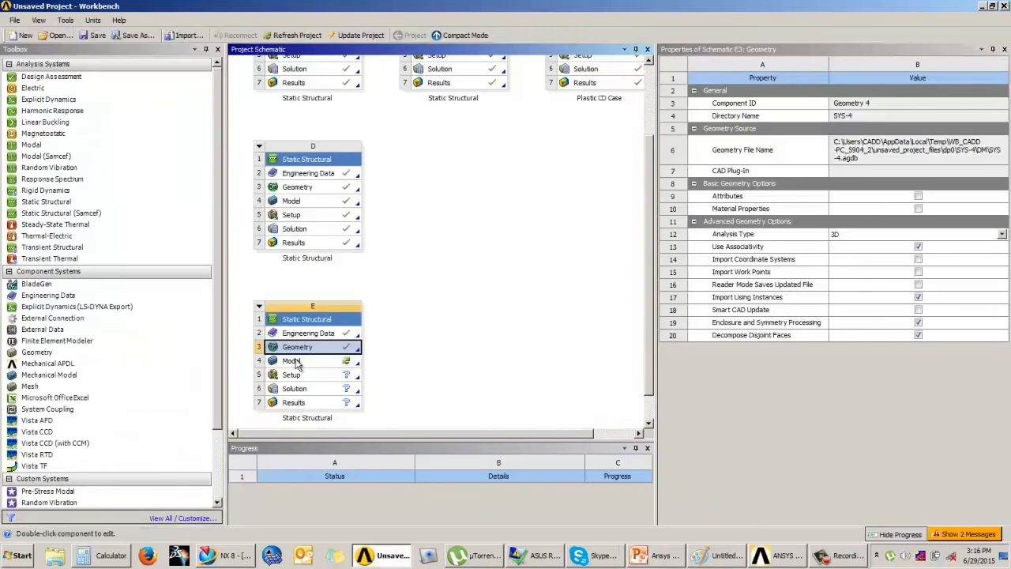
Open system E's Model in Mechanical and assign Aluminum Alloy to the 4CYLINDERCRANKSHAFT body.
{"action": "left_click", "coordinate": [293, 361]}
{"action": "double_click", "coordinate": [296, 362]}
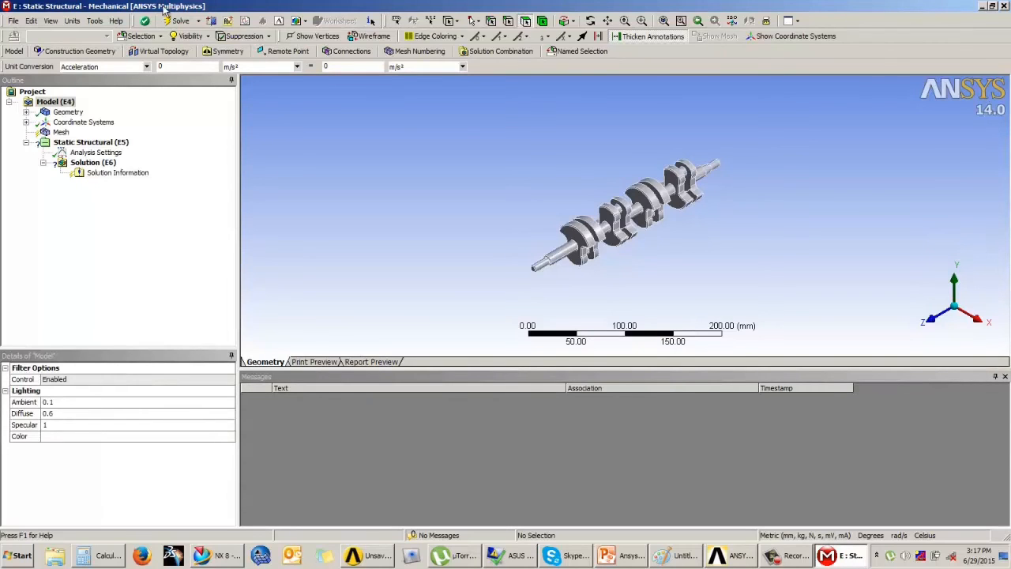
{"action": "left_click", "coordinate": [26, 116]}
{"action": "left_click", "coordinate": [108, 122]}
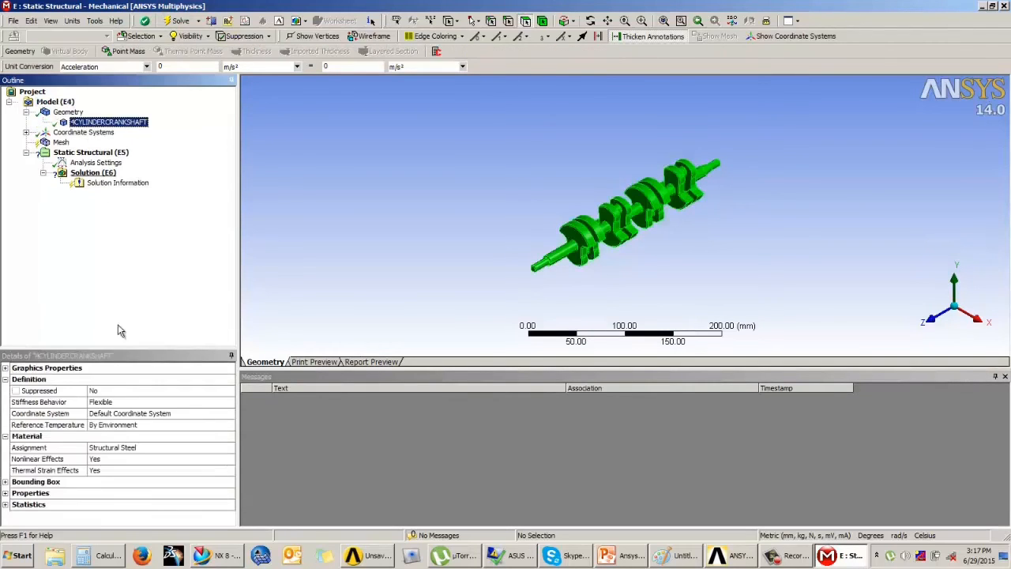
{"action": "left_click", "coordinate": [175, 450]}
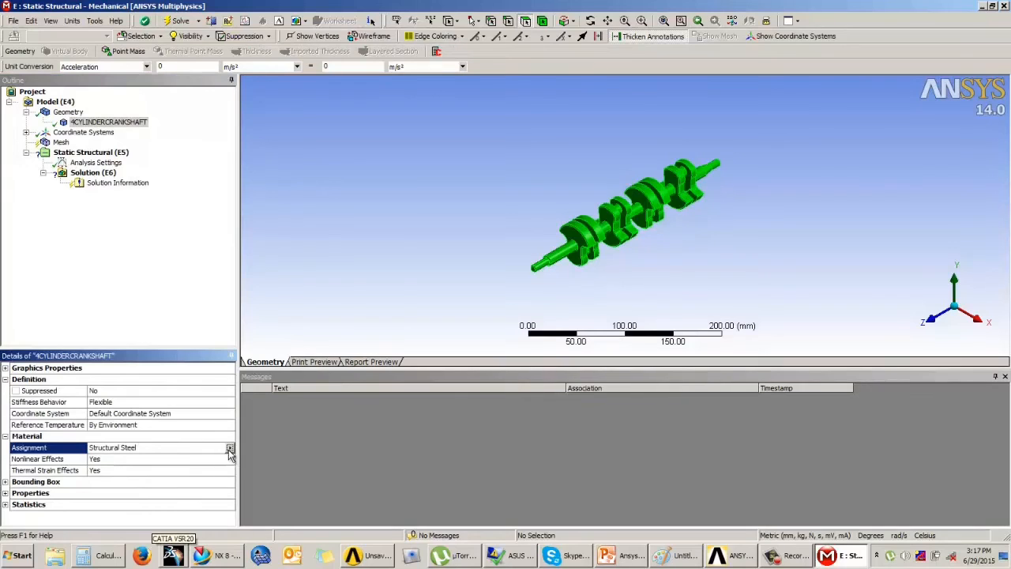
{"action": "left_click", "coordinate": [229, 449]}
{"action": "left_click", "coordinate": [262, 458]}
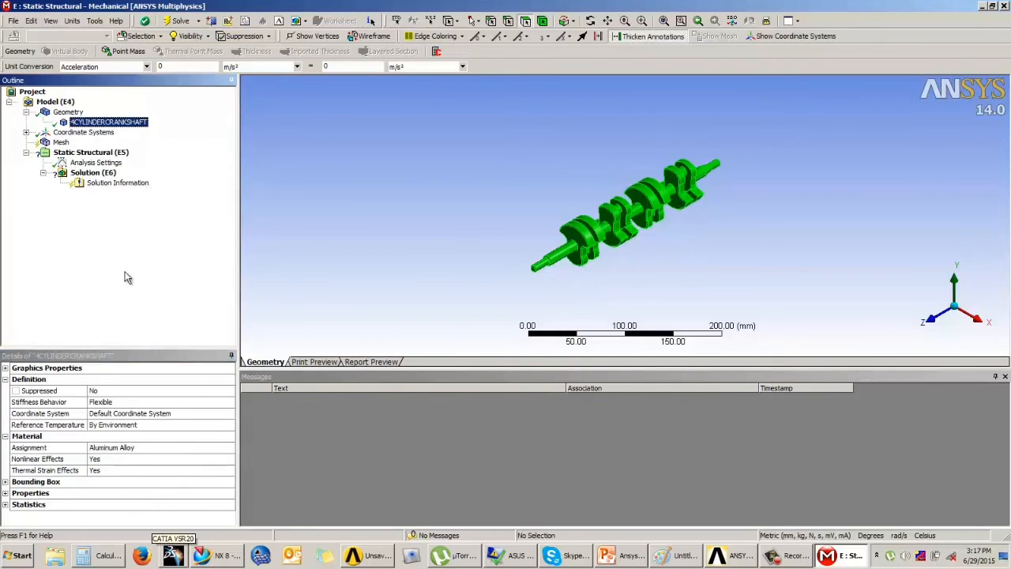
Set the crankshaft mesh's Use Advanced Size Function option to On: Proximity and Curvature.
{"action": "scroll", "coordinate": [593, 176], "scroll_direction": "up", "scroll_amount": 3}
{"action": "middle_click_drag", "start_coordinate": [648, 225], "coordinate": [578, 175]}
{"action": "left_click", "coordinate": [62, 143]}
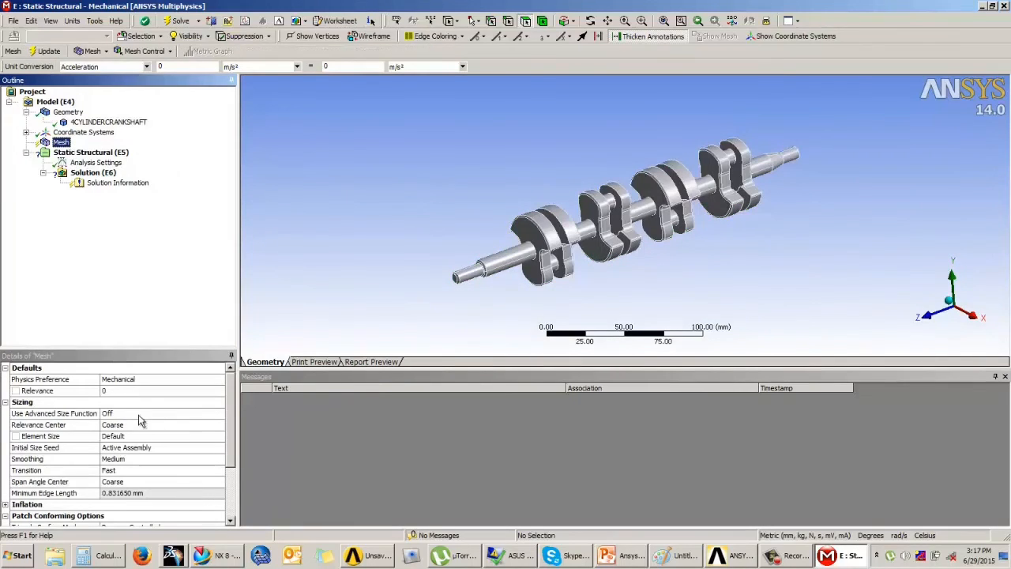
{"action": "scroll", "coordinate": [535, 269], "scroll_direction": "up", "scroll_amount": 5}
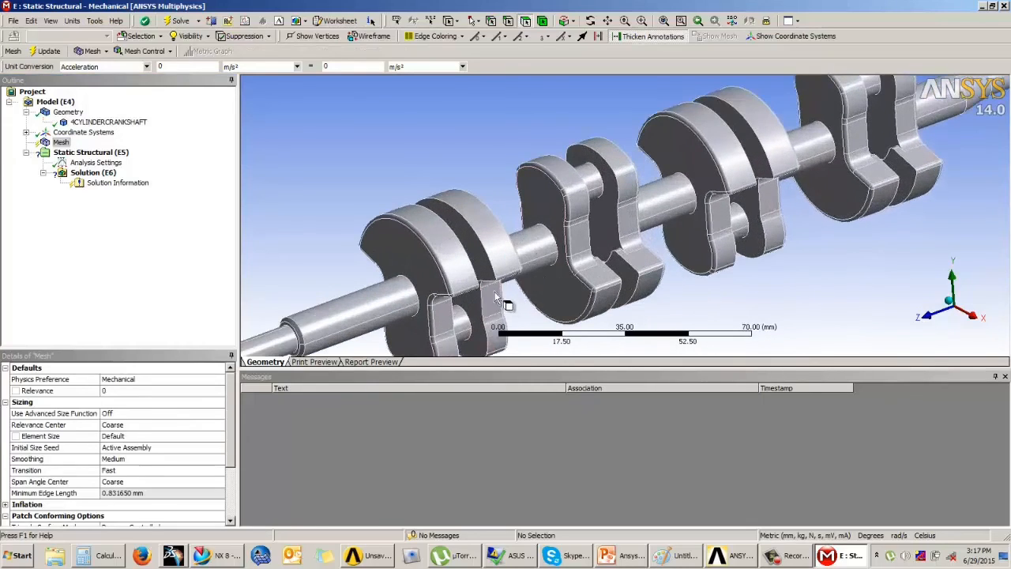
{"action": "middle_click_drag", "start_coordinate": [483, 300], "coordinate": [431, 147]}
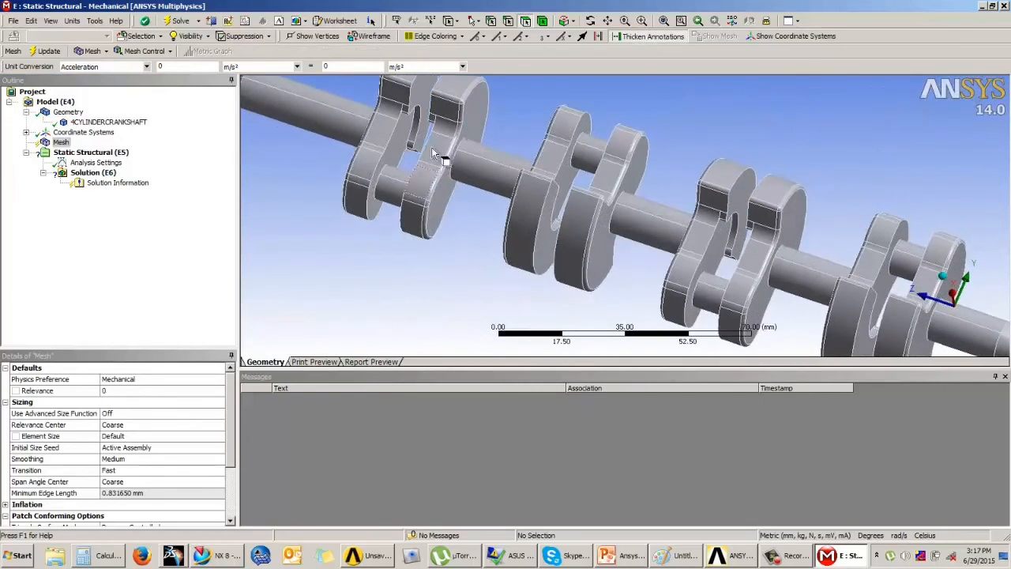
{"action": "middle_click_drag", "start_coordinate": [427, 227], "coordinate": [476, 276]}
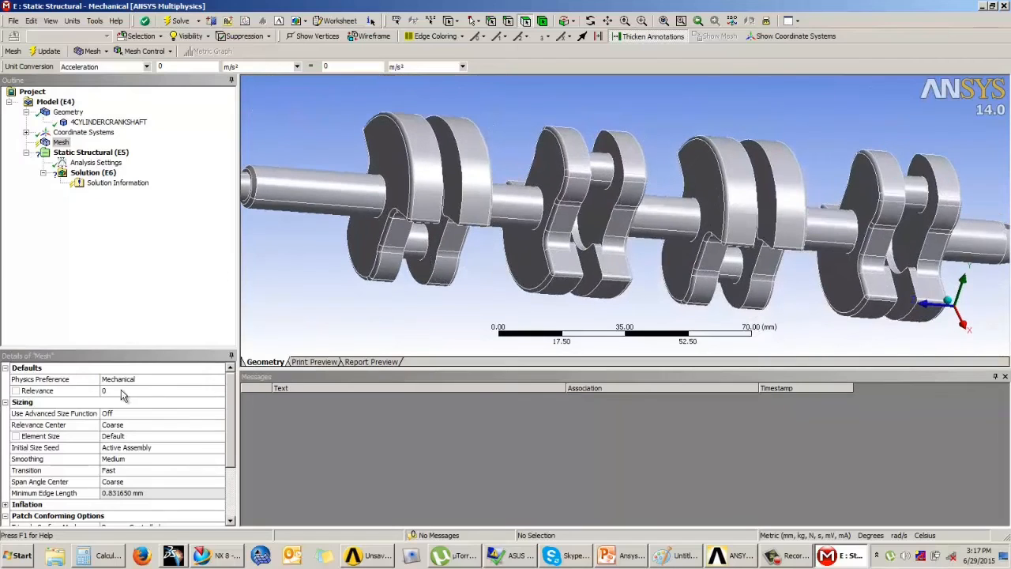
{"action": "left_click", "coordinate": [143, 414]}
{"action": "left_click", "coordinate": [144, 415]}
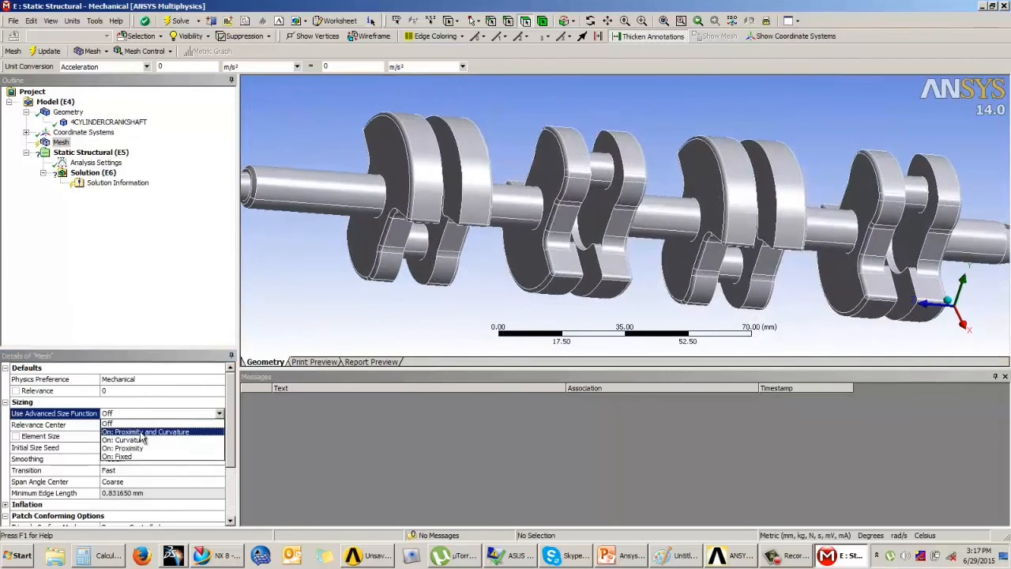
{"action": "left_click", "coordinate": [147, 426]}
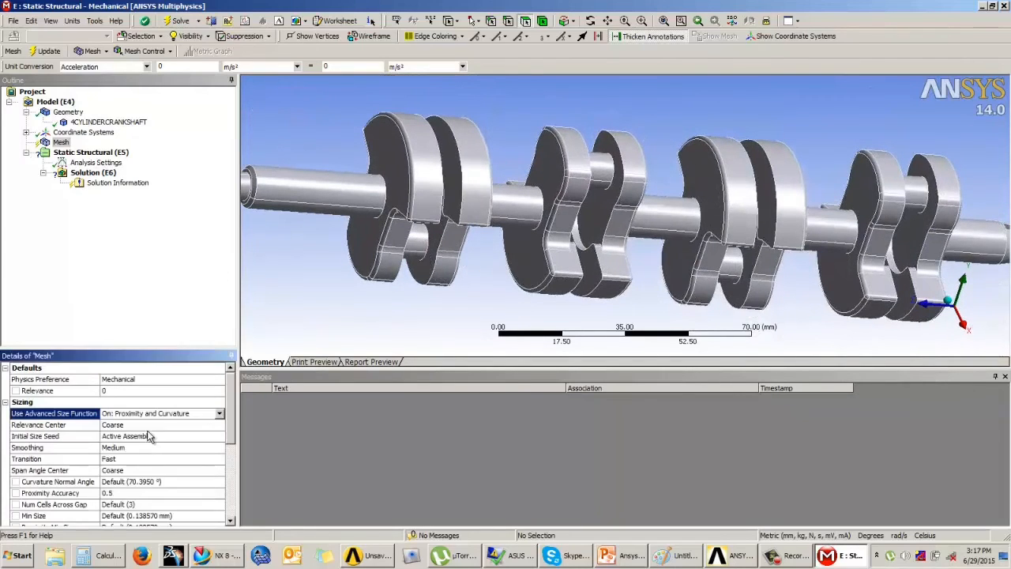
Generate the crankshaft mesh with the current sizing settings.
{"action": "left_click", "coordinate": [49, 53]}
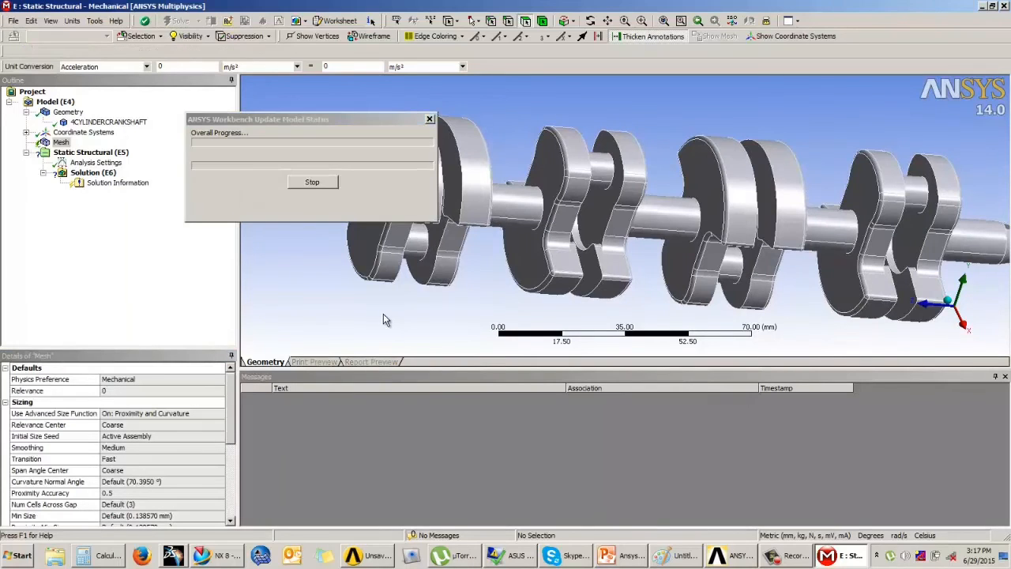
{"action": "scroll", "coordinate": [478, 262], "scroll_direction": "up", "scroll_amount": 2}
{"action": "scroll", "coordinate": [481, 261], "scroll_direction": "down", "scroll_amount": 4}
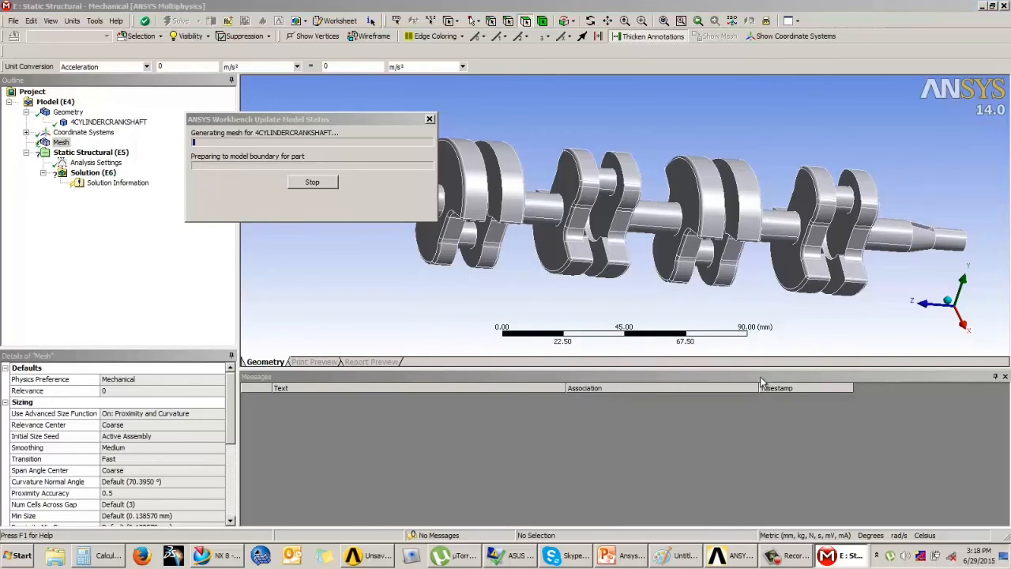
{"action": "left_click", "coordinate": [794, 557]}
{"action": "left_click", "coordinate": [678, 316]}
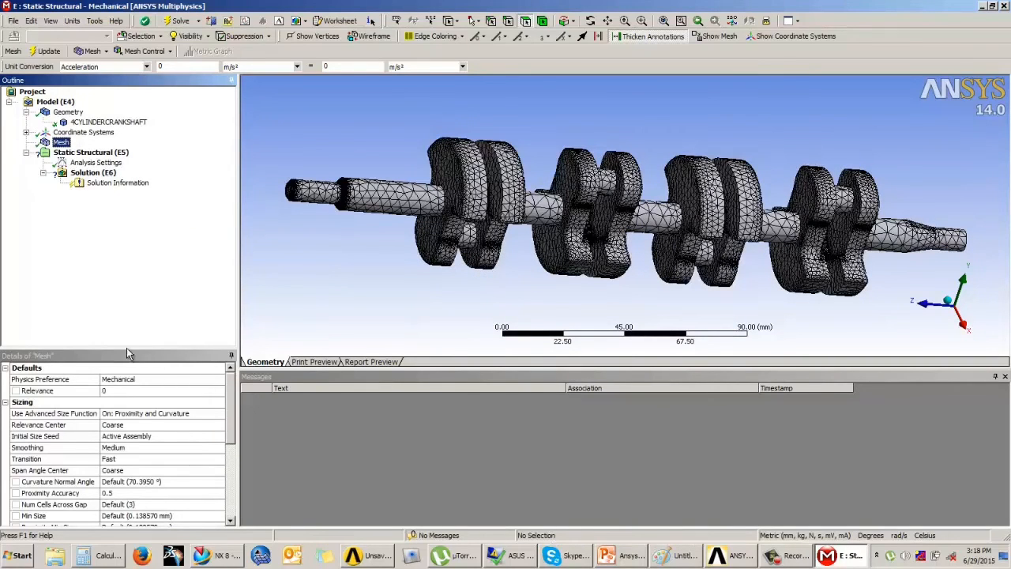
Inspect the crankshaft mesh, display its Element Quality mesh metric, and show only the elements in the chart's highest-quality bar.
{"action": "scroll", "coordinate": [451, 290], "scroll_direction": "up", "scroll_amount": 5}
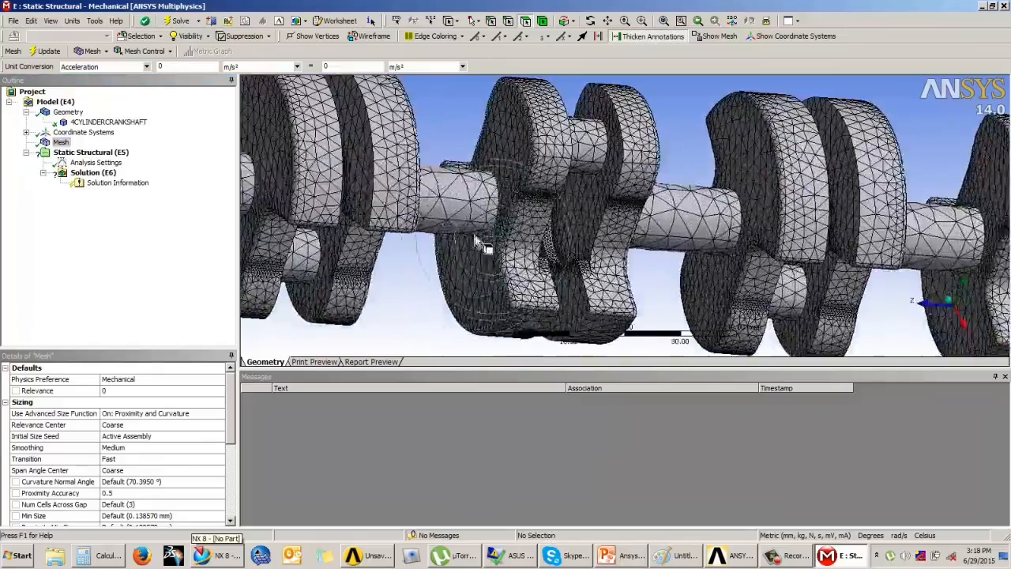
{"action": "middle_click_drag", "start_coordinate": [477, 243], "coordinate": [661, 270]}
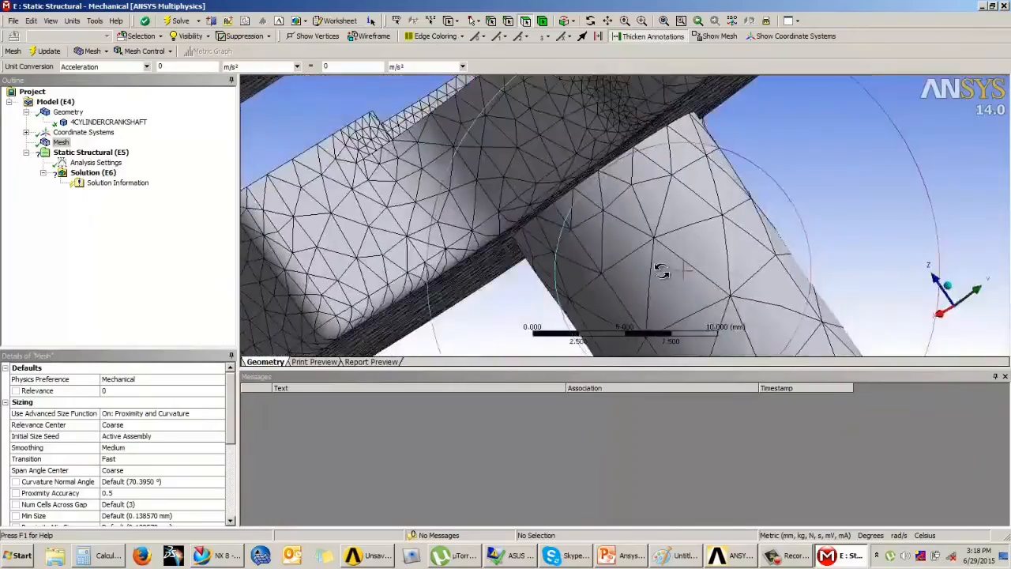
{"action": "scroll", "coordinate": [656, 209], "scroll_direction": "down", "scroll_amount": 6}
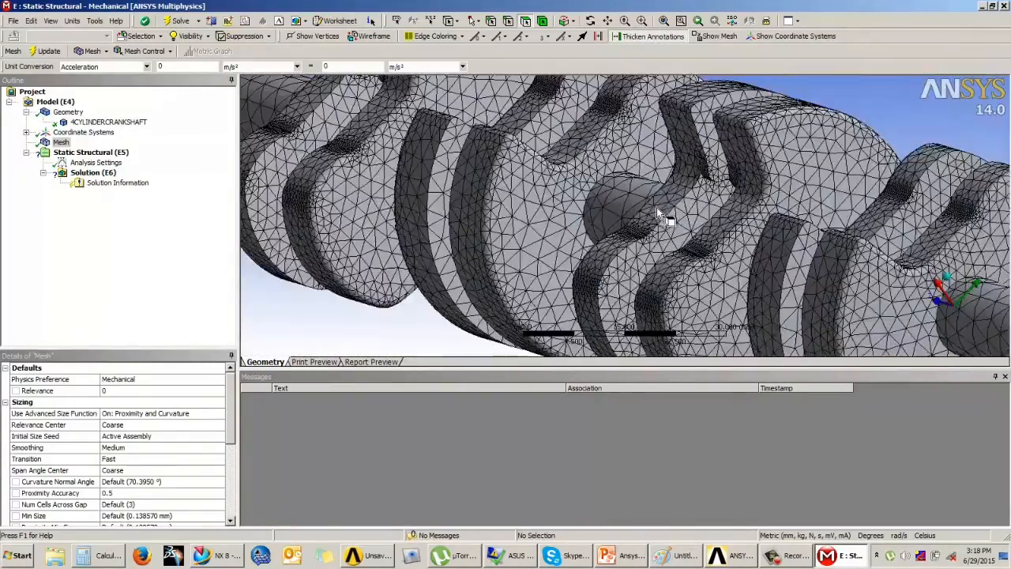
{"action": "scroll", "coordinate": [656, 207], "scroll_direction": "down", "scroll_amount": 8}
{"action": "middle_click_drag", "start_coordinate": [609, 220], "coordinate": [212, 426]}
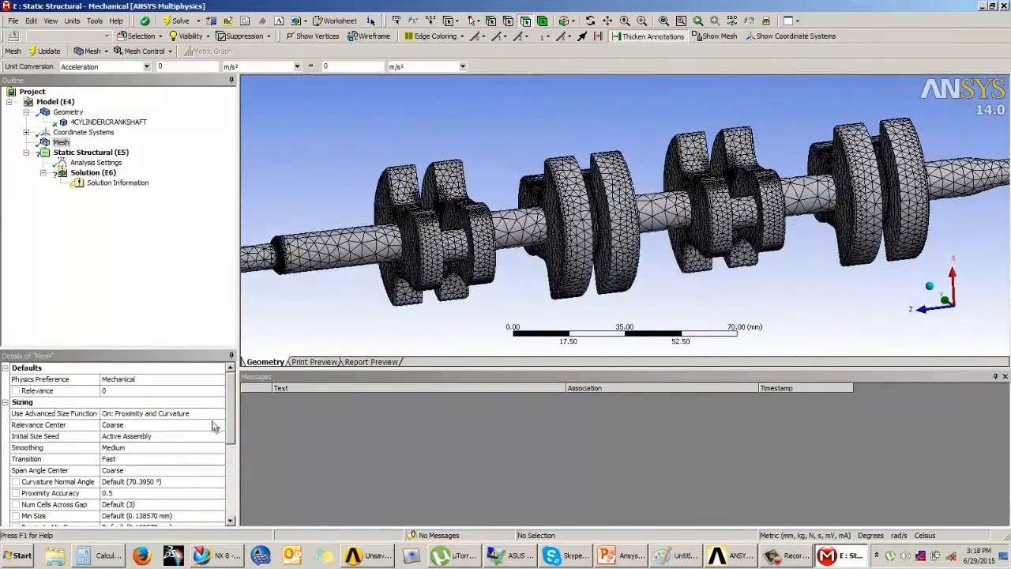
{"action": "scroll", "coordinate": [212, 426], "scroll_direction": "down", "scroll_amount": 5}
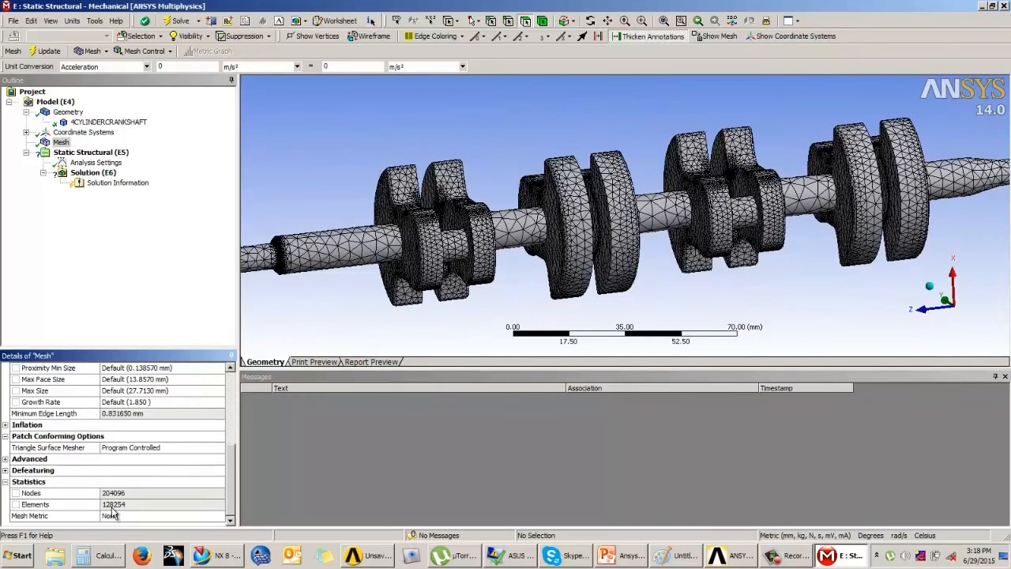
{"action": "left_click", "coordinate": [210, 520]}
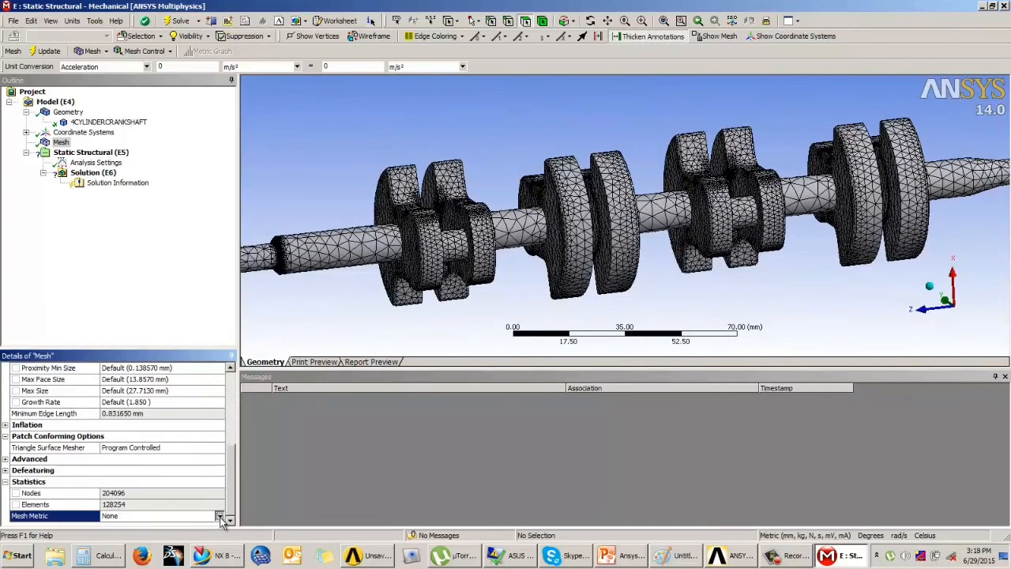
{"action": "left_click", "coordinate": [221, 516]}
{"action": "left_click", "coordinate": [142, 477]}
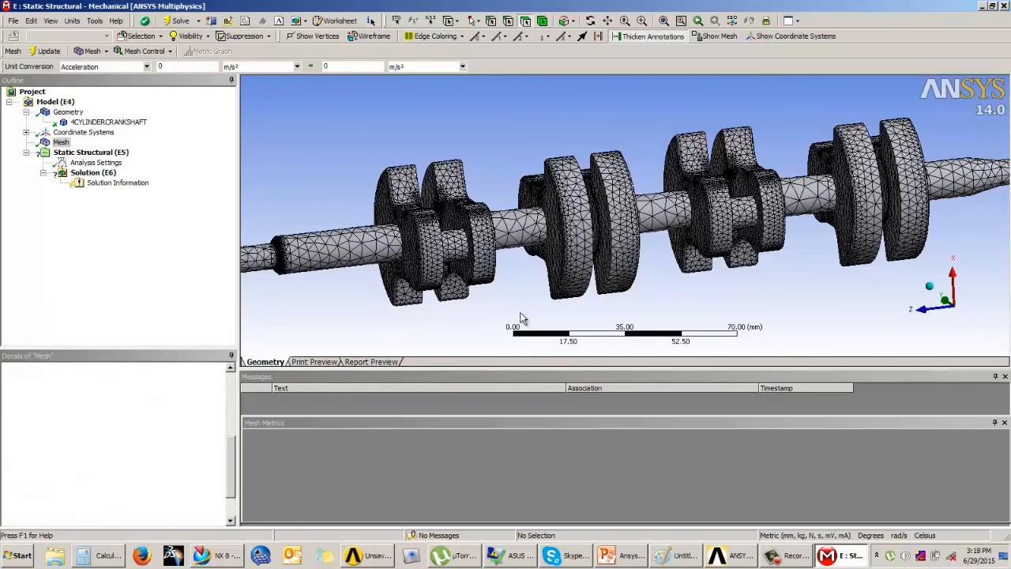
{"action": "left_click_drag", "start_coordinate": [543, 415], "coordinate": [544, 356]}
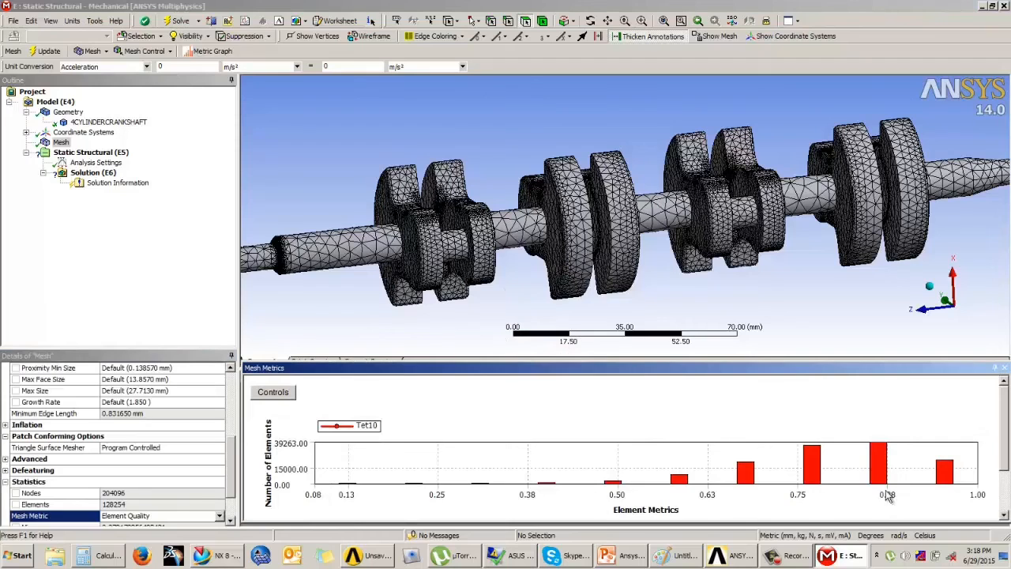
{"action": "left_click", "coordinate": [943, 473]}
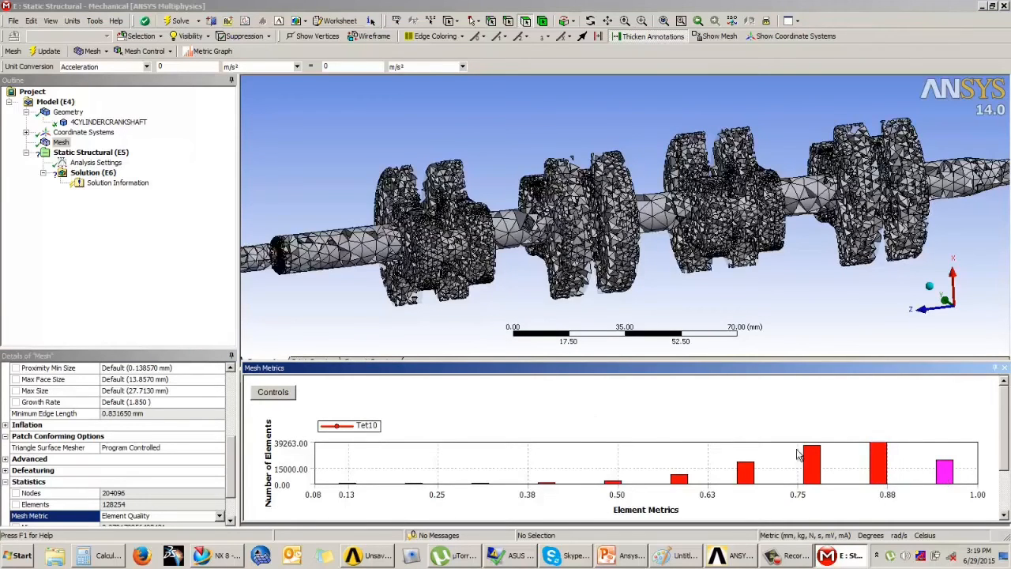
{"action": "left_click", "coordinate": [304, 288]}
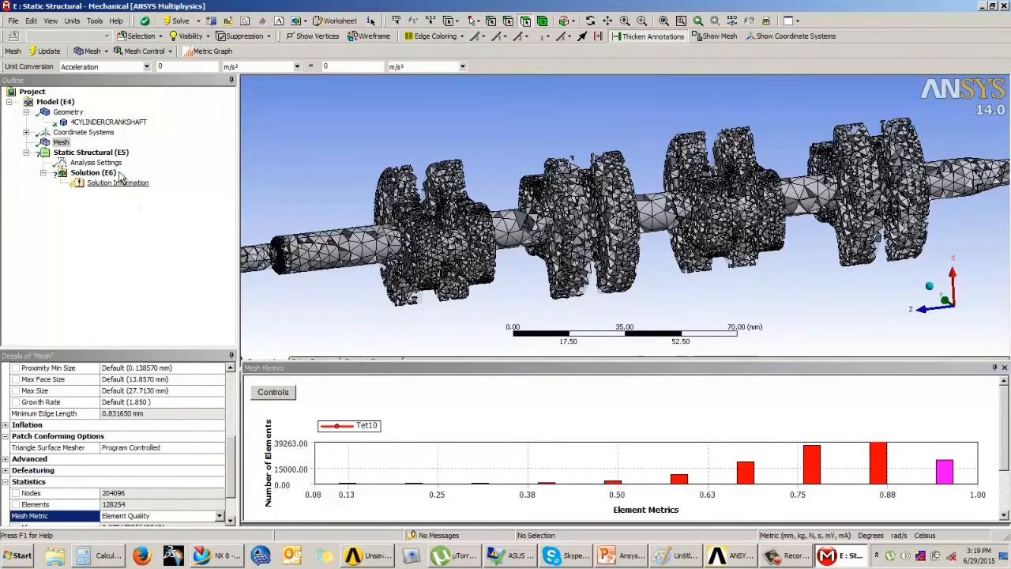
Select the Static Structural environment and open the Mechanical Application Wizard for the stress analysis.
{"action": "left_click", "coordinate": [58, 157]}
{"action": "scroll", "coordinate": [519, 169], "scroll_direction": "up", "scroll_amount": 2}
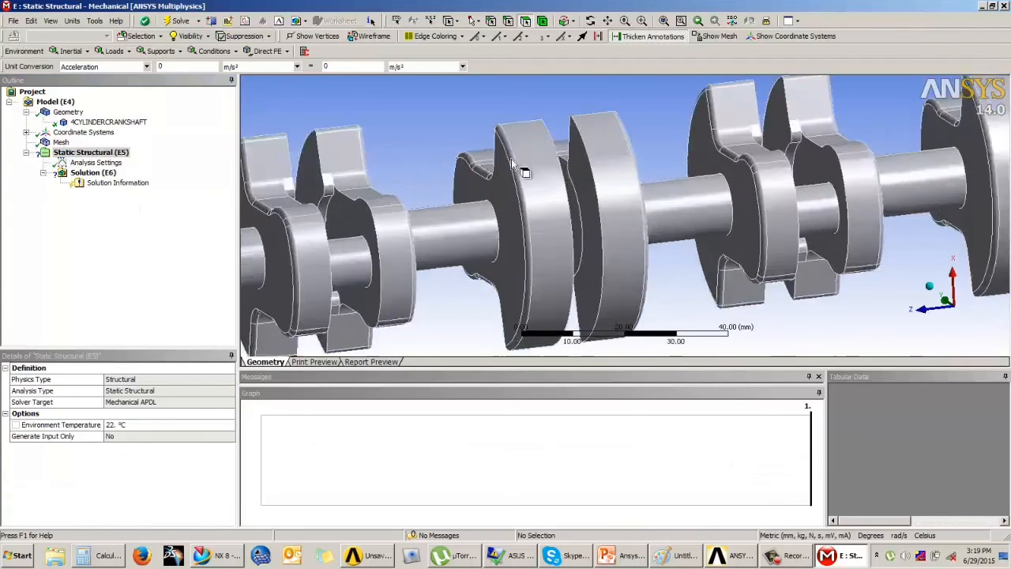
{"action": "scroll", "coordinate": [523, 174], "scroll_direction": "down", "scroll_amount": 2}
{"action": "middle_click_drag", "start_coordinate": [523, 174], "coordinate": [557, 170]}
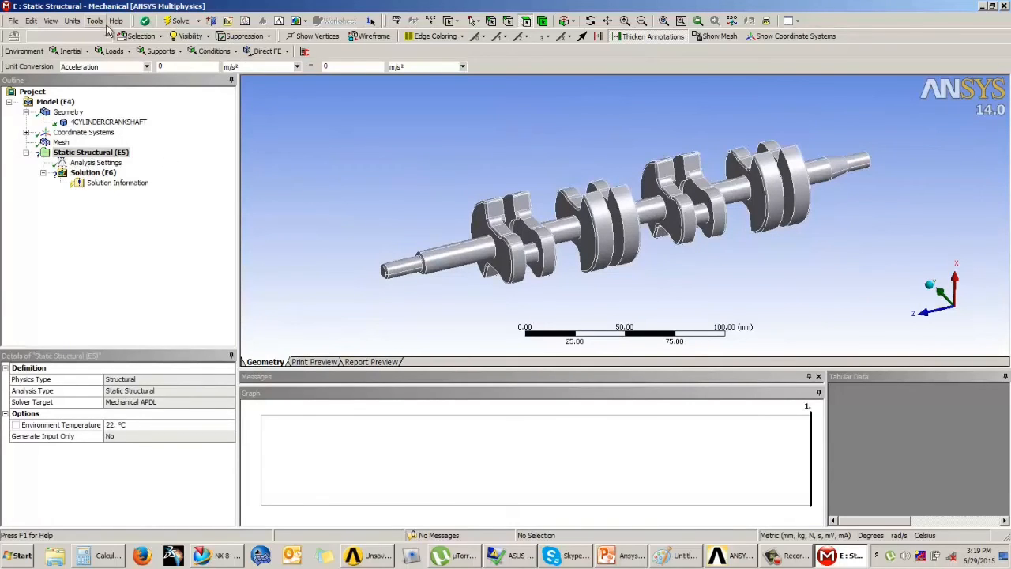
{"action": "left_click", "coordinate": [146, 21]}
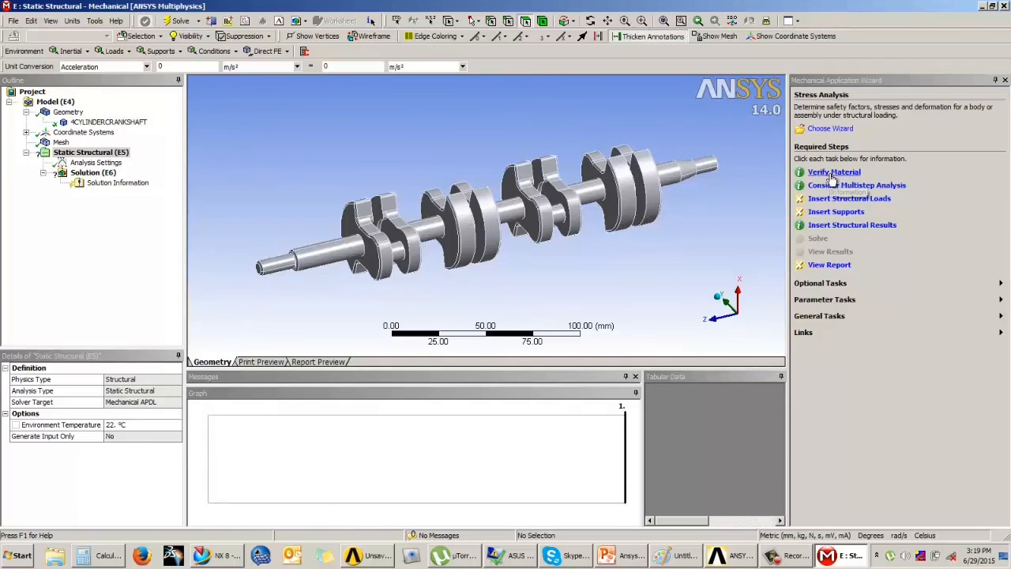
Review the wizard's Verify Material and Consider Multistep Analysis tasks, checking the material assignment and the number of steps.
{"action": "left_click", "coordinate": [831, 176]}
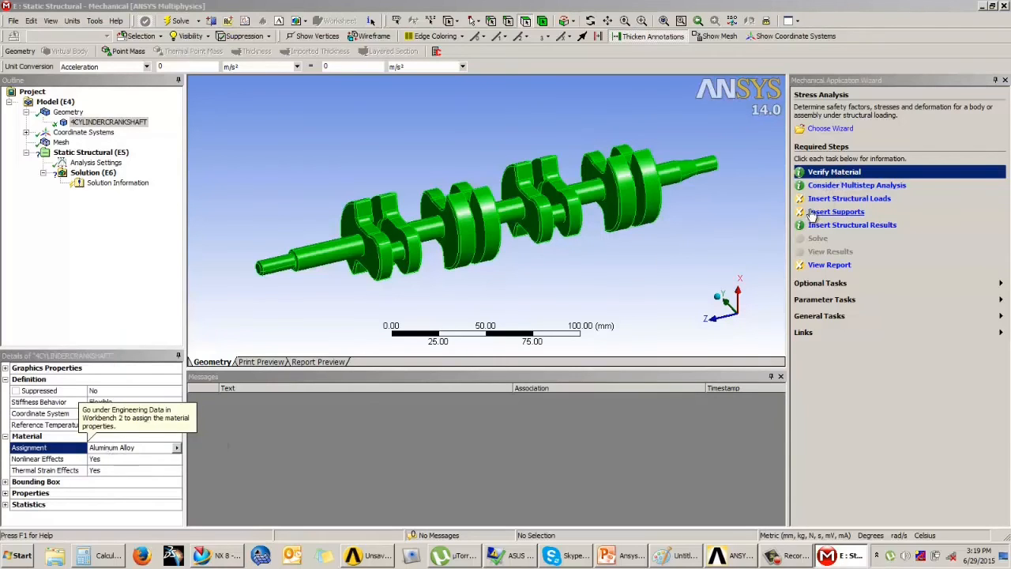
{"action": "left_click", "coordinate": [831, 186]}
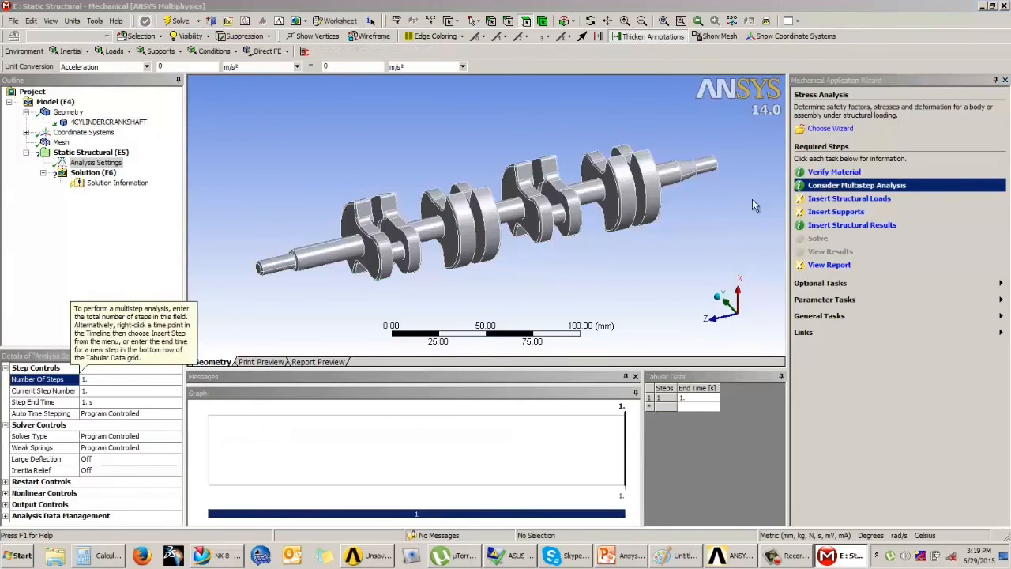
{"action": "scroll", "coordinate": [655, 252], "scroll_direction": "up", "scroll_amount": 2}
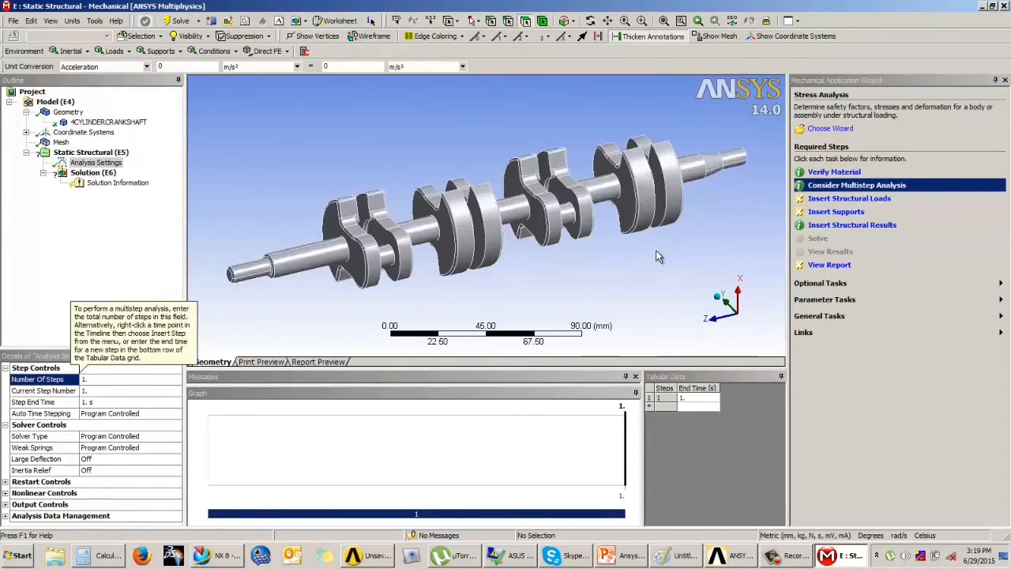
{"action": "scroll", "coordinate": [657, 255], "scroll_direction": "down", "scroll_amount": 2}
{"action": "left_click", "coordinate": [87, 380]}
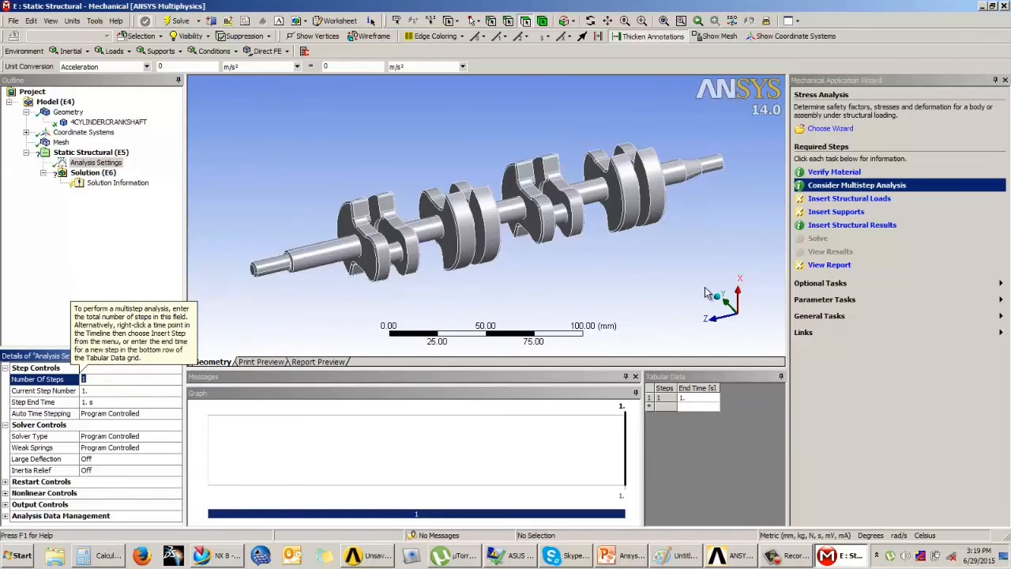
Insert a Force load and scope it to the four cylindrical faces of the two lower crankpins.
{"action": "left_click", "coordinate": [853, 204]}
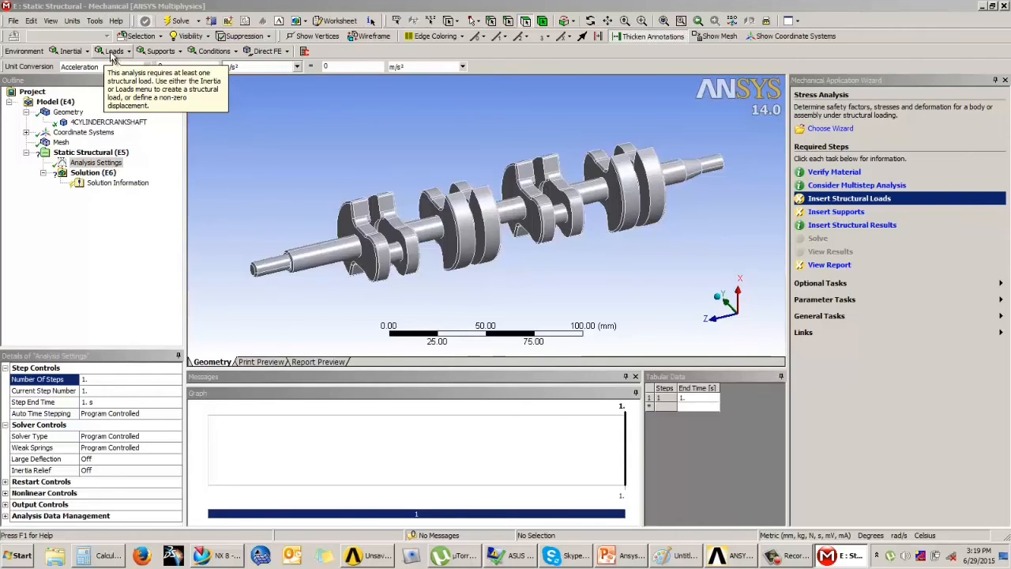
{"action": "left_click", "coordinate": [113, 52]}
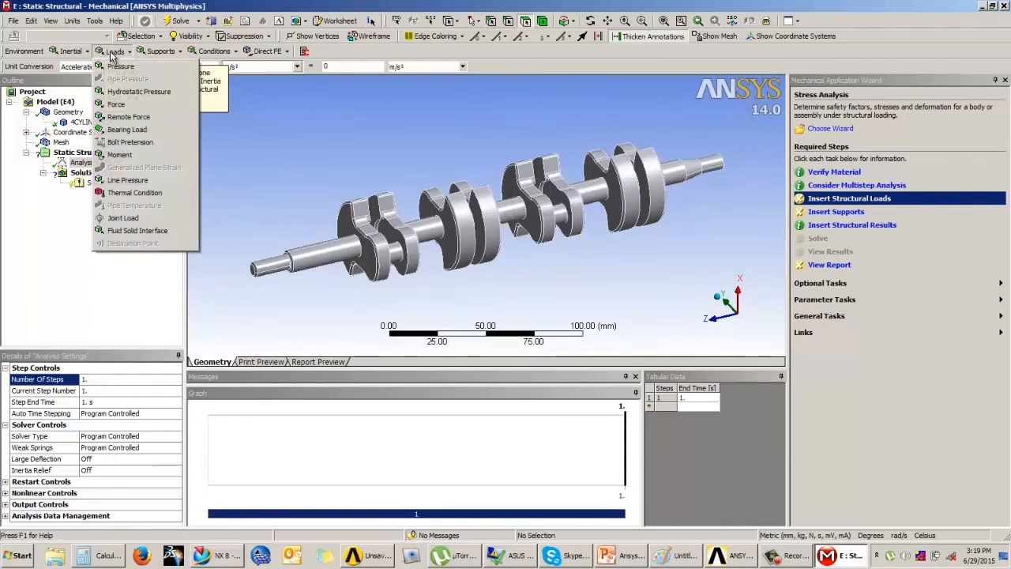
{"action": "left_click", "coordinate": [116, 104]}
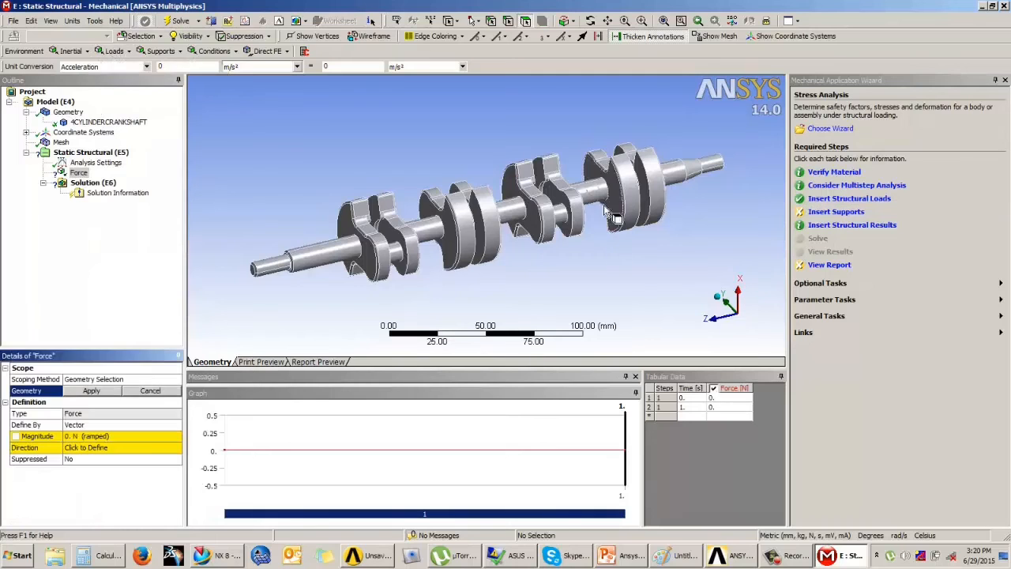
{"action": "middle_click_drag", "start_coordinate": [613, 217], "coordinate": [629, 243]}
{"action": "scroll", "coordinate": [364, 281], "scroll_direction": "up", "scroll_amount": 2}
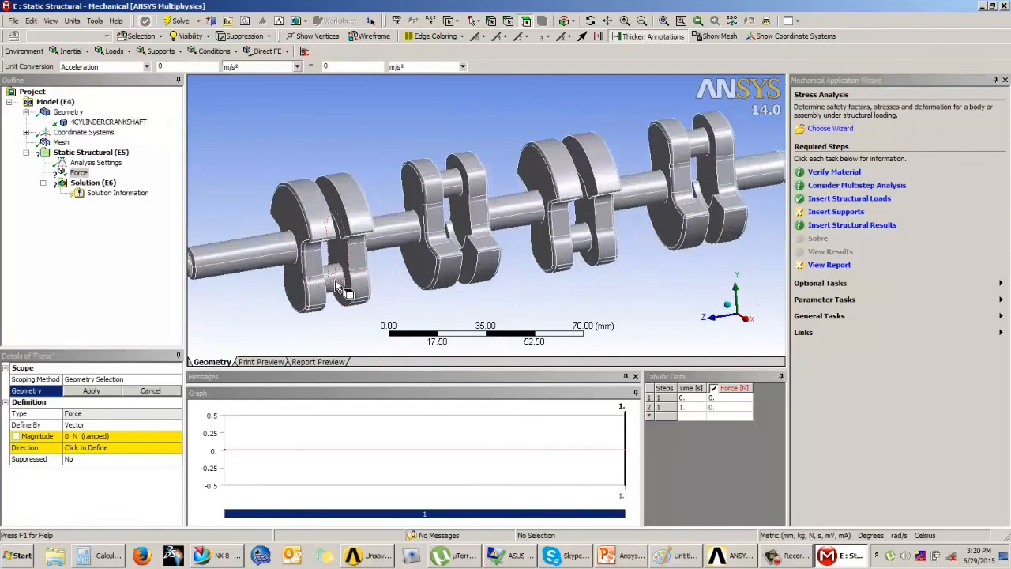
{"action": "left_click", "coordinate": [335, 277]}
{"action": "left_click", "coordinate": [340, 298], "text": "ctrl"}
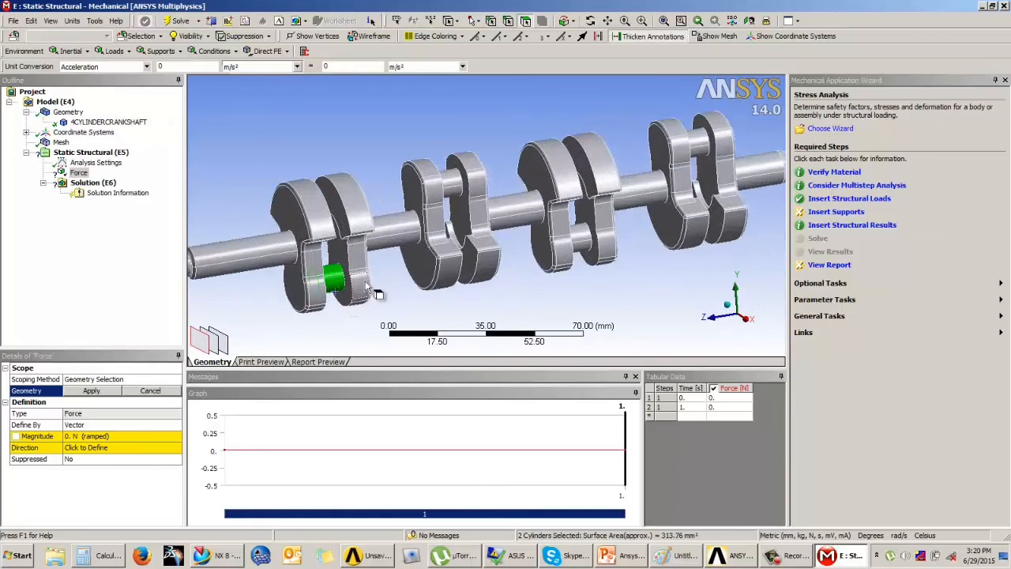
{"action": "left_click", "coordinate": [588, 245], "text": "ctrl"}
{"action": "left_click", "coordinate": [582, 238], "text": "ctrl"}
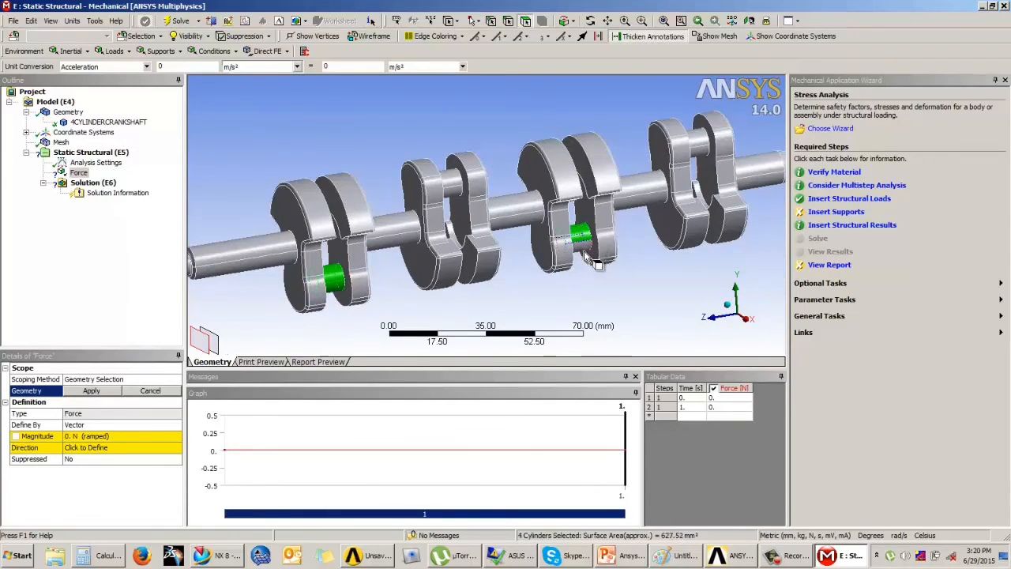
{"action": "left_click", "coordinate": [79, 391]}
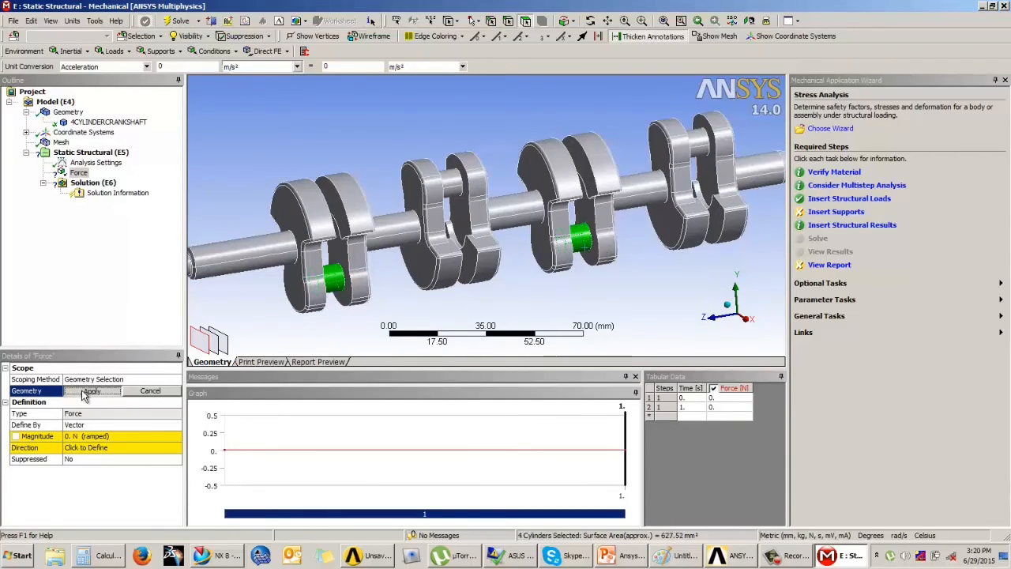
Switch to PowerPoint, check the force magnitude on the crankshaft Example 1 slide, and return to ANSYS Mechanical.
{"action": "left_click", "coordinate": [86, 436]}
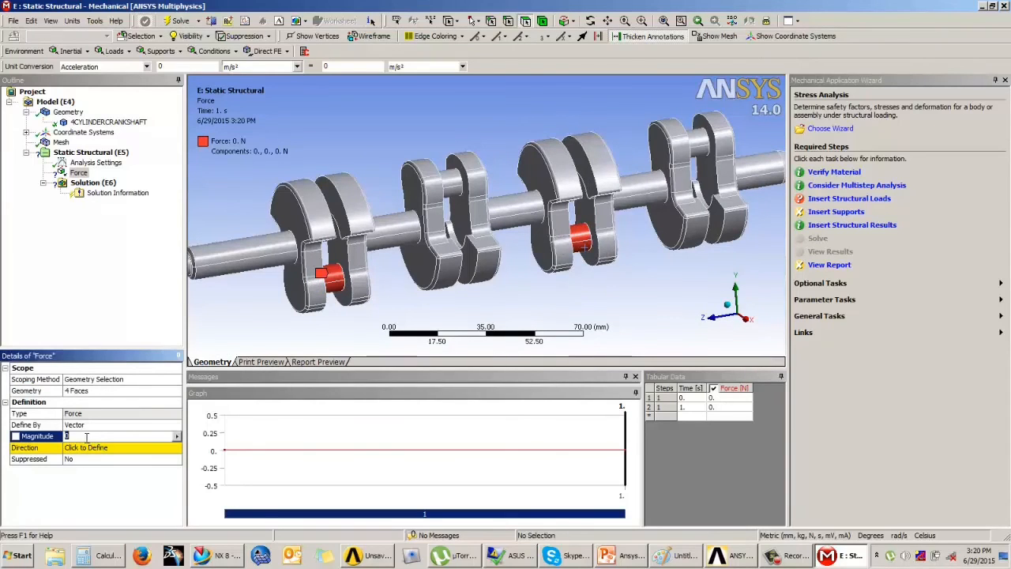
{"action": "left_click", "coordinate": [627, 556]}
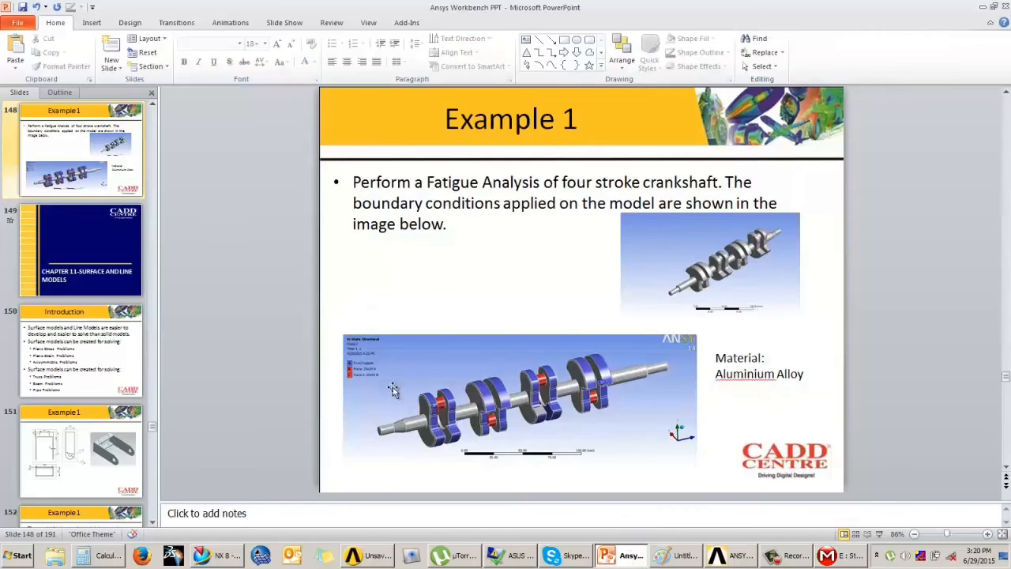
{"action": "left_click", "coordinate": [879, 535]}
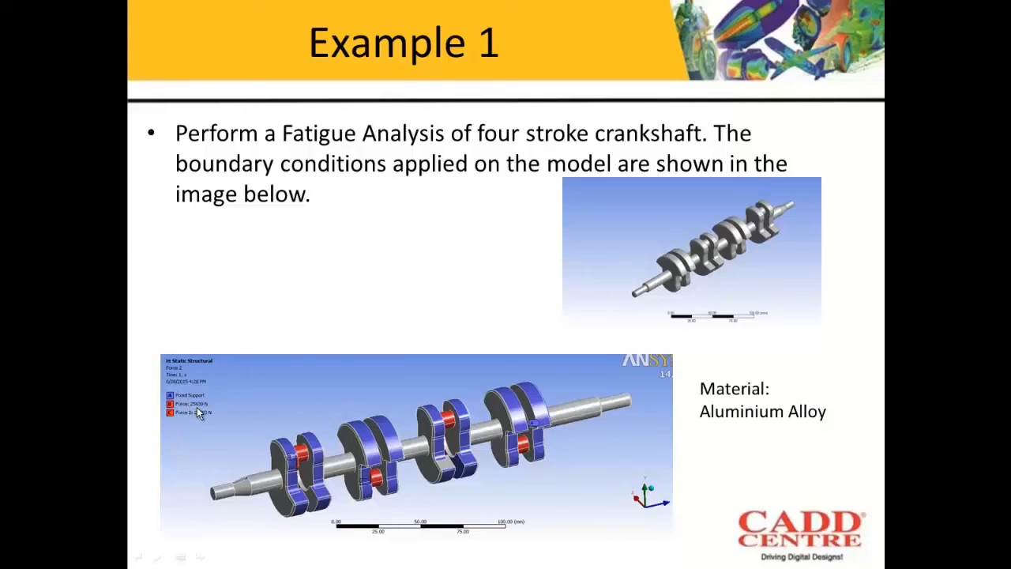
{"action": "key", "text": "Escape"}
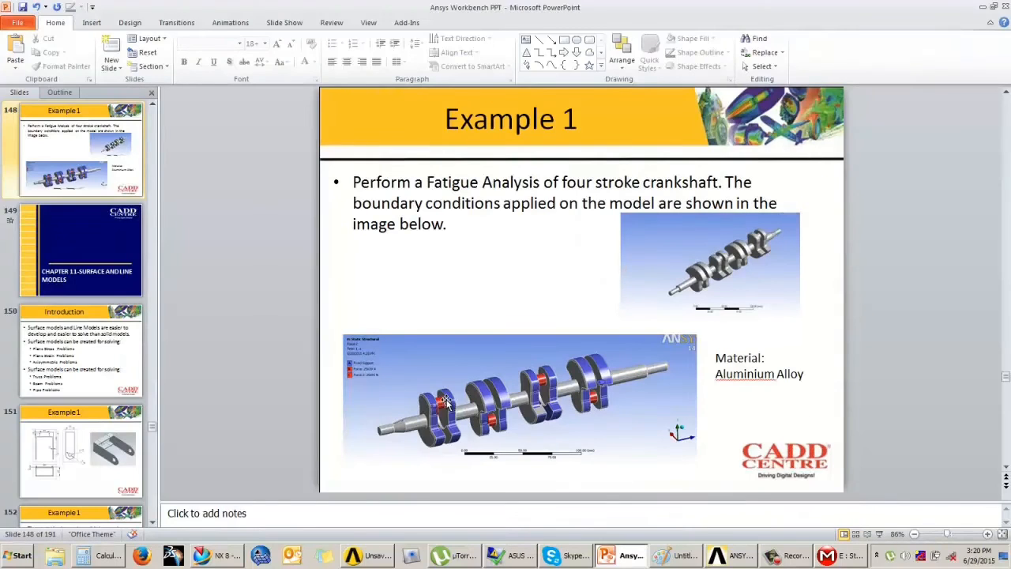
{"action": "left_click", "coordinate": [851, 556]}
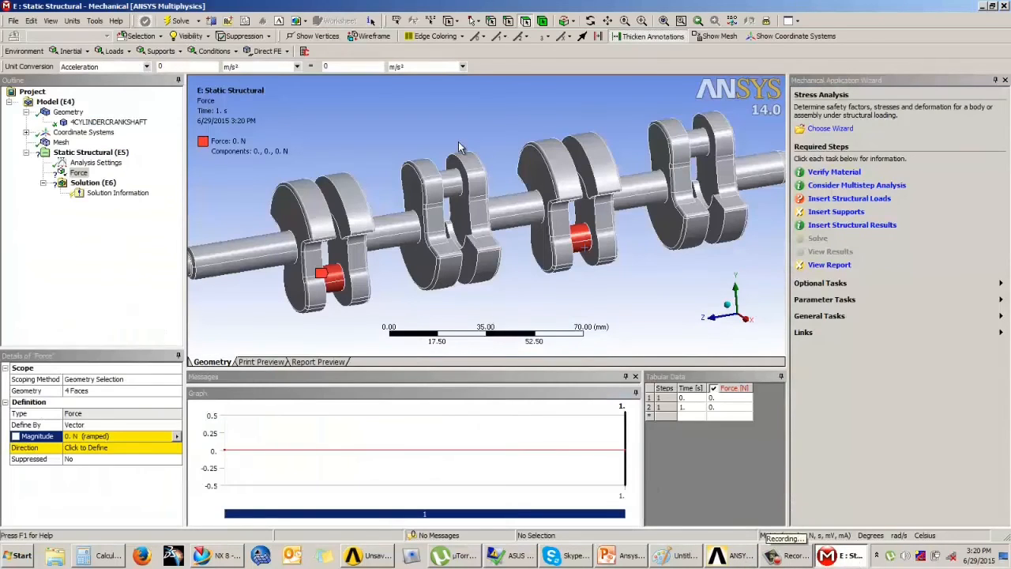
Set the magnitude of the force on the lower crankpins to 25693 N.
{"action": "scroll", "coordinate": [474, 126], "scroll_direction": "up", "scroll_amount": 2}
{"action": "scroll", "coordinate": [483, 130], "scroll_direction": "down", "scroll_amount": 4}
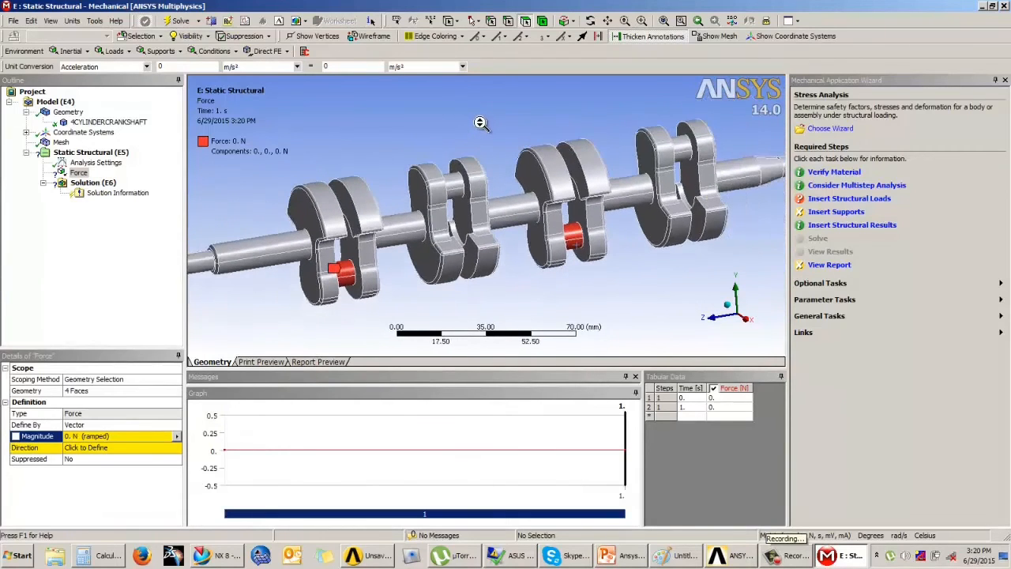
{"action": "middle_click_drag", "start_coordinate": [537, 154], "coordinate": [591, 180]}
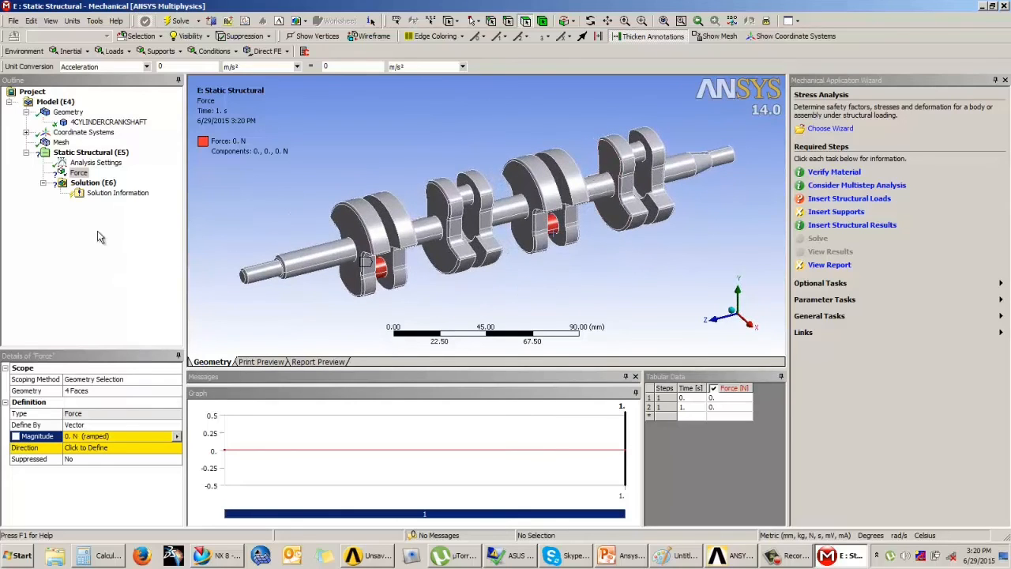
{"action": "left_click", "coordinate": [92, 435]}
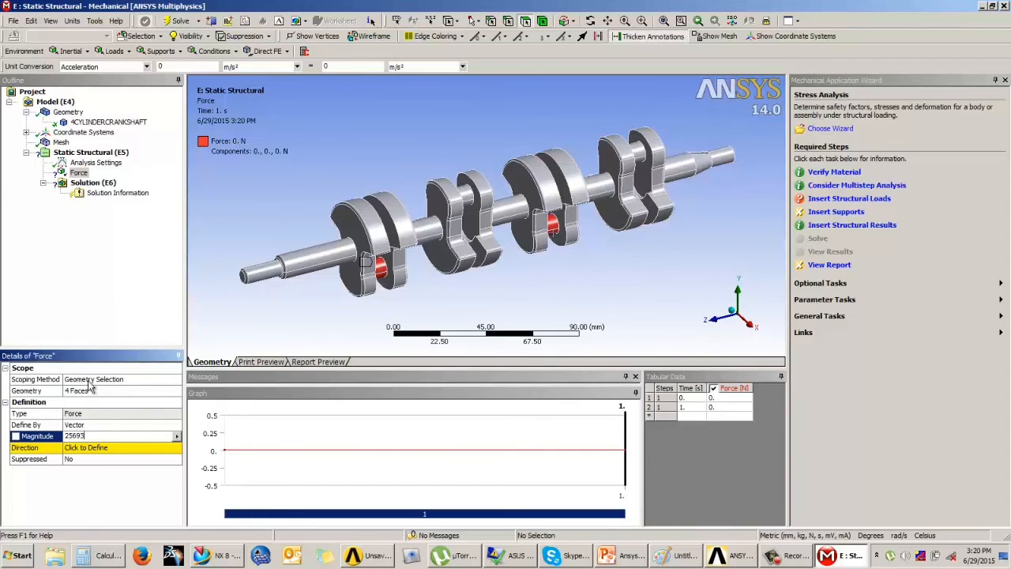
{"action": "key", "text": "Return"}
Define the force on the two lower crankpins by components, with a Y component of 25693 N.
{"action": "middle_click_drag", "start_coordinate": [485, 266], "coordinate": [457, 269]}
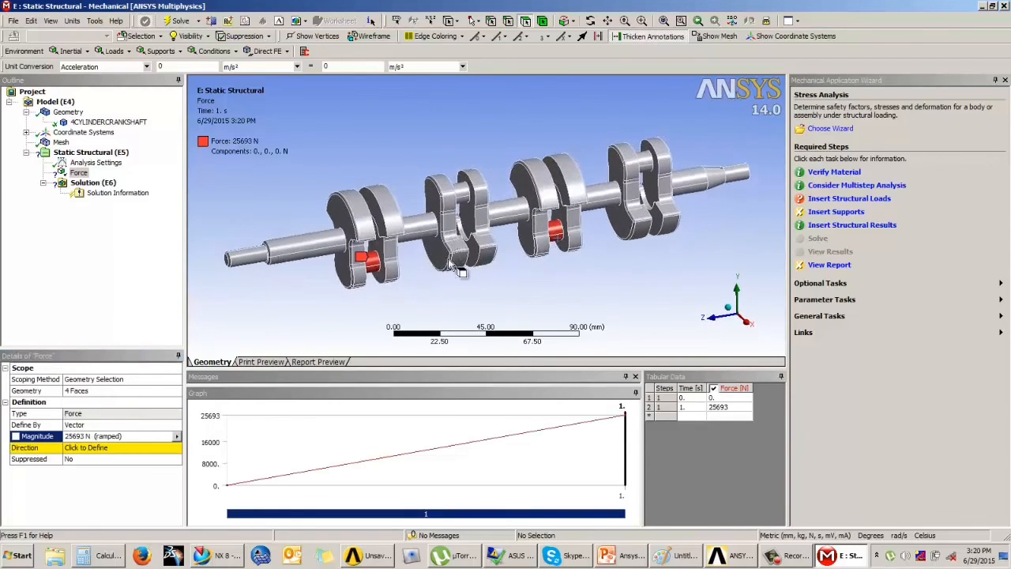
{"action": "left_click", "coordinate": [85, 448]}
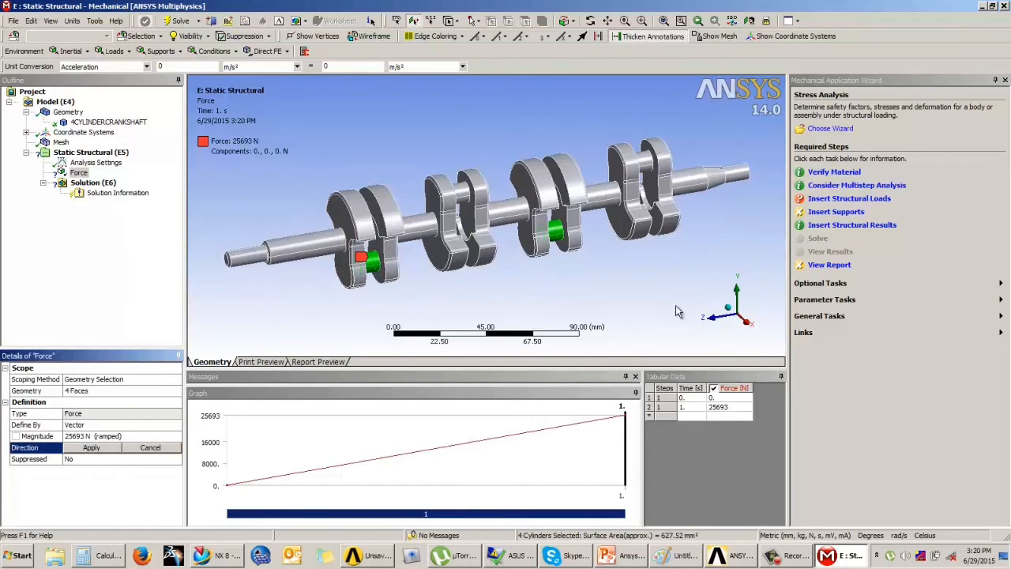
{"action": "left_click", "coordinate": [130, 426]}
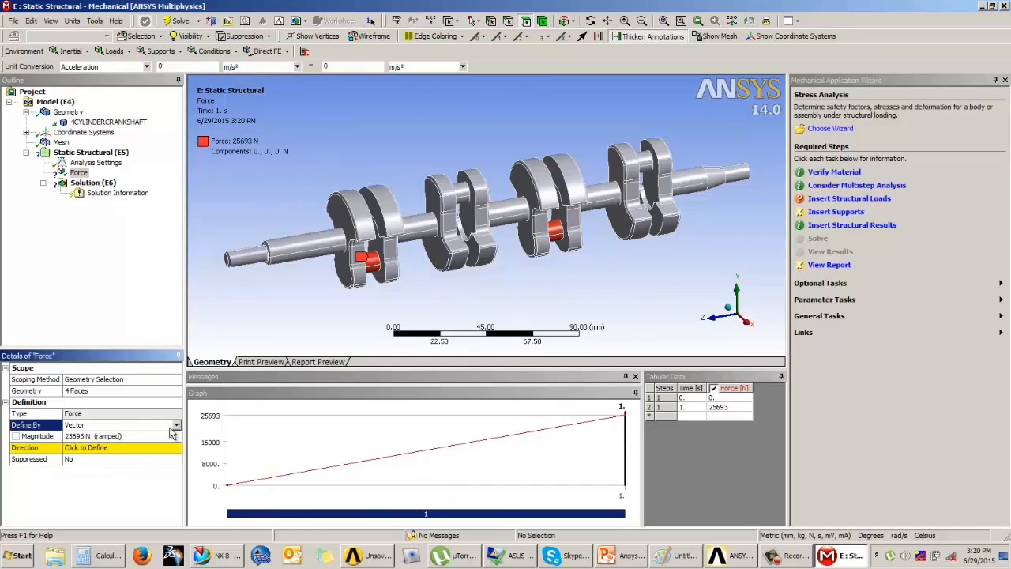
{"action": "left_click", "coordinate": [176, 424]}
{"action": "left_click", "coordinate": [109, 447]}
{"action": "left_click", "coordinate": [100, 461]}
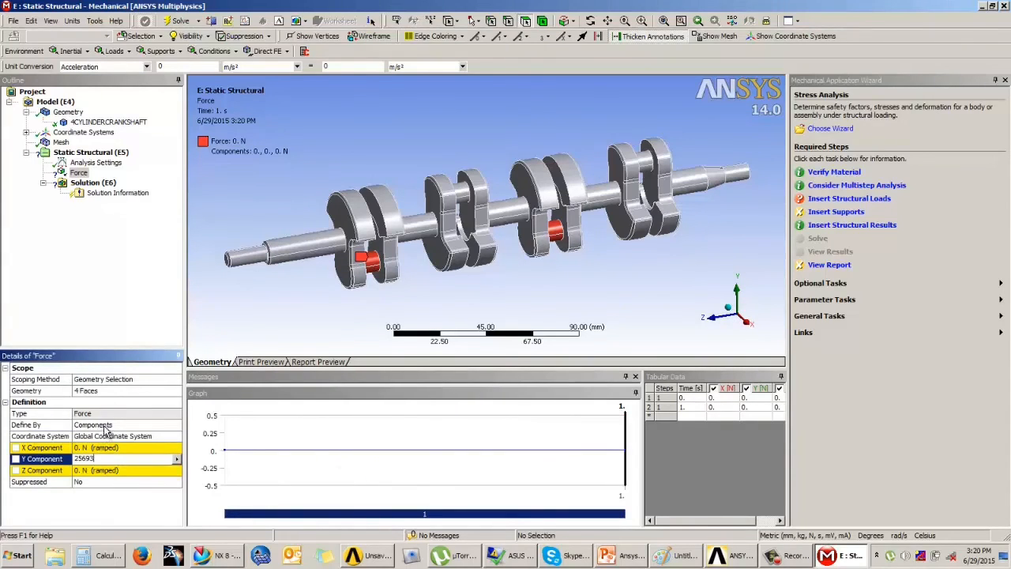
{"action": "key", "text": "Return"}
{"action": "scroll", "coordinate": [408, 298], "scroll_direction": "up", "scroll_amount": 3}
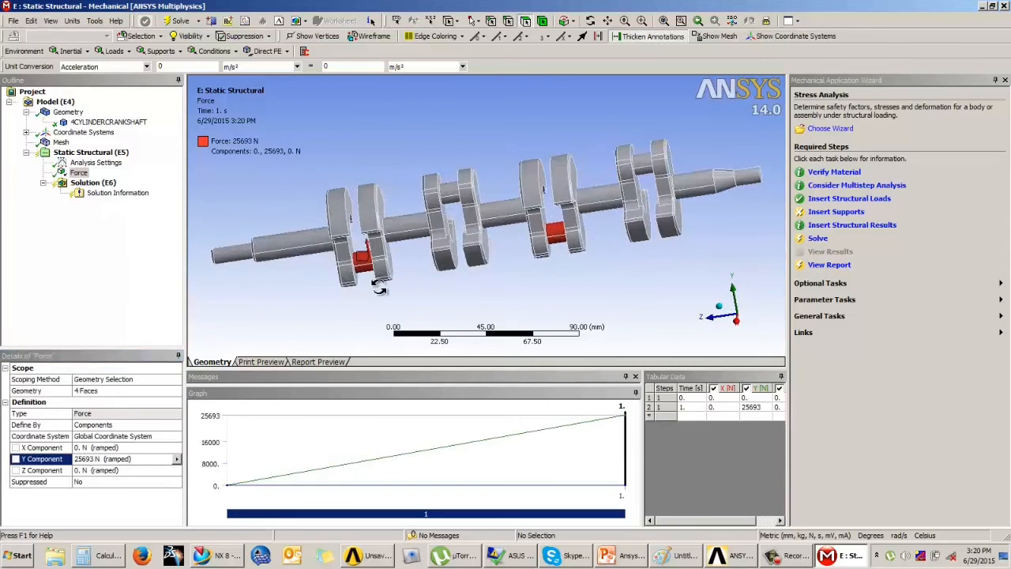
{"action": "middle_click_drag", "start_coordinate": [462, 287], "coordinate": [354, 328]}
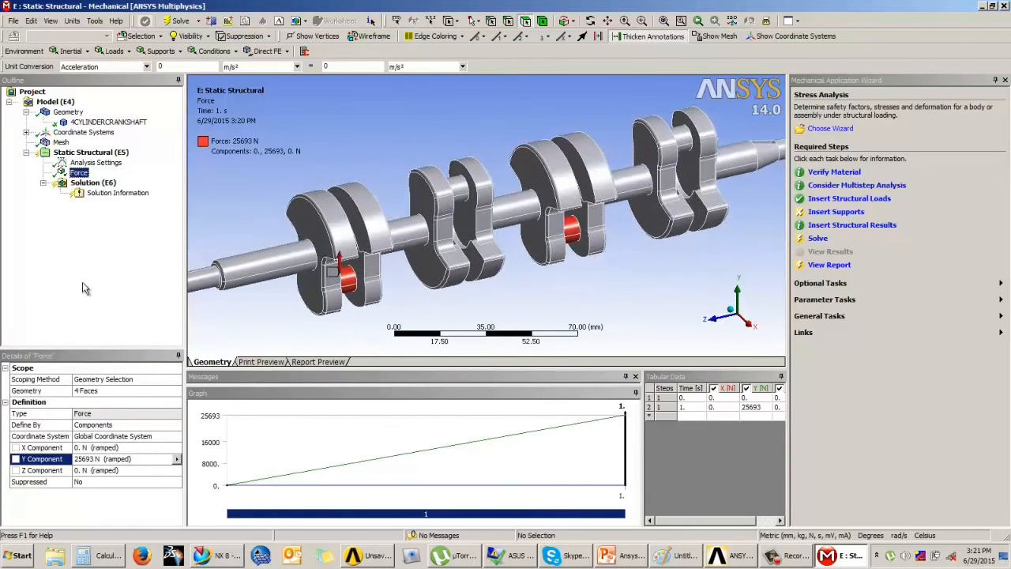
Insert a second Force load in the Static Structural analysis and scope it to the four cylindrical faces of the two upper crankpins.
{"action": "left_click", "coordinate": [91, 151]}
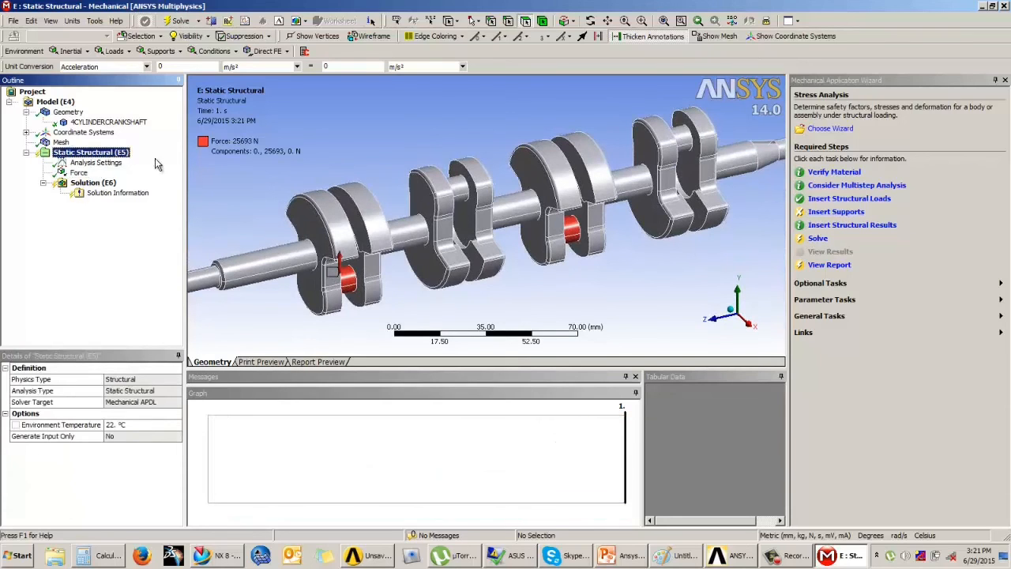
{"action": "left_click", "coordinate": [111, 51]}
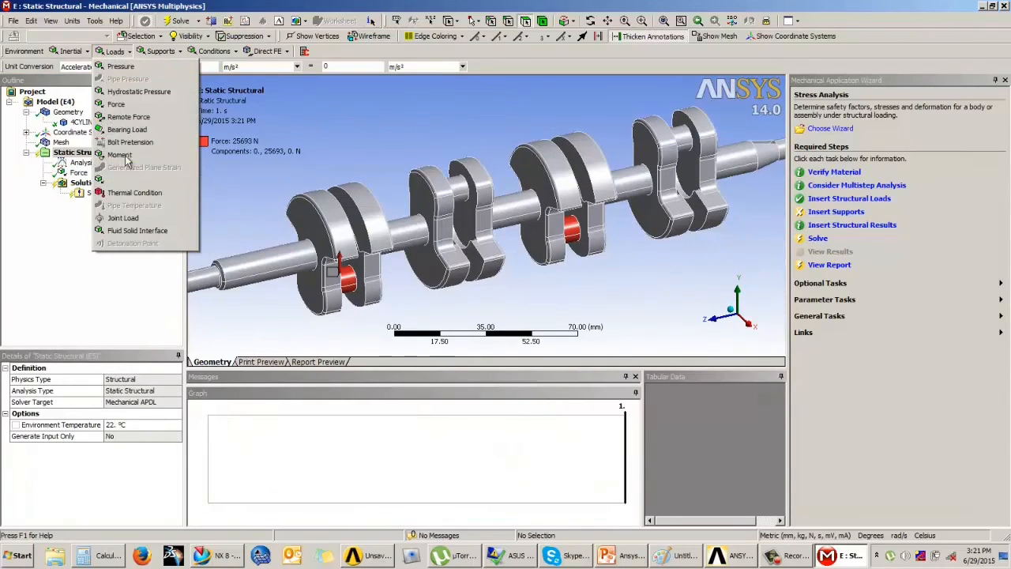
{"action": "left_click", "coordinate": [118, 104]}
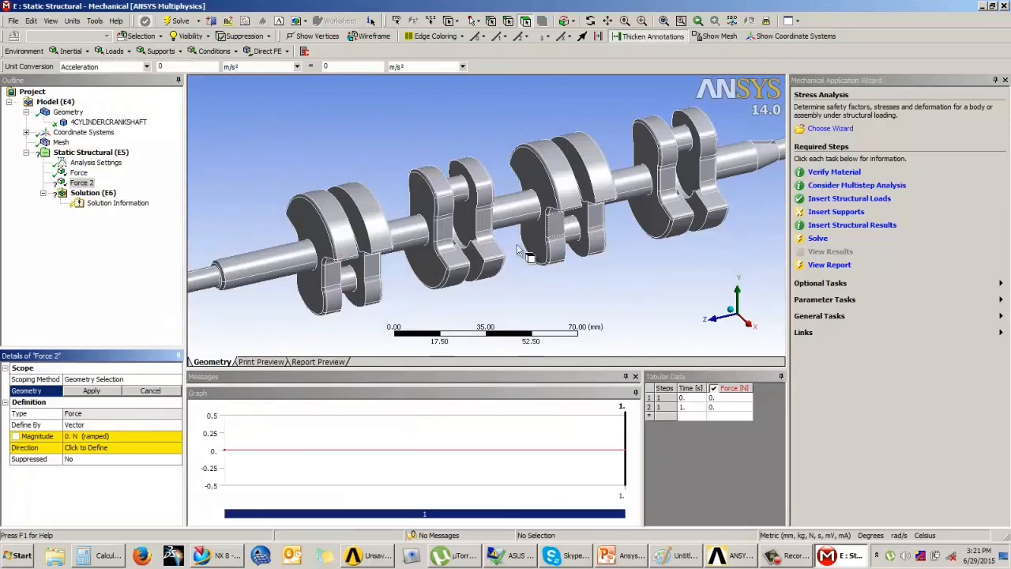
{"action": "left_click", "coordinate": [462, 195]}
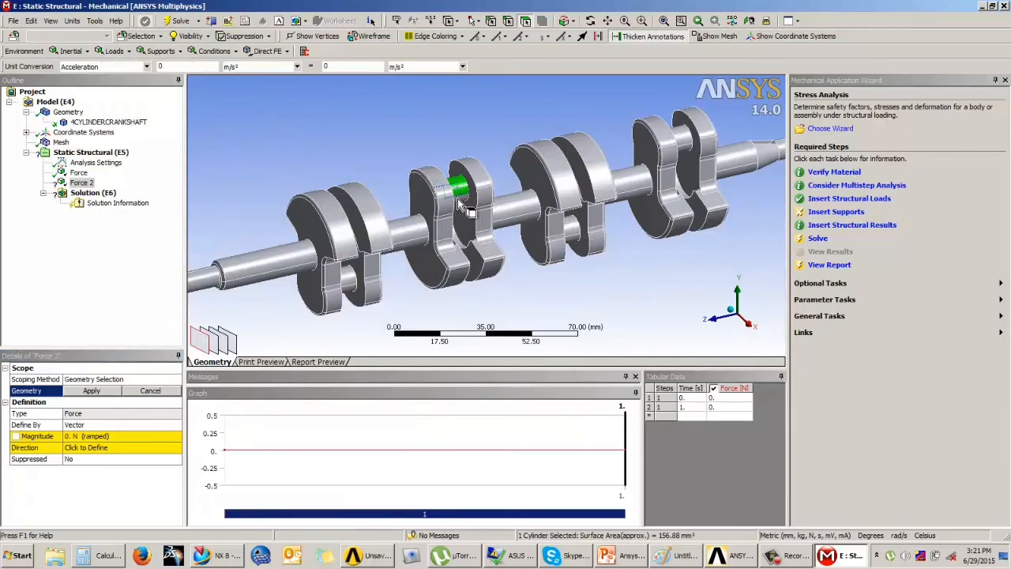
{"action": "left_click", "coordinate": [686, 144], "text": "ctrl"}
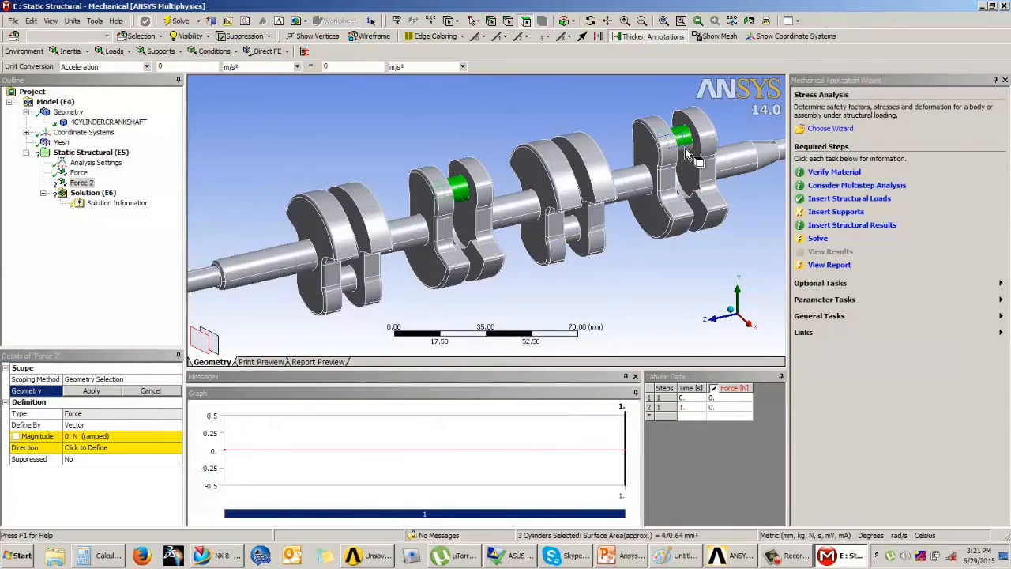
{"action": "left_click", "coordinate": [92, 391]}
Define the second force by components, with a Y component of -25693 N.
{"action": "left_click", "coordinate": [119, 424]}
{"action": "left_click", "coordinate": [136, 426]}
{"action": "left_click", "coordinate": [137, 428]}
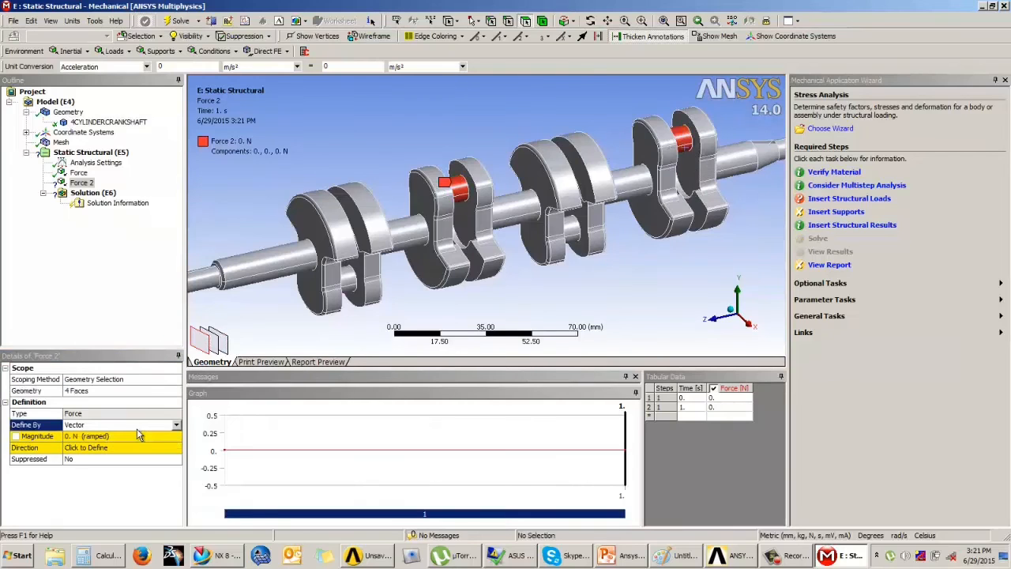
{"action": "left_click", "coordinate": [177, 424]}
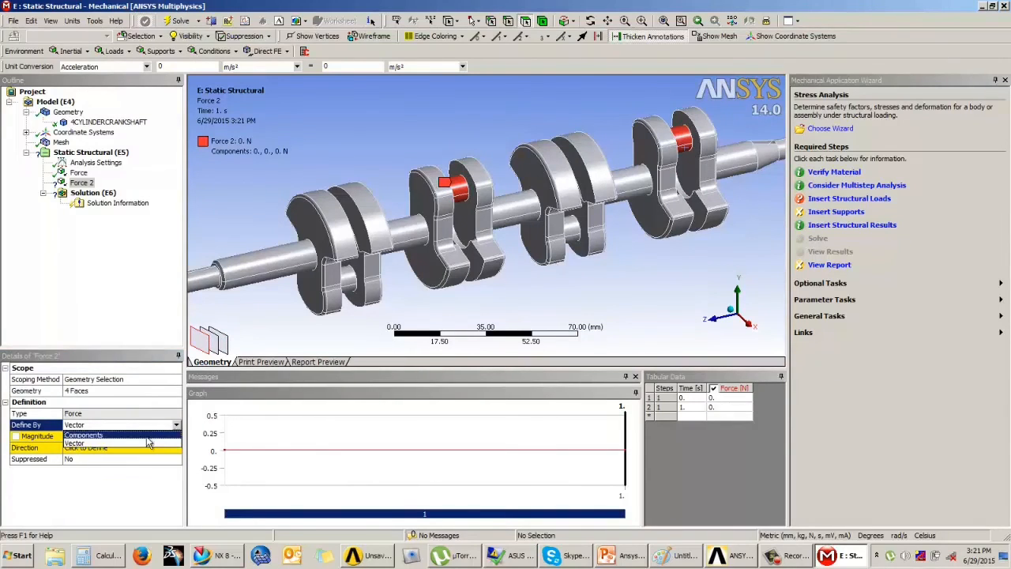
{"action": "left_click", "coordinate": [95, 447]}
{"action": "left_click", "coordinate": [114, 458]}
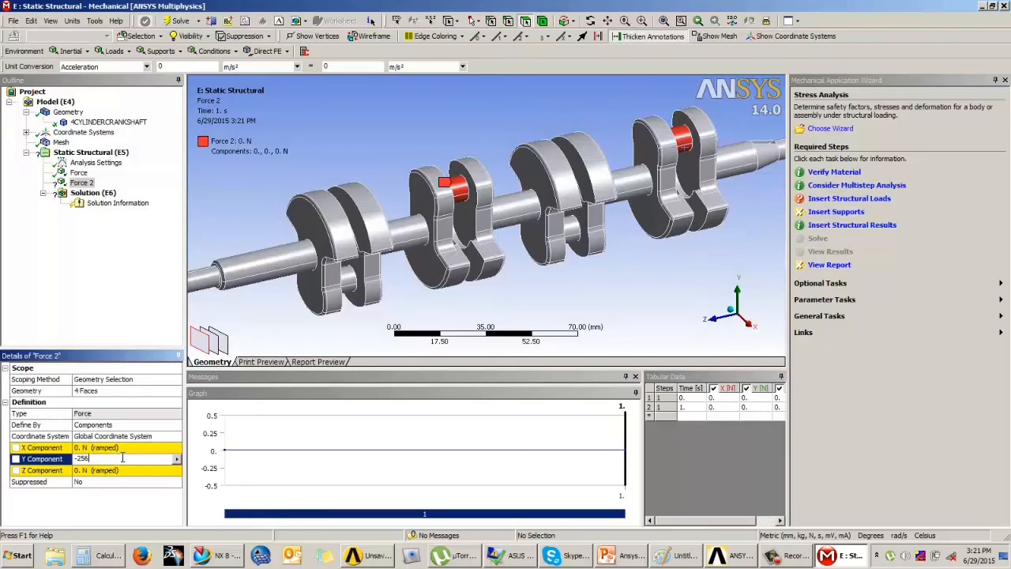
{"action": "key", "text": "Return"}
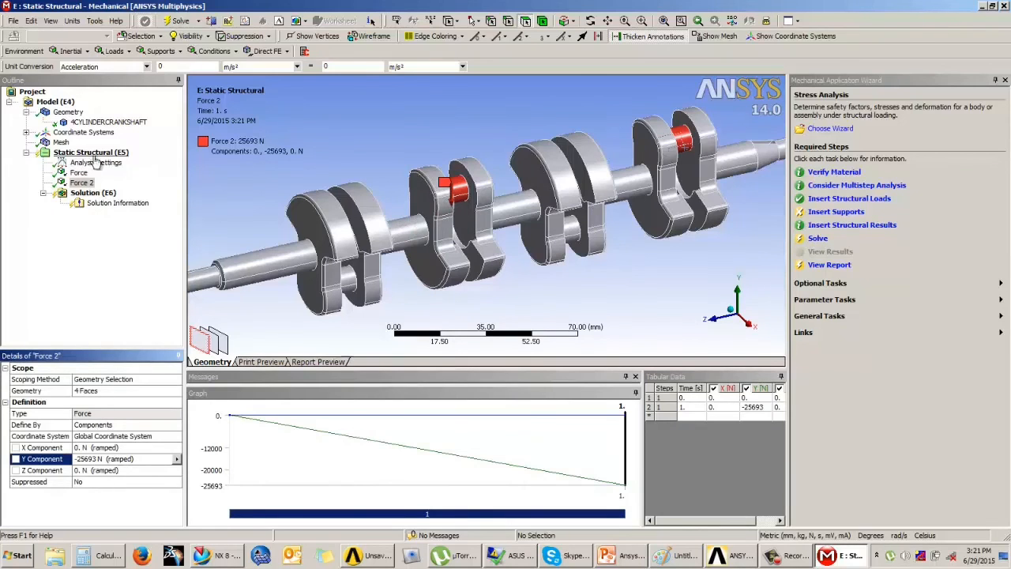
Insert a Fixed Support and select the outer edge faces of both webs on the crank throw nearest the stepped shaft end.
{"action": "left_click", "coordinate": [836, 213]}
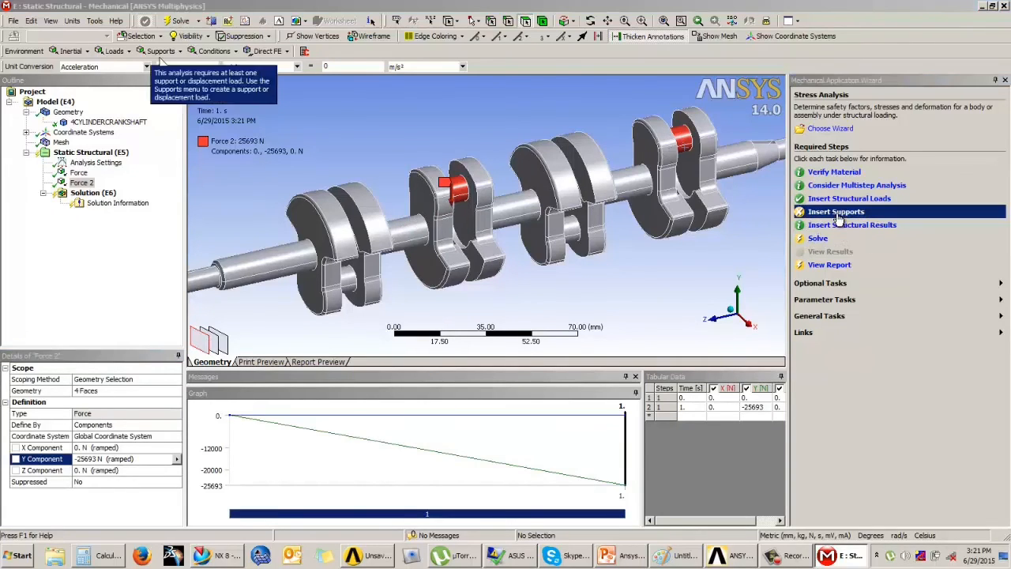
{"action": "left_click", "coordinate": [161, 52]}
{"action": "left_click", "coordinate": [171, 68]}
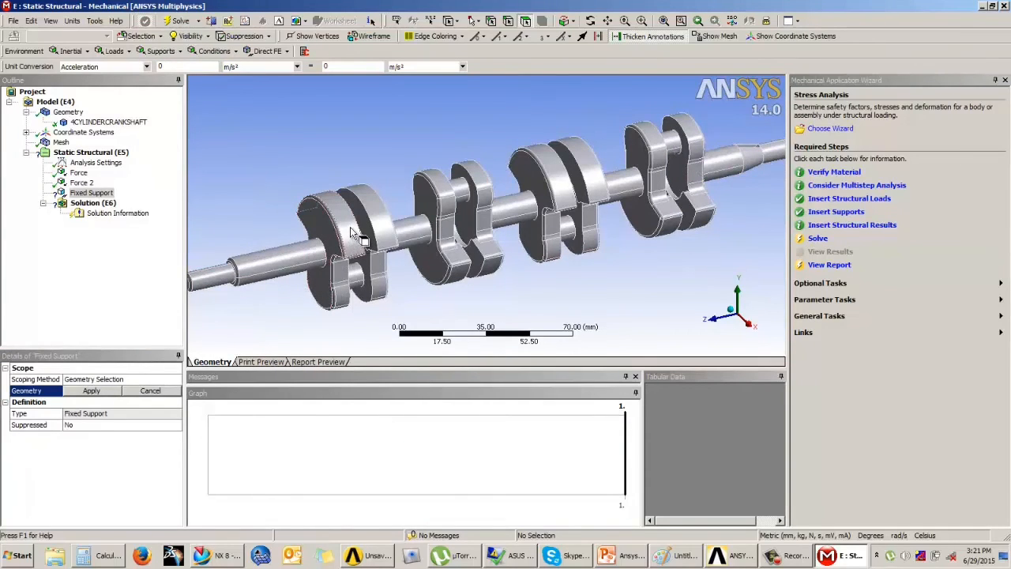
{"action": "left_click", "coordinate": [380, 259]}
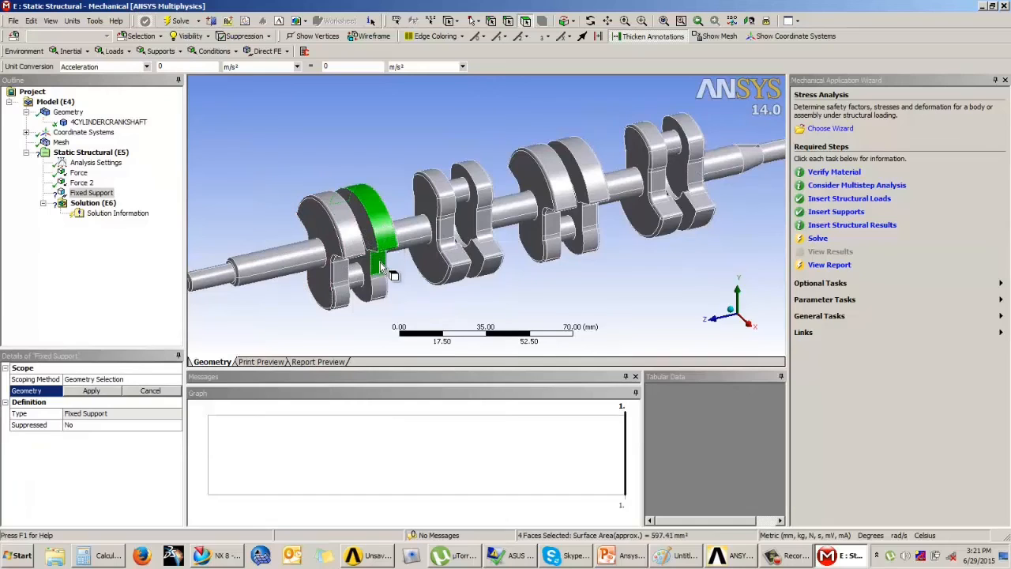
{"action": "left_click", "coordinate": [355, 246], "text": "ctrl"}
{"action": "left_click", "coordinate": [345, 268], "text": "ctrl"}
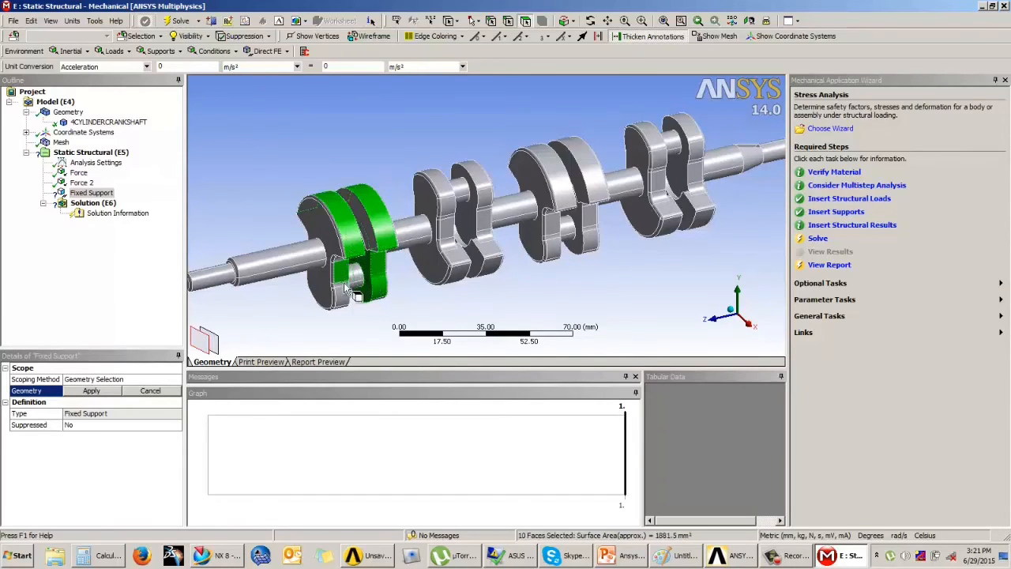
{"action": "left_click", "coordinate": [343, 290], "text": "ctrl"}
{"action": "left_click", "coordinate": [368, 294], "text": "ctrl"}
{"action": "middle_click_drag", "start_coordinate": [379, 306], "coordinate": [319, 250]}
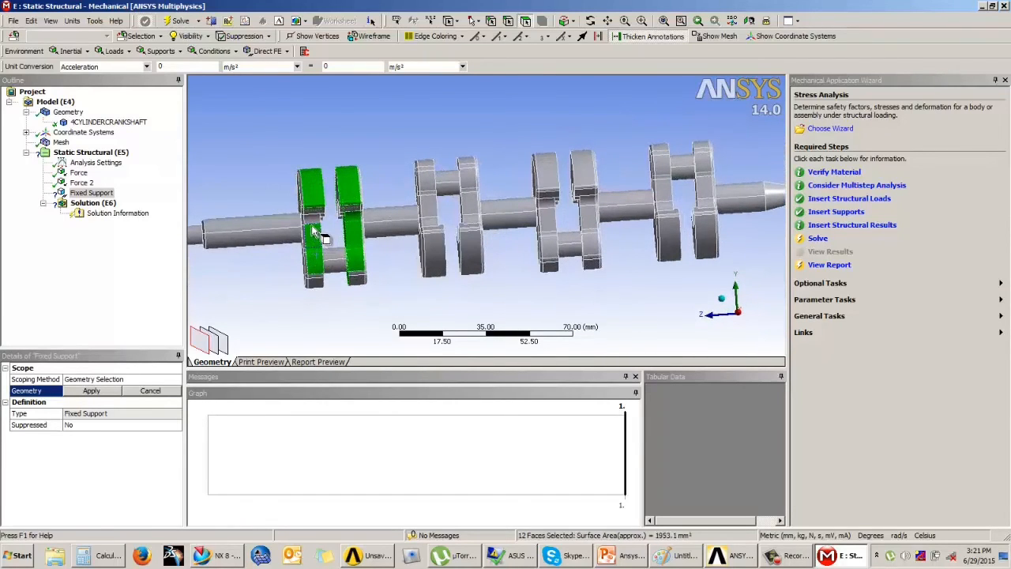
{"action": "left_click", "coordinate": [313, 219], "text": "ctrl"}
{"action": "left_click", "coordinate": [310, 209], "text": "ctrl"}
Add the visible outer edge faces of the webs on the other three crank throws to the fixed support selection.
{"action": "left_click_drag", "start_coordinate": [426, 162], "coordinate": [435, 265], "text": "ctrl"}
{"action": "left_click_drag", "start_coordinate": [469, 168], "coordinate": [473, 269], "text": "ctrl"}
{"action": "left_click_drag", "start_coordinate": [551, 168], "coordinate": [556, 264], "text": "ctrl"}
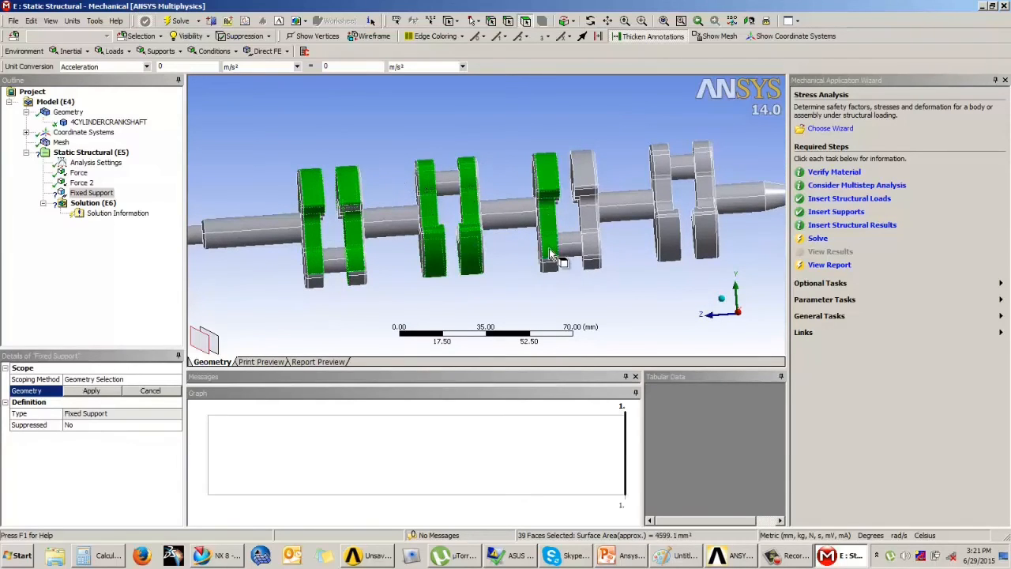
{"action": "left_click_drag", "start_coordinate": [581, 156], "coordinate": [593, 249], "text": "ctrl"}
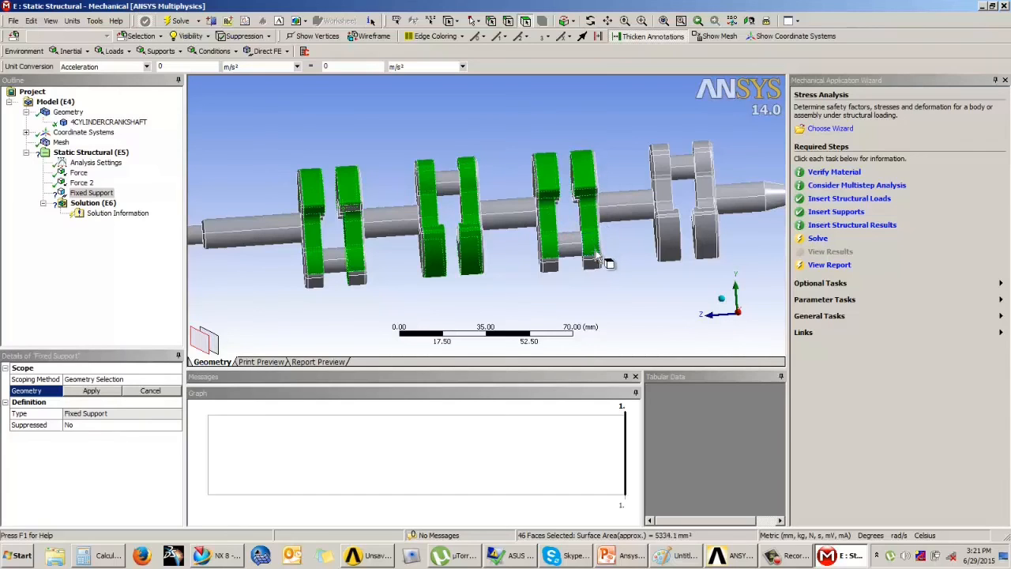
{"action": "left_click_drag", "start_coordinate": [668, 147], "coordinate": [672, 254], "text": "ctrl"}
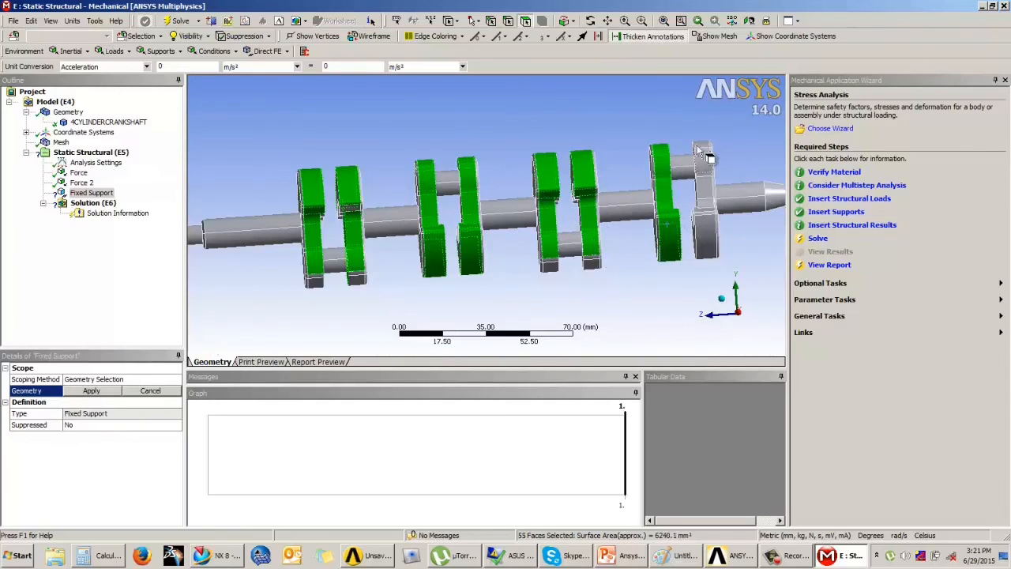
{"action": "mouse_move", "coordinate": [701, 152]}
{"action": "left_mouse_down", "text": "ctrl"}
{"action": "mouse_move", "coordinate": [710, 245]}
{"action": "mouse_move", "coordinate": [727, 212]}
{"action": "mouse_move", "coordinate": [742, 219]}
{"action": "left_mouse_up", "text": "ctrl"}
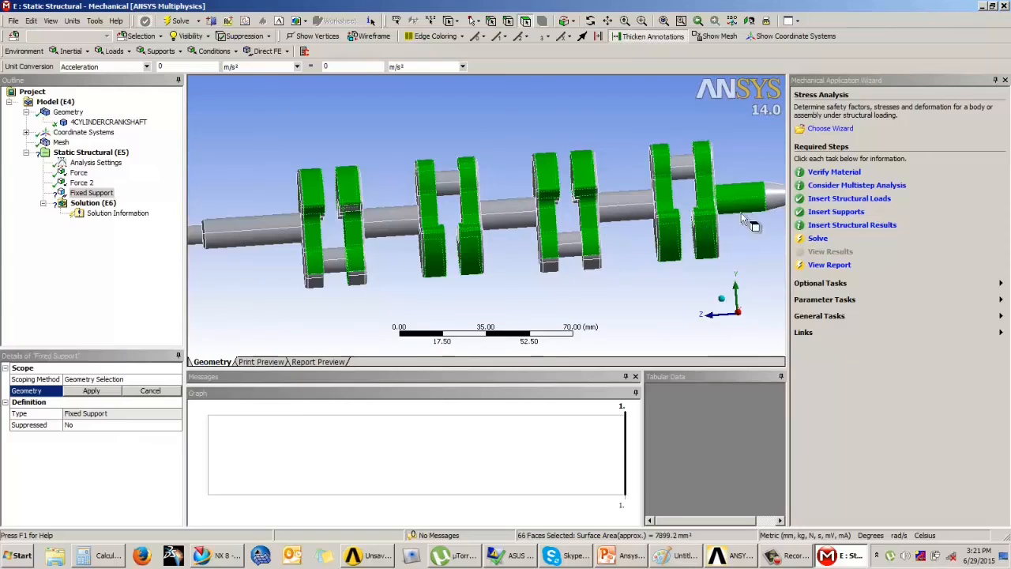
Add the main journals between the throws and the stepped shaft end's faces to the fixed support selection.
{"action": "mouse_move", "coordinate": [390, 212]}
{"action": "left_mouse_down", "text": "ctrl"}
{"action": "mouse_move", "coordinate": [390, 230]}
{"action": "mouse_move", "coordinate": [514, 214]}
{"action": "mouse_move", "coordinate": [620, 223]}
{"action": "left_mouse_up", "text": "ctrl"}
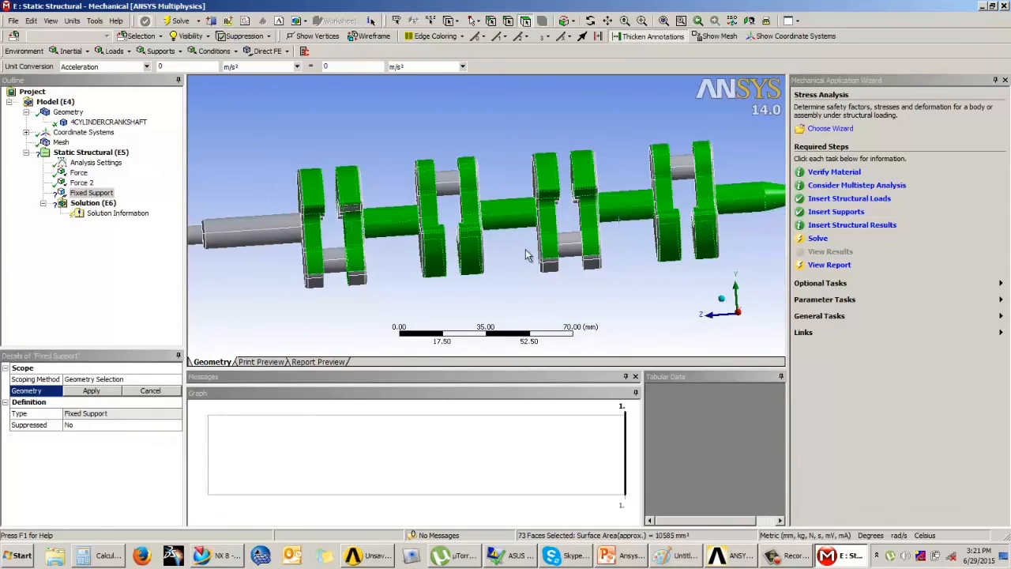
{"action": "left_click", "coordinate": [239, 239], "text": "ctrl"}
{"action": "middle_click_drag", "start_coordinate": [278, 244], "coordinate": [221, 249]}
{"action": "left_click", "coordinate": [224, 248], "text": "ctrl"}
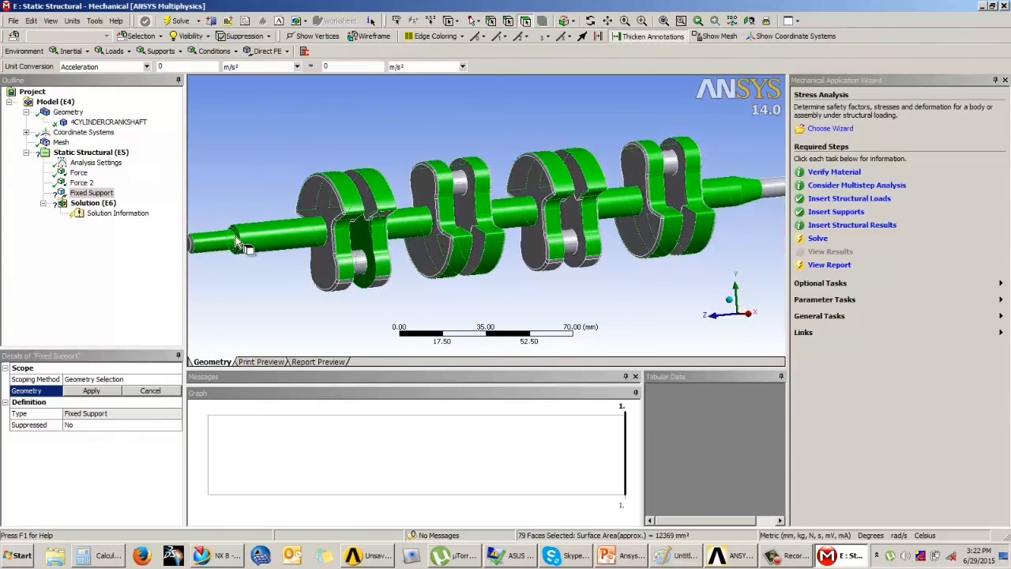
Add the reverse-side web edge faces of the throw nearest the stepped shaft end and that end's smallest cylinder to the selection.
{"action": "middle_click_drag", "start_coordinate": [387, 230], "coordinate": [652, 210]}
{"action": "mouse_move", "coordinate": [635, 200]}
{"action": "left_mouse_down", "text": "ctrl"}
{"action": "mouse_move", "coordinate": [631, 272]}
{"action": "mouse_move", "coordinate": [665, 207]}
{"action": "mouse_move", "coordinate": [669, 257]}
{"action": "left_mouse_up", "text": "ctrl"}
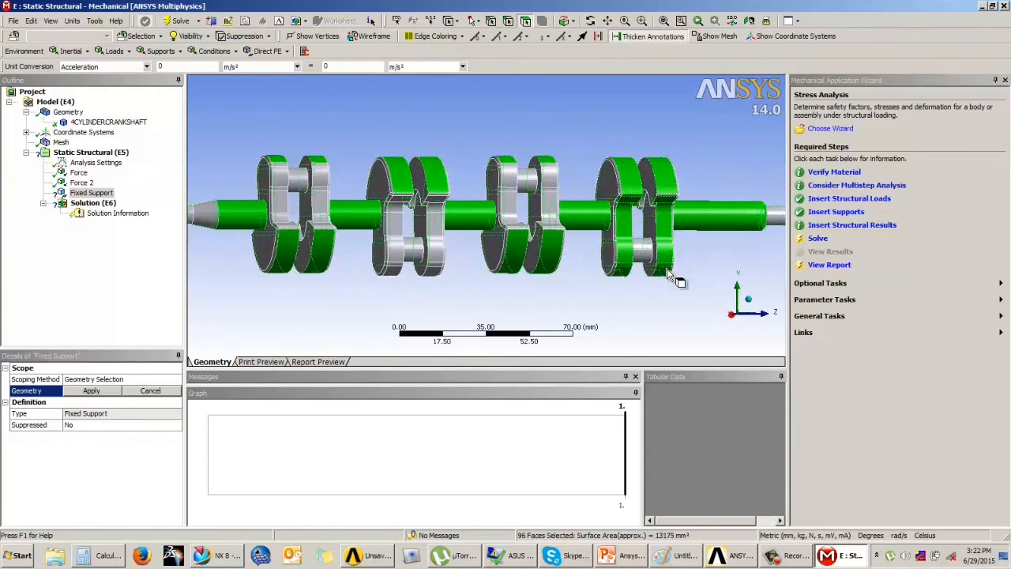
{"action": "middle_click_drag", "start_coordinate": [666, 276], "coordinate": [577, 220], "text": "ctrl"}
{"action": "left_click", "coordinate": [659, 214], "text": "ctrl"}
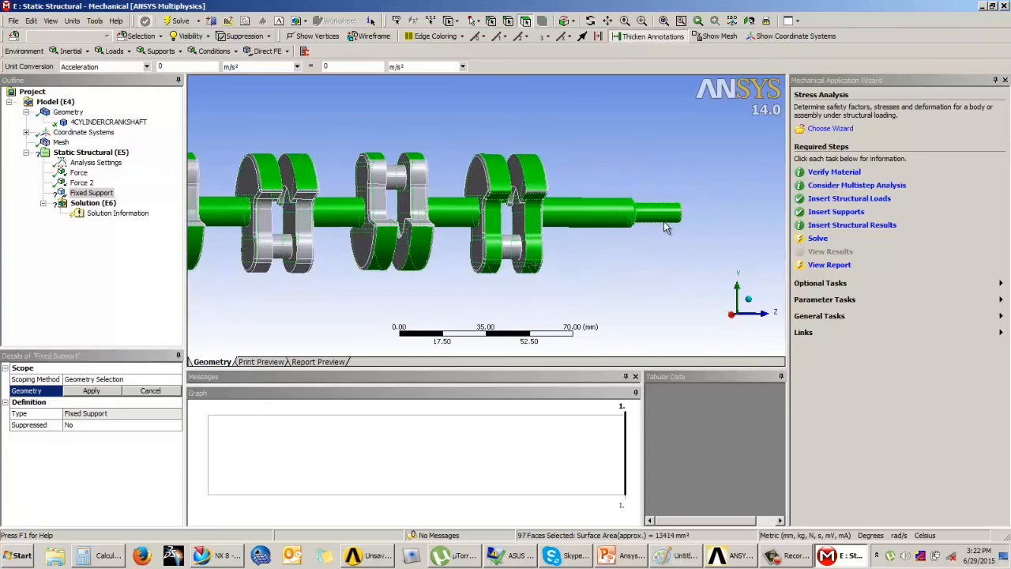
Add the remaining reverse-side web edge faces and the tapered shaft end, and apply the selection as the fixed support's geometry.
{"action": "middle_click_drag", "start_coordinate": [665, 227], "coordinate": [433, 182]}
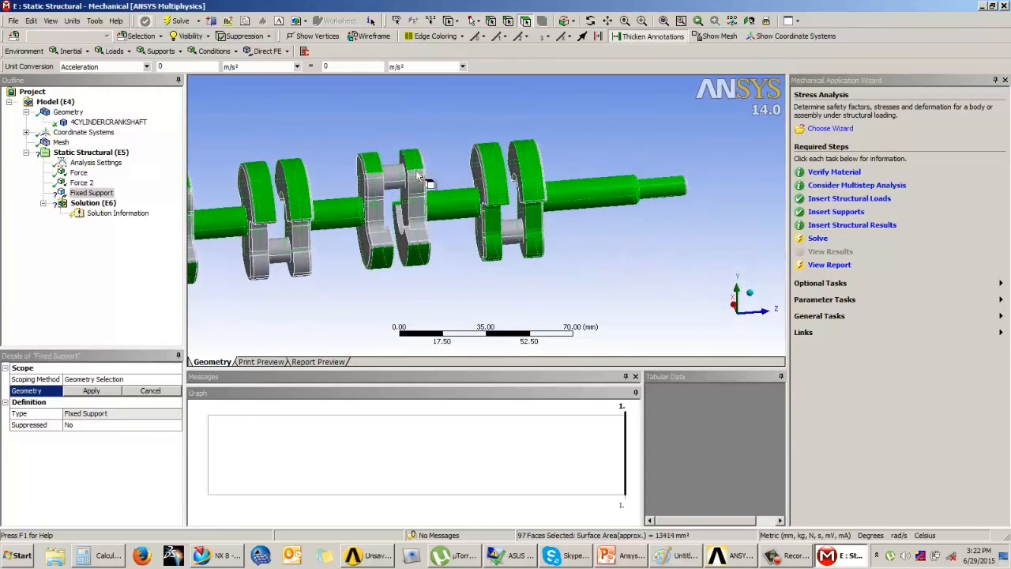
{"action": "mouse_move", "coordinate": [419, 175]}
{"action": "left_mouse_down", "text": "ctrl"}
{"action": "mouse_move", "coordinate": [413, 248]}
{"action": "mouse_move", "coordinate": [370, 168]}
{"action": "mouse_move", "coordinate": [386, 245]}
{"action": "mouse_move", "coordinate": [292, 219]}
{"action": "mouse_move", "coordinate": [308, 278]}
{"action": "mouse_move", "coordinate": [273, 220]}
{"action": "mouse_move", "coordinate": [260, 236]}
{"action": "mouse_move", "coordinate": [263, 278]}
{"action": "left_mouse_up", "text": "ctrl"}
{"action": "middle_click_drag", "start_coordinate": [263, 283], "coordinate": [278, 213]}
{"action": "mouse_move", "coordinate": [261, 233]}
{"action": "left_mouse_down", "text": "ctrl"}
{"action": "mouse_move", "coordinate": [271, 266]}
{"action": "mouse_move", "coordinate": [307, 270]}
{"action": "mouse_move", "coordinate": [416, 220]}
{"action": "left_mouse_up", "text": "ctrl"}
{"action": "middle_click_drag", "start_coordinate": [462, 219], "coordinate": [318, 213]}
{"action": "mouse_move", "coordinate": [319, 213]}
{"action": "left_mouse_down", "text": "ctrl"}
{"action": "mouse_move", "coordinate": [276, 145]}
{"action": "mouse_move", "coordinate": [290, 217]}
{"action": "mouse_move", "coordinate": [300, 135]}
{"action": "mouse_move", "coordinate": [332, 221]}
{"action": "left_mouse_up", "text": "ctrl"}
{"action": "mouse_move", "coordinate": [331, 221]}
{"action": "middle_mouse_down"}
{"action": "mouse_move", "coordinate": [272, 224]}
{"action": "mouse_move", "coordinate": [687, 261]}
{"action": "middle_mouse_up"}
{"action": "left_click", "coordinate": [250, 213], "text": "ctrl"}
{"action": "left_click", "coordinate": [762, 243], "text": "ctrl"}
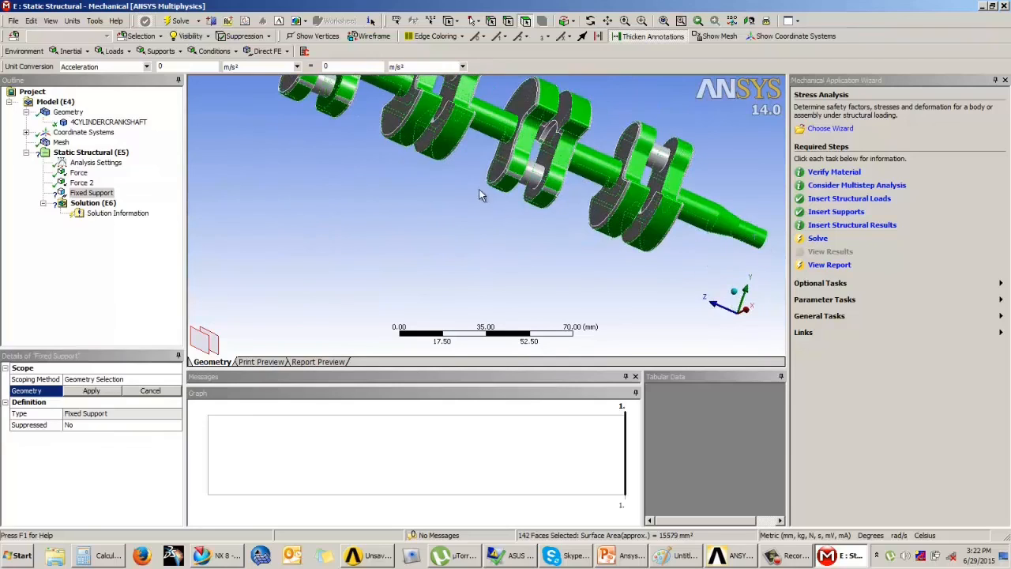
{"action": "middle_click_drag", "start_coordinate": [484, 195], "coordinate": [474, 158]}
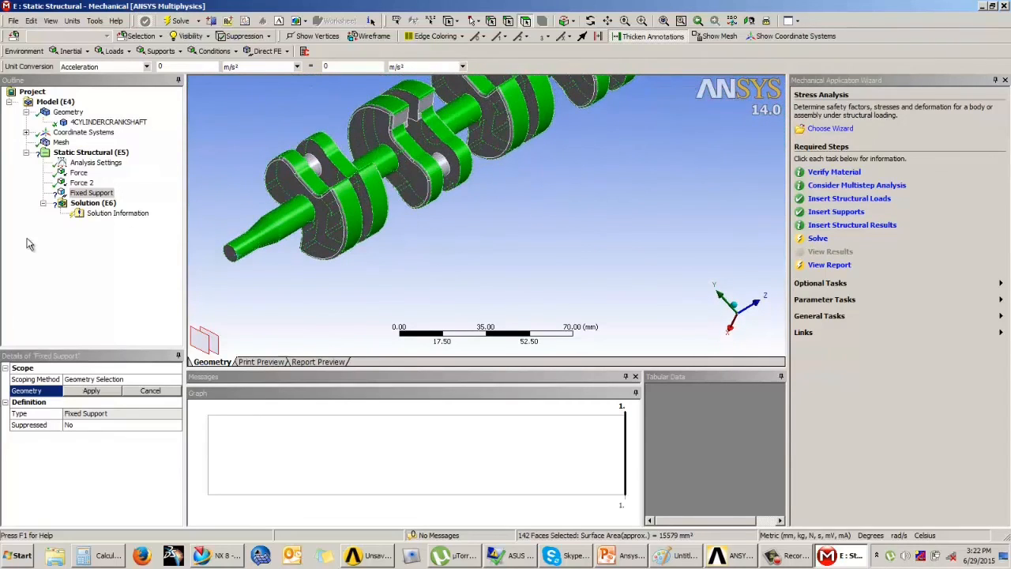
{"action": "left_click", "coordinate": [92, 390]}
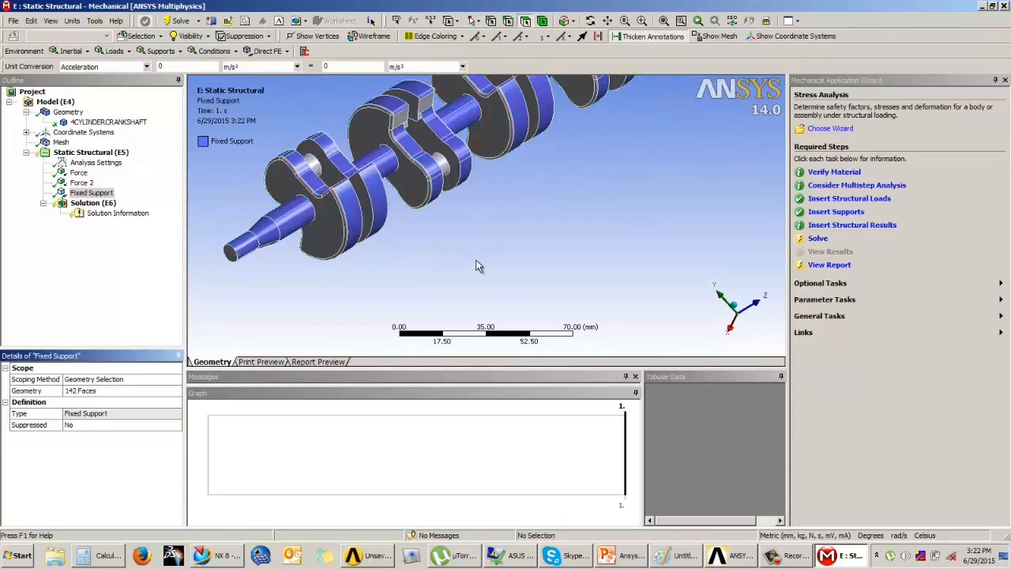
Display both forces and the fixed support together on the crankshaft and check their placement from several angles.
{"action": "scroll", "coordinate": [479, 266], "scroll_direction": "up", "scroll_amount": 2}
{"action": "scroll", "coordinate": [480, 266], "scroll_direction": "down", "scroll_amount": 4}
{"action": "scroll", "coordinate": [568, 204], "scroll_direction": "down", "scroll_amount": 1}
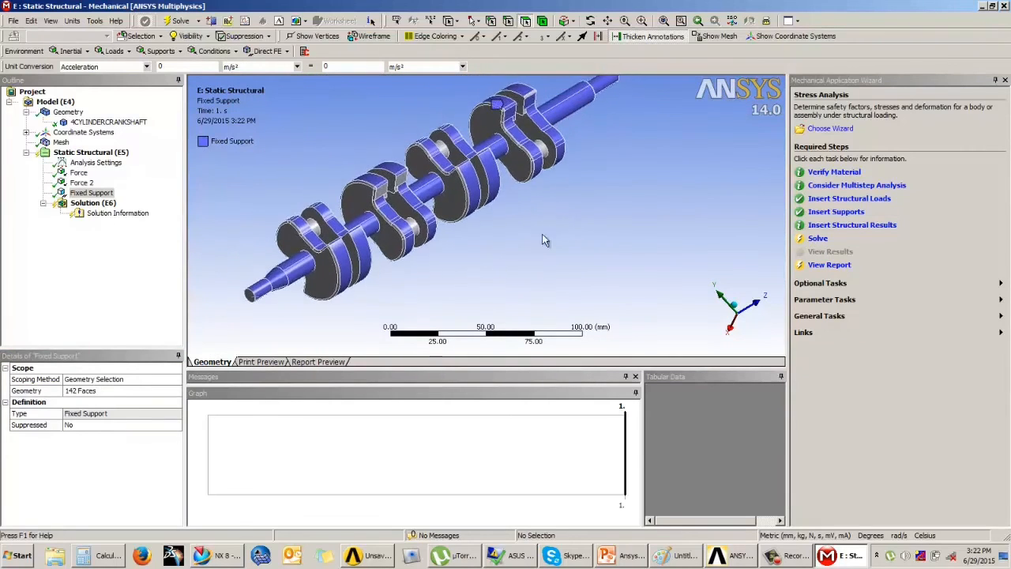
{"action": "middle_click_drag", "start_coordinate": [543, 240], "coordinate": [578, 247], "text": "ctrl"}
{"action": "left_click", "coordinate": [80, 183], "text": "ctrl"}
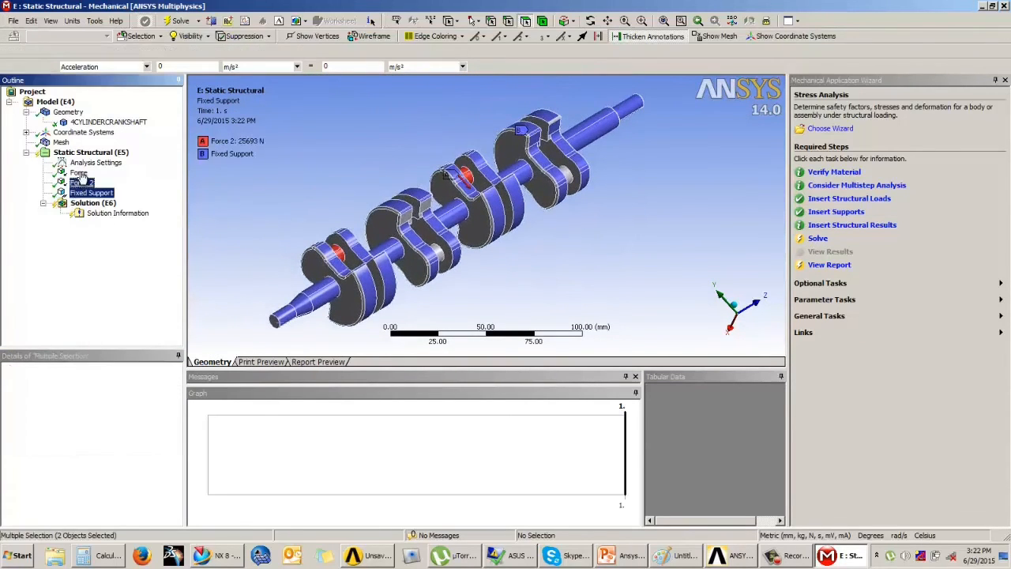
{"action": "left_click", "coordinate": [79, 172], "text": "ctrl"}
{"action": "key", "text": "4"}
{"action": "middle_click_drag", "start_coordinate": [526, 241], "coordinate": [394, 240]}
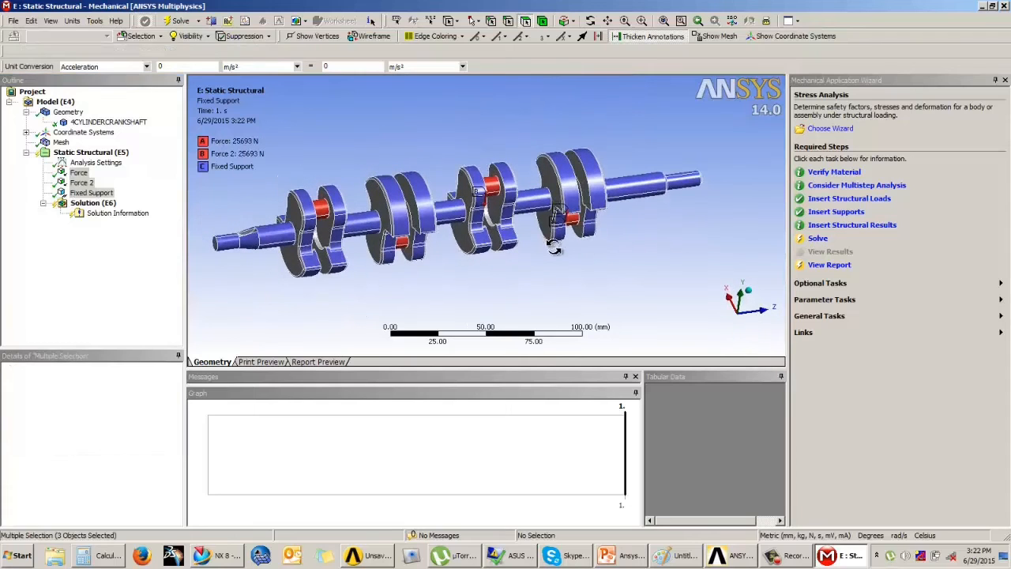
Add Equivalent (von-Mises) stress and Total Deformation results to the static structural solution.
{"action": "mouse_move", "coordinate": [600, 234]}
{"action": "middle_mouse_down"}
{"action": "mouse_move", "coordinate": [672, 213]}
{"action": "mouse_move", "coordinate": [606, 237]}
{"action": "middle_mouse_up"}
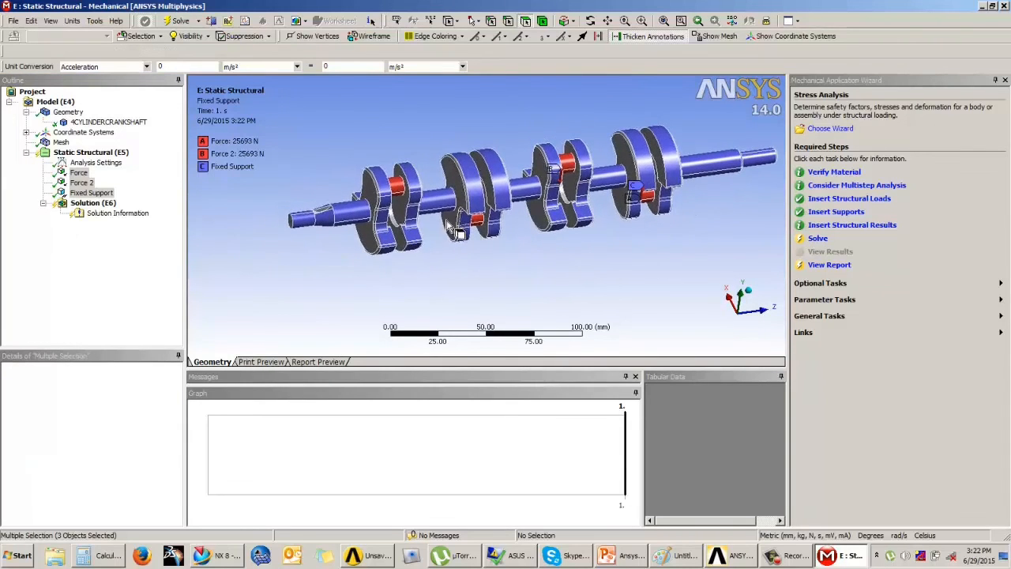
{"action": "middle_click_drag", "start_coordinate": [667, 214], "coordinate": [608, 225]}
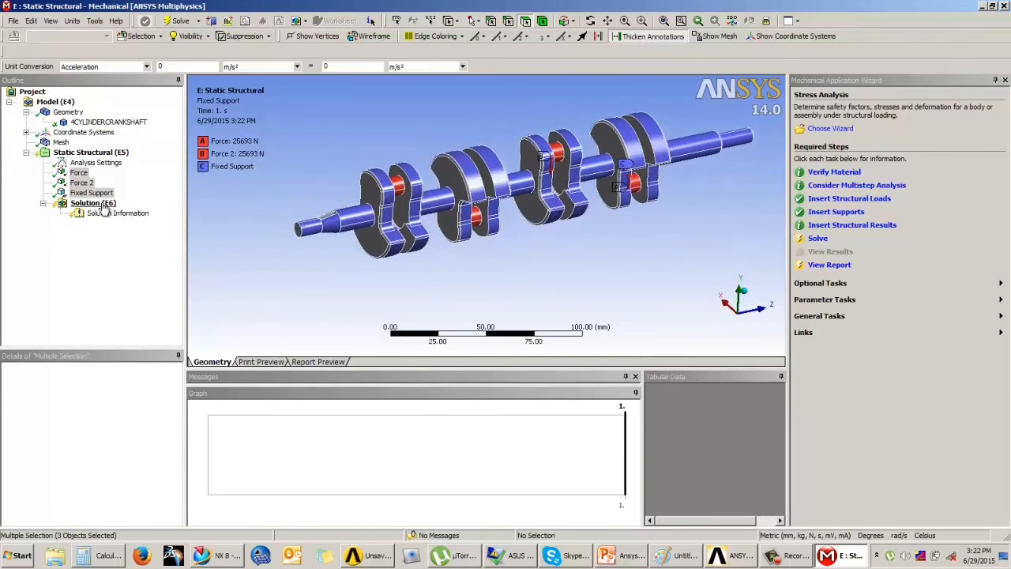
{"action": "left_click", "coordinate": [104, 207]}
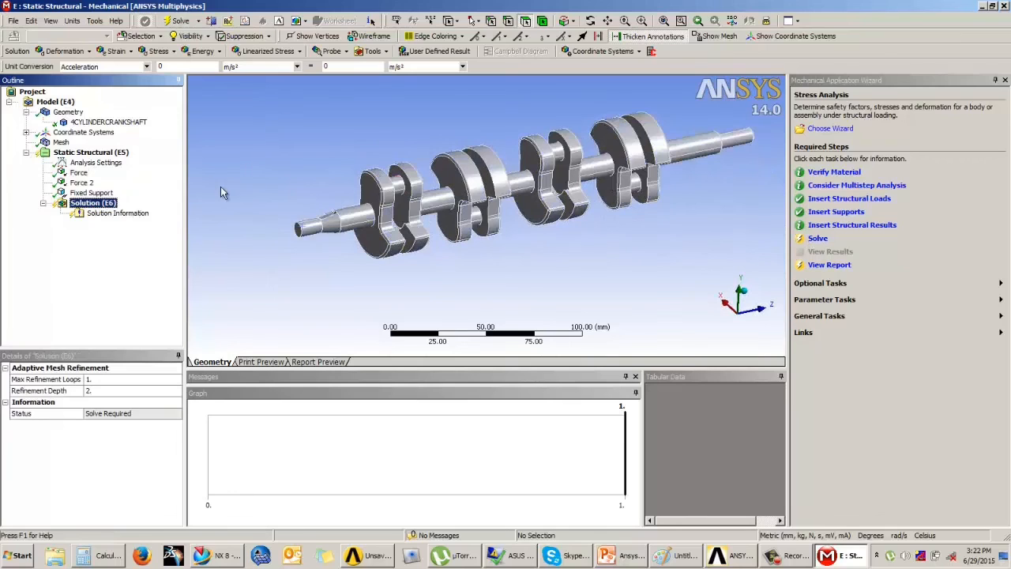
{"action": "left_click", "coordinate": [158, 50]}
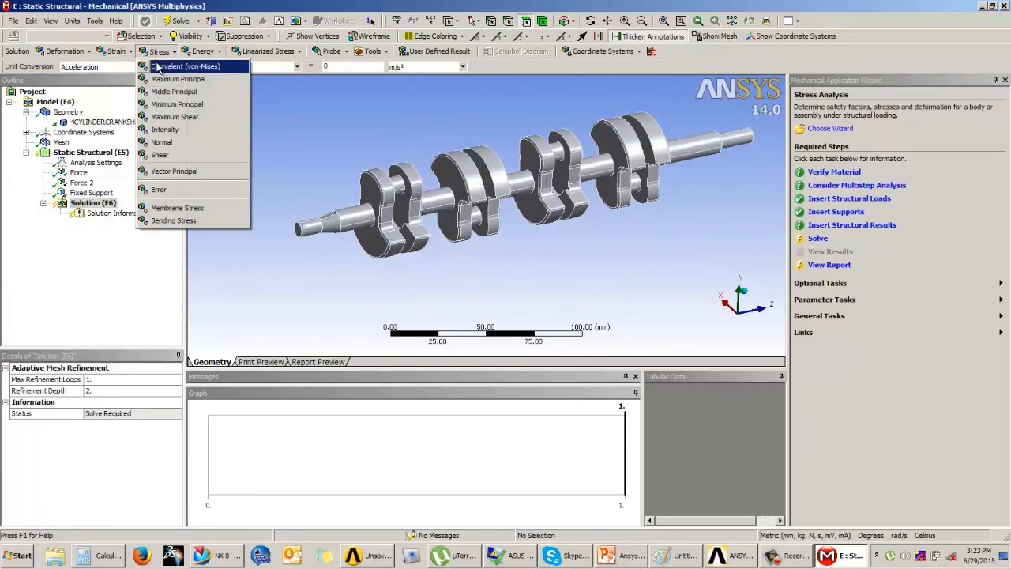
{"action": "left_click", "coordinate": [157, 66]}
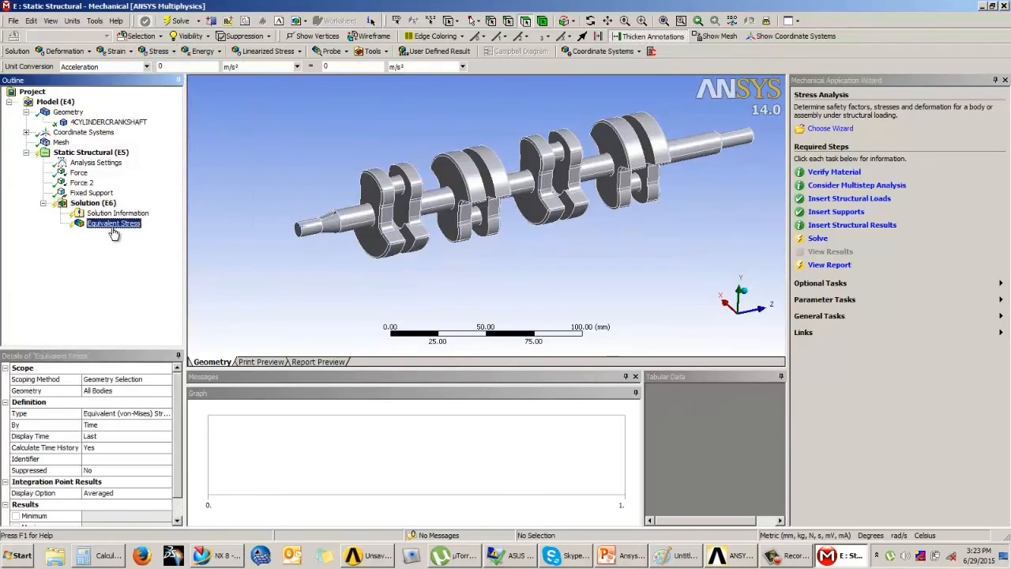
{"action": "left_click", "coordinate": [63, 50]}
{"action": "left_click", "coordinate": [67, 66]}
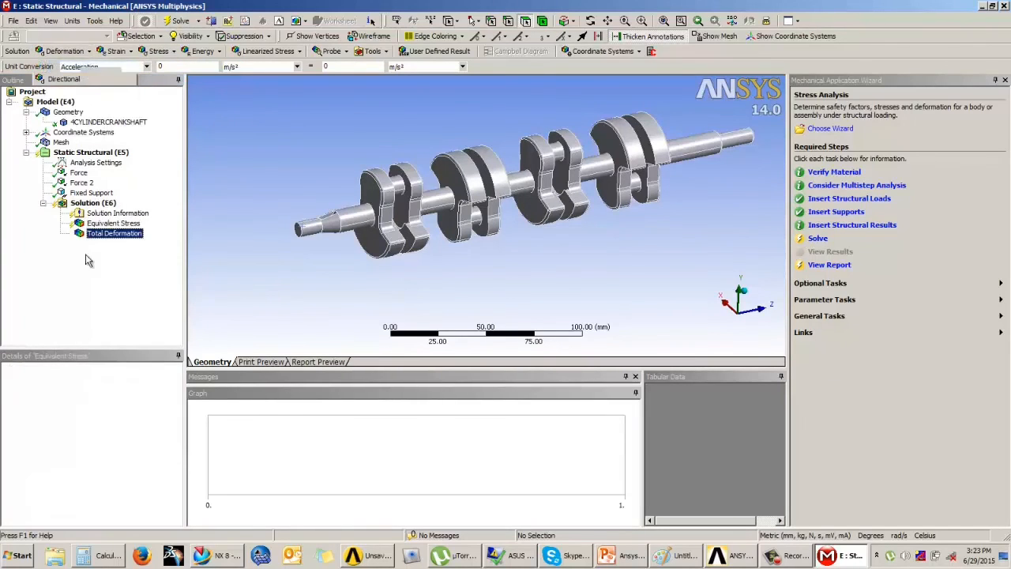
Solve the static structural analysis, moving the solution status window clear of the crankshaft.
{"action": "left_click", "coordinate": [91, 204]}
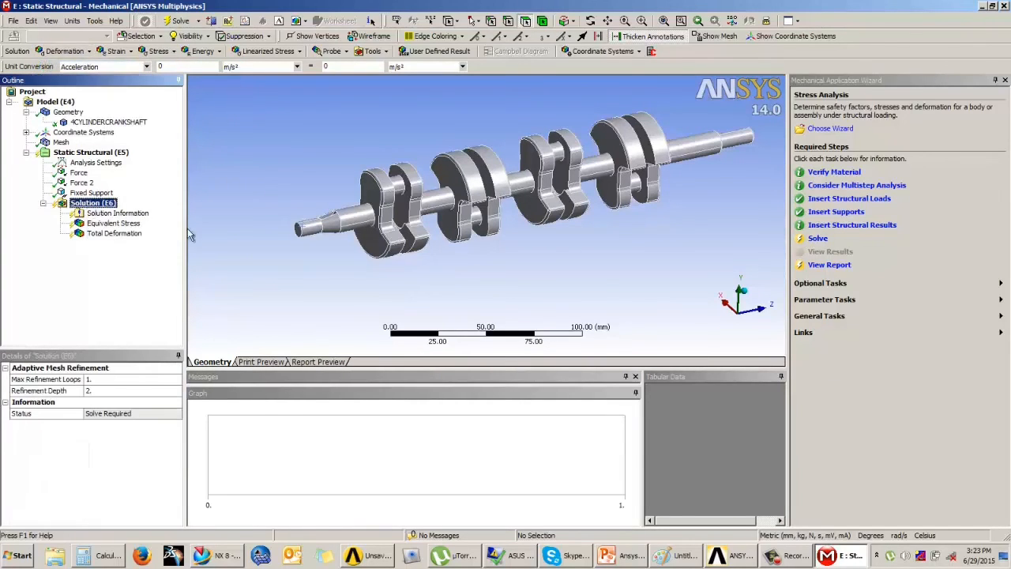
{"action": "left_click", "coordinate": [818, 241]}
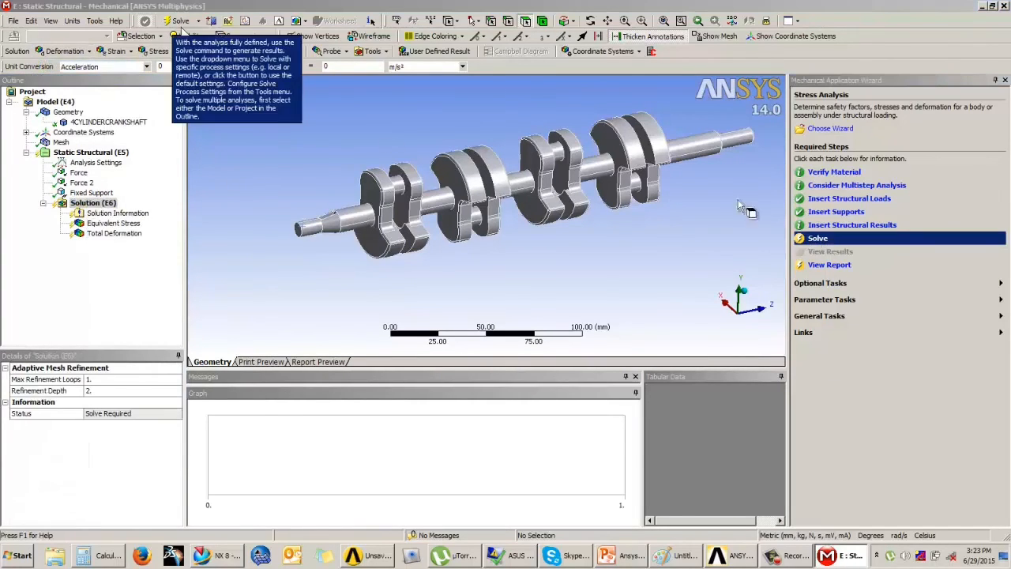
{"action": "left_click", "coordinate": [179, 20]}
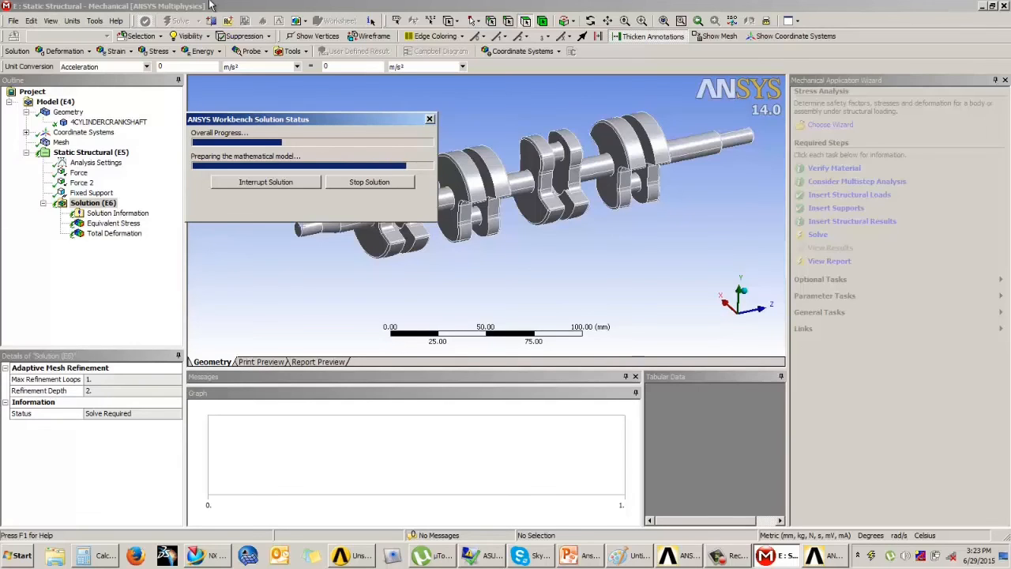
{"action": "left_click_drag", "start_coordinate": [259, 125], "coordinate": [264, 31]}
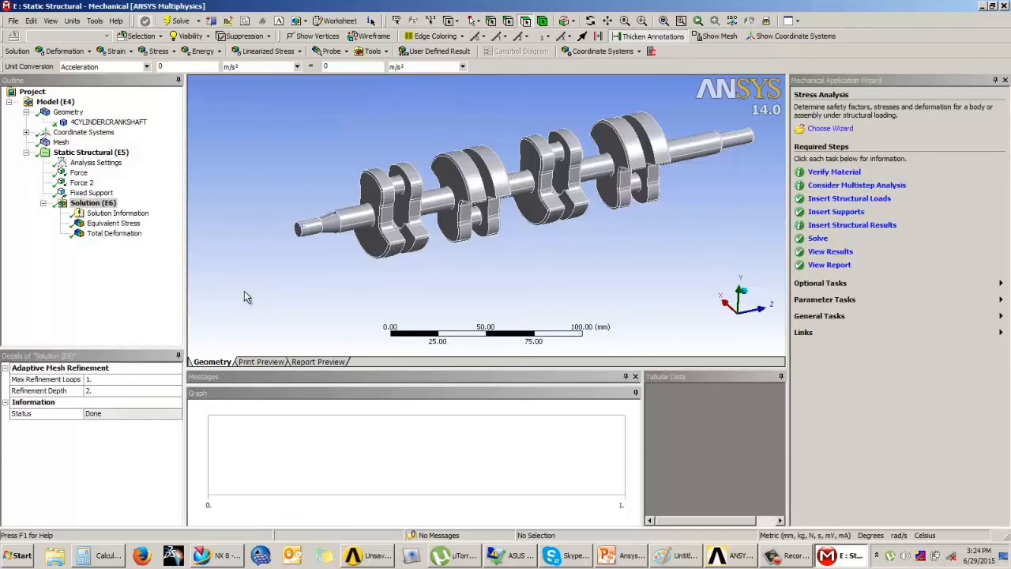
Display the equivalent stress and total deformation contours in turn, and set the result deformation scale to 1.0 (True Scale).
{"action": "left_click", "coordinate": [95, 225]}
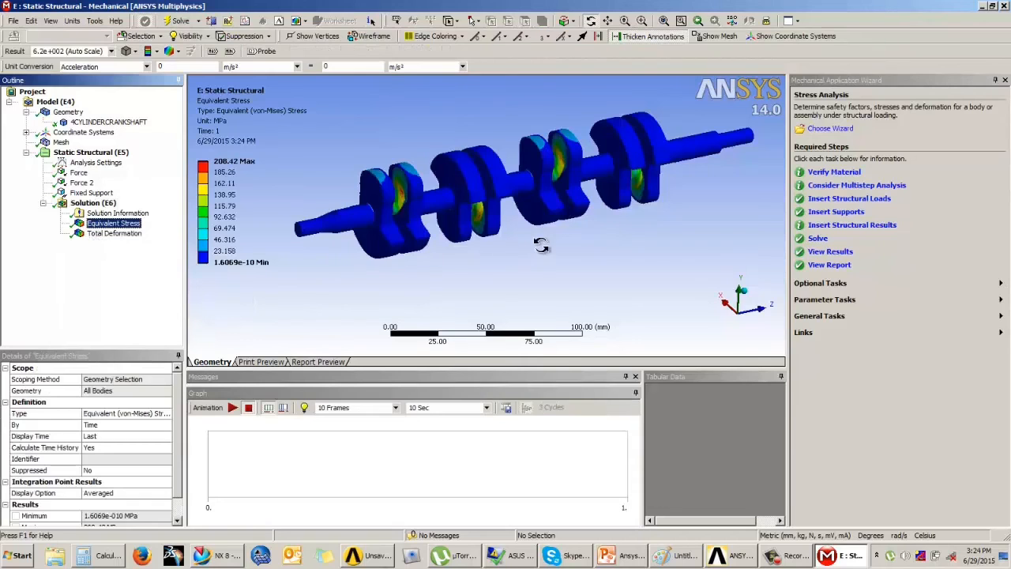
{"action": "left_click_drag", "start_coordinate": [540, 246], "coordinate": [485, 258]}
{"action": "left_click", "coordinate": [122, 236]}
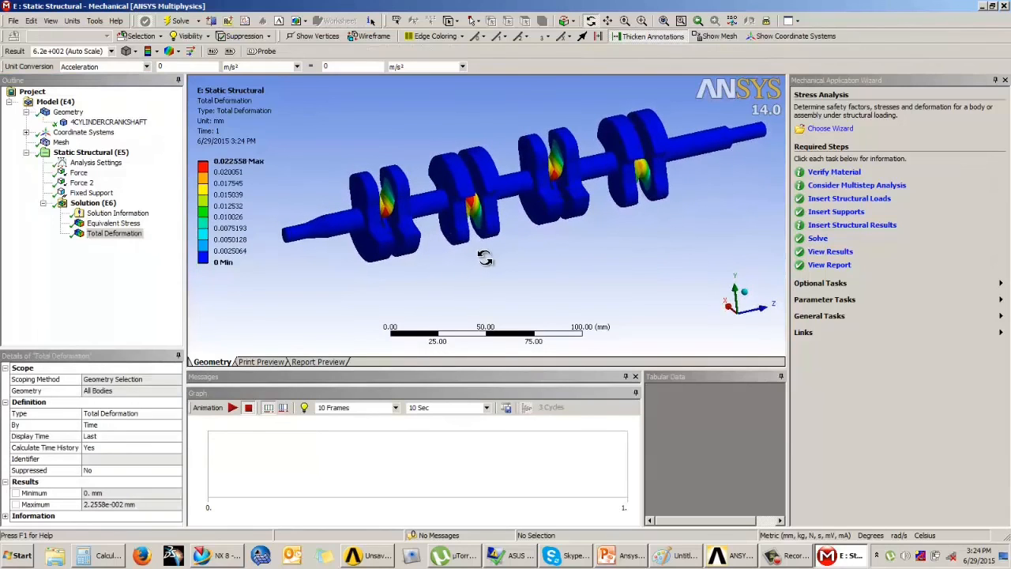
{"action": "left_click", "coordinate": [111, 51]}
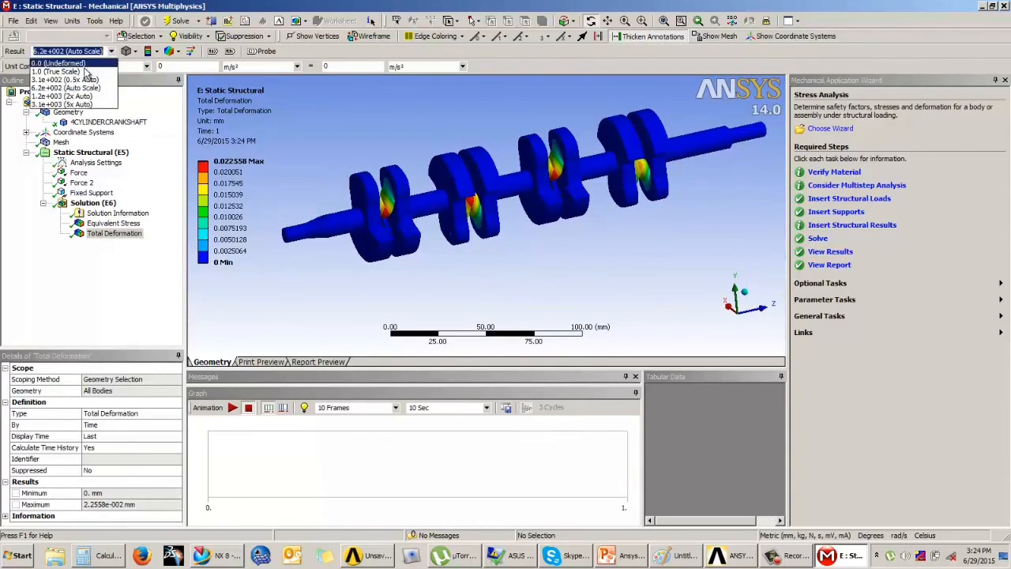
{"action": "left_click", "coordinate": [64, 71]}
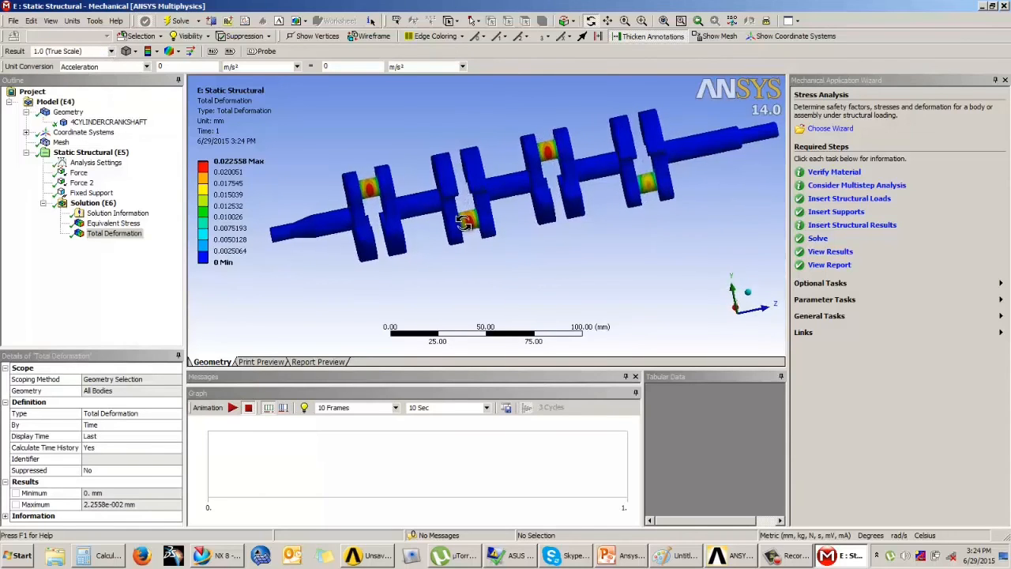
{"action": "left_click_drag", "start_coordinate": [490, 227], "coordinate": [466, 233]}
Examine the equivalent stress distribution on the crankpins and webs from several angles.
{"action": "left_click", "coordinate": [113, 223]}
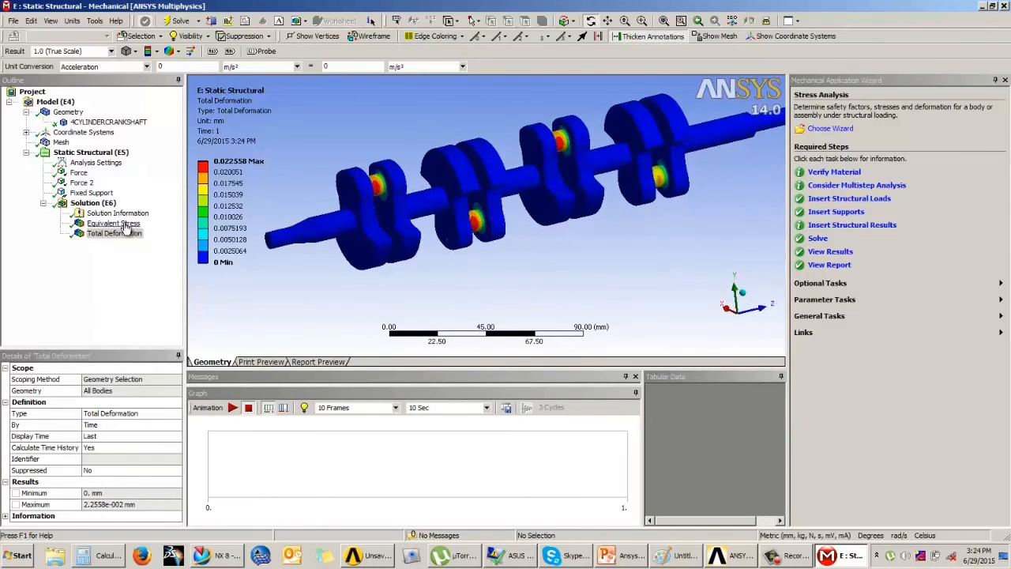
{"action": "left_click_drag", "start_coordinate": [403, 233], "coordinate": [425, 226]}
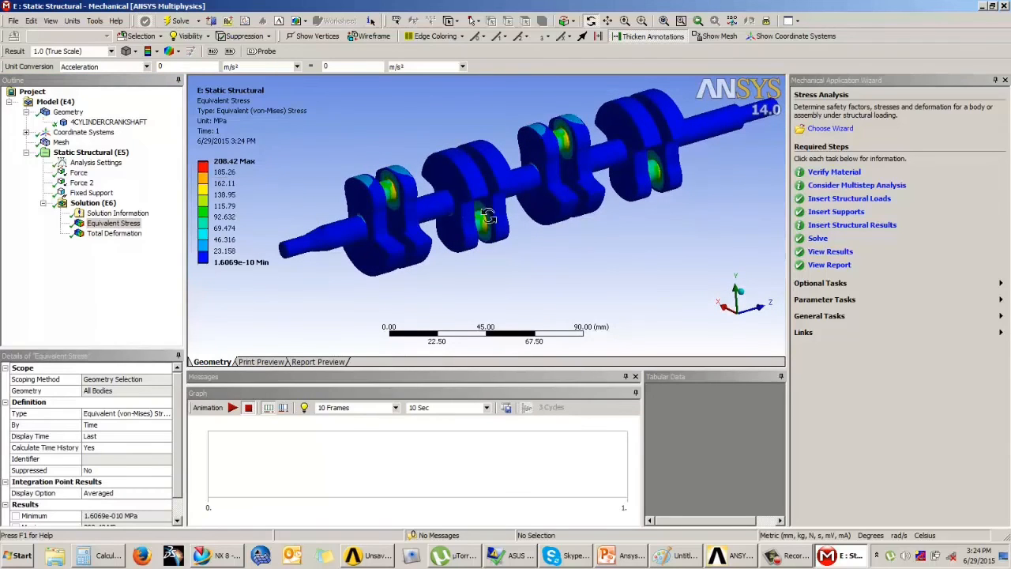
{"action": "scroll", "coordinate": [524, 212], "scroll_direction": "up", "scroll_amount": 2}
{"action": "left_click_drag", "start_coordinate": [524, 212], "coordinate": [566, 227]}
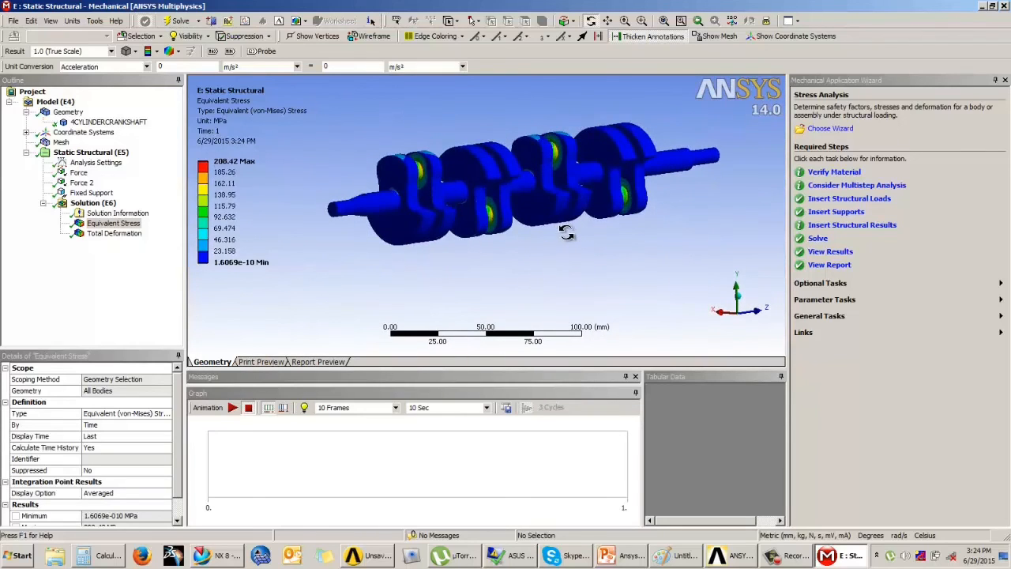
Switch the wizard to fatigue analysis and insert a Fatigue Tool under the solution.
{"action": "left_click", "coordinate": [831, 128]}
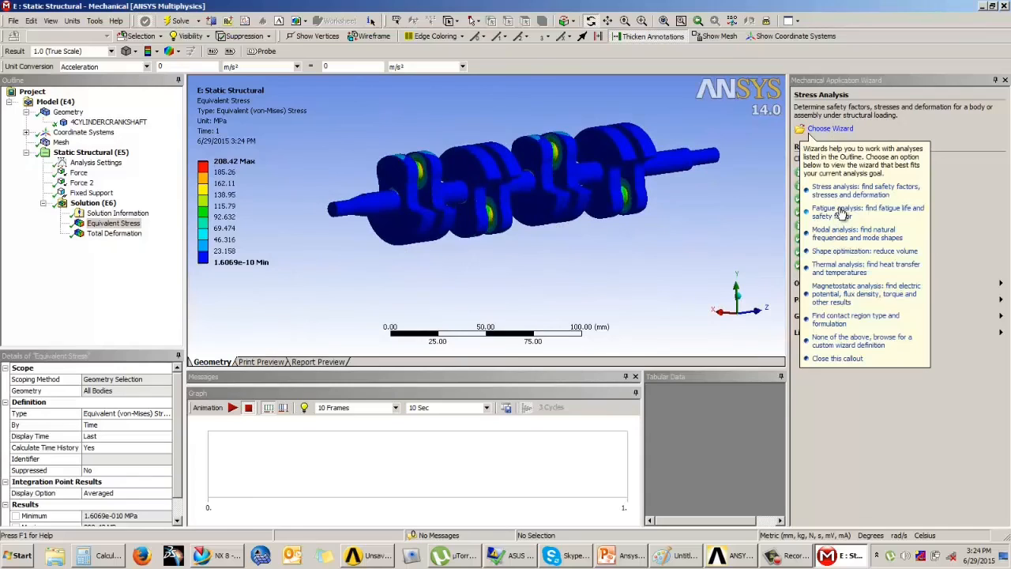
{"action": "left_click", "coordinate": [842, 212]}
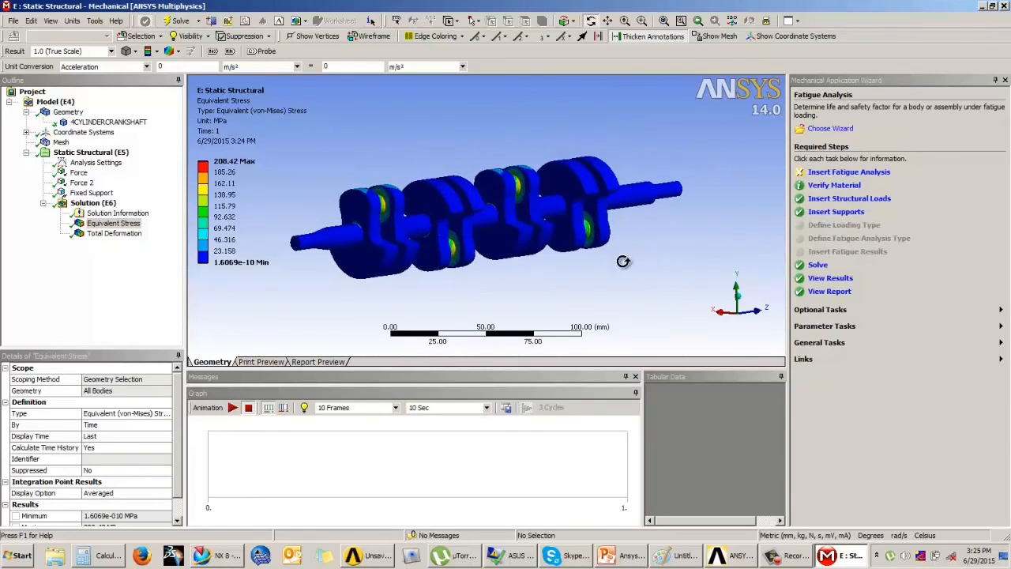
{"action": "left_click", "coordinate": [92, 204]}
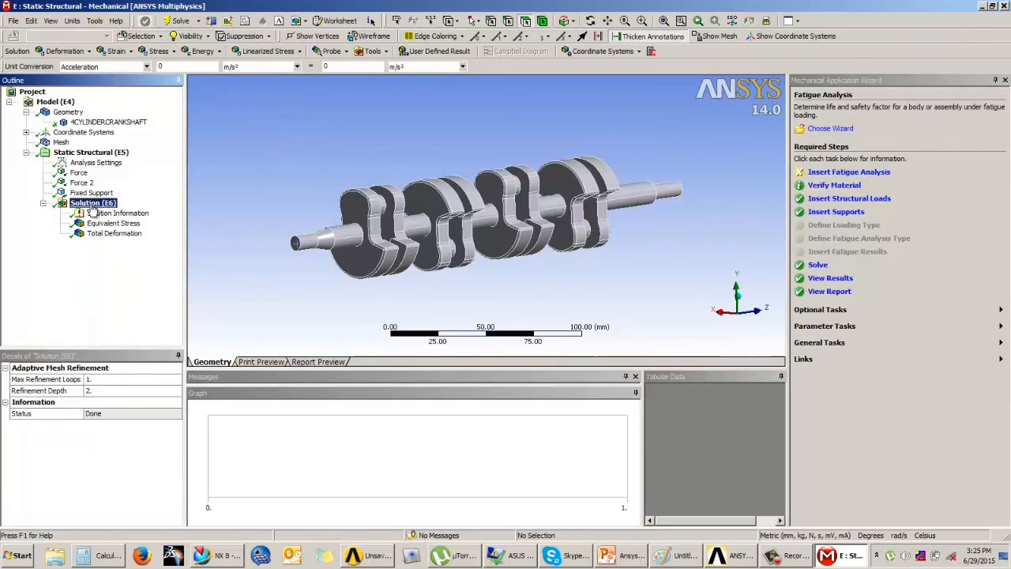
{"action": "right_click", "coordinate": [93, 208]}
{"action": "mouse_move", "coordinate": [120, 212]}
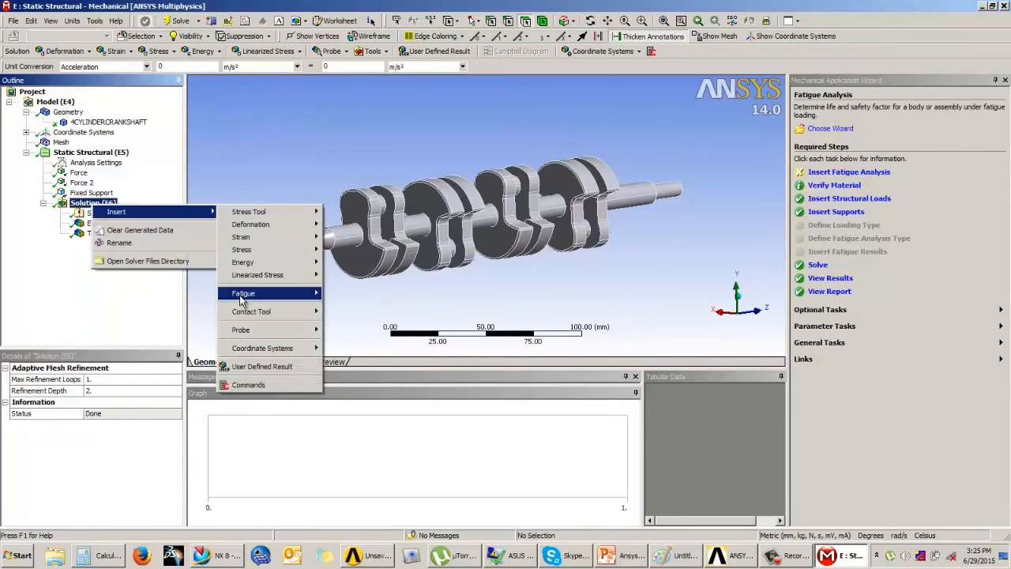
{"action": "mouse_move", "coordinate": [242, 298]}
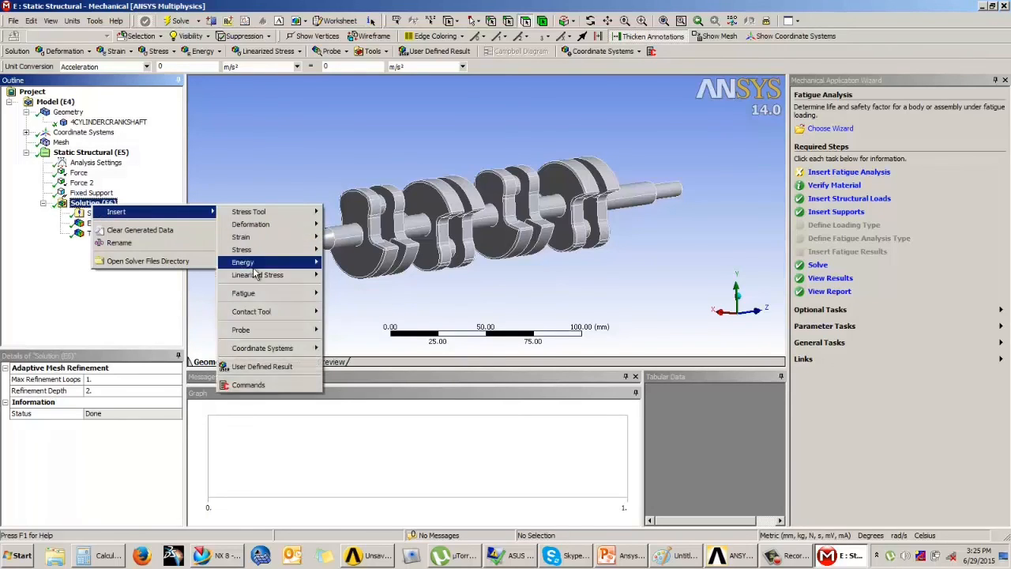
{"action": "left_click", "coordinate": [362, 295]}
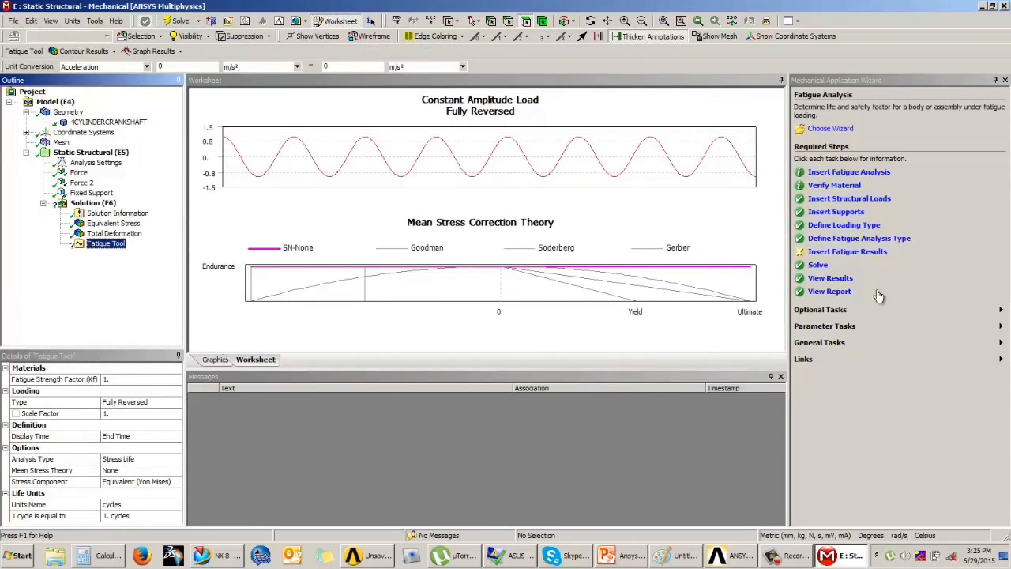
Insert a Life result for all bodies under the Fatigue Tool.
{"action": "left_click", "coordinate": [846, 258]}
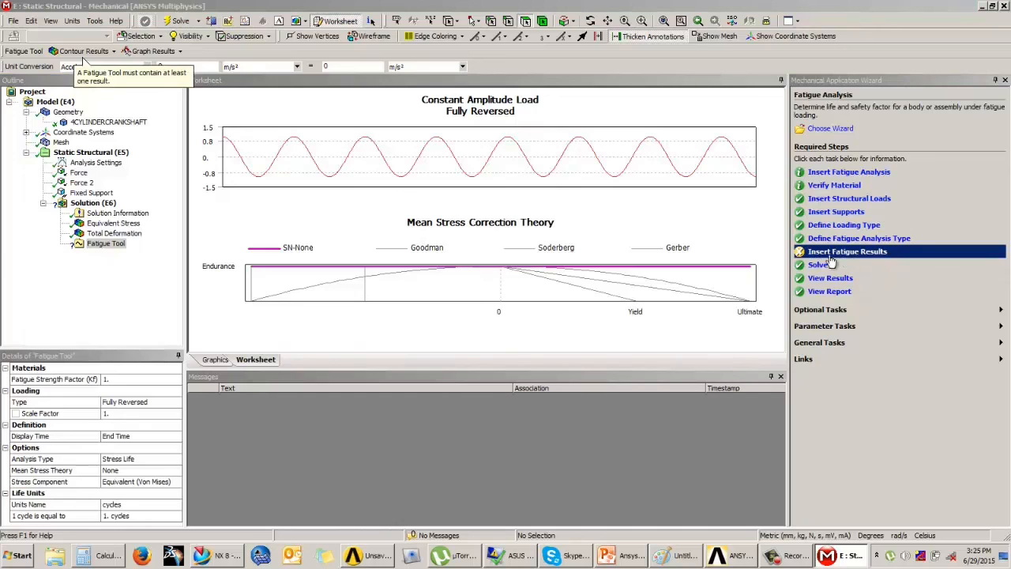
{"action": "left_click", "coordinate": [105, 51]}
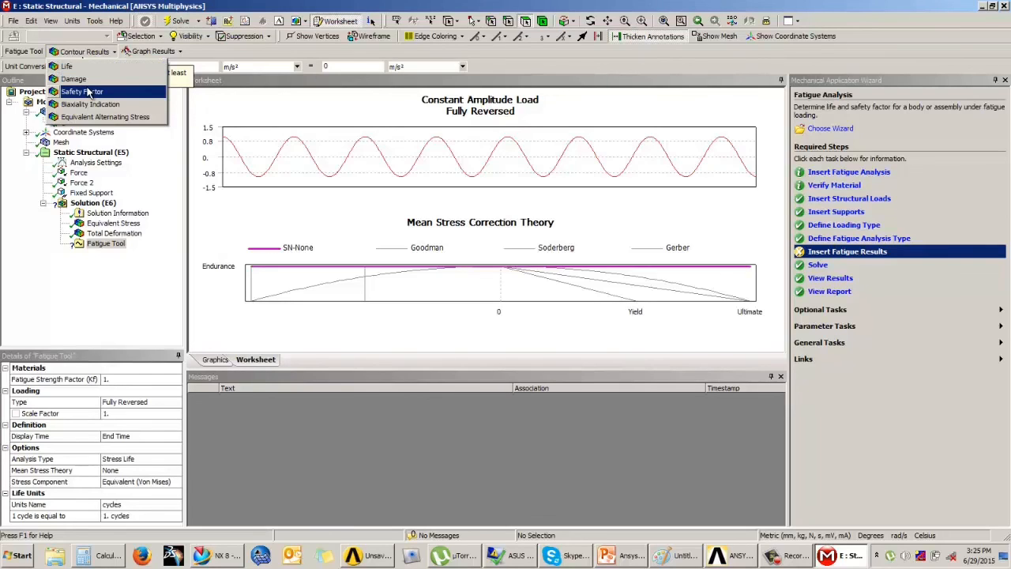
{"action": "left_click", "coordinate": [119, 277]}
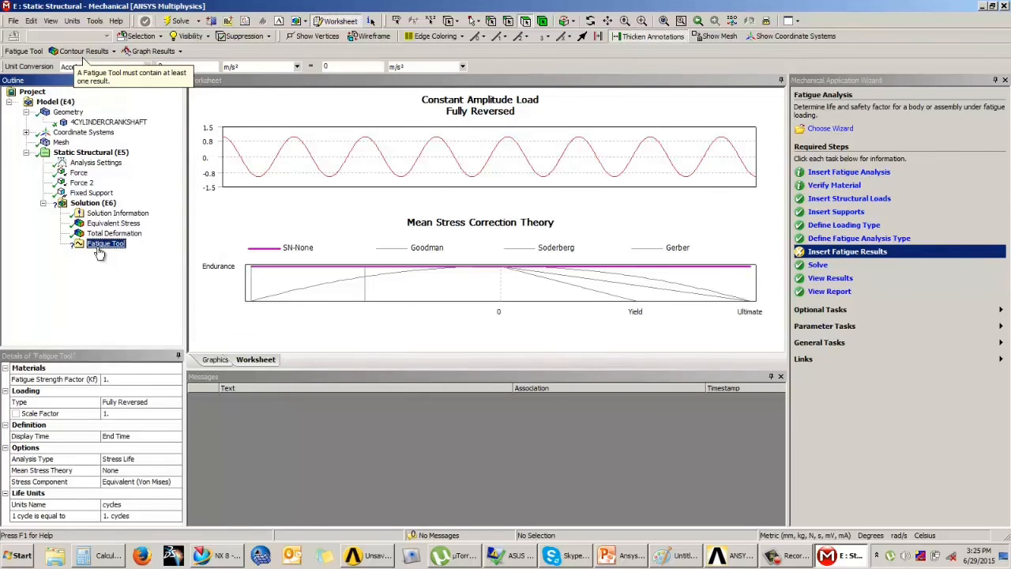
{"action": "right_click", "coordinate": [101, 253]}
{"action": "mouse_move", "coordinate": [123, 254]}
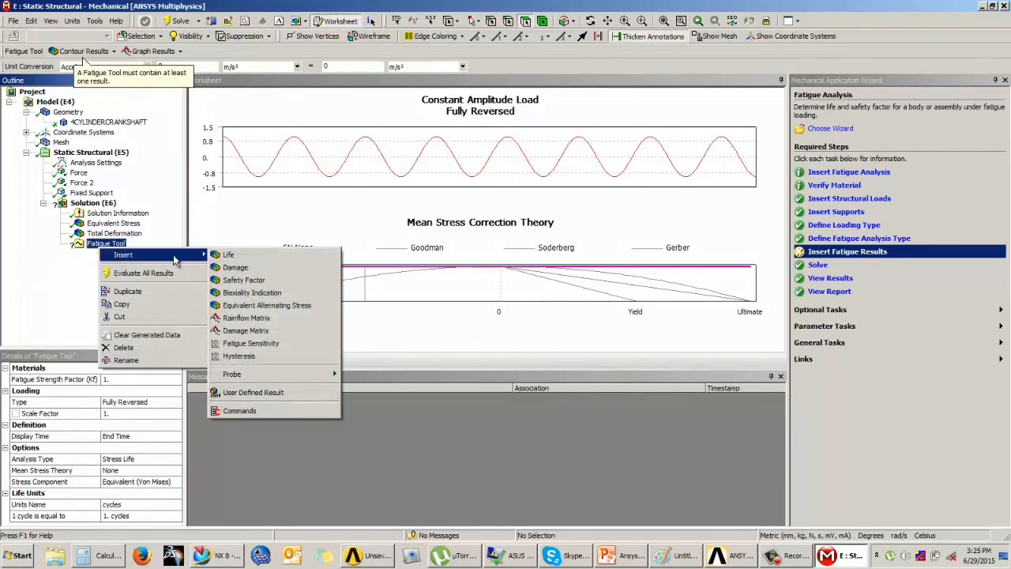
{"action": "left_click", "coordinate": [237, 256]}
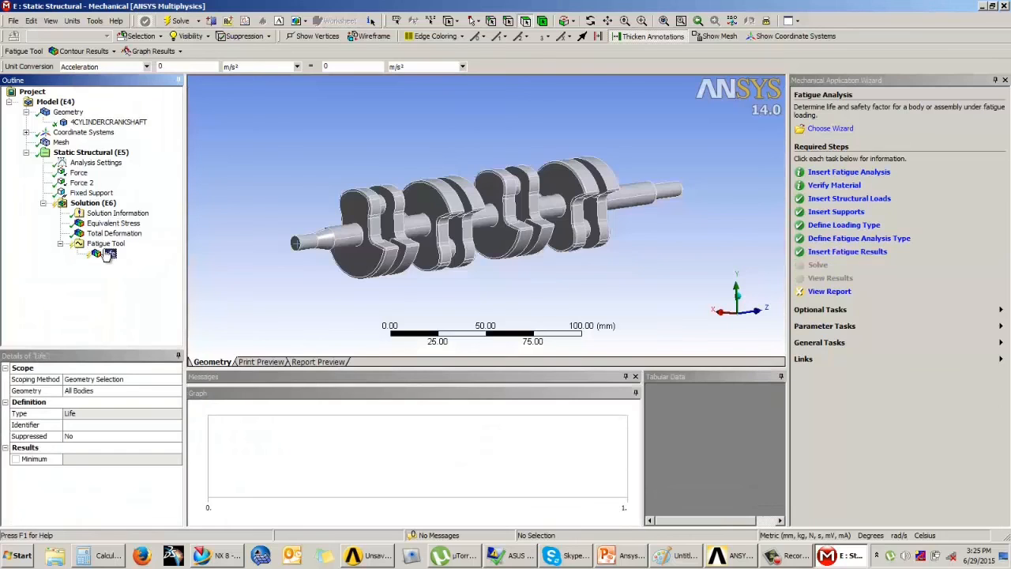
Return to the Fatigue Tool settings, and switch to PowerPoint to check the crankshaft example slide's boundary conditions.
{"action": "left_click", "coordinate": [104, 244]}
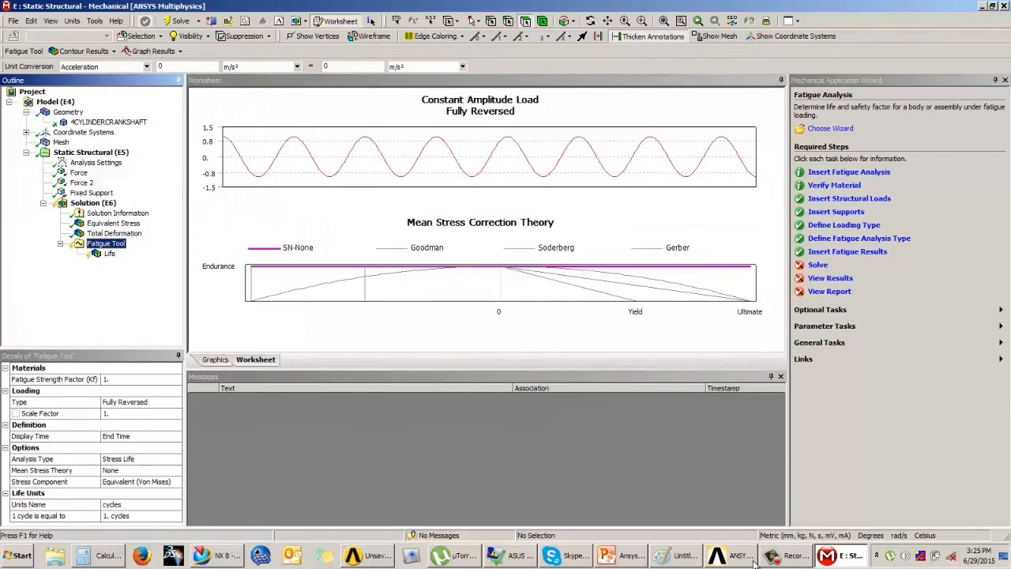
{"action": "left_click", "coordinate": [613, 553]}
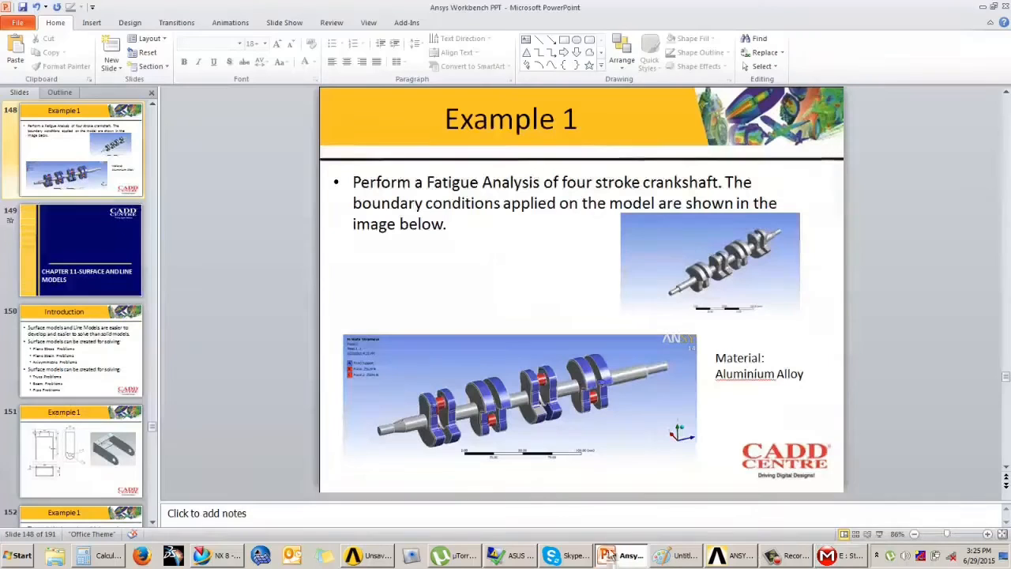
{"action": "scroll", "coordinate": [517, 359], "scroll_direction": "up", "scroll_amount": 1}
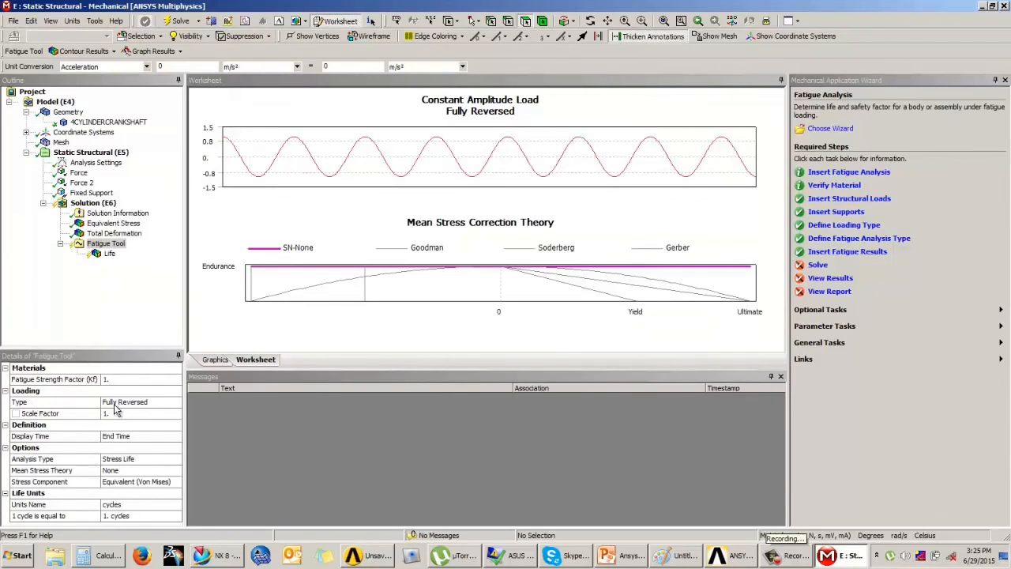
Try Zero-Based as the Fatigue Tool's loading type, and set it back to Fully Reversed.
{"action": "left_click", "coordinate": [166, 405]}
{"action": "left_click", "coordinate": [176, 404]}
{"action": "left_click", "coordinate": [124, 411]}
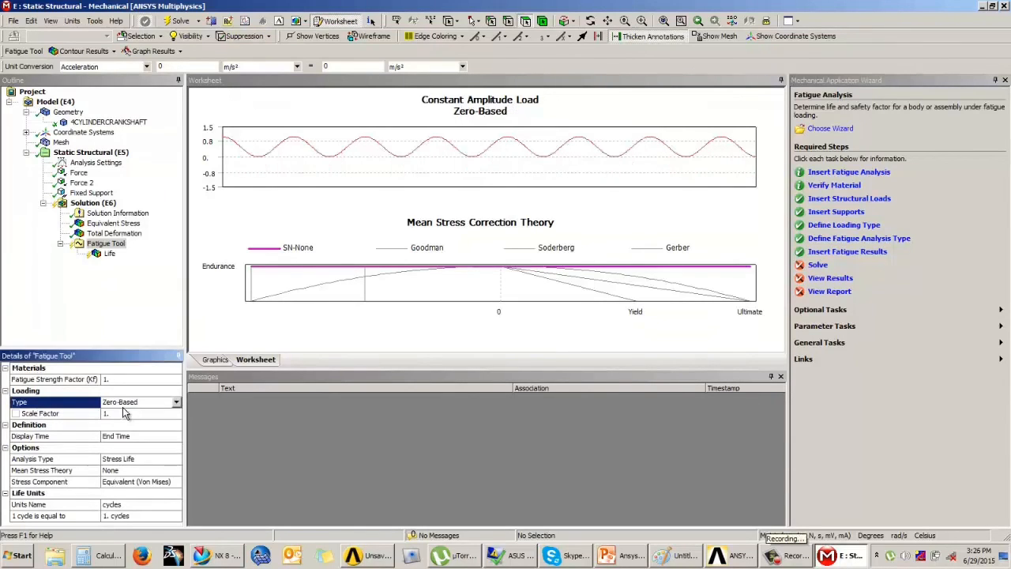
{"action": "left_click", "coordinate": [176, 403]}
{"action": "left_click", "coordinate": [126, 418]}
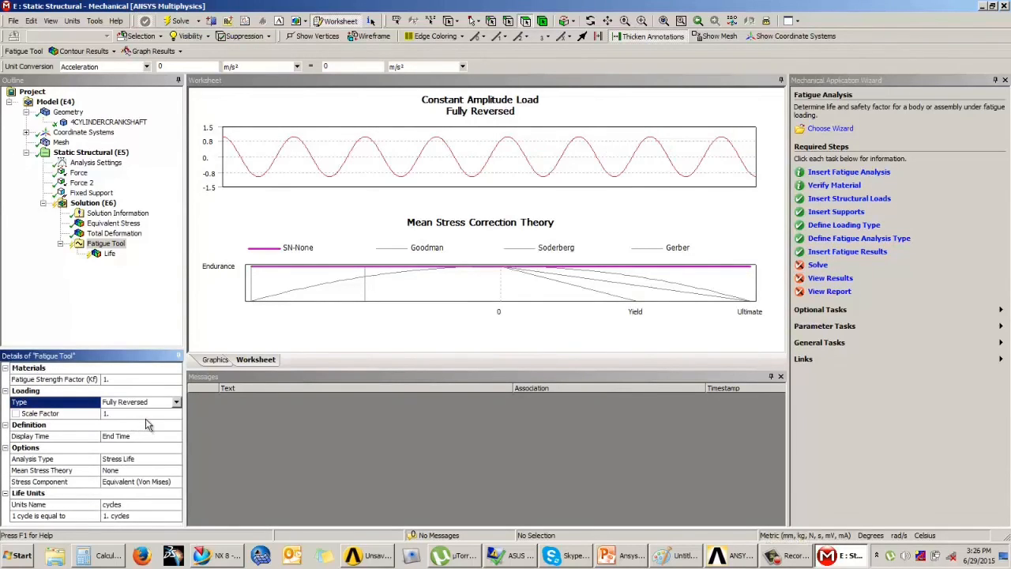
Review the direction and components of Force 2, and return to the Fatigue Tool's settings.
{"action": "left_click", "coordinate": [81, 183]}
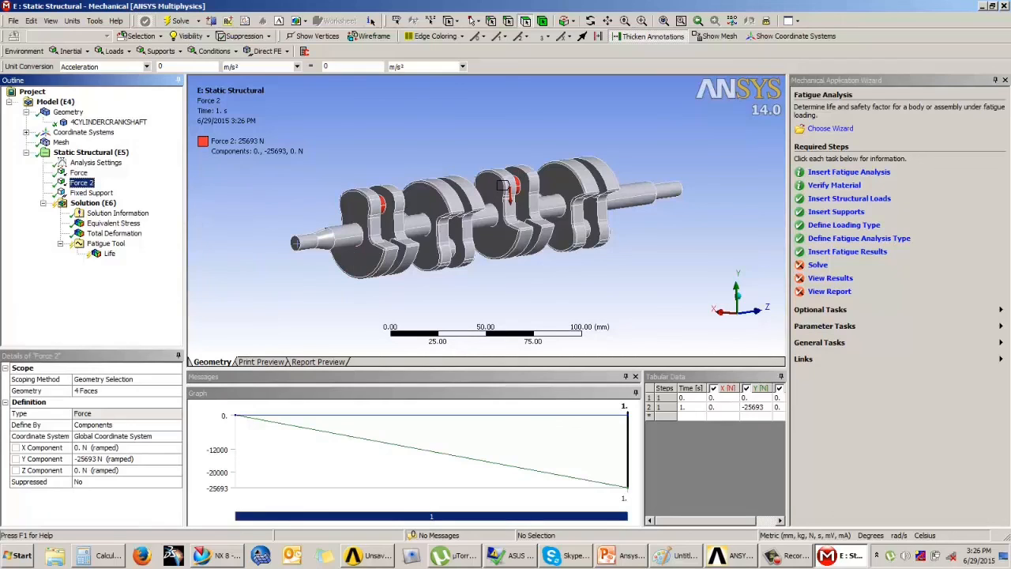
{"action": "left_click", "coordinate": [110, 244]}
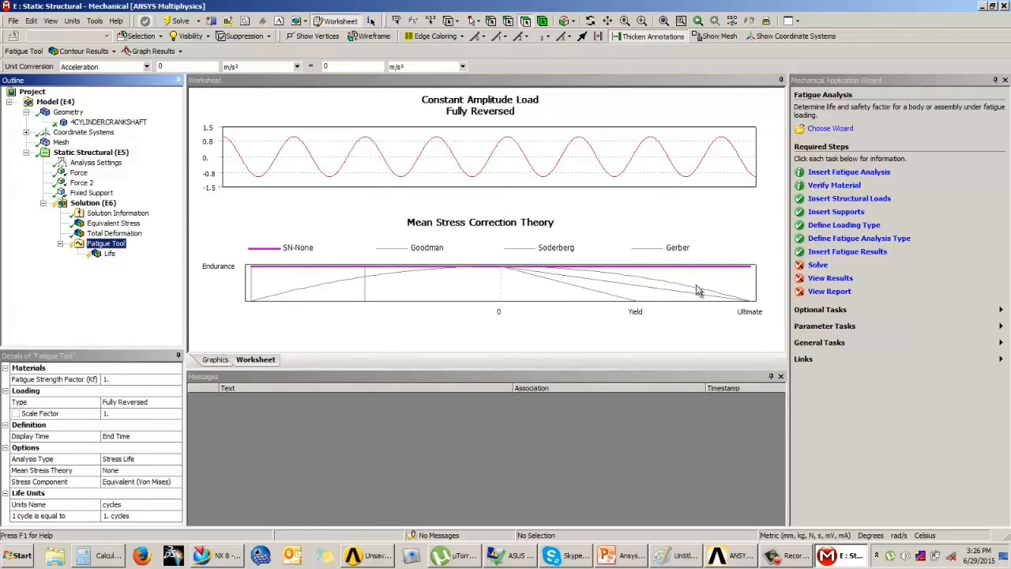
Switch to PowerPoint to view the Alternating Stress Mean Stress slide full screen, and return to Mechanical.
{"action": "left_click", "coordinate": [631, 557]}
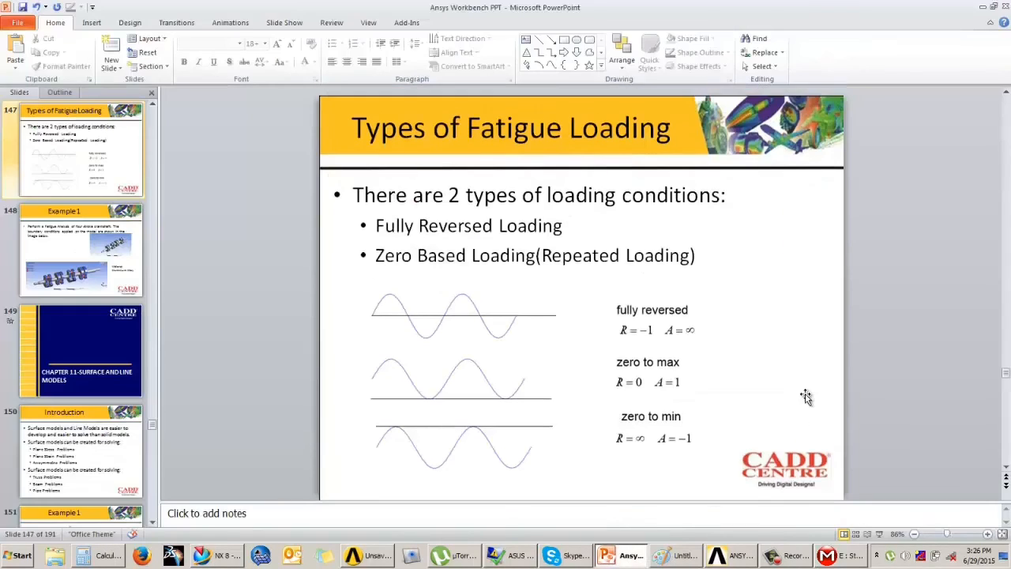
{"action": "scroll", "coordinate": [805, 399], "scroll_direction": "up", "scroll_amount": 2}
{"action": "scroll", "coordinate": [774, 419], "scroll_direction": "down", "scroll_amount": 1}
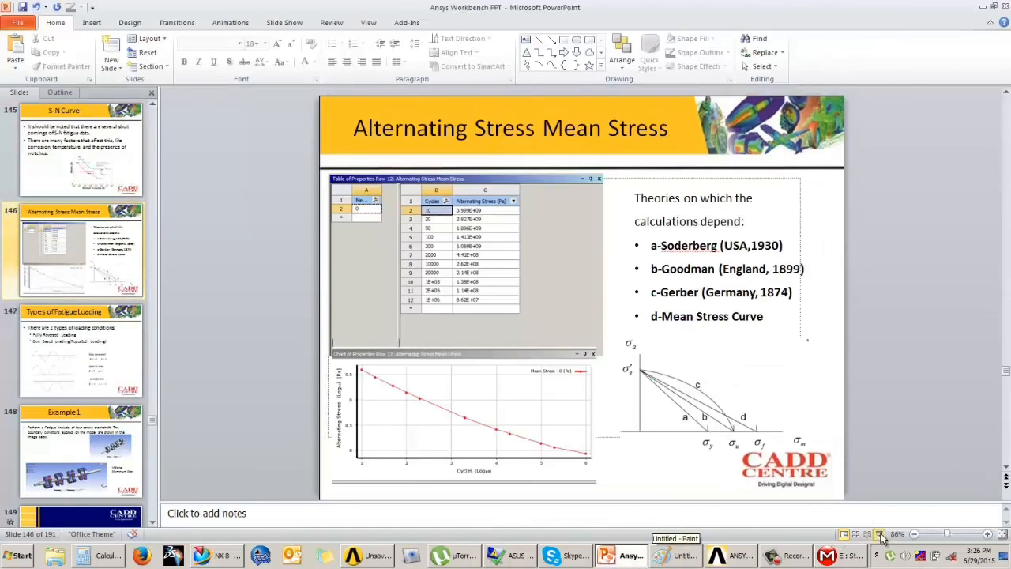
{"action": "left_click", "coordinate": [879, 533]}
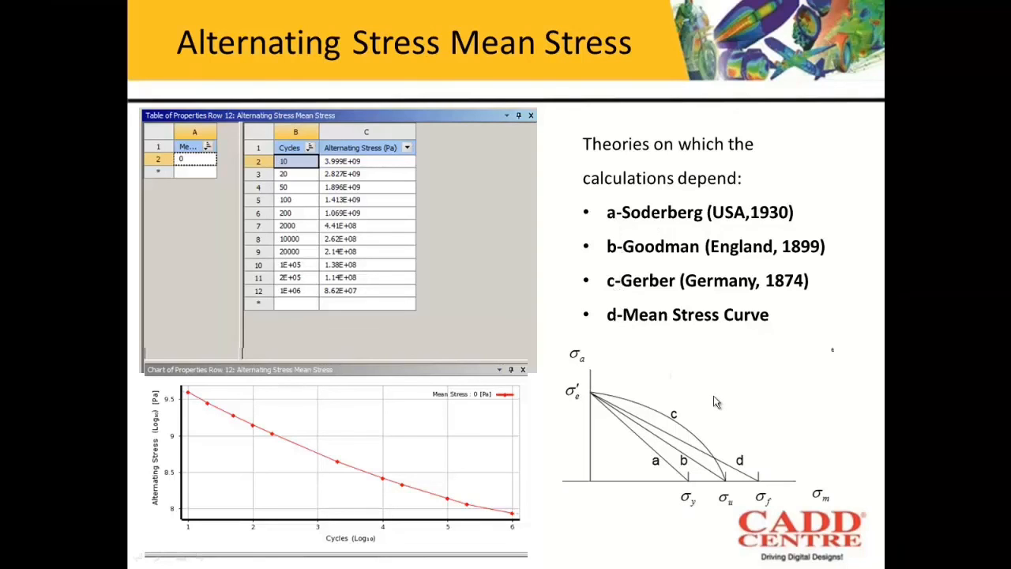
{"action": "key", "text": "Escape"}
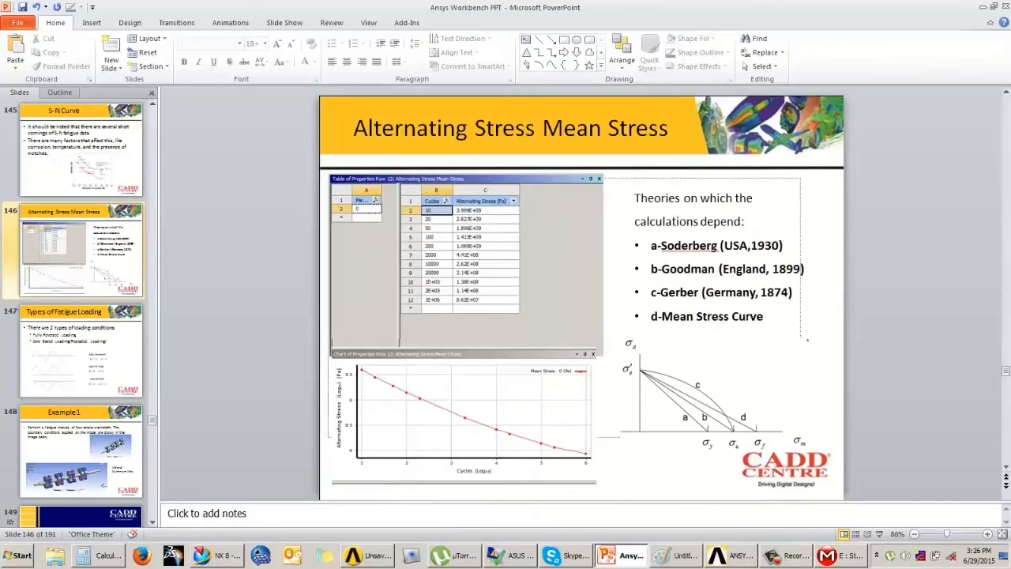
{"action": "left_click", "coordinate": [857, 561]}
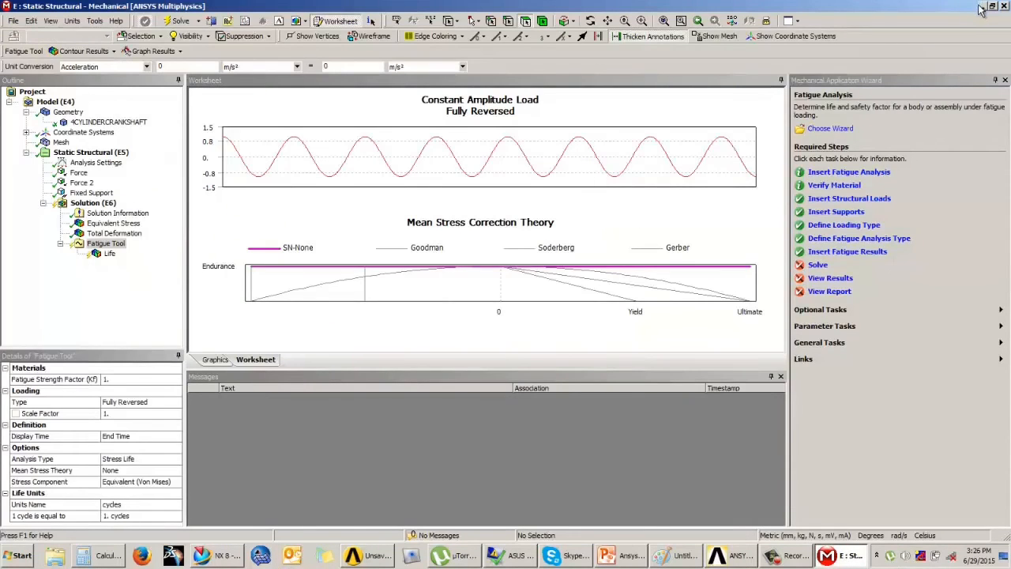
Switch to Workbench and open system E's Engineering Data to show Aluminum Alloy's Alternating Stress R-Ratio table.
{"action": "left_click", "coordinate": [980, 9]}
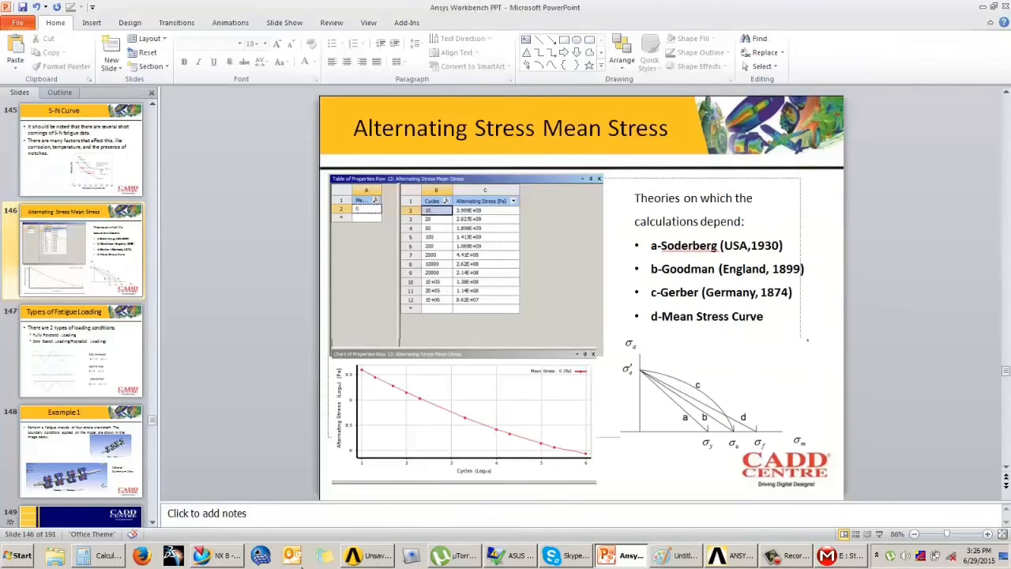
{"action": "left_click", "coordinate": [369, 555]}
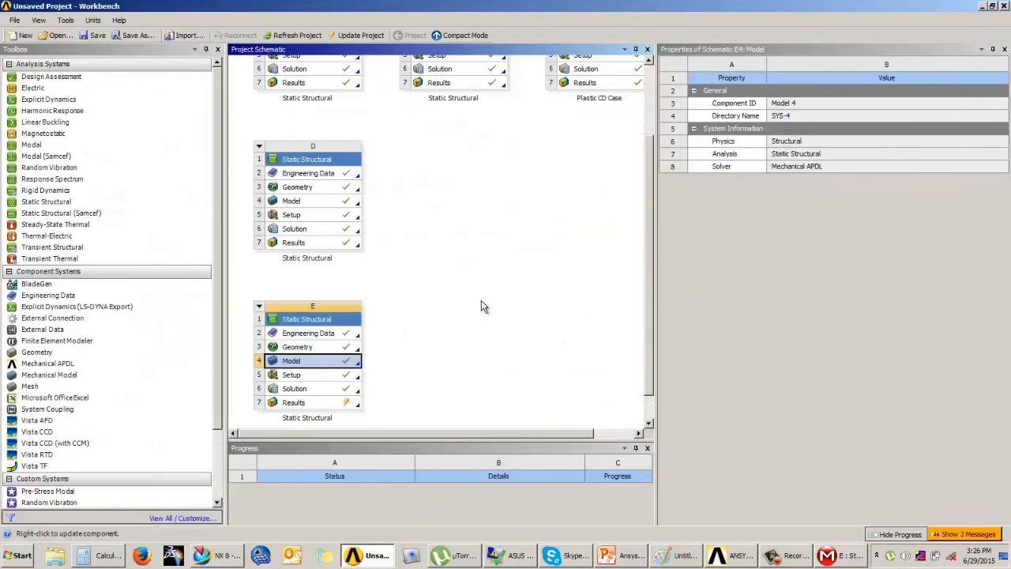
{"action": "double_click", "coordinate": [324, 335]}
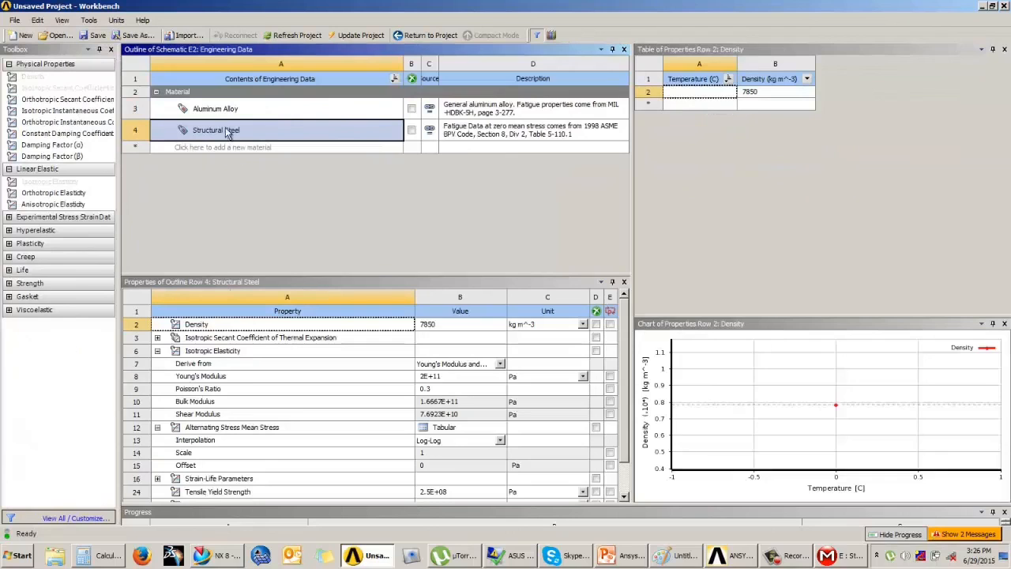
{"action": "left_click", "coordinate": [226, 109]}
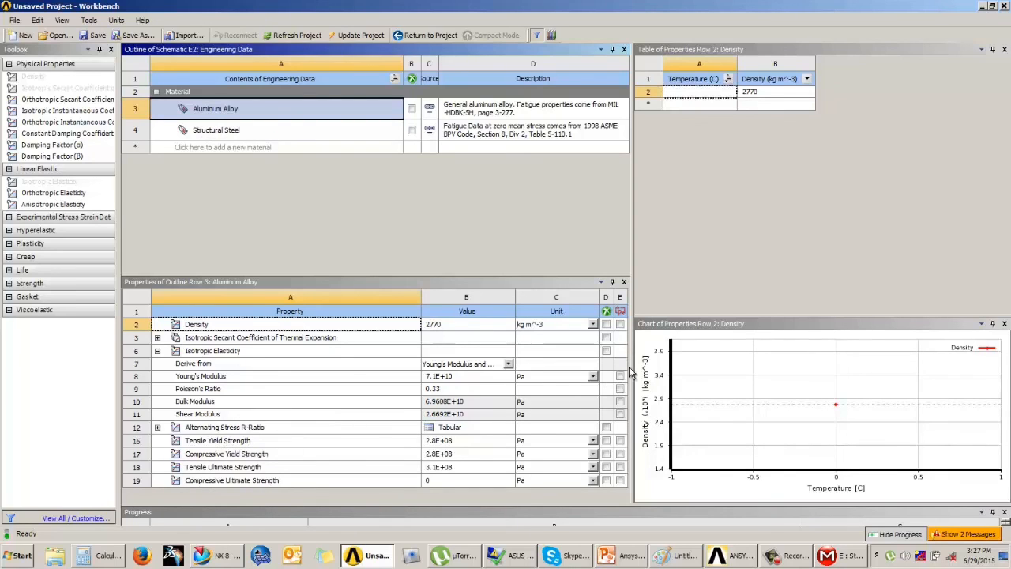
{"action": "left_click", "coordinate": [157, 427]}
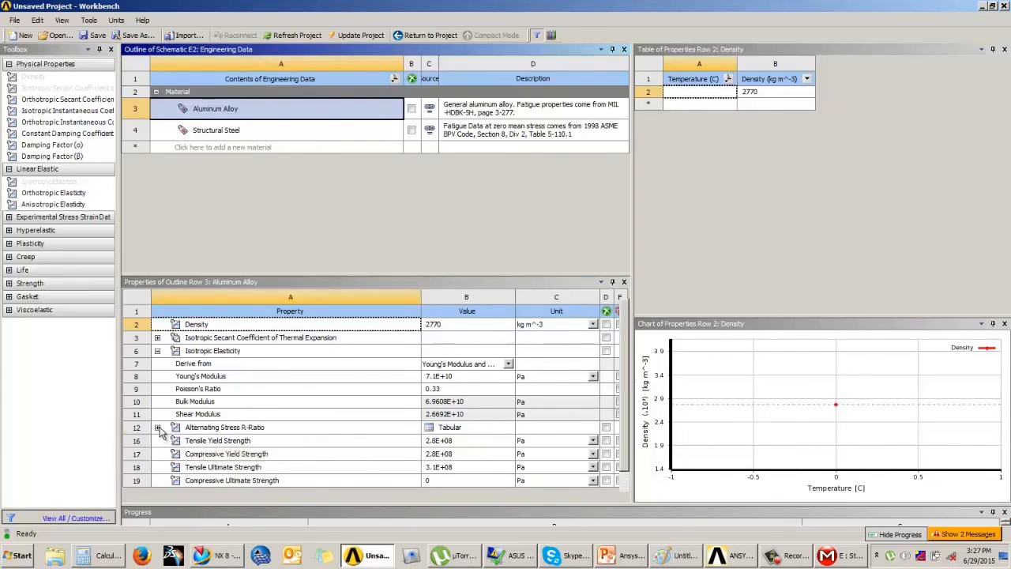
{"action": "left_click", "coordinate": [212, 431]}
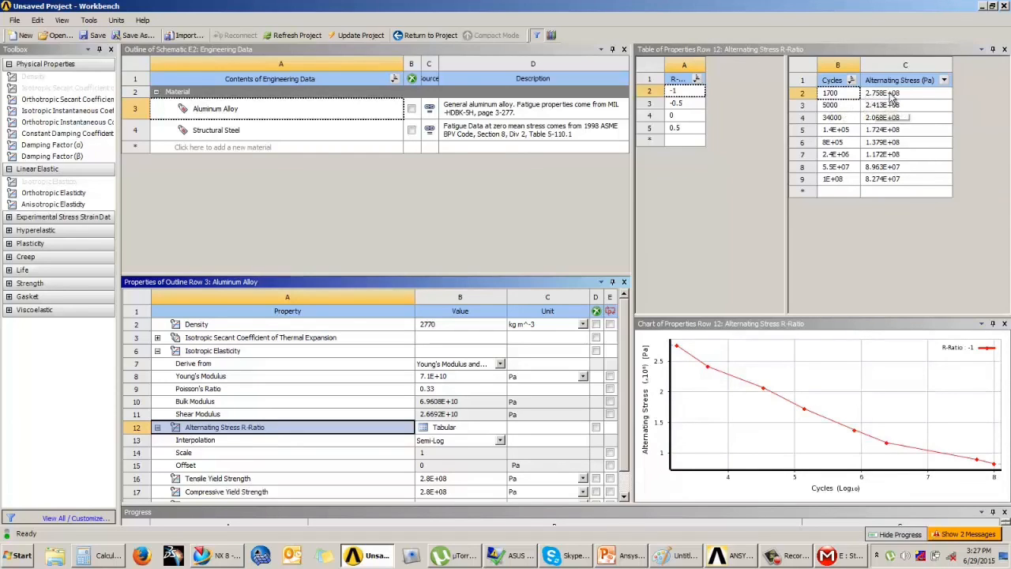
Set the alternating stress table's units to MPa and check the stress at 1E+08 cycles.
{"action": "left_click", "coordinate": [914, 94]}
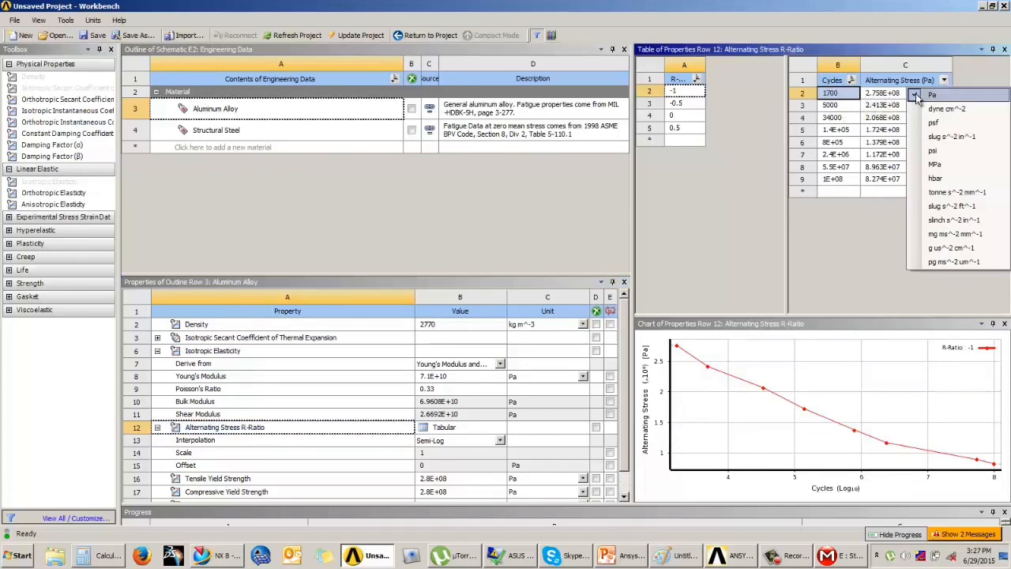
{"action": "left_click", "coordinate": [934, 164]}
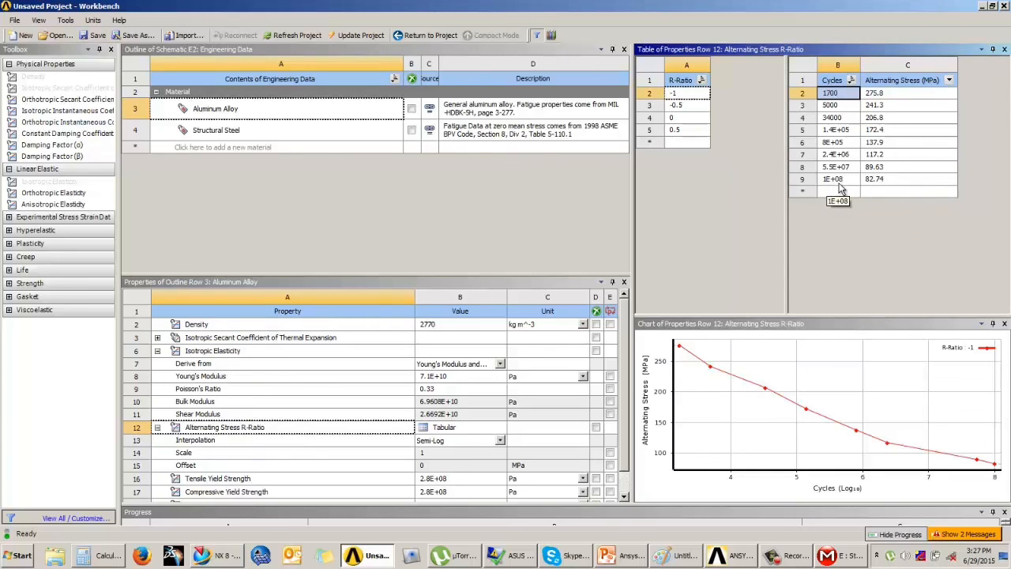
{"action": "left_click", "coordinate": [845, 184]}
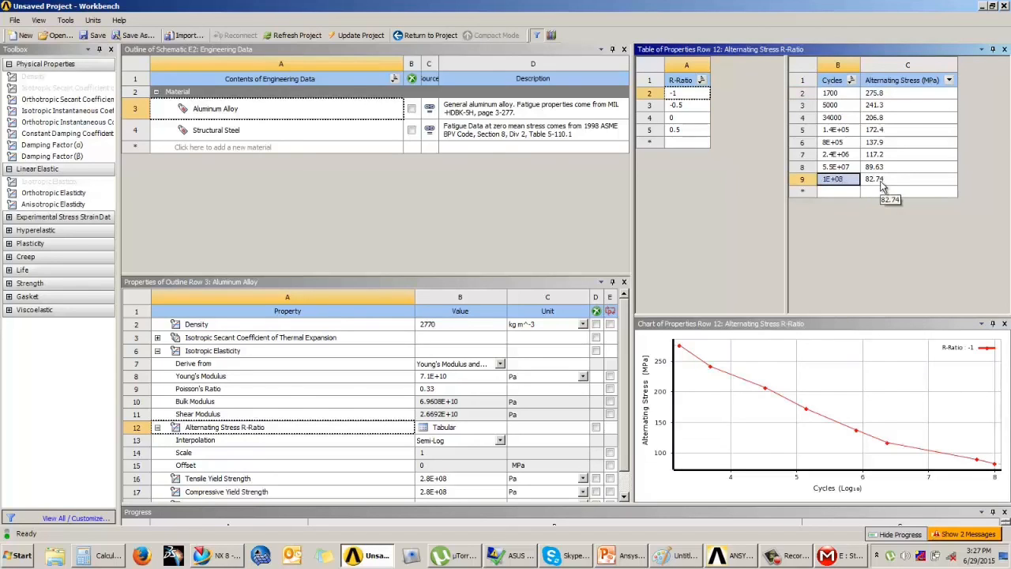
Return to the project and switch to Mechanical to review the Equivalent Stress plot and the Fatigue Tool settings.
{"action": "left_click", "coordinate": [427, 35]}
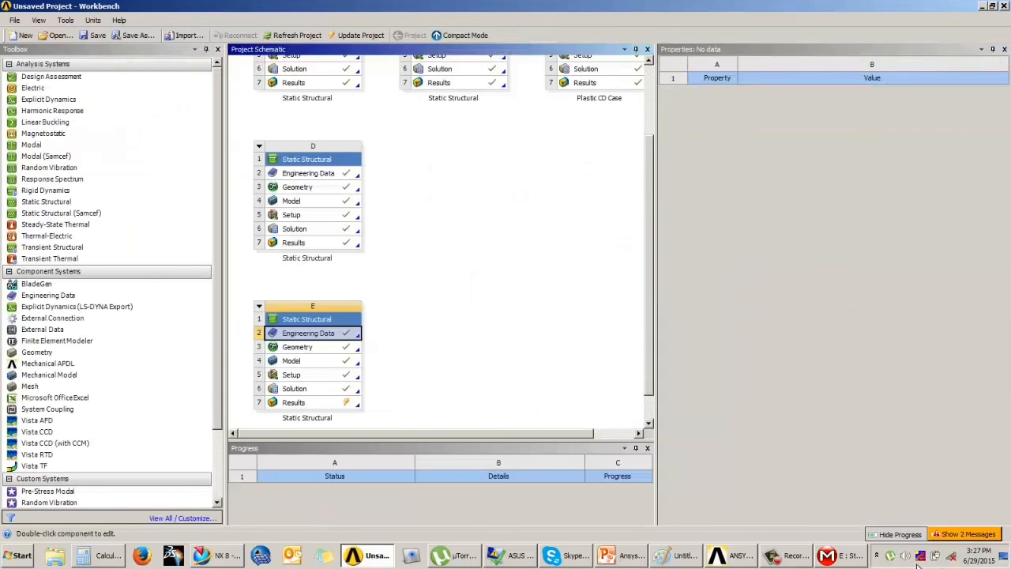
{"action": "left_click", "coordinate": [846, 555]}
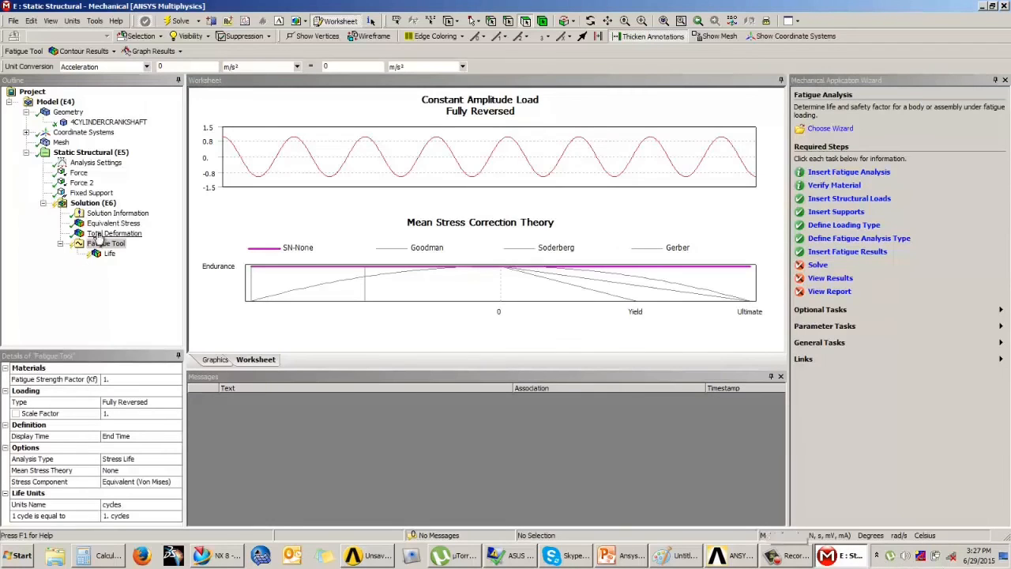
{"action": "left_click", "coordinate": [106, 223]}
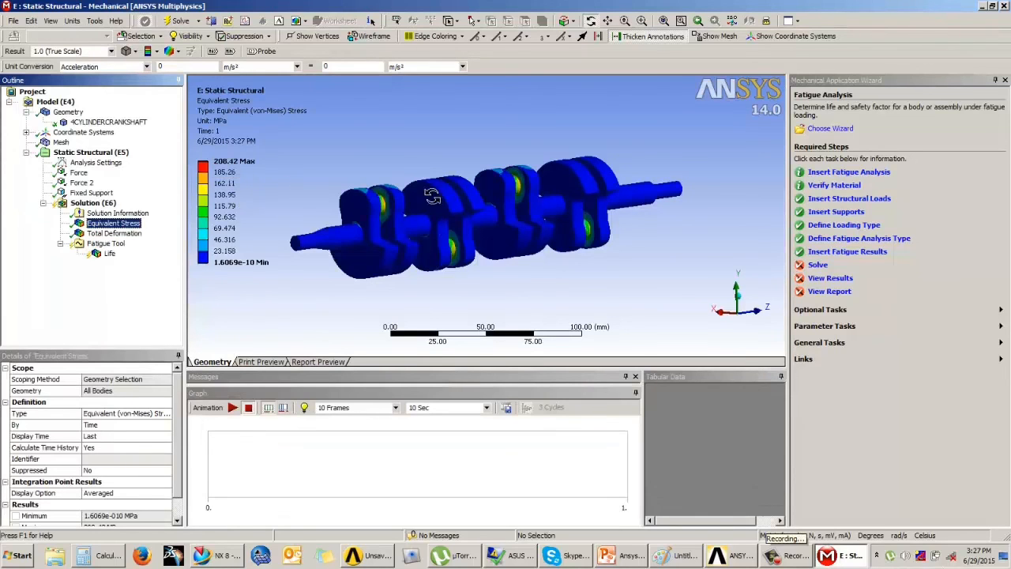
{"action": "middle_click_drag", "start_coordinate": [431, 189], "coordinate": [421, 181]}
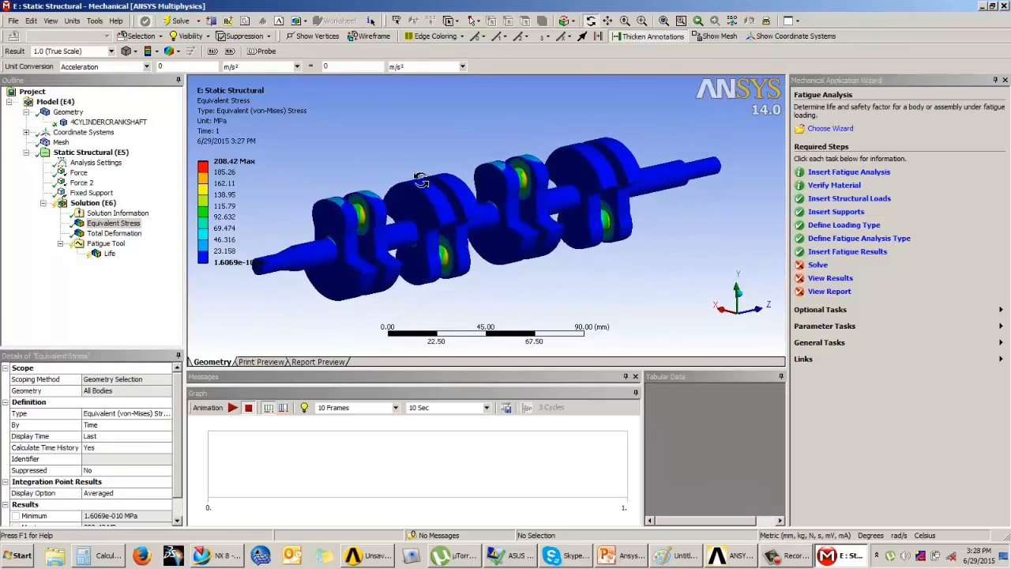
{"action": "scroll", "coordinate": [421, 180], "scroll_direction": "down", "scroll_amount": 1}
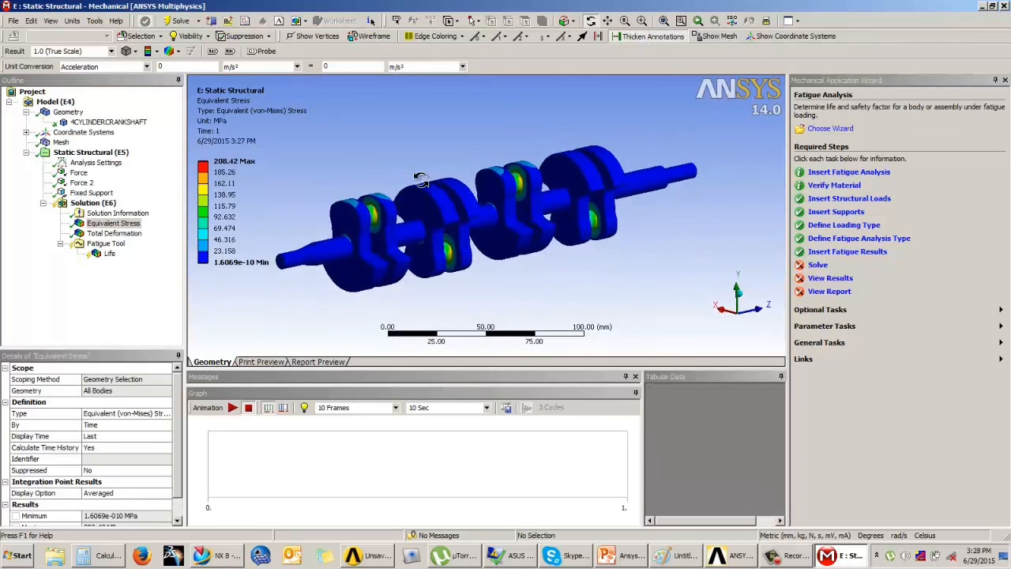
{"action": "left_click", "coordinate": [103, 244]}
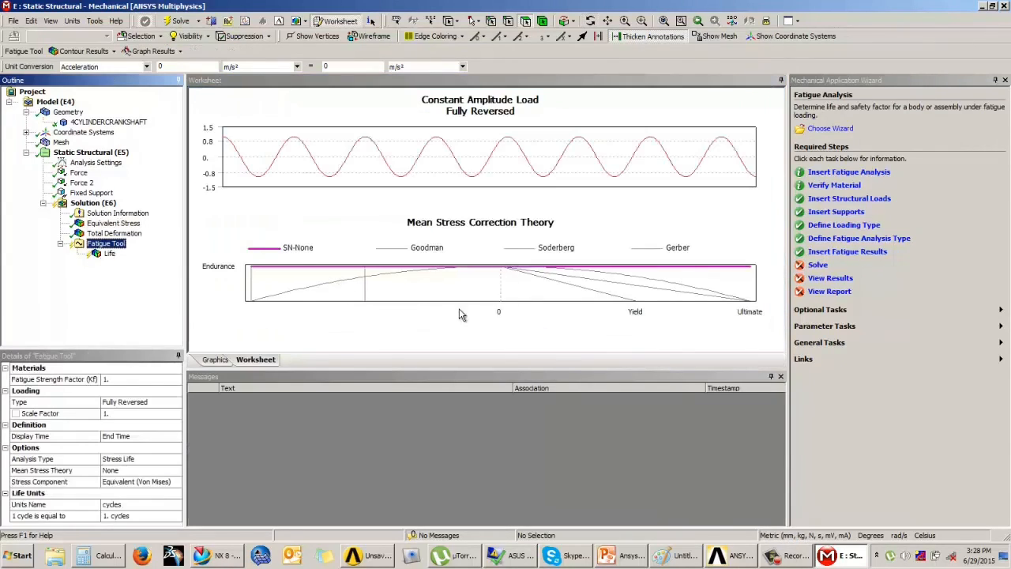
Evaluate the Fatigue Tool's Life result and examine its minimum and maximum life values.
{"action": "left_click", "coordinate": [103, 254]}
{"action": "key", "text": "Delete"}
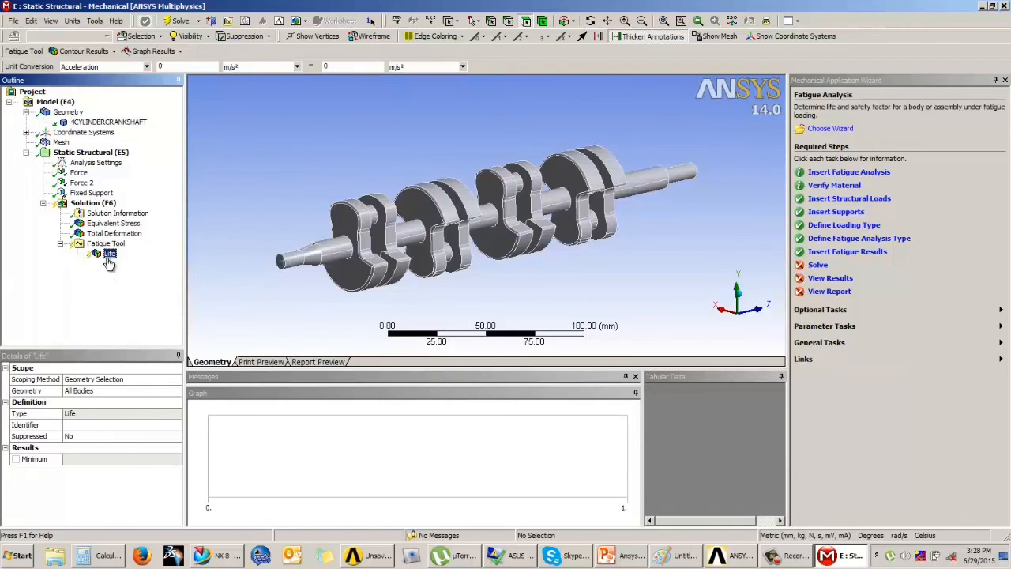
{"action": "right_click", "coordinate": [109, 263]}
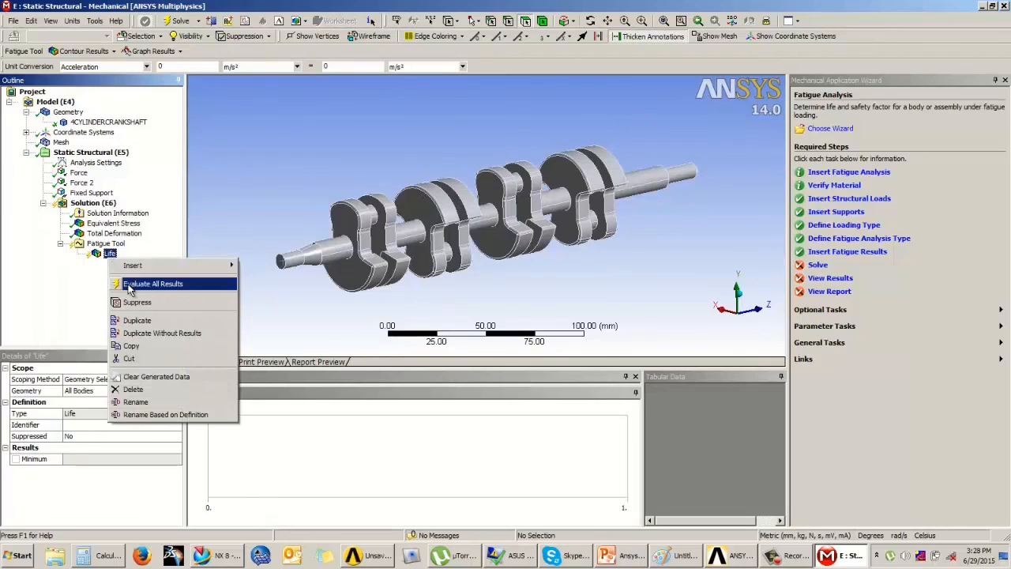
{"action": "left_click", "coordinate": [130, 286]}
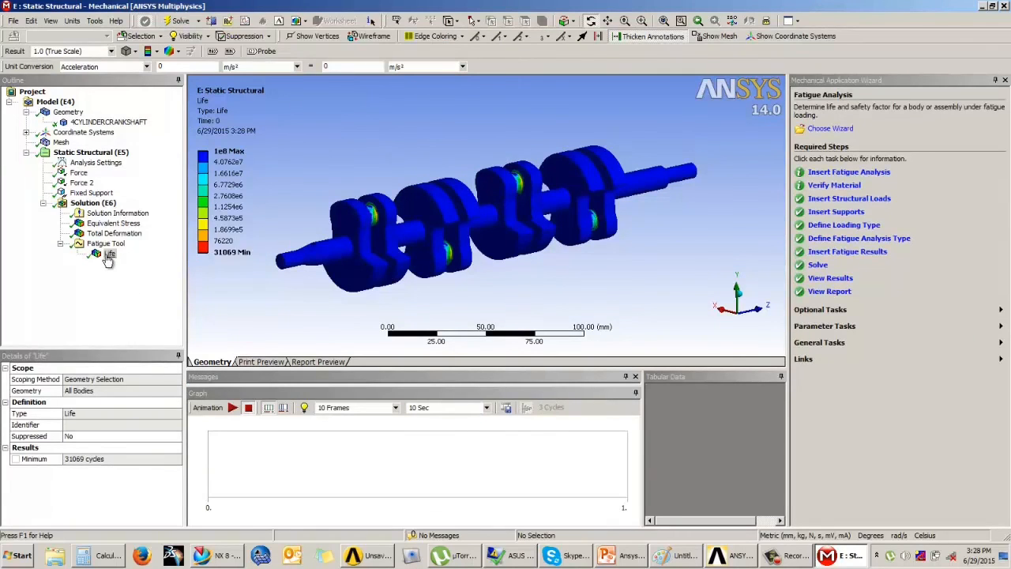
{"action": "left_click", "coordinate": [109, 255]}
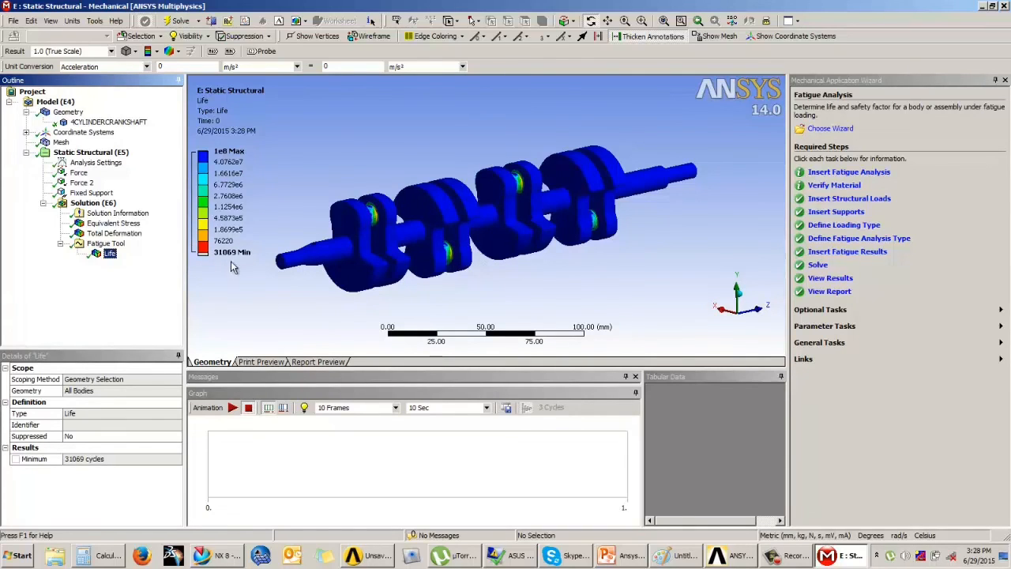
{"action": "left_click", "coordinate": [229, 151]}
{"action": "key", "text": "Escape"}
Switch to Workbench to compare the life result with Aluminum Alloy's alternating stress table, and return to Mechanical.
{"action": "left_click", "coordinate": [371, 555]}
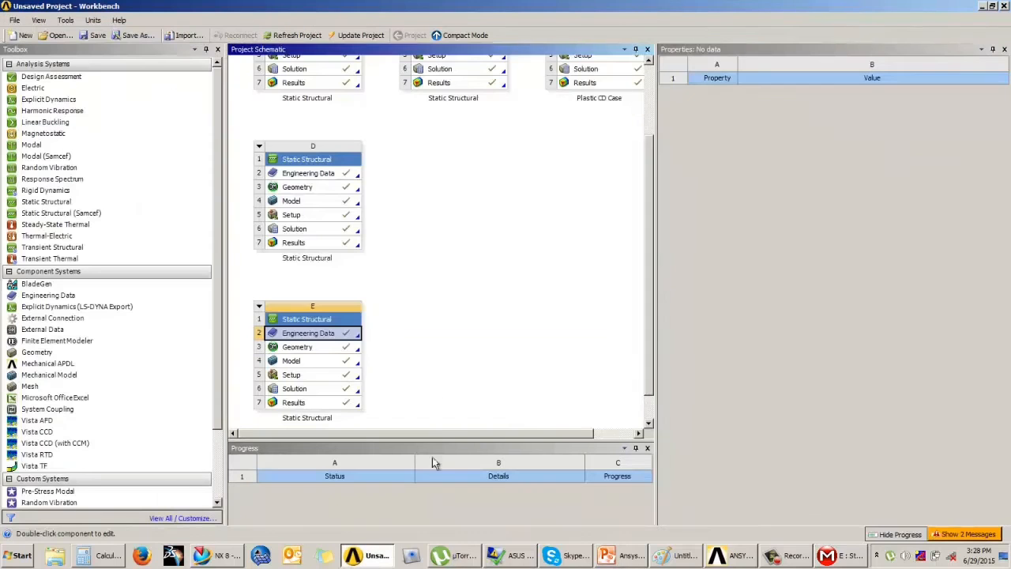
{"action": "double_click", "coordinate": [344, 335]}
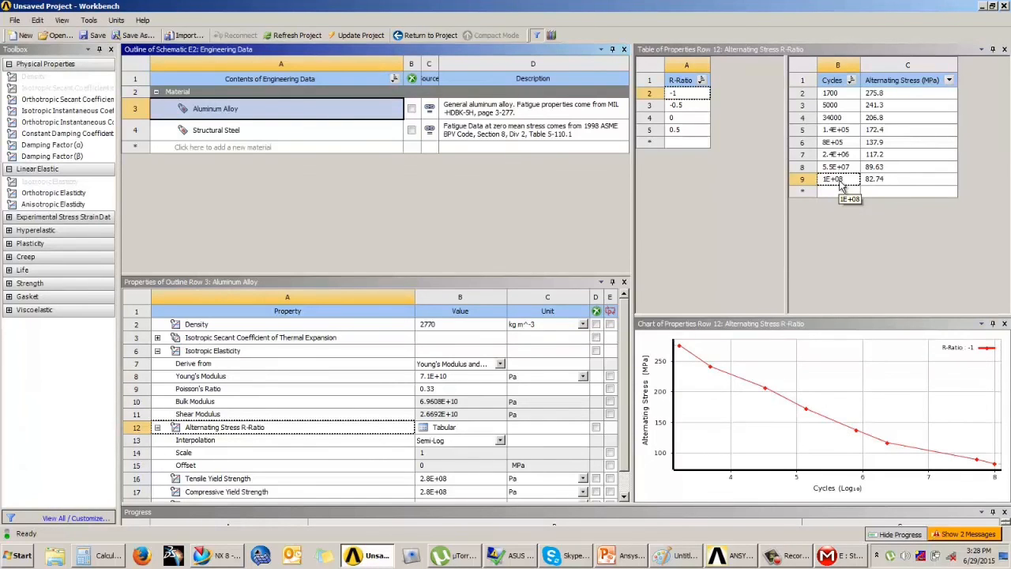
{"action": "left_click", "coordinate": [843, 555]}
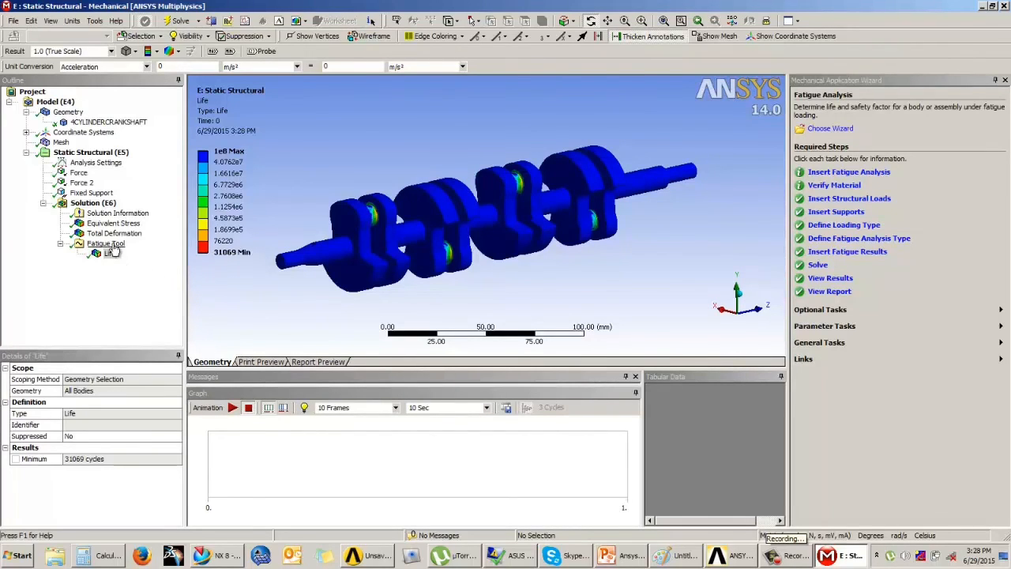
Set the Fatigue Tool's loading type to Zero-Based, re-evaluate the results and display the Life plot.
{"action": "left_click", "coordinate": [107, 244]}
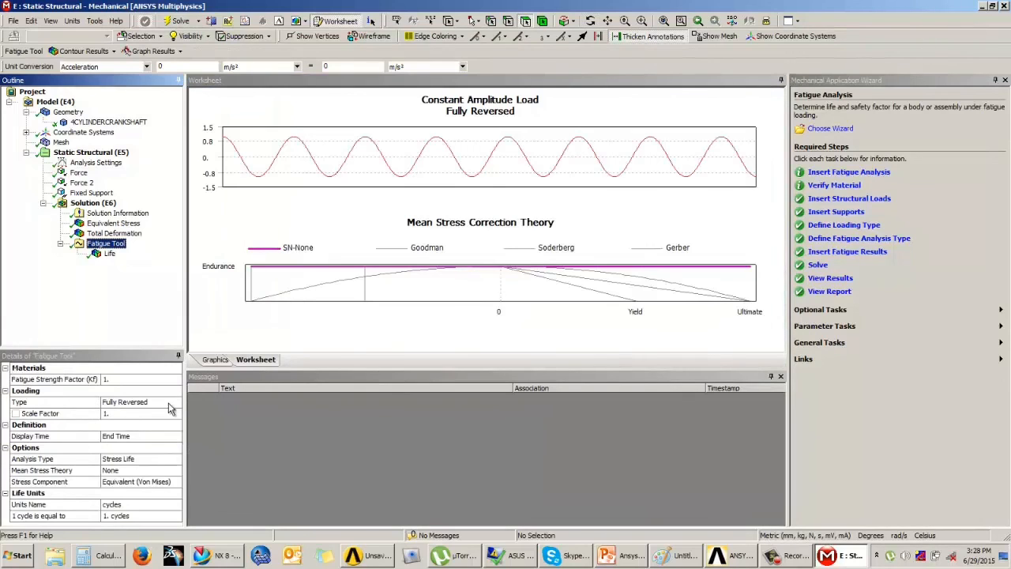
{"action": "left_click", "coordinate": [158, 402]}
{"action": "left_click", "coordinate": [176, 402]}
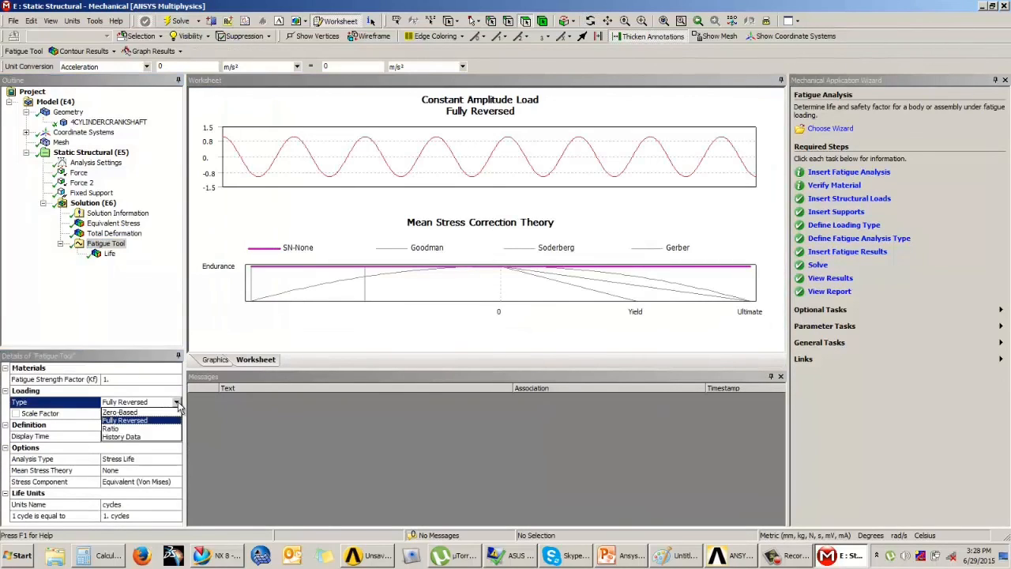
{"action": "left_click", "coordinate": [133, 412]}
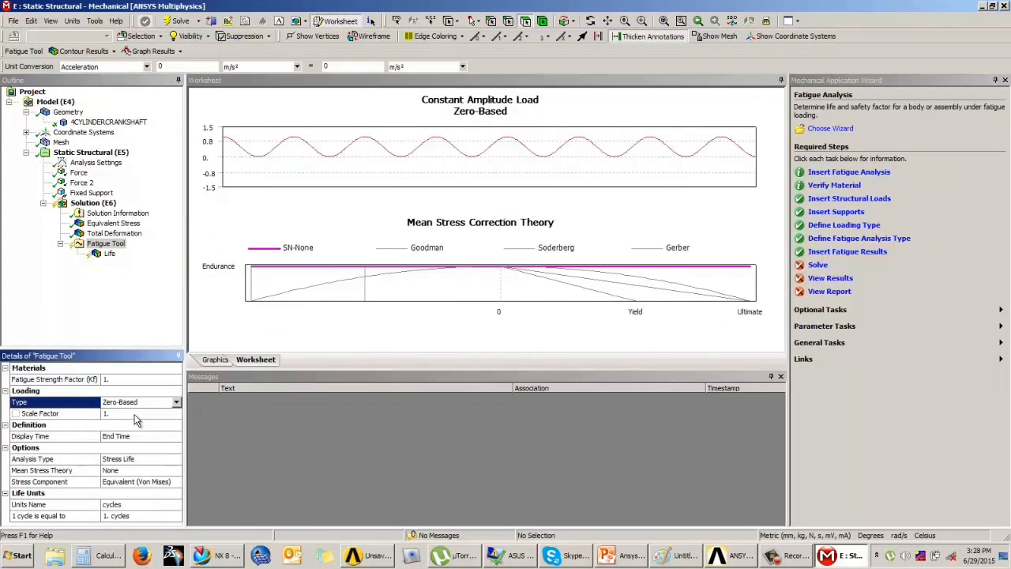
{"action": "right_click", "coordinate": [105, 244]}
{"action": "left_click", "coordinate": [122, 270]}
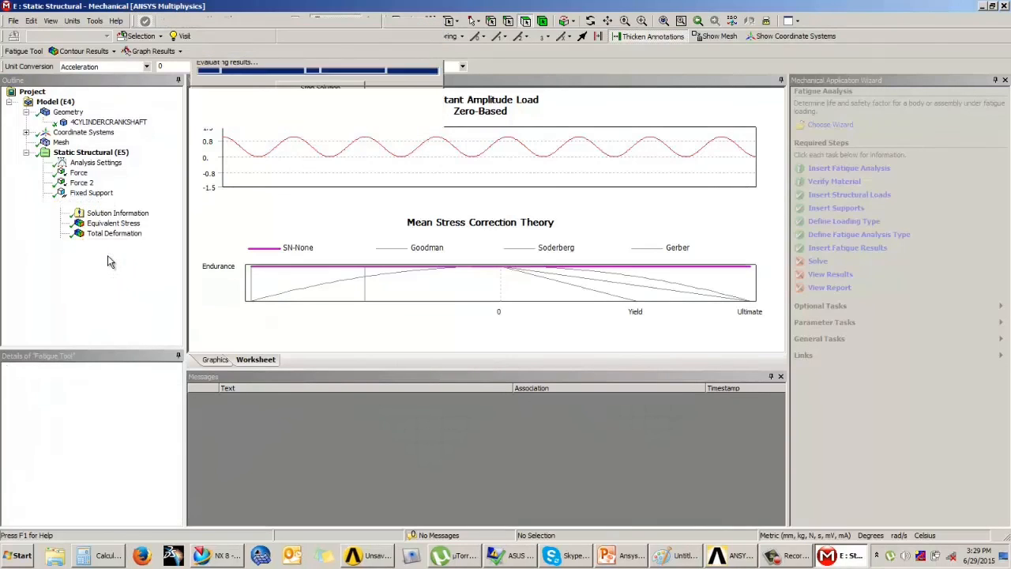
{"action": "left_click", "coordinate": [109, 254]}
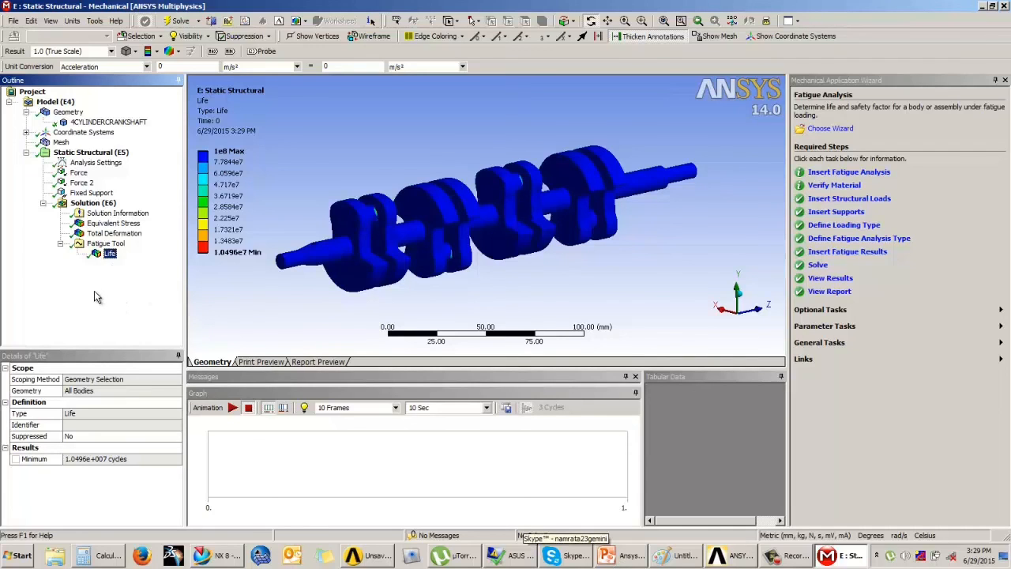
Try the Goodman, Soderberg and Gerber mean stress theories on the Fatigue Tool, compare them with PowerPoint's theory slide, and return to Mechanical.
{"action": "left_click", "coordinate": [98, 244]}
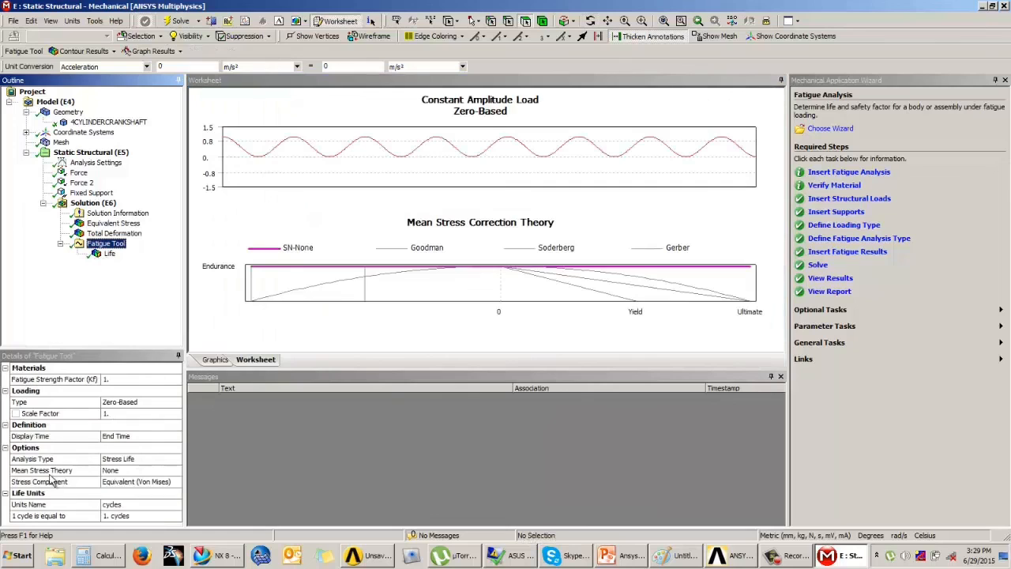
{"action": "left_click", "coordinate": [135, 472]}
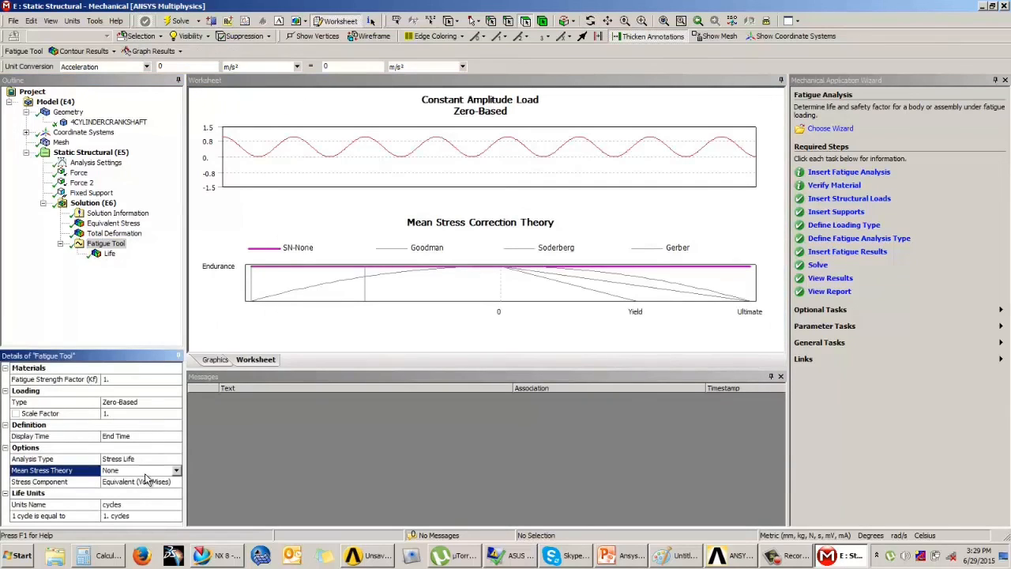
{"action": "left_click", "coordinate": [175, 472]}
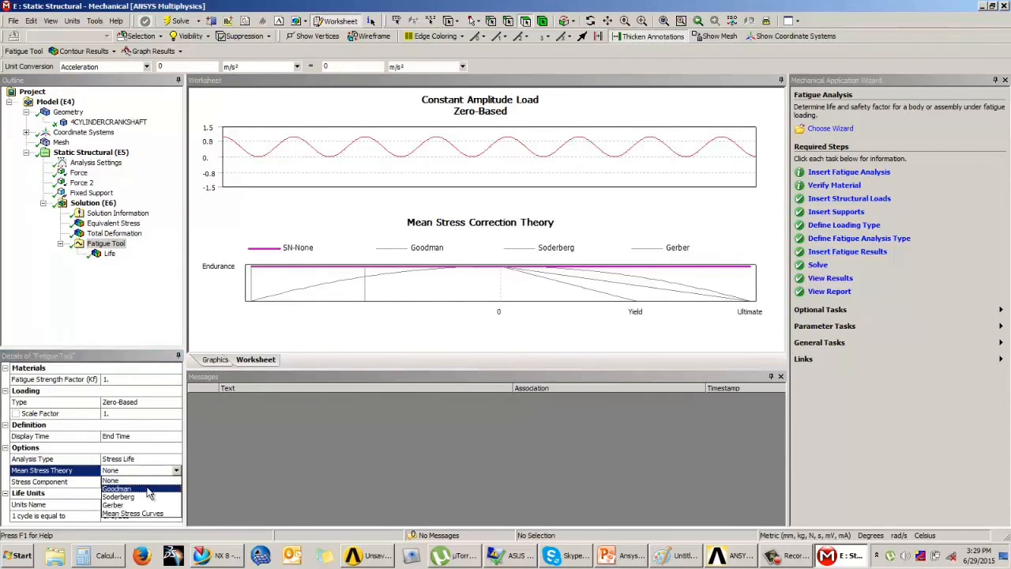
{"action": "left_click", "coordinate": [149, 489]}
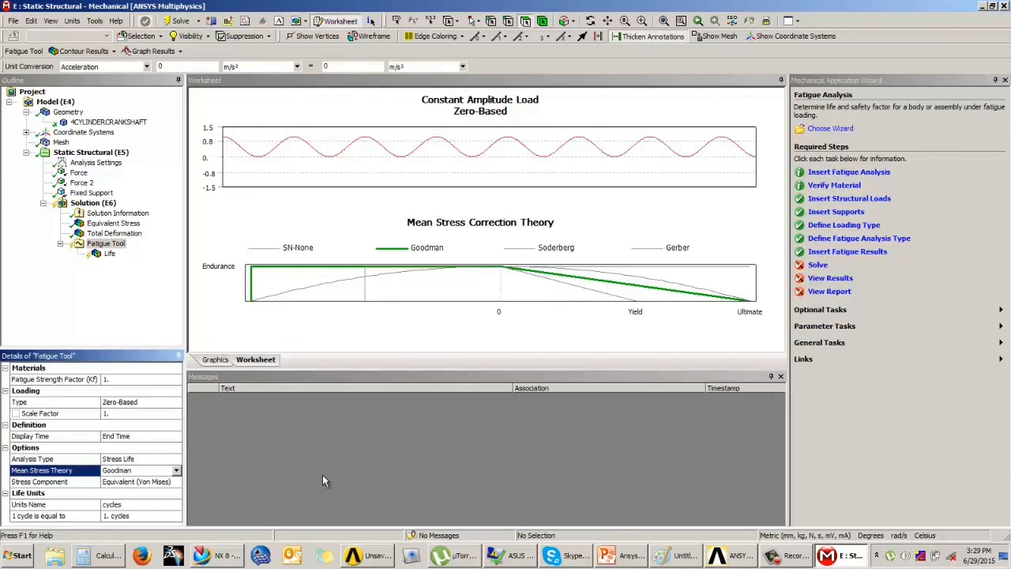
{"action": "left_click", "coordinate": [176, 470]}
{"action": "left_click", "coordinate": [151, 500]}
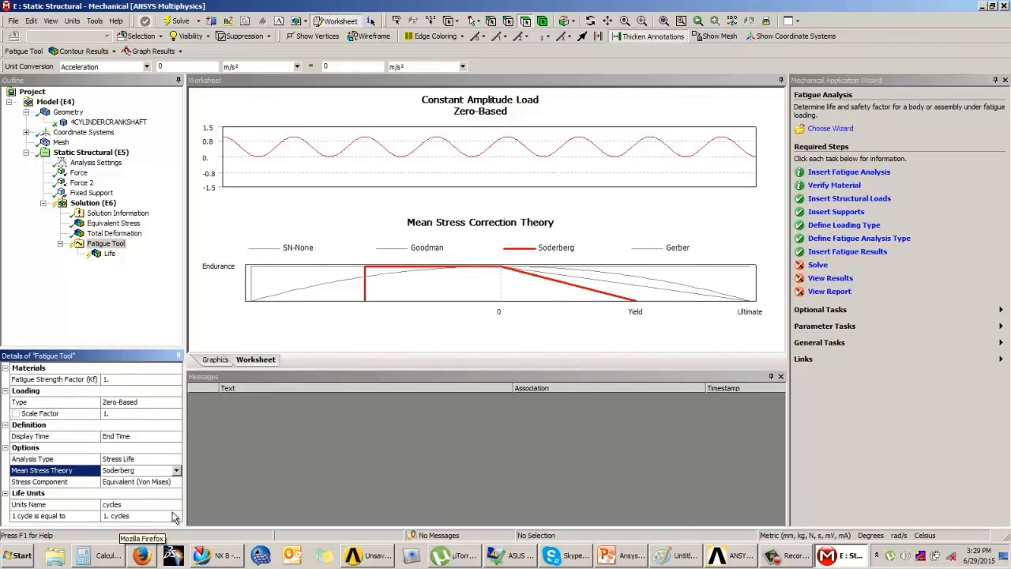
{"action": "left_click", "coordinate": [176, 470]}
{"action": "left_click", "coordinate": [127, 509]}
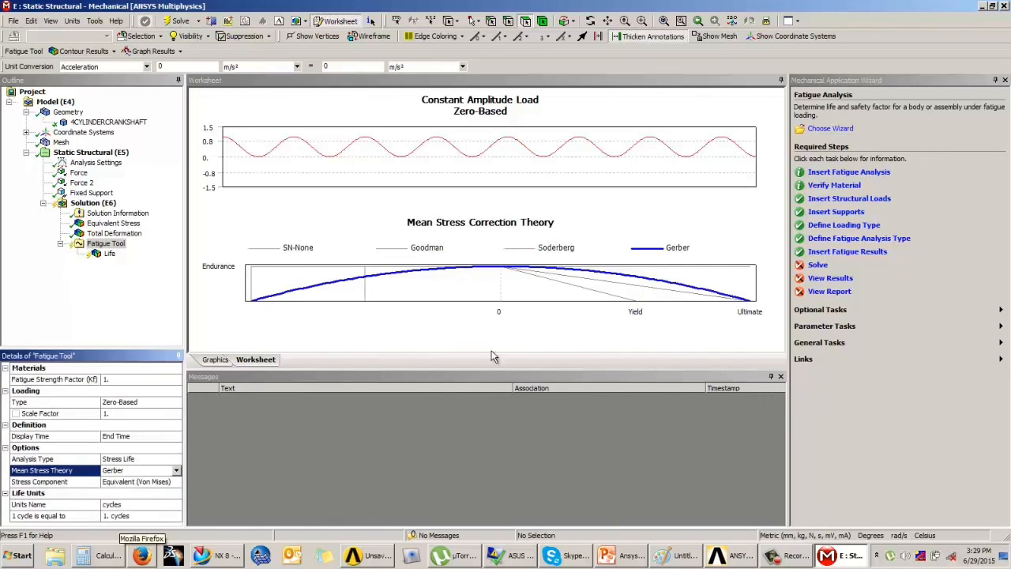
{"action": "left_click", "coordinate": [620, 555]}
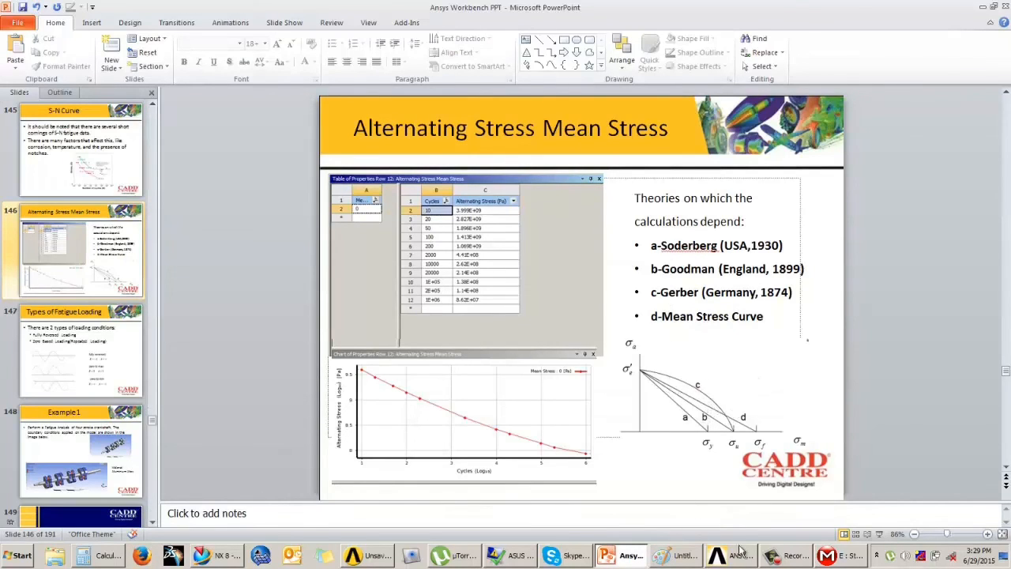
{"action": "left_click", "coordinate": [842, 555]}
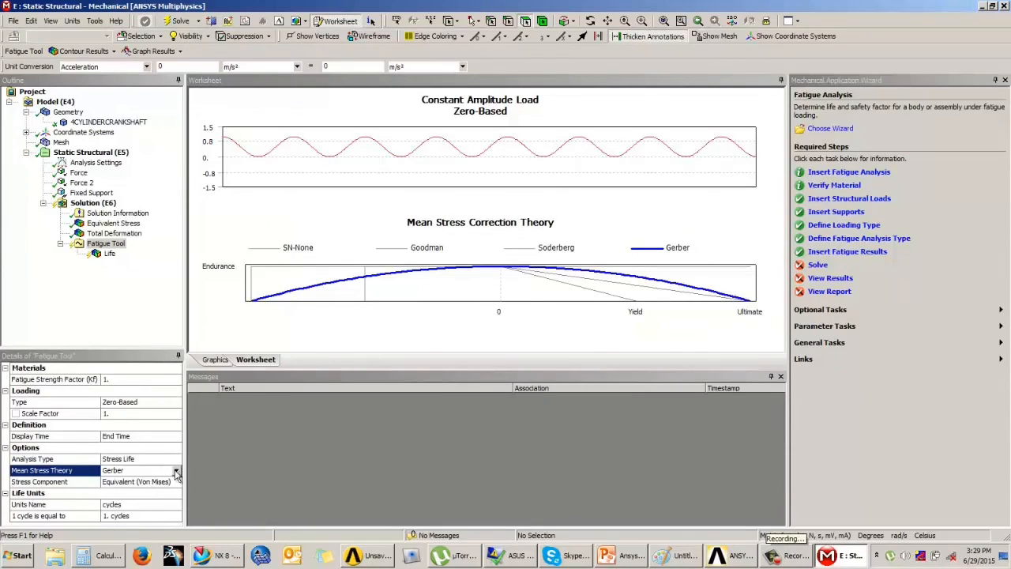
Set the Fatigue Tool's mean stress theory to Soderberg, check the analysis type options, and re-evaluate the fatigue results.
{"action": "left_click", "coordinate": [178, 472]}
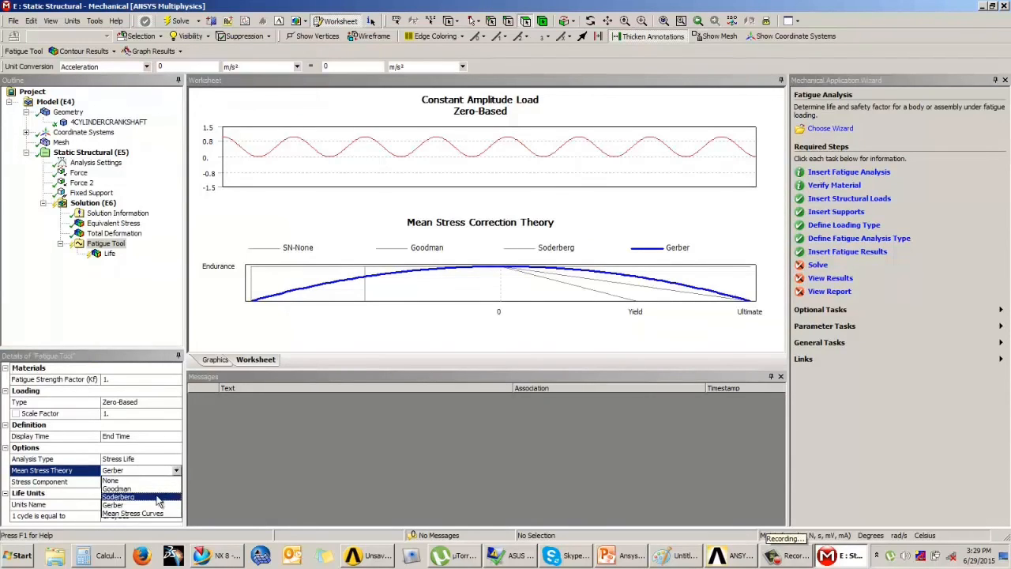
{"action": "left_click", "coordinate": [158, 499]}
{"action": "left_click", "coordinate": [142, 459]}
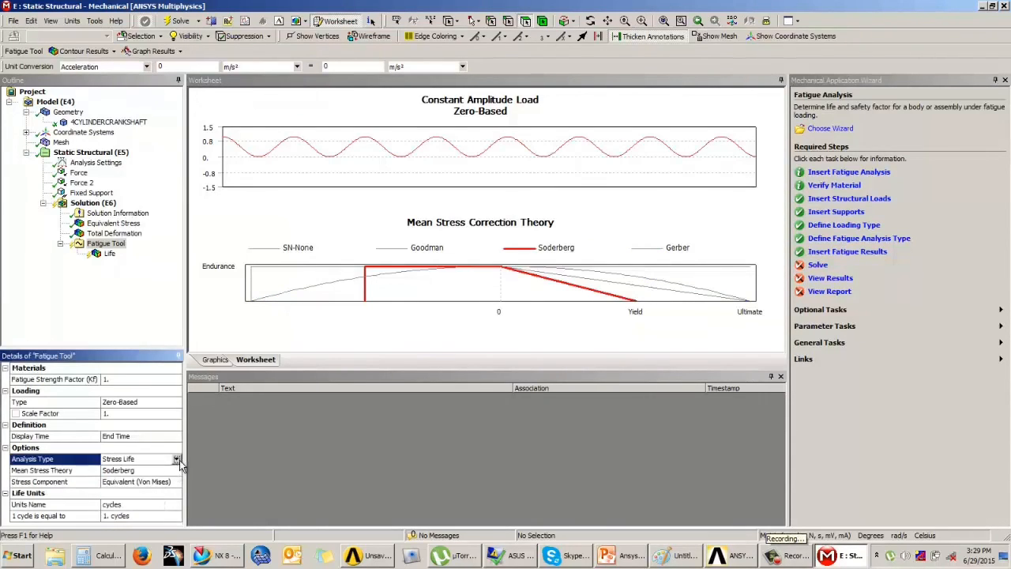
{"action": "left_click", "coordinate": [176, 459]}
{"action": "key", "text": "Escape"}
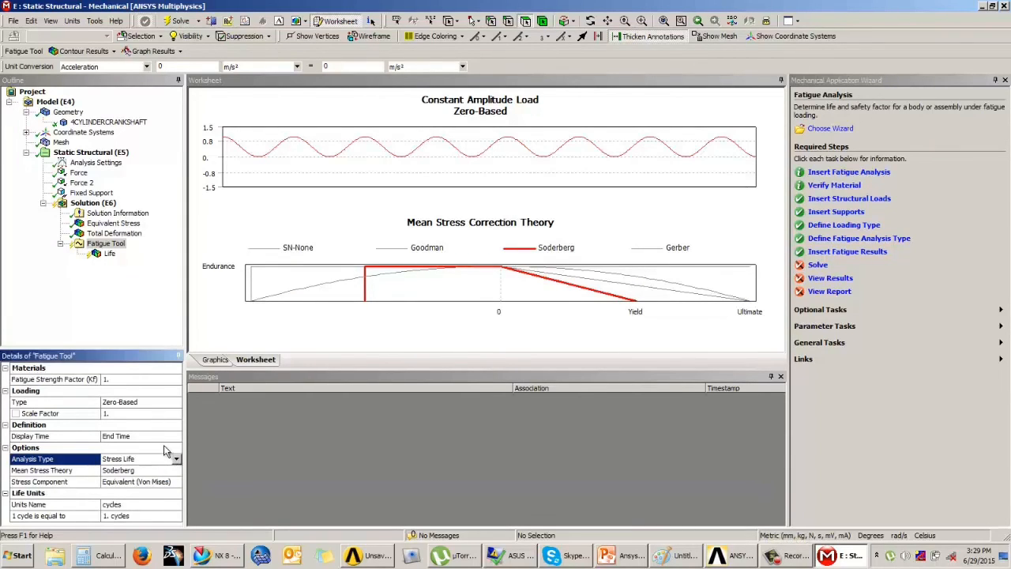
{"action": "right_click", "coordinate": [110, 245]}
{"action": "left_click", "coordinate": [125, 269]}
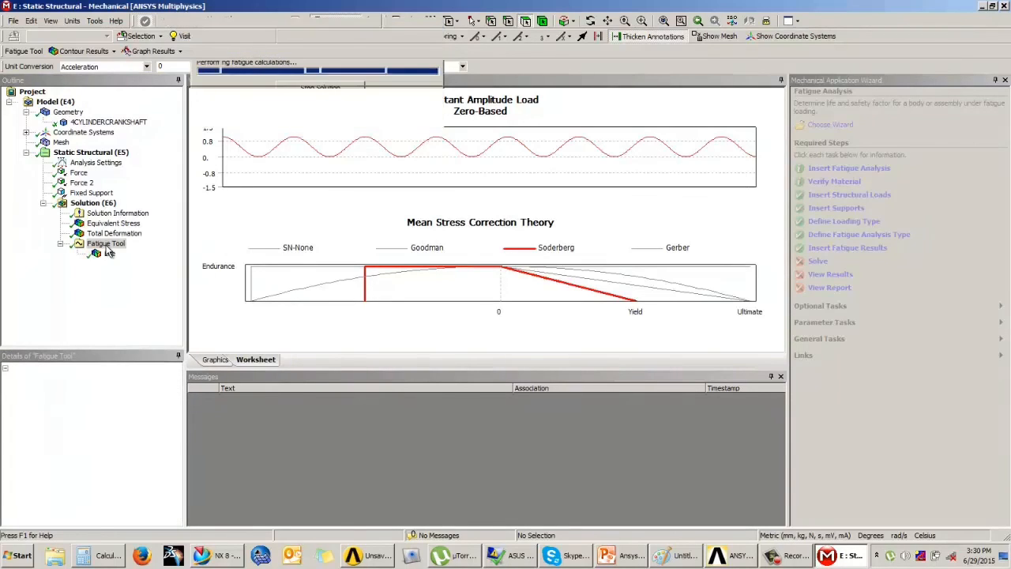
Set the Fatigue Tool's loading type to Fully Reversed, re-evaluate the Life result and inspect its plot on the crankshaft.
{"action": "left_click", "coordinate": [142, 403]}
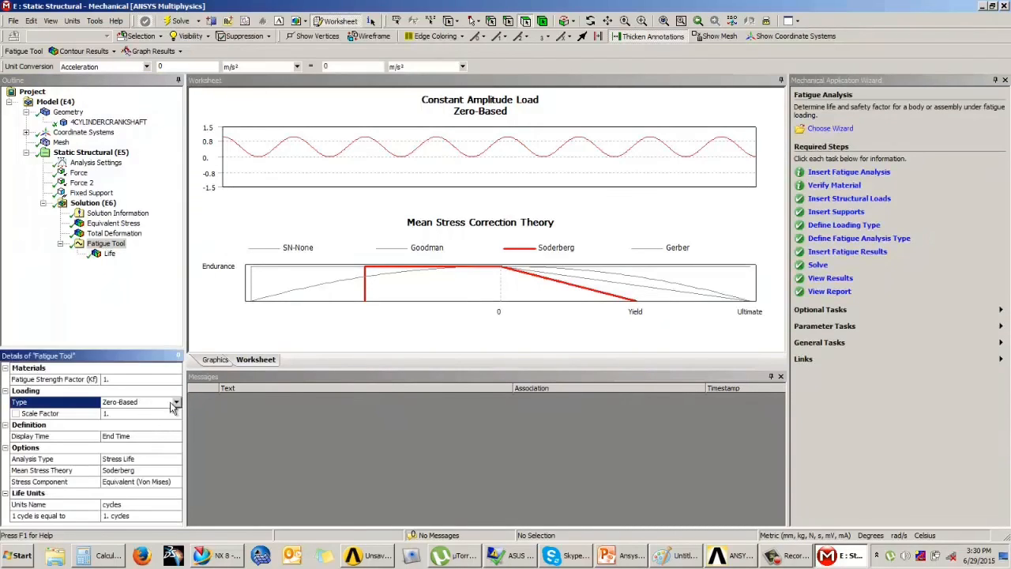
{"action": "left_click", "coordinate": [177, 402]}
{"action": "left_click", "coordinate": [131, 423]}
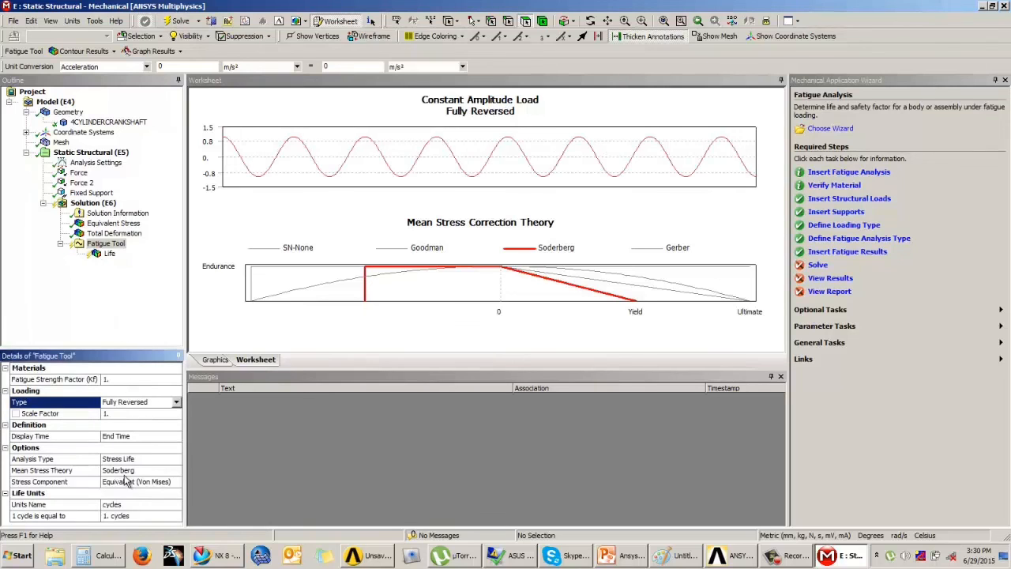
{"action": "right_click", "coordinate": [108, 255]}
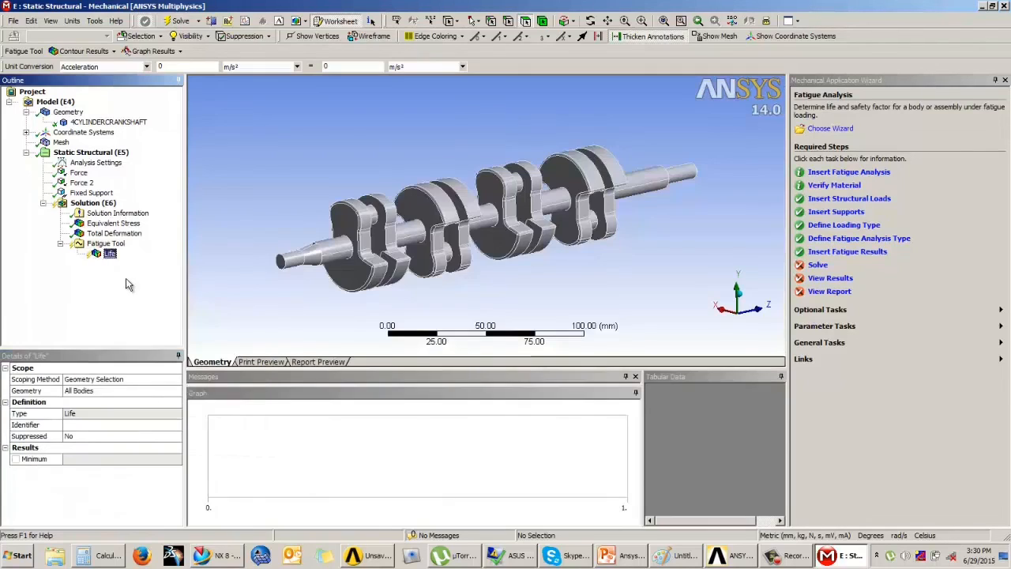
{"action": "left_click", "coordinate": [130, 281]}
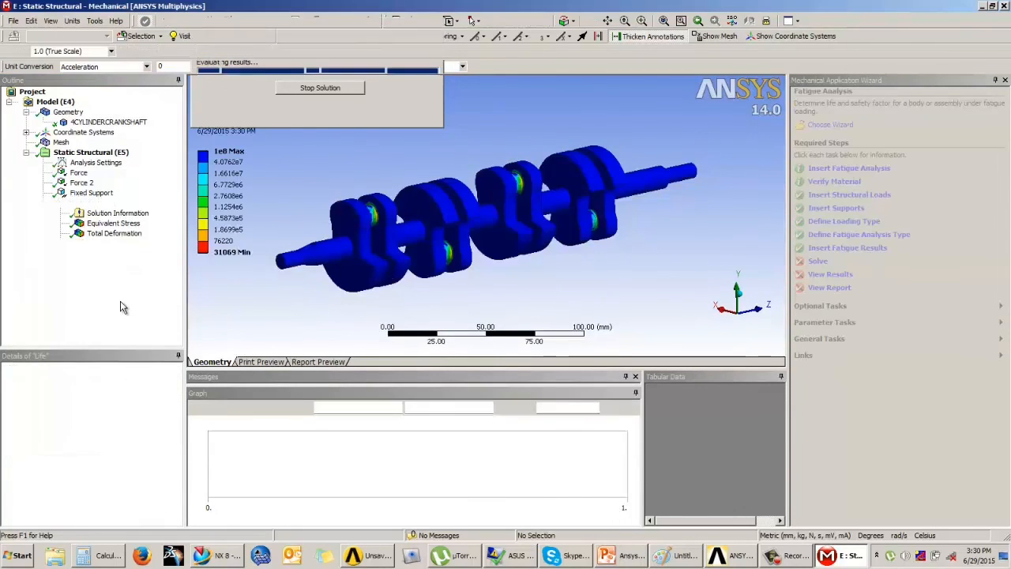
{"action": "left_click_drag", "start_coordinate": [466, 190], "coordinate": [485, 238]}
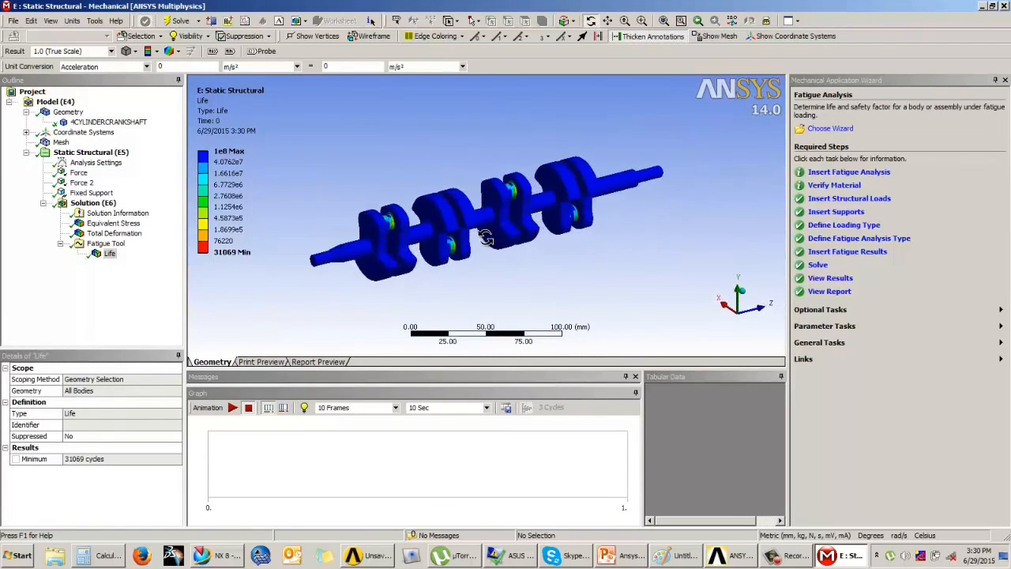
{"action": "scroll", "coordinate": [484, 239], "scroll_direction": "up", "scroll_amount": 2}
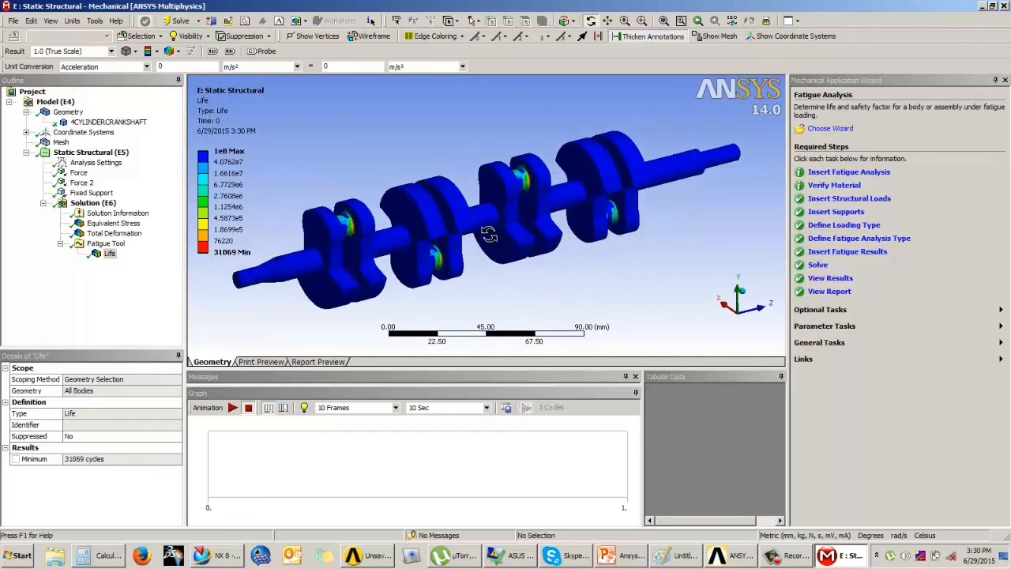